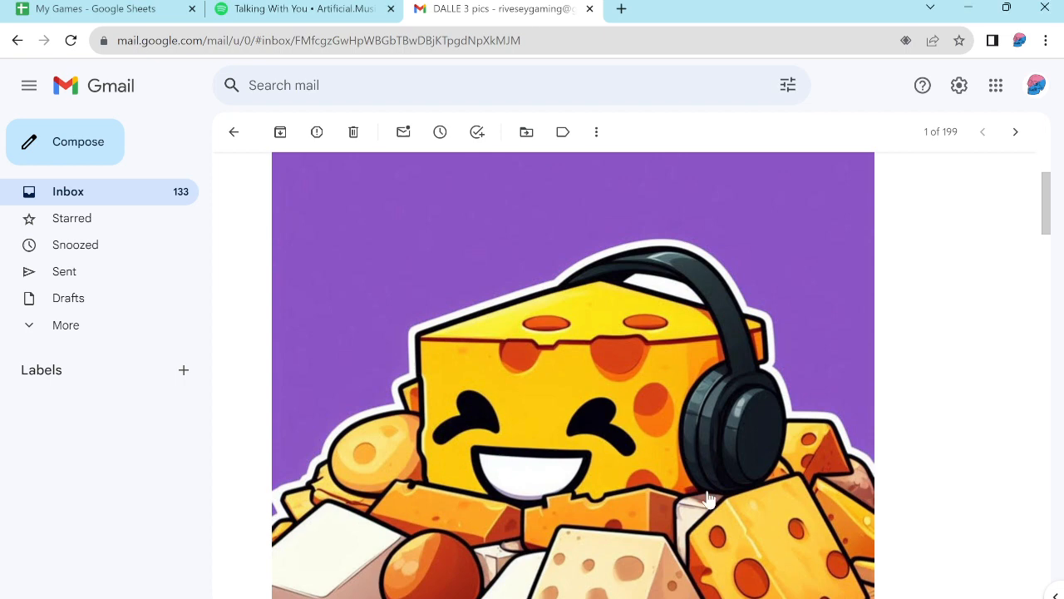
- Examine the cheese block wearing headphones in the "DALLE 3 pics" email, including the surrounding cheese pieces
{"action": "scroll", "coordinate": [706, 499], "scroll_direction": "down", "scroll_amount": 1}
{"action": "scroll", "coordinate": [767, 434], "scroll_direction": "up", "scroll_amount": 1}
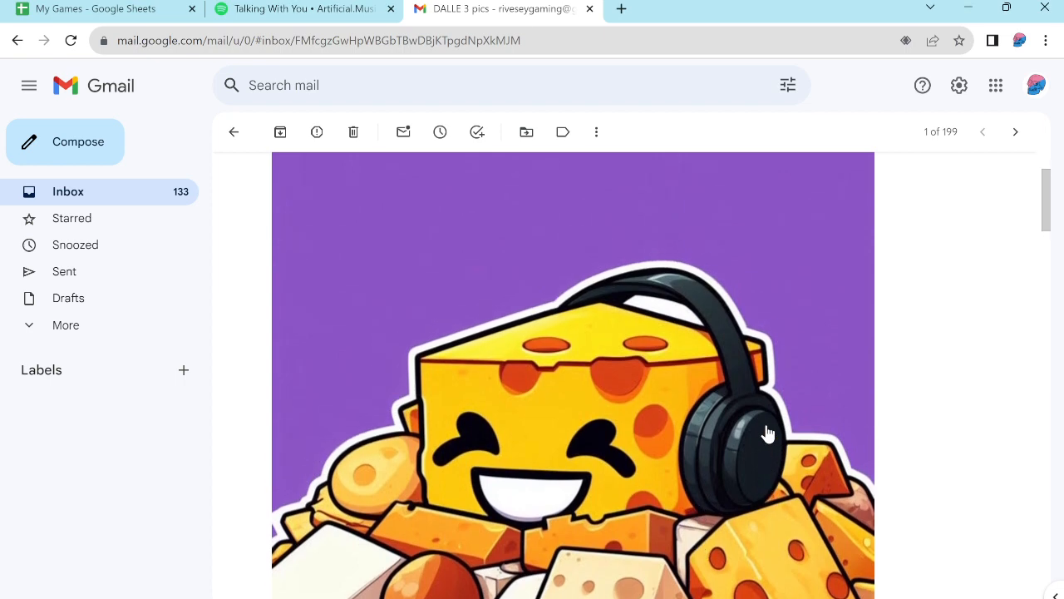
{"action": "scroll", "coordinate": [766, 434], "scroll_direction": "down", "scroll_amount": 1}
{"action": "scroll", "coordinate": [766, 434], "scroll_direction": "down", "scroll_amount": 1}
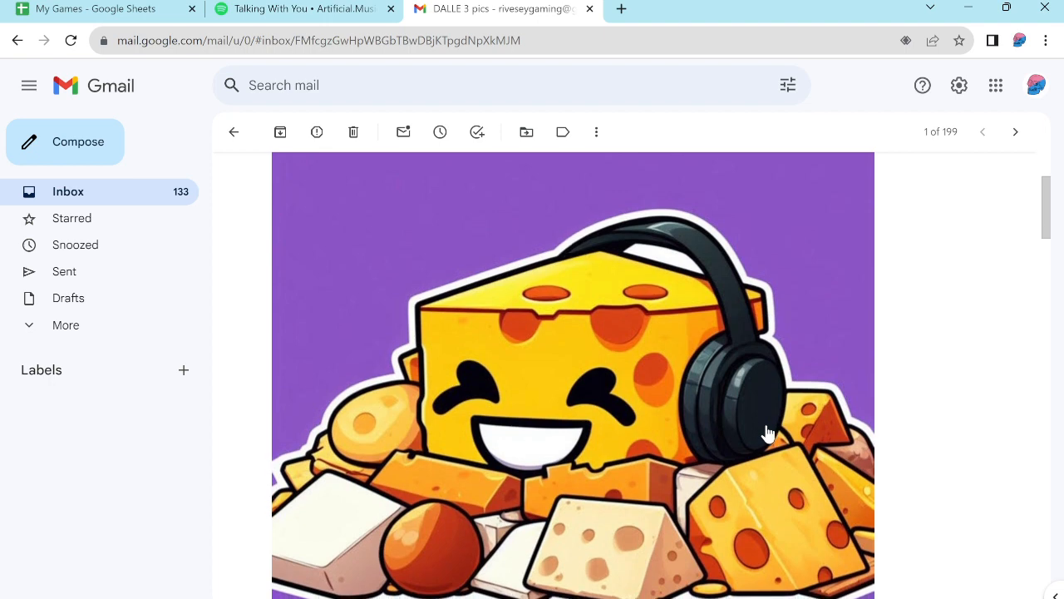
{"action": "scroll", "coordinate": [766, 434], "scroll_direction": "down", "scroll_amount": 2}
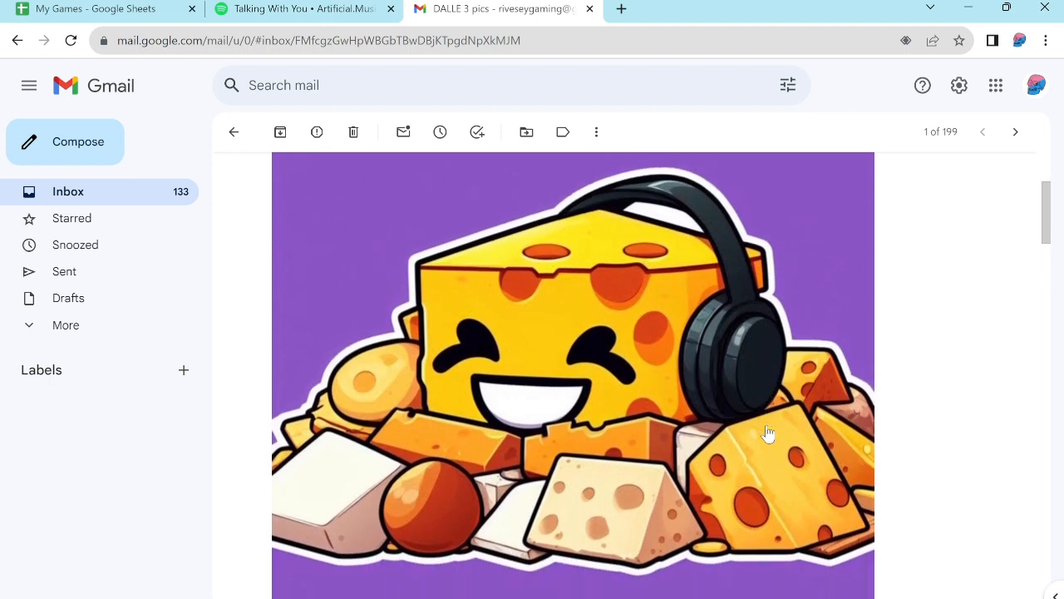
{"action": "scroll", "coordinate": [767, 434], "scroll_direction": "up", "scroll_amount": 1}
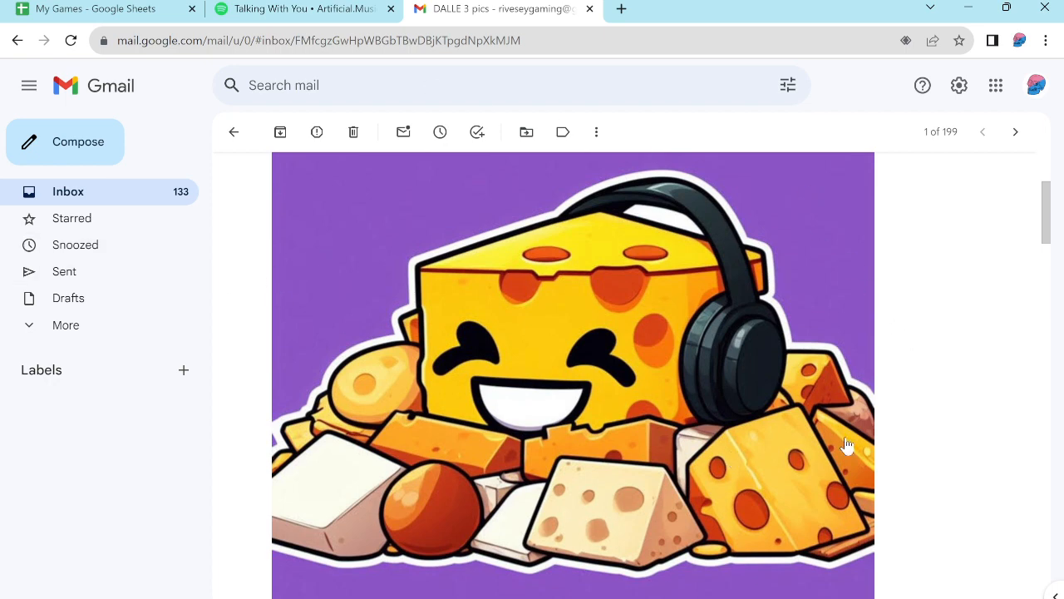
{"action": "scroll", "coordinate": [949, 456], "scroll_direction": "down", "scroll_amount": 1}
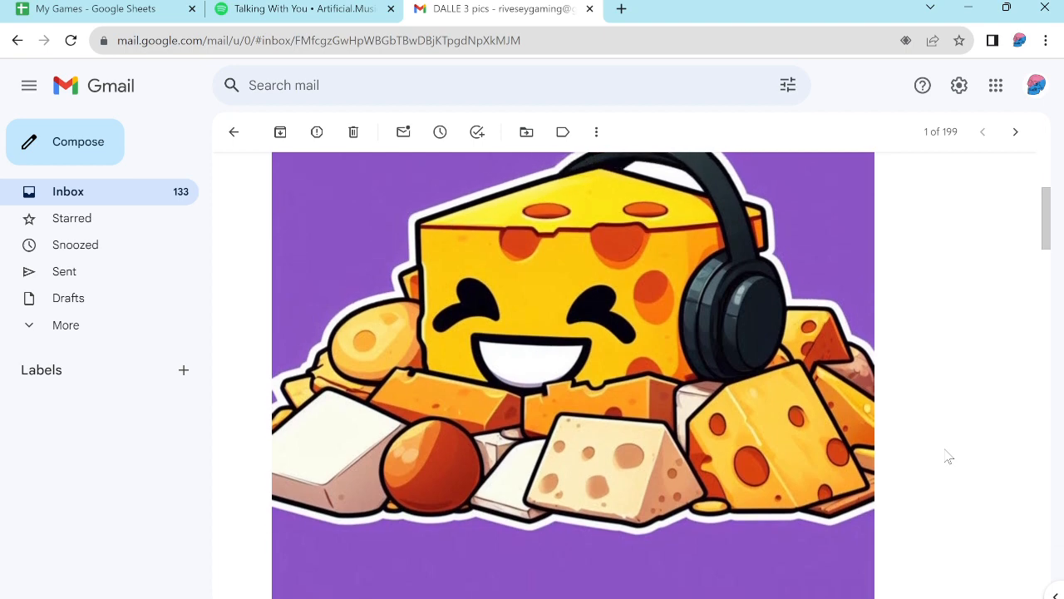
- Examine the stacked cheese wheels, wedges, wooden board and knife in the second cheese picture of the email
{"action": "scroll", "coordinate": [949, 457], "scroll_direction": "down", "scroll_amount": 3}
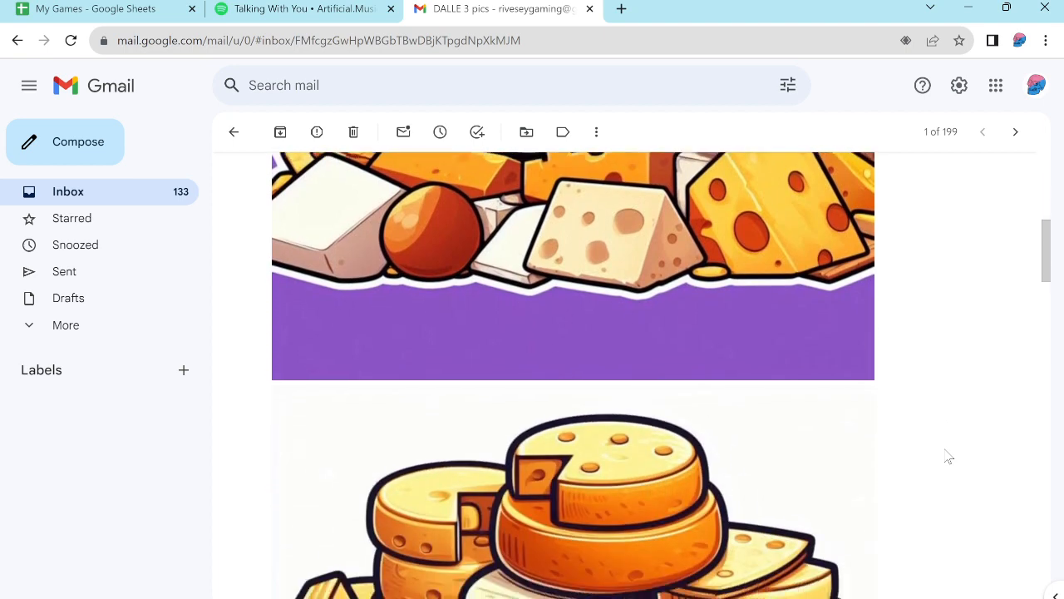
{"action": "scroll", "coordinate": [948, 456], "scroll_direction": "down", "scroll_amount": 3}
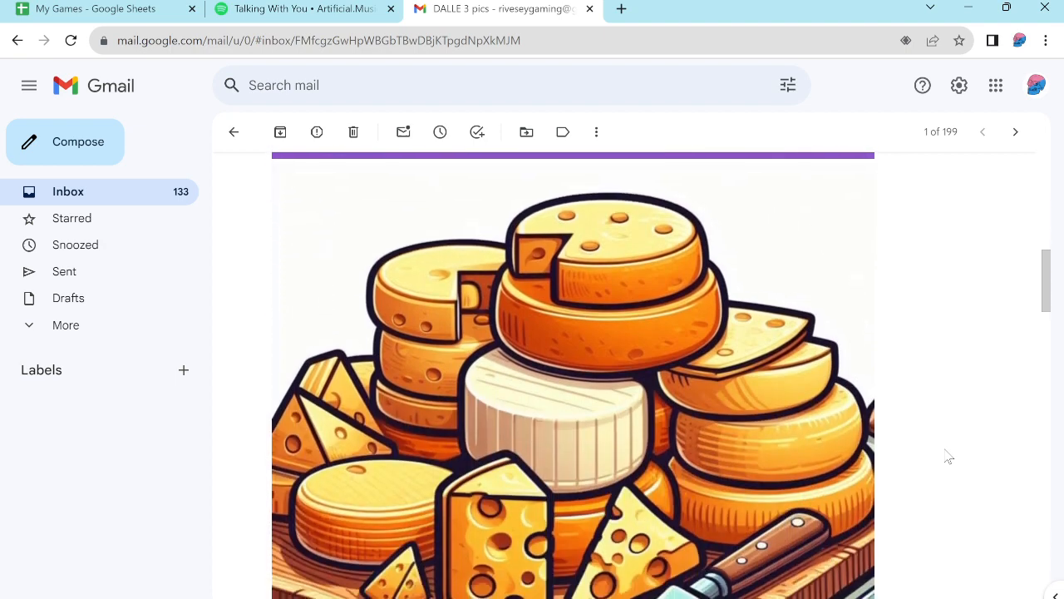
{"action": "scroll", "coordinate": [949, 457], "scroll_direction": "down", "scroll_amount": 1}
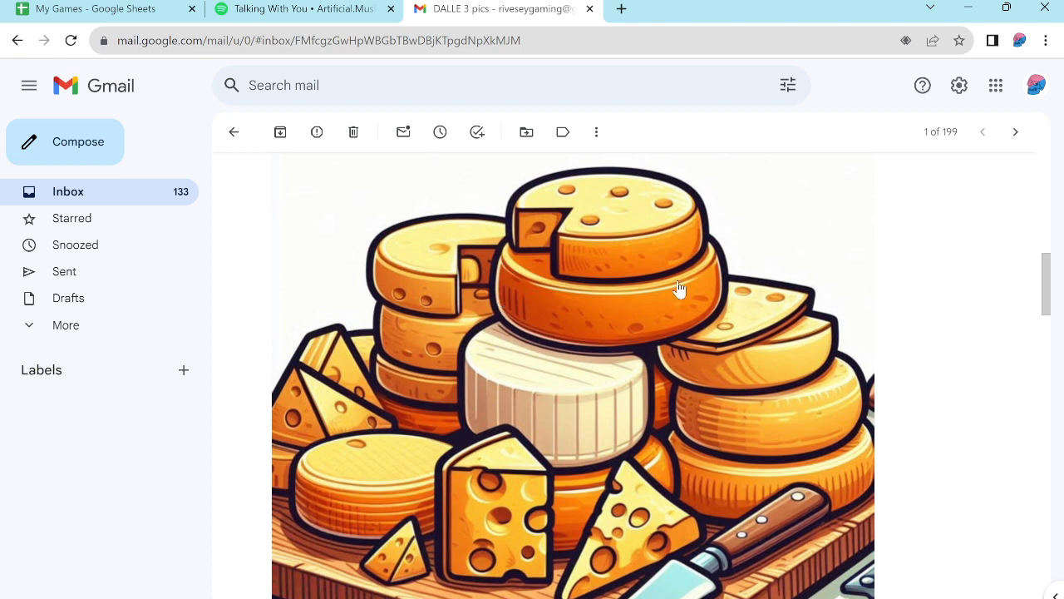
{"action": "scroll", "coordinate": [906, 390], "scroll_direction": "down", "scroll_amount": 2}
{"action": "scroll", "coordinate": [906, 389], "scroll_direction": "down", "scroll_amount": 3}
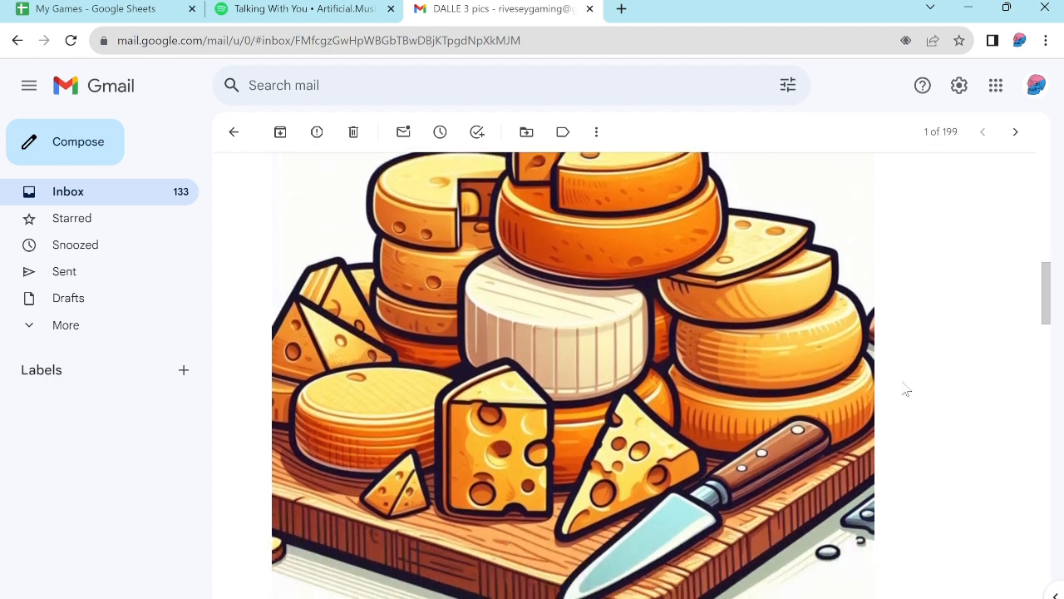
{"action": "scroll", "coordinate": [906, 389], "scroll_direction": "up", "scroll_amount": 3}
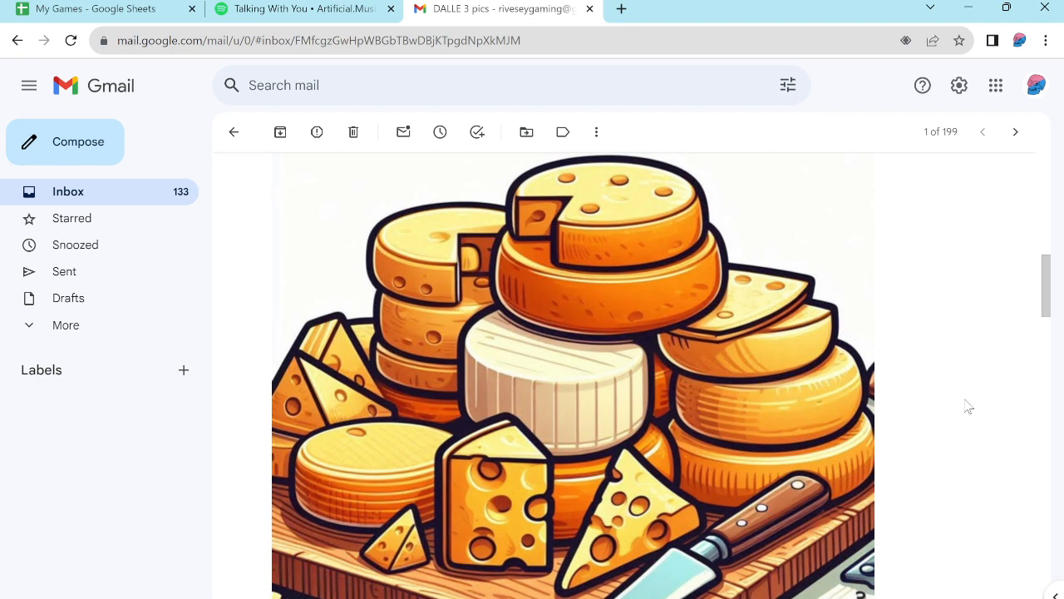
{"action": "scroll", "coordinate": [918, 428], "scroll_direction": "down", "scroll_amount": 2}
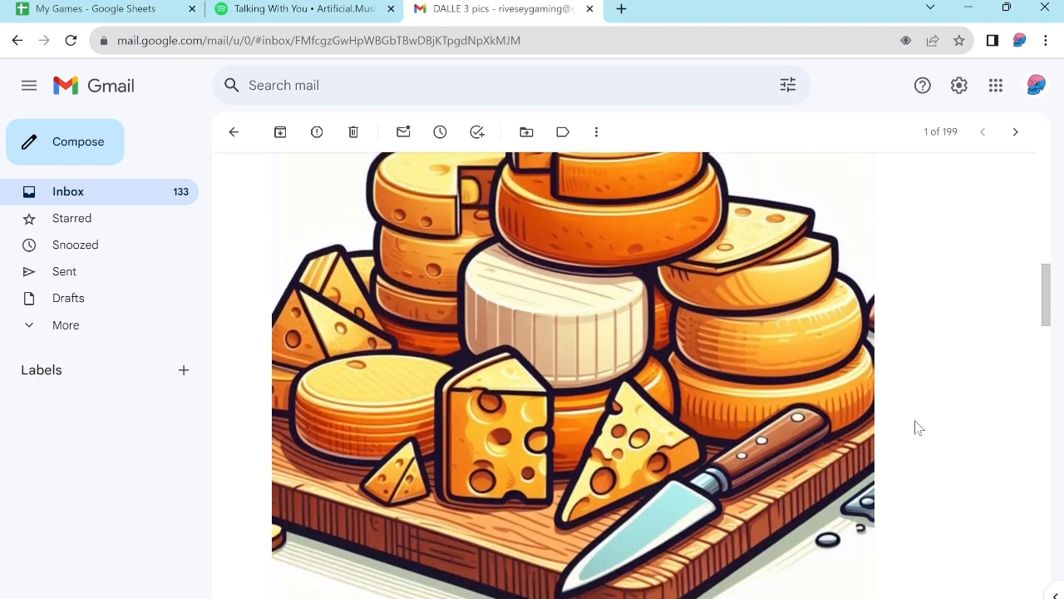
{"action": "scroll", "coordinate": [585, 242], "scroll_direction": "up", "scroll_amount": 1}
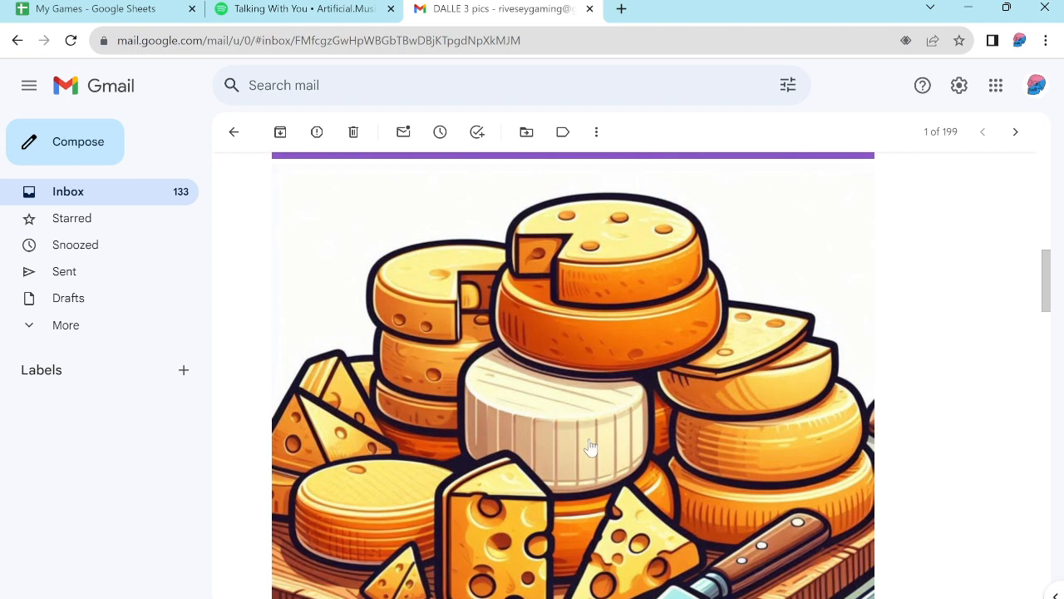
{"action": "scroll", "coordinate": [879, 454], "scroll_direction": "down", "scroll_amount": 2}
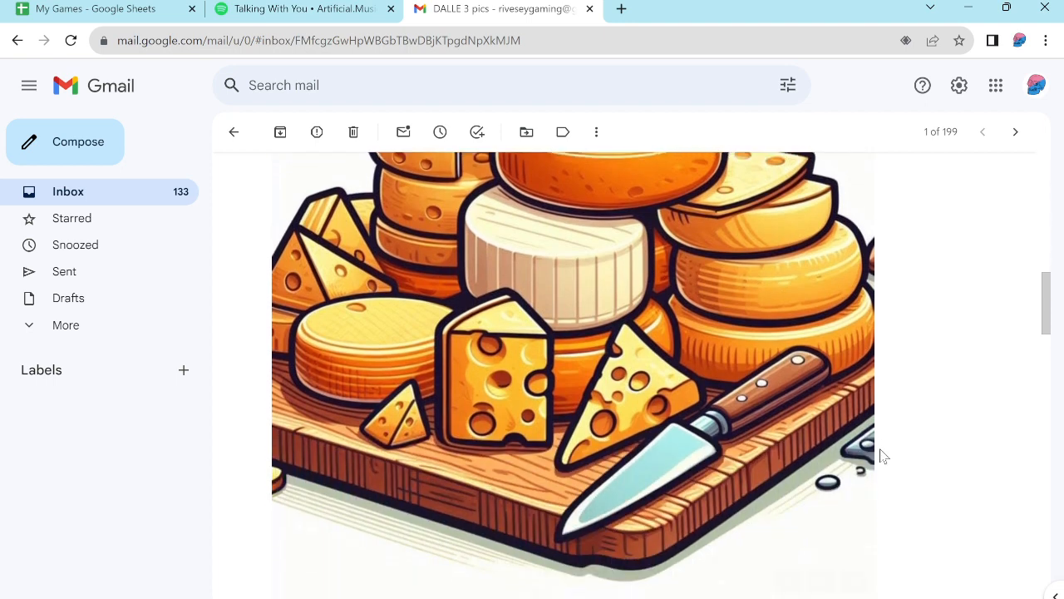
- Examine the third cheese picture in the email, with its pile of smiling cheeses, jar and bottle
{"action": "scroll", "coordinate": [882, 455], "scroll_direction": "down", "scroll_amount": 5}
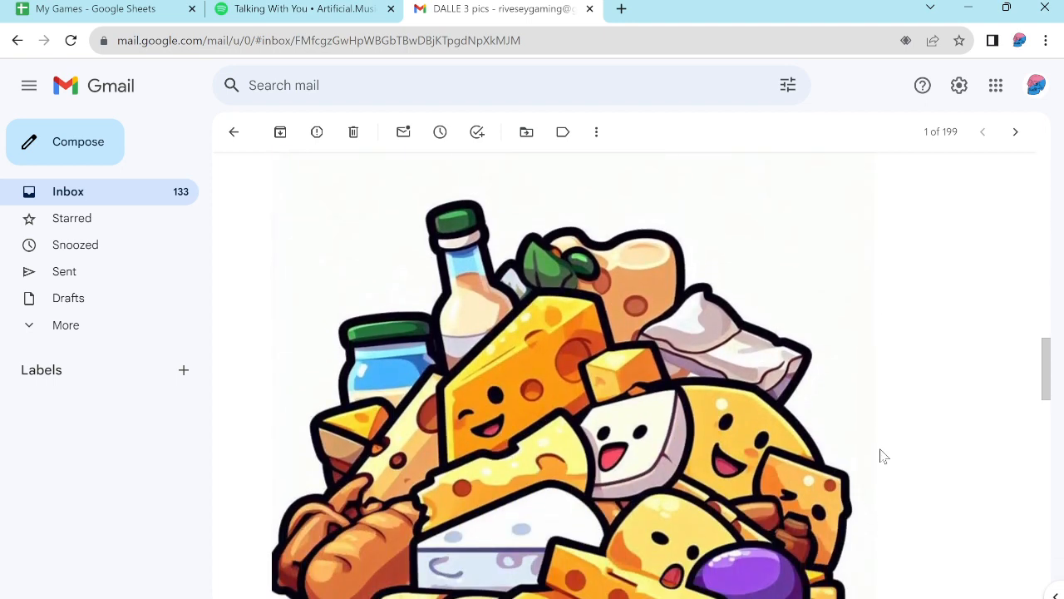
{"action": "scroll", "coordinate": [883, 455], "scroll_direction": "down", "scroll_amount": 2}
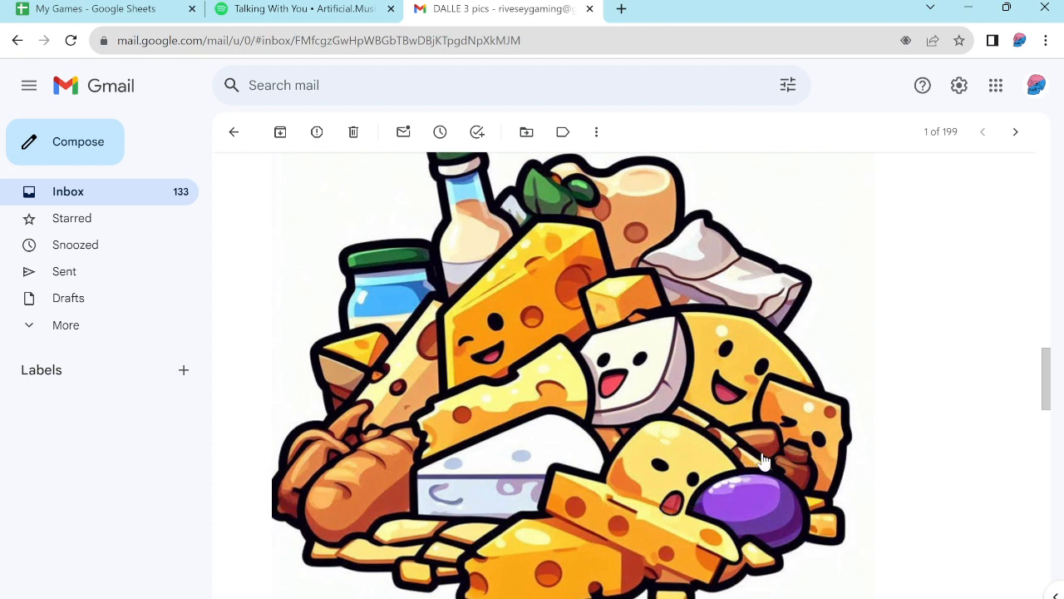
{"action": "scroll", "coordinate": [764, 462], "scroll_direction": "down", "scroll_amount": 2}
{"action": "scroll", "coordinate": [764, 462], "scroll_direction": "down", "scroll_amount": 1}
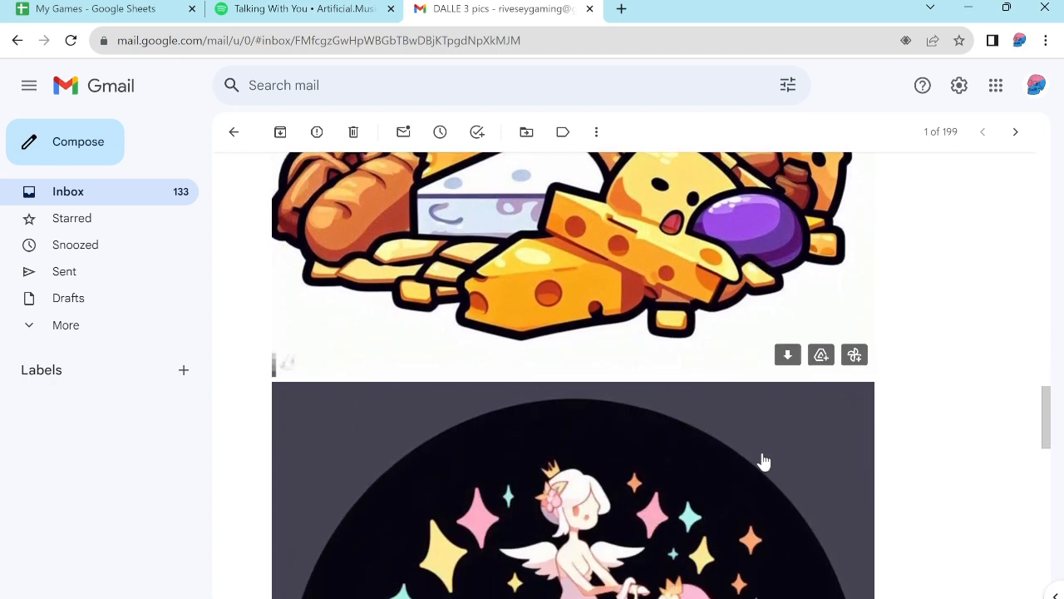
{"action": "scroll", "coordinate": [764, 462], "scroll_direction": "up", "scroll_amount": 2}
{"action": "scroll", "coordinate": [763, 463], "scroll_direction": "up", "scroll_amount": 1}
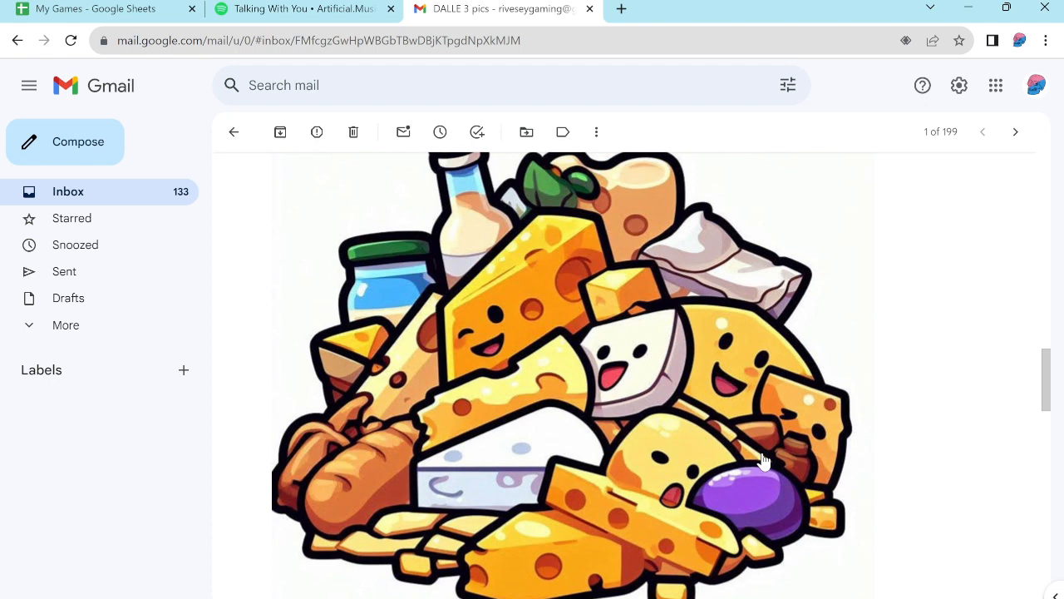
- Compare the fairy fountain picture with the fairy waterfall picture below it in the email
{"action": "scroll", "coordinate": [763, 461], "scroll_direction": "down", "scroll_amount": 5}
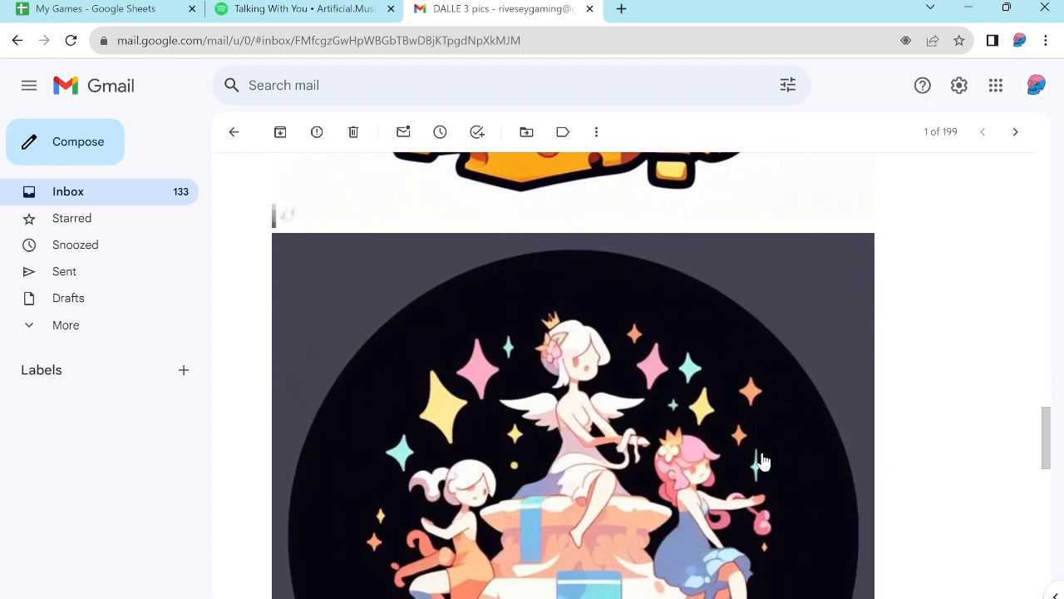
{"action": "scroll", "coordinate": [763, 462], "scroll_direction": "down", "scroll_amount": 2}
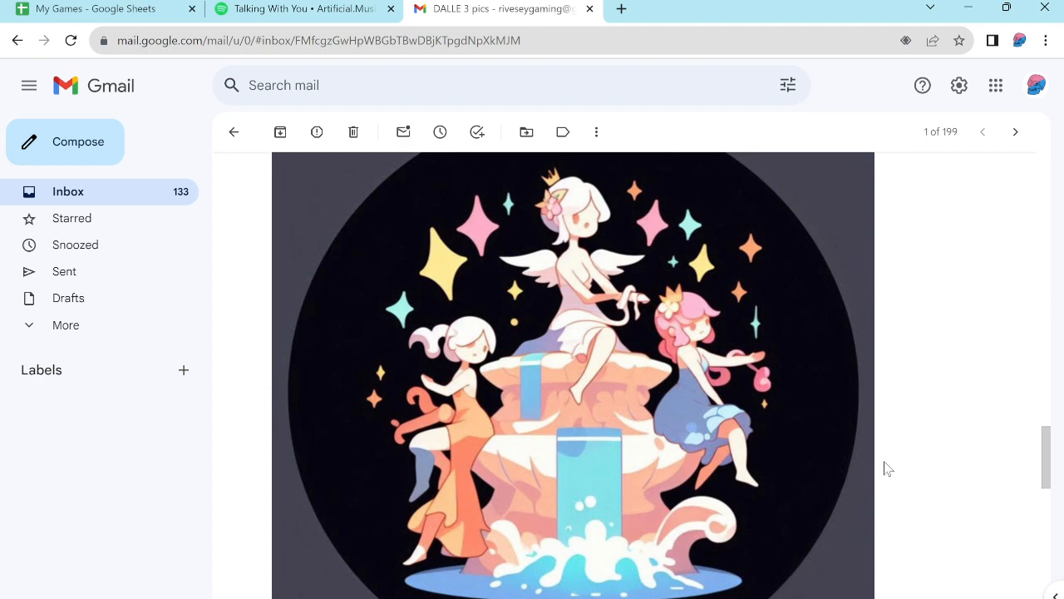
{"action": "scroll", "coordinate": [887, 468], "scroll_direction": "down", "scroll_amount": 3}
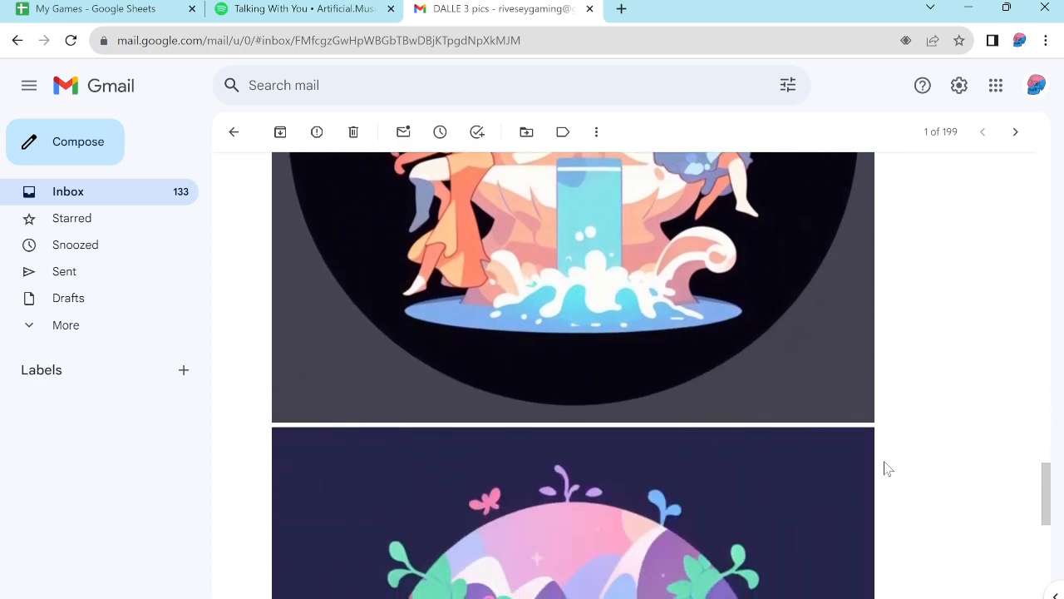
{"action": "scroll", "coordinate": [887, 468], "scroll_direction": "down", "scroll_amount": 3}
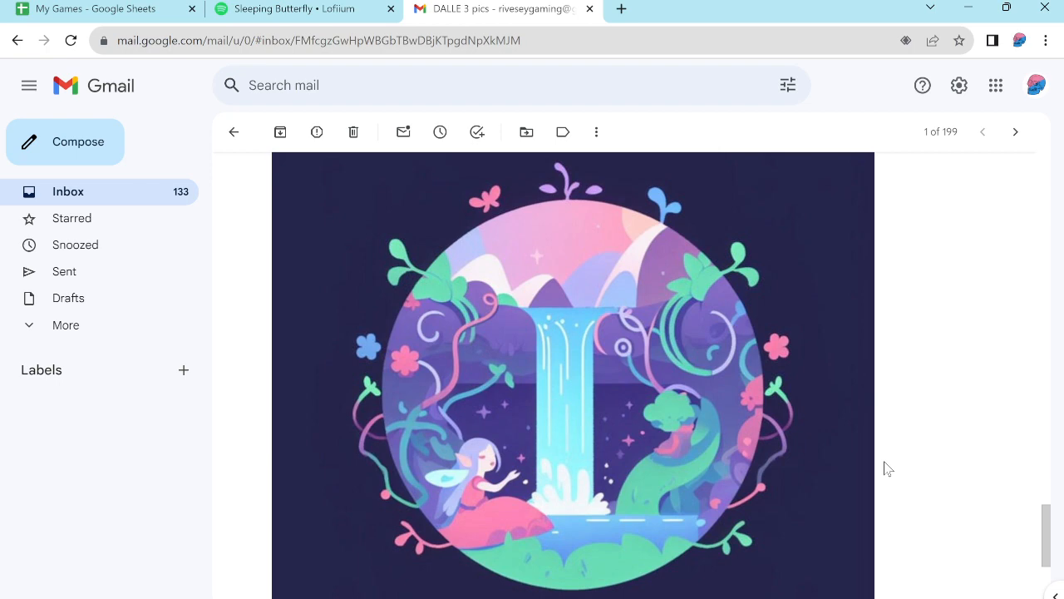
{"action": "scroll", "coordinate": [931, 375], "scroll_direction": "up", "scroll_amount": 5}
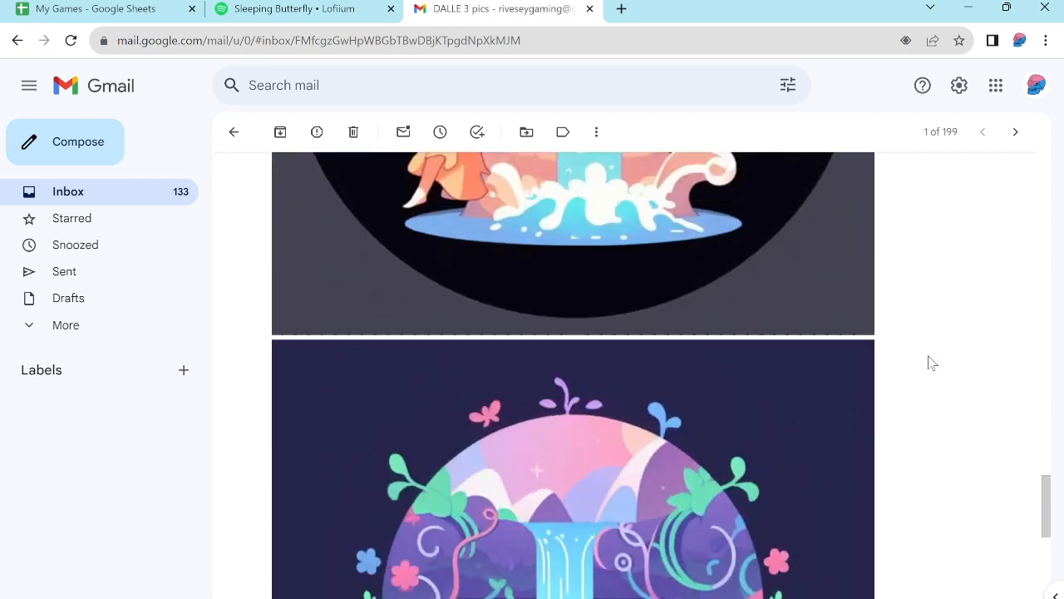
{"action": "scroll", "coordinate": [931, 363], "scroll_direction": "up", "scroll_amount": 1}
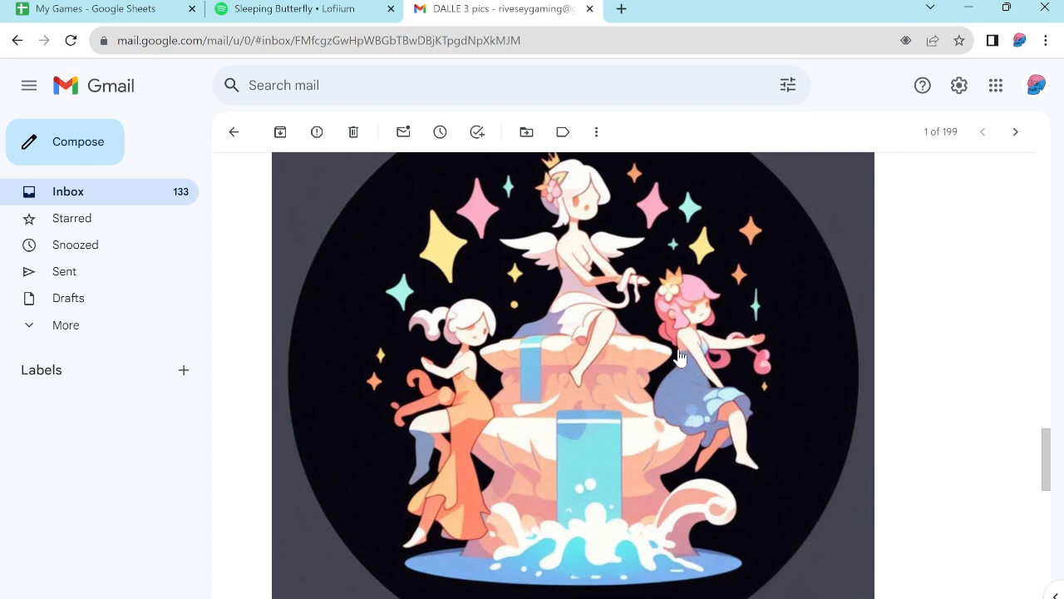
{"action": "scroll", "coordinate": [630, 399], "scroll_direction": "down", "scroll_amount": 2}
{"action": "scroll", "coordinate": [629, 400], "scroll_direction": "down", "scroll_amount": 6}
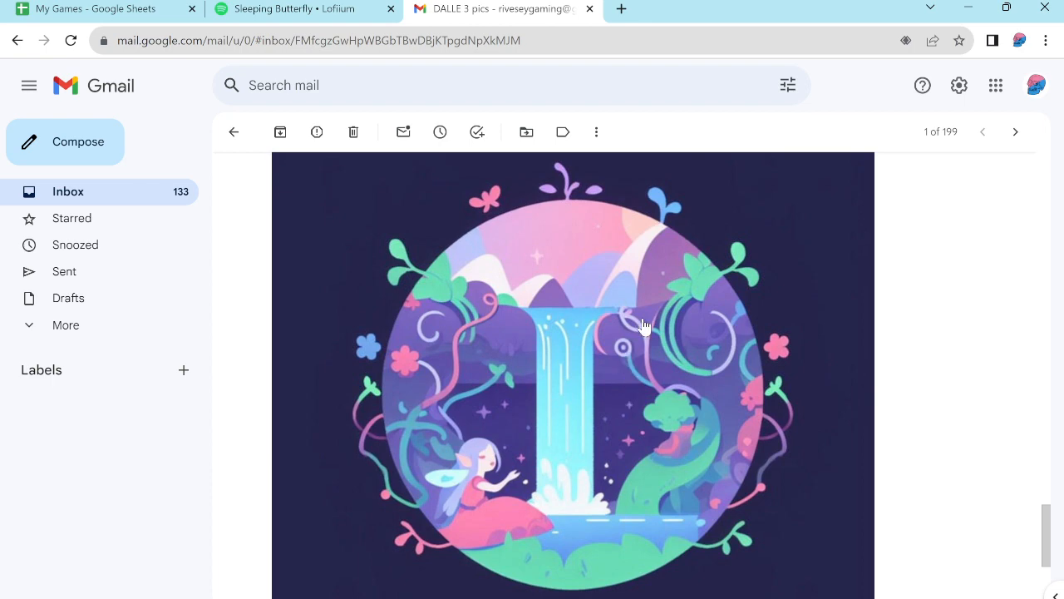
{"action": "scroll", "coordinate": [819, 310], "scroll_direction": "up", "scroll_amount": 7}
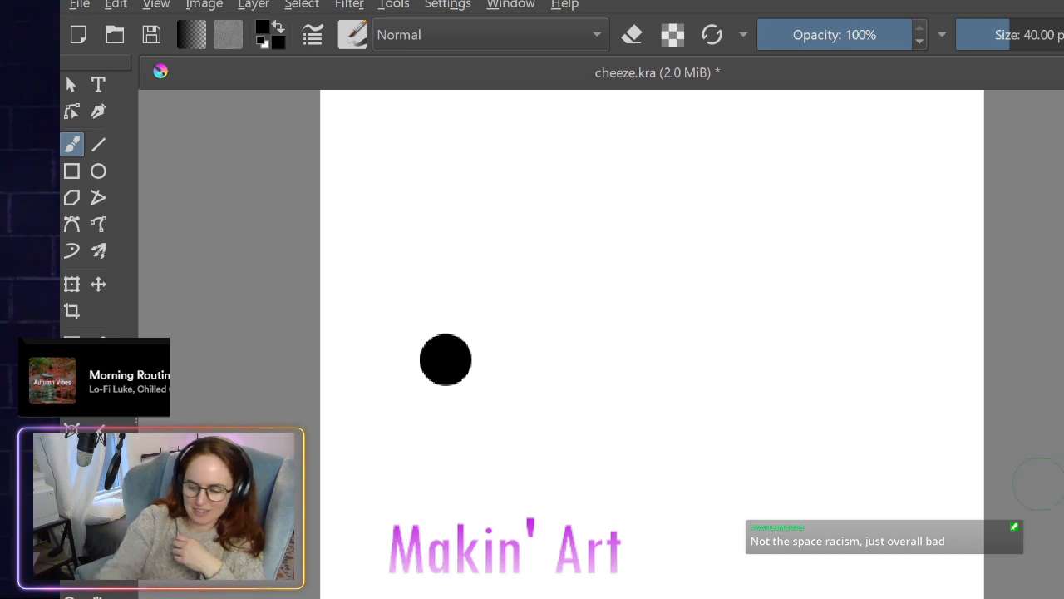
- In Krita, undo the black brush dab on the cheeze.kra canvas
{"action": "scroll", "coordinate": [1039, 482], "scroll_direction": "up", "scroll_amount": 1}
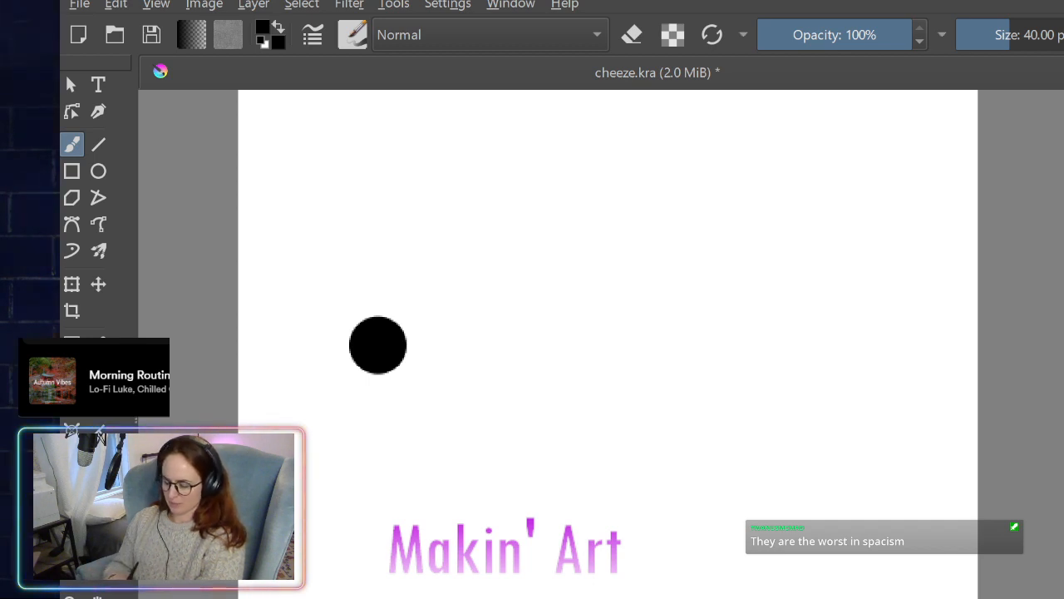
{"action": "key", "text": "ctrl+z"}
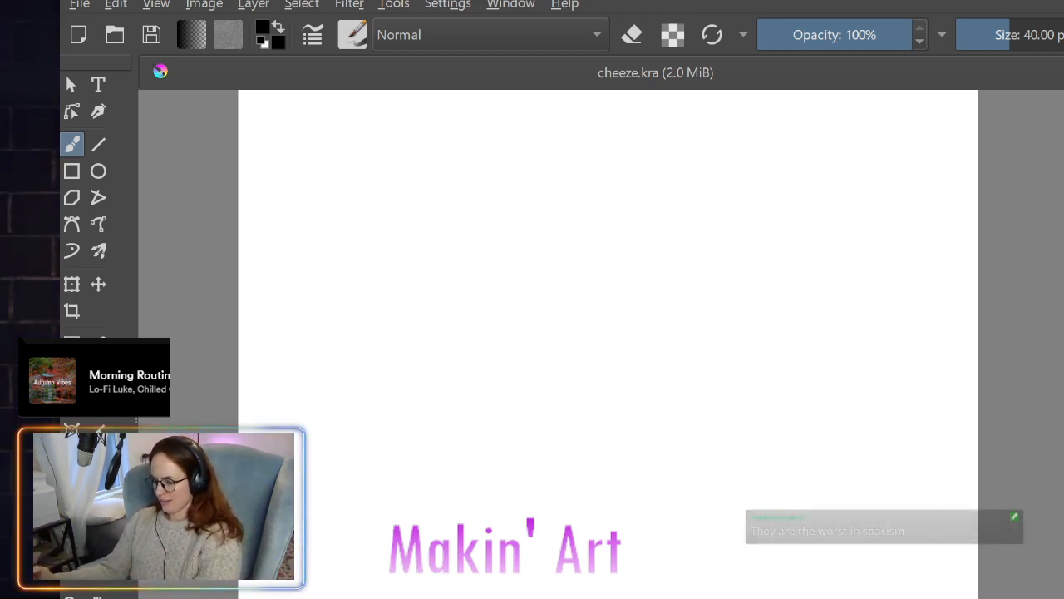
- Switch to a 2.95 px brush preset and sketch a faint two-peaked nozzle tip on the canvas's right side
{"action": "key", "text": "slash"}
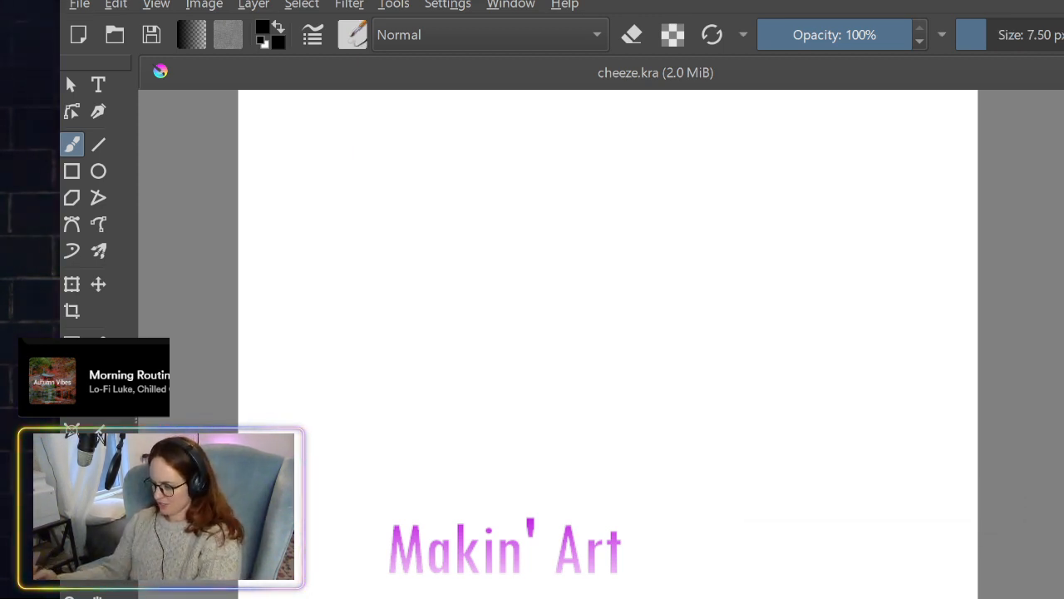
{"action": "key", "text": "period"}
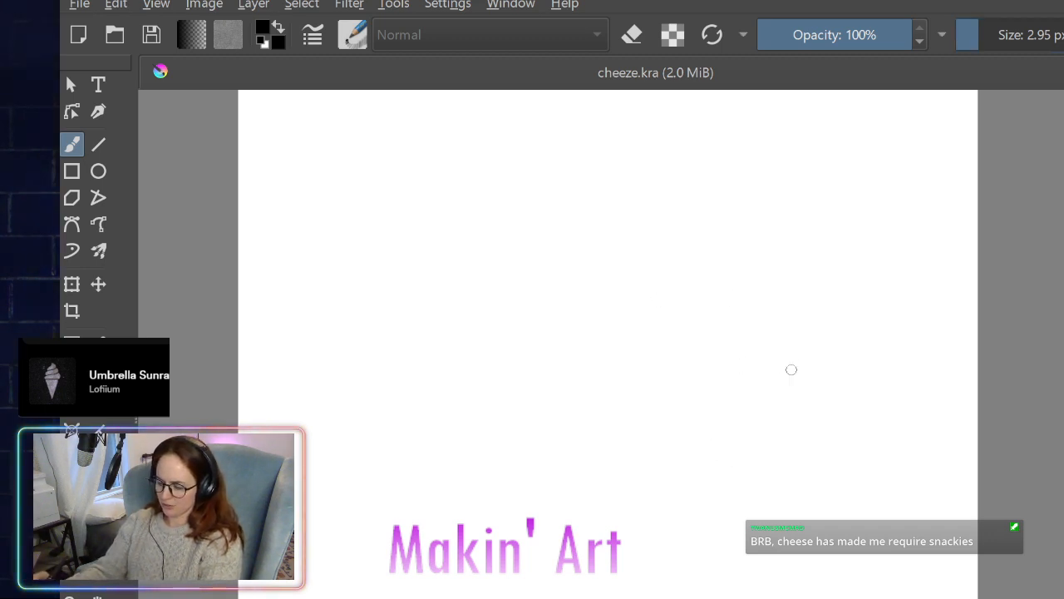
{"action": "mouse_move", "coordinate": [821, 351]}
{"action": "left_mouse_down"}
{"action": "mouse_move", "coordinate": [833, 287]}
{"action": "mouse_move", "coordinate": [870, 340]}
{"action": "left_mouse_up"}
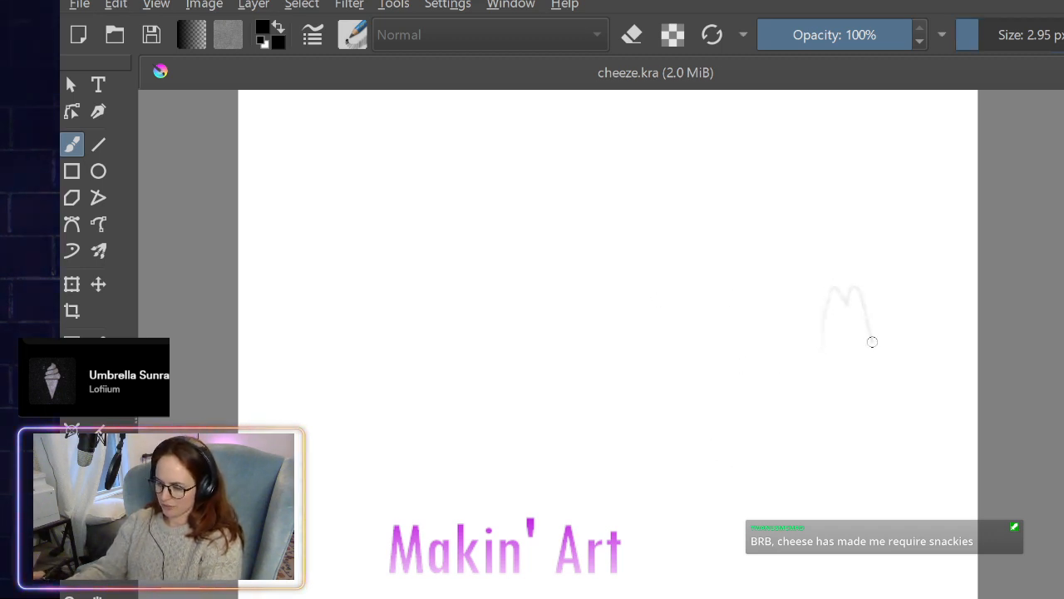
- With a 1.27 px brush, sketch a can with a forked nozzle, sloped shoulder and tall body, plus a wavy stream curling from its tip
{"action": "key", "text": "slash"}
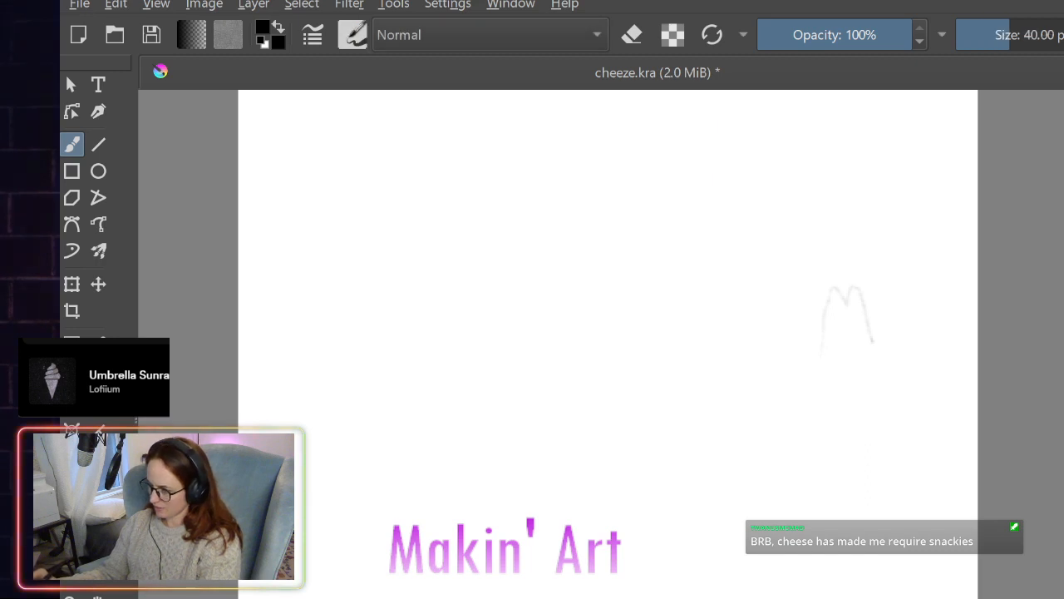
{"action": "mouse_move", "coordinate": [990, 46]}
{"action": "left_mouse_down"}
{"action": "mouse_move", "coordinate": [1002, 46]}
{"action": "mouse_move", "coordinate": [972, 47]}
{"action": "left_mouse_up"}
{"action": "mouse_move", "coordinate": [826, 341]}
{"action": "left_mouse_down"}
{"action": "mouse_move", "coordinate": [845, 270]}
{"action": "mouse_move", "coordinate": [858, 277]}
{"action": "mouse_move", "coordinate": [859, 342]}
{"action": "mouse_move", "coordinate": [781, 390]}
{"action": "left_mouse_up"}
{"action": "mouse_move", "coordinate": [868, 332]}
{"action": "left_mouse_down"}
{"action": "mouse_move", "coordinate": [805, 403]}
{"action": "mouse_move", "coordinate": [770, 595]}
{"action": "left_mouse_up"}
{"action": "left_click_drag", "start_coordinate": [903, 405], "coordinate": [895, 596]}
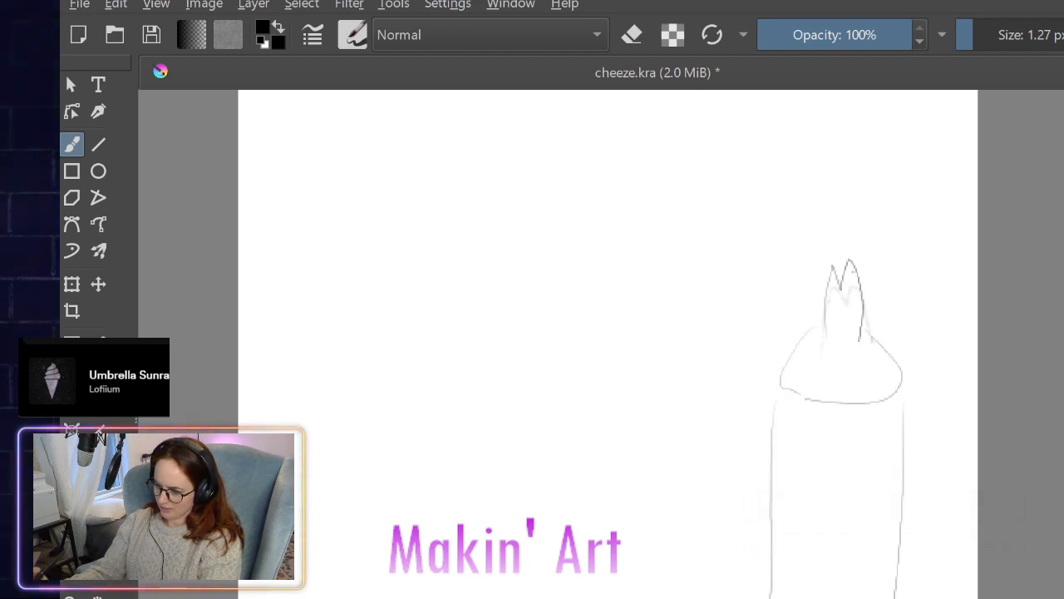
{"action": "mouse_move", "coordinate": [848, 244]}
{"action": "left_mouse_down"}
{"action": "mouse_move", "coordinate": [814, 237]}
{"action": "mouse_move", "coordinate": [720, 449]}
{"action": "mouse_move", "coordinate": [717, 577]}
{"action": "left_mouse_up"}
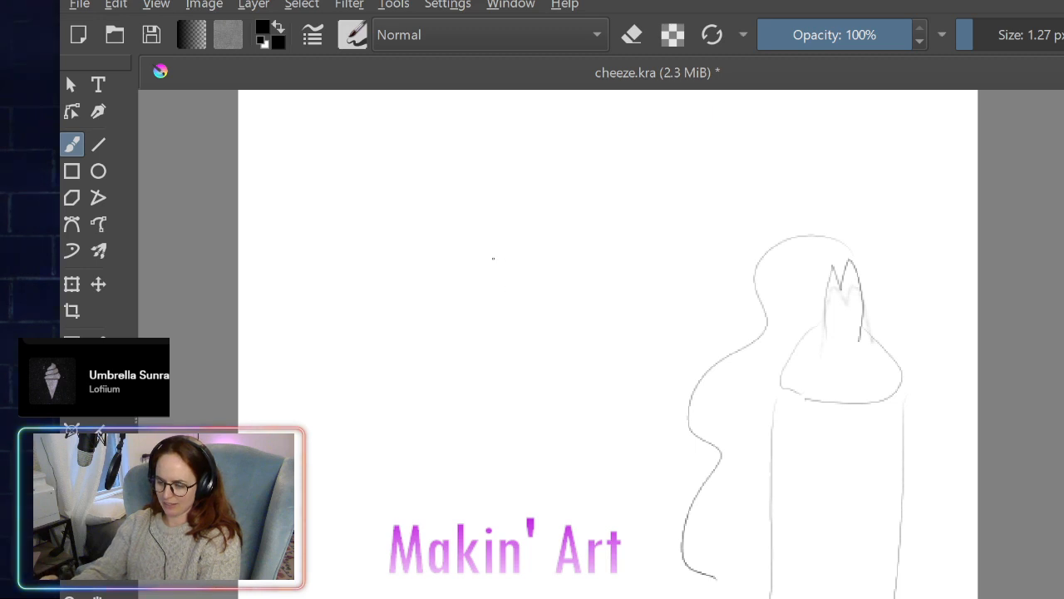
- Sketch a pointed swirl mound with layered curves, topped by a small forked nozzle feeding a stream into its peak
{"action": "mouse_move", "coordinate": [493, 259]}
{"action": "left_mouse_down"}
{"action": "mouse_move", "coordinate": [417, 311]}
{"action": "mouse_move", "coordinate": [438, 584]}
{"action": "mouse_move", "coordinate": [679, 572]}
{"action": "mouse_move", "coordinate": [635, 408]}
{"action": "mouse_move", "coordinate": [497, 264]}
{"action": "left_mouse_up"}
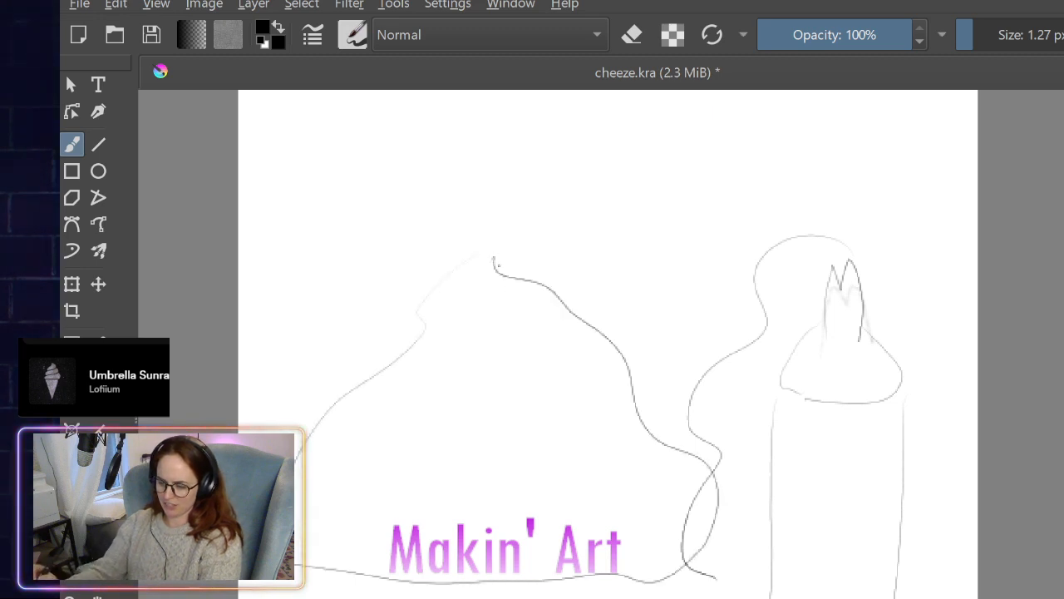
{"action": "mouse_move", "coordinate": [603, 108]}
{"action": "left_mouse_down"}
{"action": "mouse_move", "coordinate": [585, 166]}
{"action": "mouse_move", "coordinate": [624, 122]}
{"action": "left_mouse_up"}
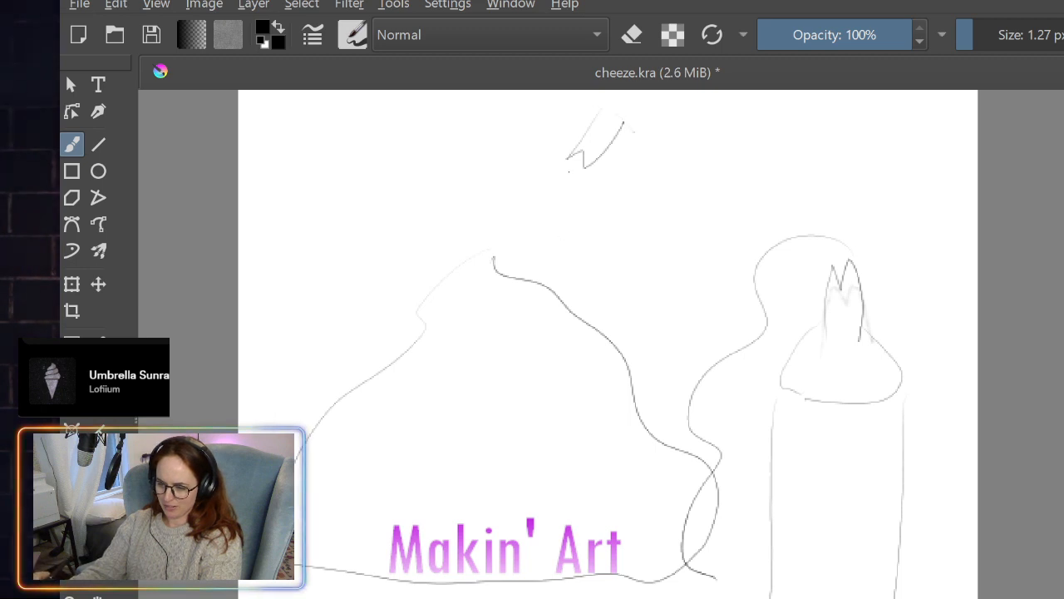
{"action": "mouse_move", "coordinate": [568, 176]}
{"action": "left_mouse_down"}
{"action": "mouse_move", "coordinate": [550, 207]}
{"action": "mouse_move", "coordinate": [449, 258]}
{"action": "mouse_move", "coordinate": [448, 320]}
{"action": "mouse_move", "coordinate": [568, 312]}
{"action": "left_mouse_up"}
{"action": "mouse_move", "coordinate": [393, 351]}
{"action": "left_mouse_down"}
{"action": "mouse_move", "coordinate": [512, 435]}
{"action": "mouse_move", "coordinate": [650, 413]}
{"action": "left_mouse_up"}
{"action": "left_click_drag", "start_coordinate": [306, 480], "coordinate": [700, 517]}
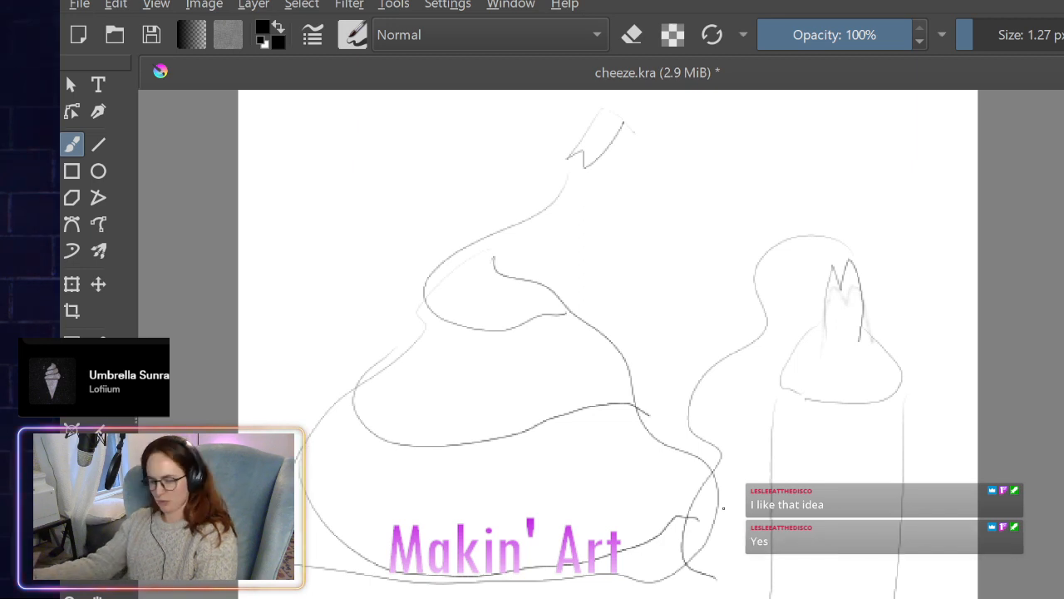
- Undo the swirl mound, both nozzles, the stream and the can strokes back to a blank canvas
{"action": "key", "text": "ctrl+z"}
{"action": "key", "text": "ctrl+z"}
{"action": "key", "text": "ctrl+z"}
{"action": "key", "text": "ctrl+z"}
{"action": "key", "text": "ctrl+z"}
{"action": "key", "text": "ctrl+z"}
{"action": "key", "text": "ctrl+z"}
{"action": "key", "text": "ctrl+z"}
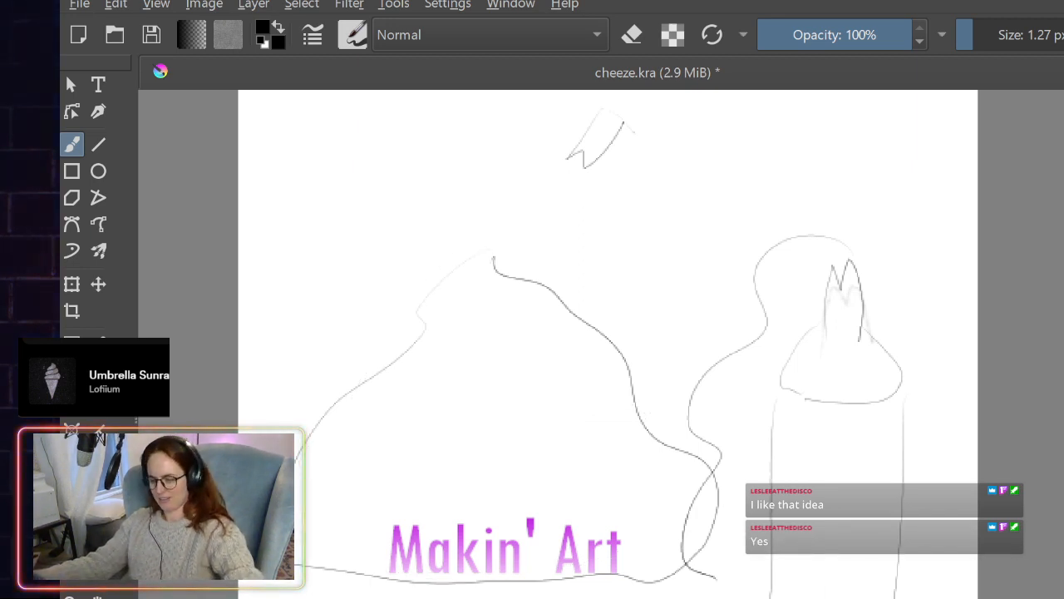
{"action": "key", "text": "ctrl+z"}
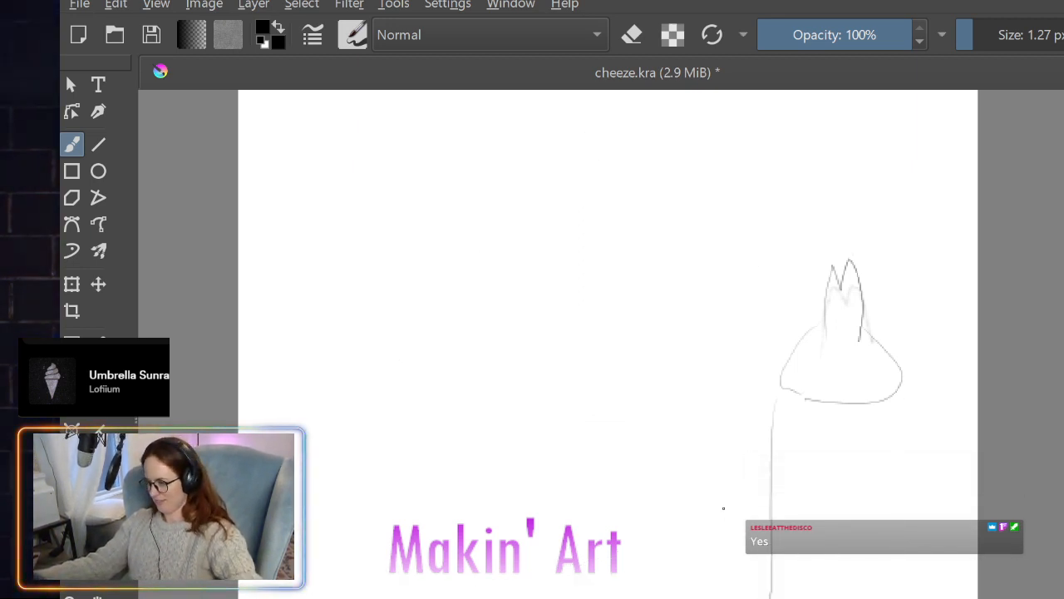
{"action": "key", "text": "ctrl+z"}
{"action": "key", "text": "ctrl+z"}
{"action": "key", "text": "ctrl+z"}
{"action": "key", "text": "ctrl+z"}
{"action": "key", "text": "ctrl+z"}
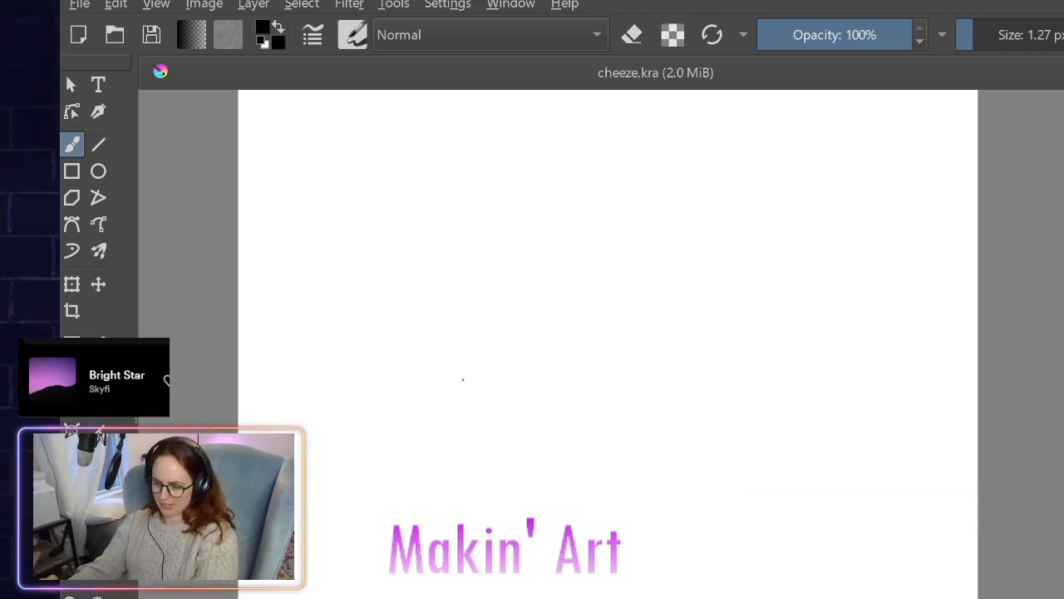
- Sketch a thick cheese wheel in perspective with a wedge cut out of its front, and clear it from the canvas
{"action": "mouse_move", "coordinate": [419, 381]}
{"action": "left_mouse_down"}
{"action": "mouse_move", "coordinate": [754, 280]}
{"action": "mouse_move", "coordinate": [856, 343]}
{"action": "mouse_move", "coordinate": [808, 419]}
{"action": "mouse_move", "coordinate": [659, 457]}
{"action": "mouse_move", "coordinate": [666, 466]}
{"action": "mouse_move", "coordinate": [881, 364]}
{"action": "mouse_move", "coordinate": [665, 293]}
{"action": "mouse_move", "coordinate": [423, 368]}
{"action": "mouse_move", "coordinate": [403, 384]}
{"action": "left_mouse_up"}
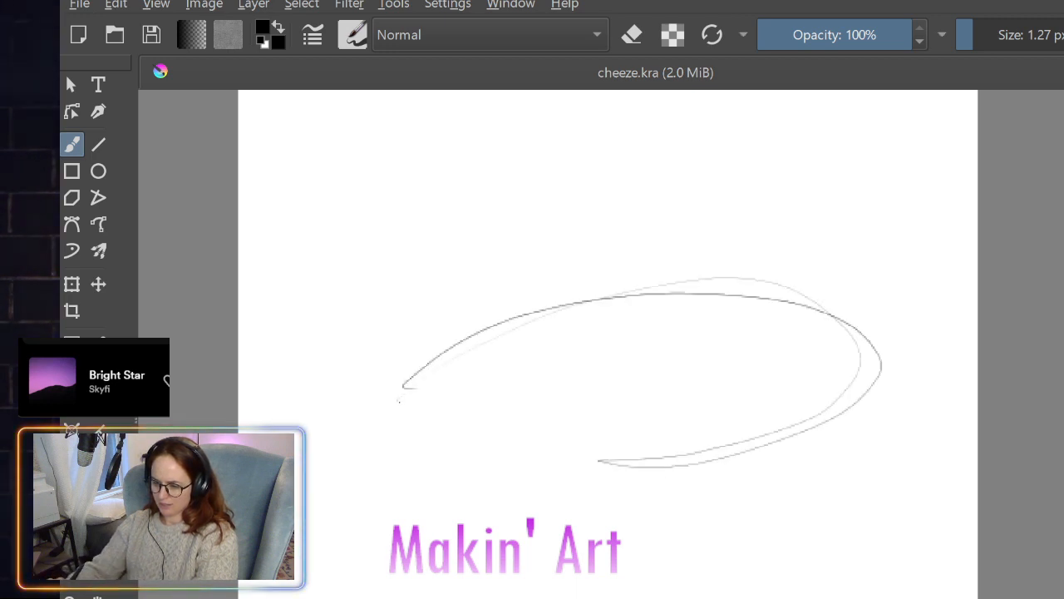
{"action": "mouse_move", "coordinate": [615, 368]}
{"action": "left_mouse_down"}
{"action": "mouse_move", "coordinate": [545, 431]}
{"action": "mouse_move", "coordinate": [561, 542]}
{"action": "mouse_move", "coordinate": [547, 477]}
{"action": "left_mouse_up"}
{"action": "mouse_move", "coordinate": [545, 536]}
{"action": "left_mouse_down"}
{"action": "mouse_move", "coordinate": [538, 582]}
{"action": "mouse_move", "coordinate": [891, 546]}
{"action": "mouse_move", "coordinate": [884, 359]}
{"action": "mouse_move", "coordinate": [805, 596]}
{"action": "left_mouse_up"}
{"action": "mouse_move", "coordinate": [898, 556]}
{"action": "left_mouse_down"}
{"action": "mouse_move", "coordinate": [800, 597]}
{"action": "mouse_move", "coordinate": [553, 589]}
{"action": "left_mouse_up"}
{"action": "mouse_move", "coordinate": [419, 407]}
{"action": "left_mouse_down"}
{"action": "mouse_move", "coordinate": [428, 574]}
{"action": "mouse_move", "coordinate": [512, 549]}
{"action": "mouse_move", "coordinate": [488, 554]}
{"action": "left_mouse_up"}
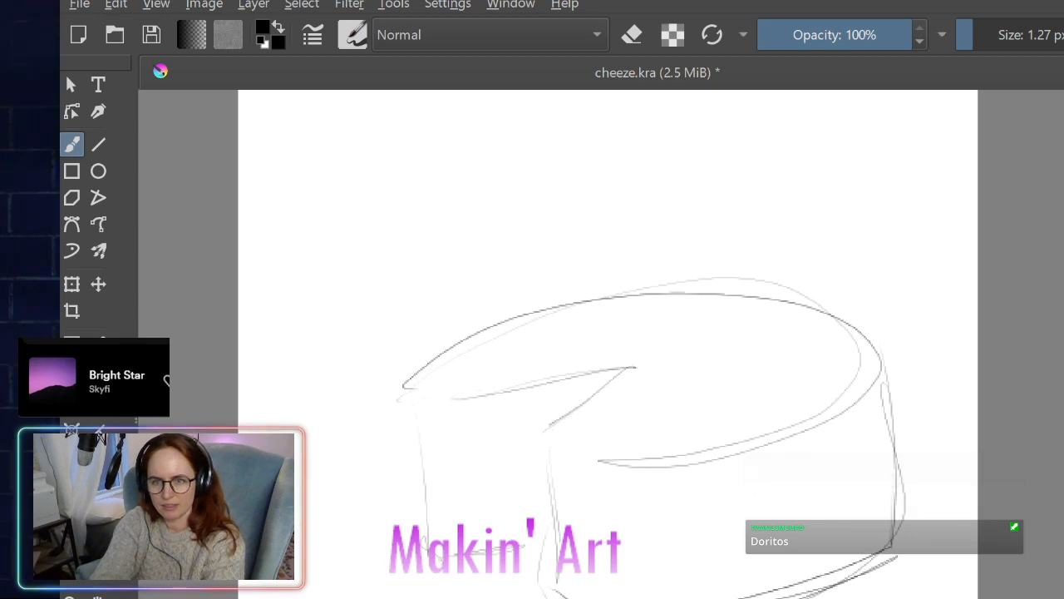
{"action": "key", "text": "Delete"}
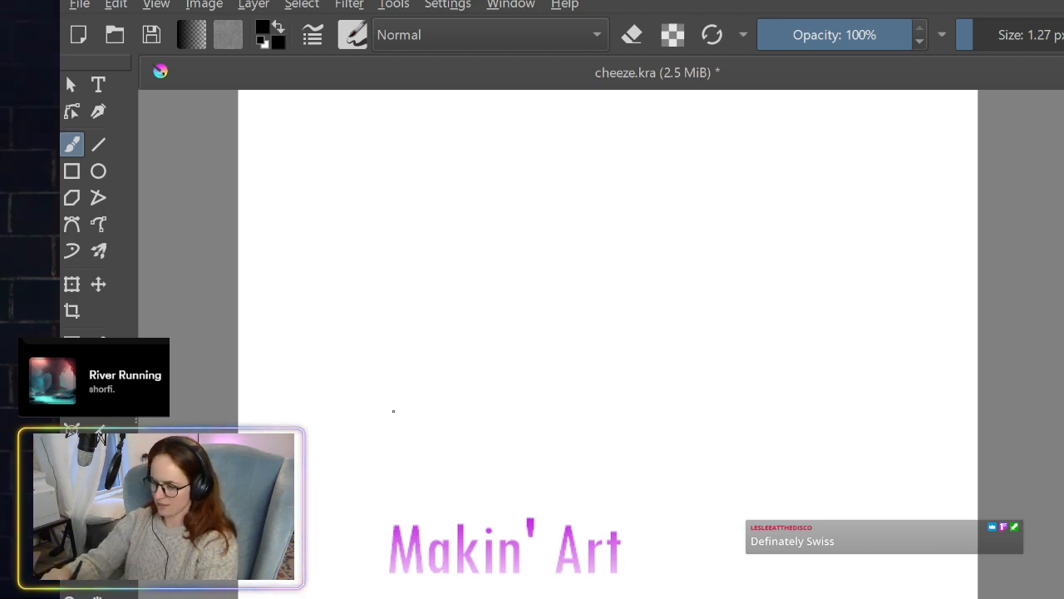
- Sketch a thick cheese wedge with a curved rind edge, triangular top face, vertical sides and slanted base
{"action": "mouse_move", "coordinate": [389, 409]}
{"action": "left_mouse_down"}
{"action": "mouse_move", "coordinate": [532, 261]}
{"action": "mouse_move", "coordinate": [558, 259]}
{"action": "mouse_move", "coordinate": [813, 397]}
{"action": "left_mouse_up"}
{"action": "mouse_move", "coordinate": [544, 281]}
{"action": "left_mouse_down"}
{"action": "mouse_move", "coordinate": [803, 375]}
{"action": "mouse_move", "coordinate": [813, 397]}
{"action": "mouse_move", "coordinate": [549, 417]}
{"action": "mouse_move", "coordinate": [412, 454]}
{"action": "left_mouse_up"}
{"action": "left_click_drag", "start_coordinate": [790, 407], "coordinate": [412, 454]}
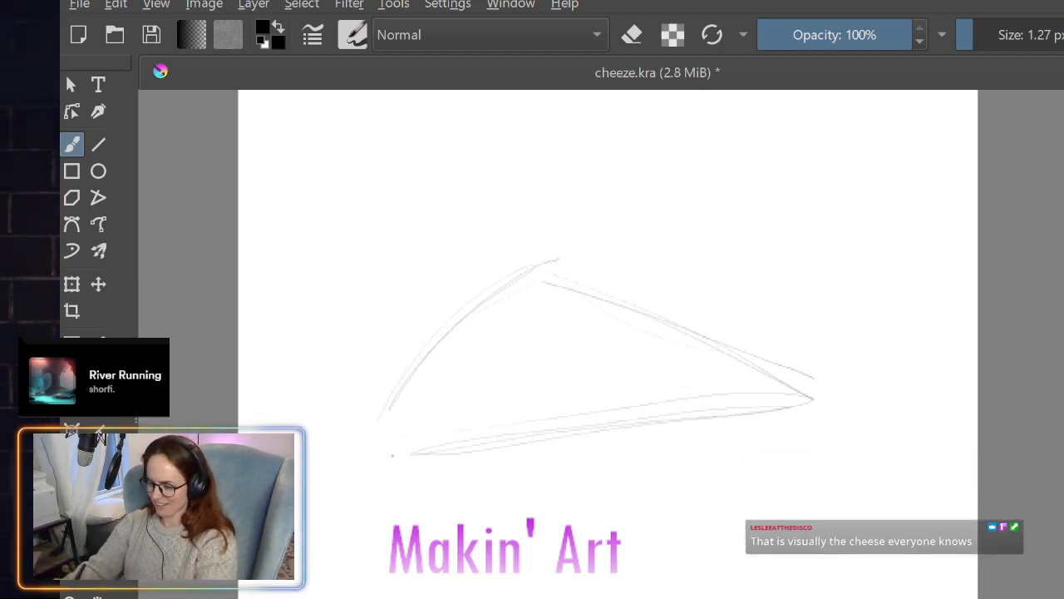
{"action": "left_click_drag", "start_coordinate": [385, 458], "coordinate": [403, 592]}
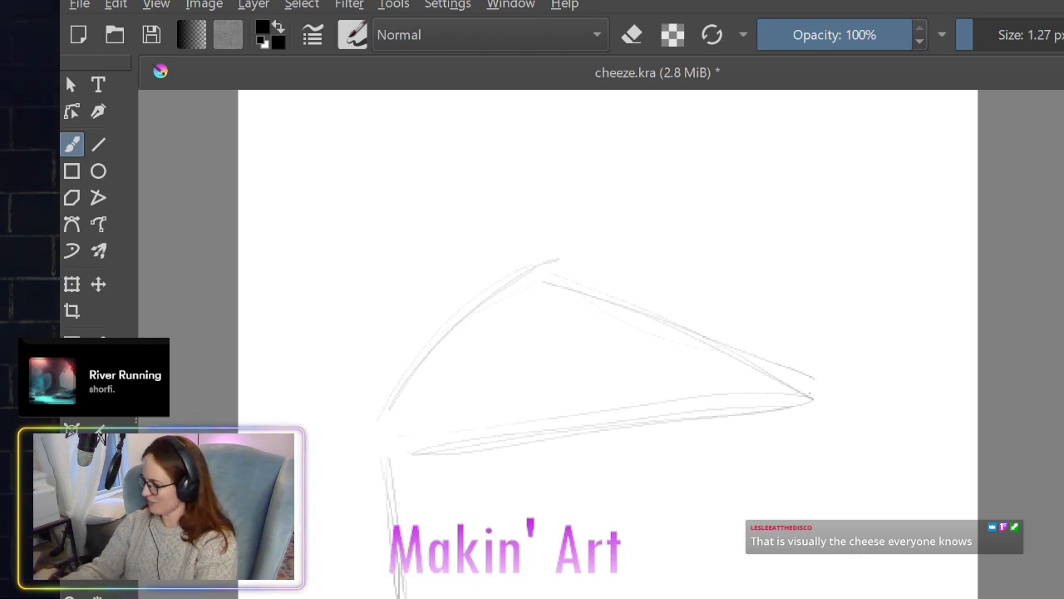
{"action": "left_click_drag", "start_coordinate": [811, 399], "coordinate": [810, 518]}
{"action": "left_click_drag", "start_coordinate": [814, 394], "coordinate": [818, 555]}
{"action": "key", "text": "e"}
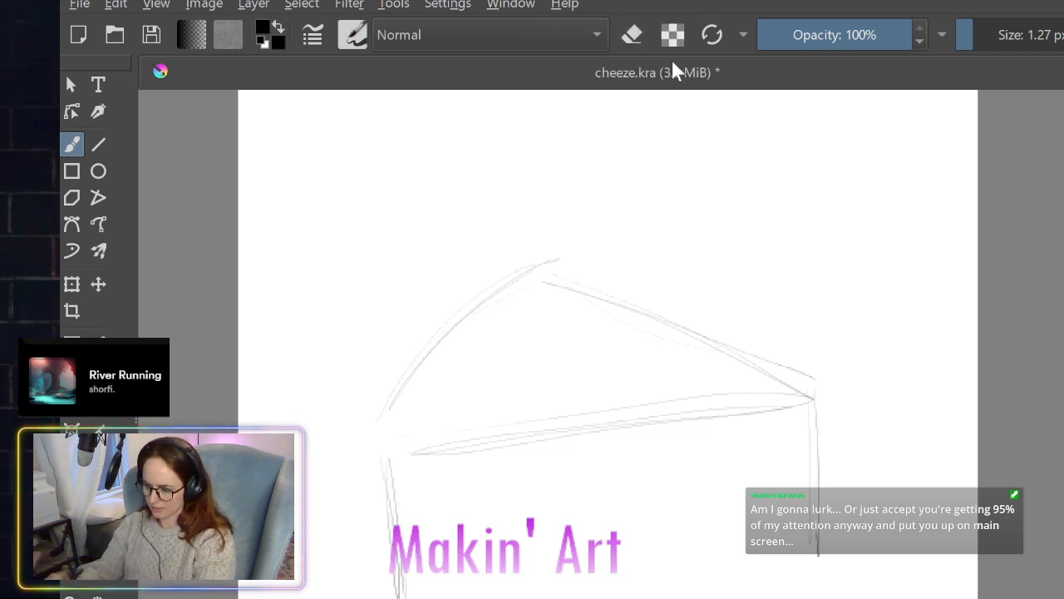
{"action": "mouse_move", "coordinate": [539, 597]}
{"action": "left_mouse_down"}
{"action": "mouse_move", "coordinate": [819, 574]}
{"action": "mouse_move", "coordinate": [436, 597]}
{"action": "mouse_move", "coordinate": [793, 575]}
{"action": "mouse_move", "coordinate": [675, 598]}
{"action": "left_mouse_up"}
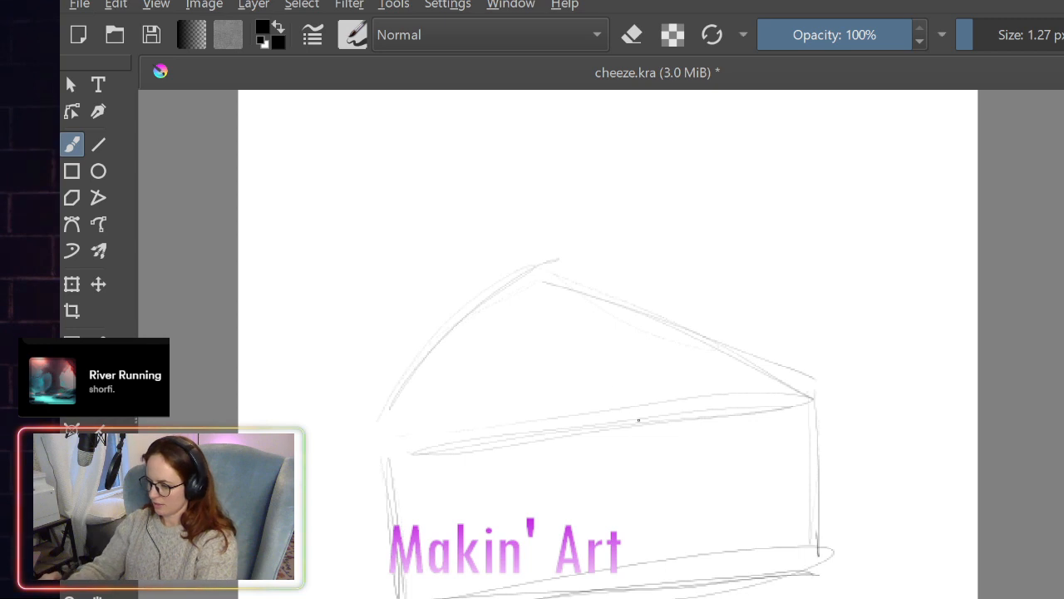
- Sketch two holes cutting through the wedge's front top edge and a large oval hole on its front face
{"action": "mouse_move", "coordinate": [631, 424]}
{"action": "left_mouse_down"}
{"action": "mouse_move", "coordinate": [655, 394]}
{"action": "mouse_move", "coordinate": [713, 396]}
{"action": "mouse_move", "coordinate": [656, 449]}
{"action": "mouse_move", "coordinate": [635, 447]}
{"action": "mouse_move", "coordinate": [723, 429]}
{"action": "left_mouse_up"}
{"action": "mouse_move", "coordinate": [603, 468]}
{"action": "left_mouse_down"}
{"action": "mouse_move", "coordinate": [545, 504]}
{"action": "mouse_move", "coordinate": [647, 477]}
{"action": "mouse_move", "coordinate": [559, 499]}
{"action": "left_mouse_up"}
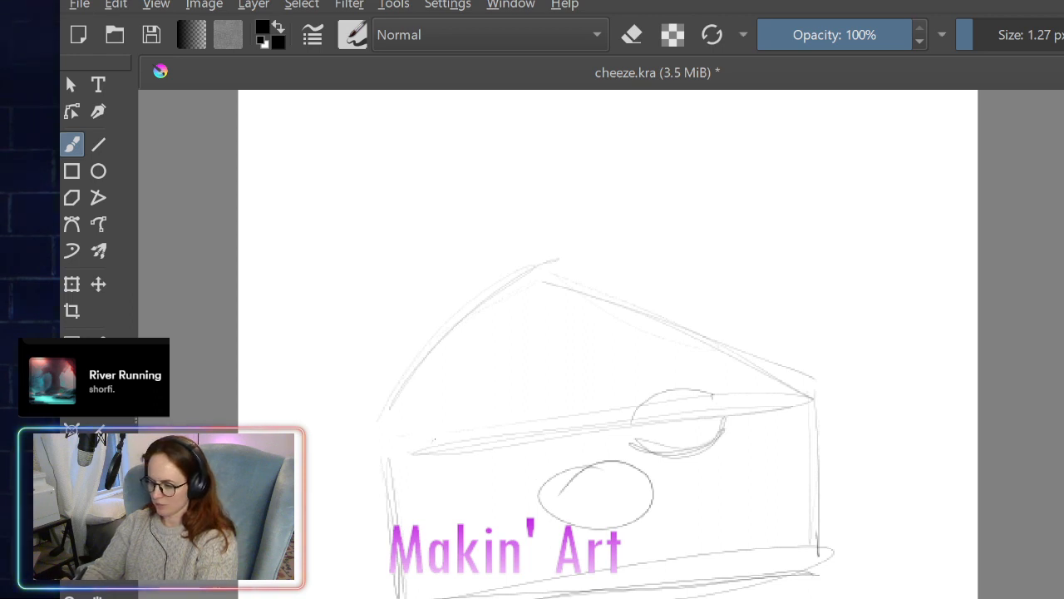
{"action": "left_click_drag", "start_coordinate": [451, 429], "coordinate": [433, 441]}
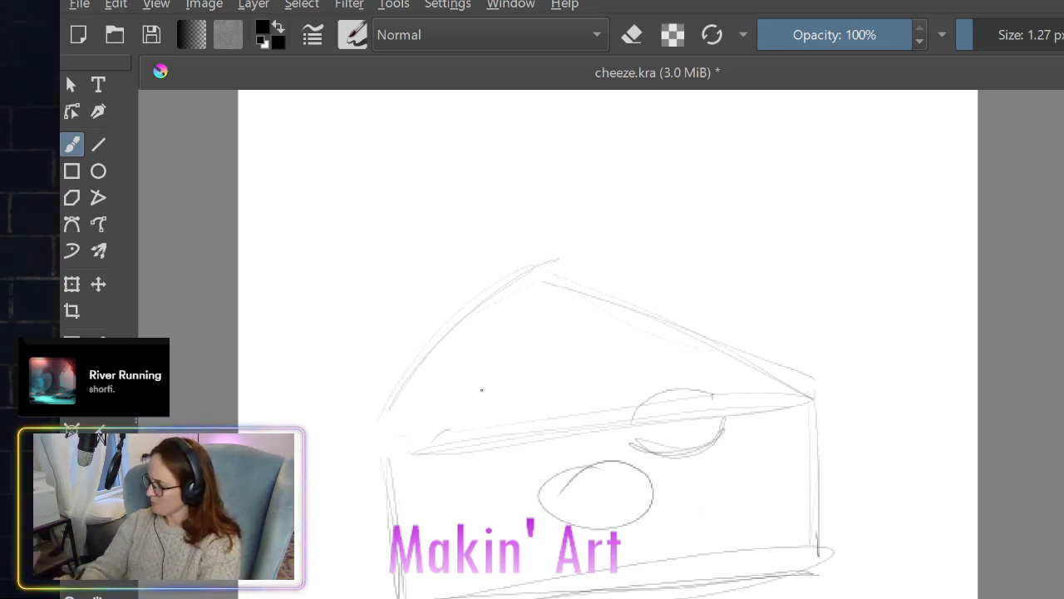
{"action": "mouse_move", "coordinate": [450, 428]}
{"action": "left_mouse_down"}
{"action": "mouse_move", "coordinate": [483, 414]}
{"action": "mouse_move", "coordinate": [533, 435]}
{"action": "left_mouse_up"}
{"action": "mouse_move", "coordinate": [438, 431]}
{"action": "left_mouse_down"}
{"action": "mouse_move", "coordinate": [530, 429]}
{"action": "mouse_move", "coordinate": [421, 460]}
{"action": "mouse_move", "coordinate": [525, 449]}
{"action": "left_mouse_up"}
{"action": "left_click_drag", "start_coordinate": [429, 464], "coordinate": [526, 439]}
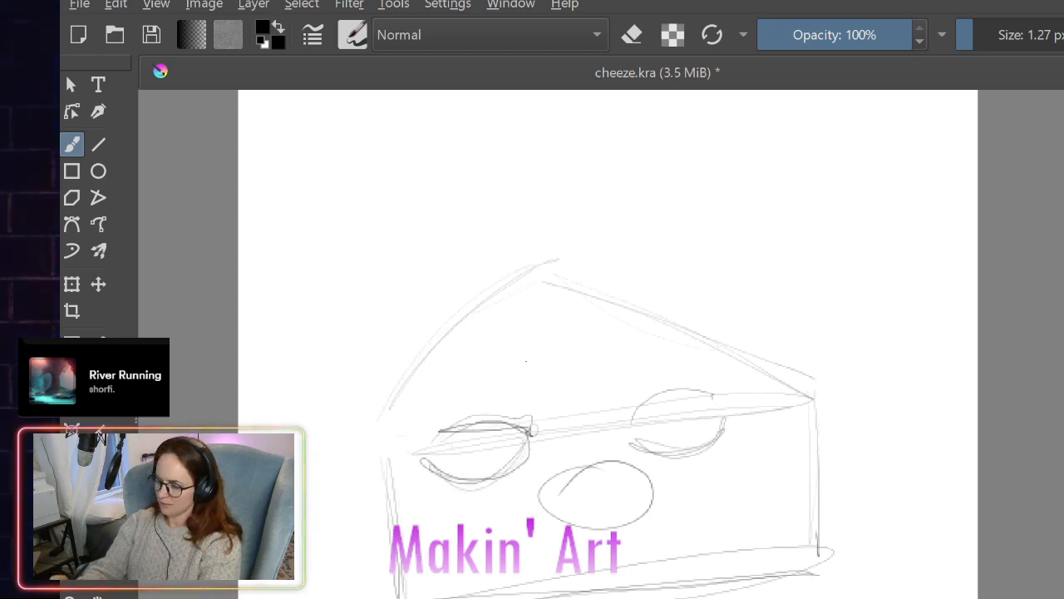
- Add oval holes to the wedge's top face and a half-round notch along its back edge
{"action": "mouse_move", "coordinate": [526, 362]}
{"action": "left_mouse_down"}
{"action": "mouse_move", "coordinate": [463, 384]}
{"action": "mouse_move", "coordinate": [499, 359]}
{"action": "left_mouse_up"}
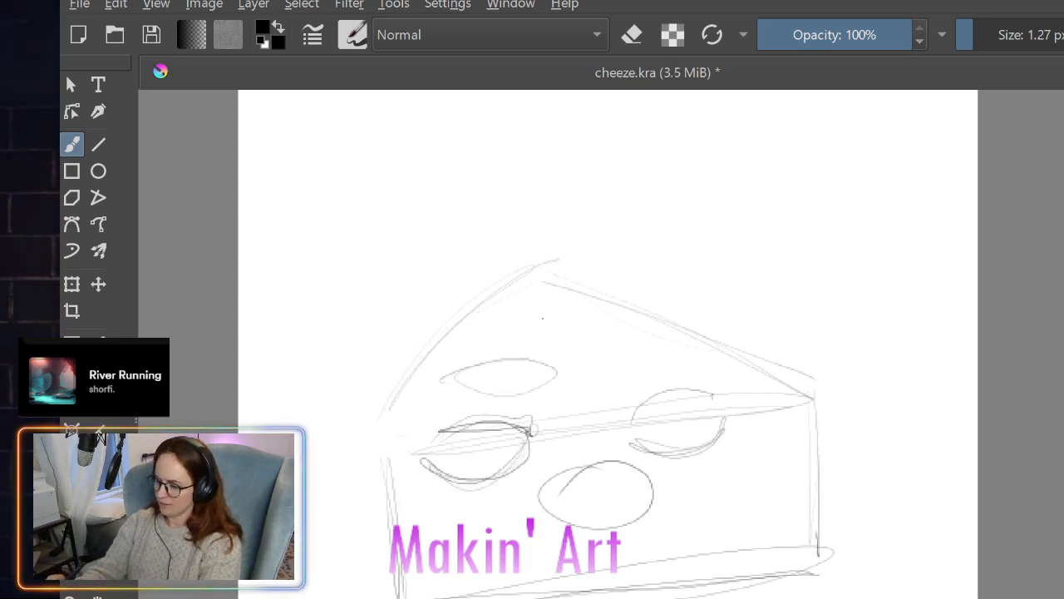
{"action": "mouse_move", "coordinate": [542, 318]}
{"action": "left_mouse_down"}
{"action": "mouse_move", "coordinate": [497, 339]}
{"action": "mouse_move", "coordinate": [592, 311]}
{"action": "left_mouse_up"}
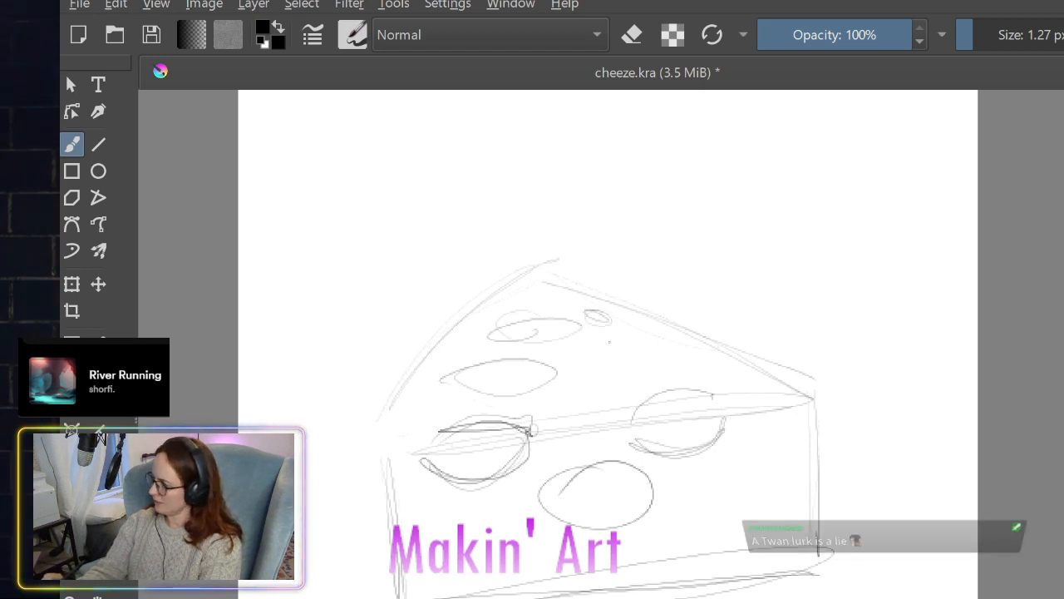
{"action": "mouse_move", "coordinate": [686, 326]}
{"action": "left_mouse_down"}
{"action": "mouse_move", "coordinate": [712, 351]}
{"action": "mouse_move", "coordinate": [672, 342]}
{"action": "mouse_move", "coordinate": [720, 344]}
{"action": "left_mouse_up"}
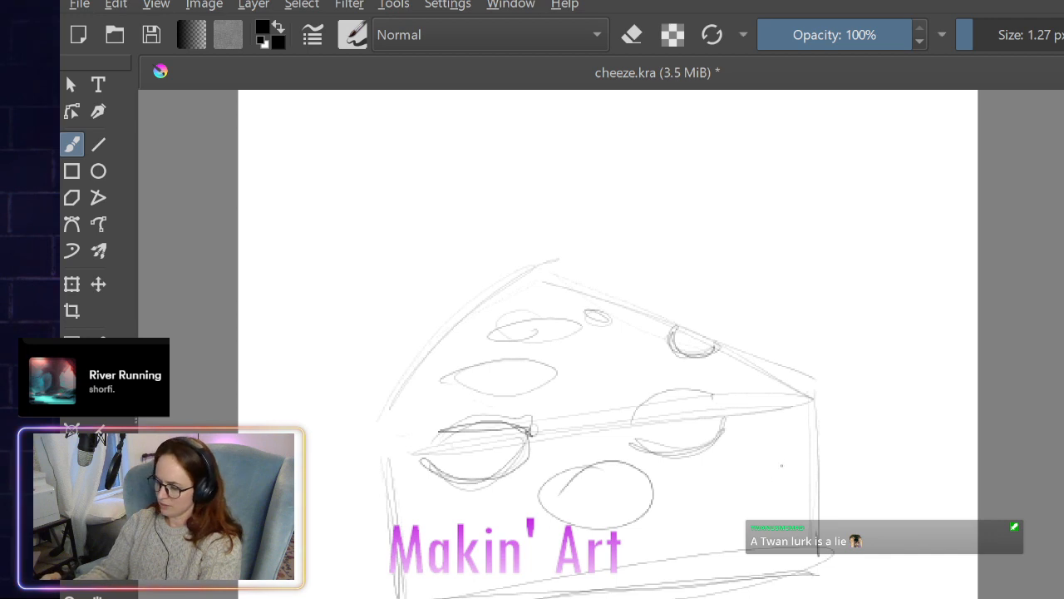
- Add round holes near the wedge's side edge and base on the front face, and clear the sketch from the canvas
{"action": "mouse_move", "coordinate": [782, 454]}
{"action": "left_mouse_down"}
{"action": "mouse_move", "coordinate": [801, 473]}
{"action": "mouse_move", "coordinate": [787, 494]}
{"action": "mouse_move", "coordinate": [780, 468]}
{"action": "left_mouse_up"}
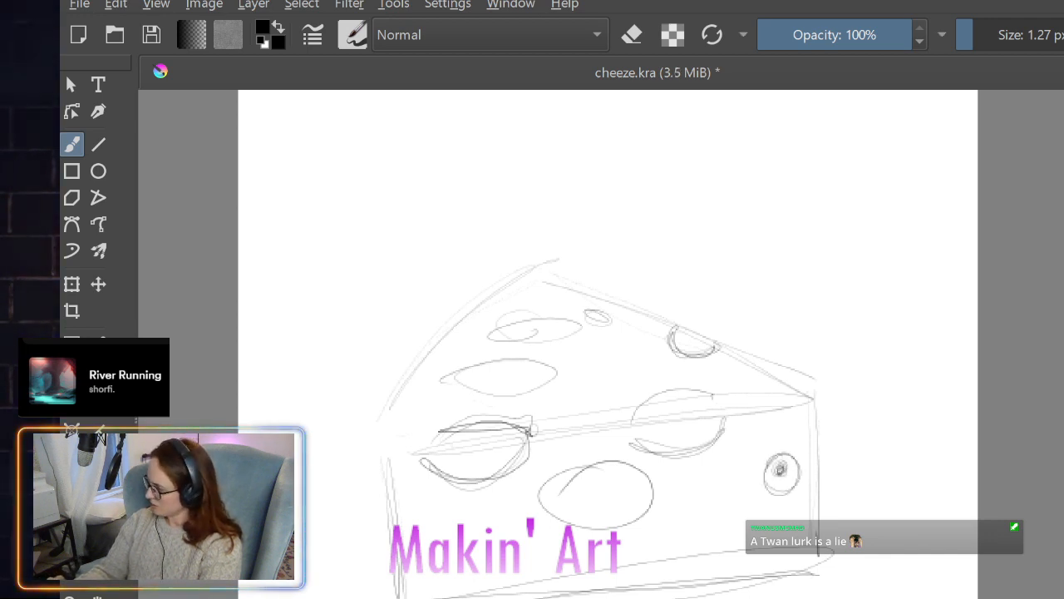
{"action": "mouse_move", "coordinate": [725, 515]}
{"action": "left_mouse_down"}
{"action": "mouse_move", "coordinate": [690, 507]}
{"action": "mouse_move", "coordinate": [748, 519]}
{"action": "mouse_move", "coordinate": [715, 549]}
{"action": "left_mouse_up"}
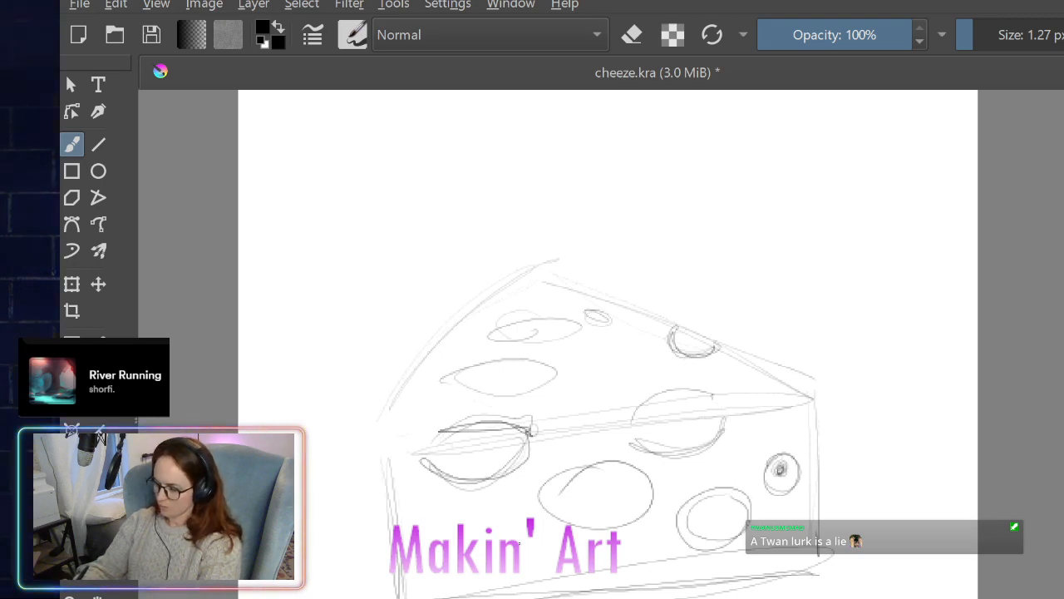
{"action": "mouse_move", "coordinate": [518, 542]}
{"action": "left_mouse_down"}
{"action": "mouse_move", "coordinate": [491, 586]}
{"action": "mouse_move", "coordinate": [524, 539]}
{"action": "left_mouse_up"}
{"action": "mouse_move", "coordinate": [532, 582]}
{"action": "left_mouse_down"}
{"action": "mouse_move", "coordinate": [507, 575]}
{"action": "mouse_move", "coordinate": [539, 572]}
{"action": "left_mouse_up"}
{"action": "left_click_drag", "start_coordinate": [539, 572], "coordinate": [514, 582]}
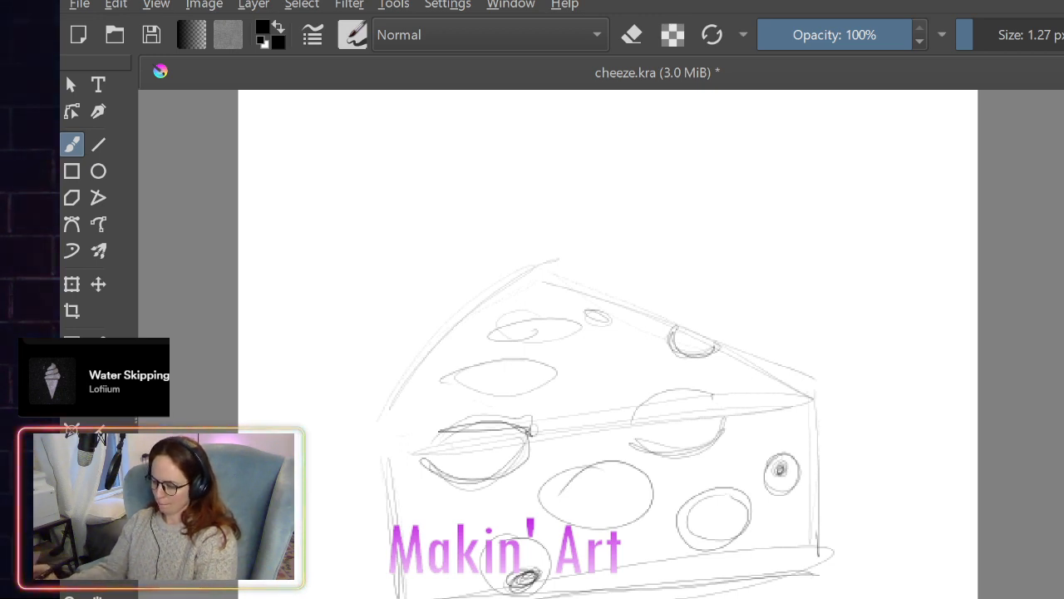
{"action": "key", "text": "Delete"}
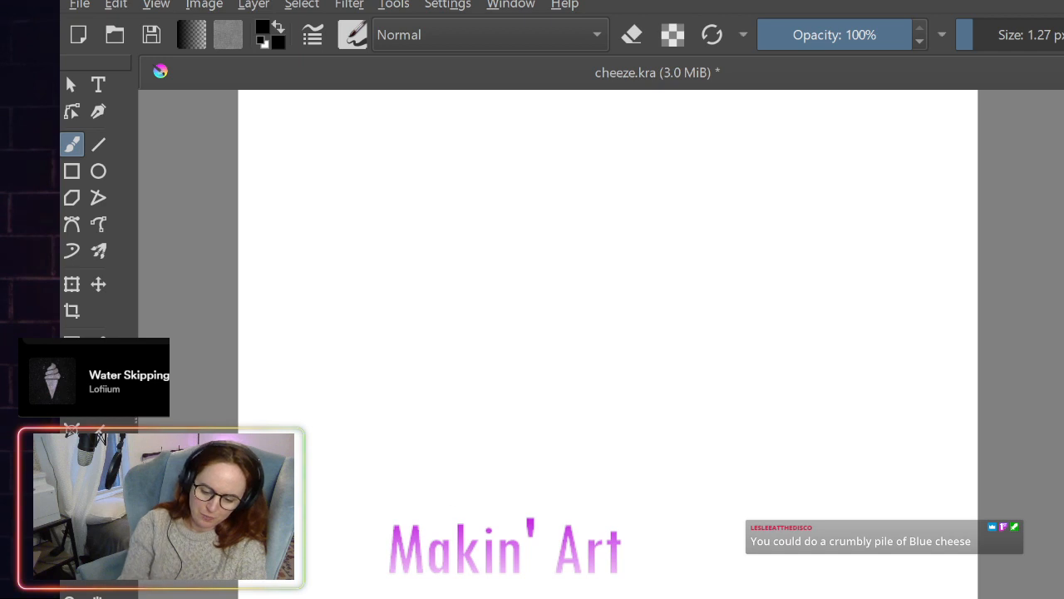
- Sketch a pile of three overlapping cheese chunks and the peaked top edge of another chunk at the canvas's lower right
{"action": "mouse_move", "coordinate": [341, 512]}
{"action": "left_mouse_down"}
{"action": "mouse_move", "coordinate": [433, 495]}
{"action": "mouse_move", "coordinate": [381, 481]}
{"action": "mouse_move", "coordinate": [331, 519]}
{"action": "left_mouse_up"}
{"action": "left_click_drag", "start_coordinate": [334, 522], "coordinate": [461, 491]}
{"action": "mouse_move", "coordinate": [332, 526]}
{"action": "left_mouse_down"}
{"action": "mouse_move", "coordinate": [332, 597]}
{"action": "mouse_move", "coordinate": [473, 592]}
{"action": "left_mouse_up"}
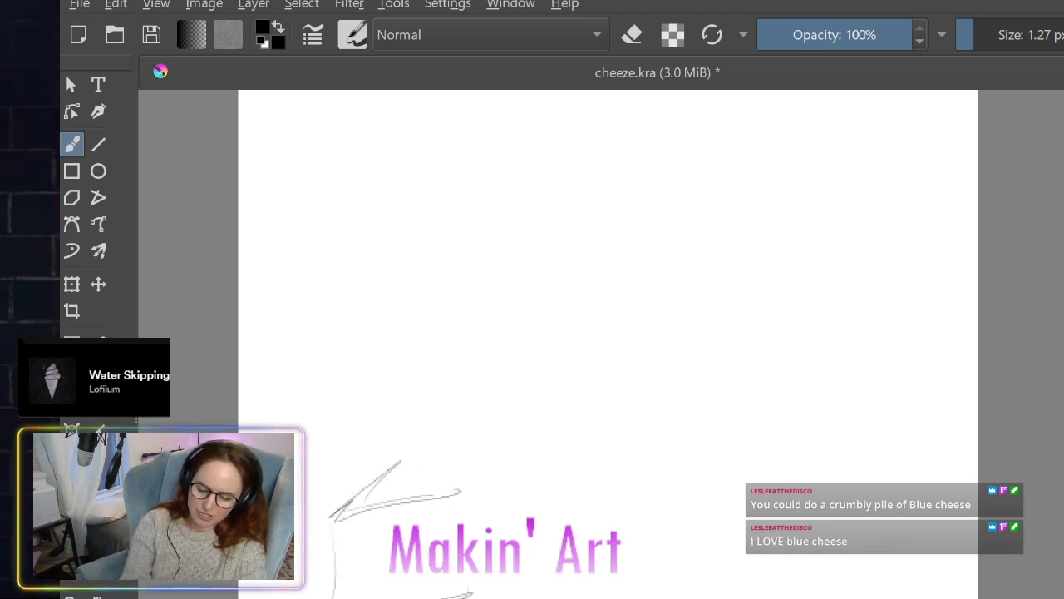
{"action": "mouse_move", "coordinate": [402, 447]}
{"action": "left_mouse_down"}
{"action": "mouse_move", "coordinate": [456, 549]}
{"action": "mouse_move", "coordinate": [612, 478]}
{"action": "mouse_move", "coordinate": [512, 388]}
{"action": "mouse_move", "coordinate": [379, 453]}
{"action": "left_mouse_up"}
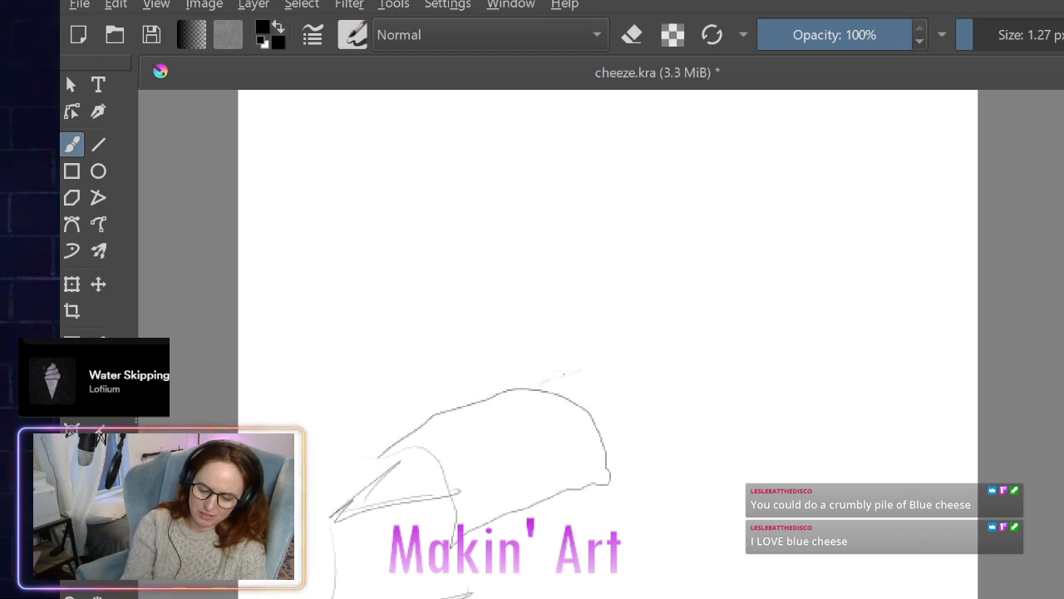
{"action": "mouse_move", "coordinate": [577, 364]}
{"action": "left_mouse_down"}
{"action": "mouse_move", "coordinate": [650, 439]}
{"action": "mouse_move", "coordinate": [604, 445]}
{"action": "mouse_move", "coordinate": [652, 451]}
{"action": "mouse_move", "coordinate": [659, 559]}
{"action": "left_mouse_up"}
{"action": "left_click_drag", "start_coordinate": [658, 562], "coordinate": [532, 587]}
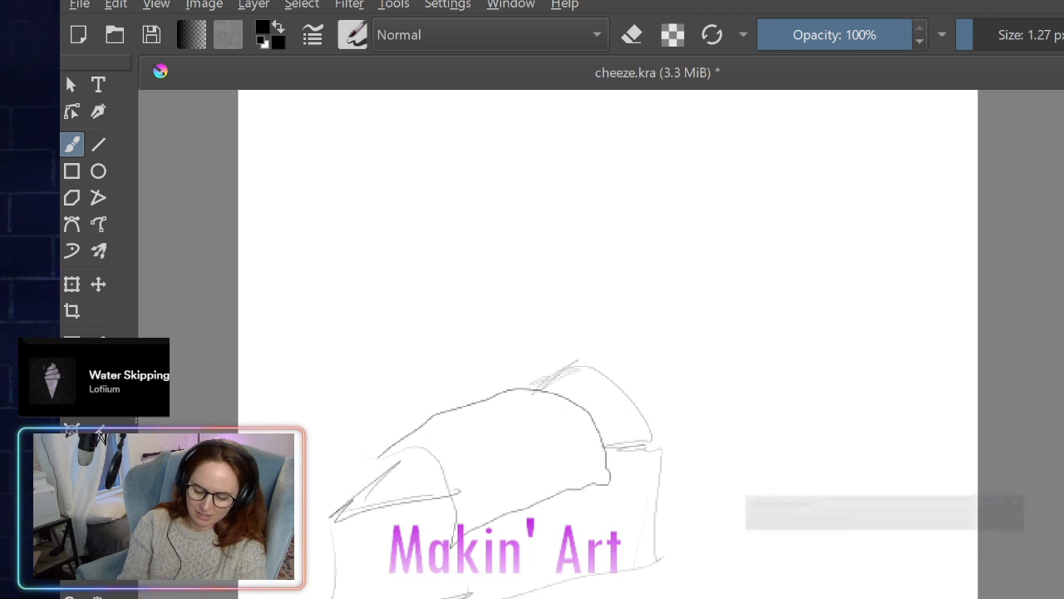
{"action": "mouse_move", "coordinate": [803, 564]}
{"action": "left_mouse_down"}
{"action": "mouse_move", "coordinate": [717, 597]}
{"action": "mouse_move", "coordinate": [853, 598]}
{"action": "left_mouse_up"}
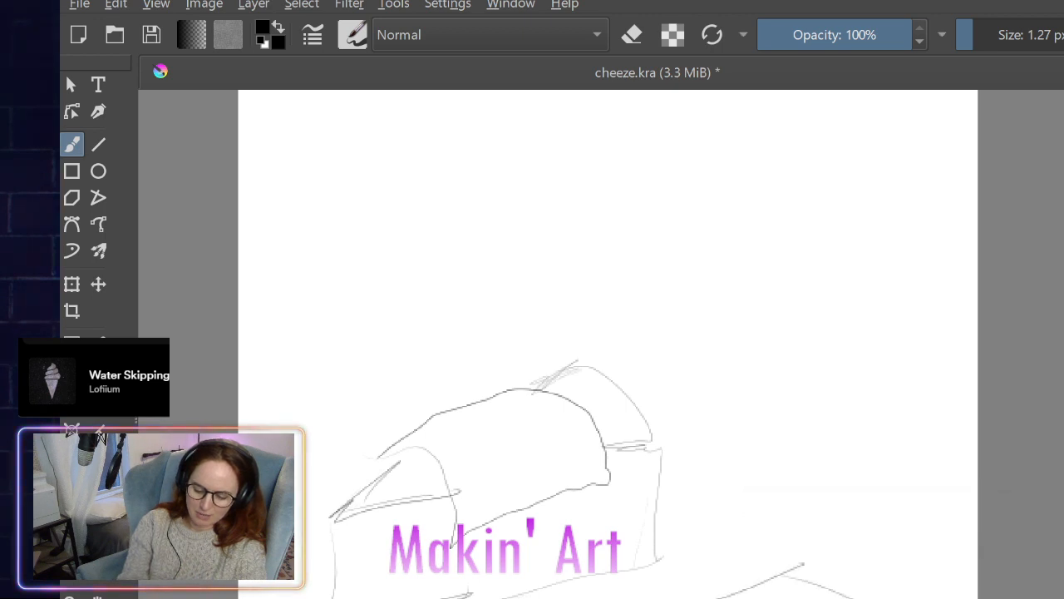
- Try a larger peaked outline with hatching around the lower-right chunk, and undo those strokes
{"action": "mouse_move", "coordinate": [665, 597]}
{"action": "left_mouse_down"}
{"action": "mouse_move", "coordinate": [832, 524]}
{"action": "mouse_move", "coordinate": [900, 593]}
{"action": "left_mouse_up"}
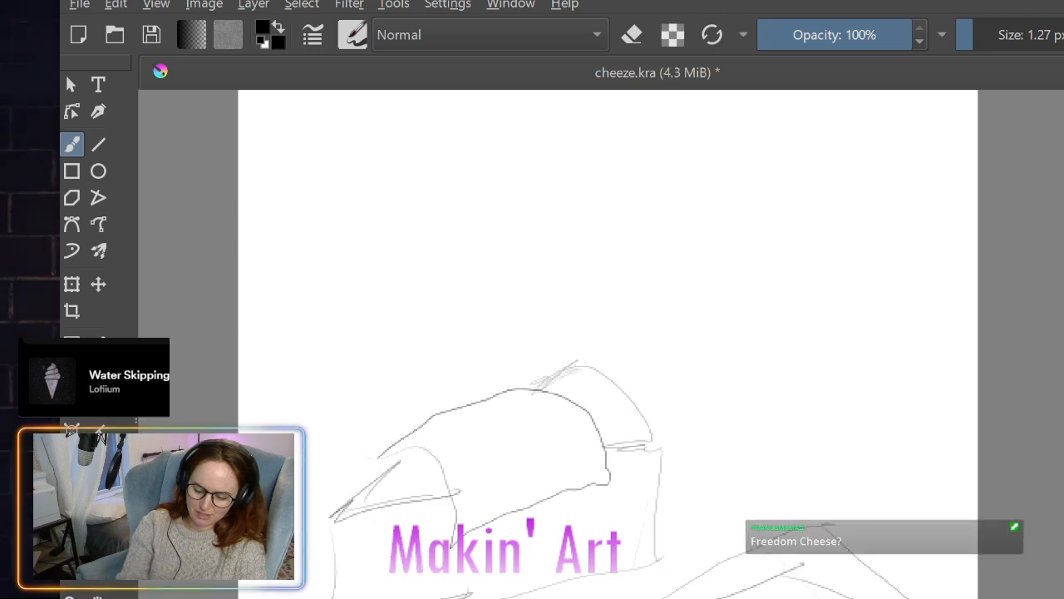
{"action": "left_click_drag", "start_coordinate": [755, 550], "coordinate": [805, 597]}
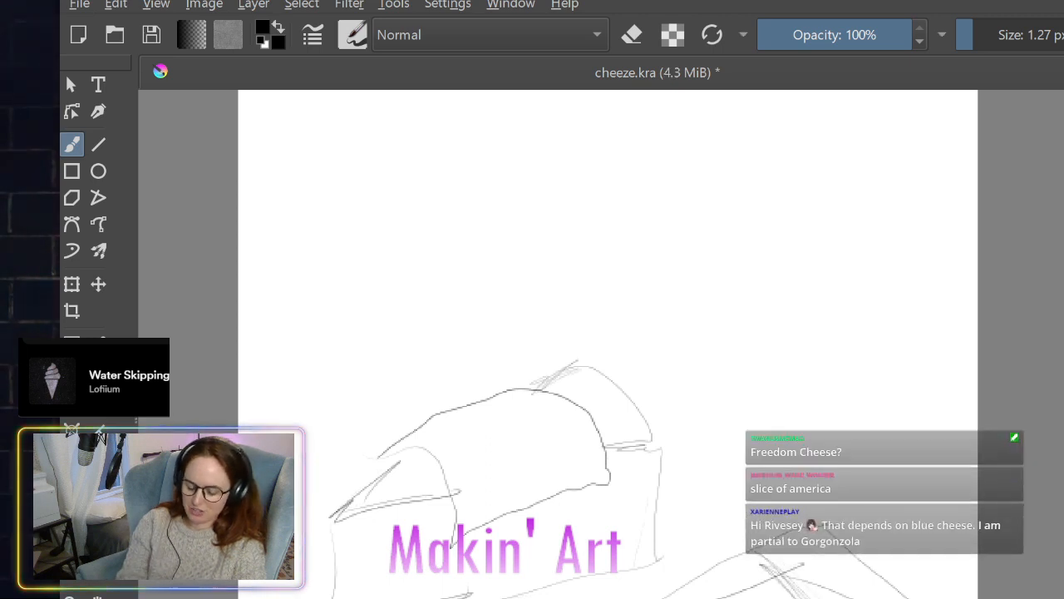
{"action": "key", "text": "ctrl+z"}
{"action": "key", "text": "ctrl+z"}
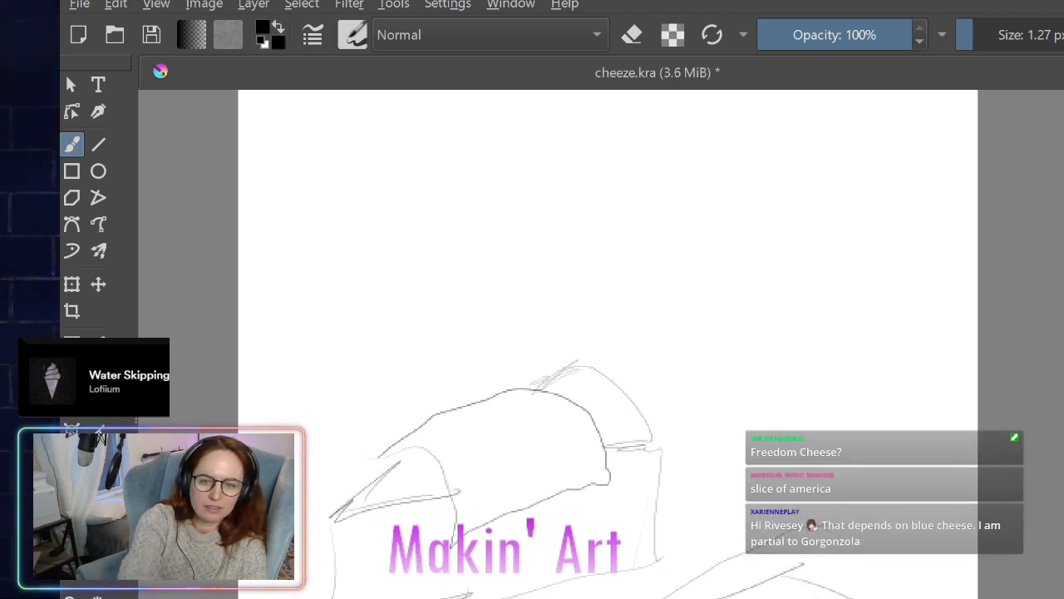
{"action": "key", "text": "ctrl+z"}
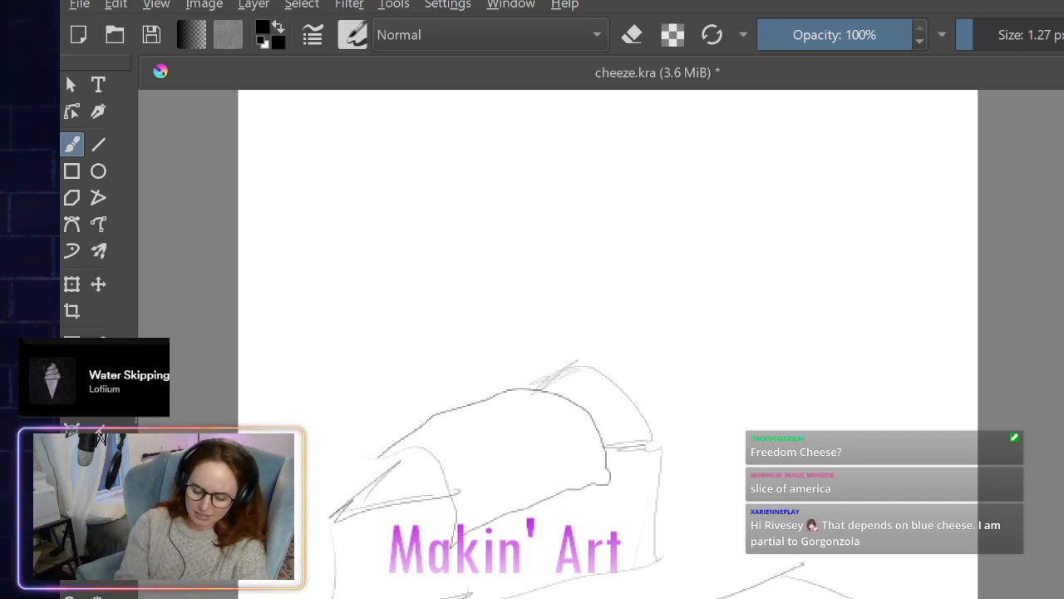
- Draw sloping outlines on both sides of the lower-right cheese chunk, and add short crumbly strokes and hatching at its peak
{"action": "left_click_drag", "start_coordinate": [667, 579], "coordinate": [746, 555]}
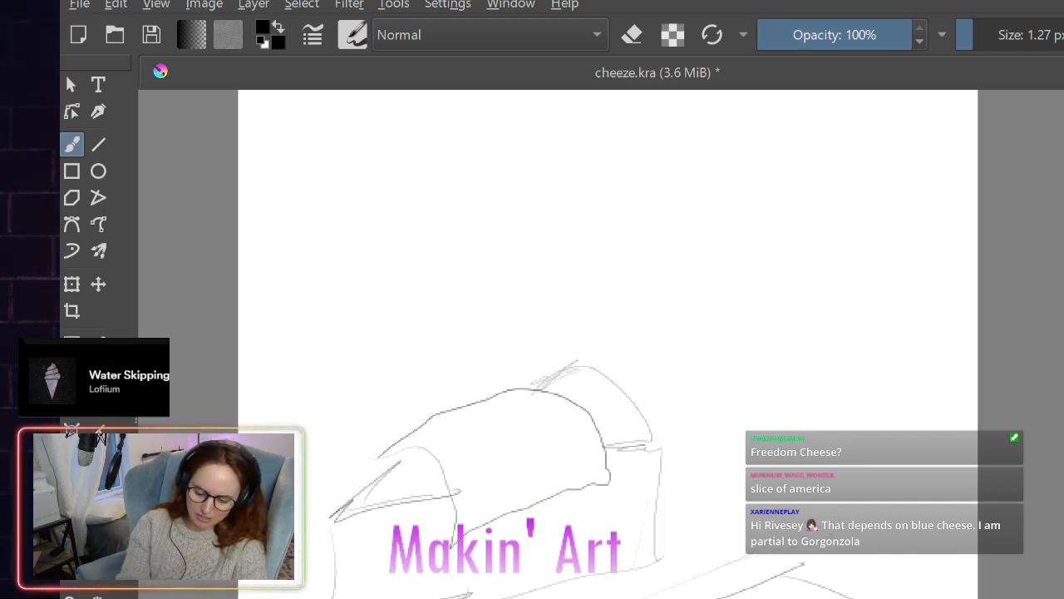
{"action": "left_click_drag", "start_coordinate": [855, 562], "coordinate": [917, 596]}
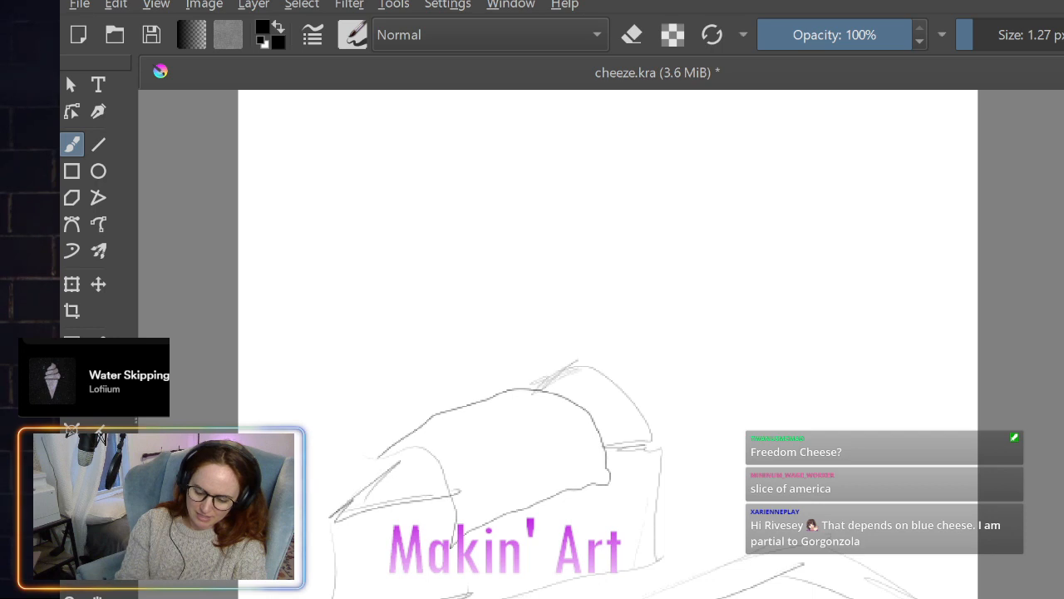
{"action": "left_click_drag", "start_coordinate": [804, 592], "coordinate": [735, 563]}
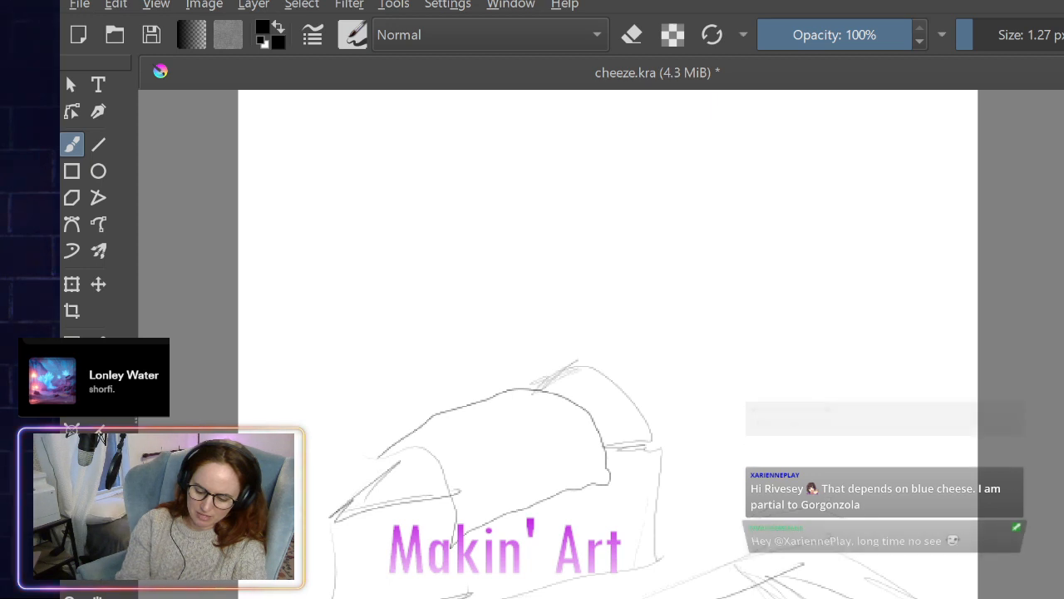
{"action": "mouse_move", "coordinate": [752, 577]}
{"action": "left_mouse_down"}
{"action": "mouse_move", "coordinate": [835, 574]}
{"action": "mouse_move", "coordinate": [810, 561]}
{"action": "mouse_move", "coordinate": [777, 571]}
{"action": "left_mouse_up"}
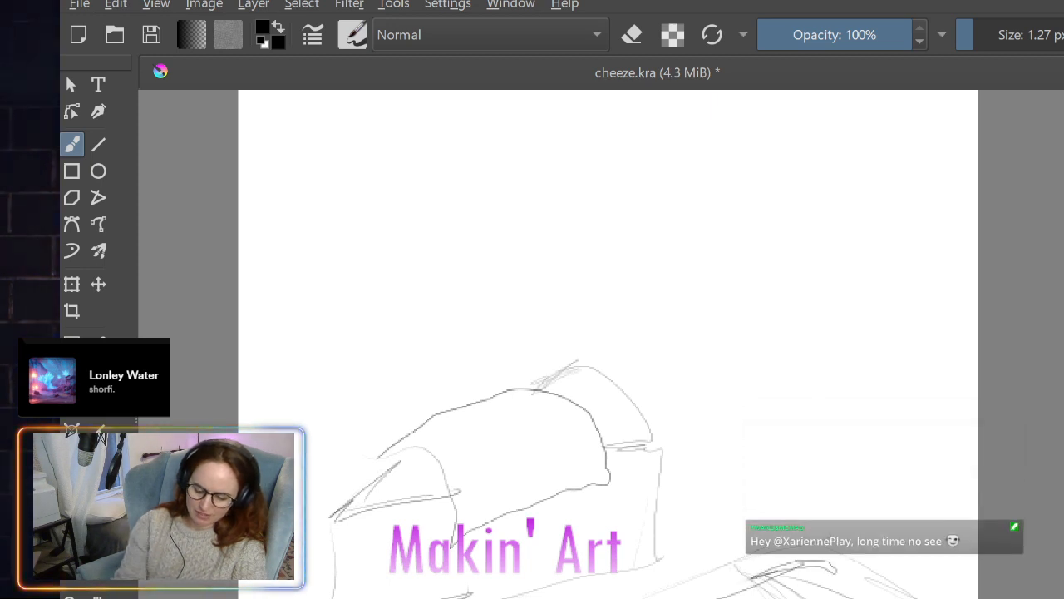
{"action": "left_click_drag", "start_coordinate": [801, 585], "coordinate": [819, 598]}
{"action": "left_click_drag", "start_coordinate": [783, 580], "coordinate": [793, 598]}
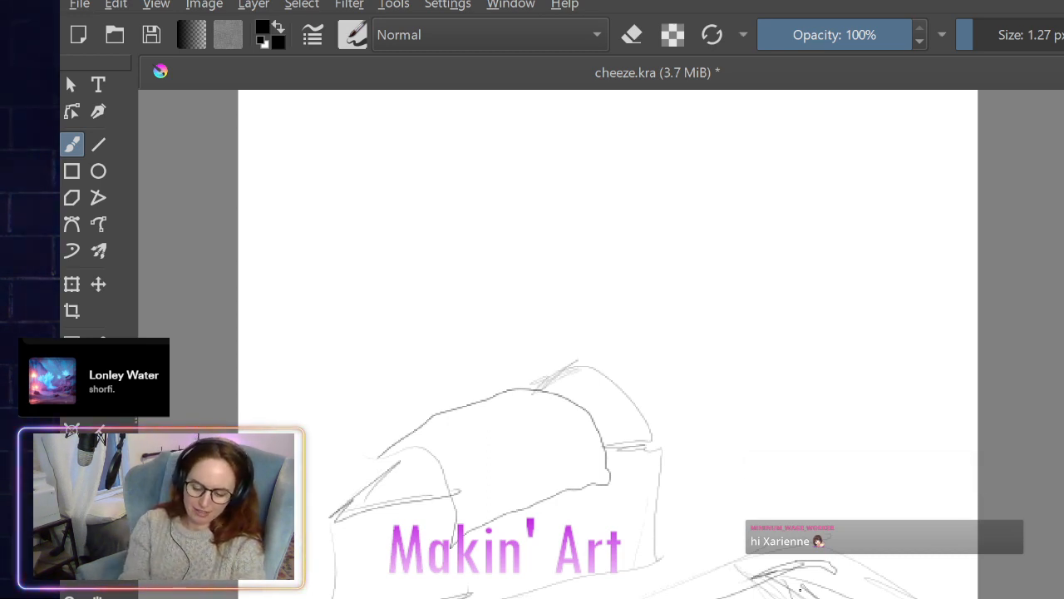
- Sketch an upright slab above the lower-right chunk, with a smaller inner rectangle and a larger slanted outer frame
{"action": "mouse_move", "coordinate": [744, 466]}
{"action": "left_mouse_down"}
{"action": "mouse_move", "coordinate": [739, 319]}
{"action": "mouse_move", "coordinate": [730, 459]}
{"action": "mouse_move", "coordinate": [770, 304]}
{"action": "mouse_move", "coordinate": [744, 311]}
{"action": "mouse_move", "coordinate": [808, 329]}
{"action": "mouse_move", "coordinate": [761, 302]}
{"action": "mouse_move", "coordinate": [878, 385]}
{"action": "mouse_move", "coordinate": [899, 492]}
{"action": "mouse_move", "coordinate": [793, 478]}
{"action": "mouse_move", "coordinate": [839, 518]}
{"action": "mouse_move", "coordinate": [903, 538]}
{"action": "mouse_move", "coordinate": [873, 358]}
{"action": "left_mouse_up"}
{"action": "mouse_move", "coordinate": [725, 306]}
{"action": "left_mouse_down"}
{"action": "mouse_move", "coordinate": [712, 423]}
{"action": "mouse_move", "coordinate": [744, 500]}
{"action": "left_mouse_up"}
{"action": "left_click_drag", "start_coordinate": [699, 254], "coordinate": [734, 436]}
{"action": "key", "text": "e"}
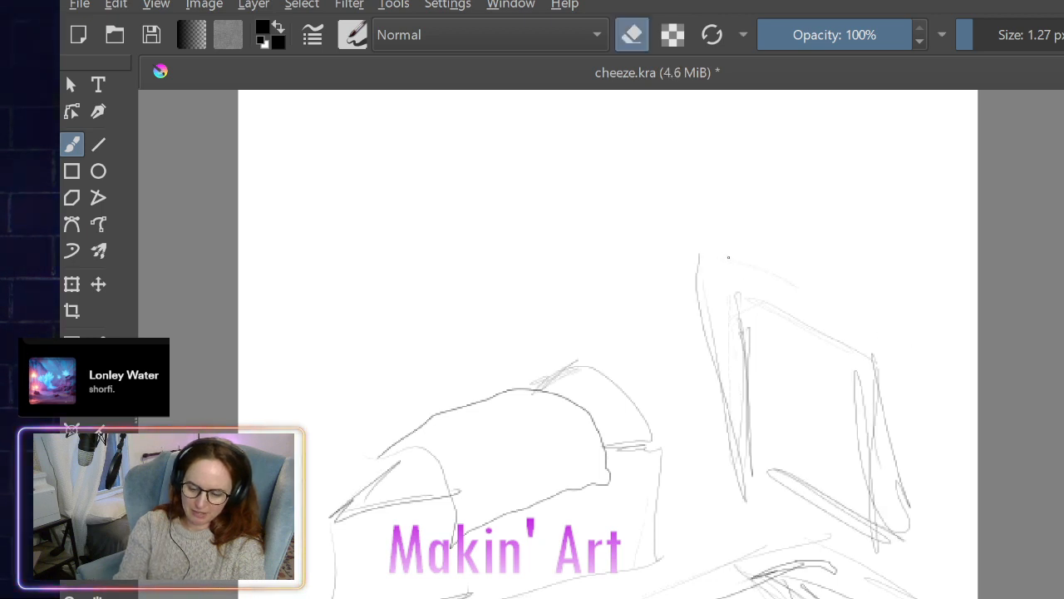
{"action": "left_click", "coordinate": [631, 36]}
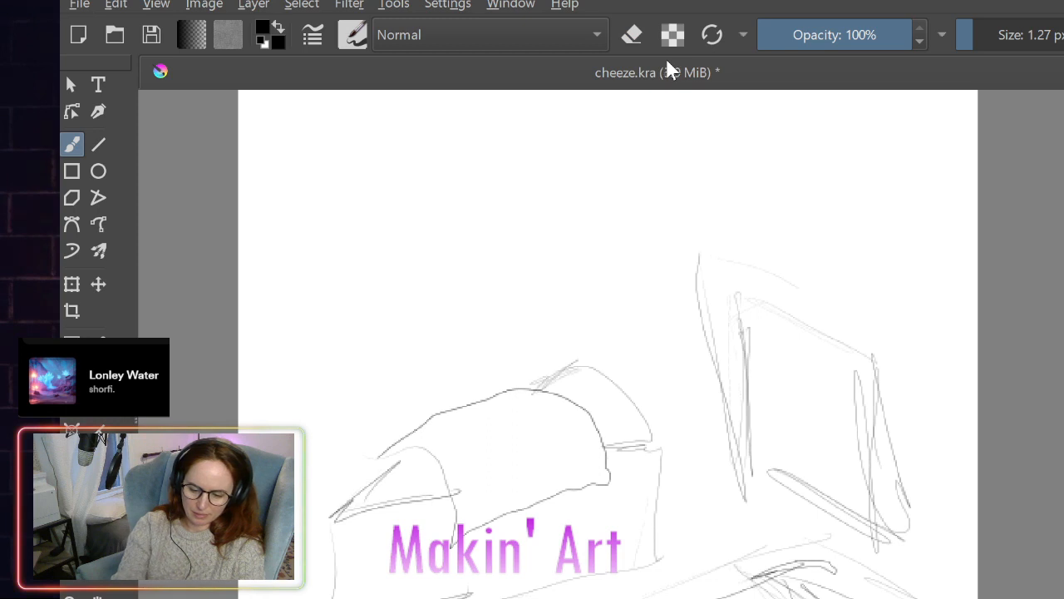
{"action": "mouse_move", "coordinate": [705, 252]}
{"action": "left_mouse_down"}
{"action": "mouse_move", "coordinate": [794, 271]}
{"action": "mouse_move", "coordinate": [931, 343]}
{"action": "mouse_move", "coordinate": [948, 581]}
{"action": "left_mouse_up"}
{"action": "left_click_drag", "start_coordinate": [723, 259], "coordinate": [720, 493]}
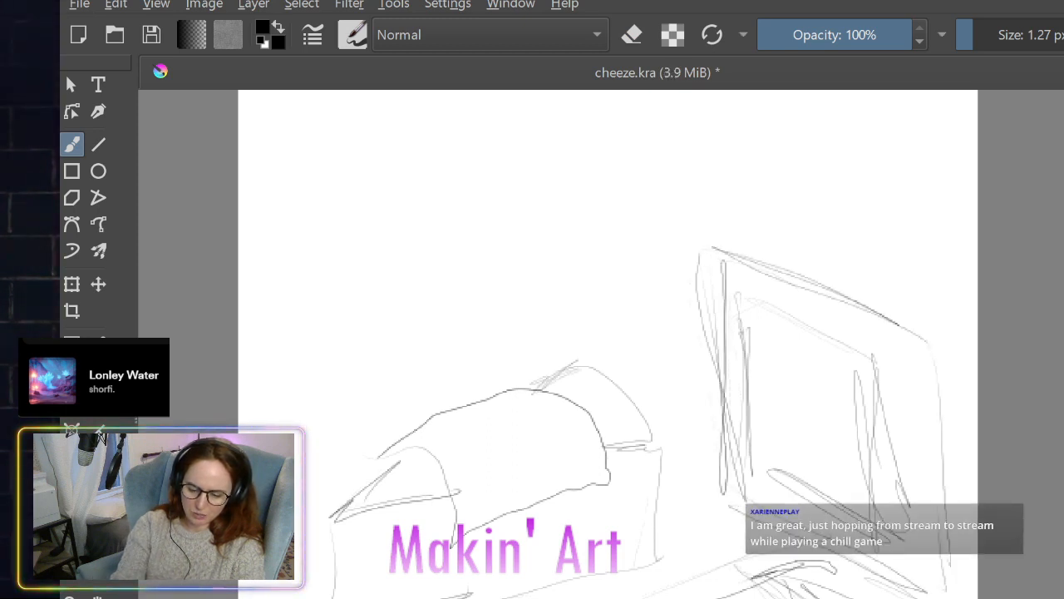
- Darken the slab's near vertical edge and draw several slanting lines across its upper part as a band
{"action": "left_click_drag", "start_coordinate": [725, 374], "coordinate": [717, 506]}
{"action": "left_click_drag", "start_coordinate": [758, 352], "coordinate": [956, 439]}
{"action": "left_click_drag", "start_coordinate": [743, 331], "coordinate": [903, 409]}
{"action": "left_click_drag", "start_coordinate": [732, 355], "coordinate": [938, 419]}
{"action": "left_click_drag", "start_coordinate": [732, 343], "coordinate": [714, 358]}
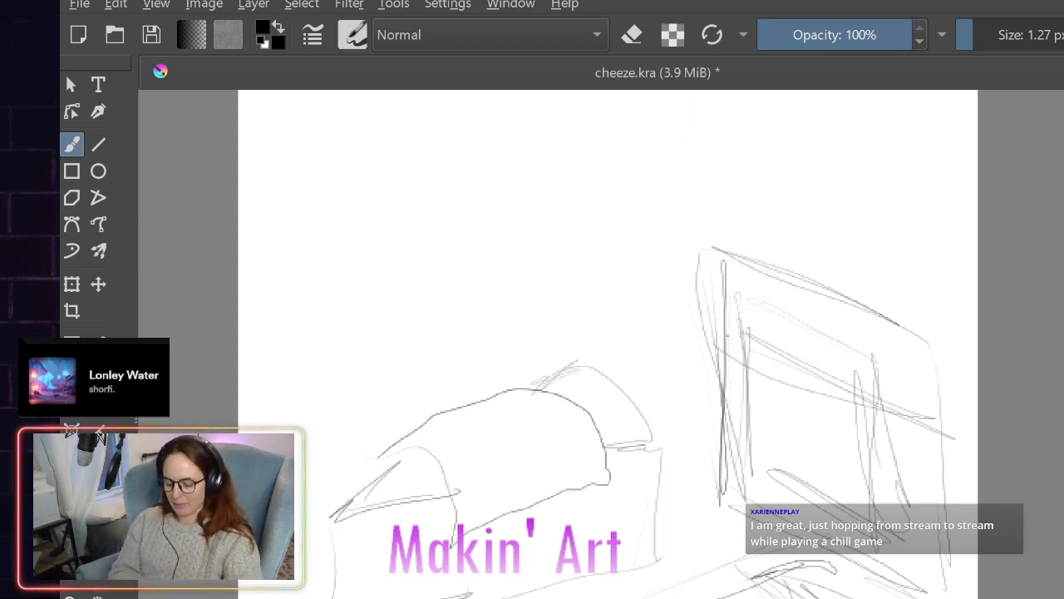
- Circle the cheese pile and label the three sketches with circled numbers 1, 2 and 3
{"action": "mouse_move", "coordinate": [650, 369]}
{"action": "left_mouse_down"}
{"action": "mouse_move", "coordinate": [333, 598]}
{"action": "mouse_move", "coordinate": [590, 325]}
{"action": "left_mouse_up"}
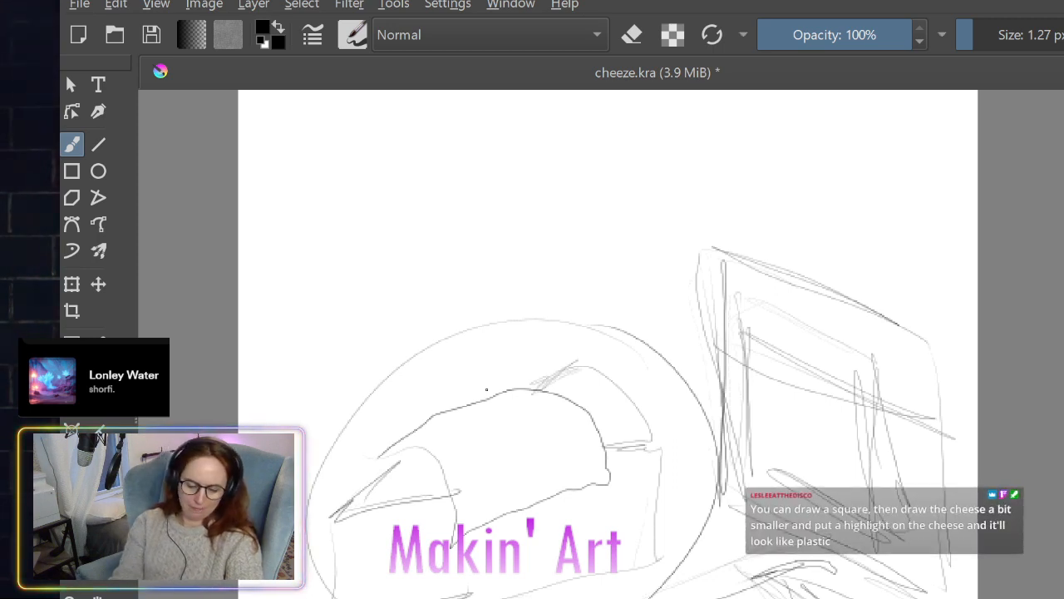
{"action": "left_click_drag", "start_coordinate": [422, 365], "coordinate": [425, 408]}
{"action": "mouse_move", "coordinate": [443, 353]}
{"action": "left_mouse_down"}
{"action": "mouse_move", "coordinate": [446, 407]}
{"action": "mouse_move", "coordinate": [430, 340]}
{"action": "left_mouse_up"}
{"action": "left_click_drag", "start_coordinate": [755, 548], "coordinate": [725, 593]}
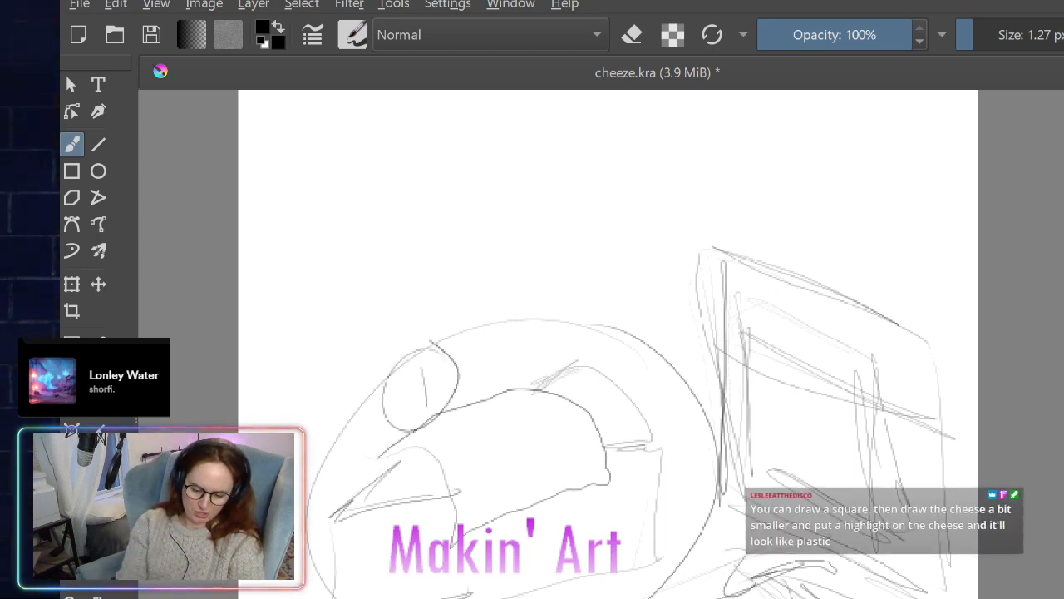
{"action": "left_click_drag", "start_coordinate": [753, 524], "coordinate": [762, 543]}
{"action": "mouse_move", "coordinate": [839, 291]}
{"action": "left_mouse_down"}
{"action": "mouse_move", "coordinate": [887, 289]}
{"action": "mouse_move", "coordinate": [863, 341]}
{"action": "left_mouse_up"}
{"action": "left_click_drag", "start_coordinate": [898, 264], "coordinate": [929, 285]}
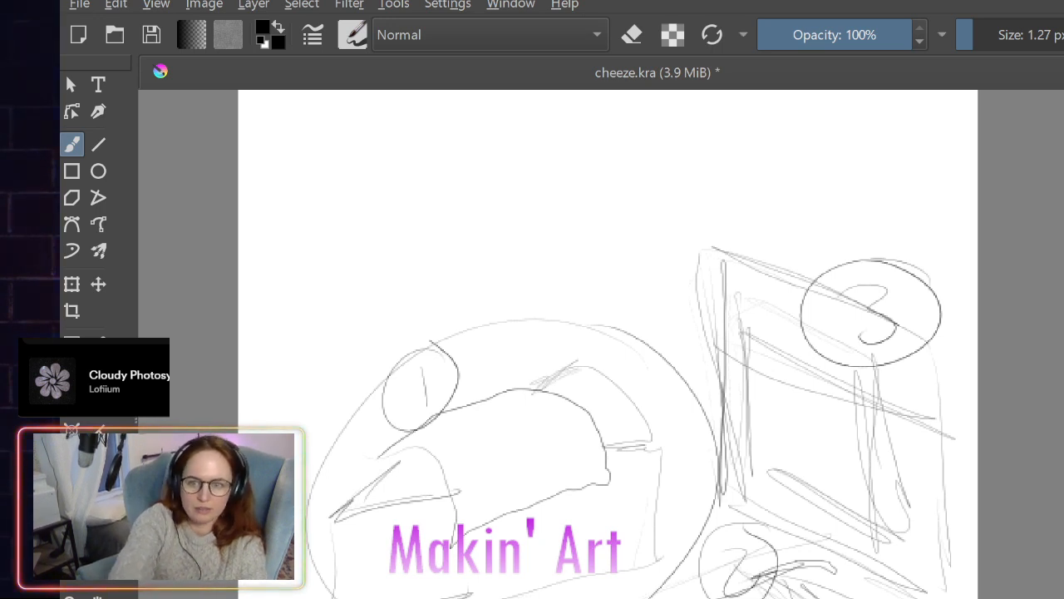
- Switch between the blank canvas, the numbered sketches and the Swiss wedge sketch, and leave the canvas empty
{"action": "key", "text": "Delete"}
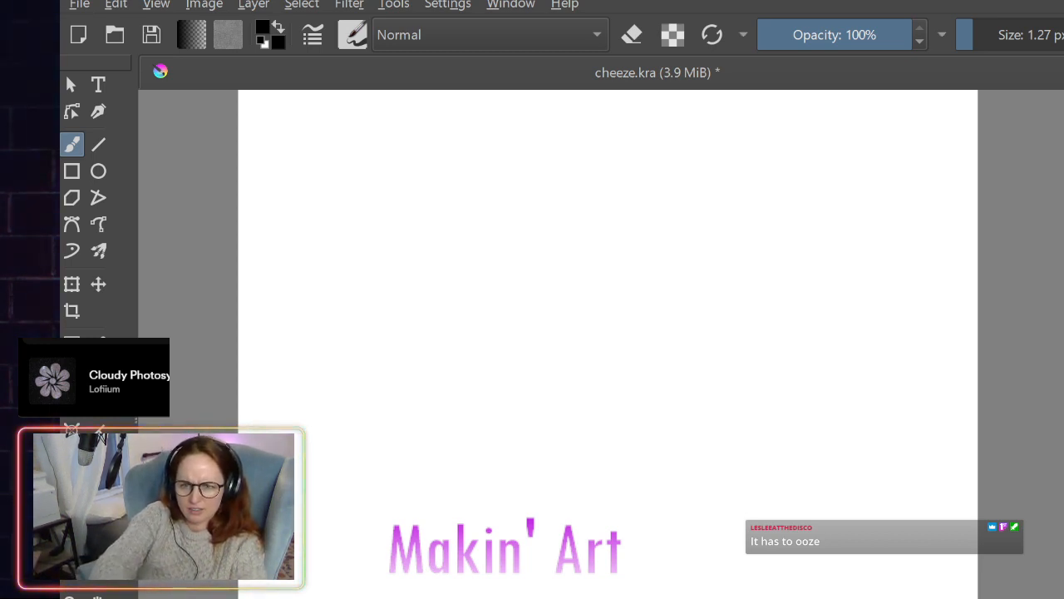
{"action": "key", "text": "ctrl+z"}
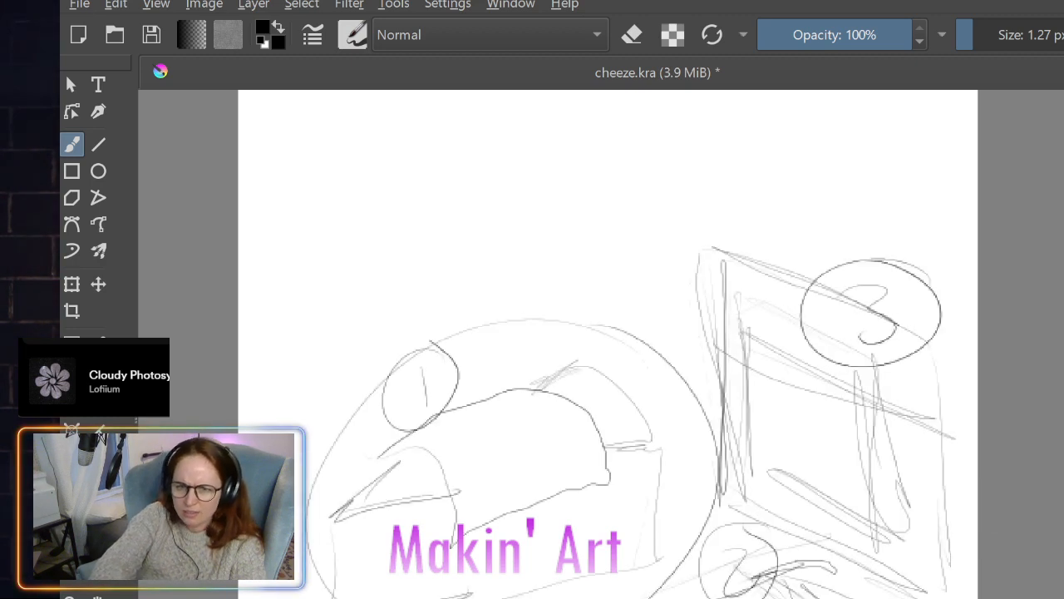
{"action": "key", "text": "Delete"}
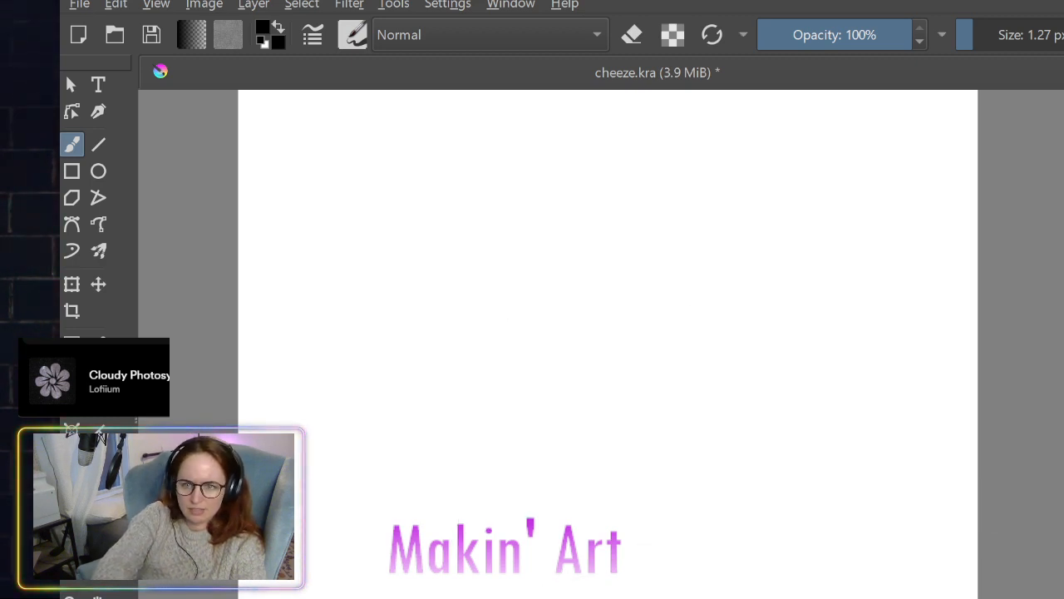
{"action": "key", "text": "ctrl+z"}
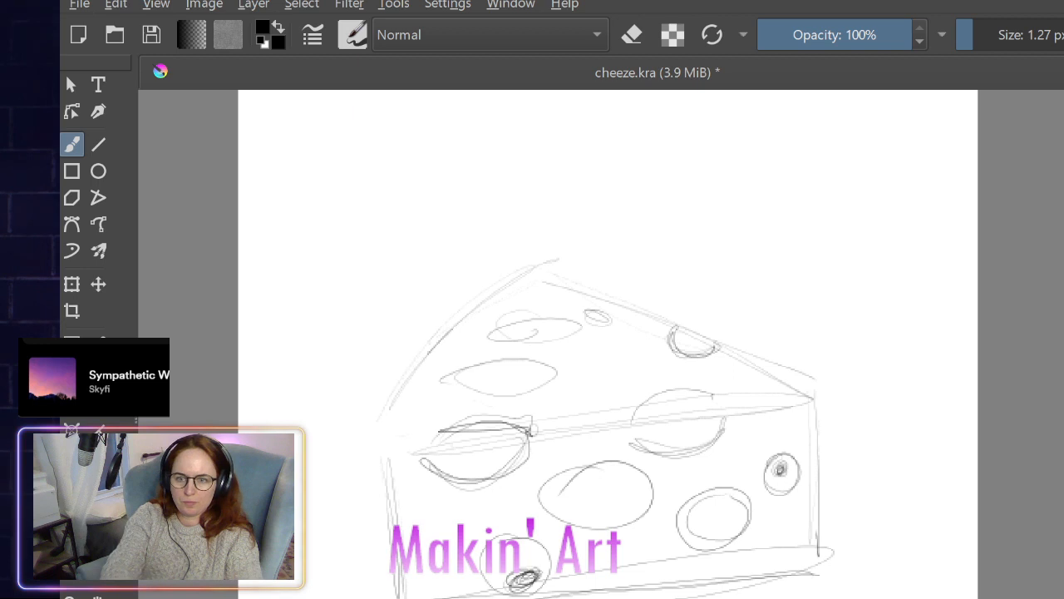
{"action": "key", "text": "Delete"}
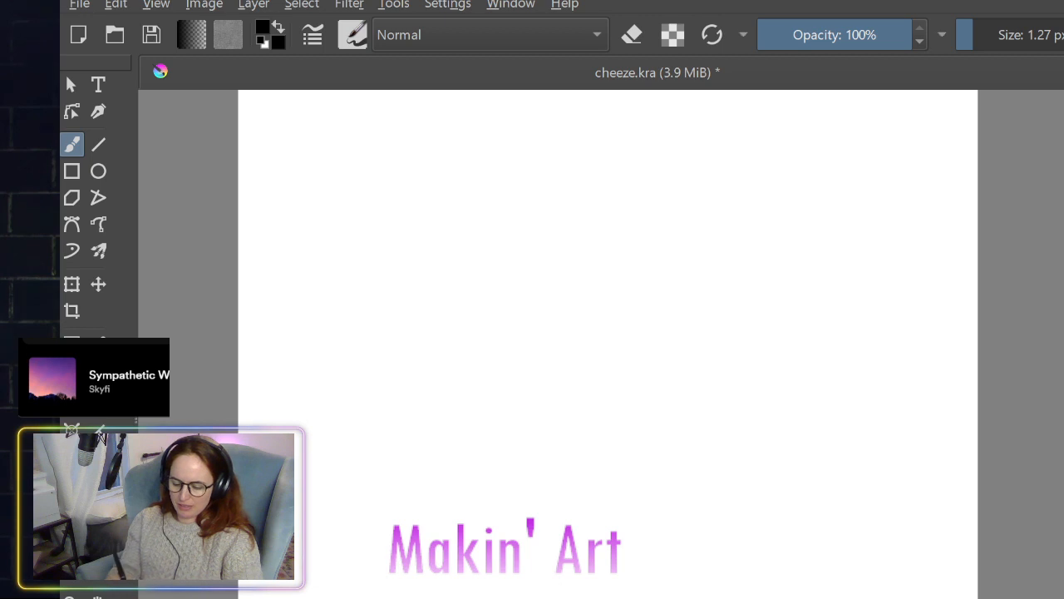
- Try a large rounded triangle outline, undo it, and sketch a low wedge's long top edge, slanted rind edge and far side edge
{"action": "mouse_move", "coordinate": [549, 249]}
{"action": "left_mouse_down"}
{"action": "mouse_move", "coordinate": [624, 594]}
{"action": "mouse_move", "coordinate": [549, 247]}
{"action": "left_mouse_up"}
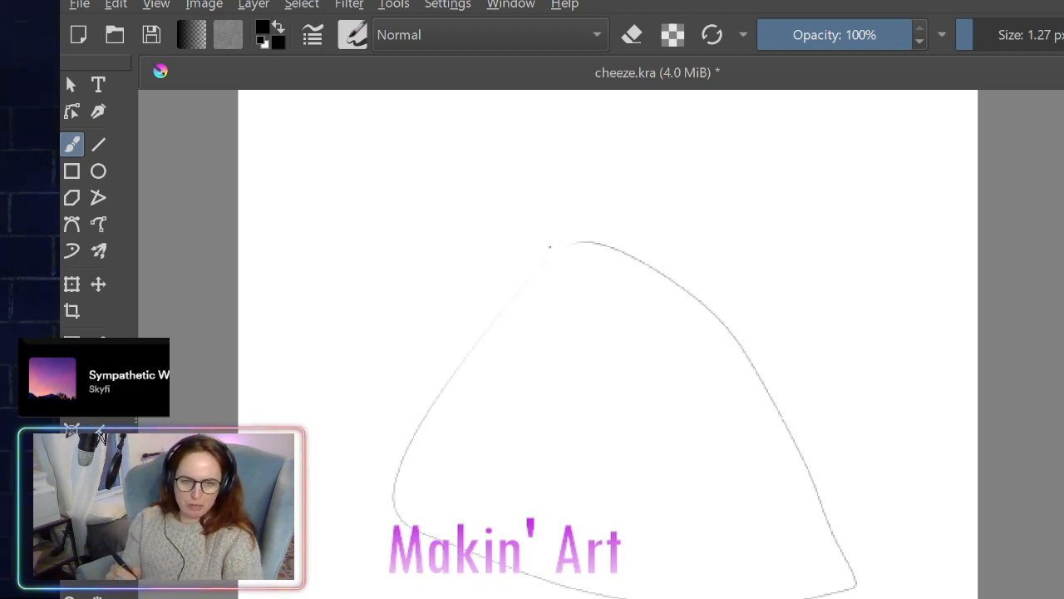
{"action": "key", "text": "ctrl+z"}
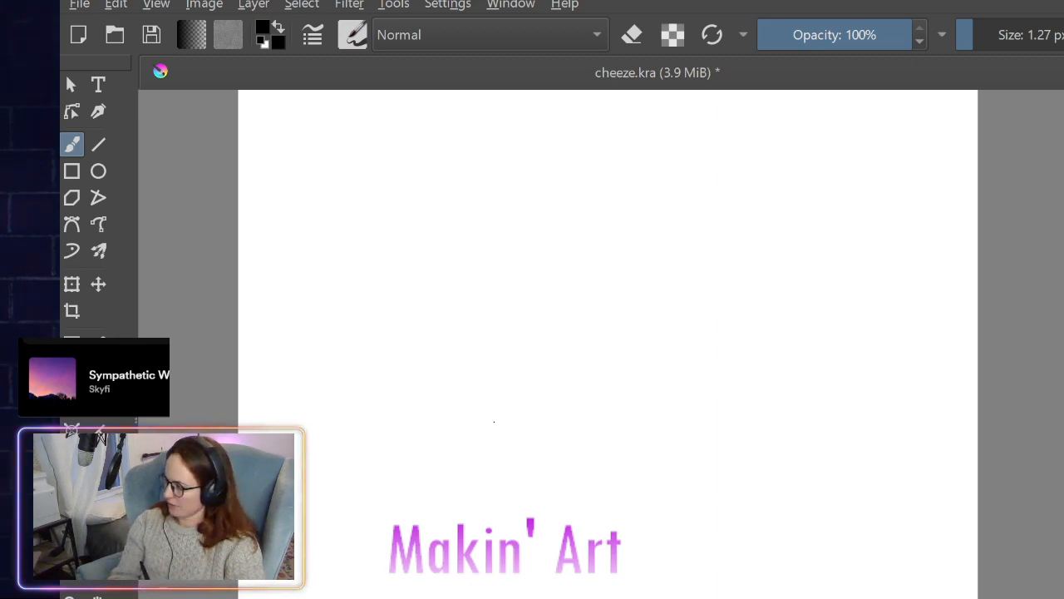
{"action": "left_click_drag", "start_coordinate": [534, 427], "coordinate": [794, 504]}
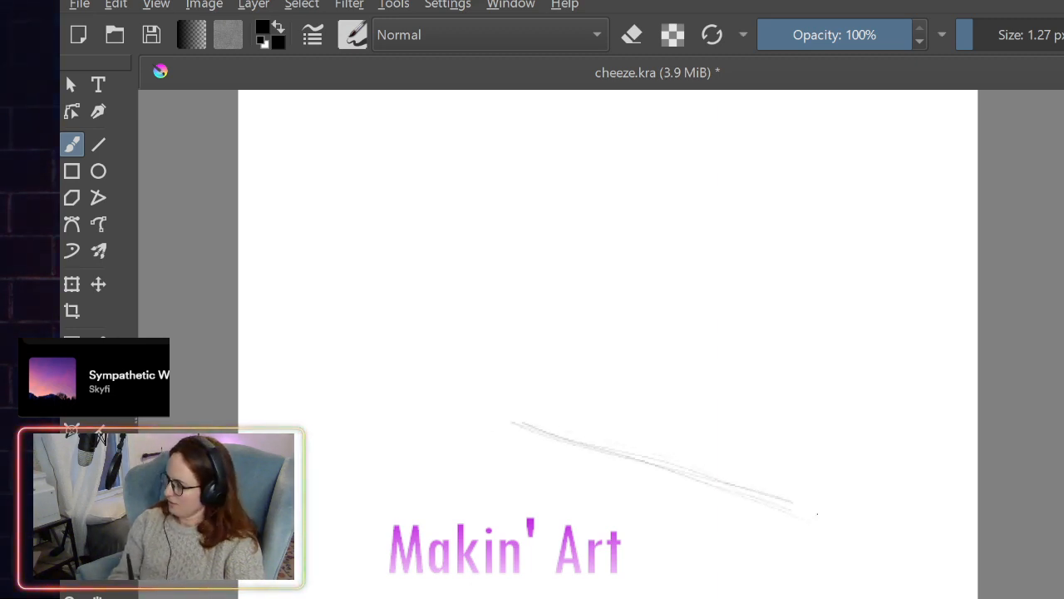
{"action": "left_click_drag", "start_coordinate": [911, 403], "coordinate": [918, 393]}
{"action": "mouse_move", "coordinate": [799, 504]}
{"action": "left_mouse_down"}
{"action": "mouse_move", "coordinate": [916, 397]}
{"action": "mouse_move", "coordinate": [928, 489]}
{"action": "left_mouse_up"}
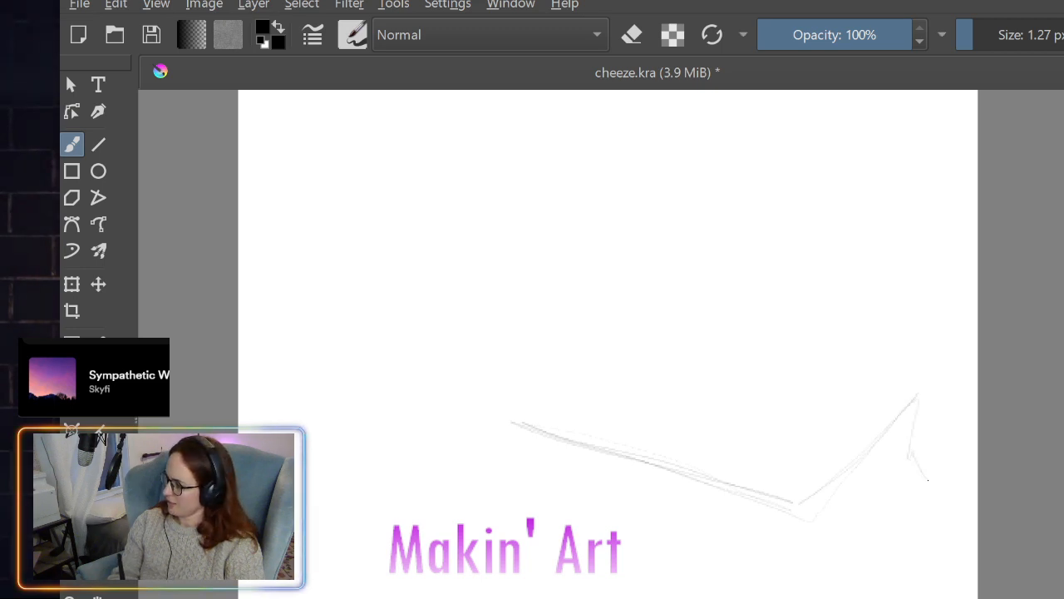
{"action": "left_click_drag", "start_coordinate": [897, 400], "coordinate": [927, 482]}
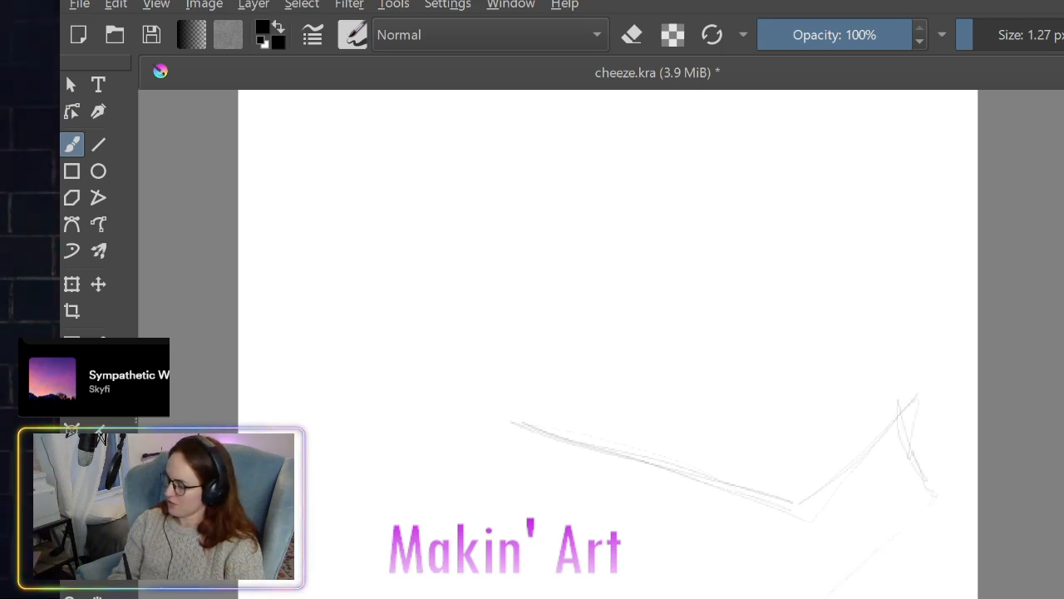
- Complete the wedge's outline with its front corner, wavy base edge, uneven back top edge and rounded tip
{"action": "left_click_drag", "start_coordinate": [808, 523], "coordinate": [803, 596]}
{"action": "mouse_move", "coordinate": [792, 507]}
{"action": "left_mouse_down"}
{"action": "mouse_move", "coordinate": [807, 595]}
{"action": "mouse_move", "coordinate": [505, 509]}
{"action": "left_mouse_up"}
{"action": "mouse_move", "coordinate": [505, 509]}
{"action": "left_mouse_down"}
{"action": "mouse_move", "coordinate": [547, 524]}
{"action": "mouse_move", "coordinate": [512, 509]}
{"action": "left_mouse_up"}
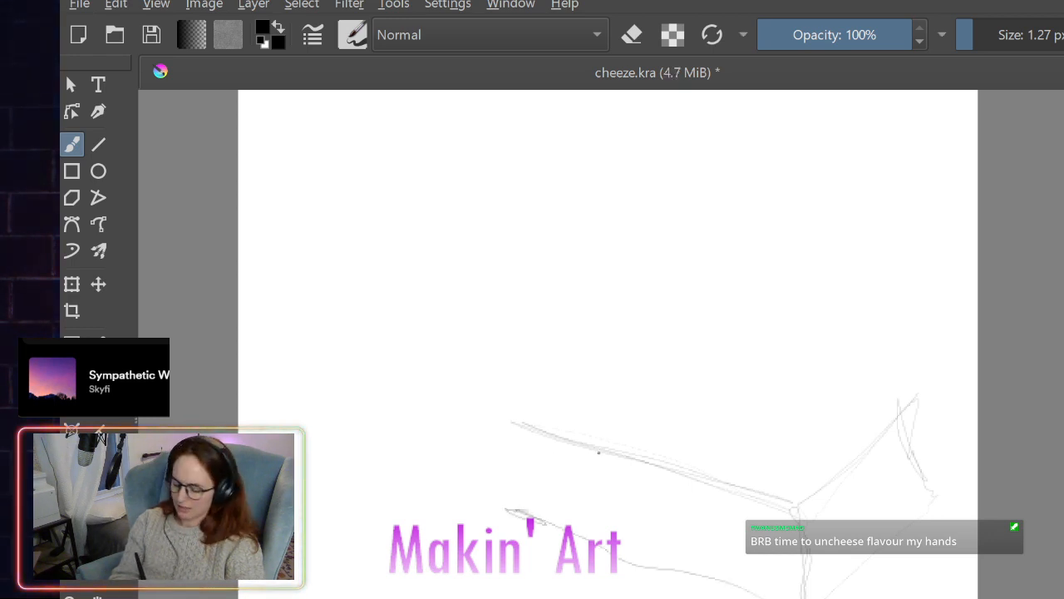
{"action": "left_click_drag", "start_coordinate": [515, 418], "coordinate": [821, 427]}
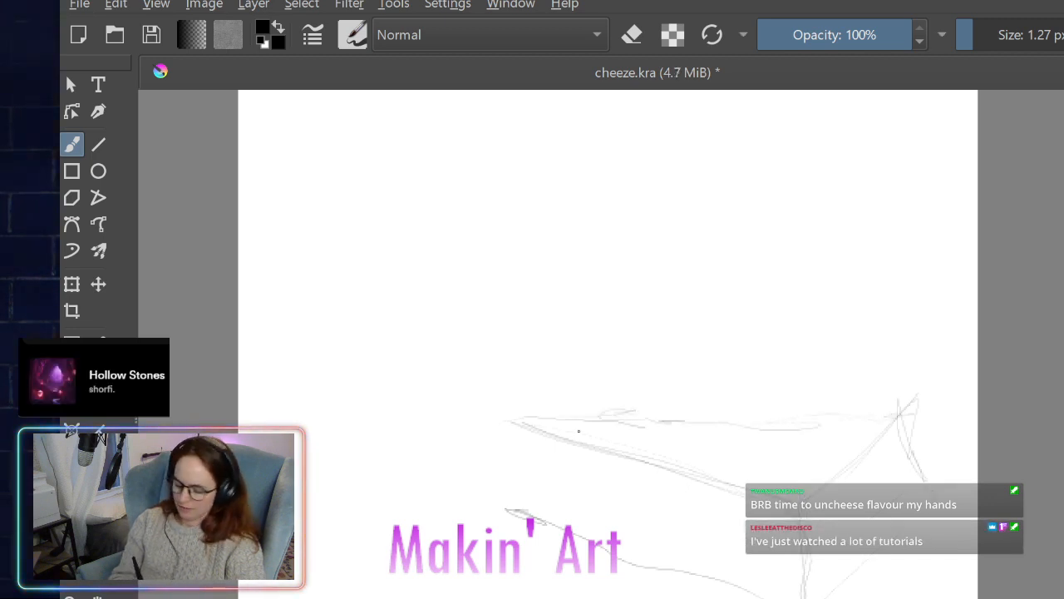
{"action": "mouse_move", "coordinate": [504, 424]}
{"action": "left_mouse_down"}
{"action": "mouse_move", "coordinate": [483, 433]}
{"action": "mouse_move", "coordinate": [498, 497]}
{"action": "left_mouse_up"}
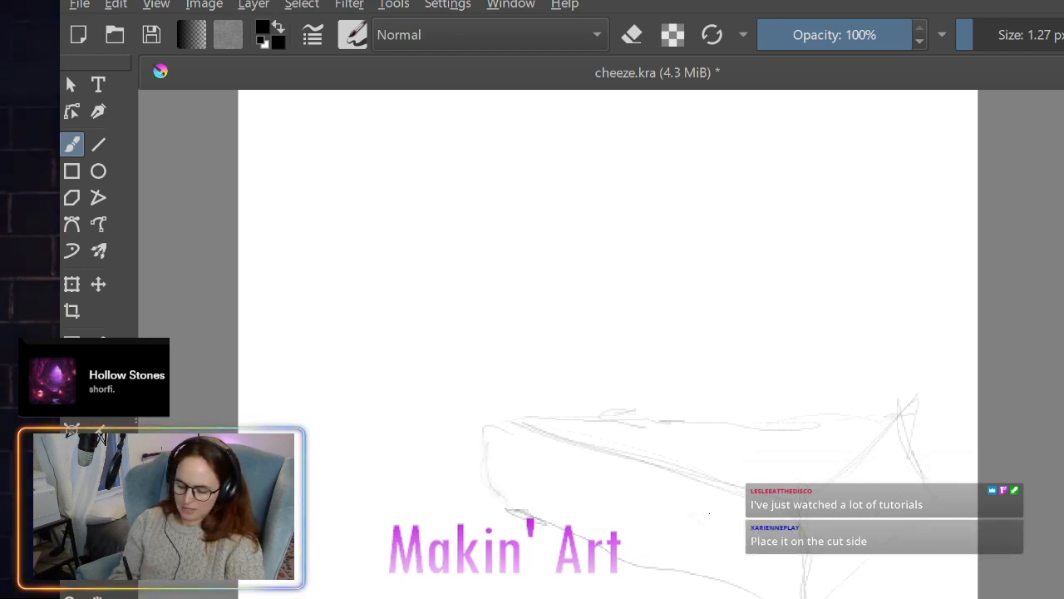
- Add small oval holes to the wedge's cut face, and reinforce its tip, top front edge and back edge
{"action": "mouse_move", "coordinate": [761, 581]}
{"action": "left_mouse_down"}
{"action": "mouse_move", "coordinate": [777, 586]}
{"action": "mouse_move", "coordinate": [762, 580]}
{"action": "left_mouse_up"}
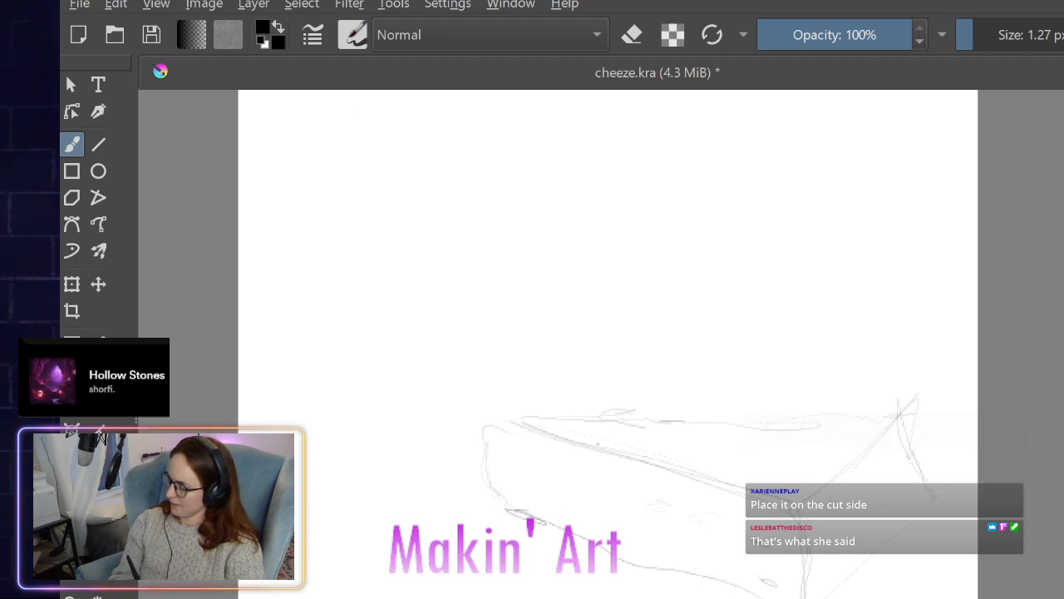
{"action": "mouse_move", "coordinate": [513, 426]}
{"action": "left_mouse_down"}
{"action": "mouse_move", "coordinate": [486, 462]}
{"action": "mouse_move", "coordinate": [511, 509]}
{"action": "left_mouse_up"}
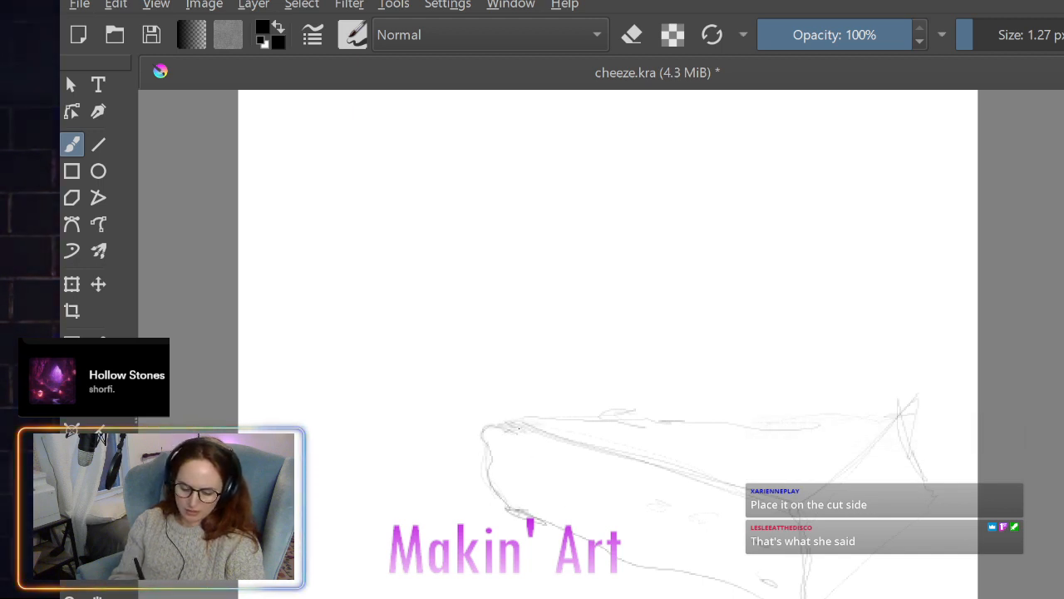
{"action": "mouse_move", "coordinate": [503, 425]}
{"action": "left_mouse_down"}
{"action": "mouse_move", "coordinate": [541, 441]}
{"action": "mouse_move", "coordinate": [628, 456]}
{"action": "left_mouse_up"}
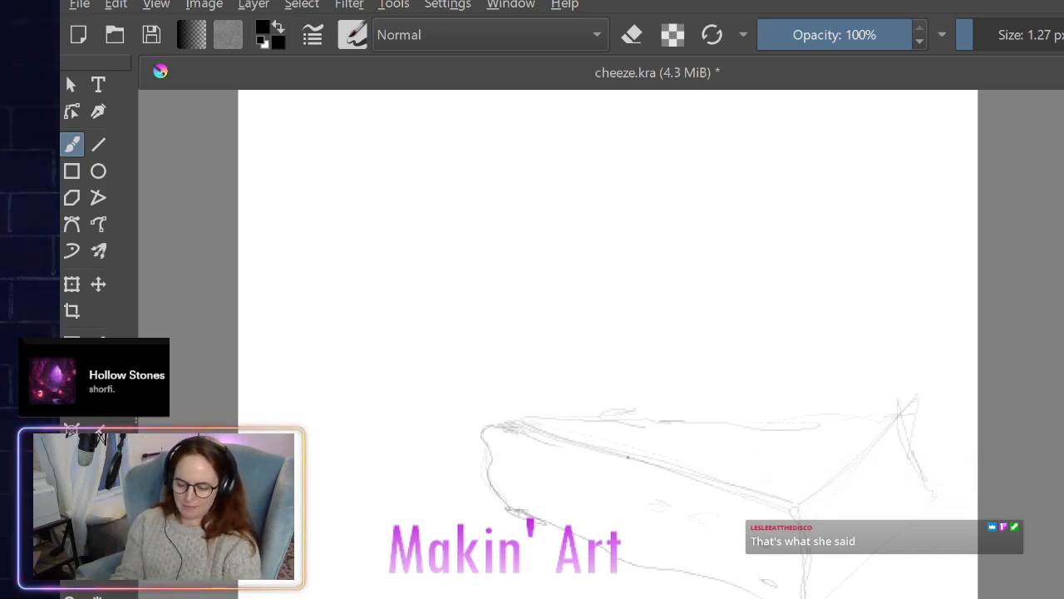
{"action": "left_click_drag", "start_coordinate": [819, 427], "coordinate": [912, 422]}
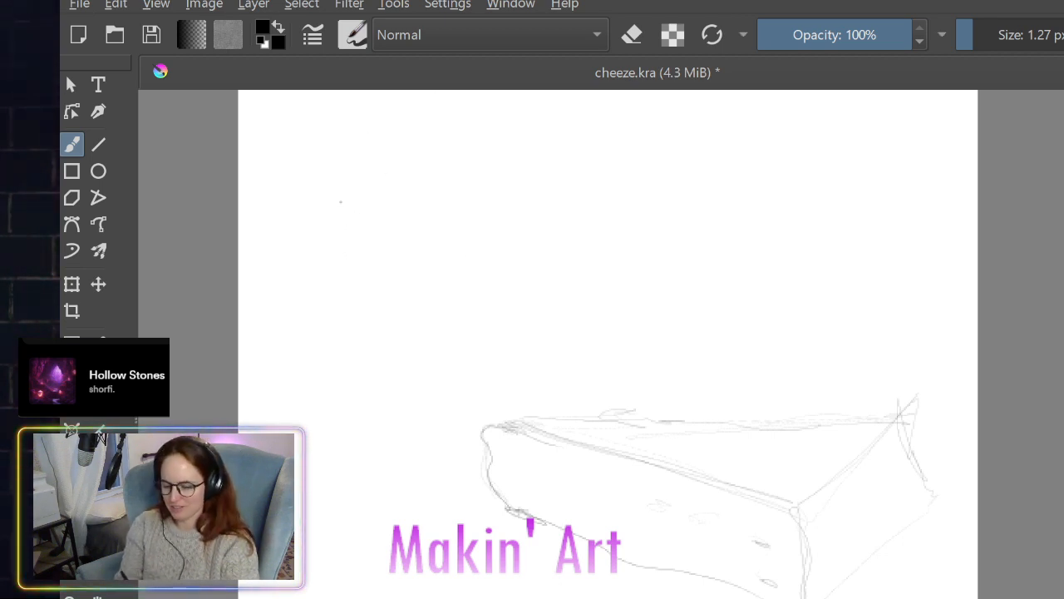
- Sketch the triangular top face of a second wedge at the canvas's upper left, with a curved rind edge
{"action": "mouse_move", "coordinate": [333, 317]}
{"action": "left_mouse_down"}
{"action": "mouse_move", "coordinate": [353, 206]}
{"action": "mouse_move", "coordinate": [334, 307]}
{"action": "mouse_move", "coordinate": [373, 171]}
{"action": "mouse_move", "coordinate": [523, 376]}
{"action": "mouse_move", "coordinate": [406, 215]}
{"action": "mouse_move", "coordinate": [505, 361]}
{"action": "left_mouse_up"}
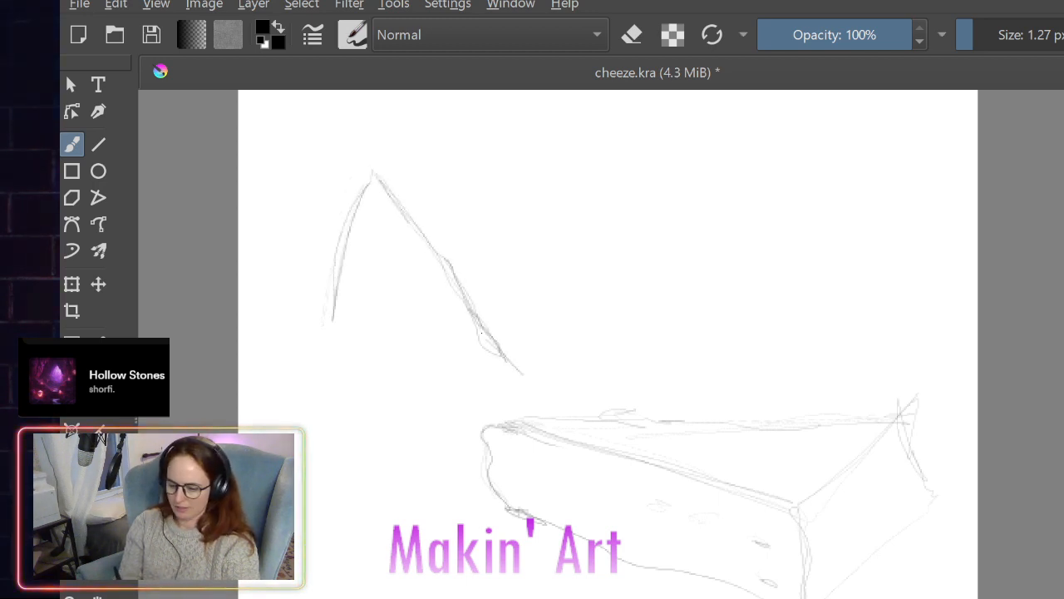
{"action": "left_click_drag", "start_coordinate": [449, 258], "coordinate": [521, 355]}
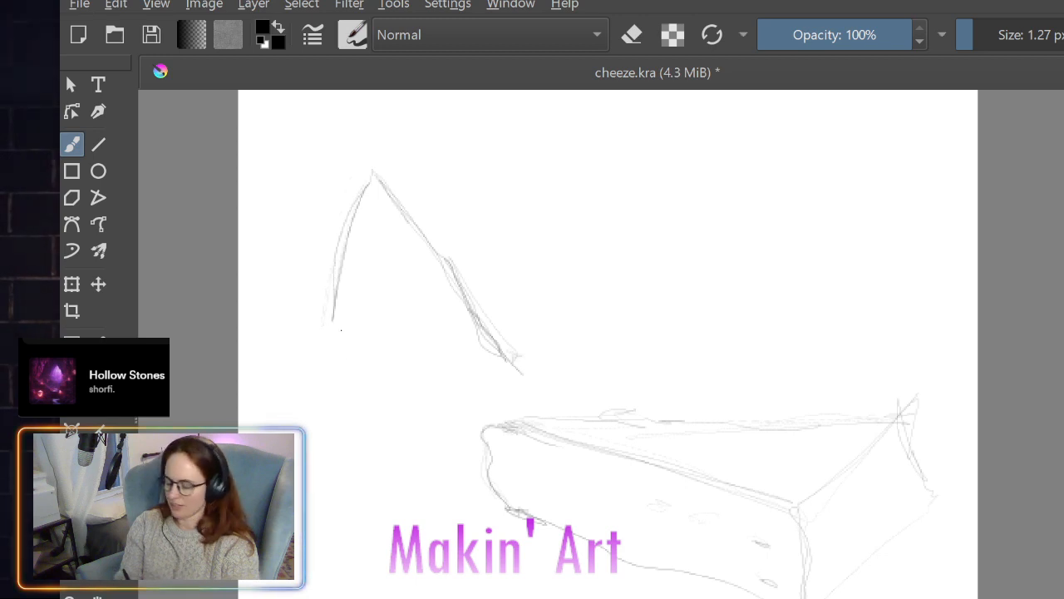
{"action": "mouse_move", "coordinate": [332, 321]}
{"action": "left_mouse_down"}
{"action": "mouse_move", "coordinate": [508, 366]}
{"action": "mouse_move", "coordinate": [338, 325]}
{"action": "left_mouse_up"}
{"action": "left_click_drag", "start_coordinate": [339, 326], "coordinate": [522, 374]}
{"action": "left_click_drag", "start_coordinate": [522, 374], "coordinate": [383, 329]}
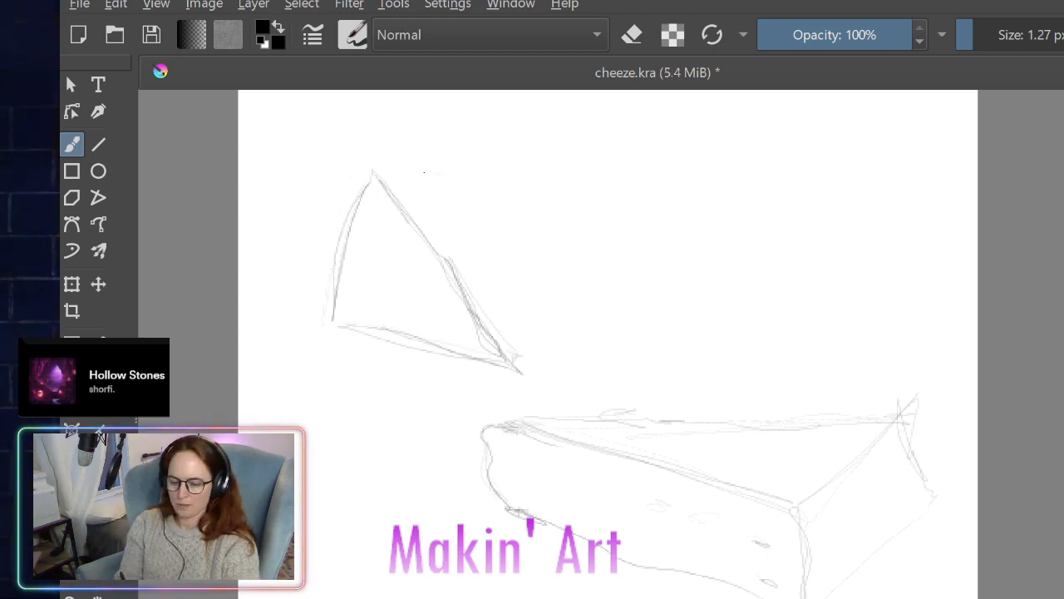
- Add a side face to the upper-left wedge with an irregular outer edge, a rounded hatched tip and small holes
{"action": "mouse_move", "coordinate": [394, 175]}
{"action": "left_mouse_down"}
{"action": "mouse_move", "coordinate": [503, 173]}
{"action": "mouse_move", "coordinate": [564, 312]}
{"action": "mouse_move", "coordinate": [597, 355]}
{"action": "left_mouse_up"}
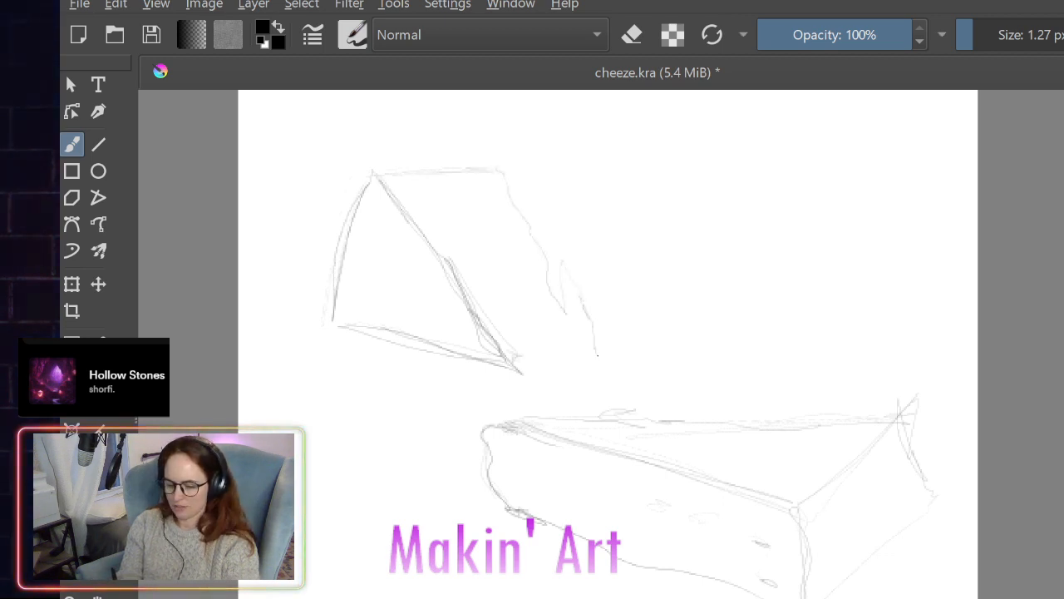
{"action": "left_click_drag", "start_coordinate": [530, 374], "coordinate": [586, 366]}
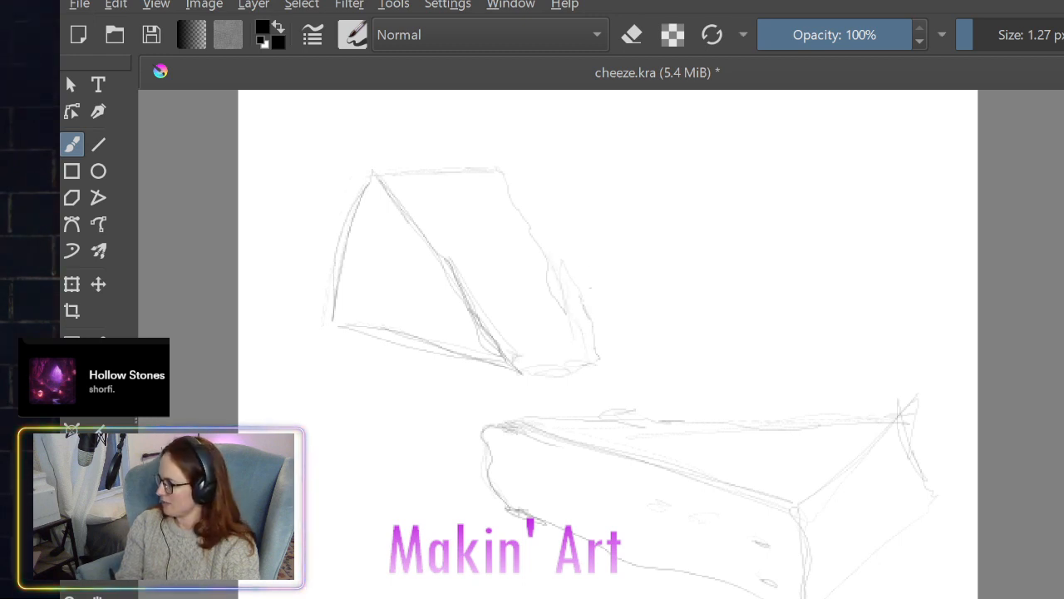
{"action": "left_click_drag", "start_coordinate": [546, 378], "coordinate": [583, 365]}
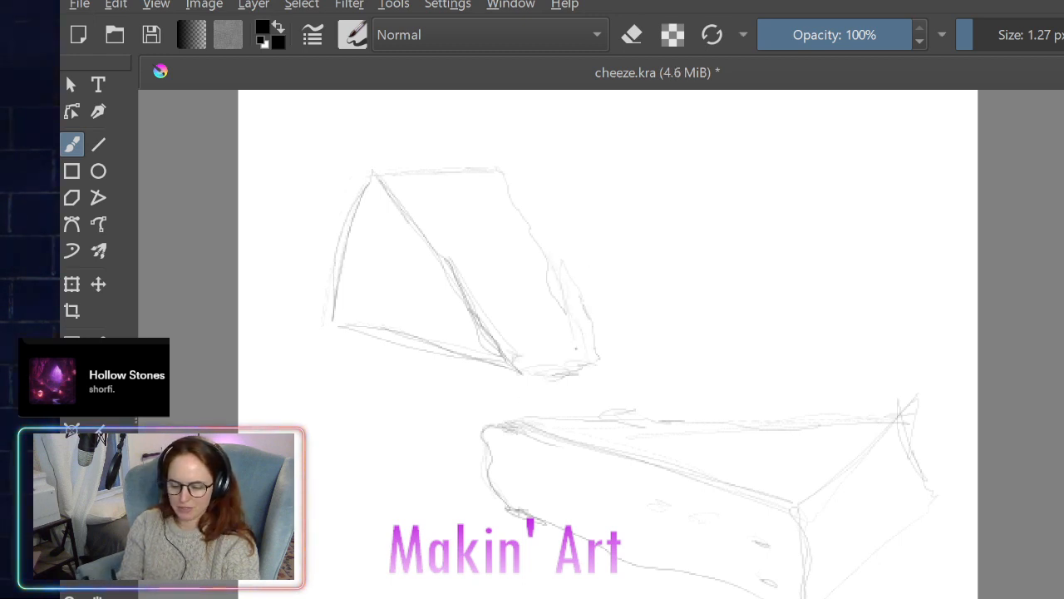
{"action": "mouse_move", "coordinate": [549, 258]}
{"action": "left_mouse_down"}
{"action": "mouse_move", "coordinate": [589, 371]}
{"action": "mouse_move", "coordinate": [517, 387]}
{"action": "mouse_move", "coordinate": [516, 372]}
{"action": "mouse_move", "coordinate": [580, 374]}
{"action": "left_mouse_up"}
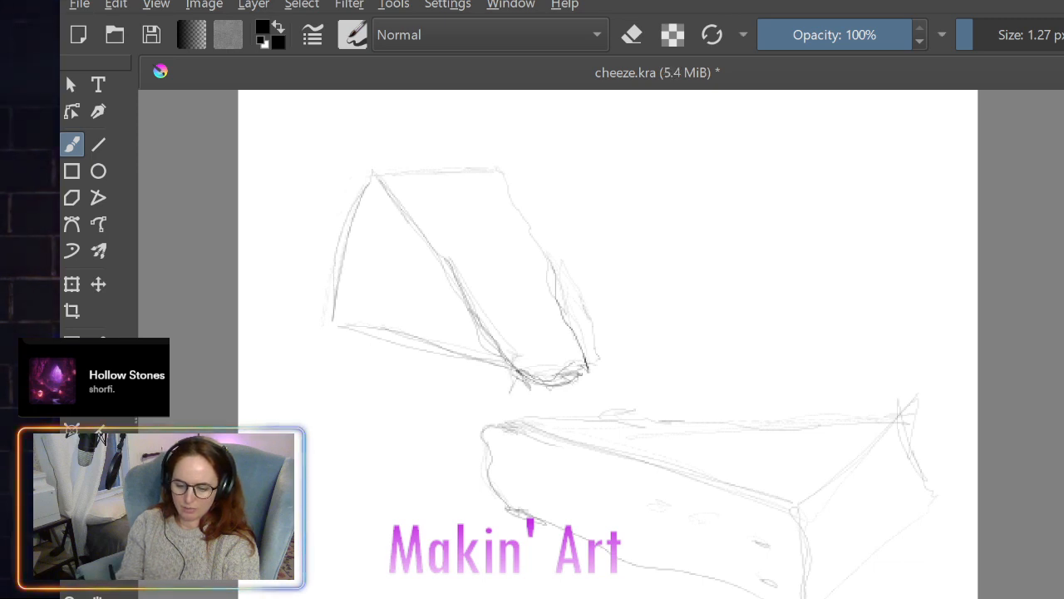
{"action": "left_click_drag", "start_coordinate": [447, 236], "coordinate": [489, 281]}
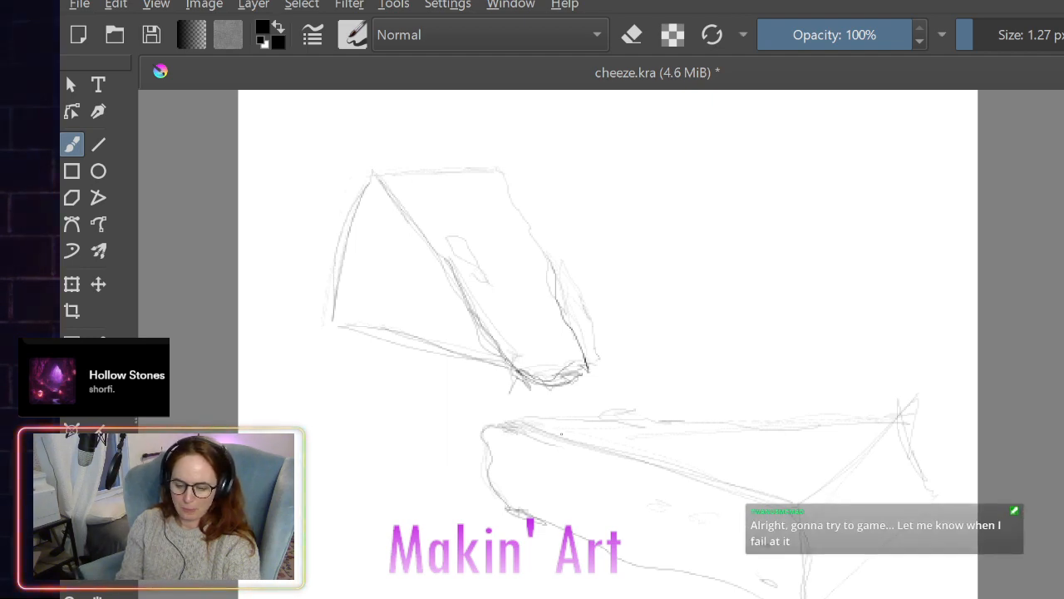
- Label the upper wedge with a circled 1, draw a label circle below the lower wedge, and clear the sketches from the canvas
{"action": "left_click_drag", "start_coordinate": [577, 190], "coordinate": [582, 236]}
{"action": "left_click_drag", "start_coordinate": [581, 151], "coordinate": [600, 160]}
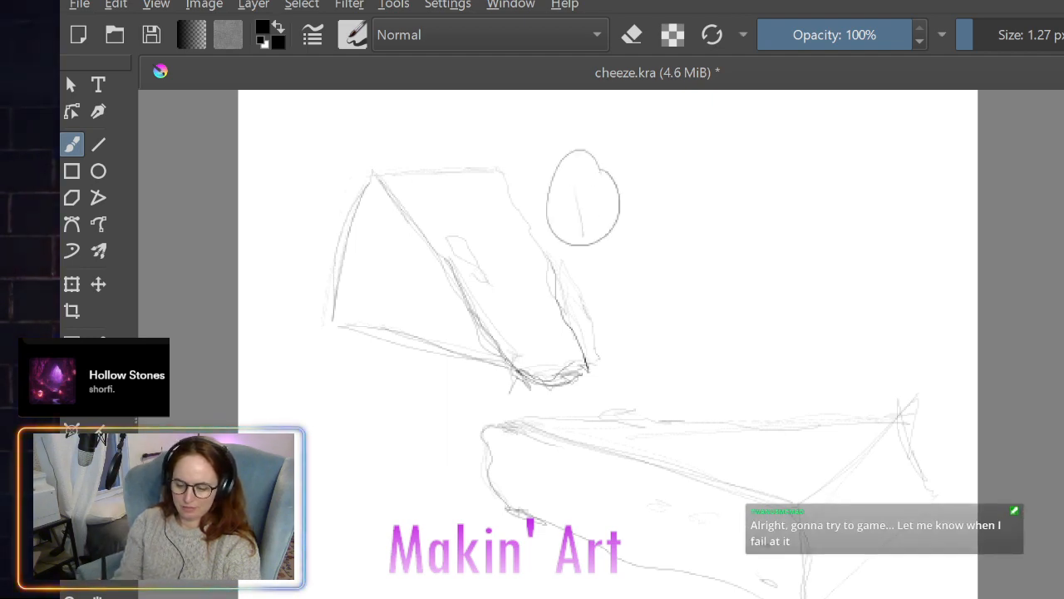
{"action": "mouse_move", "coordinate": [899, 597]}
{"action": "left_mouse_down"}
{"action": "mouse_move", "coordinate": [839, 598]}
{"action": "mouse_move", "coordinate": [885, 594]}
{"action": "left_mouse_up"}
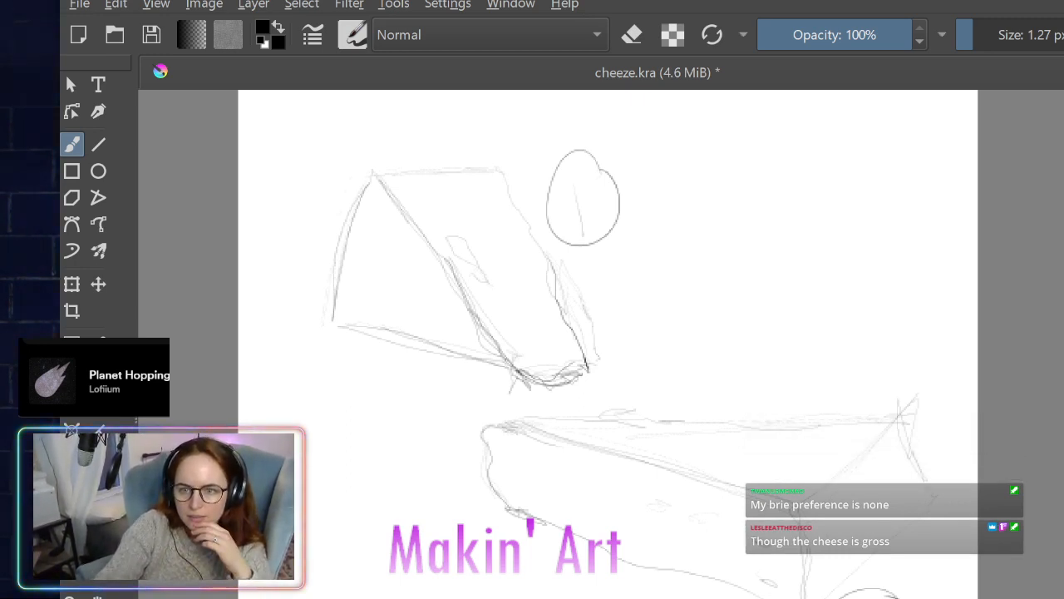
{"action": "key", "text": "Delete"}
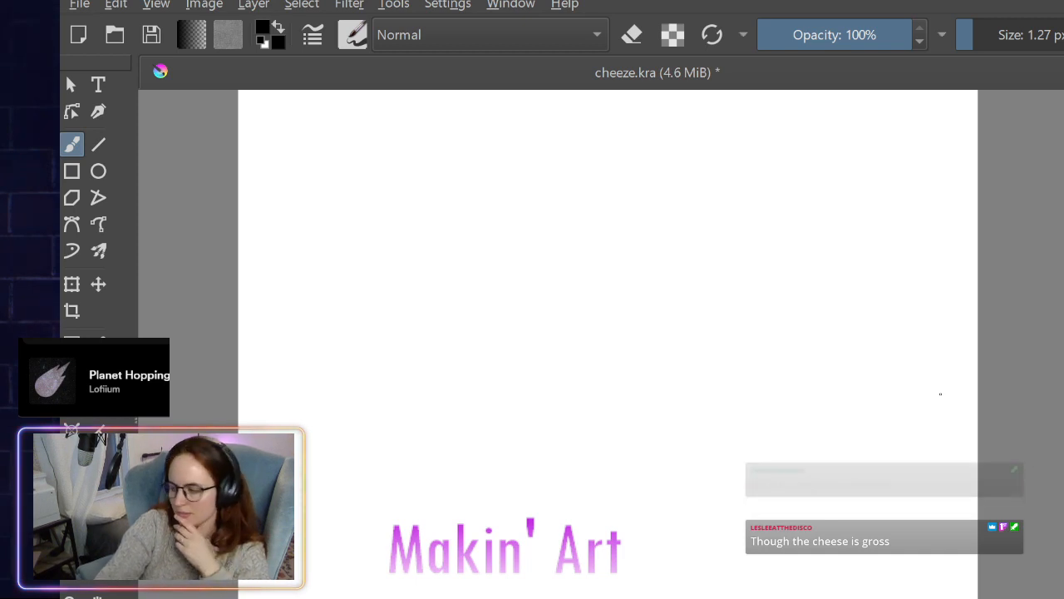
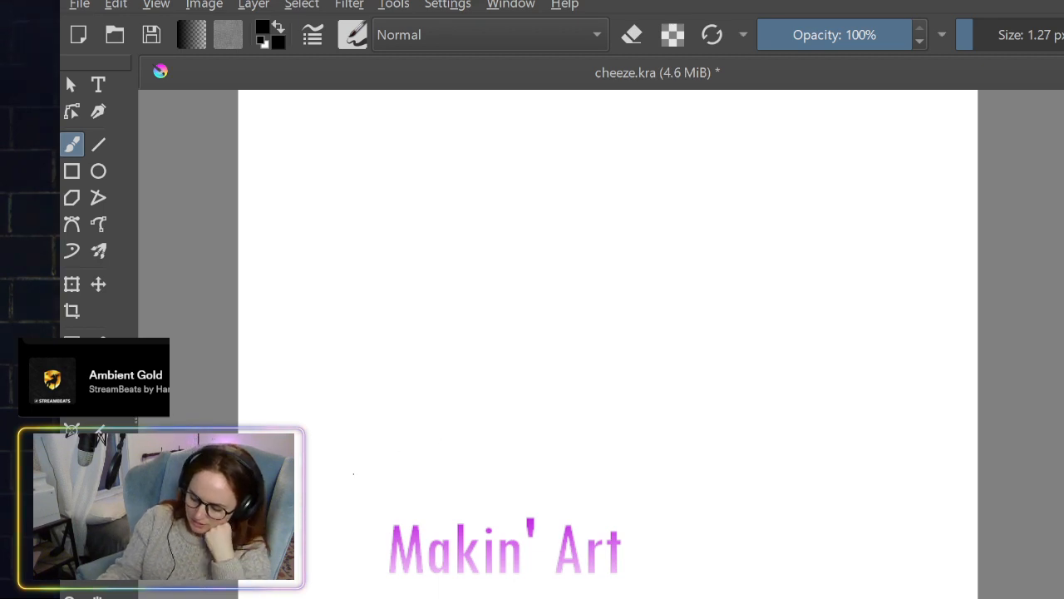
- Sketch a box-shaped cheese block across the lower canvas, with a slanted four-sided top face and vertical side edges
{"action": "left_click_drag", "start_coordinate": [354, 473], "coordinate": [583, 404]}
{"action": "left_click_drag", "start_coordinate": [414, 467], "coordinate": [565, 534]}
{"action": "mouse_move", "coordinate": [584, 406]}
{"action": "left_mouse_down"}
{"action": "mouse_move", "coordinate": [797, 523]}
{"action": "mouse_move", "coordinate": [640, 548]}
{"action": "left_mouse_up"}
{"action": "left_click_drag", "start_coordinate": [580, 572], "coordinate": [580, 597]}
{"action": "left_click_drag", "start_coordinate": [799, 565], "coordinate": [800, 598]}
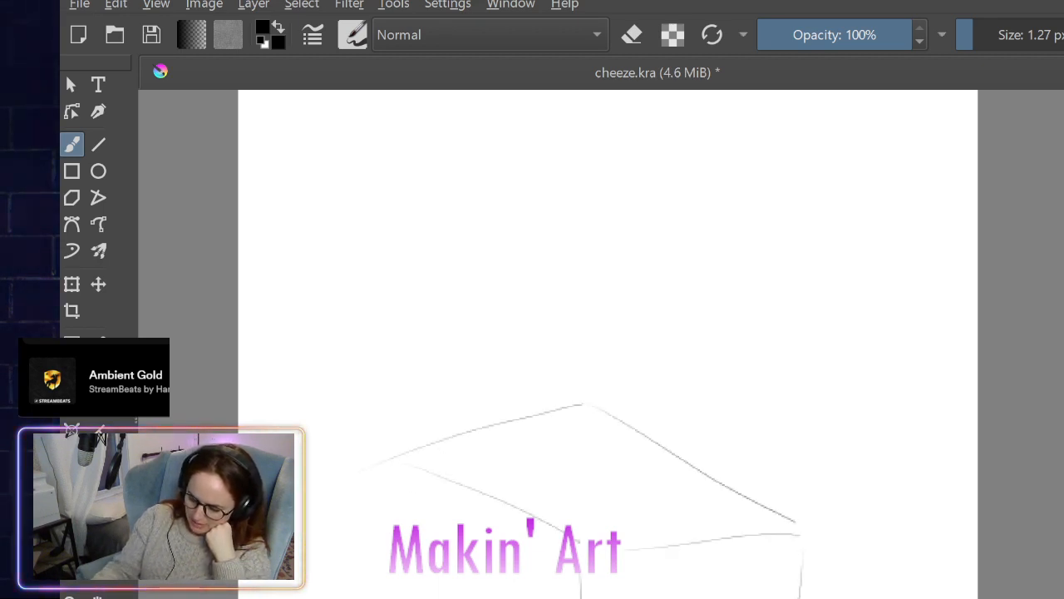
- Add the block's short rear corner edge, loose wrapper curls beside it and a curve on its front, and clear the sketch from the canvas
{"action": "left_click_drag", "start_coordinate": [397, 461], "coordinate": [398, 502]}
{"action": "mouse_move", "coordinate": [332, 572]}
{"action": "left_mouse_down"}
{"action": "mouse_move", "coordinate": [300, 596]}
{"action": "mouse_move", "coordinate": [377, 554]}
{"action": "mouse_move", "coordinate": [364, 598]}
{"action": "left_mouse_up"}
{"action": "mouse_move", "coordinate": [389, 541]}
{"action": "left_mouse_down"}
{"action": "mouse_move", "coordinate": [401, 519]}
{"action": "mouse_move", "coordinate": [416, 520]}
{"action": "mouse_move", "coordinate": [361, 574]}
{"action": "left_mouse_up"}
{"action": "left_click_drag", "start_coordinate": [380, 513], "coordinate": [417, 507]}
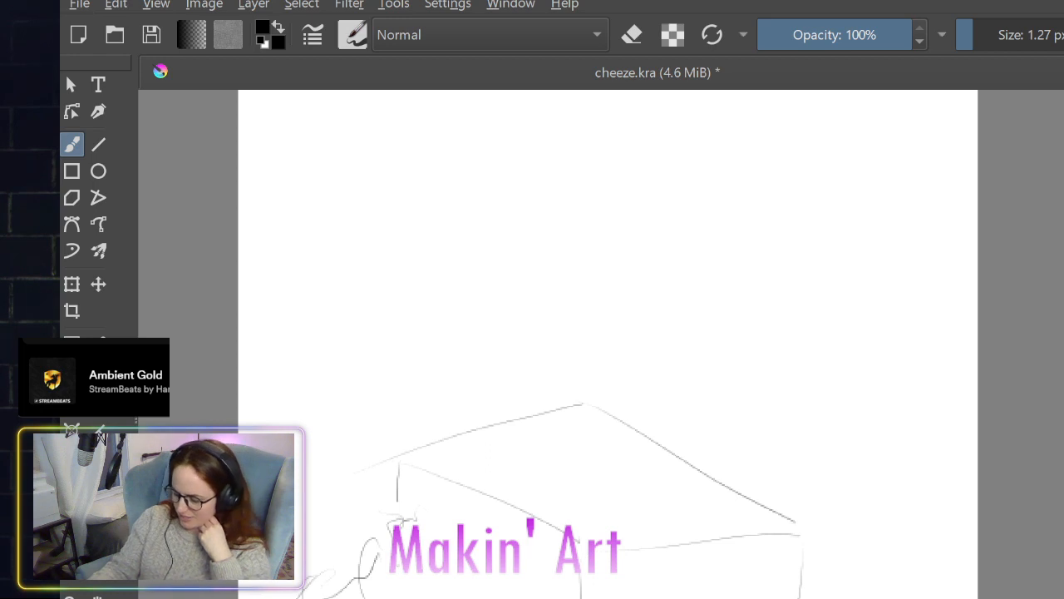
{"action": "left_click_drag", "start_coordinate": [451, 598], "coordinate": [490, 596]}
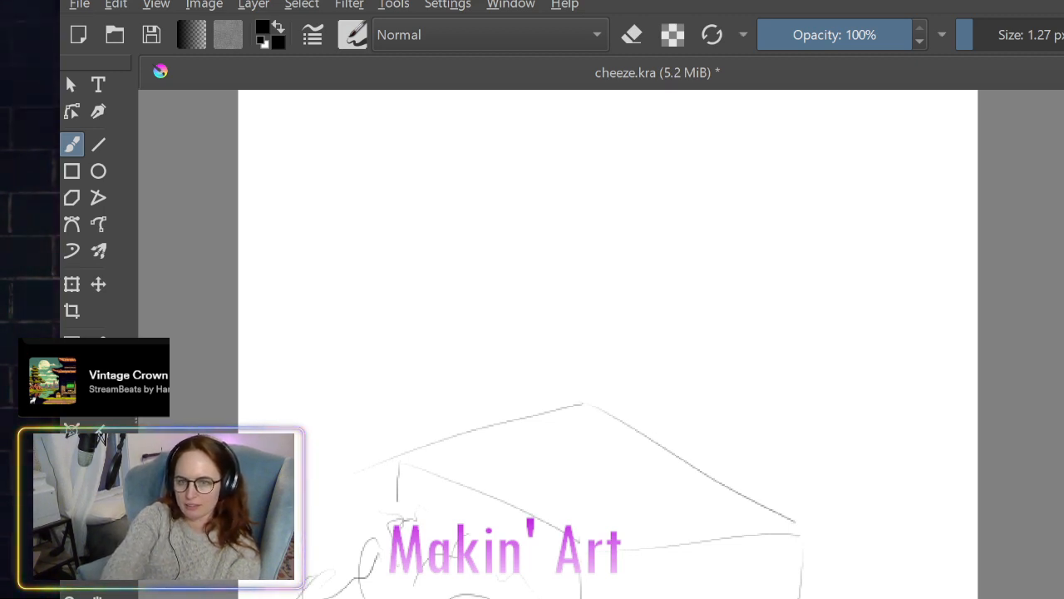
{"action": "key", "text": "Delete"}
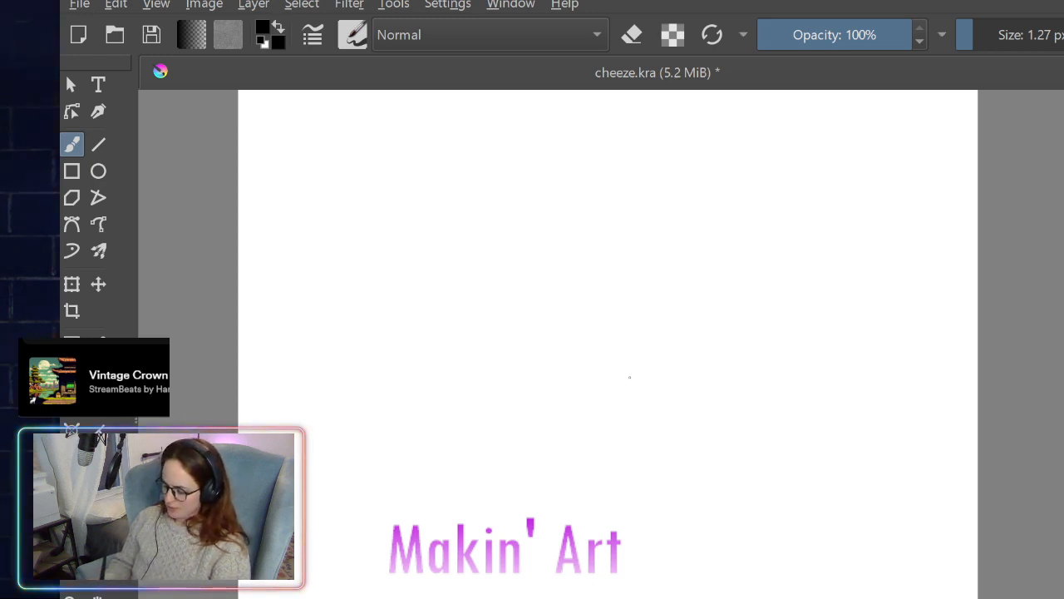
- Sketch a sloped cheese slab at the canvas's upper right, with a curved back edge, slanted sides and a thin front edge
{"action": "mouse_move", "coordinate": [641, 364]}
{"action": "left_mouse_down"}
{"action": "mouse_move", "coordinate": [733, 239]}
{"action": "mouse_move", "coordinate": [934, 253]}
{"action": "left_mouse_up"}
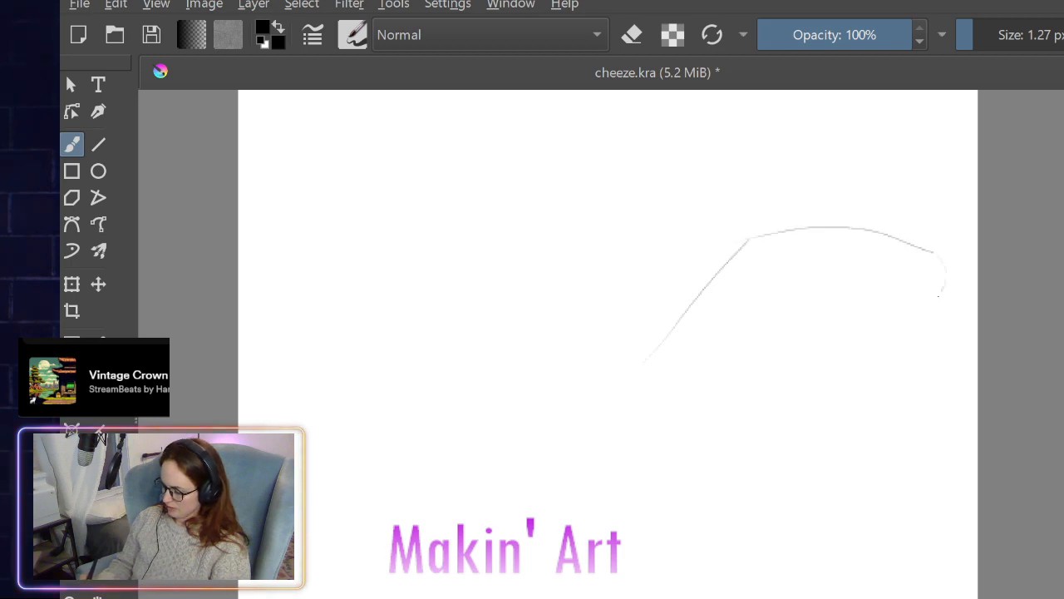
{"action": "mouse_move", "coordinate": [937, 296]}
{"action": "left_mouse_down"}
{"action": "mouse_move", "coordinate": [844, 415]}
{"action": "mouse_move", "coordinate": [646, 420]}
{"action": "left_mouse_up"}
{"action": "left_click_drag", "start_coordinate": [642, 365], "coordinate": [612, 411]}
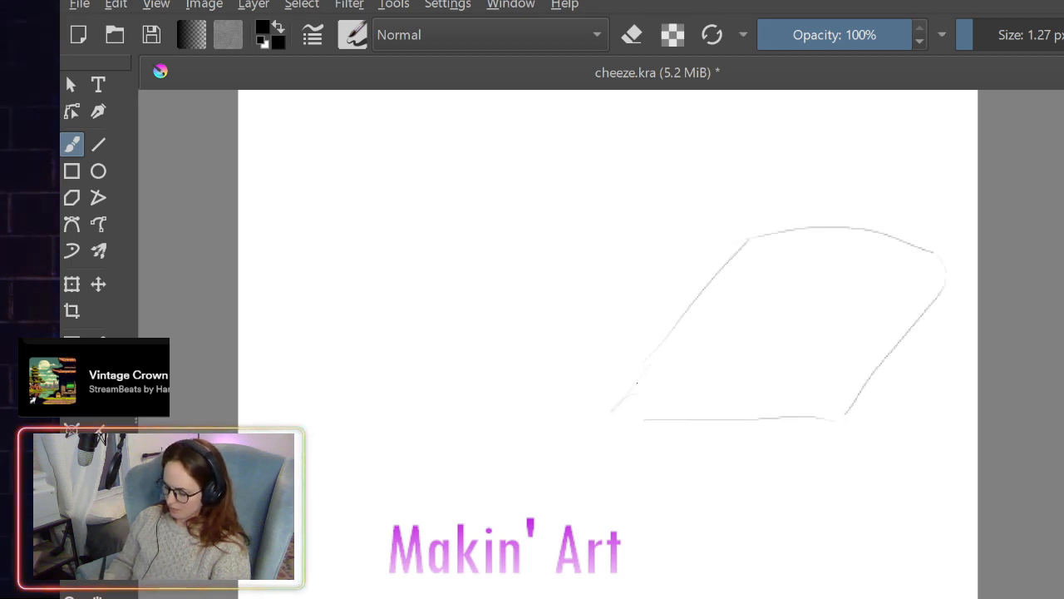
{"action": "mouse_move", "coordinate": [815, 423]}
{"action": "left_mouse_down"}
{"action": "mouse_move", "coordinate": [746, 395]}
{"action": "mouse_move", "coordinate": [850, 407]}
{"action": "left_mouse_up"}
{"action": "mouse_move", "coordinate": [944, 281]}
{"action": "left_mouse_down"}
{"action": "mouse_move", "coordinate": [960, 364]}
{"action": "mouse_move", "coordinate": [842, 429]}
{"action": "mouse_move", "coordinate": [973, 365]}
{"action": "mouse_move", "coordinate": [905, 404]}
{"action": "mouse_move", "coordinate": [799, 429]}
{"action": "mouse_move", "coordinate": [653, 398]}
{"action": "mouse_move", "coordinate": [748, 236]}
{"action": "left_mouse_up"}
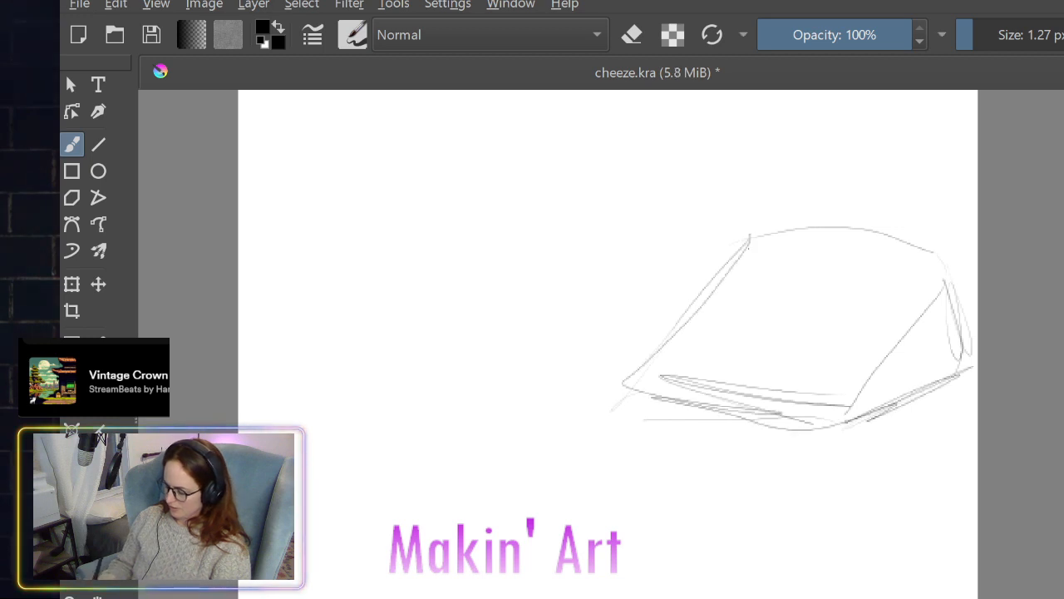
- Scatter small oval and teardrop-shaped holes across the slab's sloped top face
{"action": "mouse_move", "coordinate": [749, 299]}
{"action": "left_mouse_down"}
{"action": "mouse_move", "coordinate": [725, 320]}
{"action": "mouse_move", "coordinate": [731, 334]}
{"action": "left_mouse_up"}
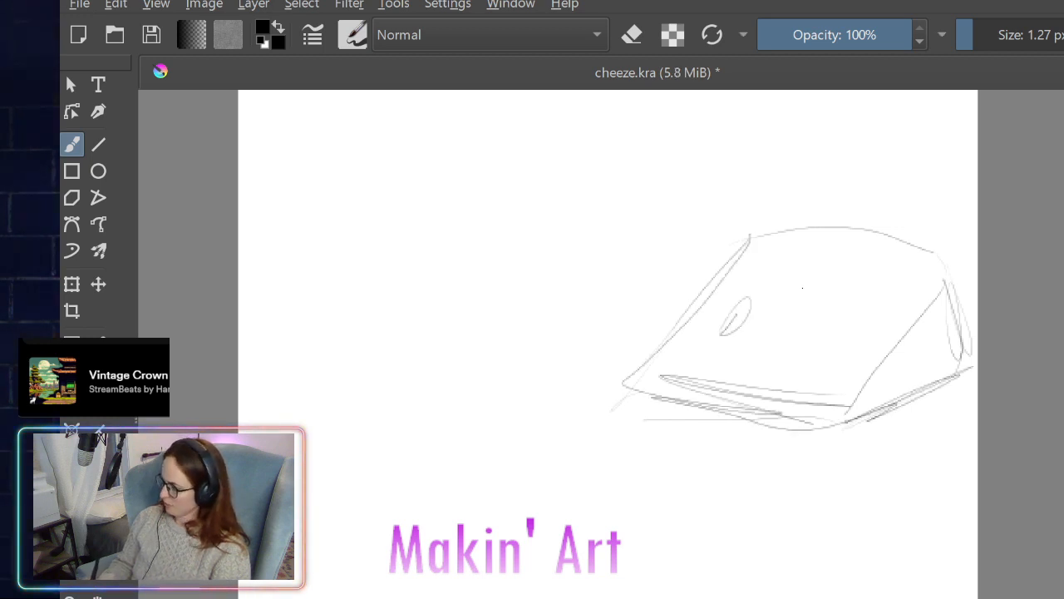
{"action": "mouse_move", "coordinate": [802, 288]}
{"action": "left_mouse_down"}
{"action": "mouse_move", "coordinate": [783, 291]}
{"action": "mouse_move", "coordinate": [800, 290]}
{"action": "mouse_move", "coordinate": [790, 349]}
{"action": "left_mouse_up"}
{"action": "mouse_move", "coordinate": [883, 273]}
{"action": "left_mouse_down"}
{"action": "mouse_move", "coordinate": [871, 300]}
{"action": "mouse_move", "coordinate": [862, 284]}
{"action": "mouse_move", "coordinate": [868, 334]}
{"action": "left_mouse_up"}
{"action": "mouse_move", "coordinate": [811, 362]}
{"action": "left_mouse_down"}
{"action": "mouse_move", "coordinate": [829, 391]}
{"action": "mouse_move", "coordinate": [861, 370]}
{"action": "left_mouse_up"}
{"action": "left_click_drag", "start_coordinate": [924, 281], "coordinate": [908, 291]}
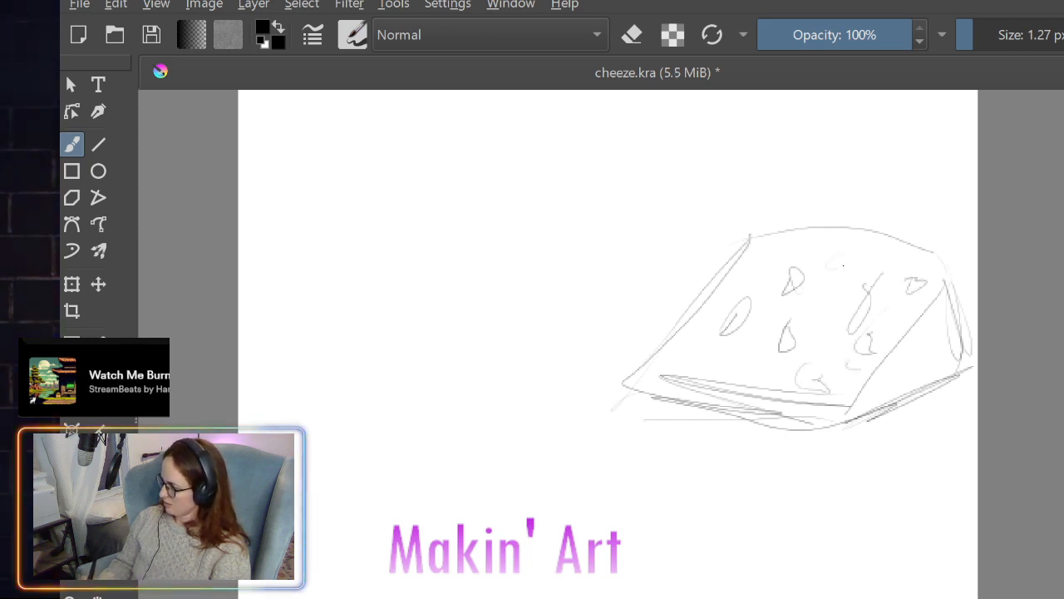
{"action": "left_click_drag", "start_coordinate": [849, 258], "coordinate": [839, 266]}
{"action": "left_click_drag", "start_coordinate": [732, 369], "coordinate": [746, 365]}
{"action": "left_click_drag", "start_coordinate": [674, 359], "coordinate": [702, 364]}
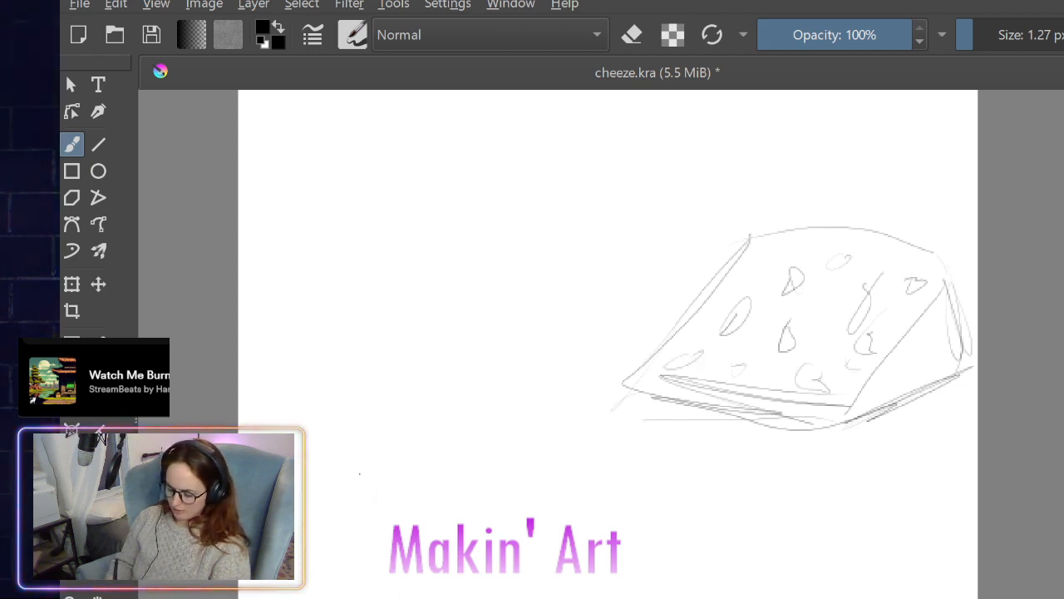
- Sketch a wedge with a curved top and bulging side at the canvas's lower left, and hand-letter a word across its top
{"action": "mouse_move", "coordinate": [359, 472]}
{"action": "left_mouse_down"}
{"action": "mouse_move", "coordinate": [424, 545]}
{"action": "mouse_move", "coordinate": [541, 542]}
{"action": "mouse_move", "coordinate": [491, 483]}
{"action": "mouse_move", "coordinate": [564, 543]}
{"action": "mouse_move", "coordinate": [572, 597]}
{"action": "left_mouse_up"}
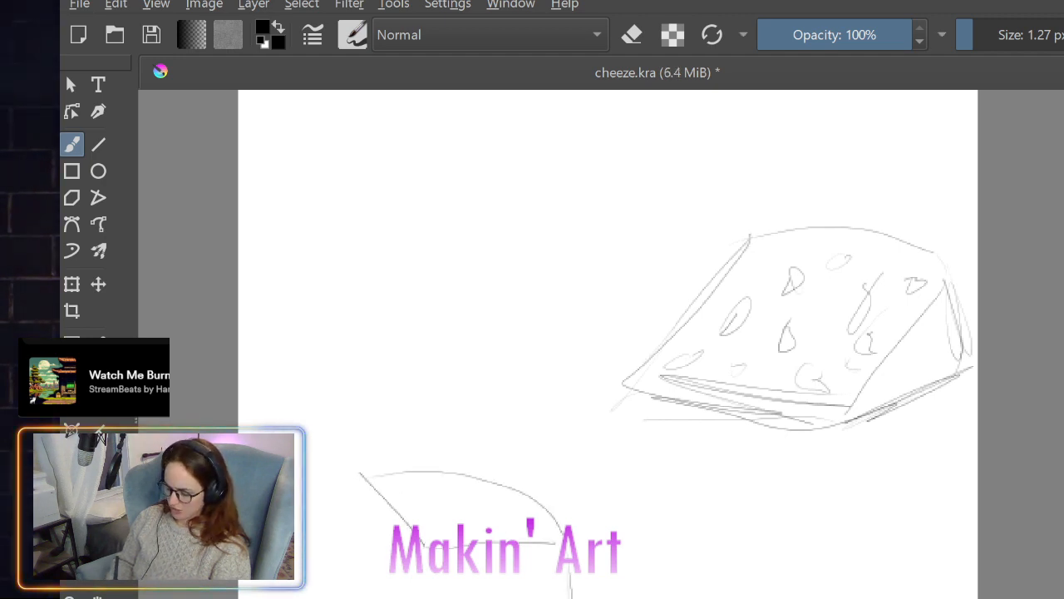
{"action": "left_click_drag", "start_coordinate": [359, 474], "coordinate": [368, 595]}
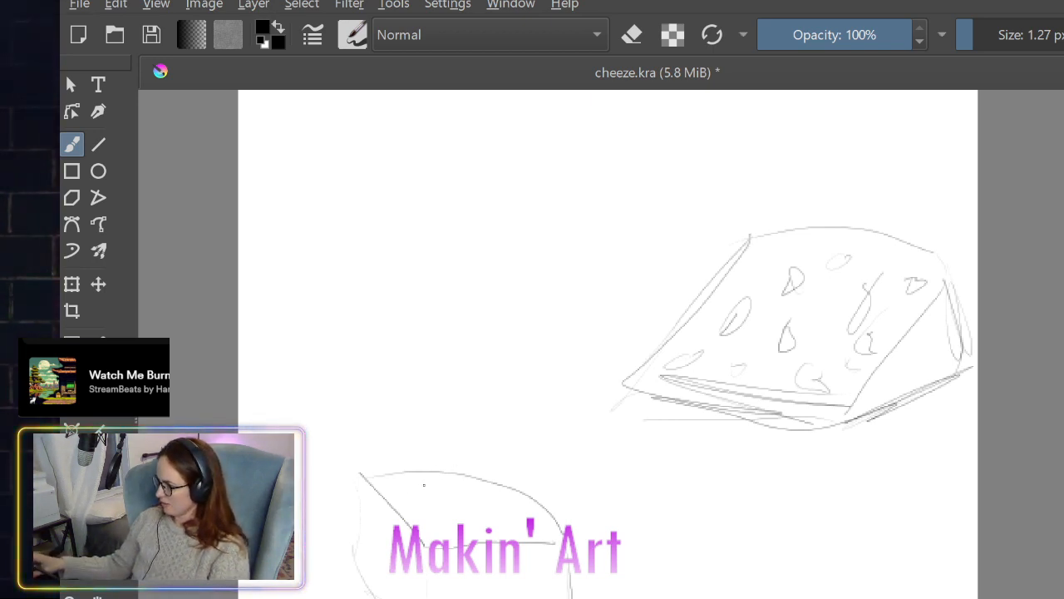
{"action": "mouse_move", "coordinate": [409, 489]}
{"action": "left_mouse_down"}
{"action": "mouse_move", "coordinate": [432, 502]}
{"action": "mouse_move", "coordinate": [490, 498]}
{"action": "mouse_move", "coordinate": [553, 544]}
{"action": "left_mouse_up"}
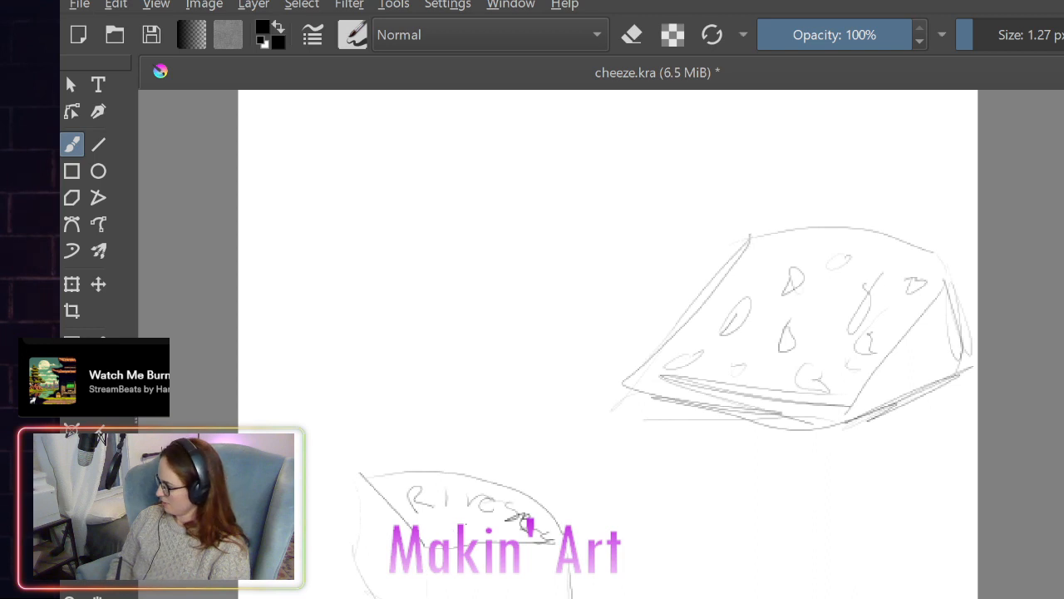
{"action": "mouse_move", "coordinate": [466, 522]}
{"action": "left_mouse_down"}
{"action": "mouse_move", "coordinate": [454, 538]}
{"action": "mouse_move", "coordinate": [481, 540]}
{"action": "left_mouse_up"}
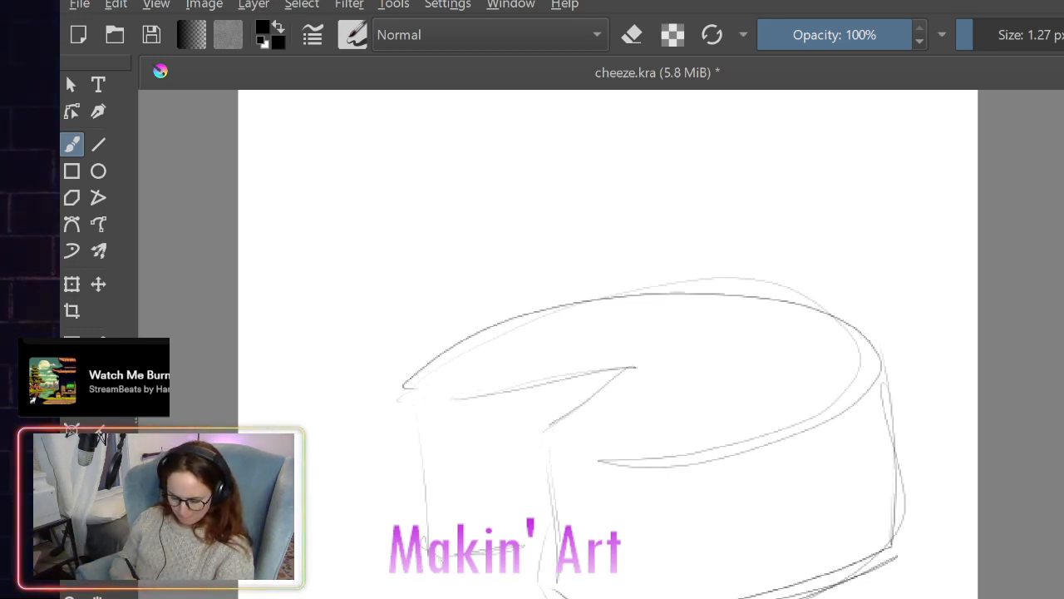
- Try drawing a rectangular frame around the cheese wheel and a narrow upright rectangle at its cut-out, and undo both
{"action": "left_click", "coordinate": [71, 170]}
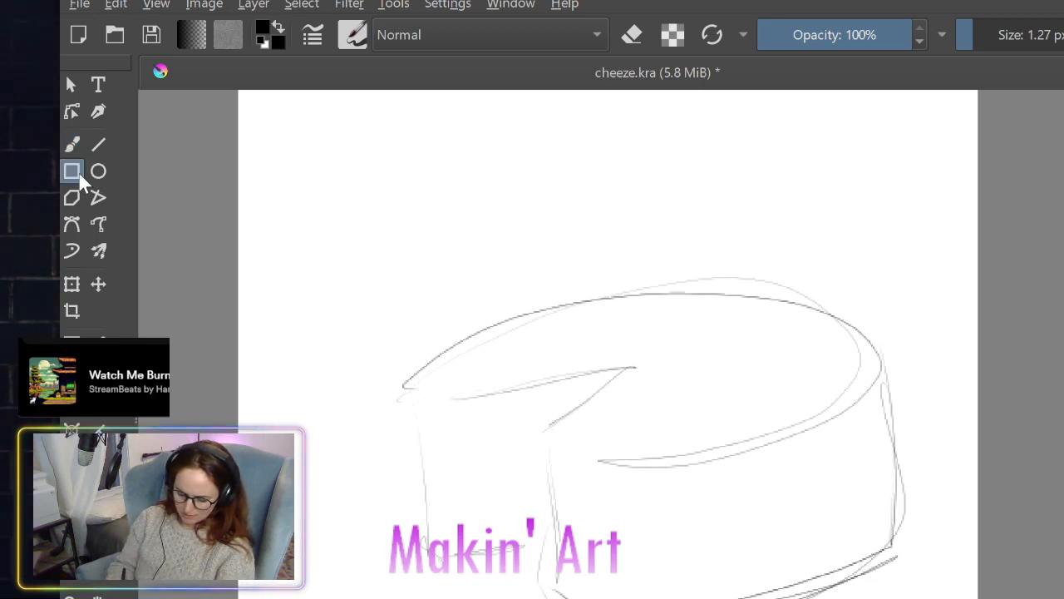
{"action": "left_click", "coordinate": [74, 173]}
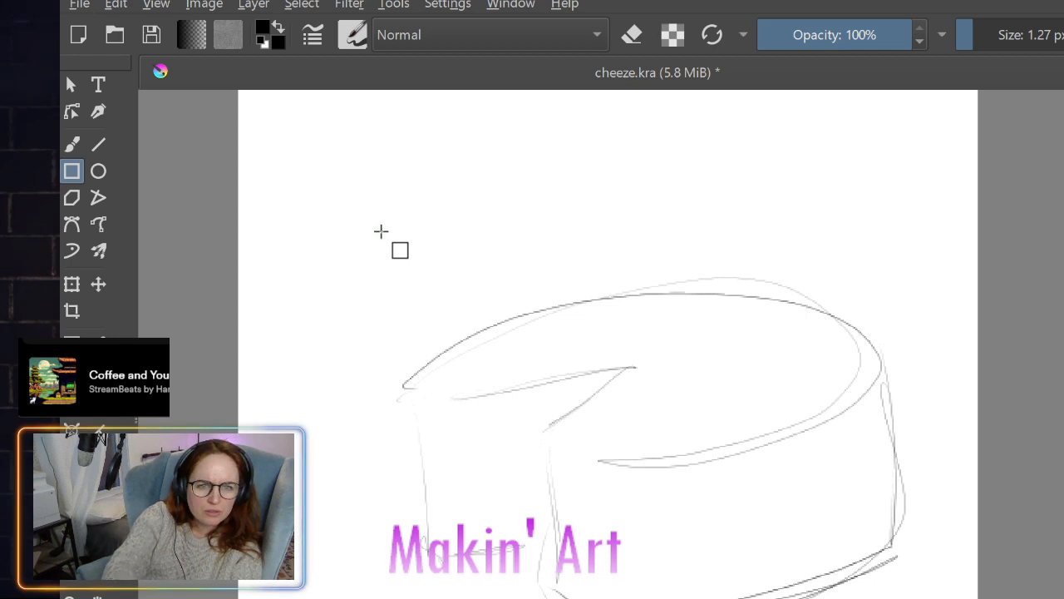
{"action": "mouse_move", "coordinate": [381, 231]}
{"action": "left_mouse_down"}
{"action": "mouse_move", "coordinate": [757, 460]}
{"action": "mouse_move", "coordinate": [939, 598]}
{"action": "mouse_move", "coordinate": [925, 598]}
{"action": "left_mouse_up"}
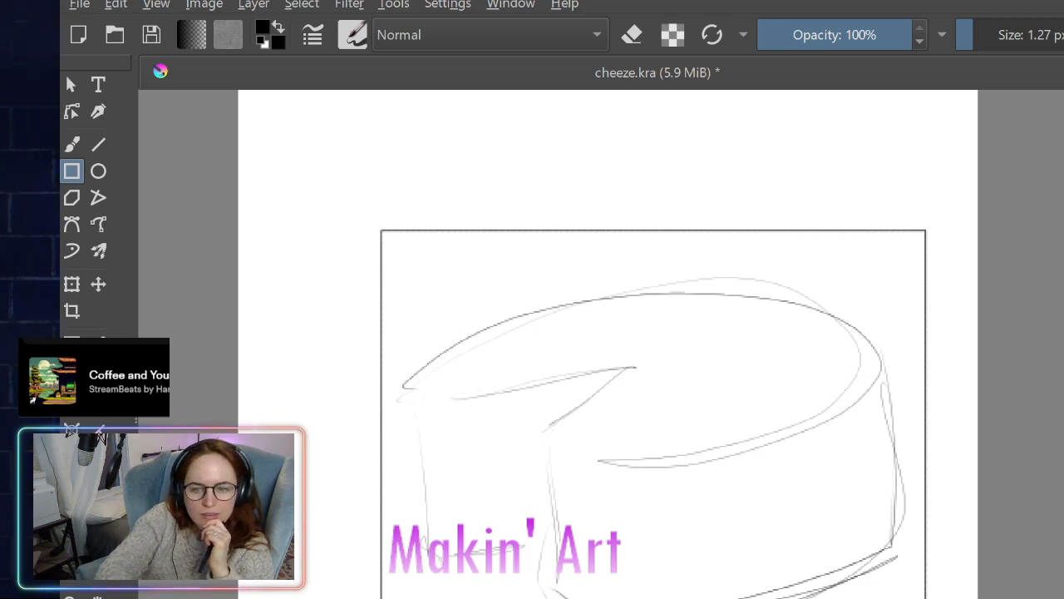
{"action": "mouse_move", "coordinate": [606, 393]}
{"action": "left_mouse_down"}
{"action": "mouse_move", "coordinate": [547, 508]}
{"action": "mouse_move", "coordinate": [591, 510]}
{"action": "left_mouse_up"}
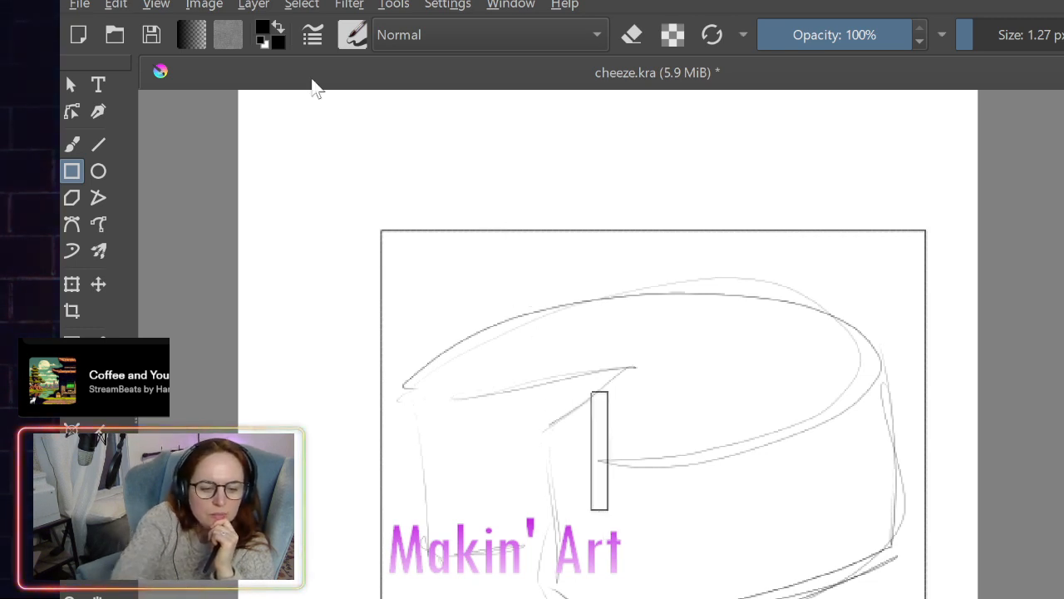
{"action": "key", "text": "ctrl+z"}
{"action": "key", "text": "ctrl+z"}
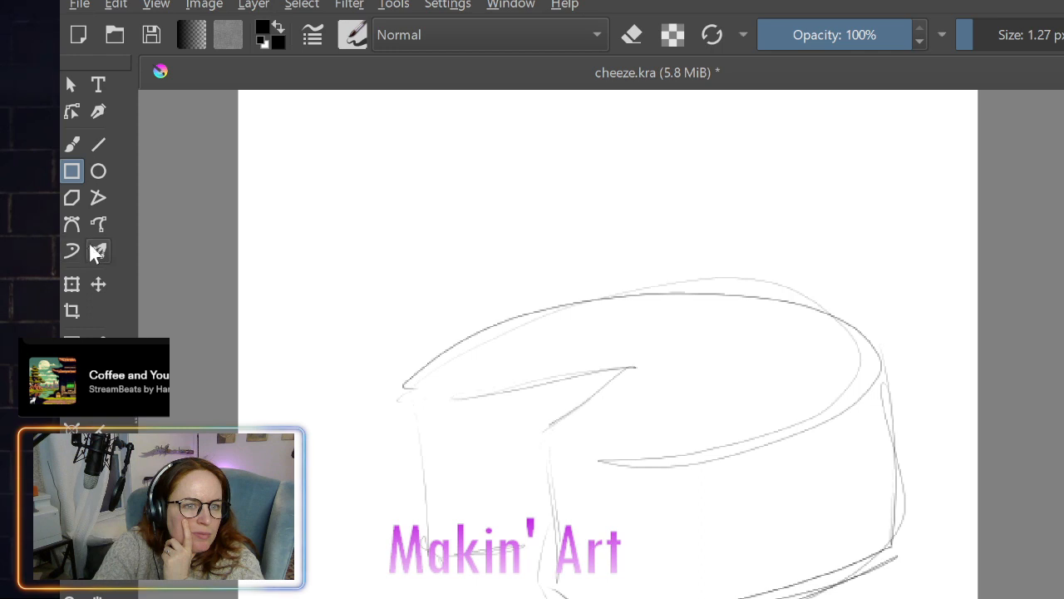
- Select the entire canvas containing the cheese wheel sketch
{"action": "left_click", "coordinate": [70, 84]}
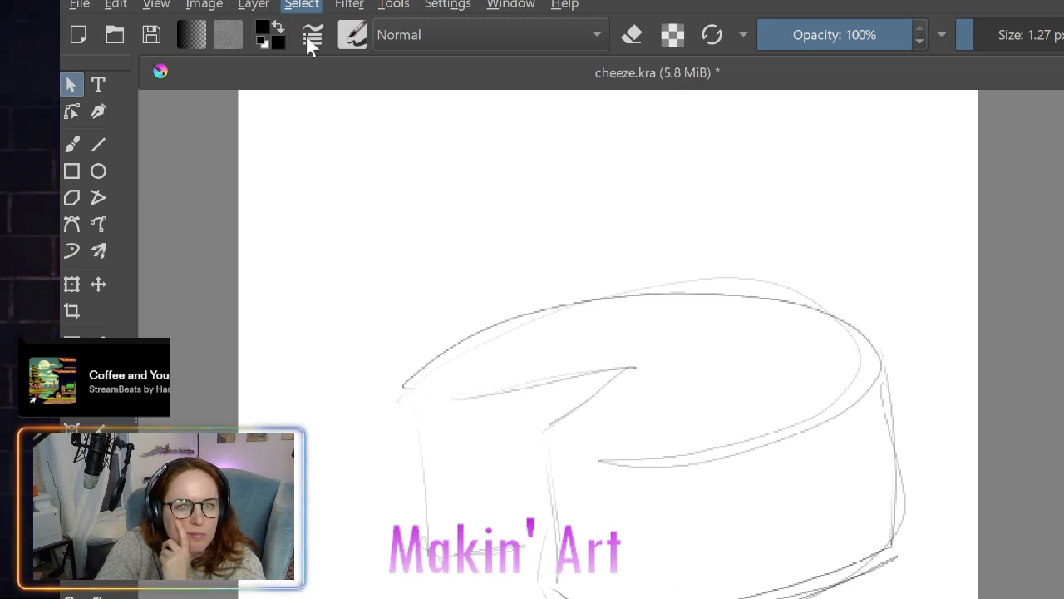
{"action": "key", "text": "ctrl+a"}
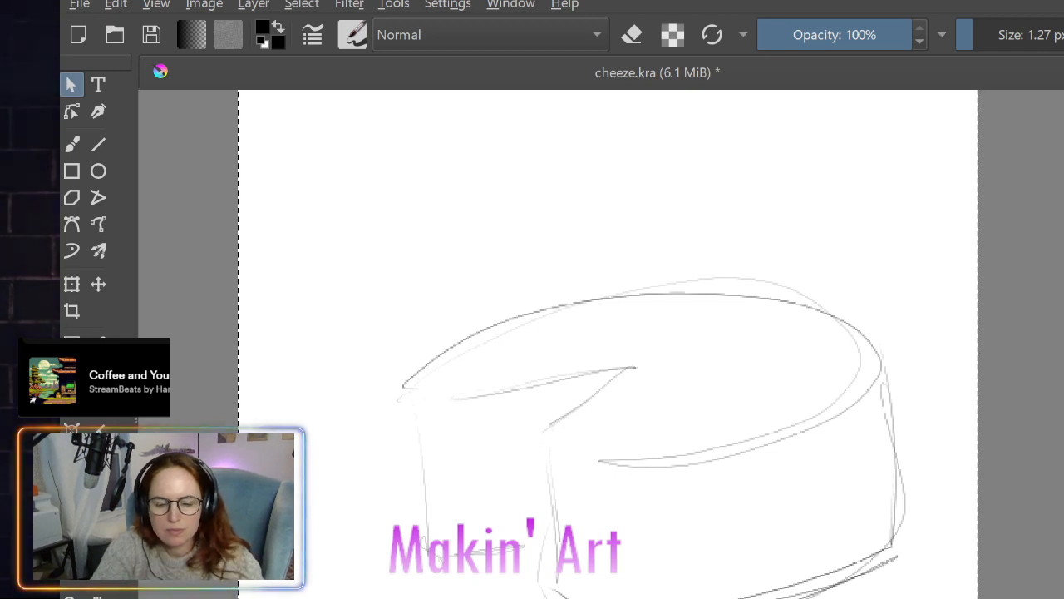
- Try shrinking the cheese wheel to less than half size and to a medium size and moving it lower right, and undo these changes
{"action": "key", "text": "Return"}
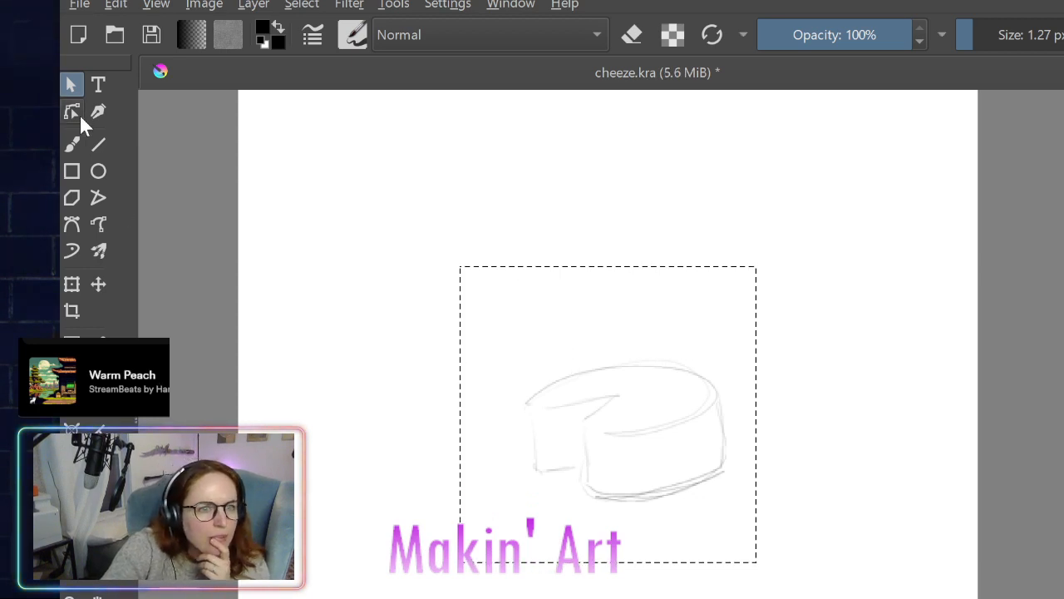
{"action": "left_click", "coordinate": [98, 284]}
{"action": "mouse_move", "coordinate": [612, 374]}
{"action": "left_mouse_down"}
{"action": "mouse_move", "coordinate": [763, 523]}
{"action": "mouse_move", "coordinate": [735, 513]}
{"action": "mouse_move", "coordinate": [753, 484]}
{"action": "mouse_move", "coordinate": [760, 502]}
{"action": "mouse_move", "coordinate": [750, 499]}
{"action": "left_mouse_up"}
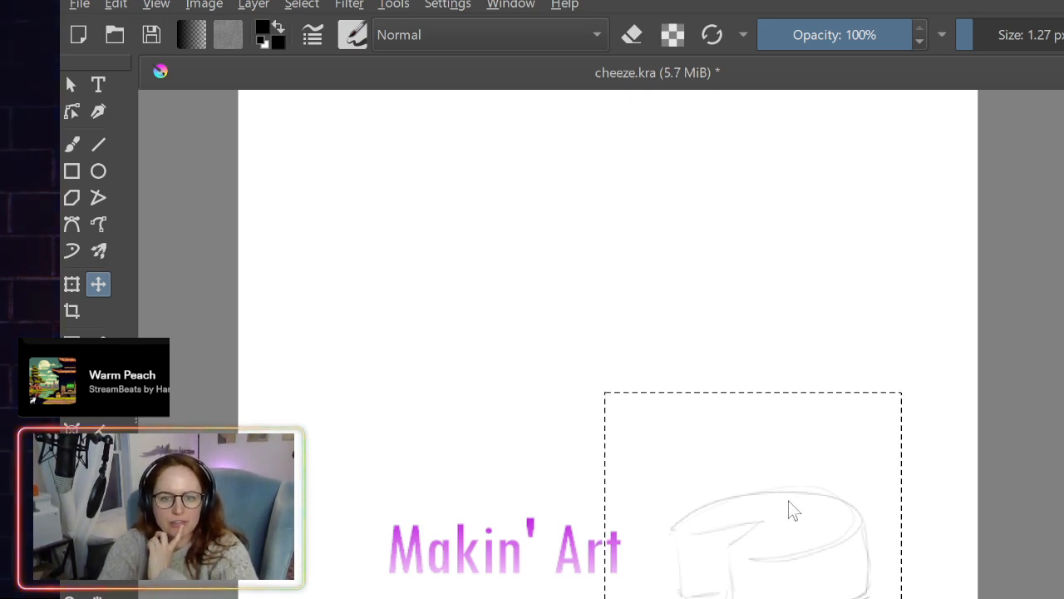
{"action": "key", "text": "ctrl+z"}
{"action": "mouse_move", "coordinate": [789, 503]}
{"action": "left_mouse_down"}
{"action": "mouse_move", "coordinate": [720, 454]}
{"action": "mouse_move", "coordinate": [751, 454]}
{"action": "left_mouse_up"}
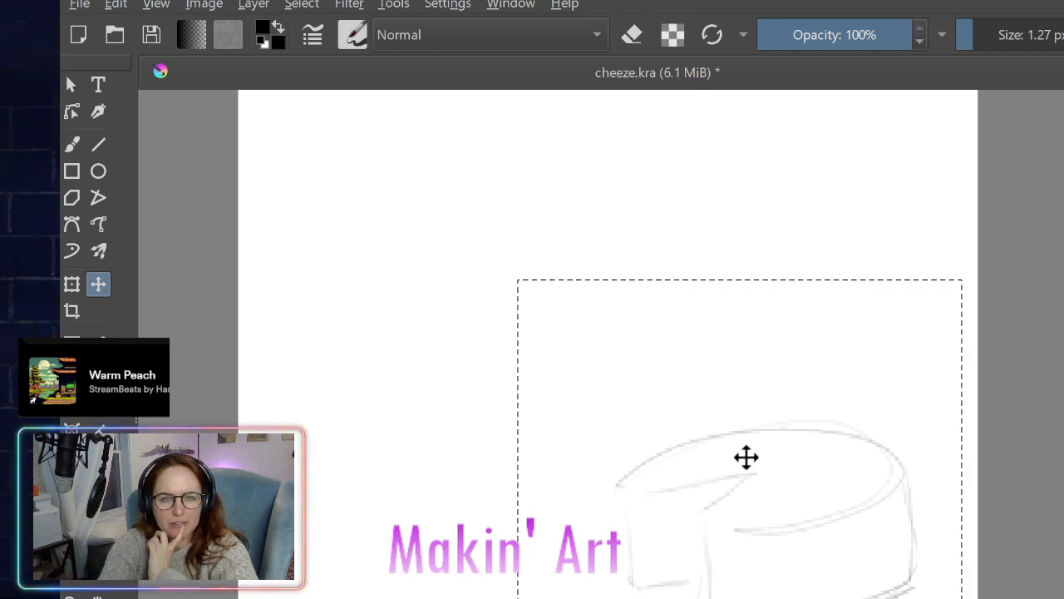
{"action": "key", "text": "ctrl+z"}
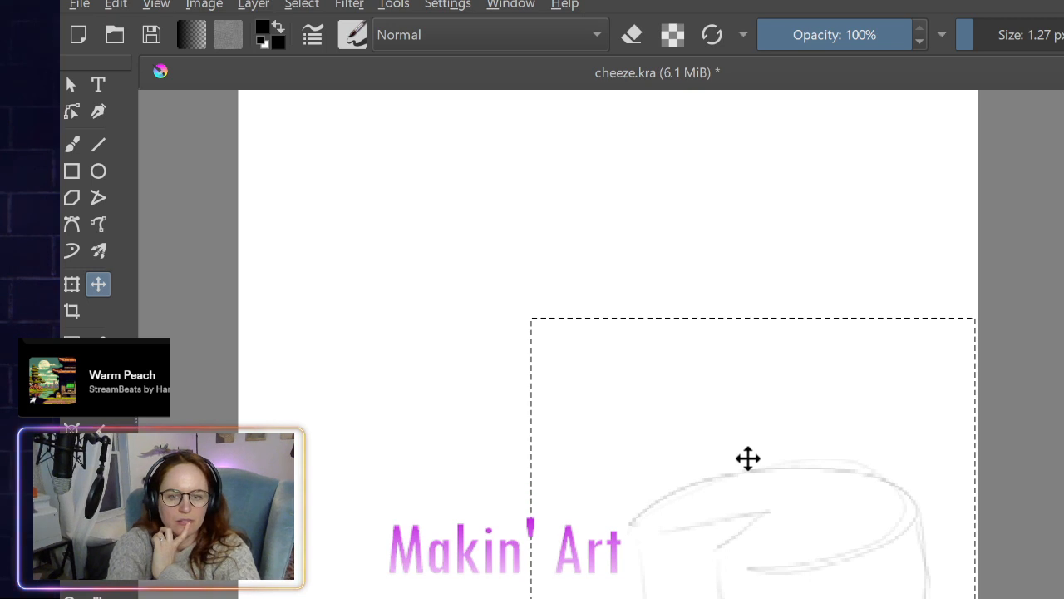
{"action": "key", "text": "ctrl+z"}
{"action": "key", "text": "ctrl+z"}
{"action": "key", "text": "ctrl+z"}
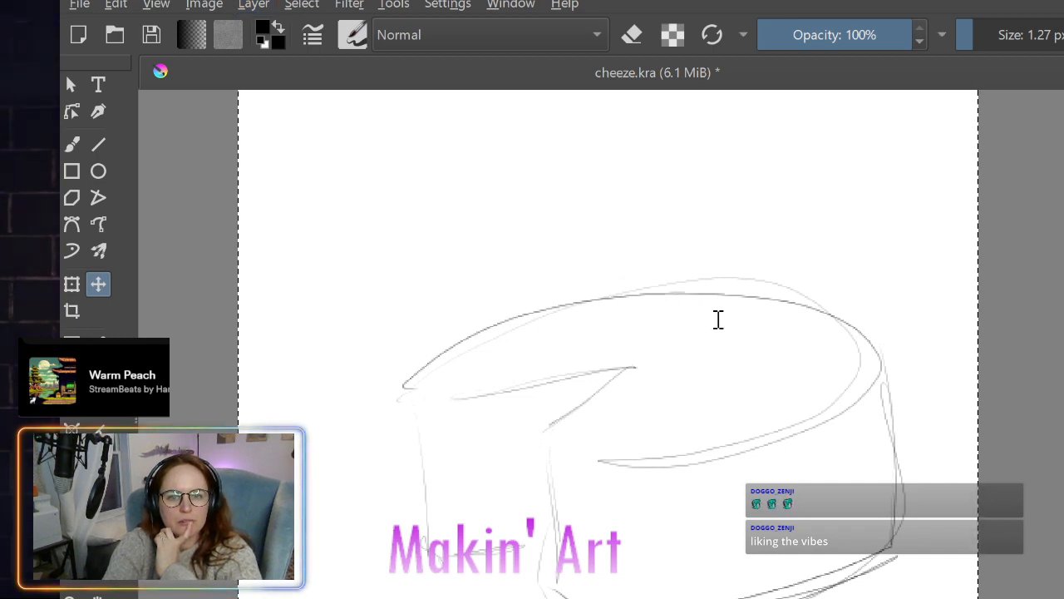
- Try scaling the cheese wheel down moderately and moving it to several lower positions, and undo the moves and the scaling
{"action": "key", "text": "Return"}
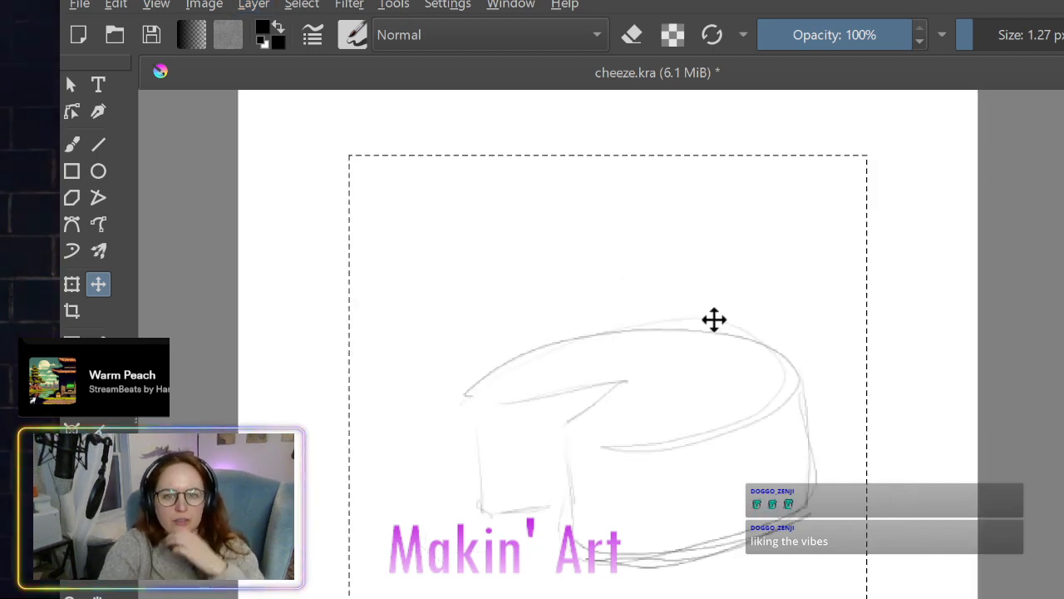
{"action": "mouse_move", "coordinate": [712, 392]}
{"action": "left_mouse_down"}
{"action": "mouse_move", "coordinate": [800, 504]}
{"action": "mouse_move", "coordinate": [813, 492]}
{"action": "mouse_move", "coordinate": [808, 481]}
{"action": "mouse_move", "coordinate": [755, 479]}
{"action": "mouse_move", "coordinate": [798, 492]}
{"action": "mouse_move", "coordinate": [751, 478]}
{"action": "left_mouse_up"}
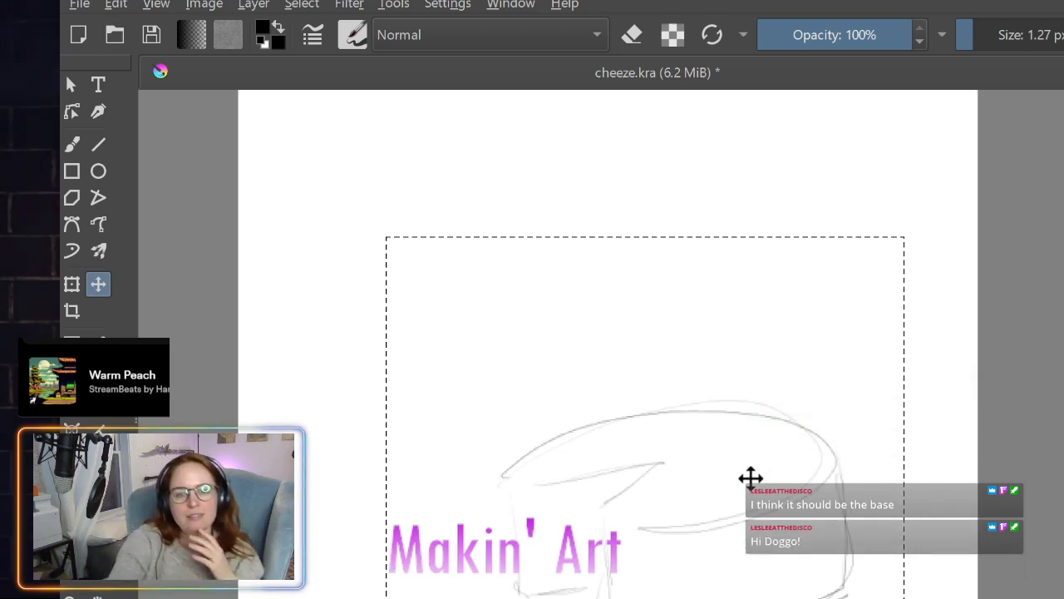
{"action": "mouse_move", "coordinate": [751, 478]}
{"action": "left_mouse_down"}
{"action": "mouse_move", "coordinate": [665, 522]}
{"action": "mouse_move", "coordinate": [685, 535]}
{"action": "left_mouse_up"}
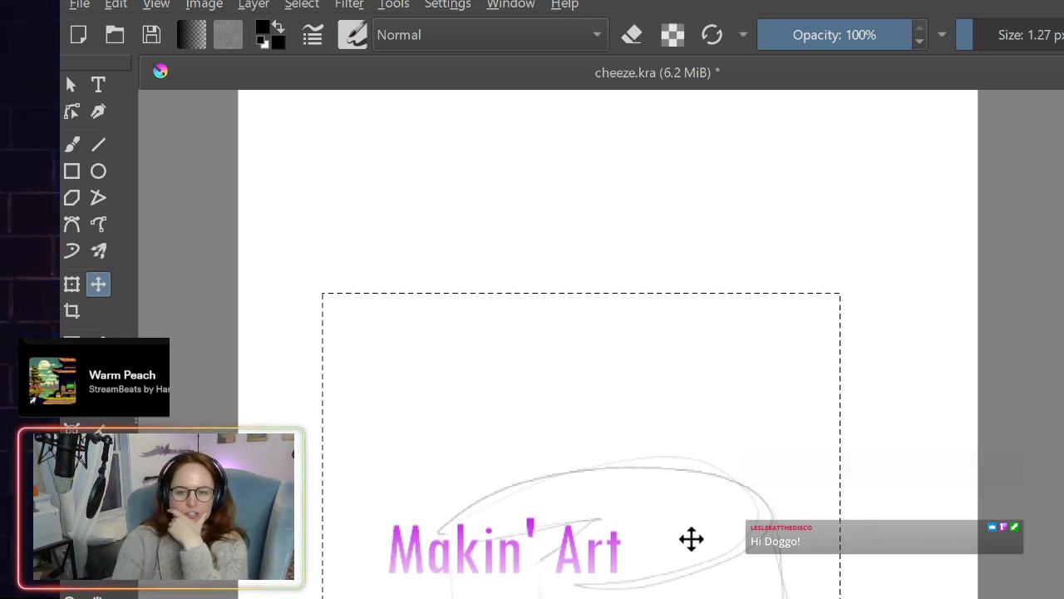
{"action": "left_click_drag", "start_coordinate": [690, 538], "coordinate": [703, 516]}
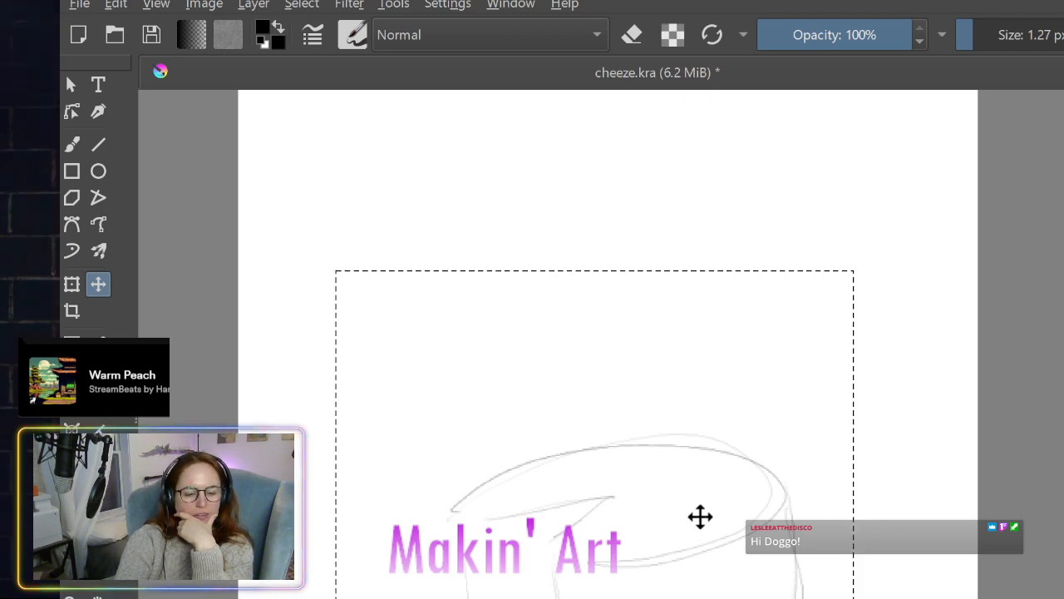
{"action": "key", "text": "ctrl+z"}
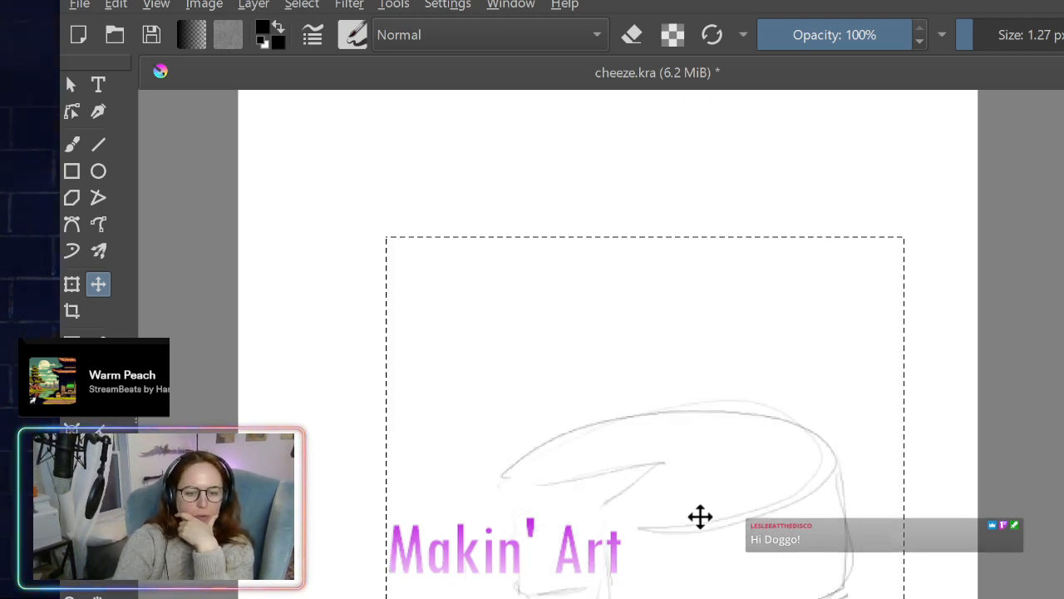
{"action": "key", "text": "ctrl+z"}
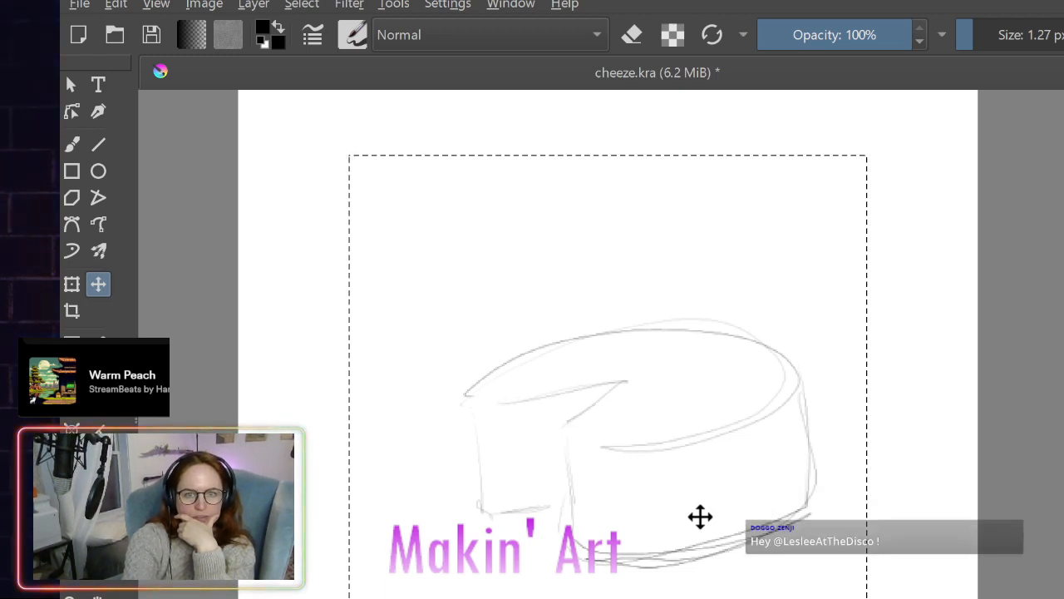
{"action": "key", "text": "ctrl+z"}
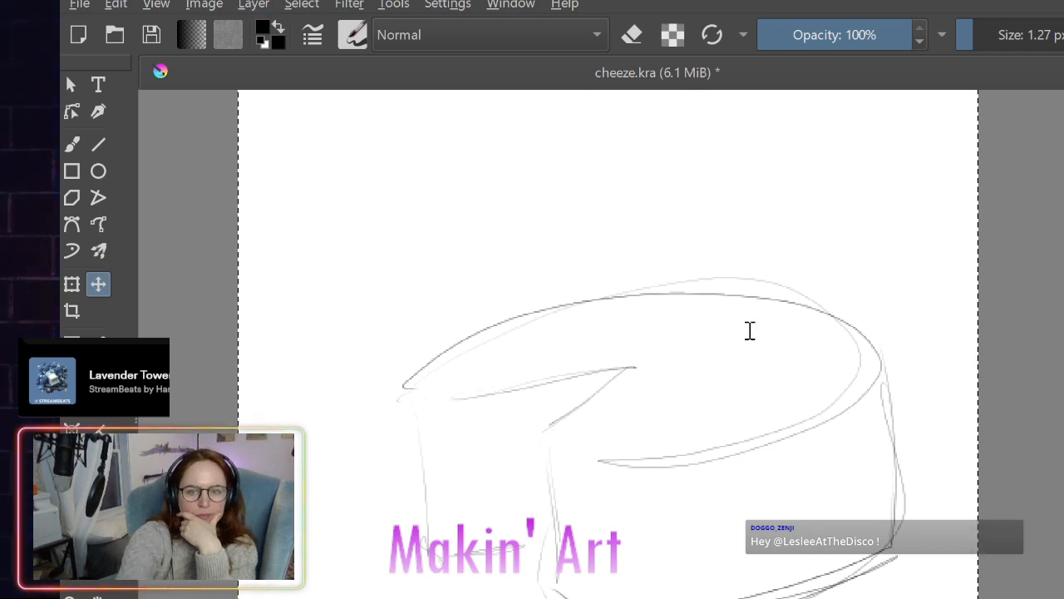
- Scale the cheese wheel down slightly, move it toward the lower canvas over the block sketch, and clear the selection
{"action": "key", "text": "Return"}
{"action": "mouse_move", "coordinate": [737, 366]}
{"action": "left_mouse_down"}
{"action": "mouse_move", "coordinate": [690, 543]}
{"action": "mouse_move", "coordinate": [704, 465]}
{"action": "mouse_move", "coordinate": [748, 475]}
{"action": "left_mouse_up"}
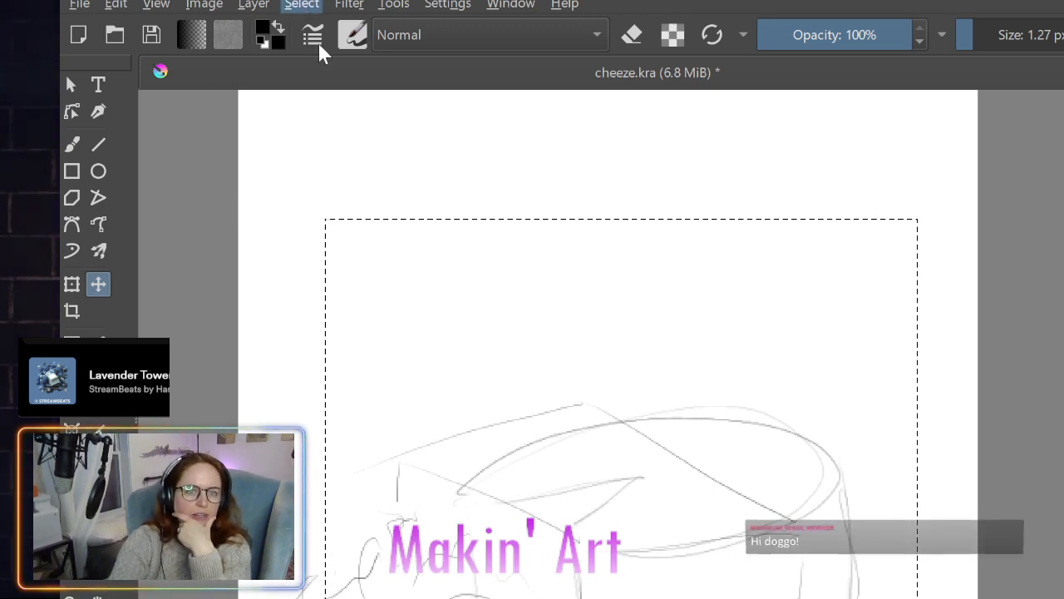
{"action": "key", "text": "ctrl+shift+a"}
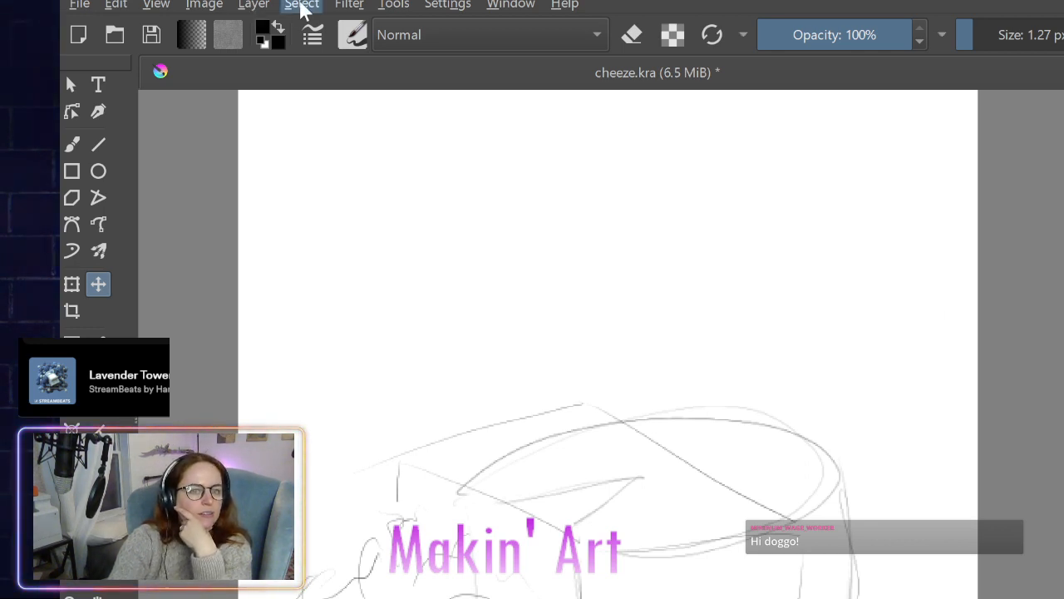
- Select the entire canvas containing the feta block sketch
{"action": "key", "text": "ctrl+a"}
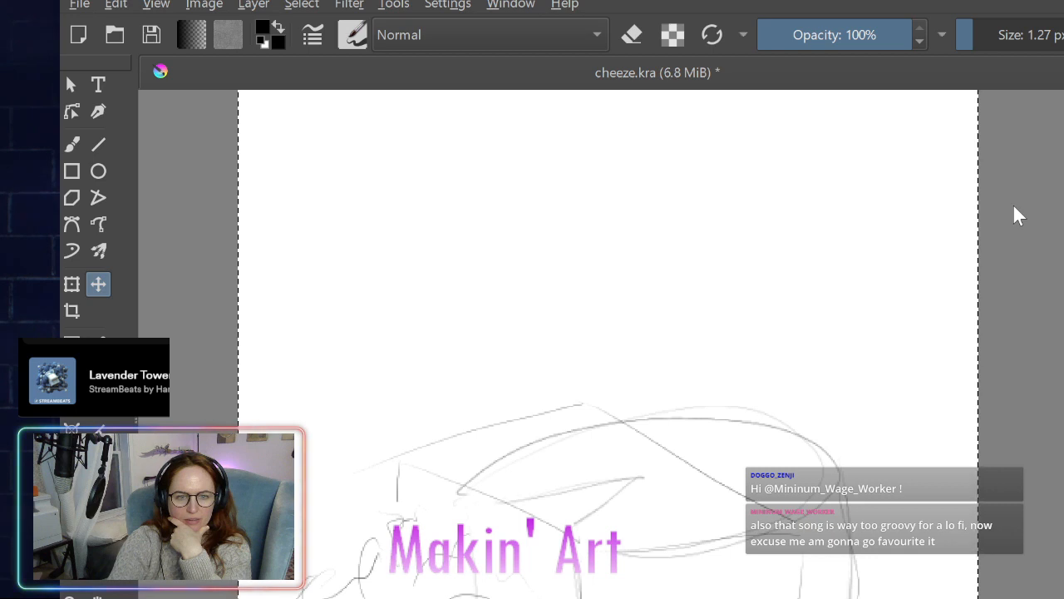
- Try shrinking the feta block sketch to less than a third of its size and moving it lower left, and undo these changes
{"action": "left_click", "coordinate": [1011, 249]}
{"action": "left_click_drag", "start_coordinate": [622, 363], "coordinate": [411, 466]}
{"action": "key", "text": "ctrl+z"}
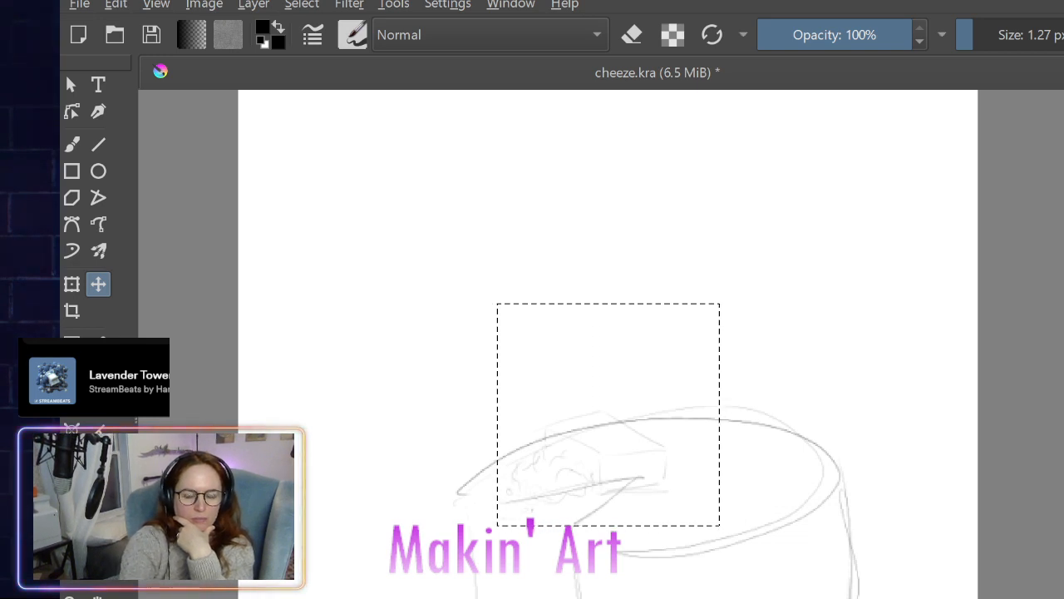
{"action": "key", "text": "ctrl+z"}
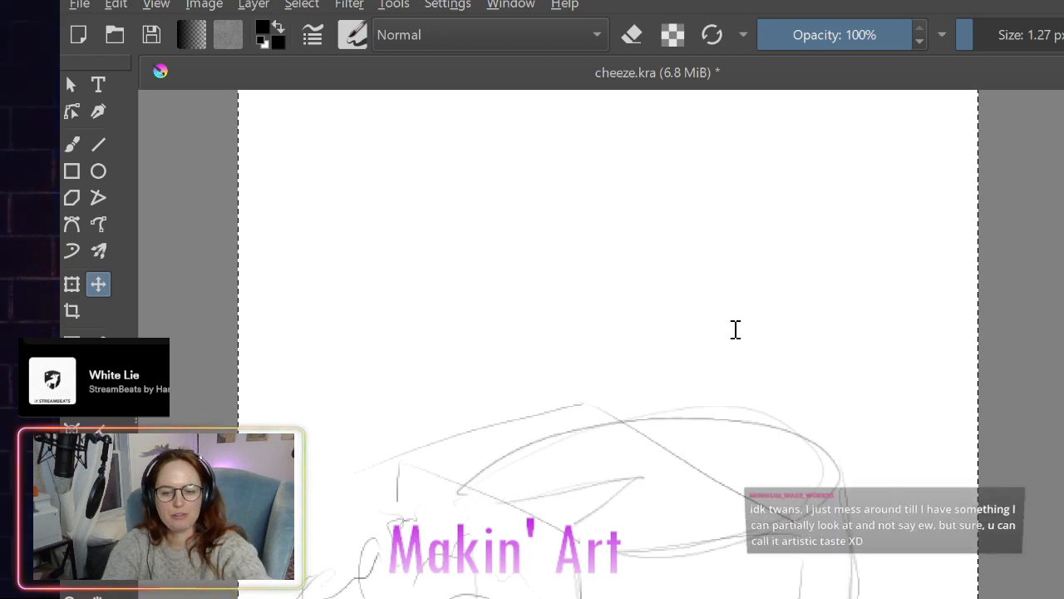
- Scale the feta block sketch to half size and move it to the lower left, against the cut side of the cheese wheel
{"action": "key", "text": "Return"}
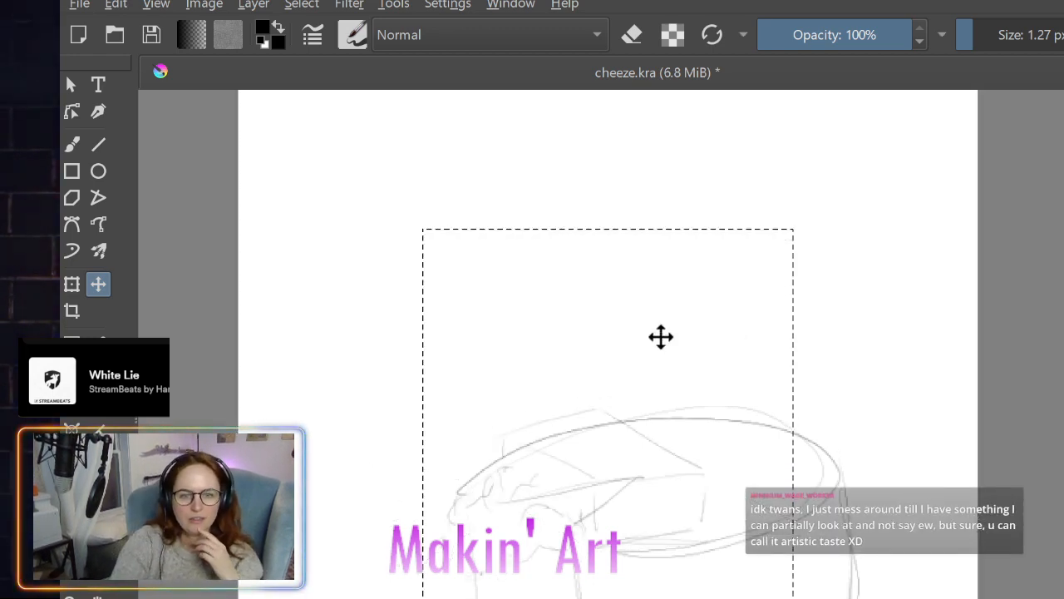
{"action": "mouse_move", "coordinate": [661, 337]}
{"action": "left_mouse_down"}
{"action": "mouse_move", "coordinate": [475, 444]}
{"action": "mouse_move", "coordinate": [505, 449]}
{"action": "left_mouse_up"}
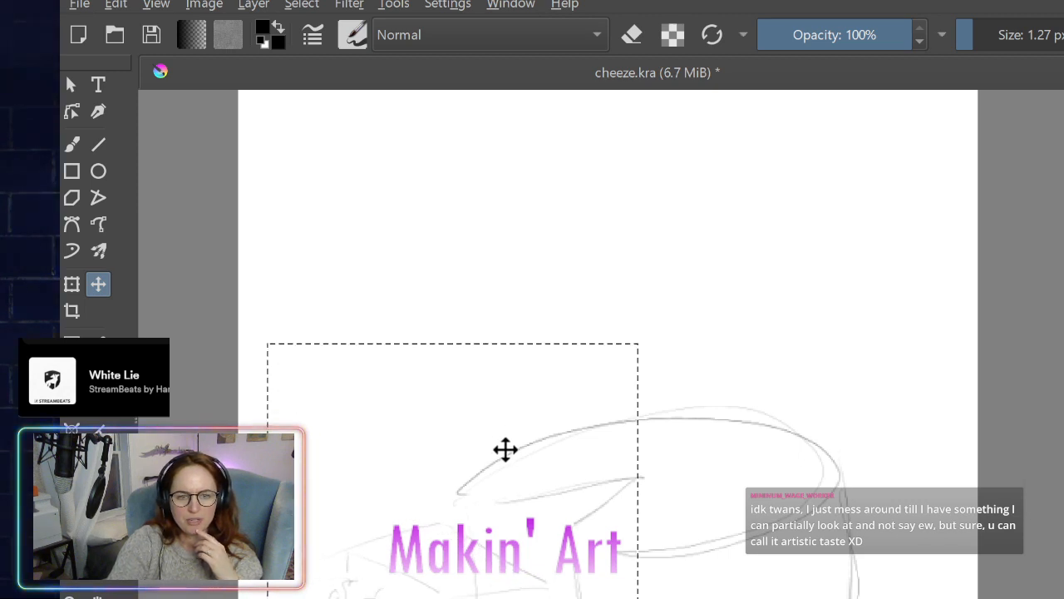
{"action": "mouse_move", "coordinate": [506, 434]}
{"action": "left_mouse_down"}
{"action": "mouse_move", "coordinate": [505, 403]}
{"action": "mouse_move", "coordinate": [515, 416]}
{"action": "mouse_move", "coordinate": [524, 394]}
{"action": "mouse_move", "coordinate": [511, 397]}
{"action": "mouse_move", "coordinate": [530, 421]}
{"action": "mouse_move", "coordinate": [513, 405]}
{"action": "left_mouse_up"}
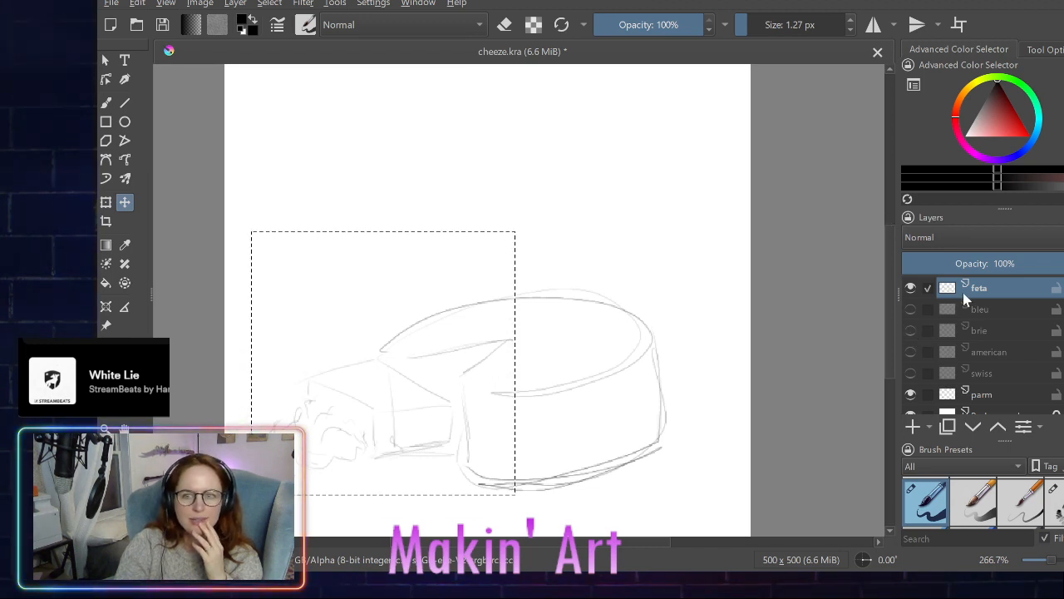
- Show the bleu layer, make it the only active layer, and try its cheese sketches in several positions around the cheese wheel
{"action": "left_click", "coordinate": [910, 309]}
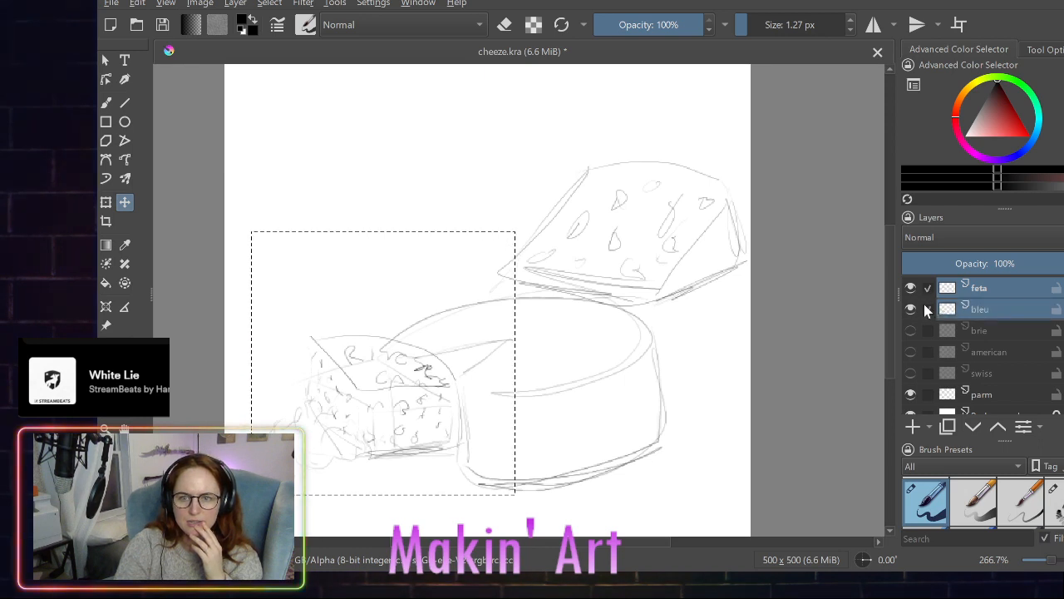
{"action": "left_click", "coordinate": [928, 309]}
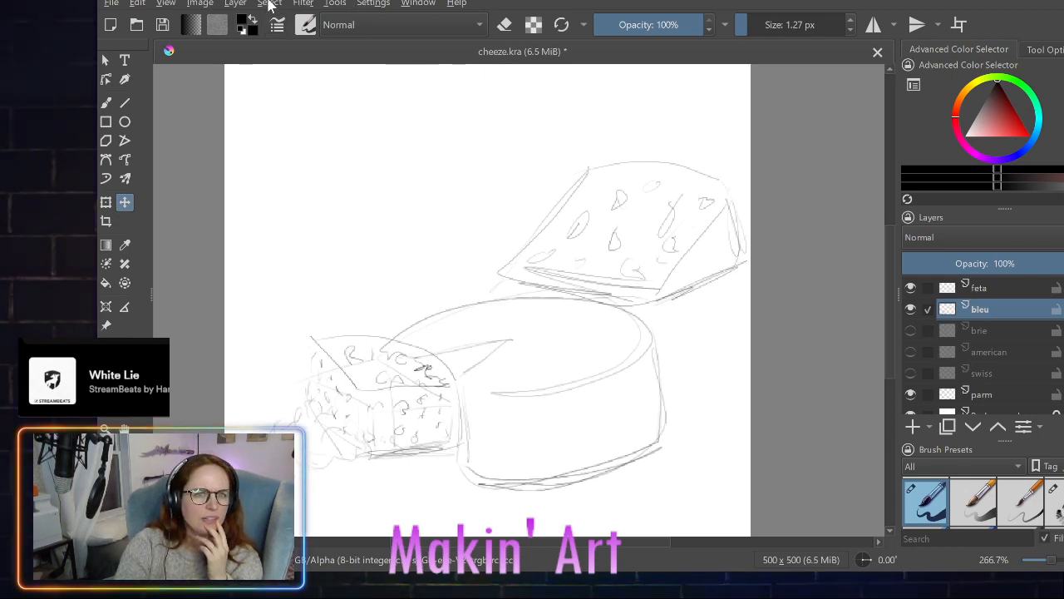
{"action": "key", "text": "ctrl+a"}
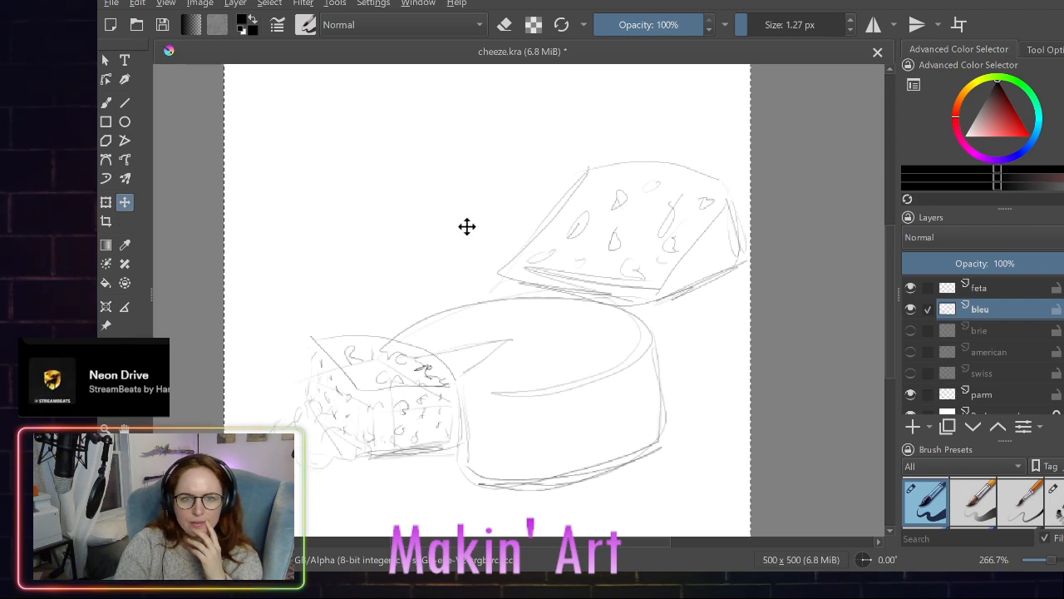
{"action": "mouse_move", "coordinate": [467, 226]}
{"action": "left_mouse_down"}
{"action": "mouse_move", "coordinate": [521, 102]}
{"action": "mouse_move", "coordinate": [392, 136]}
{"action": "mouse_move", "coordinate": [427, 123]}
{"action": "mouse_move", "coordinate": [404, 119]}
{"action": "mouse_move", "coordinate": [436, 135]}
{"action": "mouse_move", "coordinate": [427, 131]}
{"action": "left_mouse_up"}
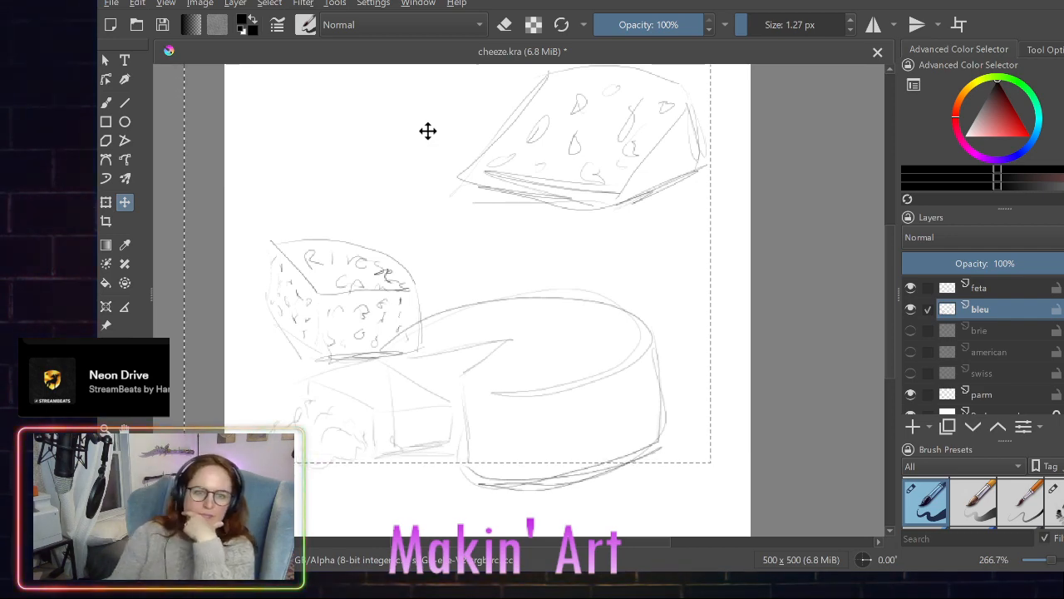
{"action": "left_click_drag", "start_coordinate": [427, 131], "coordinate": [684, 42]}
{"action": "left_click_drag", "start_coordinate": [633, 135], "coordinate": [674, 309]}
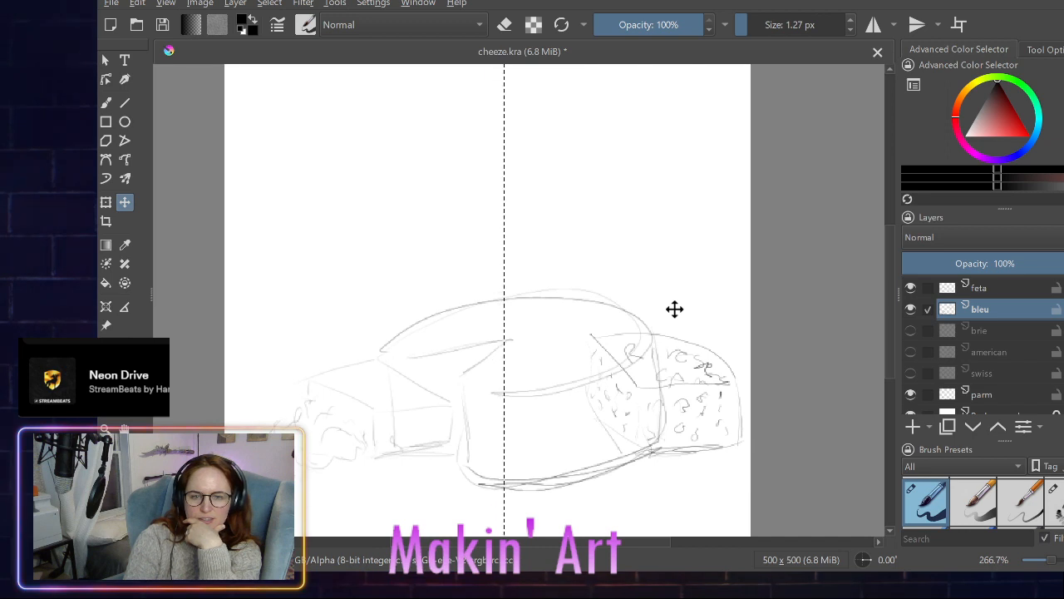
{"action": "mouse_move", "coordinate": [674, 309]}
{"action": "left_mouse_down"}
{"action": "mouse_move", "coordinate": [674, 275]}
{"action": "mouse_move", "coordinate": [463, 255]}
{"action": "mouse_move", "coordinate": [449, 435]}
{"action": "mouse_move", "coordinate": [420, 455]}
{"action": "left_mouse_up"}
{"action": "mouse_move", "coordinate": [538, 350]}
{"action": "left_mouse_down"}
{"action": "mouse_move", "coordinate": [715, 261]}
{"action": "mouse_move", "coordinate": [672, 310]}
{"action": "mouse_move", "coordinate": [493, 143]}
{"action": "mouse_move", "coordinate": [615, 242]}
{"action": "mouse_move", "coordinate": [508, 128]}
{"action": "mouse_move", "coordinate": [368, 318]}
{"action": "mouse_move", "coordinate": [368, 299]}
{"action": "left_mouse_up"}
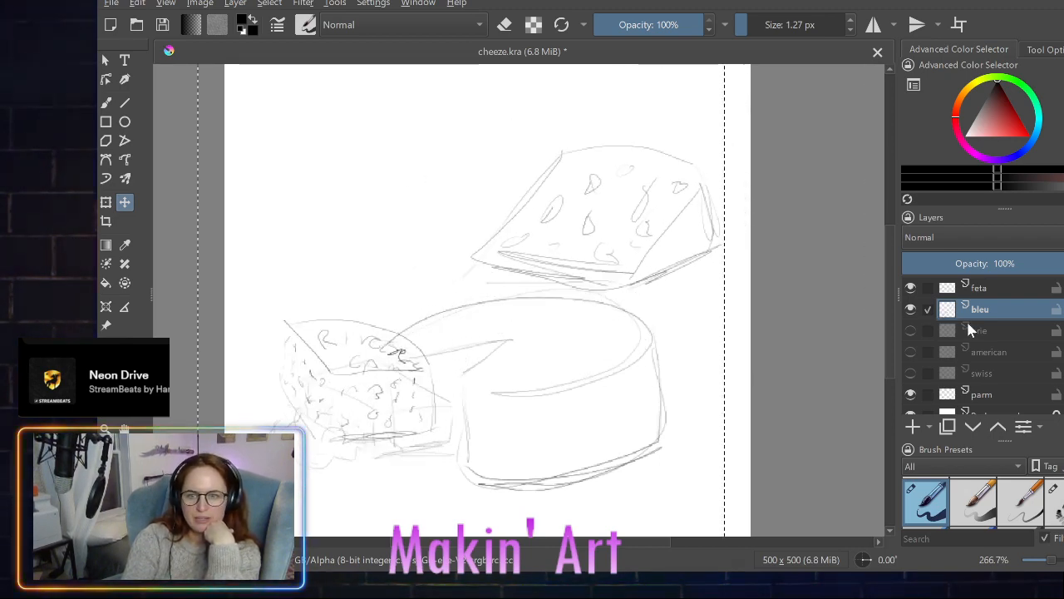
- Show the brie layer, hide the bleu, feta and parm layers, and clear the selection
{"action": "left_click", "coordinate": [911, 330]}
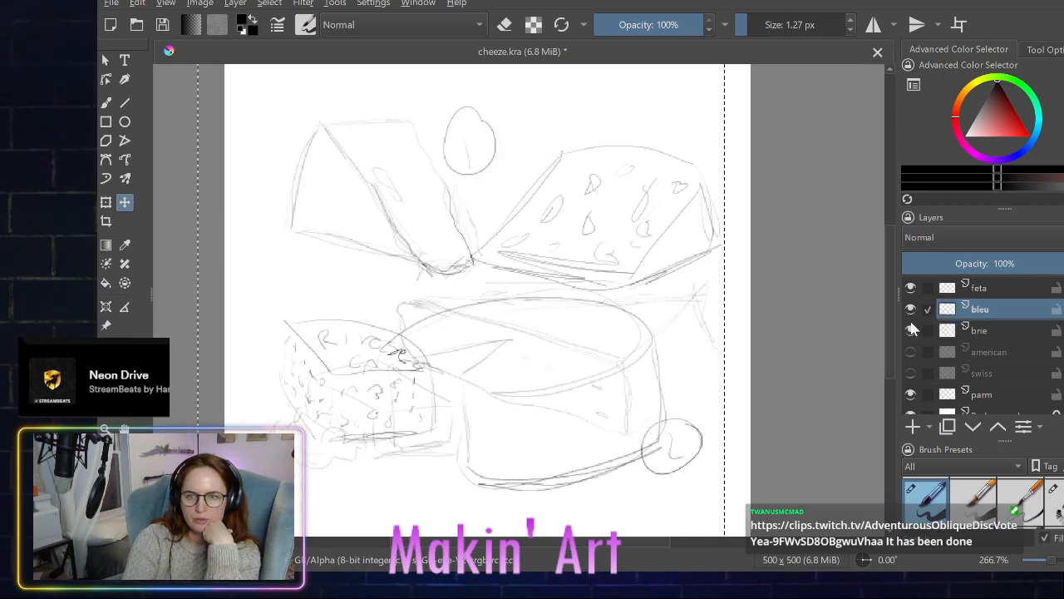
{"action": "left_click", "coordinate": [911, 308]}
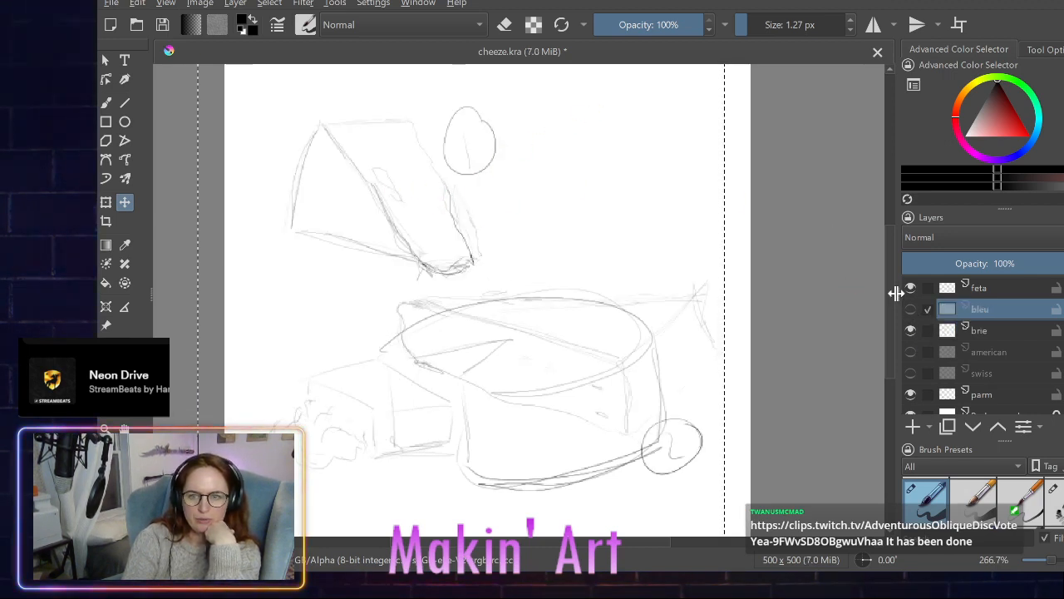
{"action": "left_click", "coordinate": [911, 288]}
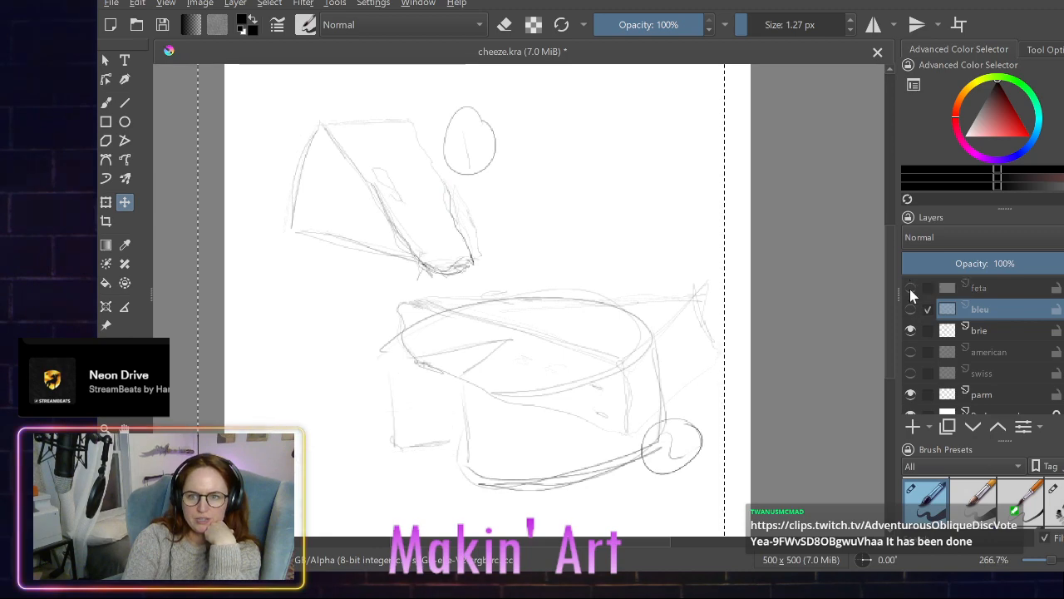
{"action": "scroll", "coordinate": [909, 398], "scroll_direction": "down", "scroll_amount": 1}
{"action": "left_click", "coordinate": [911, 381]}
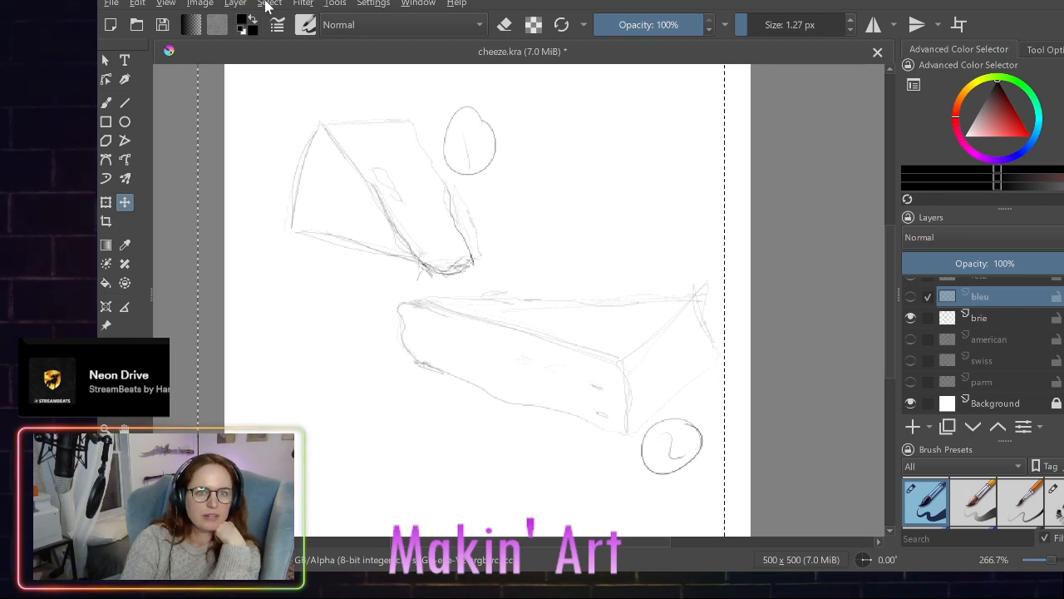
{"action": "key", "text": "ctrl+shift+a"}
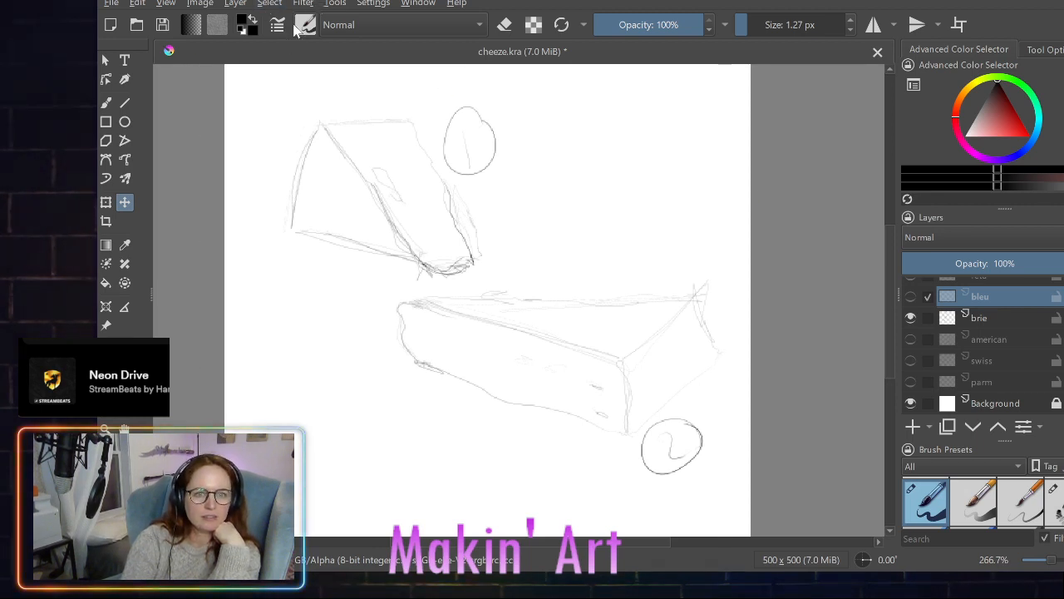
- Move the brie sketches lower right so that wedge 1 overlaps the cheese wheel's right side, with the parm layer shown again
{"action": "left_click", "coordinate": [935, 318]}
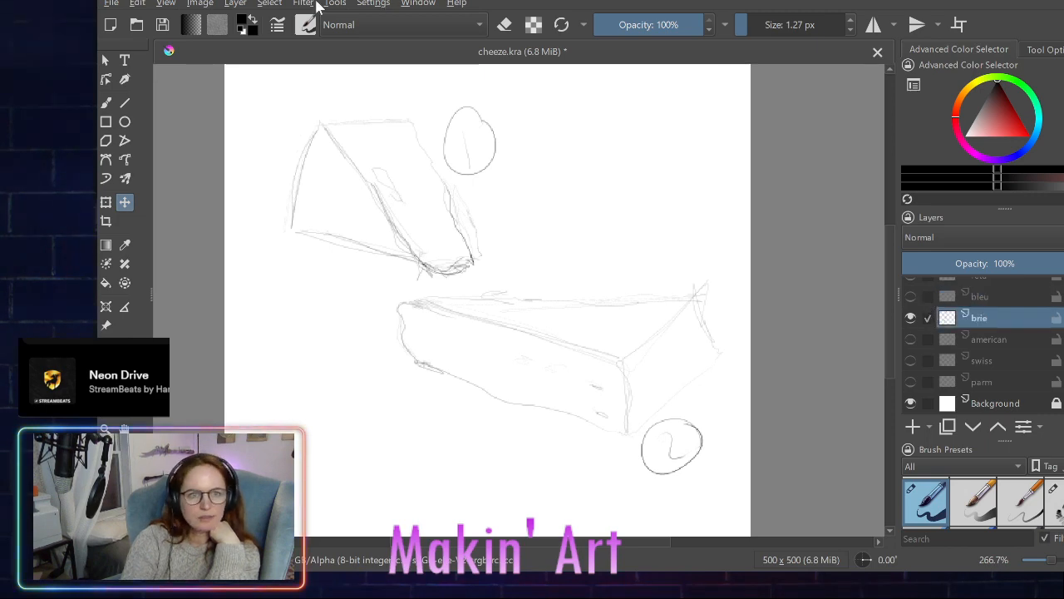
{"action": "key", "text": "ctrl+a"}
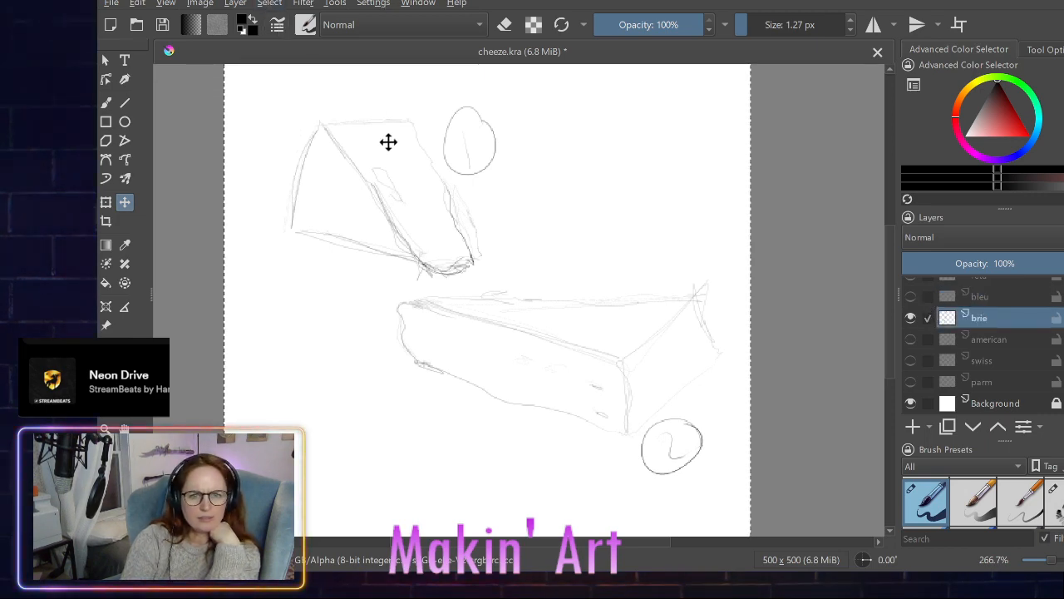
{"action": "mouse_move", "coordinate": [386, 142]}
{"action": "left_mouse_down"}
{"action": "mouse_move", "coordinate": [517, 231]}
{"action": "mouse_move", "coordinate": [663, 363]}
{"action": "left_mouse_up"}
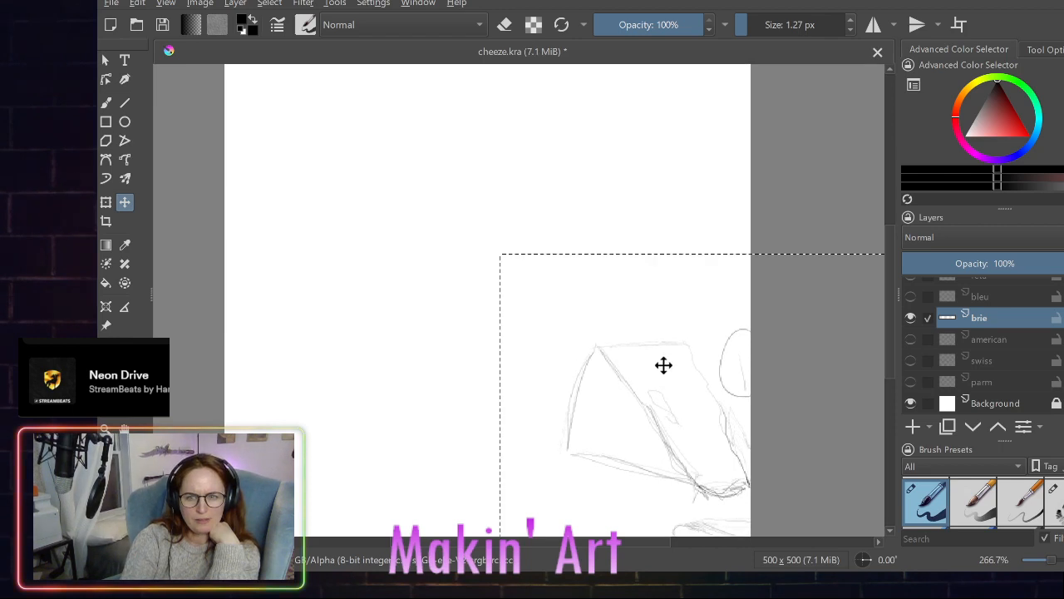
{"action": "left_click", "coordinate": [911, 381]}
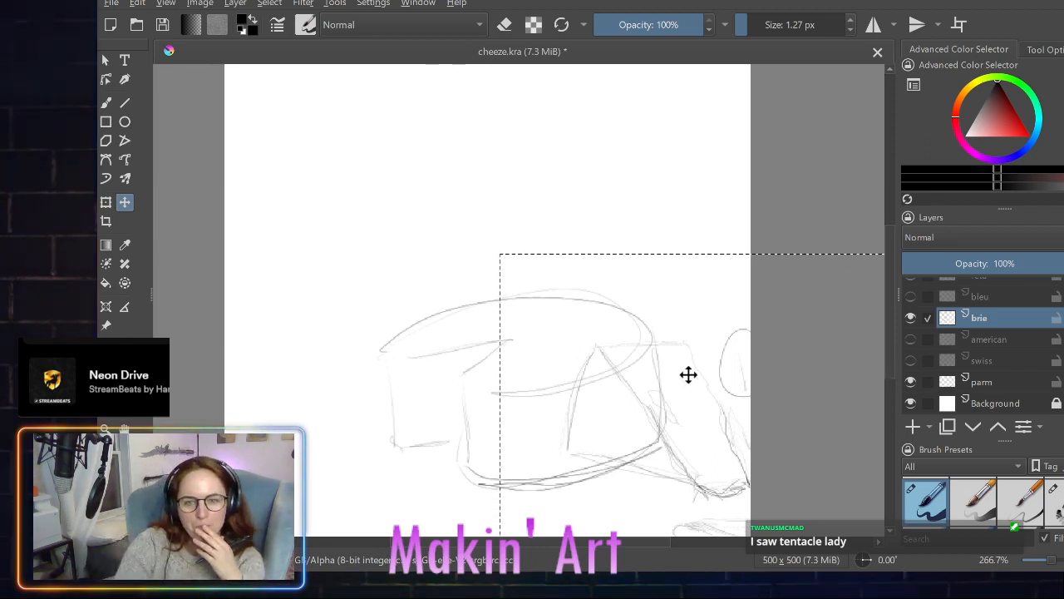
{"action": "mouse_move", "coordinate": [690, 374]}
{"action": "left_mouse_down"}
{"action": "mouse_move", "coordinate": [623, 297]}
{"action": "mouse_move", "coordinate": [571, 171]}
{"action": "mouse_move", "coordinate": [527, 183]}
{"action": "mouse_move", "coordinate": [453, 146]}
{"action": "mouse_move", "coordinate": [475, 159]}
{"action": "mouse_move", "coordinate": [458, 157]}
{"action": "mouse_move", "coordinate": [482, 185]}
{"action": "mouse_move", "coordinate": [451, 172]}
{"action": "mouse_move", "coordinate": [703, 287]}
{"action": "mouse_move", "coordinate": [739, 430]}
{"action": "mouse_move", "coordinate": [541, 236]}
{"action": "mouse_move", "coordinate": [694, 306]}
{"action": "mouse_move", "coordinate": [756, 397]}
{"action": "mouse_move", "coordinate": [777, 489]}
{"action": "mouse_move", "coordinate": [774, 430]}
{"action": "left_mouse_up"}
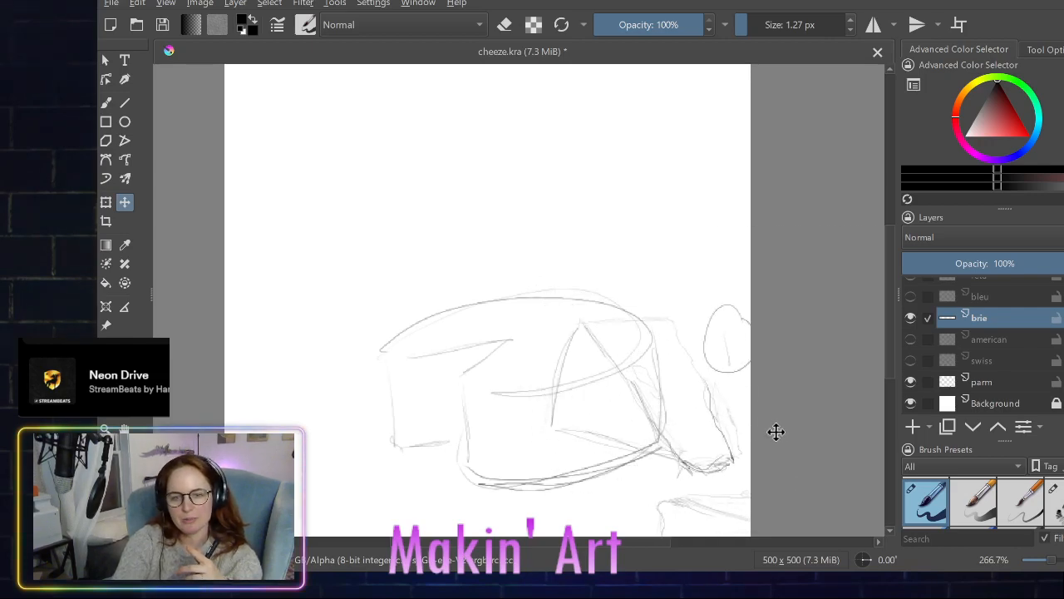
{"action": "mouse_move", "coordinate": [658, 419]}
{"action": "left_mouse_down"}
{"action": "mouse_move", "coordinate": [693, 424]}
{"action": "mouse_move", "coordinate": [672, 423]}
{"action": "left_mouse_up"}
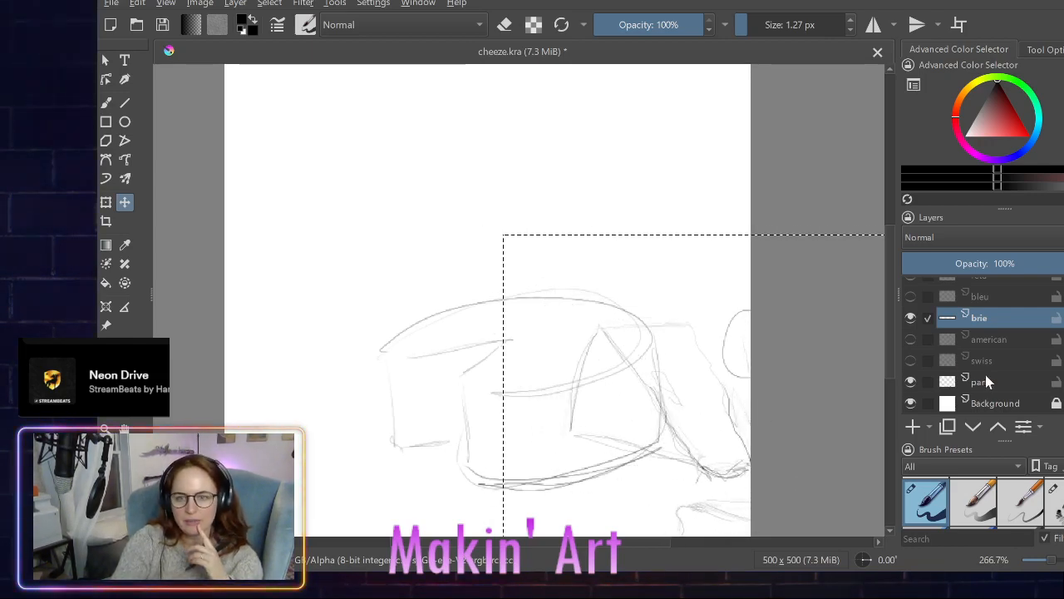
- Make parm the only active layer, clear the selection, and shift the whole cheese wheel slightly to the left
{"action": "left_click", "coordinate": [923, 384]}
{"action": "left_click", "coordinate": [924, 318]}
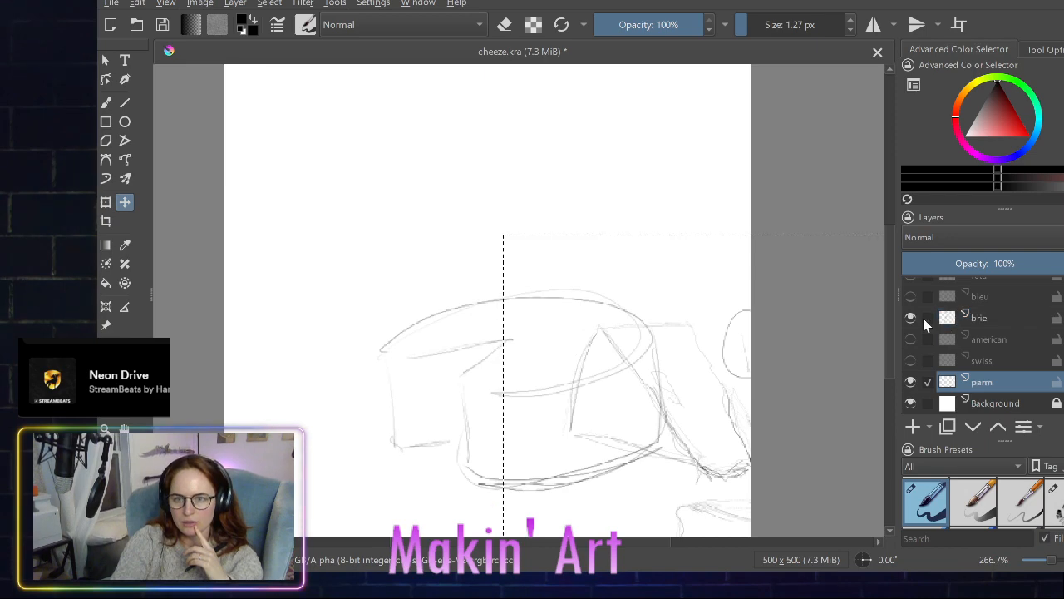
{"action": "mouse_move", "coordinate": [466, 347]}
{"action": "left_mouse_down"}
{"action": "mouse_move", "coordinate": [427, 344]}
{"action": "mouse_move", "coordinate": [450, 347]}
{"action": "left_mouse_up"}
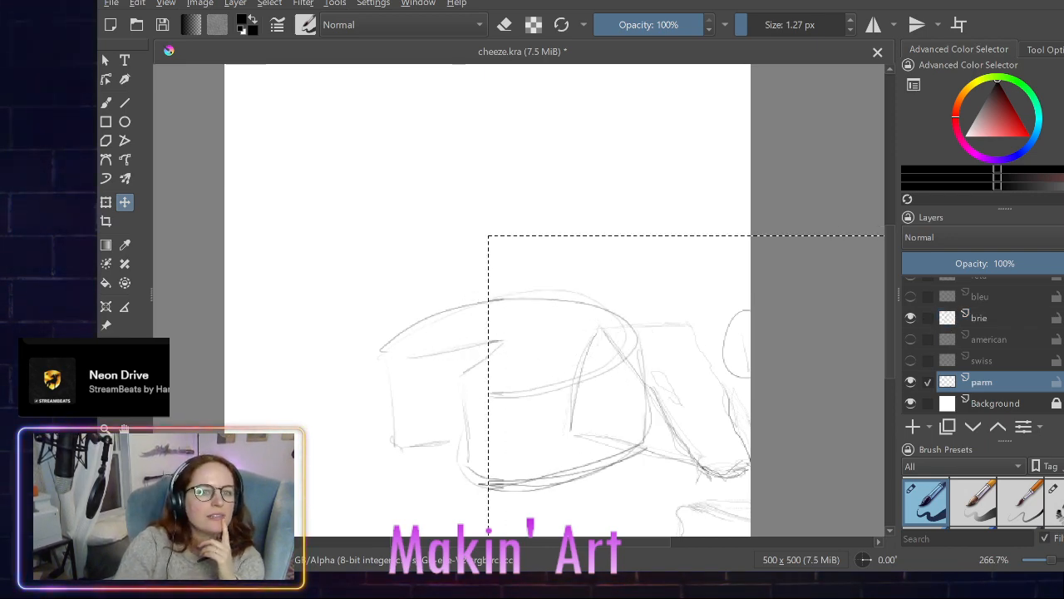
{"action": "key", "text": "ctrl+z"}
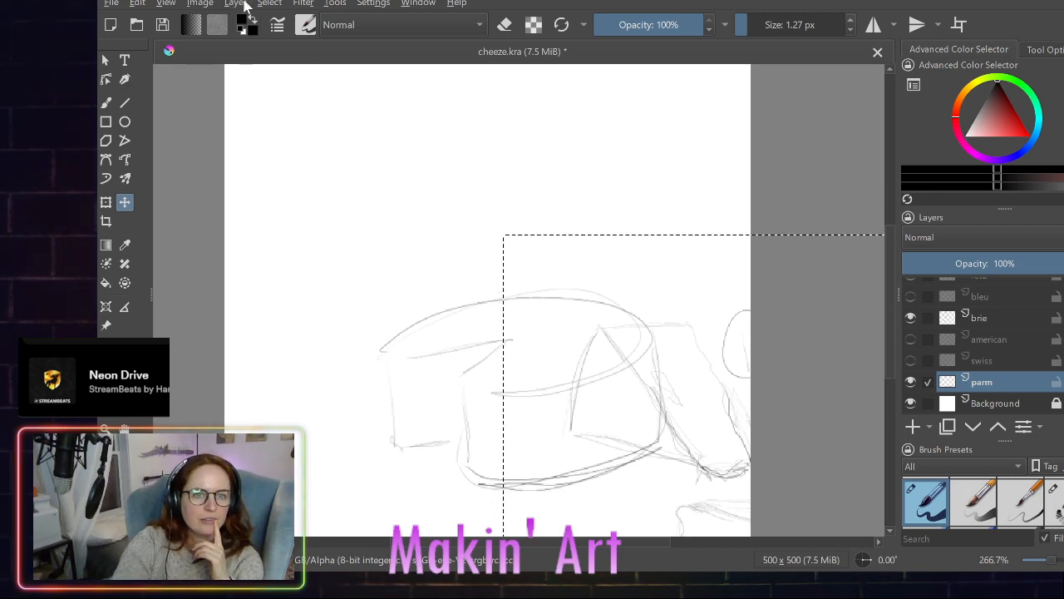
{"action": "left_click", "coordinate": [267, 5]}
{"action": "left_click", "coordinate": [277, 36]}
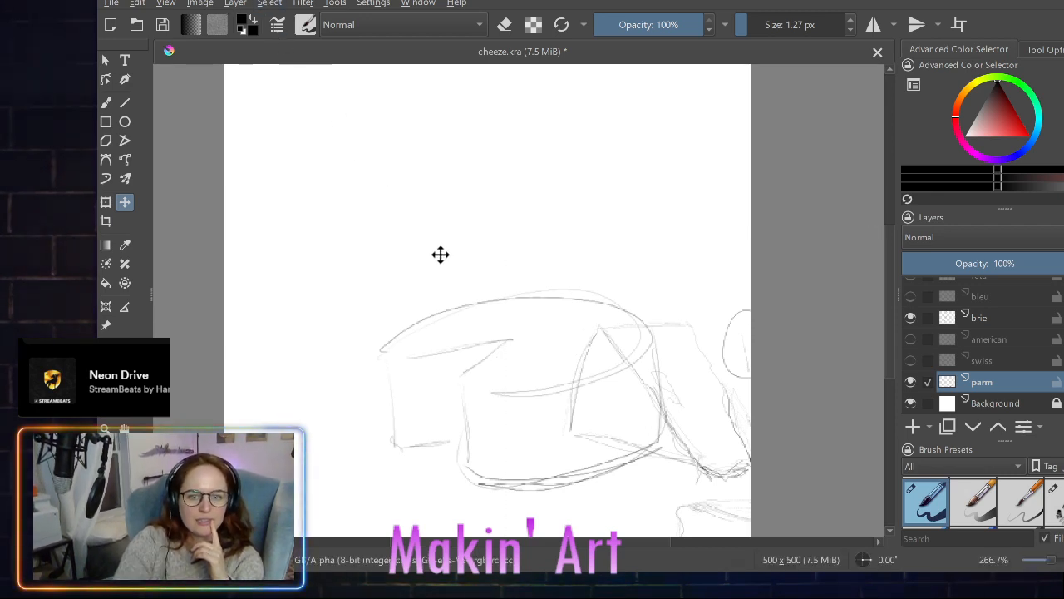
{"action": "mouse_move", "coordinate": [511, 344]}
{"action": "left_mouse_down"}
{"action": "mouse_move", "coordinate": [461, 357]}
{"action": "mouse_move", "coordinate": [472, 352]}
{"action": "left_mouse_up"}
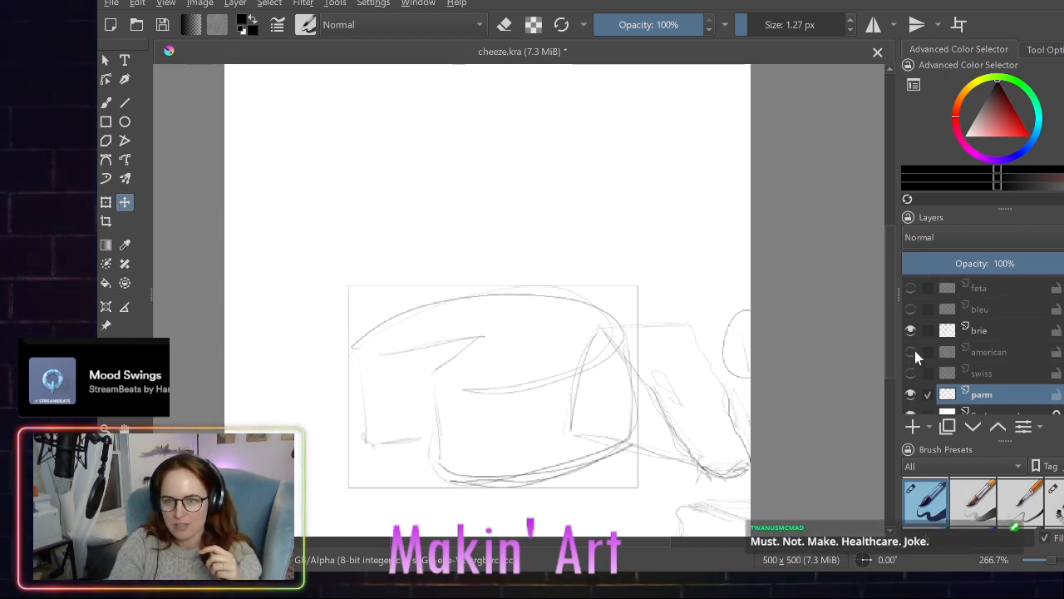
- Show the feta layer, make it the only active layer, and move the feta block left and slightly up beside the cheese wheel
{"action": "left_click", "coordinate": [909, 289]}
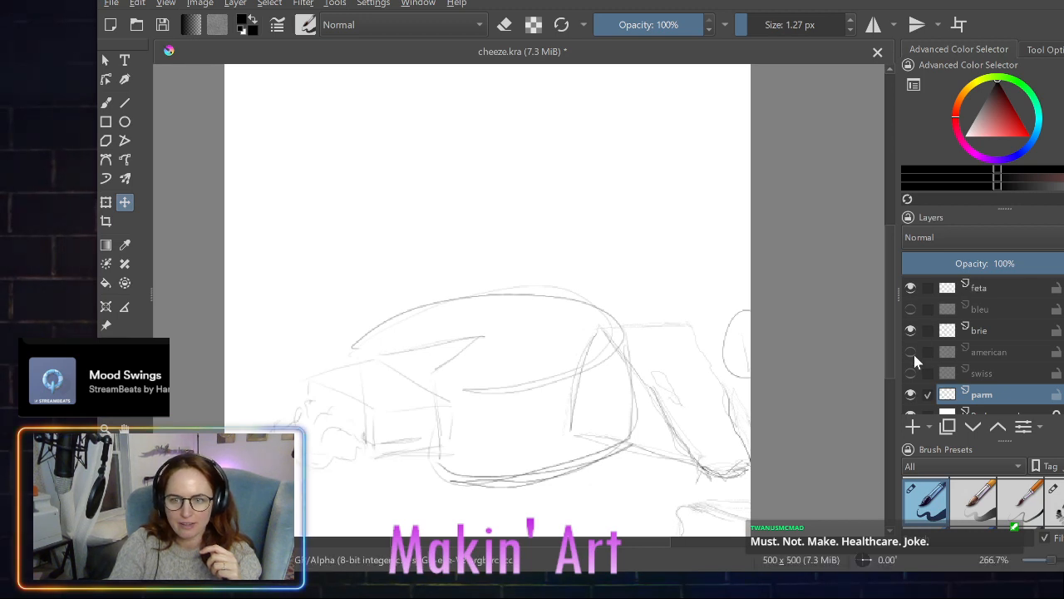
{"action": "left_click", "coordinate": [929, 288]}
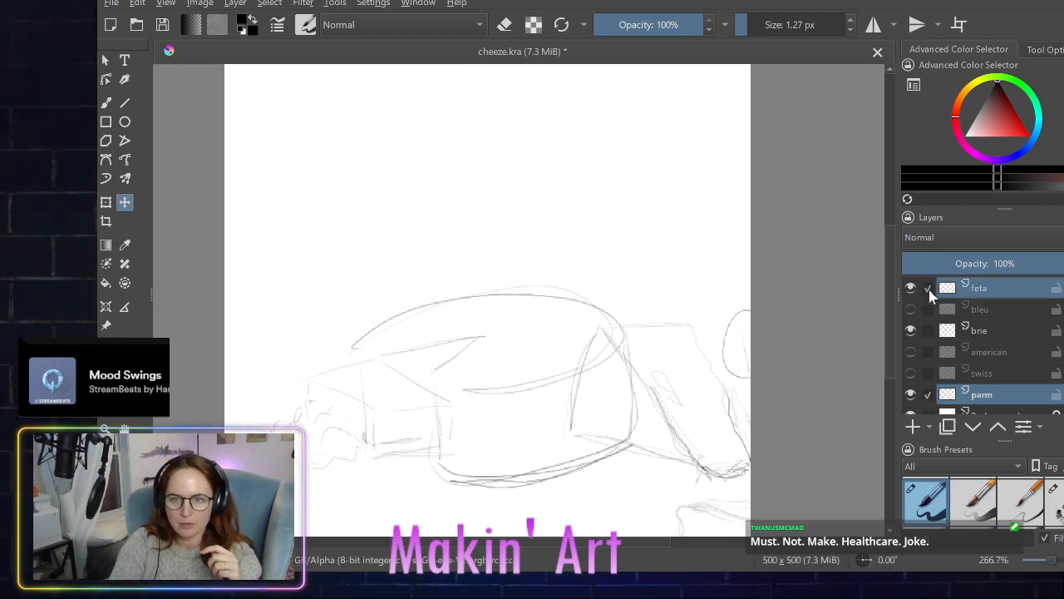
{"action": "mouse_move", "coordinate": [354, 404]}
{"action": "left_mouse_down"}
{"action": "mouse_move", "coordinate": [330, 399]}
{"action": "mouse_move", "coordinate": [358, 408]}
{"action": "left_mouse_up"}
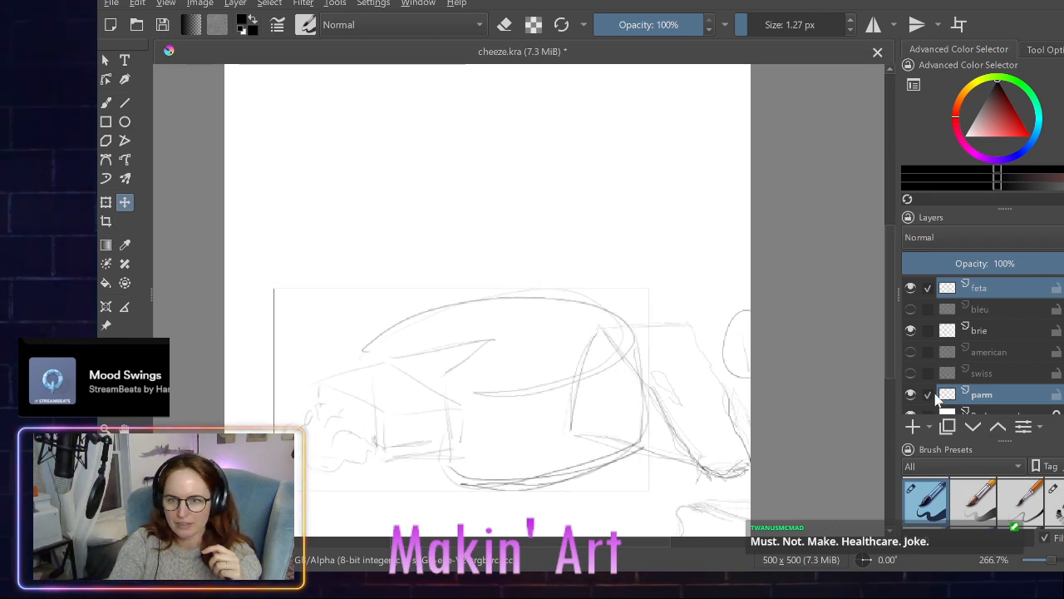
{"action": "key", "text": "ctrl+z"}
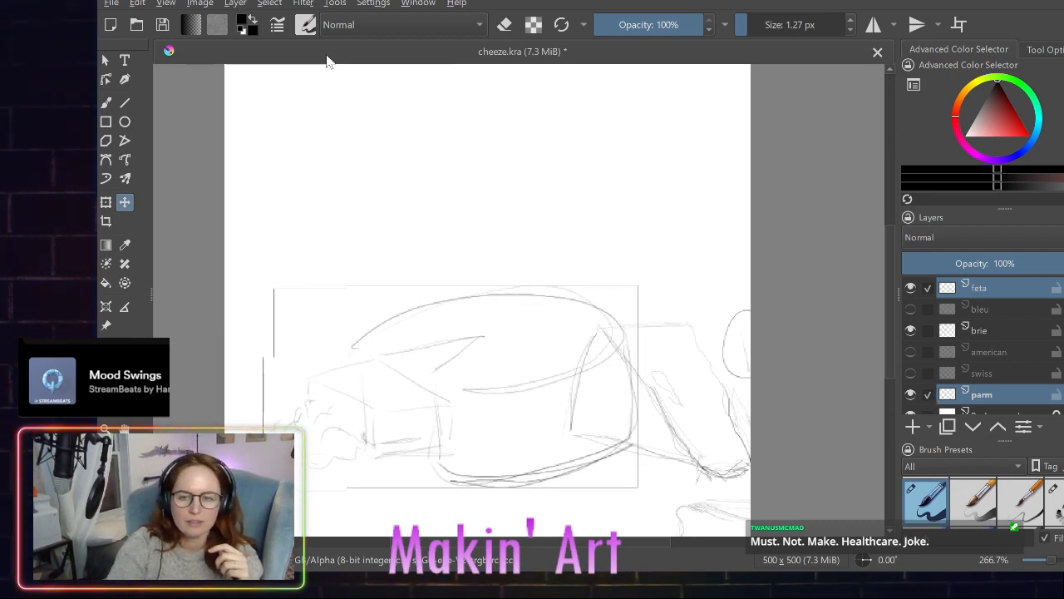
{"action": "left_click", "coordinate": [929, 394]}
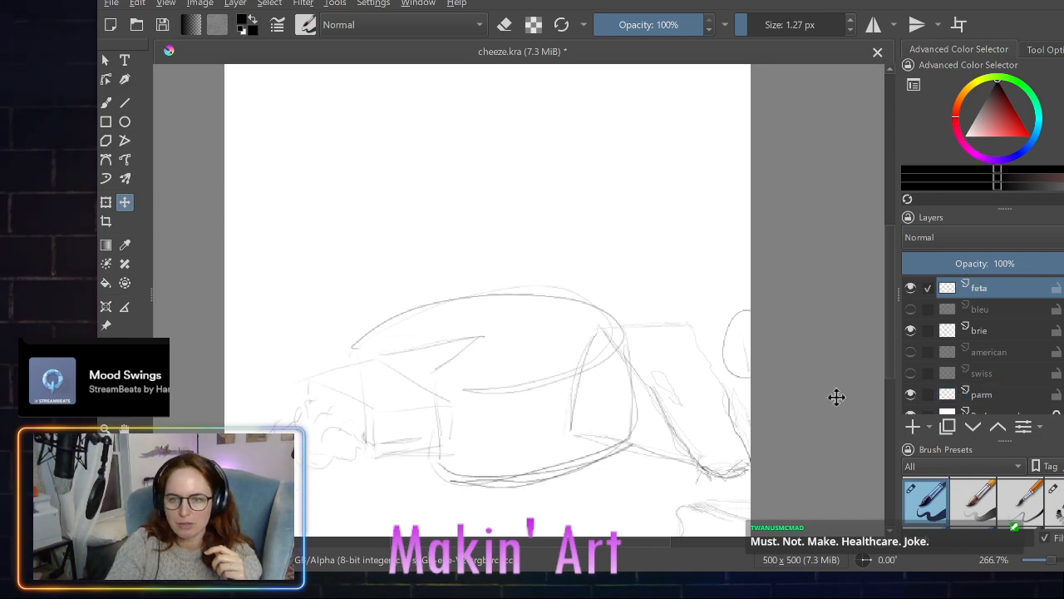
{"action": "left_click_drag", "start_coordinate": [335, 397], "coordinate": [310, 399]}
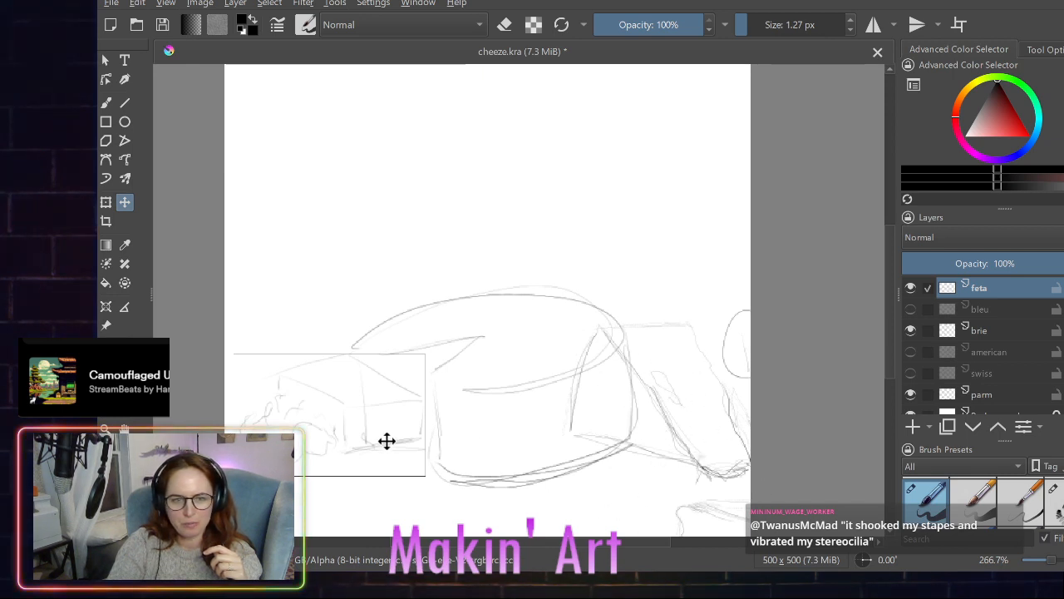
{"action": "left_click_drag", "start_coordinate": [492, 363], "coordinate": [484, 352]}
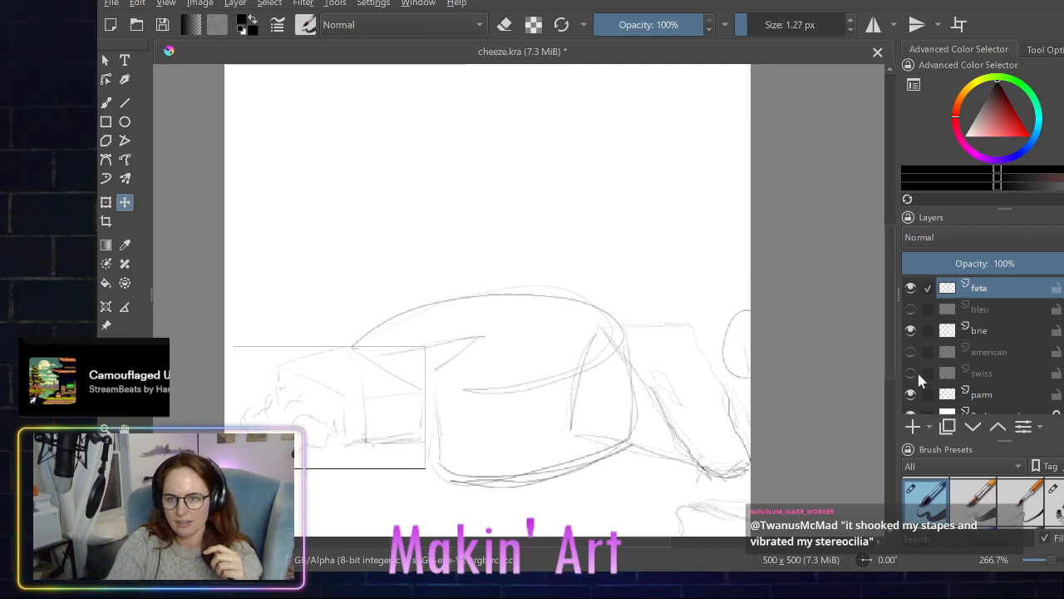
- Make parm the only active layer and move the cheese wheel slightly down so its base sits below the feta block
{"action": "left_click", "coordinate": [927, 394]}
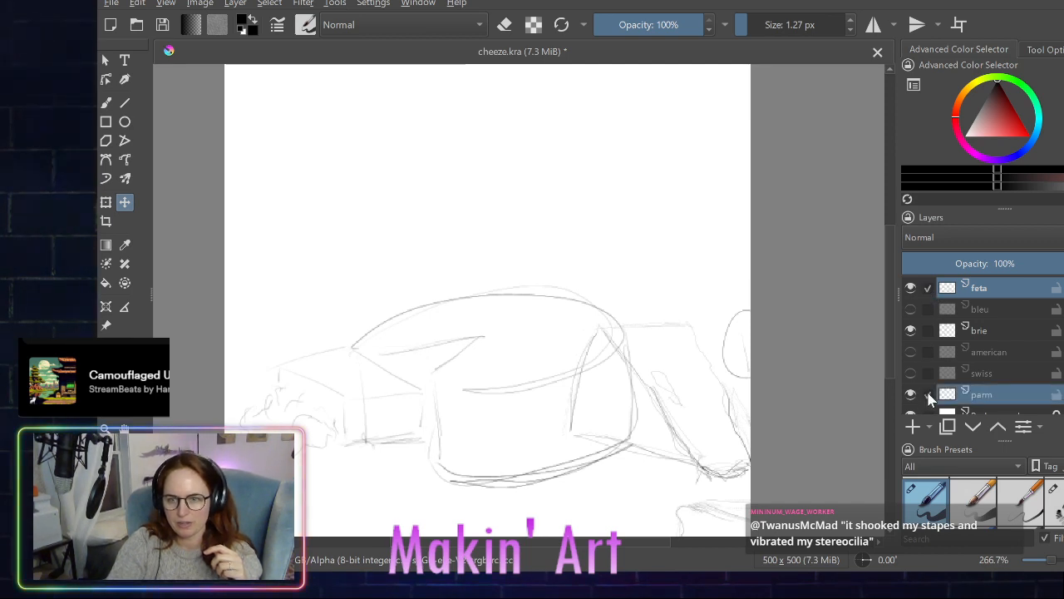
{"action": "left_click", "coordinate": [926, 283], "text": "ctrl"}
{"action": "left_click_drag", "start_coordinate": [482, 376], "coordinate": [475, 383]}
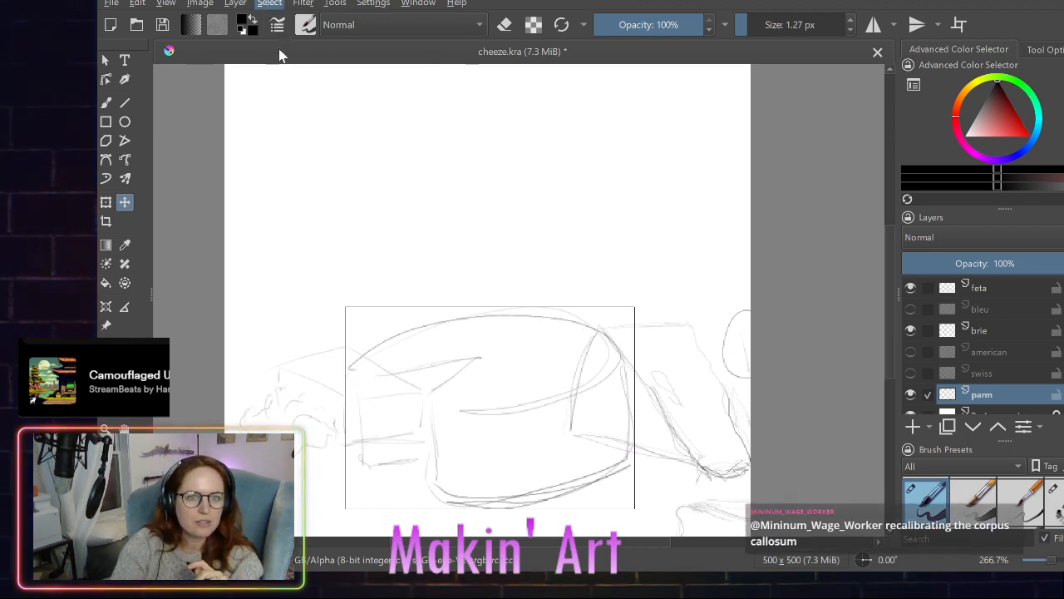
{"action": "left_click", "coordinate": [193, 241]}
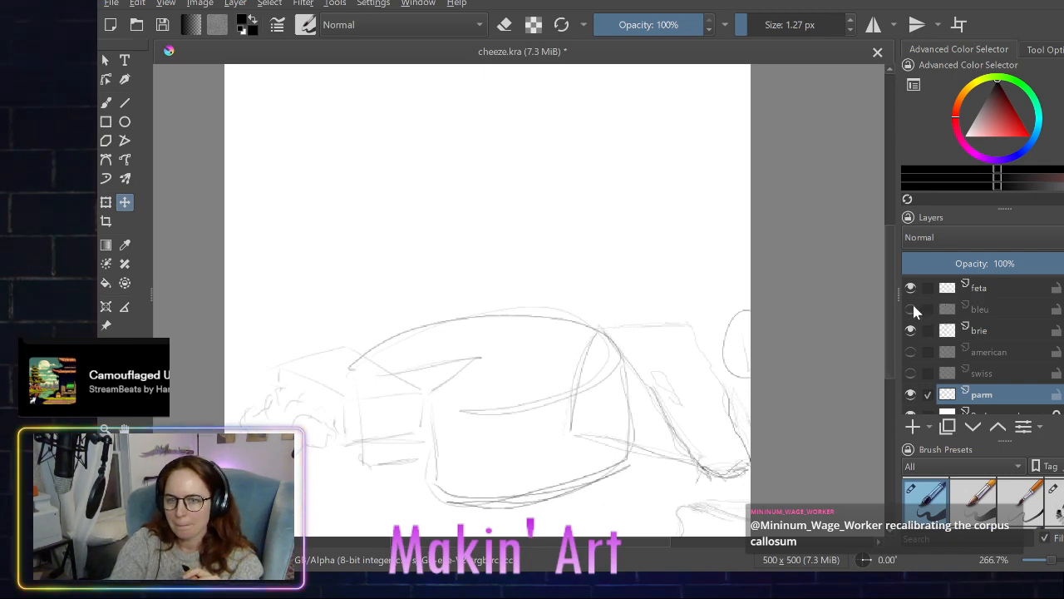
- Show the bleu layer, make it the only active layer, and move its sketches up and to the right above the wheel
{"action": "left_click", "coordinate": [911, 308]}
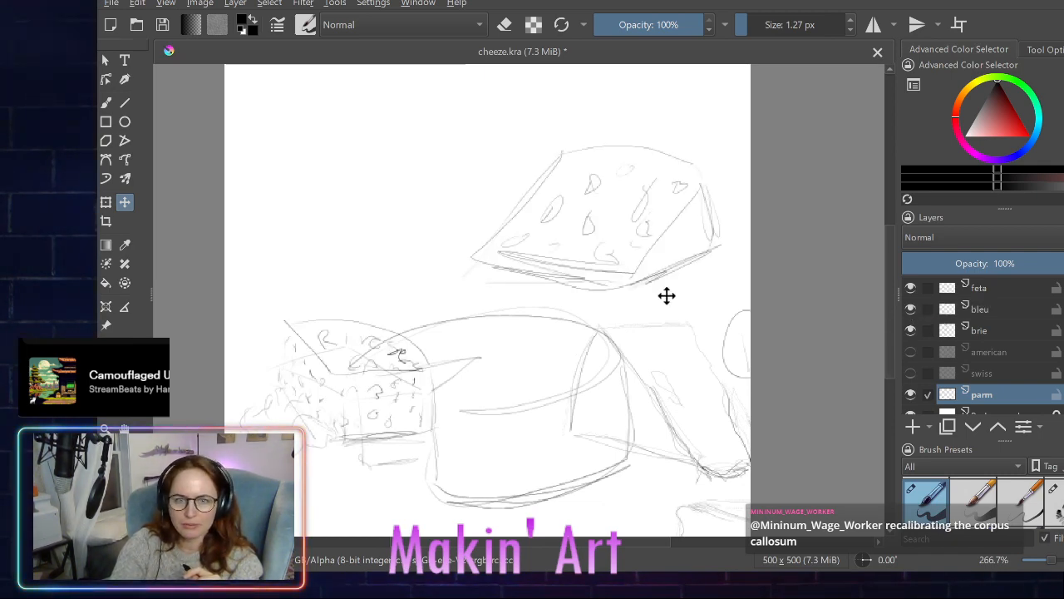
{"action": "left_click", "coordinate": [594, 243]}
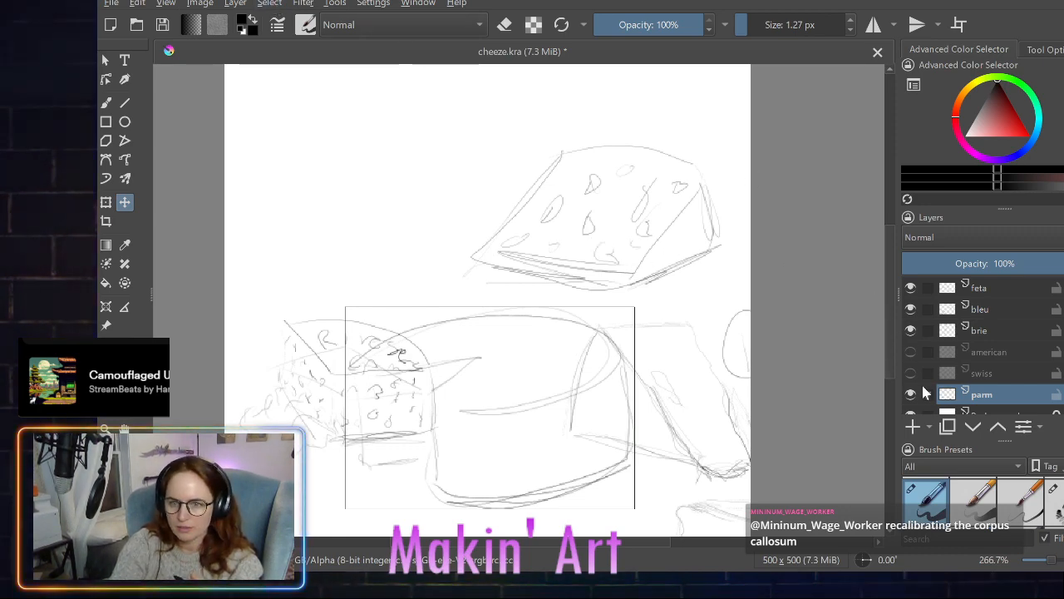
{"action": "left_click", "coordinate": [925, 310]}
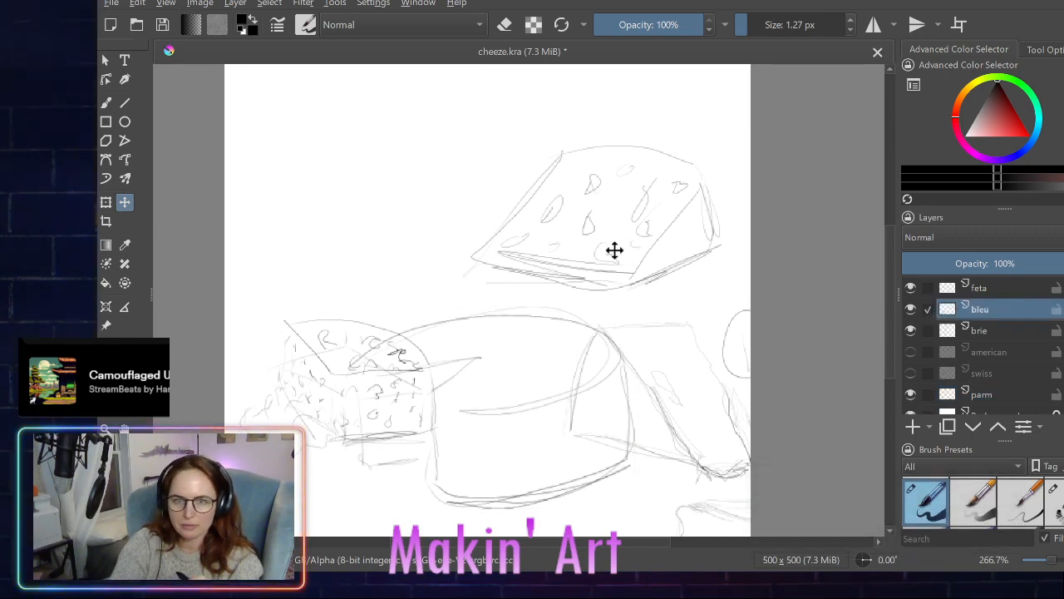
{"action": "mouse_move", "coordinate": [614, 251]}
{"action": "left_mouse_down"}
{"action": "mouse_move", "coordinate": [601, 247]}
{"action": "mouse_move", "coordinate": [704, 150]}
{"action": "mouse_move", "coordinate": [746, 147]}
{"action": "mouse_move", "coordinate": [796, 197]}
{"action": "mouse_move", "coordinate": [654, 162]}
{"action": "mouse_move", "coordinate": [645, 196]}
{"action": "mouse_move", "coordinate": [716, 210]}
{"action": "mouse_move", "coordinate": [709, 202]}
{"action": "mouse_move", "coordinate": [764, 205]}
{"action": "mouse_move", "coordinate": [728, 199]}
{"action": "mouse_move", "coordinate": [798, 175]}
{"action": "mouse_move", "coordinate": [782, 173]}
{"action": "left_mouse_up"}
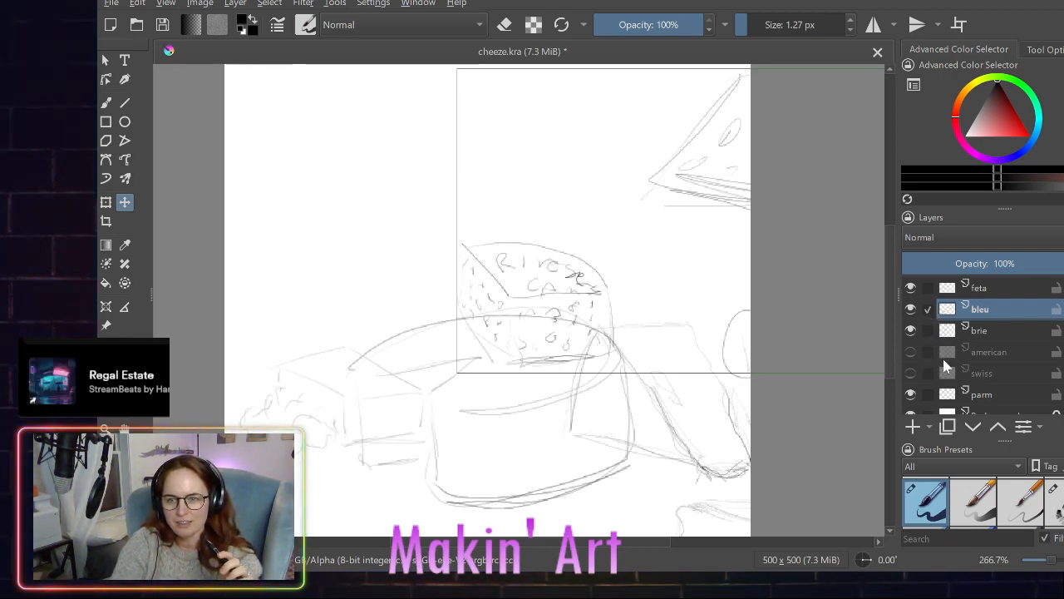
- Make swiss the only active layer, show it, and move the swiss wedge up and left above the cheese wheel
{"action": "left_click", "coordinate": [926, 374]}
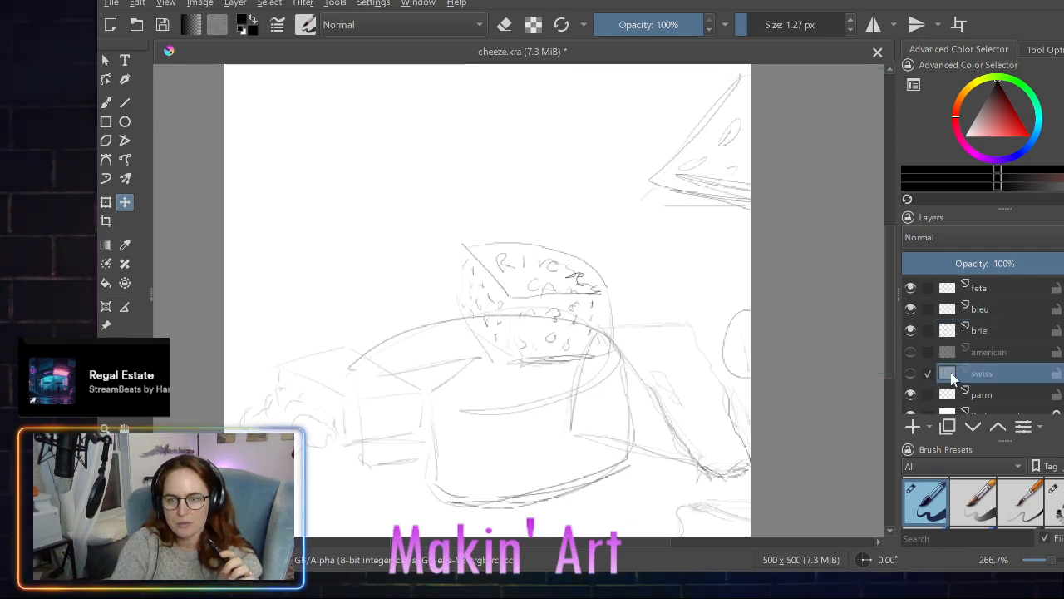
{"action": "left_click", "coordinate": [912, 374]}
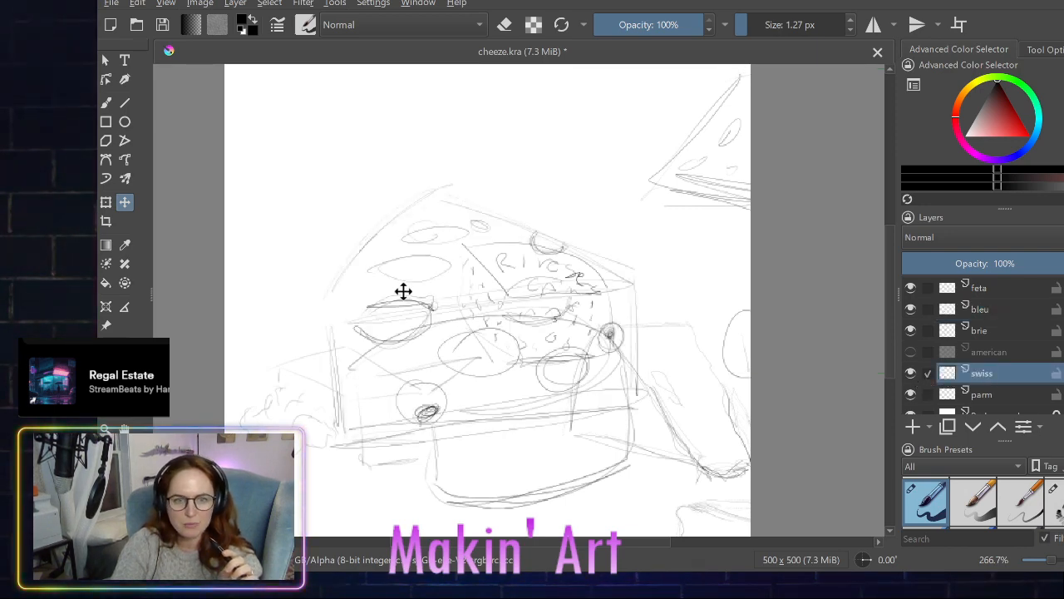
{"action": "mouse_move", "coordinate": [402, 292]}
{"action": "left_mouse_down"}
{"action": "mouse_move", "coordinate": [385, 337]}
{"action": "mouse_move", "coordinate": [316, 207]}
{"action": "mouse_move", "coordinate": [443, 217]}
{"action": "mouse_move", "coordinate": [430, 202]}
{"action": "mouse_move", "coordinate": [428, 235]}
{"action": "mouse_move", "coordinate": [394, 236]}
{"action": "mouse_move", "coordinate": [361, 286]}
{"action": "mouse_move", "coordinate": [490, 301]}
{"action": "mouse_move", "coordinate": [375, 238]}
{"action": "left_mouse_up"}
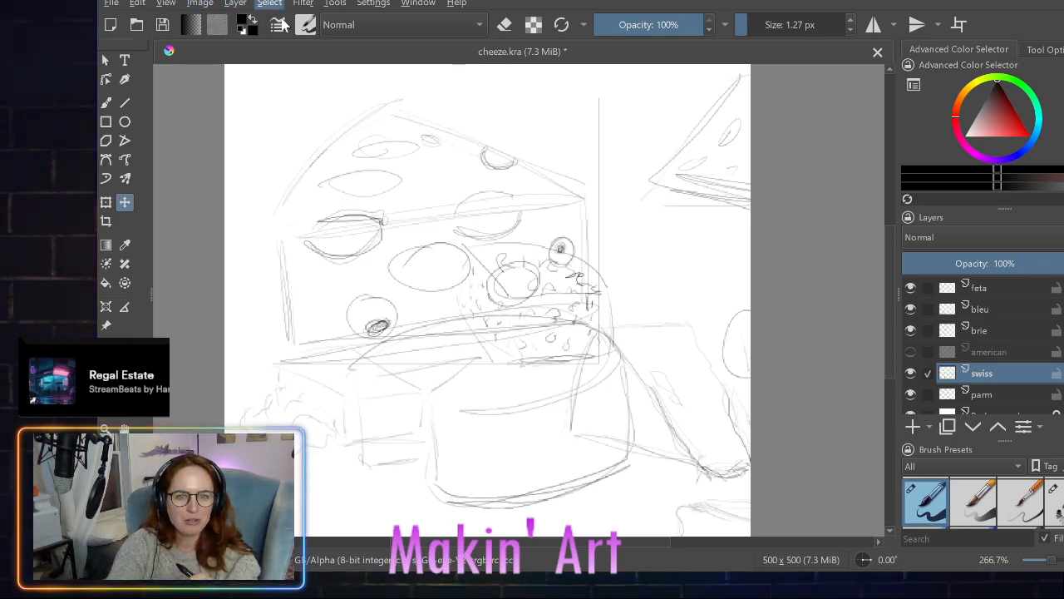
- Try shrinking the swiss wedge to about half size and repositioning it above the wheel, undo this, and clear the selection
{"action": "key", "text": "ctrl+a"}
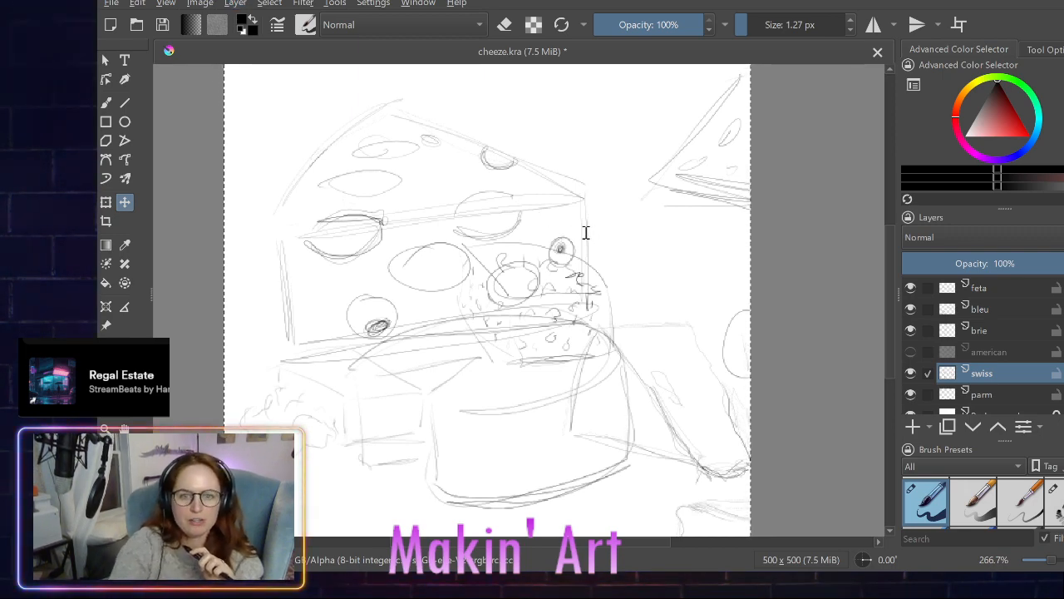
{"action": "key", "text": "Return"}
{"action": "mouse_move", "coordinate": [443, 261]}
{"action": "left_mouse_down"}
{"action": "mouse_move", "coordinate": [384, 336]}
{"action": "mouse_move", "coordinate": [401, 306]}
{"action": "mouse_move", "coordinate": [408, 323]}
{"action": "mouse_move", "coordinate": [377, 308]}
{"action": "mouse_move", "coordinate": [375, 290]}
{"action": "mouse_move", "coordinate": [408, 294]}
{"action": "mouse_move", "coordinate": [385, 304]}
{"action": "mouse_move", "coordinate": [327, 266]}
{"action": "mouse_move", "coordinate": [344, 275]}
{"action": "mouse_move", "coordinate": [352, 215]}
{"action": "mouse_move", "coordinate": [418, 316]}
{"action": "mouse_move", "coordinate": [406, 311]}
{"action": "mouse_move", "coordinate": [410, 325]}
{"action": "mouse_move", "coordinate": [399, 306]}
{"action": "mouse_move", "coordinate": [406, 321]}
{"action": "mouse_move", "coordinate": [336, 215]}
{"action": "left_mouse_up"}
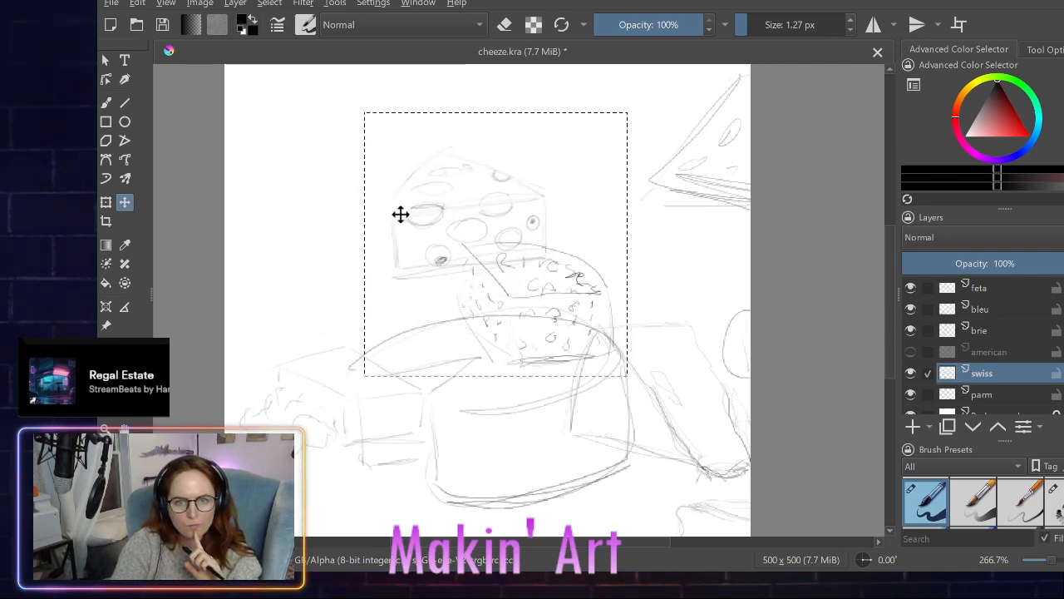
{"action": "left_click_drag", "start_coordinate": [471, 193], "coordinate": [366, 204]}
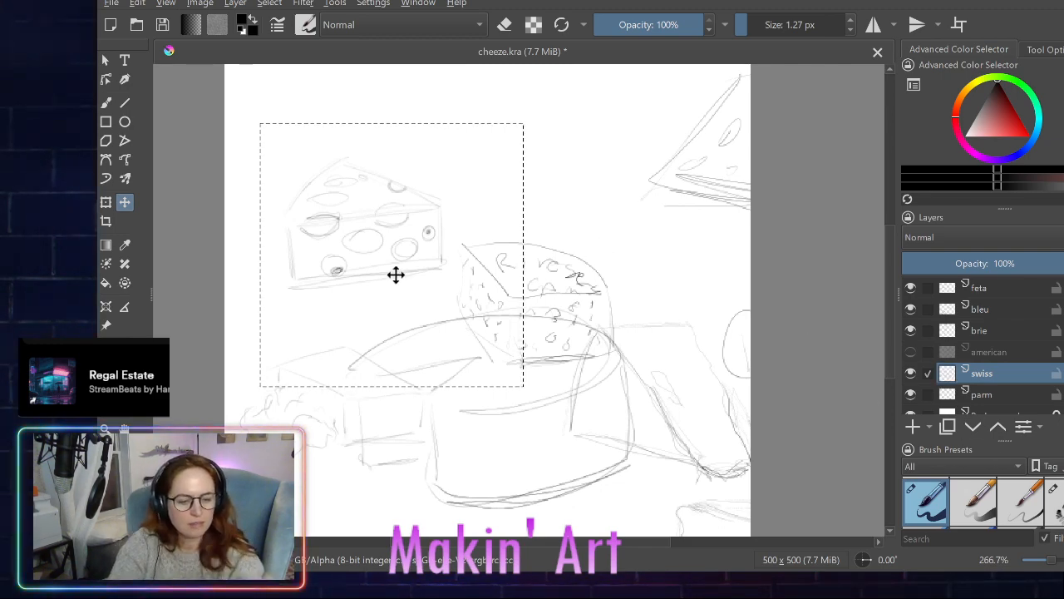
{"action": "left_click_drag", "start_coordinate": [396, 274], "coordinate": [491, 315]}
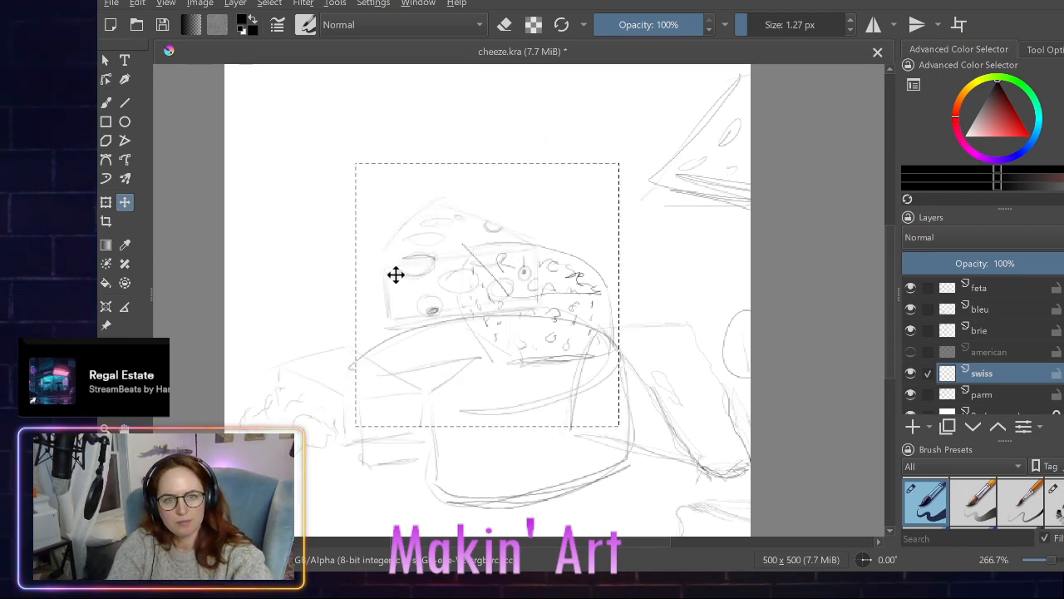
{"action": "key", "text": "ctrl+z"}
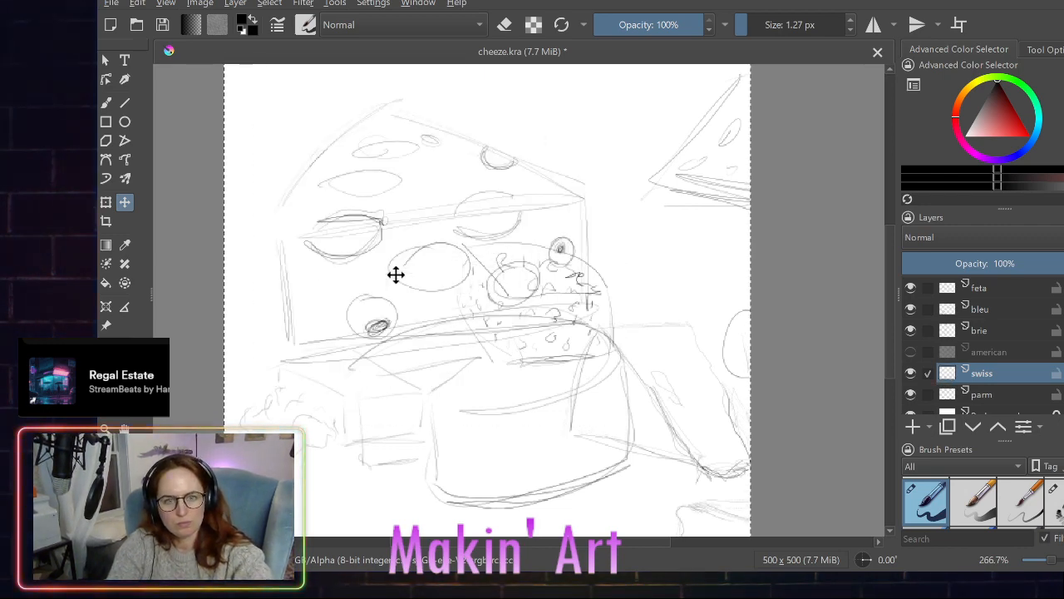
{"action": "left_click", "coordinate": [273, 2]}
{"action": "left_click", "coordinate": [277, 33]}
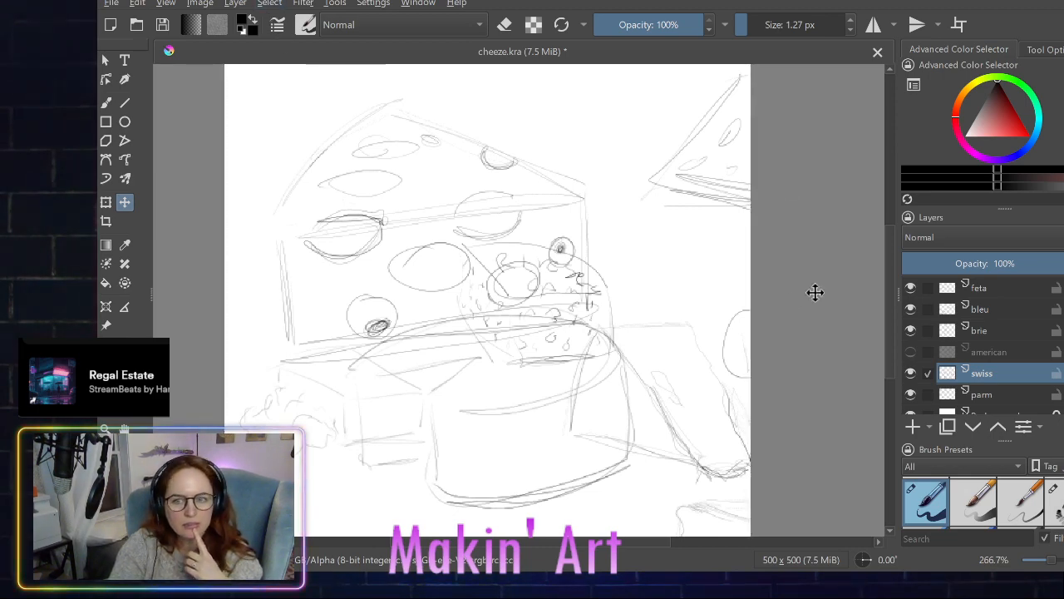
- Hide the brie, bleu, feta and parm layers, leaving only swiss and Background shown
{"action": "left_click", "coordinate": [910, 330]}
{"action": "left_click", "coordinate": [910, 309]}
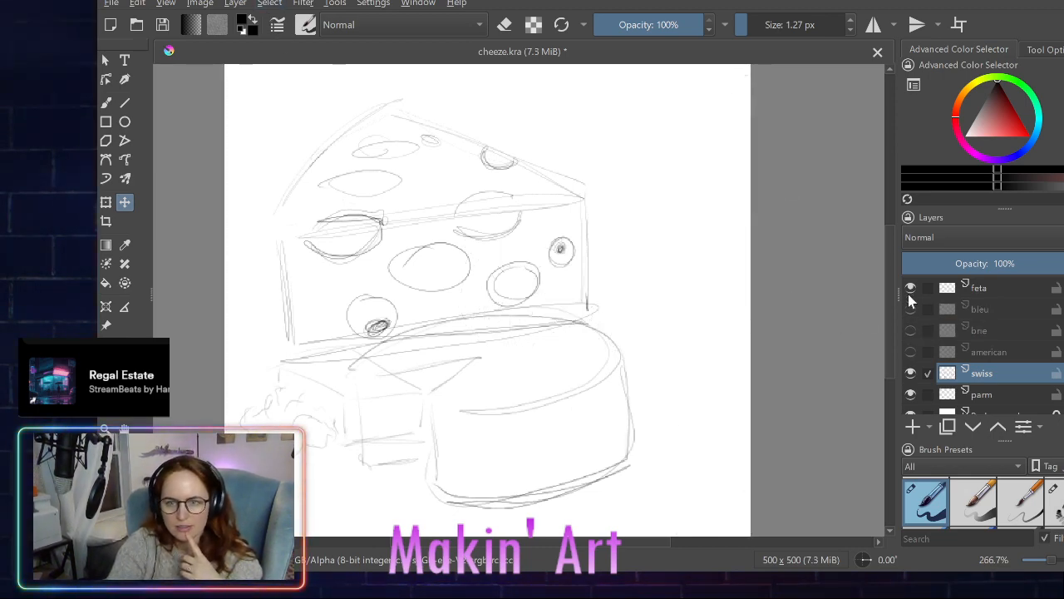
{"action": "left_click", "coordinate": [910, 288]}
{"action": "left_click", "coordinate": [910, 394]}
{"action": "scroll", "coordinate": [906, 386], "scroll_direction": "down", "scroll_amount": 1}
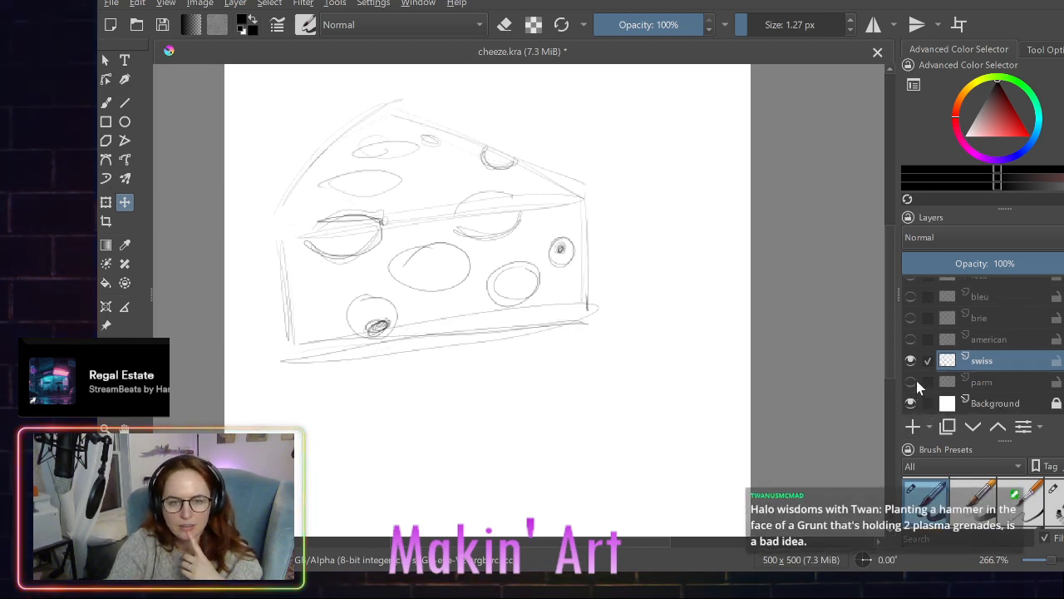
{"action": "scroll", "coordinate": [916, 378], "scroll_direction": "up", "scroll_amount": 1}
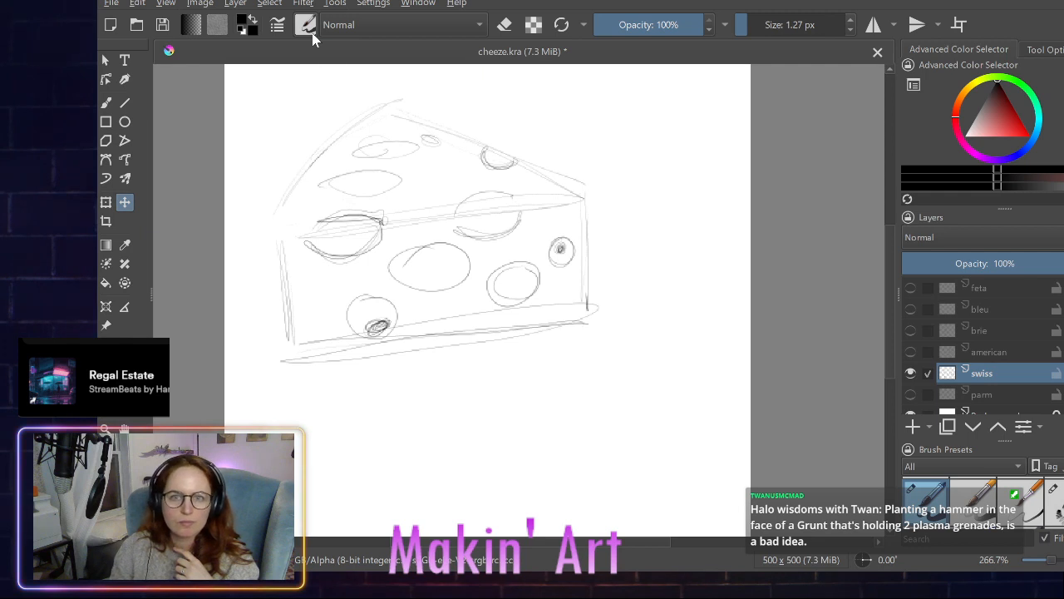
- Erase the whole swiss wedge sketch with the 50 px eraser brush
{"action": "left_click", "coordinate": [507, 25]}
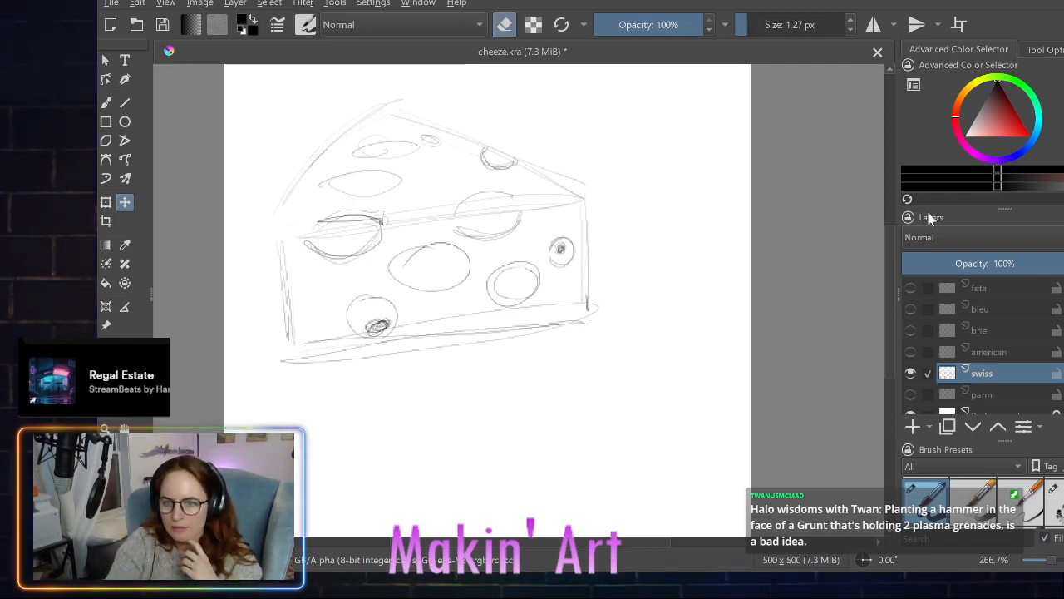
{"action": "scroll", "coordinate": [962, 513], "scroll_direction": "up", "scroll_amount": 1}
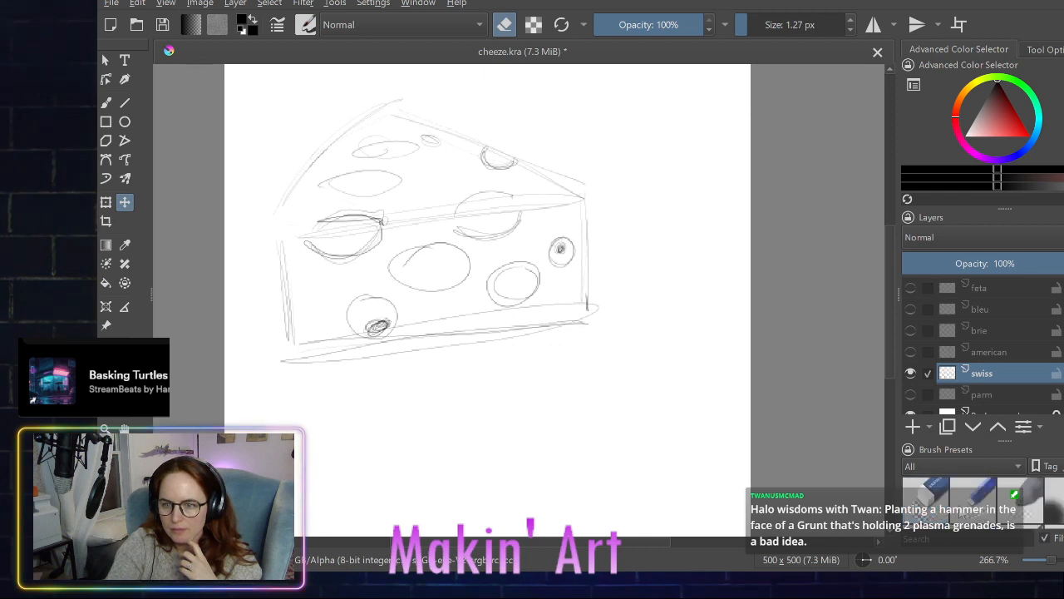
{"action": "left_click", "coordinate": [933, 501]}
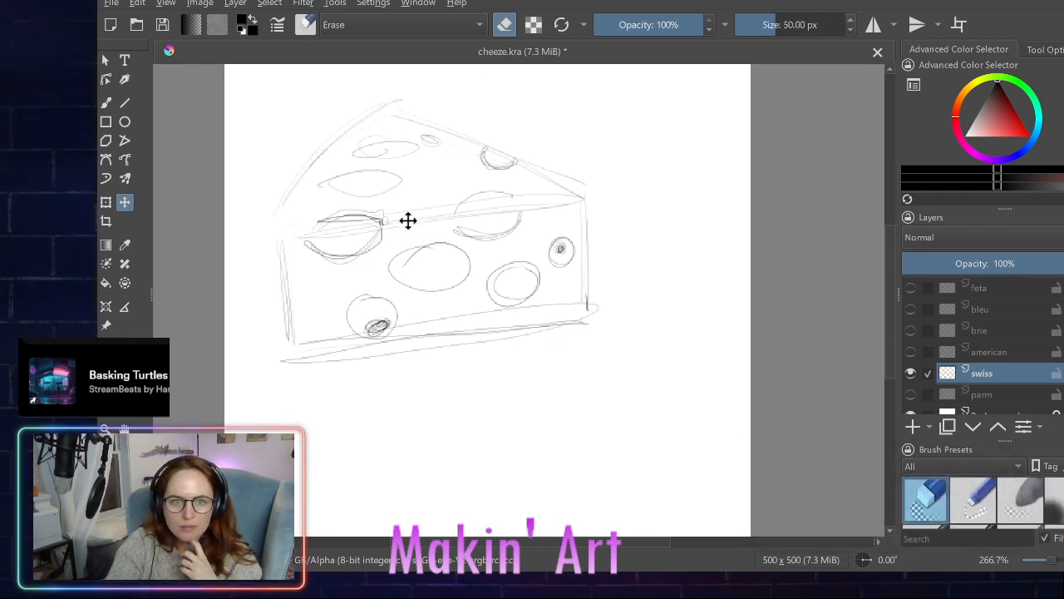
{"action": "mouse_move", "coordinate": [394, 207]}
{"action": "left_mouse_down"}
{"action": "mouse_move", "coordinate": [332, 185]}
{"action": "mouse_move", "coordinate": [325, 193]}
{"action": "mouse_move", "coordinate": [324, 306]}
{"action": "left_mouse_up"}
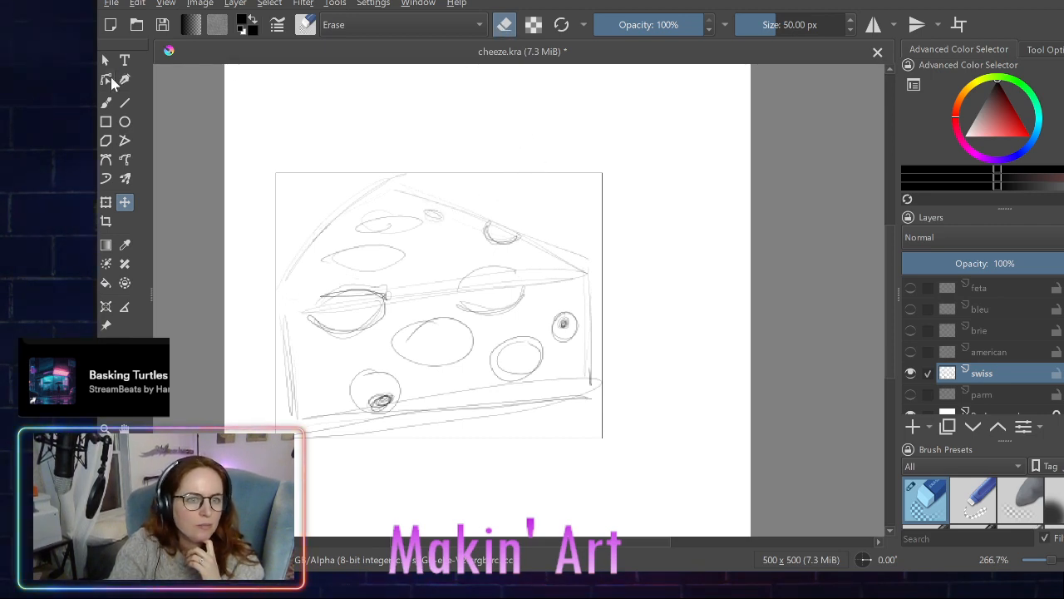
{"action": "left_click", "coordinate": [106, 102]}
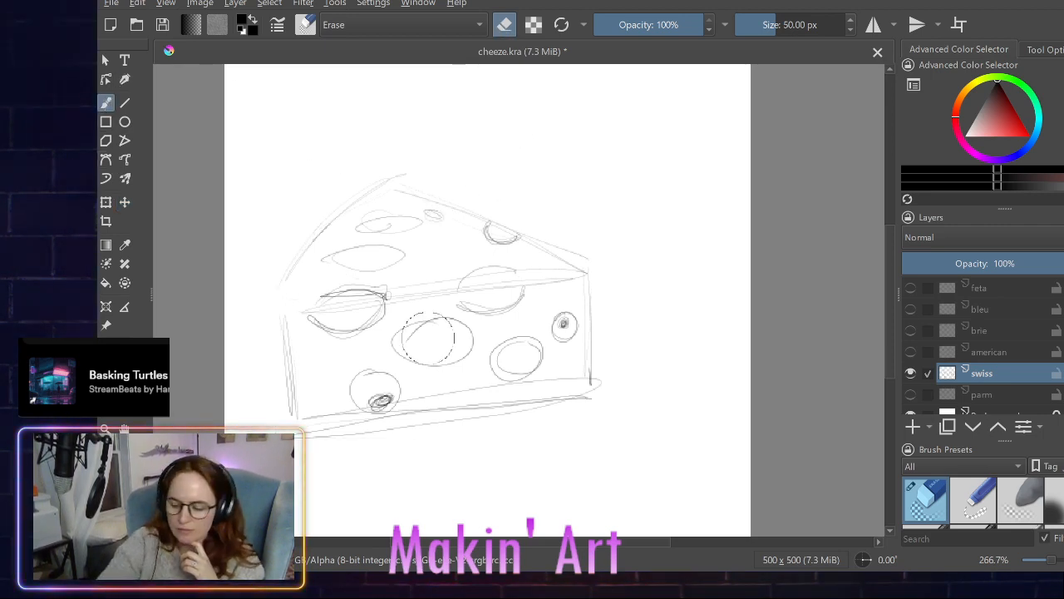
{"action": "mouse_move", "coordinate": [326, 222]}
{"action": "left_mouse_down"}
{"action": "mouse_move", "coordinate": [292, 329]}
{"action": "mouse_move", "coordinate": [288, 322]}
{"action": "mouse_move", "coordinate": [310, 255]}
{"action": "mouse_move", "coordinate": [371, 214]}
{"action": "mouse_move", "coordinate": [389, 408]}
{"action": "mouse_move", "coordinate": [418, 411]}
{"action": "mouse_move", "coordinate": [449, 219]}
{"action": "mouse_move", "coordinate": [479, 242]}
{"action": "mouse_move", "coordinate": [521, 399]}
{"action": "mouse_move", "coordinate": [555, 380]}
{"action": "mouse_move", "coordinate": [578, 253]}
{"action": "mouse_move", "coordinate": [589, 329]}
{"action": "mouse_move", "coordinate": [294, 427]}
{"action": "mouse_move", "coordinate": [288, 373]}
{"action": "mouse_move", "coordinate": [406, 432]}
{"action": "mouse_move", "coordinate": [345, 252]}
{"action": "mouse_move", "coordinate": [359, 188]}
{"action": "mouse_move", "coordinate": [415, 145]}
{"action": "mouse_move", "coordinate": [368, 254]}
{"action": "left_mouse_up"}
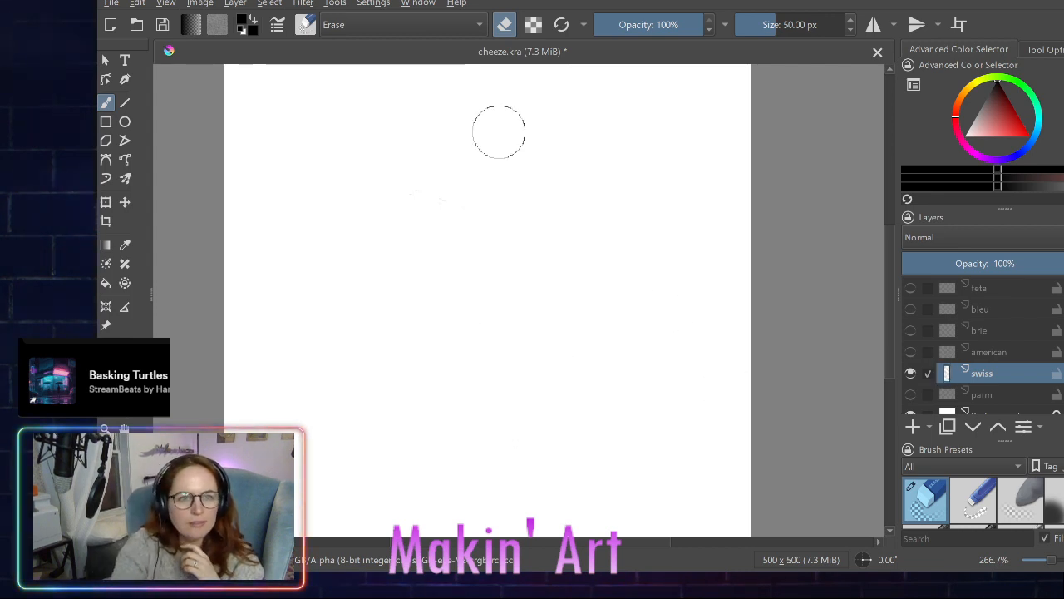
- Switch from the eraser back to the 1.27 px drawing brush preset
{"action": "scroll", "coordinate": [1039, 498], "scroll_direction": "down", "scroll_amount": 5}
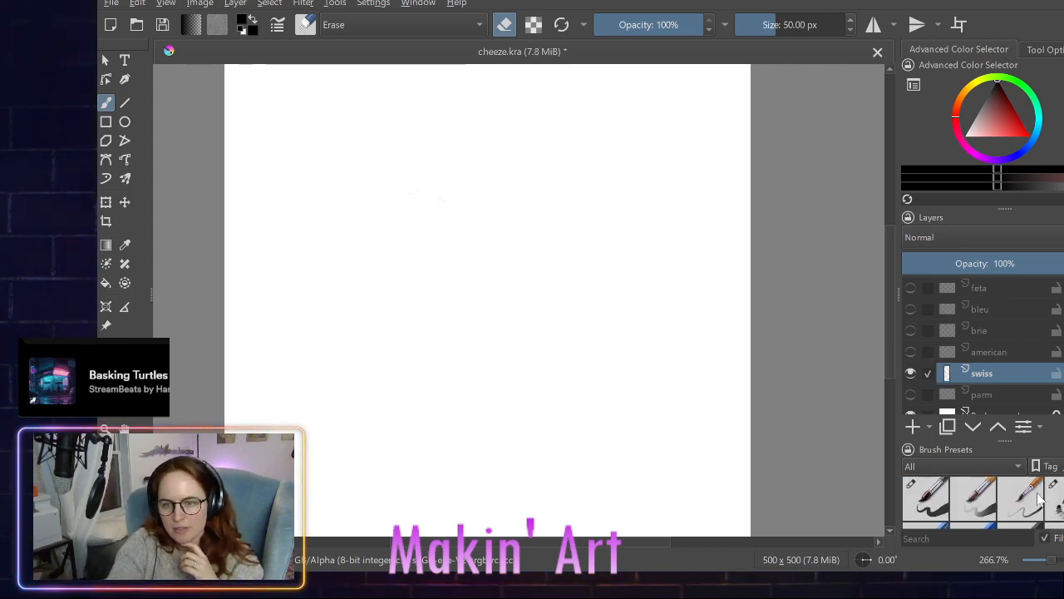
{"action": "scroll", "coordinate": [1040, 499], "scroll_direction": "up", "scroll_amount": 5}
{"action": "scroll", "coordinate": [1038, 497], "scroll_direction": "down", "scroll_amount": 4}
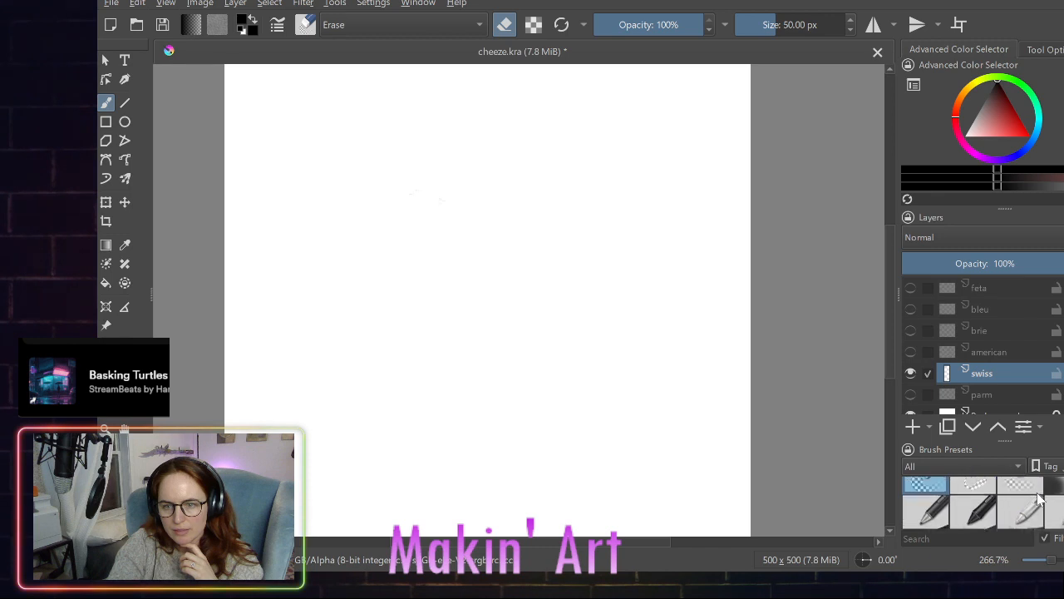
{"action": "left_click", "coordinate": [929, 494]}
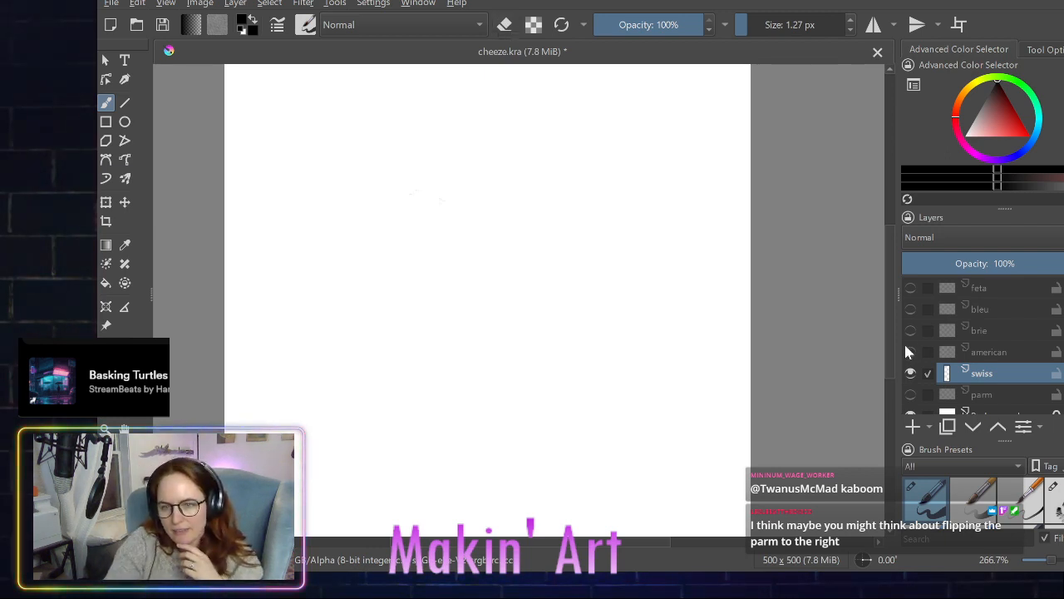
- Show the parm layer, make it the only active layer, and hide the swiss and bleu layers
{"action": "left_click", "coordinate": [909, 309]}
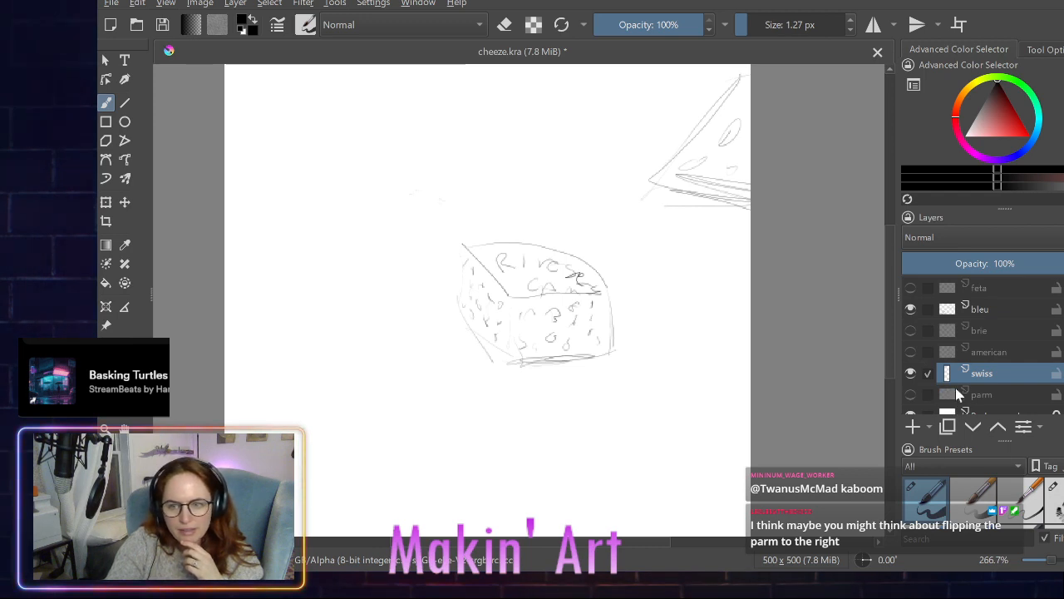
{"action": "scroll", "coordinate": [959, 394], "scroll_direction": "down", "scroll_amount": 1}
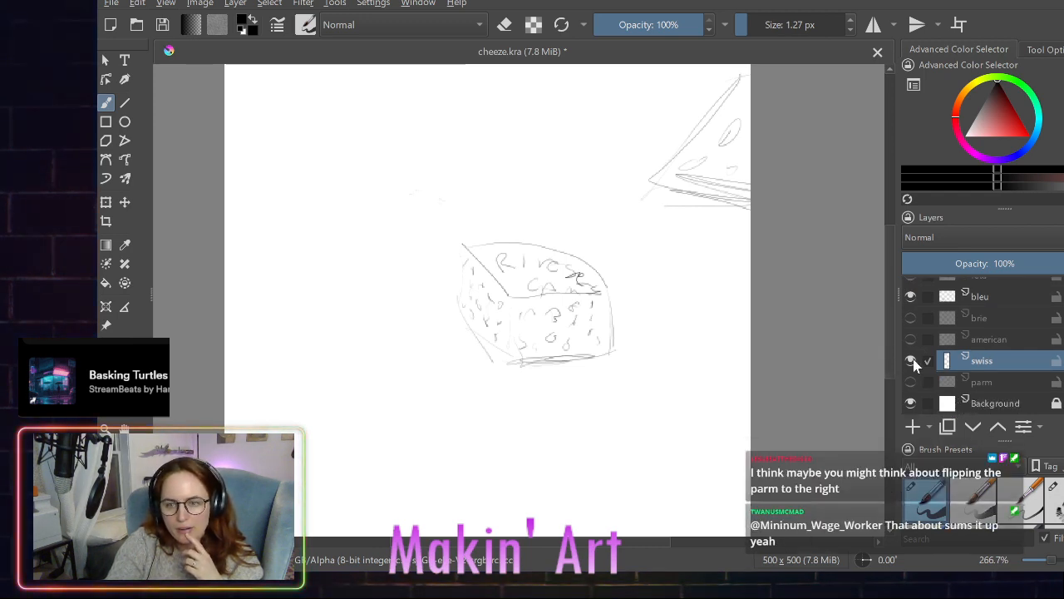
{"action": "left_click", "coordinate": [911, 382]}
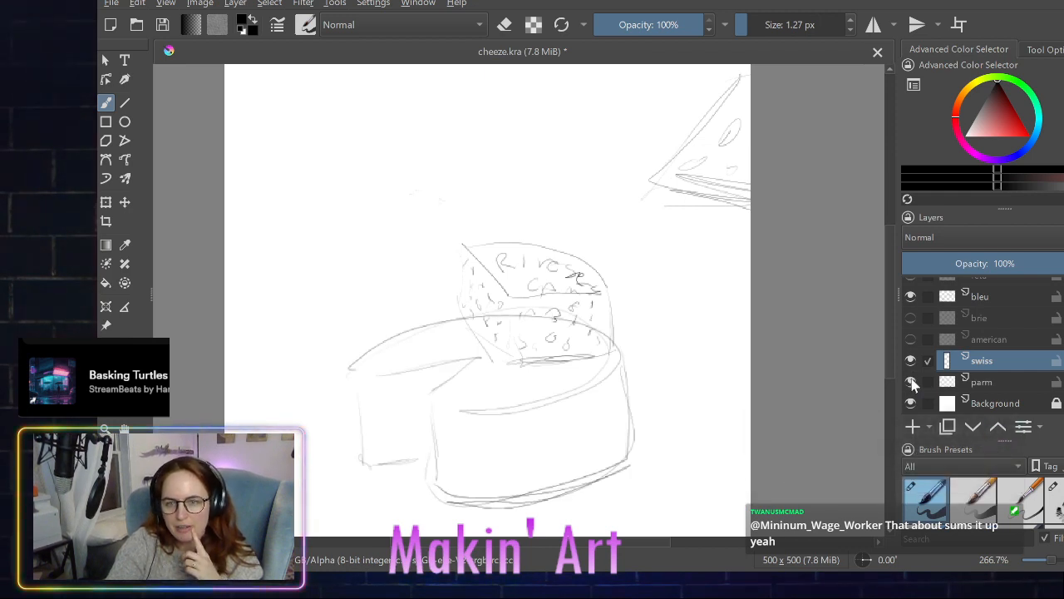
{"action": "left_click", "coordinate": [928, 381]}
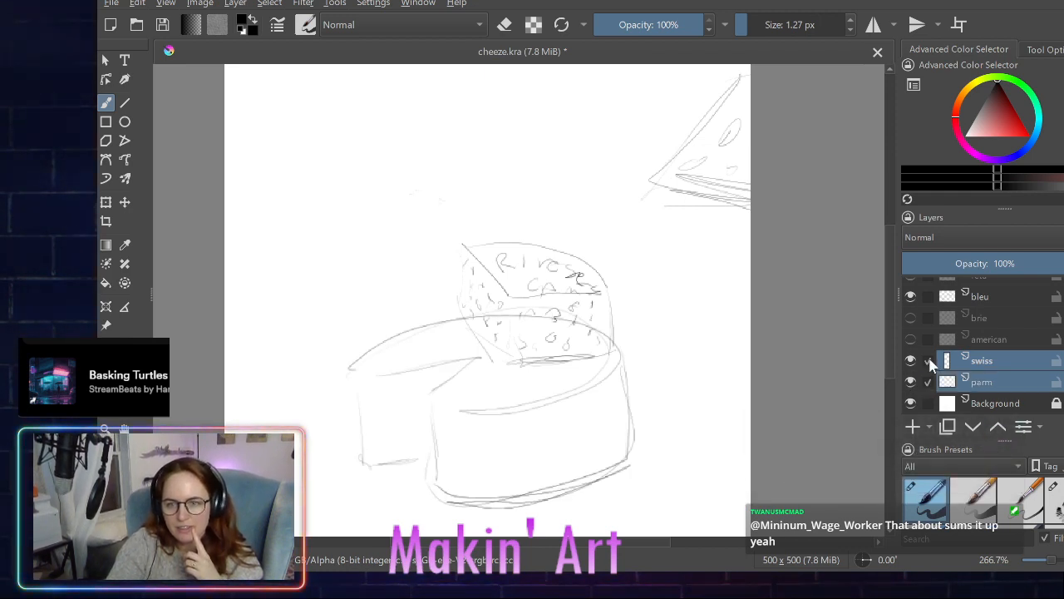
{"action": "left_click", "coordinate": [929, 358]}
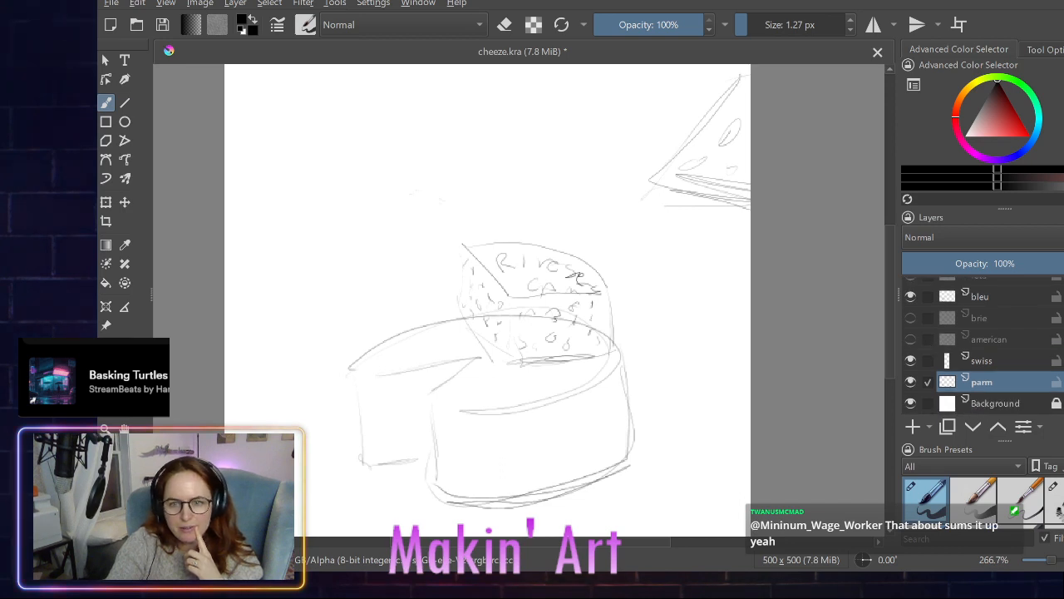
{"action": "left_click", "coordinate": [911, 362]}
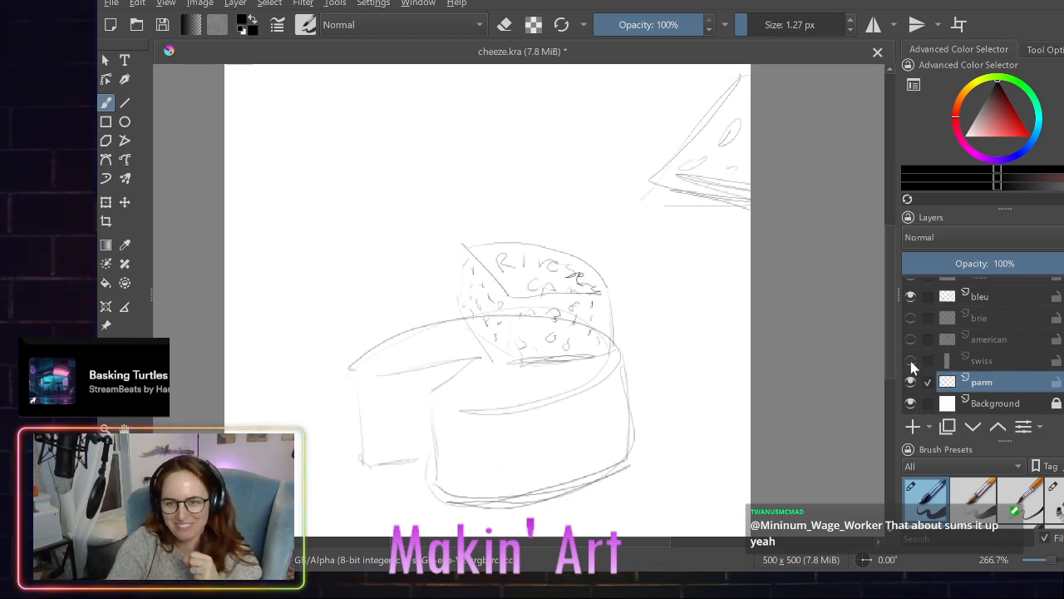
{"action": "left_click", "coordinate": [910, 296]}
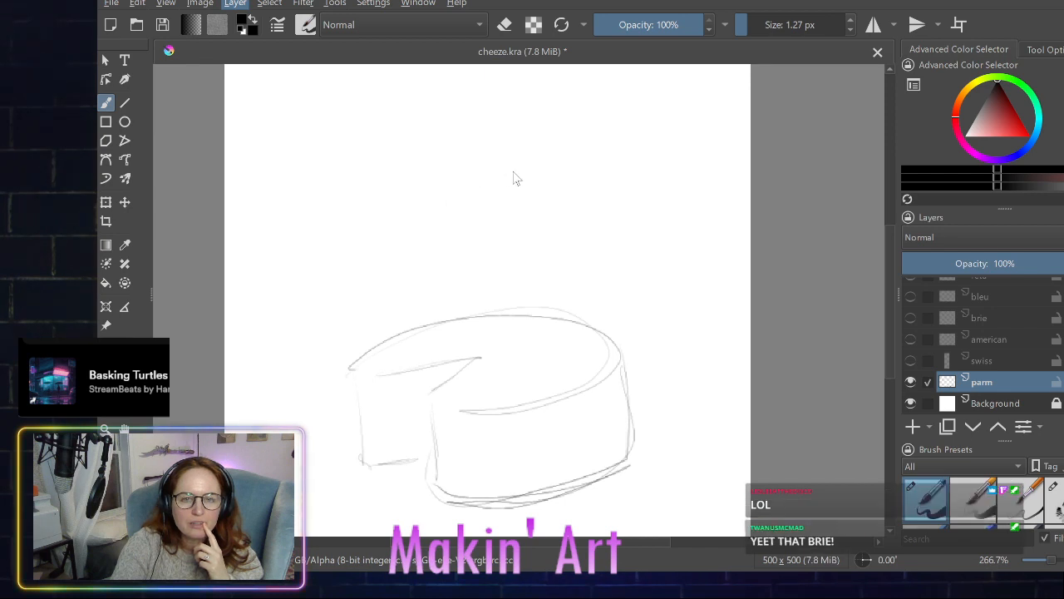
- Mirror the parm wheel sketch horizontally and show the feta and brie layers alongside it
{"action": "key", "text": "m"}
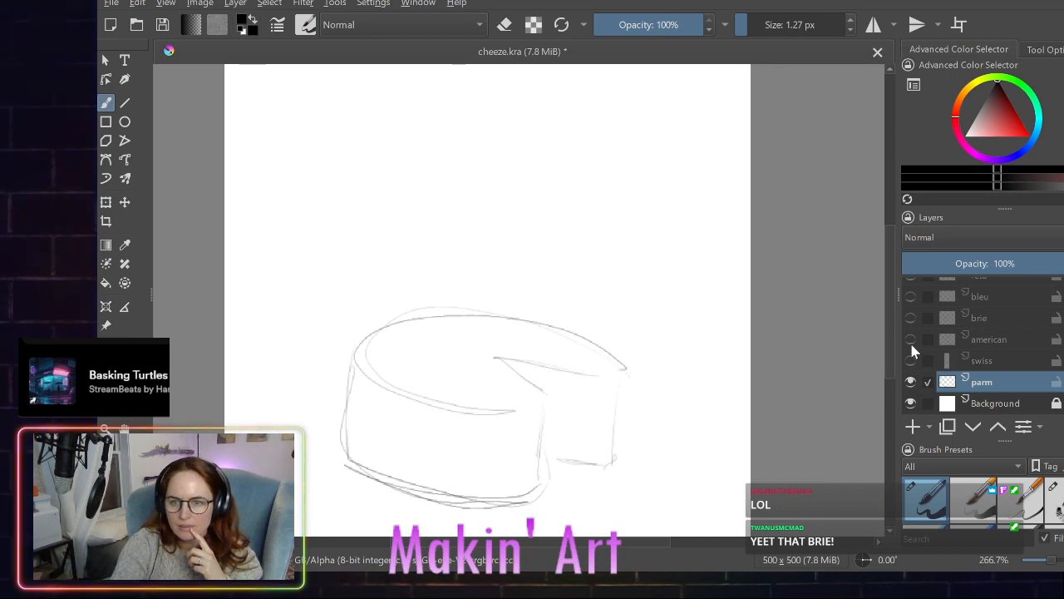
{"action": "scroll", "coordinate": [911, 341], "scroll_direction": "up", "scroll_amount": 1}
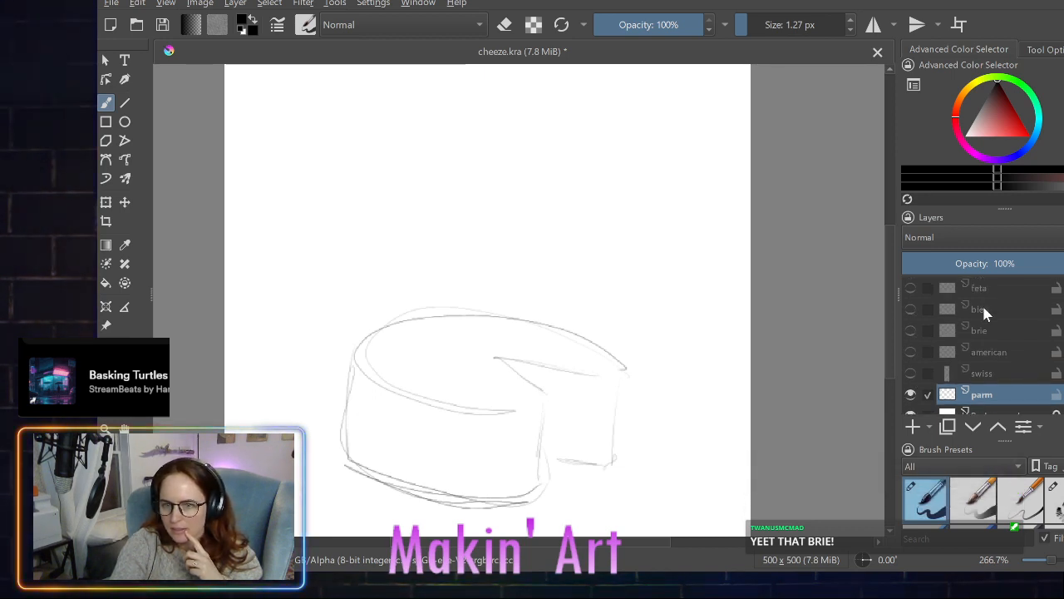
{"action": "left_click", "coordinate": [911, 288]}
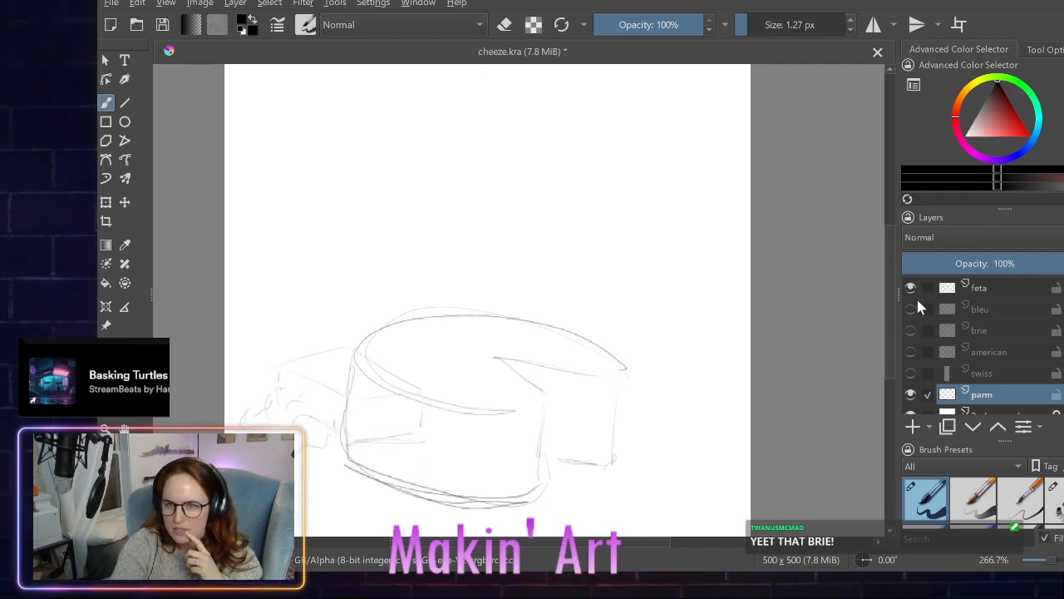
{"action": "left_click", "coordinate": [910, 330]}
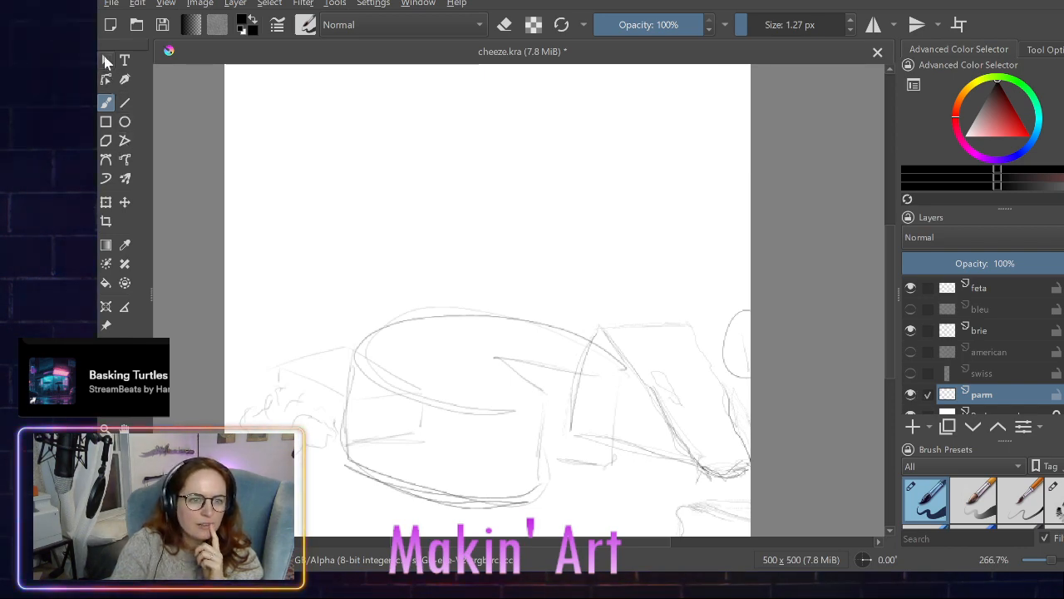
- Move the parm wheel slightly right and up, between the feta and brie sketches
{"action": "left_click", "coordinate": [123, 204]}
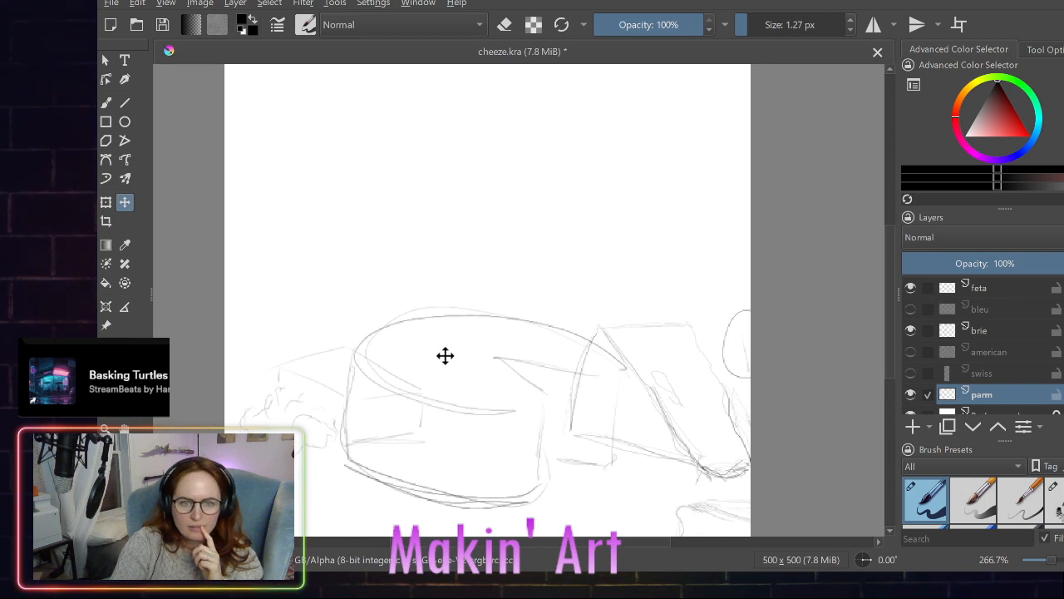
{"action": "mouse_move", "coordinate": [444, 354]}
{"action": "left_mouse_down"}
{"action": "mouse_move", "coordinate": [473, 347]}
{"action": "mouse_move", "coordinate": [472, 359]}
{"action": "mouse_move", "coordinate": [461, 331]}
{"action": "mouse_move", "coordinate": [464, 341]}
{"action": "left_mouse_up"}
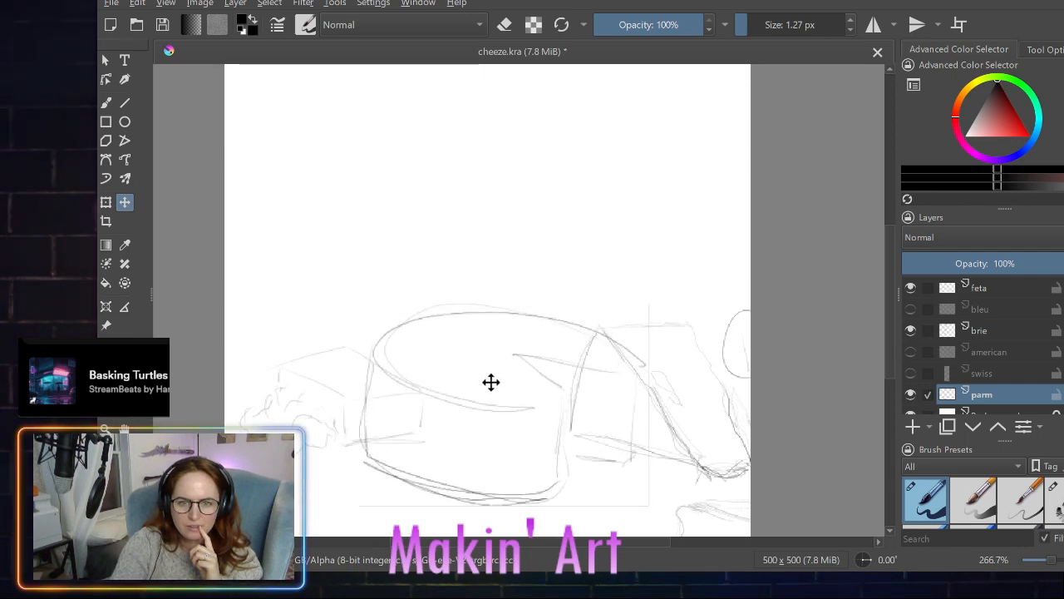
- Examine how the feta, parm and brie sketches sit together on the whole canvas
{"action": "left_click", "coordinate": [888, 383]}
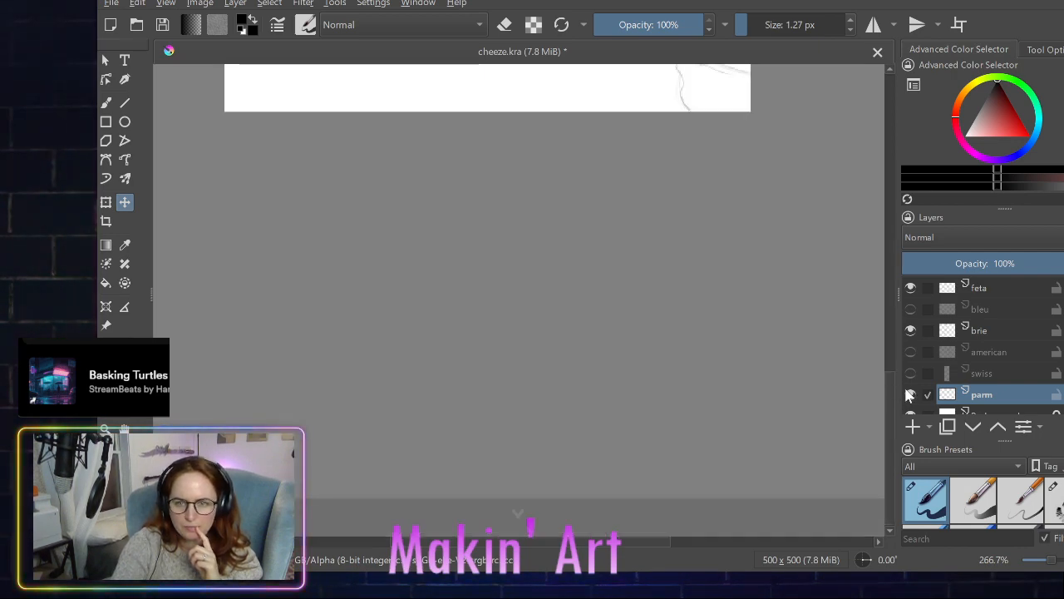
{"action": "scroll", "coordinate": [813, 352], "scroll_direction": "up", "scroll_amount": 5}
{"action": "scroll", "coordinate": [813, 351], "scroll_direction": "down", "scroll_amount": 5}
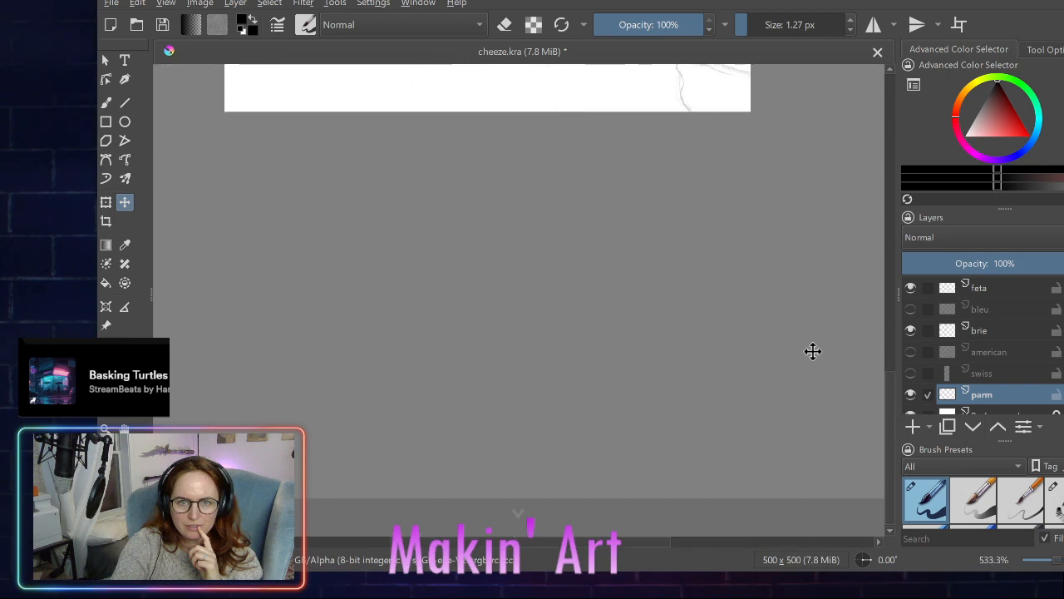
{"action": "scroll", "coordinate": [813, 351], "scroll_direction": "up", "scroll_amount": 4}
{"action": "scroll", "coordinate": [813, 352], "scroll_direction": "down", "scroll_amount": 3}
{"action": "scroll", "coordinate": [745, 360], "scroll_direction": "down", "scroll_amount": 1}
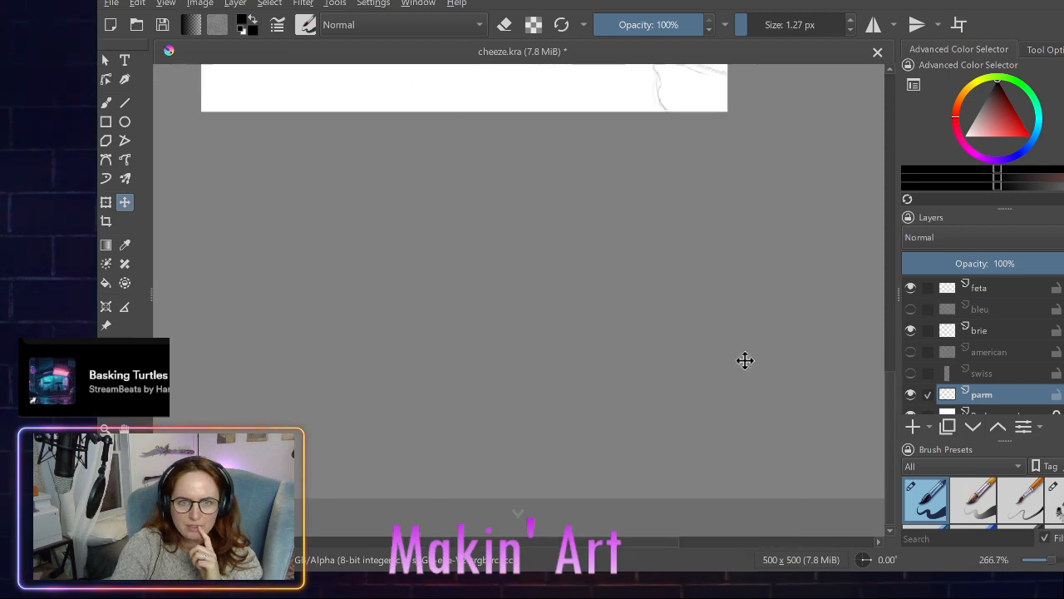
{"action": "scroll", "coordinate": [744, 360], "scroll_direction": "down", "scroll_amount": 1}
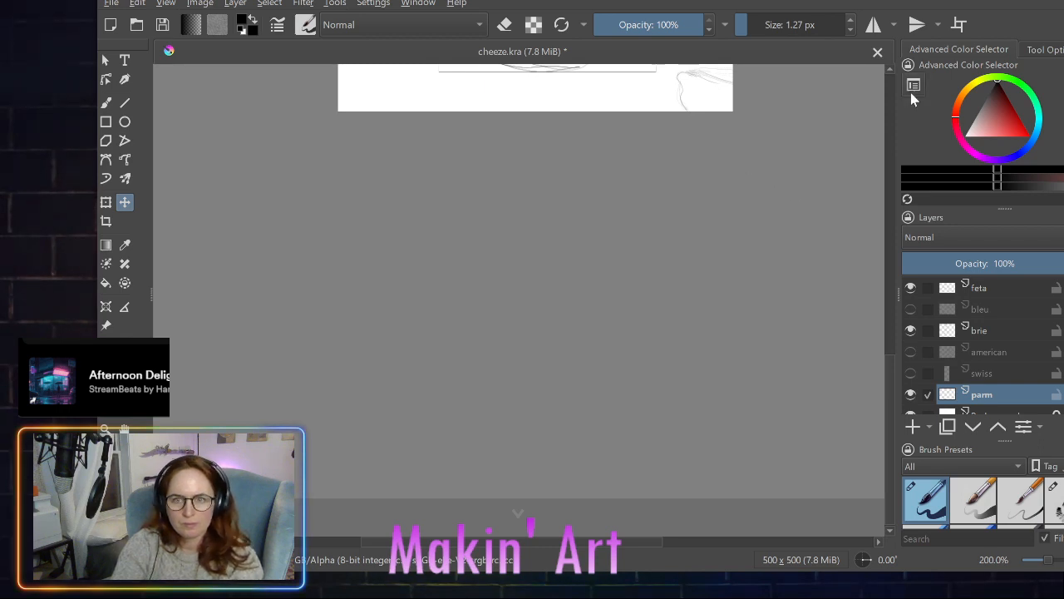
{"action": "left_click", "coordinate": [891, 67]}
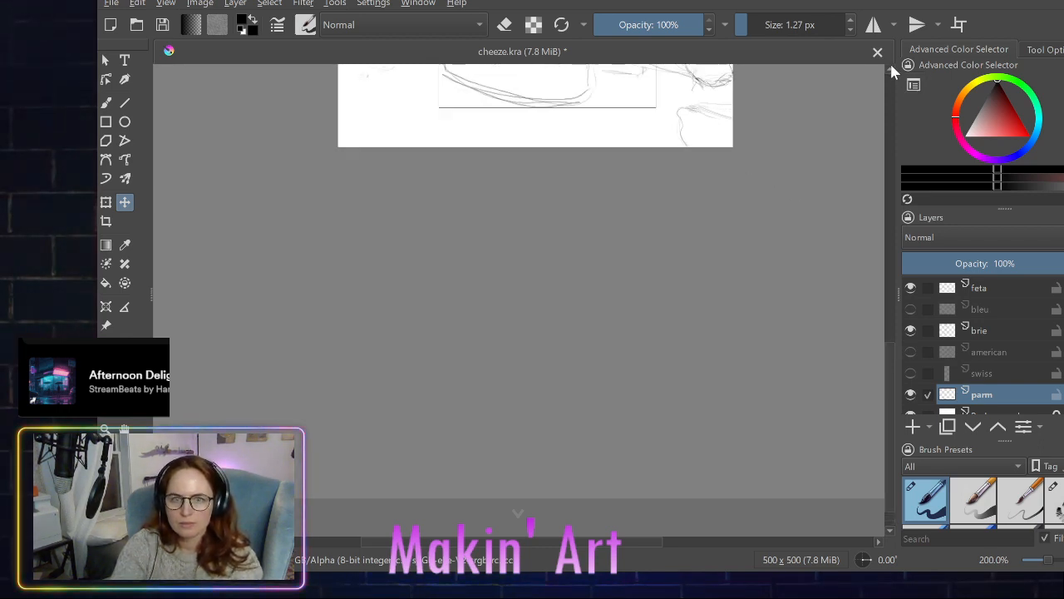
{"action": "scroll", "coordinate": [891, 70], "scroll_direction": "up", "scroll_amount": 3}
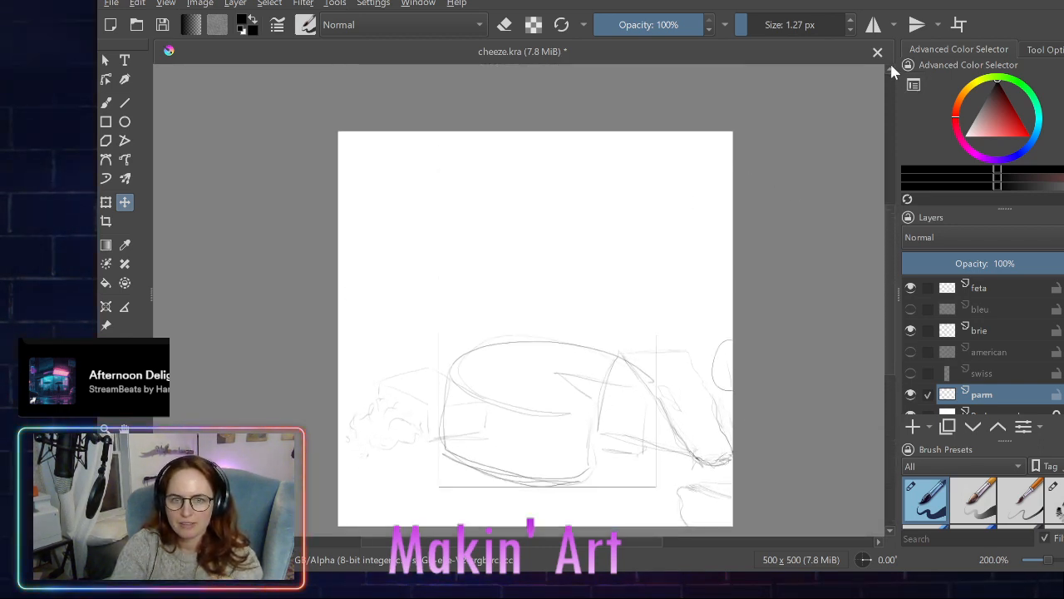
{"action": "left_click", "coordinate": [888, 527]}
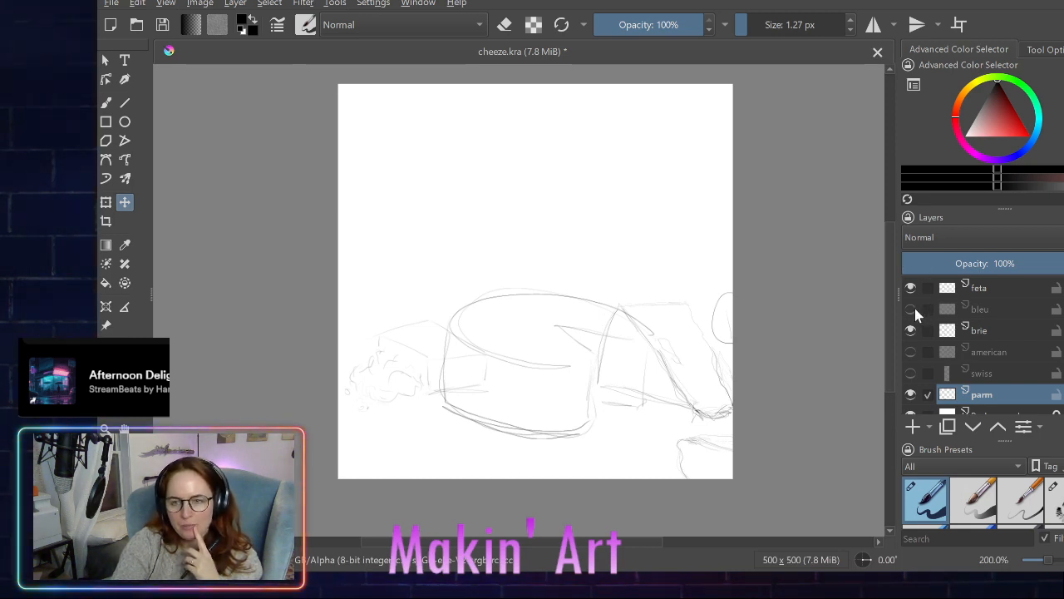
- Show the swiss and bleu layers and make bleu the only active layer
{"action": "left_click", "coordinate": [910, 373]}
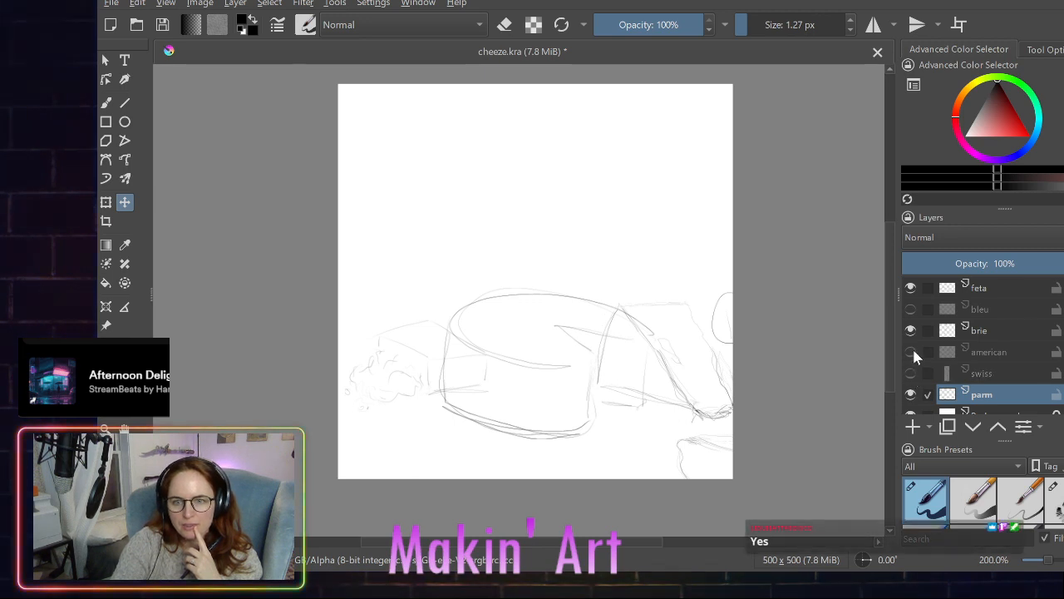
{"action": "left_click", "coordinate": [912, 370]}
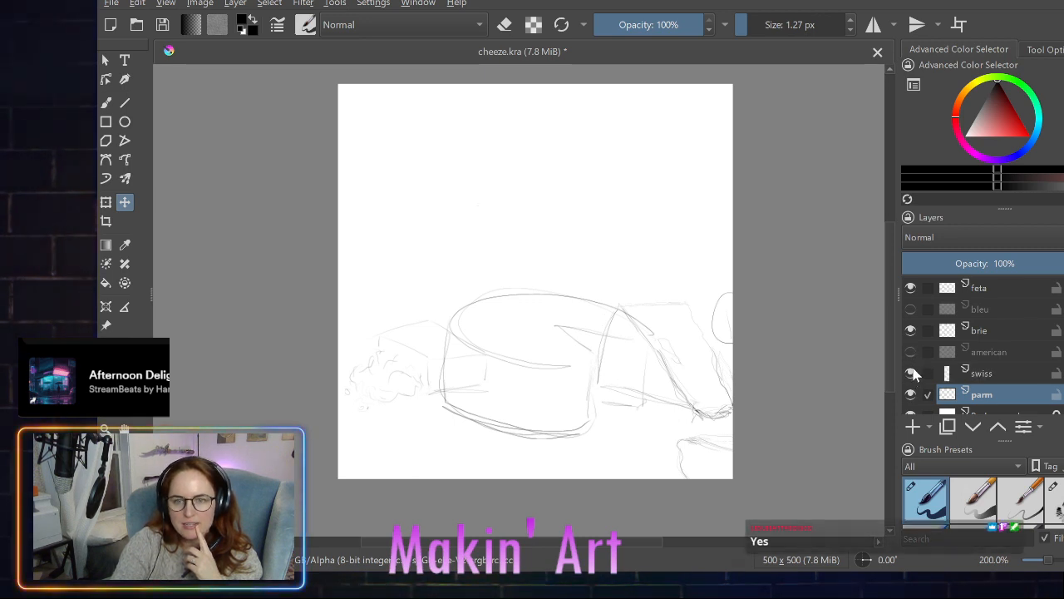
{"action": "left_click", "coordinate": [911, 309]}
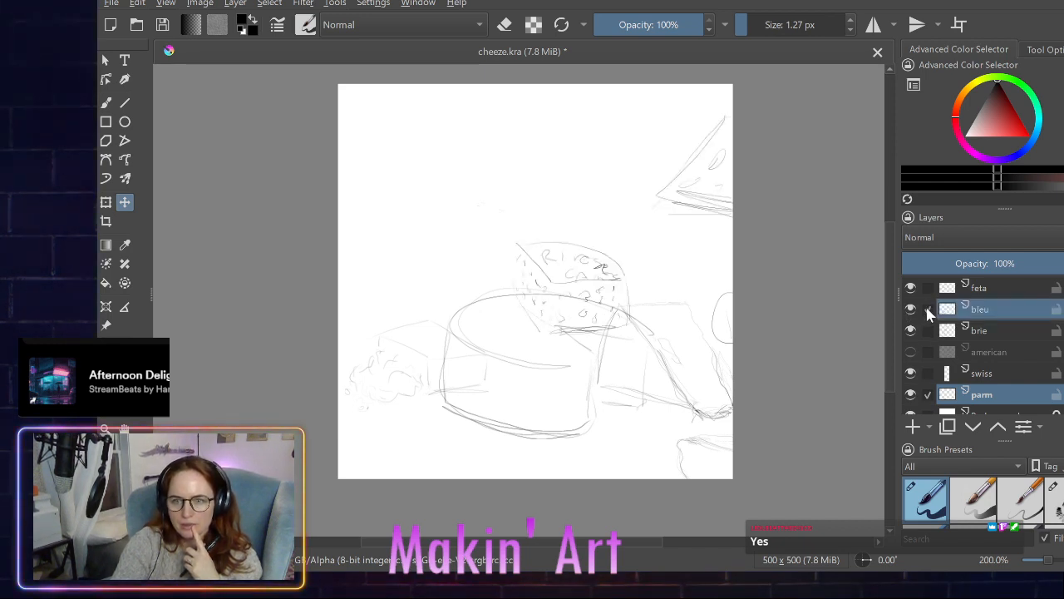
{"action": "left_click", "coordinate": [948, 308]}
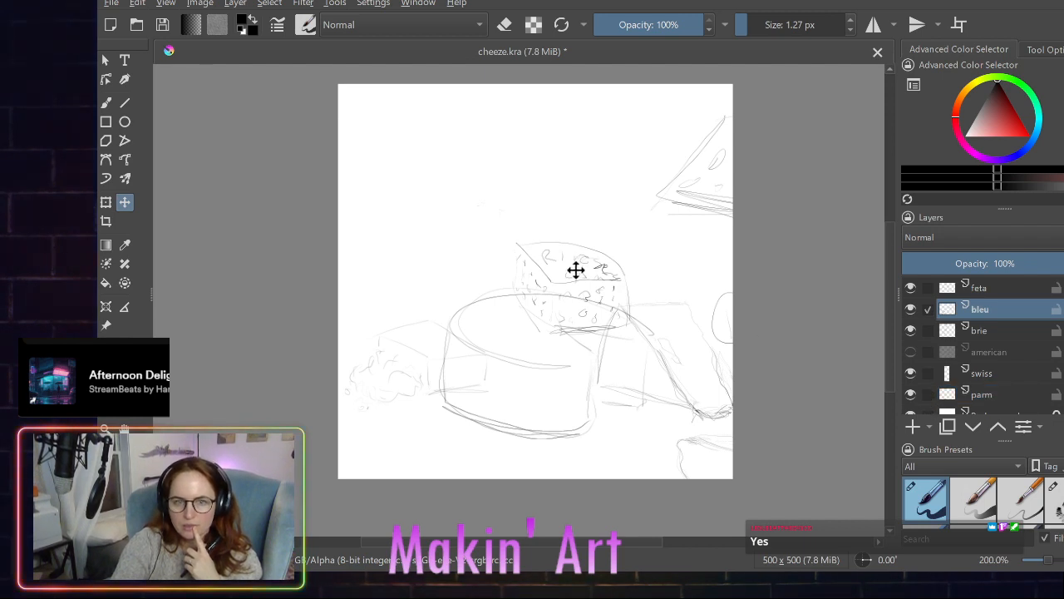
- Shift the bleu layer to the right so its wheel sits behind the parm wheel's upper right rim
{"action": "mouse_move", "coordinate": [575, 268]}
{"action": "left_mouse_down"}
{"action": "mouse_move", "coordinate": [589, 276]}
{"action": "mouse_move", "coordinate": [594, 252]}
{"action": "mouse_move", "coordinate": [589, 261]}
{"action": "left_mouse_up"}
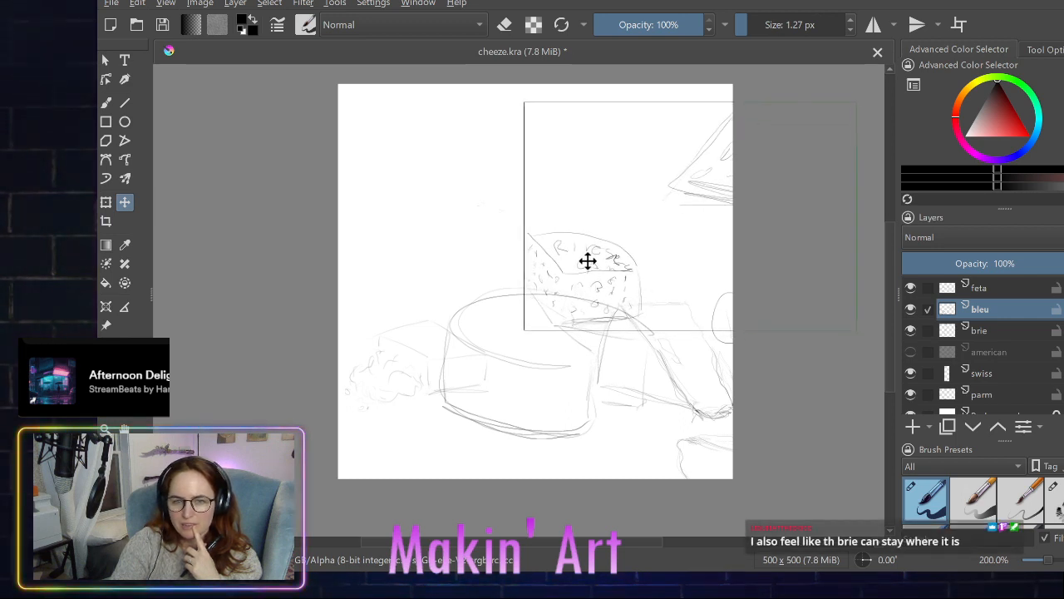
{"action": "key", "text": "Return"}
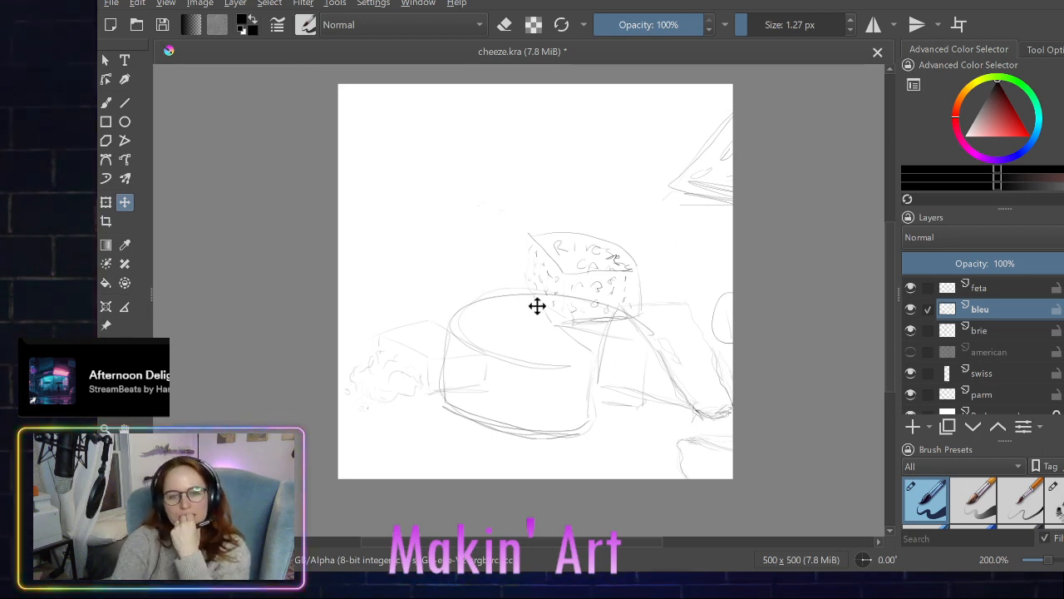
{"action": "left_click", "coordinate": [596, 274]}
{"action": "mouse_move", "coordinate": [596, 274]}
{"action": "left_mouse_down"}
{"action": "mouse_move", "coordinate": [558, 245]}
{"action": "mouse_move", "coordinate": [603, 276]}
{"action": "left_mouse_up"}
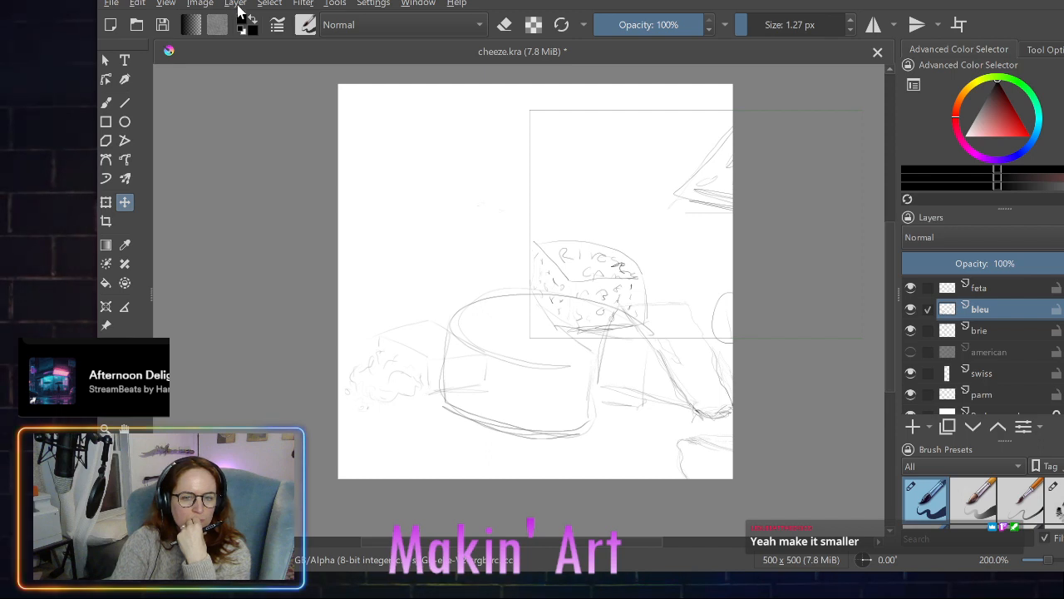
{"action": "mouse_move", "coordinate": [605, 285]}
{"action": "left_mouse_down"}
{"action": "mouse_move", "coordinate": [568, 276]}
{"action": "mouse_move", "coordinate": [580, 278]}
{"action": "left_mouse_up"}
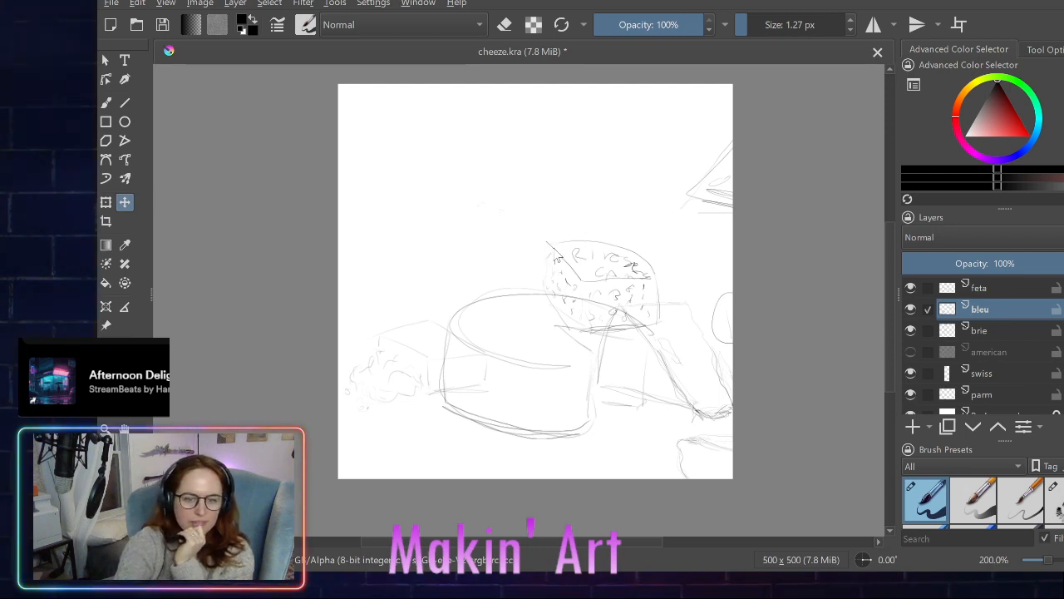
- Scale the bleu layer down slightly and reposition its wheel against the parm wheel's upper right rim
{"action": "key", "text": "ctrl+z"}
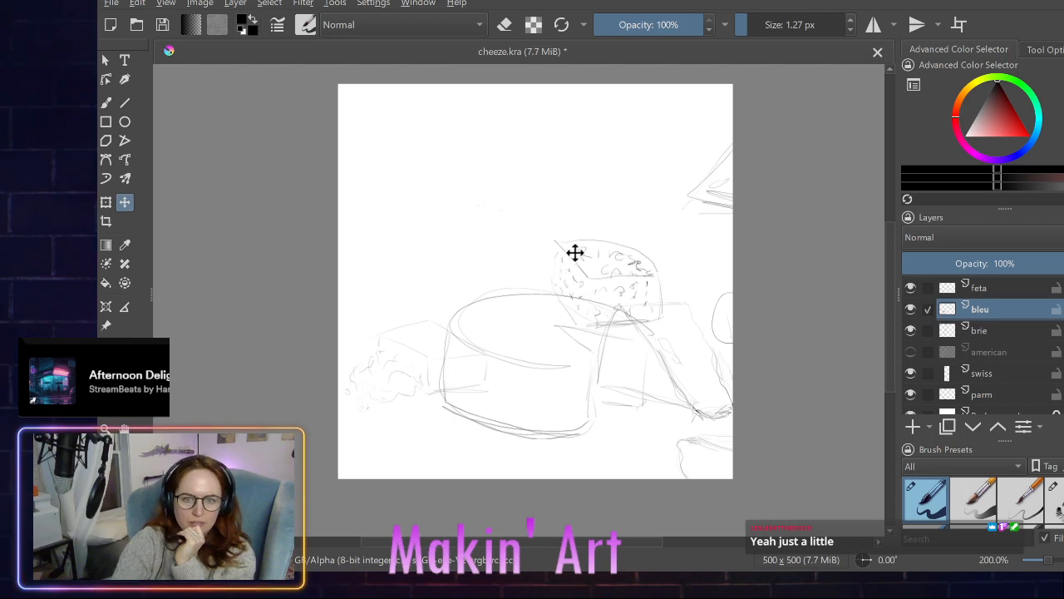
{"action": "mouse_move", "coordinate": [627, 266]}
{"action": "left_mouse_down"}
{"action": "mouse_move", "coordinate": [480, 294]}
{"action": "mouse_move", "coordinate": [609, 284]}
{"action": "left_mouse_up"}
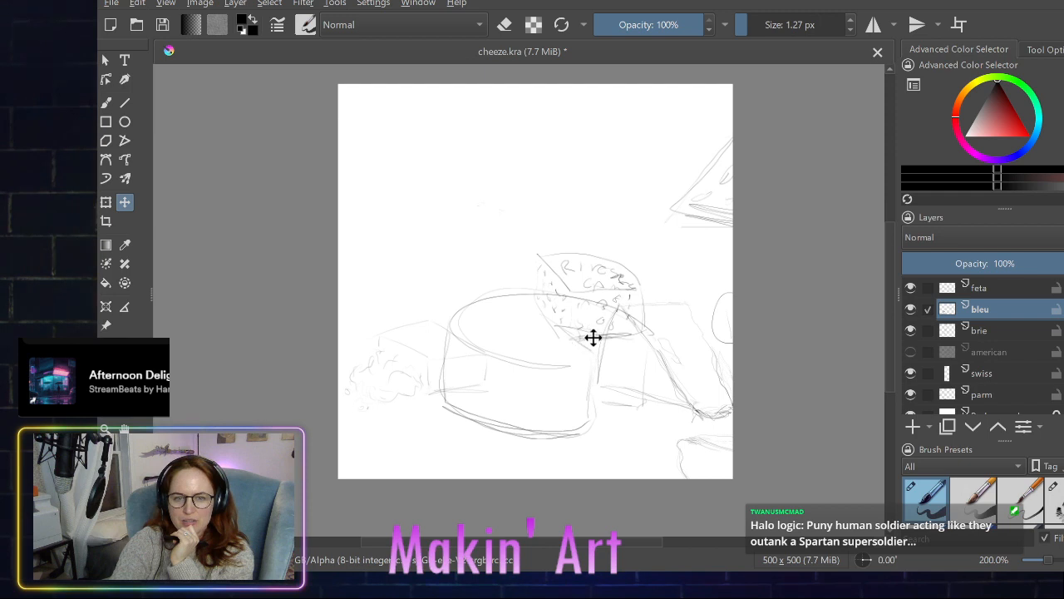
{"action": "left_click_drag", "start_coordinate": [593, 316], "coordinate": [556, 307]}
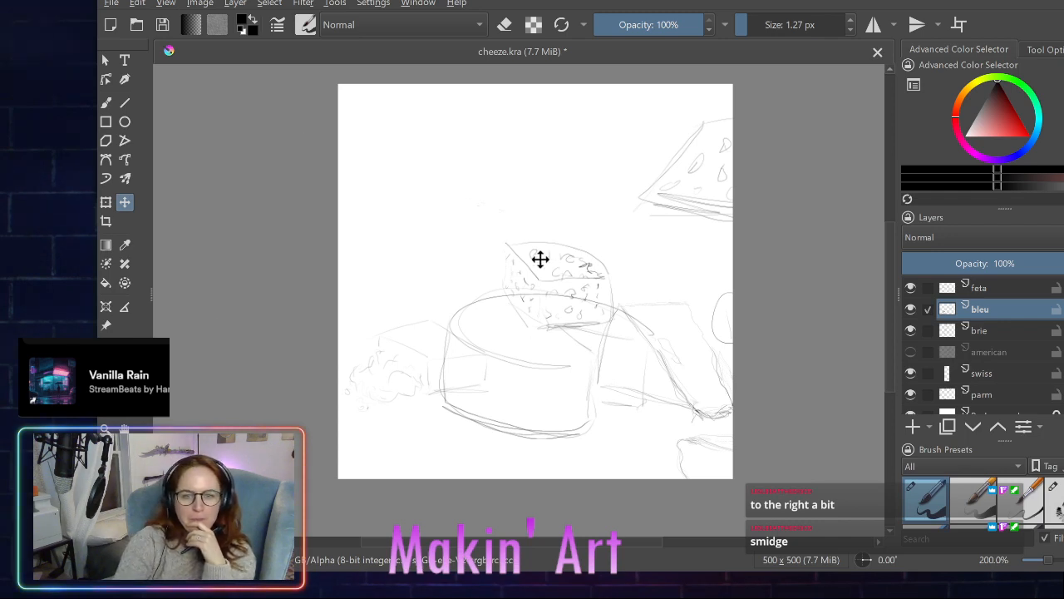
{"action": "left_click_drag", "start_coordinate": [540, 257], "coordinate": [564, 261]}
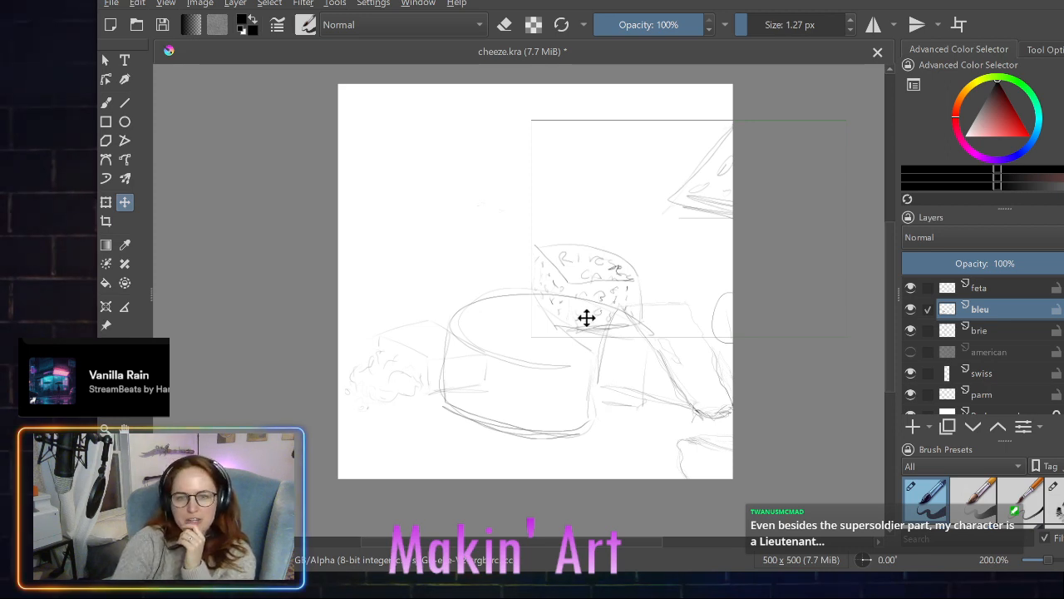
{"action": "left_click_drag", "start_coordinate": [589, 316], "coordinate": [581, 311]}
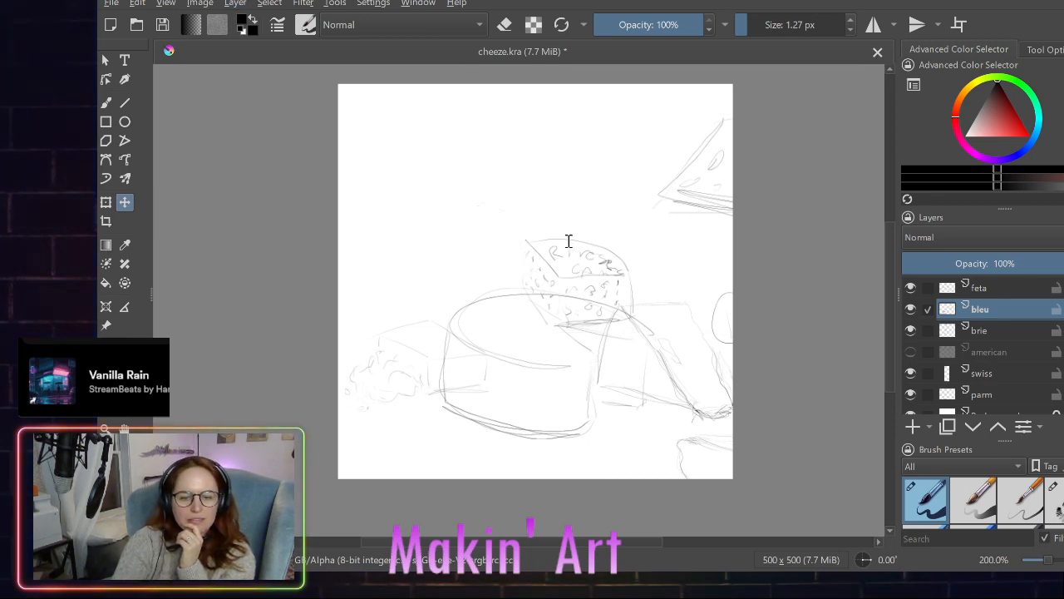
- Shrink the bleu layer a little more and shift it slightly left and down over the parm wheel's rear edge
{"action": "left_click_drag", "start_coordinate": [568, 240], "coordinate": [572, 242]}
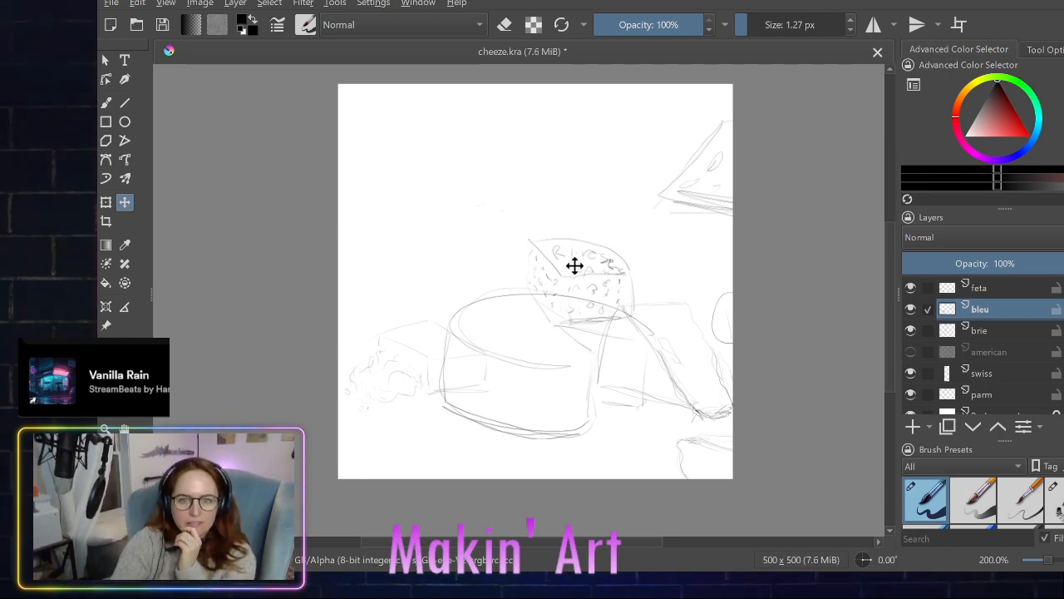
{"action": "left_click", "coordinate": [574, 266]}
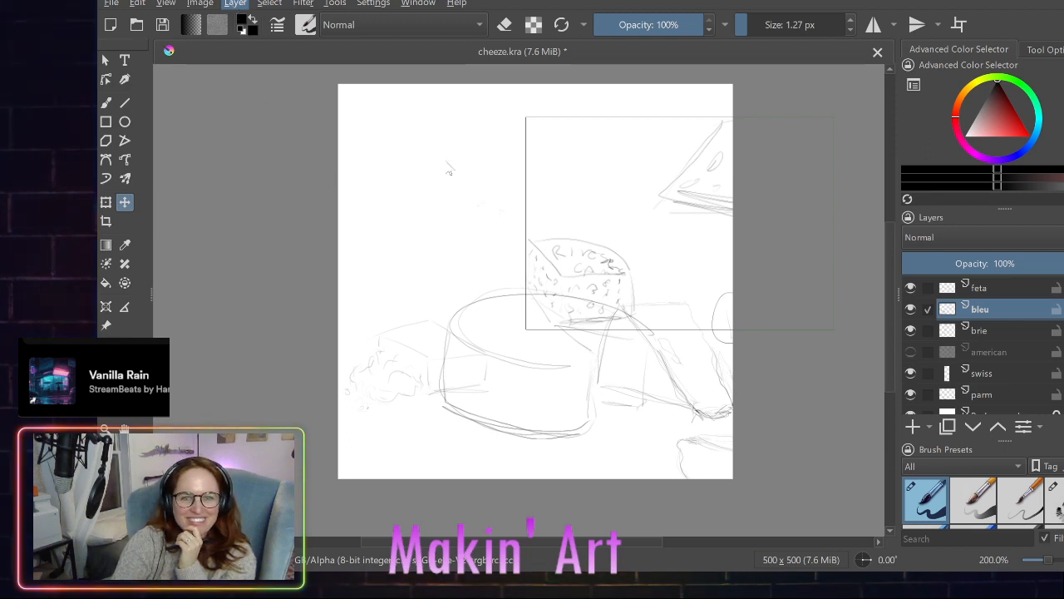
{"action": "key", "text": "ctrl+z"}
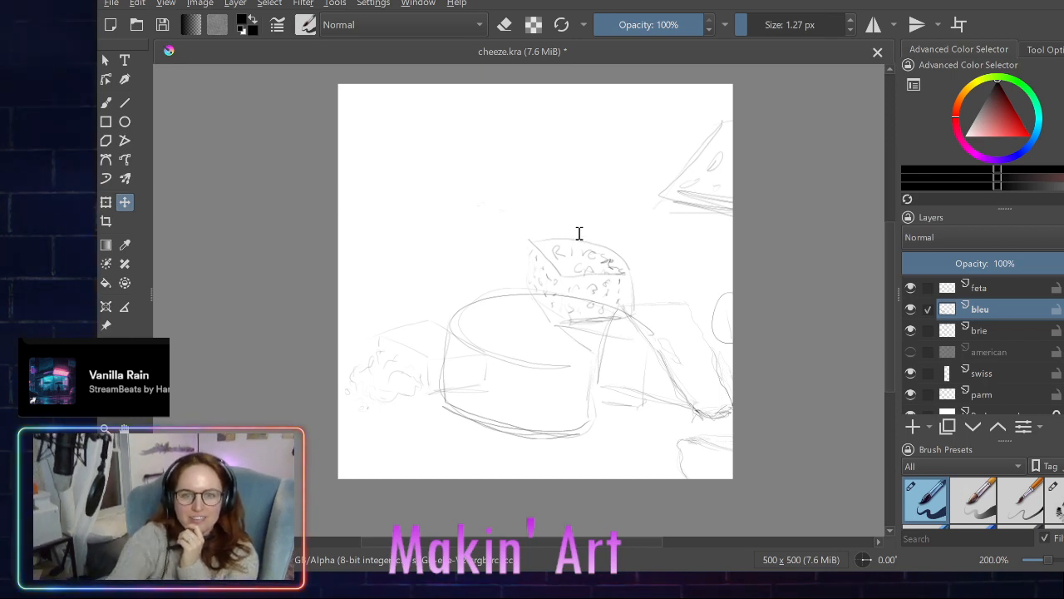
{"action": "left_click_drag", "start_coordinate": [576, 233], "coordinate": [566, 268]}
{"action": "left_click", "coordinate": [577, 263]}
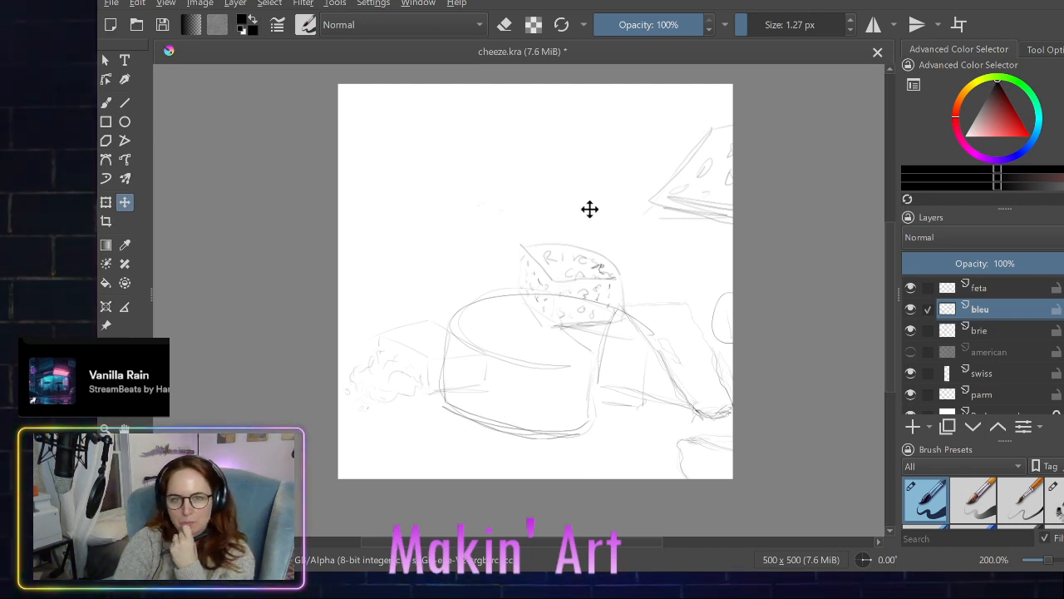
{"action": "left_click", "coordinate": [575, 266]}
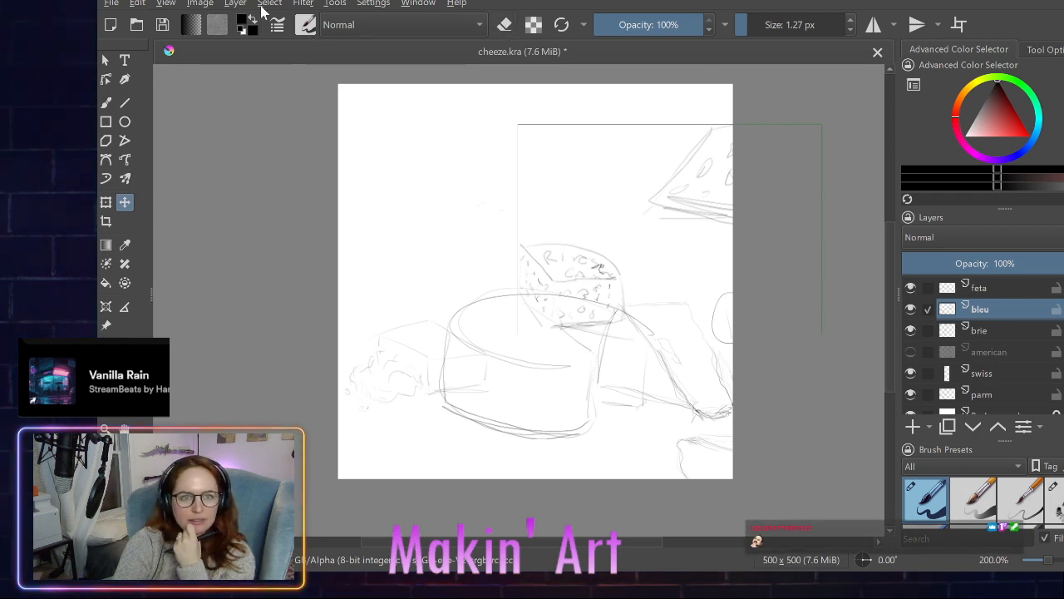
- Switch to the 50 px eraser preset, select the entire canvas and clear that selection
{"action": "scroll", "coordinate": [983, 508], "scroll_direction": "down", "scroll_amount": 2}
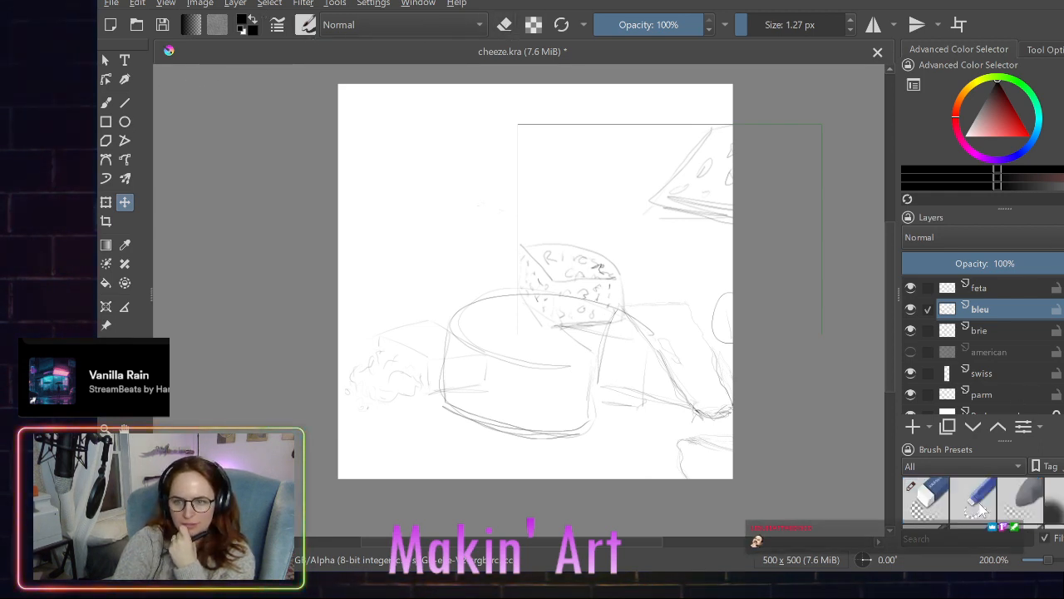
{"action": "left_click", "coordinate": [922, 487]}
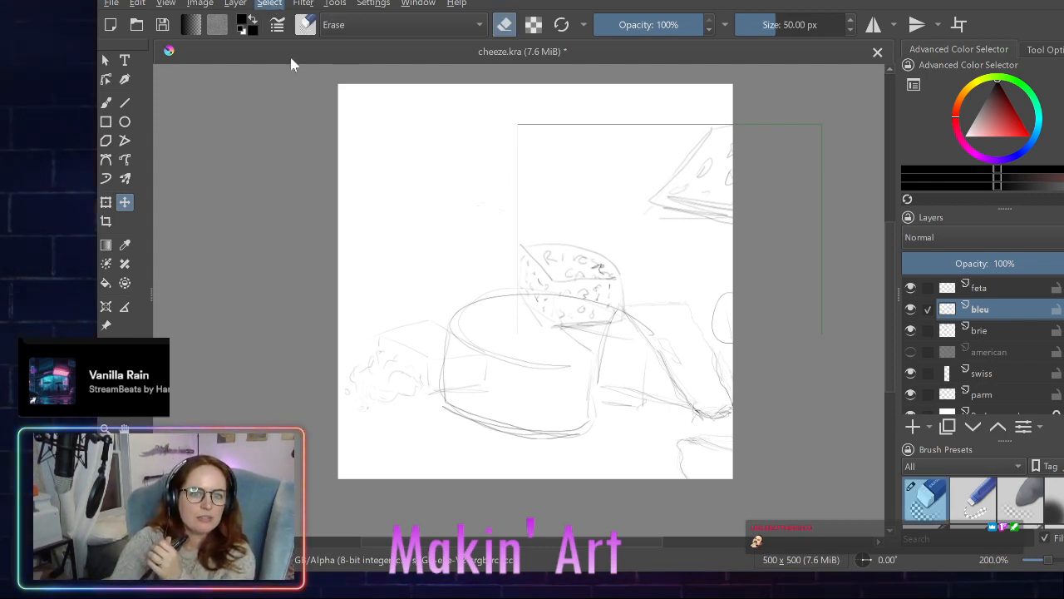
{"action": "key", "text": "ctrl+a"}
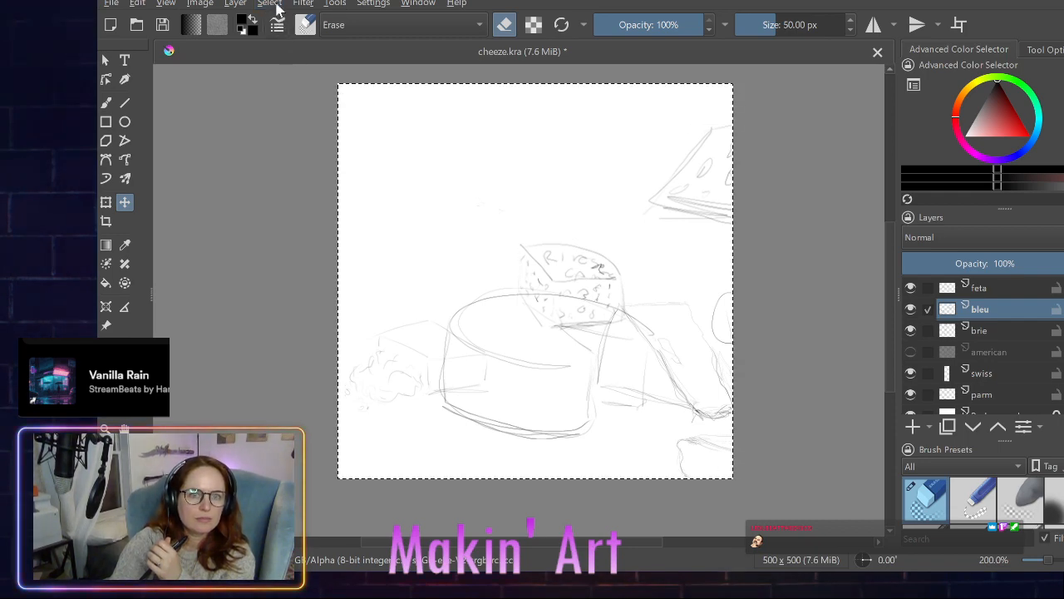
{"action": "key", "text": "ctrl+shift+a"}
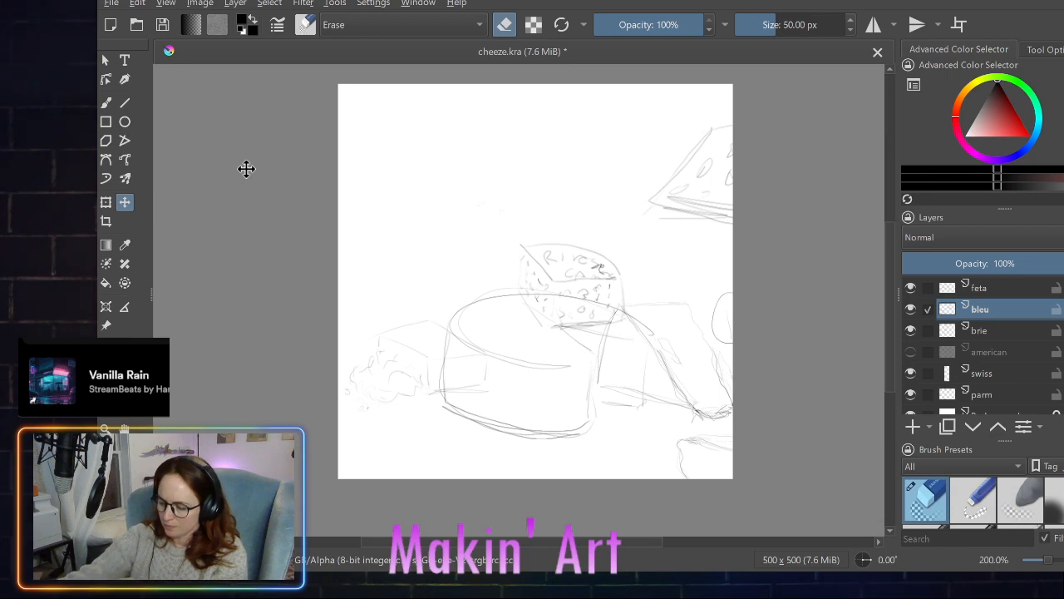
- Erase the leftover holed cheese wedge along the canvas's upper right edge on the bleu layer with the 50 px eraser brush
{"action": "left_click_drag", "start_coordinate": [670, 188], "coordinate": [659, 171]}
{"action": "key", "text": "ctrl+z"}
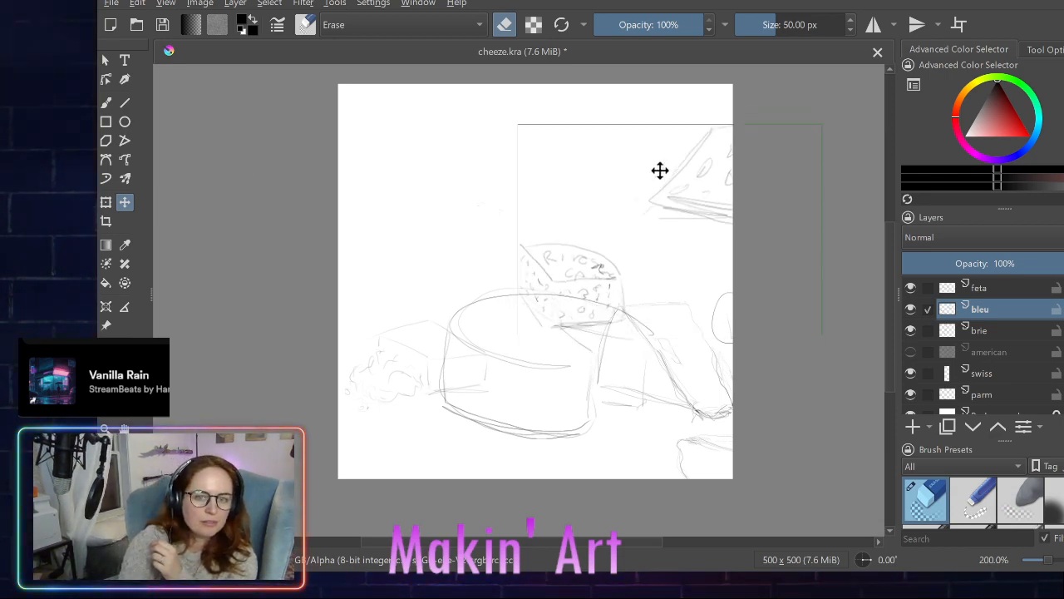
{"action": "left_click", "coordinate": [104, 104]}
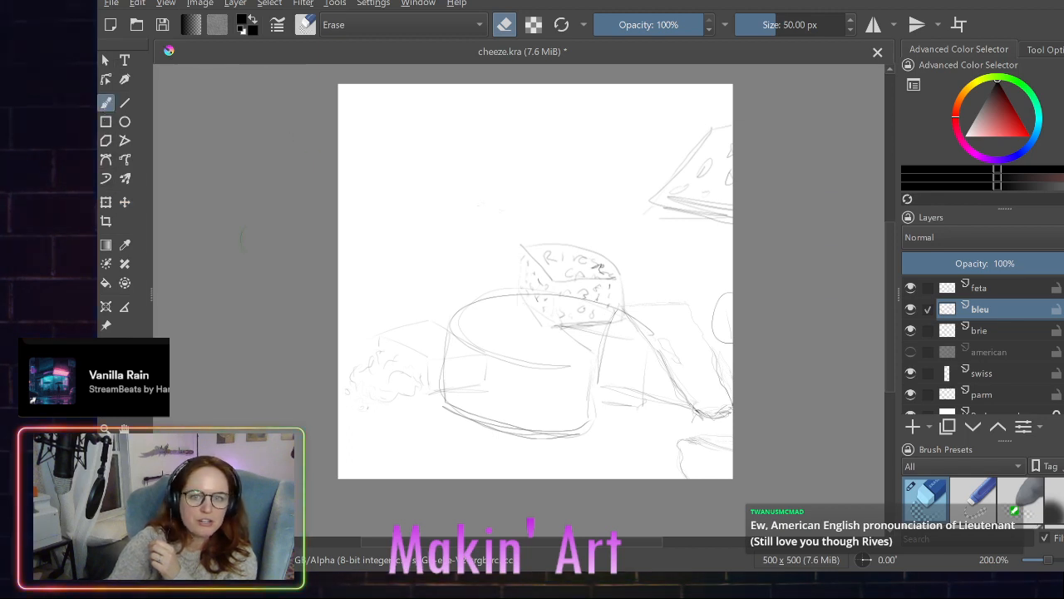
{"action": "mouse_move", "coordinate": [698, 182]}
{"action": "left_mouse_down"}
{"action": "mouse_move", "coordinate": [671, 190]}
{"action": "mouse_move", "coordinate": [704, 185]}
{"action": "mouse_move", "coordinate": [722, 203]}
{"action": "left_mouse_up"}
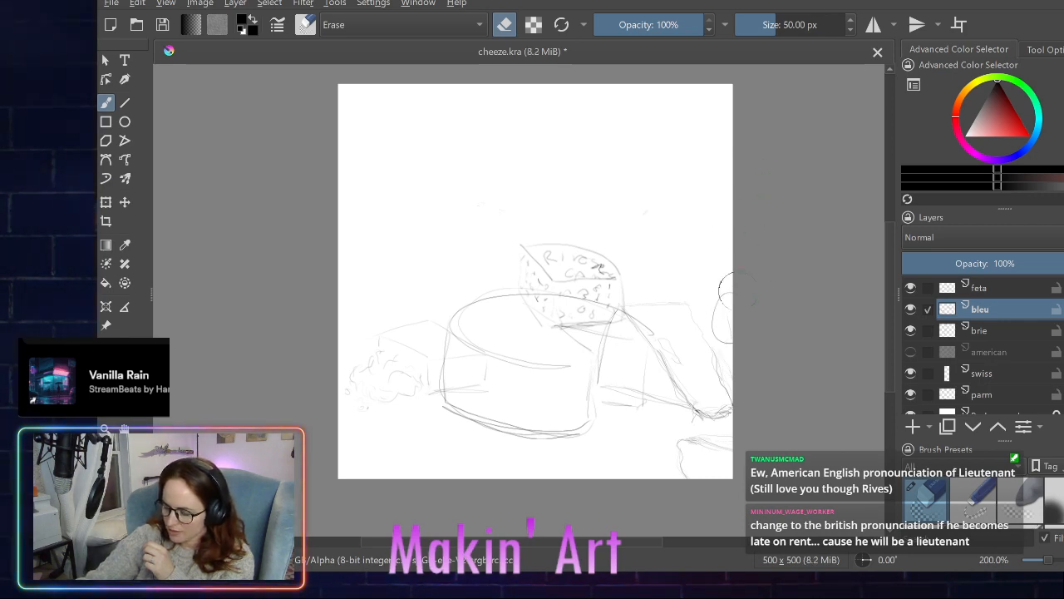
{"action": "left_click_drag", "start_coordinate": [726, 291], "coordinate": [769, 322]}
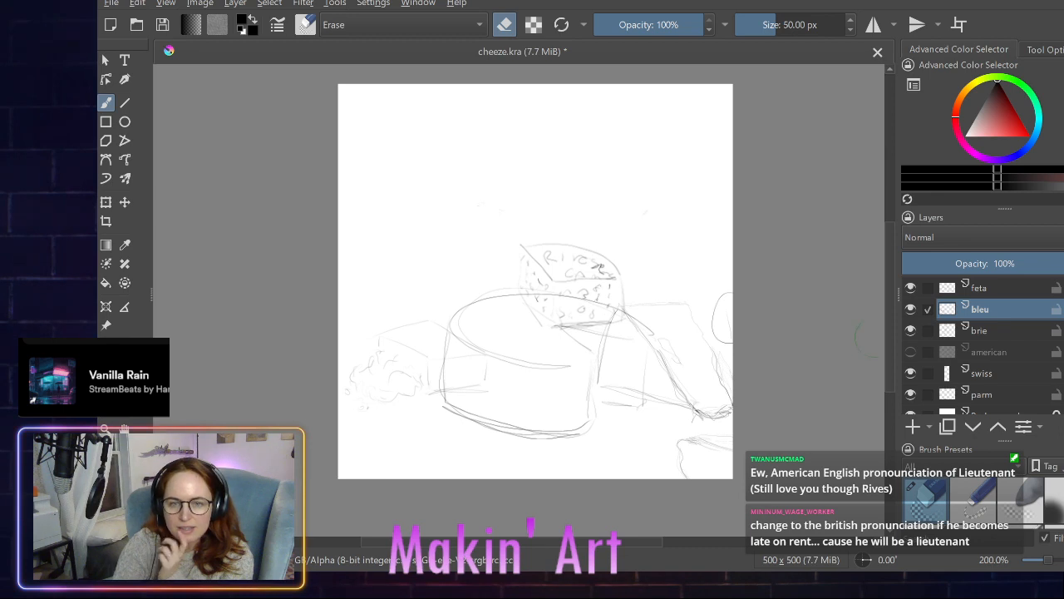
- Make brie the only selected layer and erase its stray curves at the canvas's right edge and lower right corner
{"action": "left_click", "coordinate": [926, 329]}
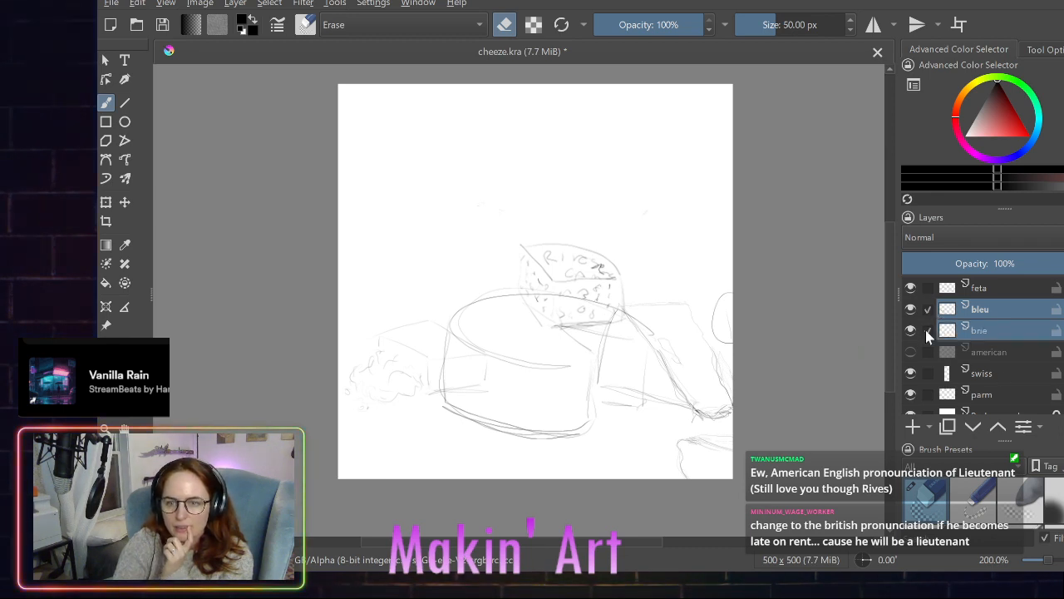
{"action": "left_click", "coordinate": [929, 312]}
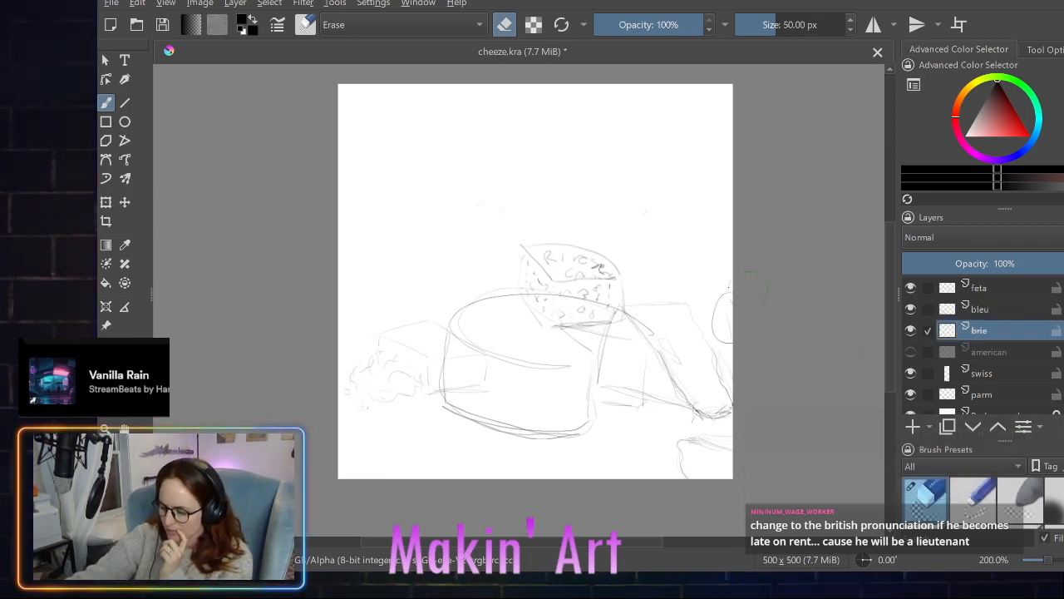
{"action": "mouse_move", "coordinate": [723, 283]}
{"action": "left_mouse_down"}
{"action": "mouse_move", "coordinate": [722, 345]}
{"action": "mouse_move", "coordinate": [720, 306]}
{"action": "mouse_move", "coordinate": [722, 326]}
{"action": "left_mouse_up"}
{"action": "mouse_move", "coordinate": [698, 464]}
{"action": "left_mouse_down"}
{"action": "mouse_move", "coordinate": [689, 439]}
{"action": "mouse_move", "coordinate": [721, 452]}
{"action": "left_mouse_up"}
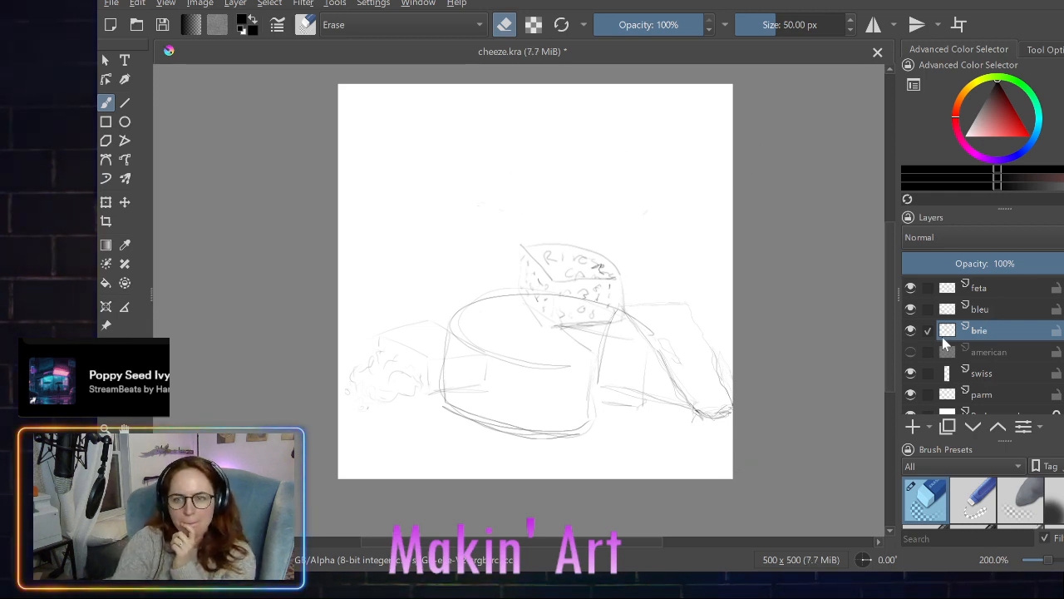
- Delete the swiss layer and replace it with a new empty paint layer above parm, named swiss
{"action": "scroll", "coordinate": [952, 374], "scroll_direction": "down", "scroll_amount": 1}
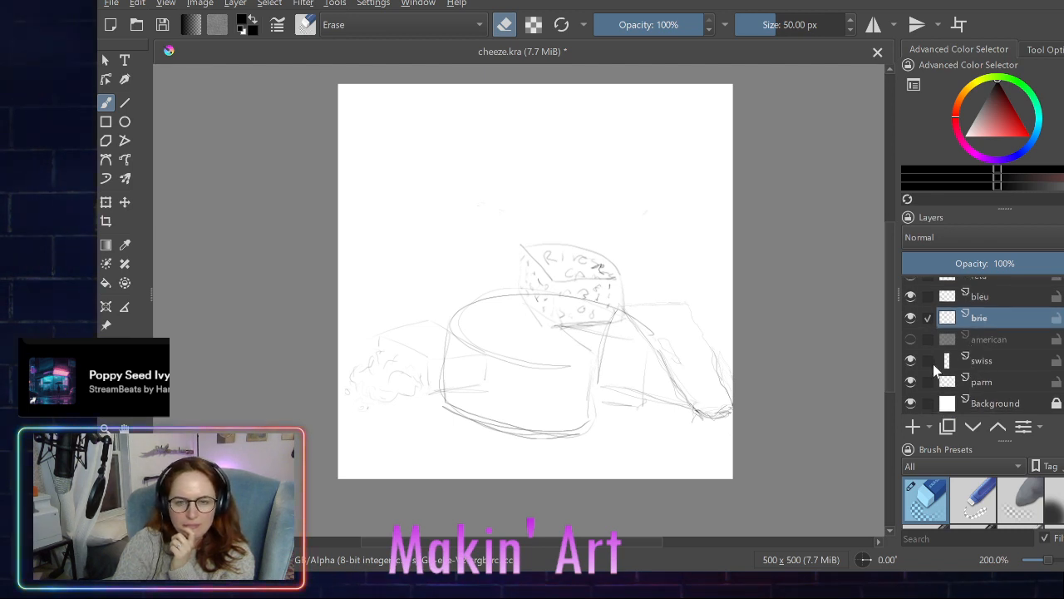
{"action": "left_click", "coordinate": [978, 366]}
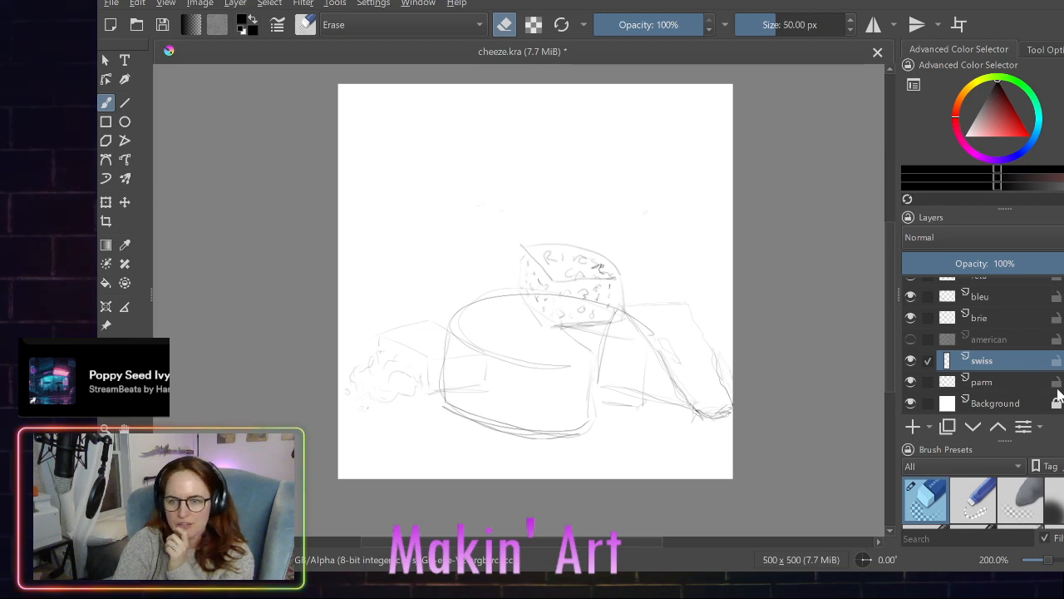
{"action": "key", "text": "shift+Delete"}
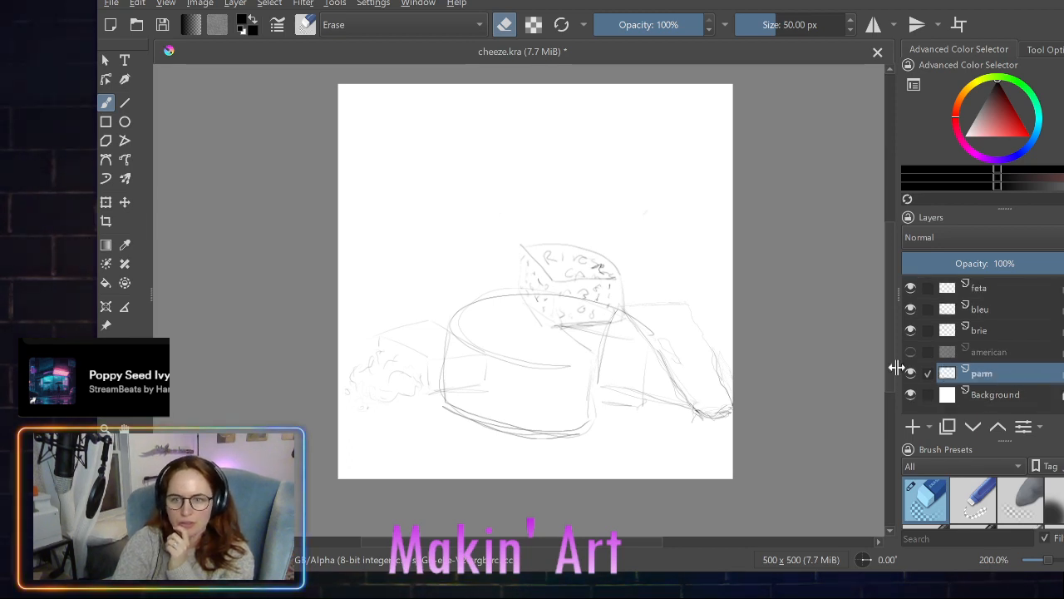
{"action": "left_click", "coordinate": [912, 427]}
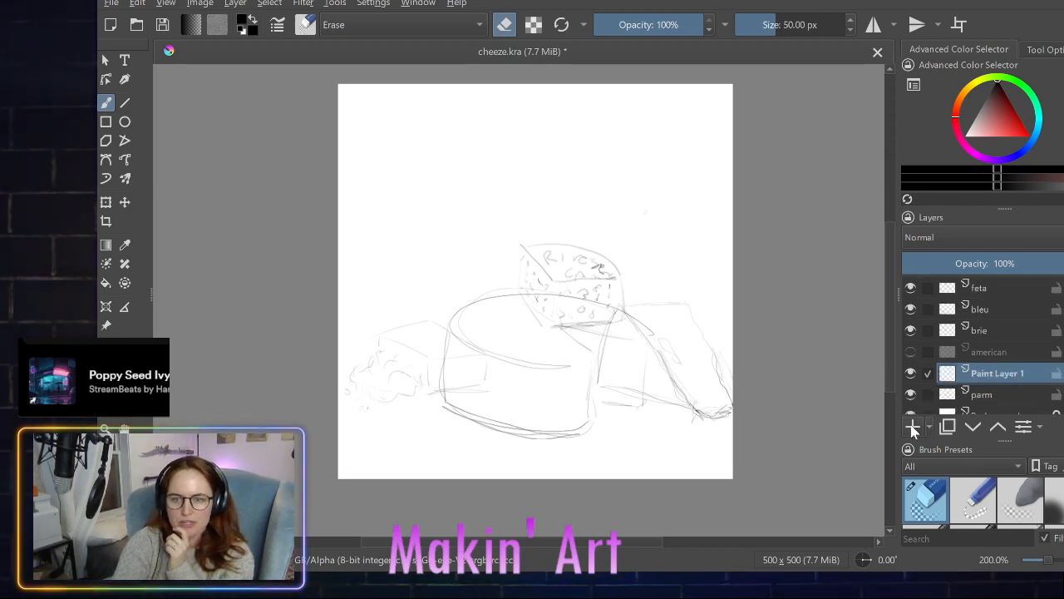
{"action": "double_click", "coordinate": [990, 374]}
{"action": "type", "text": "swiss"}
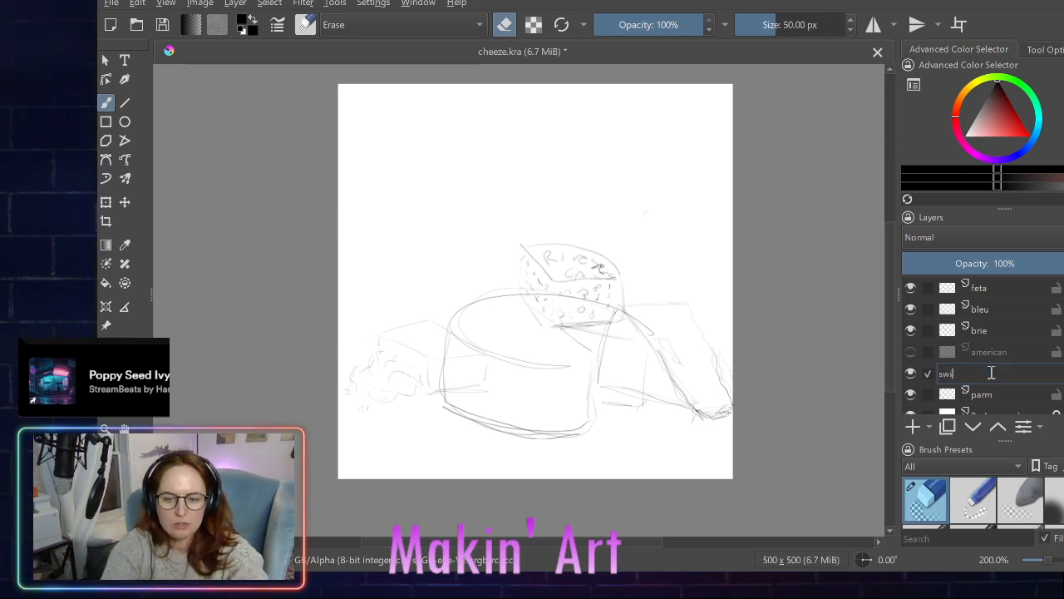
{"action": "key", "text": "Return"}
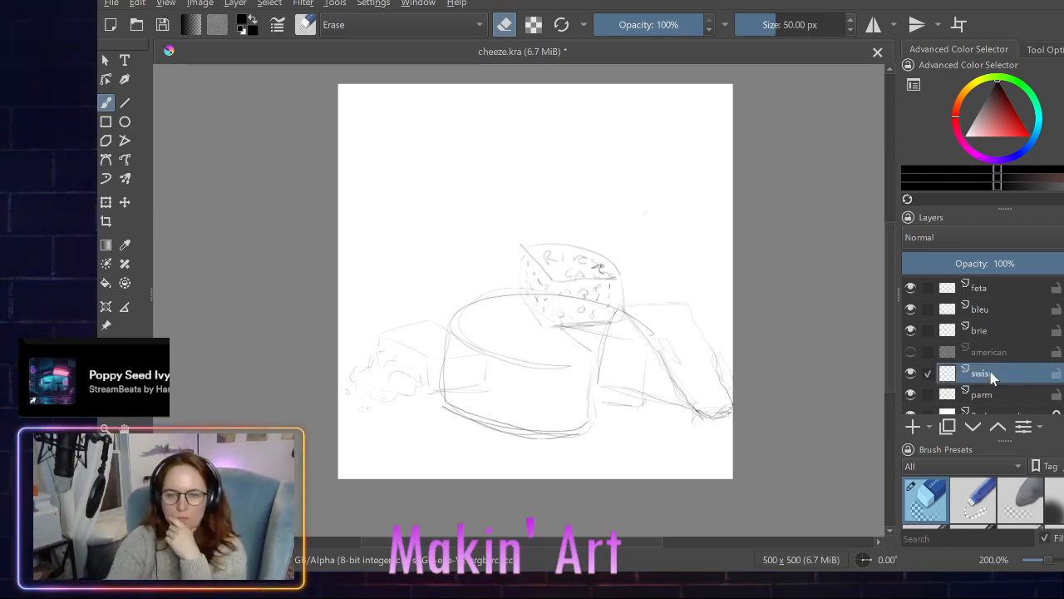
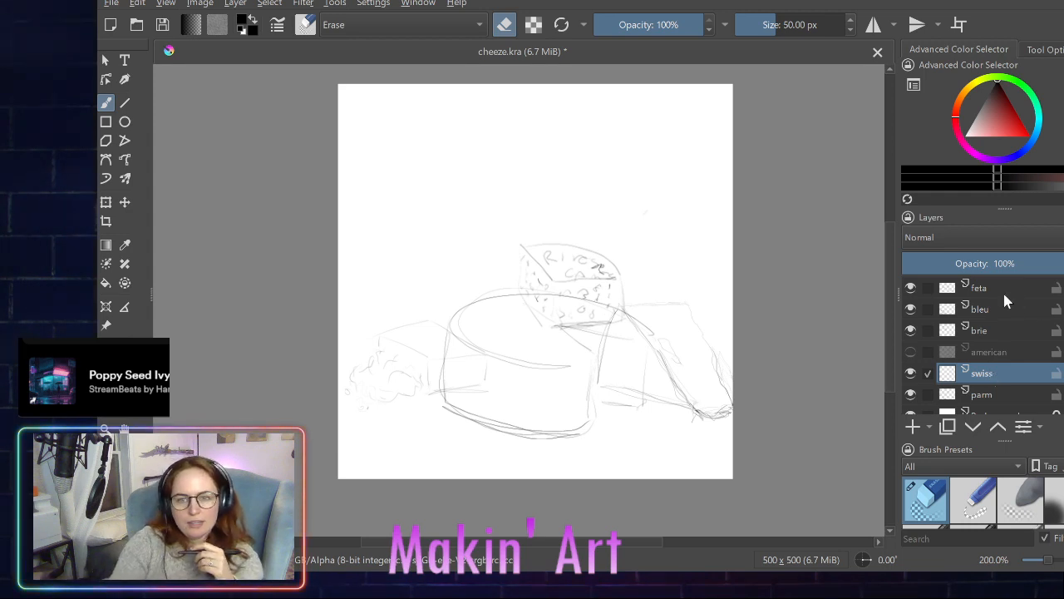
- Hide the feta, bleu and brie layers to examine the parm wheel on its own, and show all three again
{"action": "left_click", "coordinate": [910, 288]}
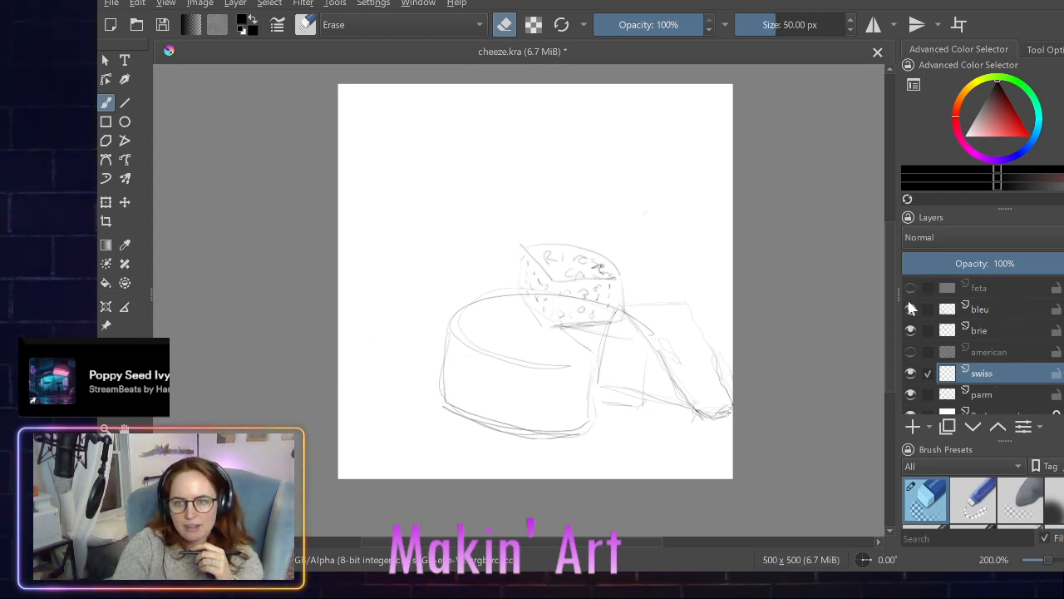
{"action": "left_click", "coordinate": [911, 308]}
{"action": "left_click", "coordinate": [911, 330]}
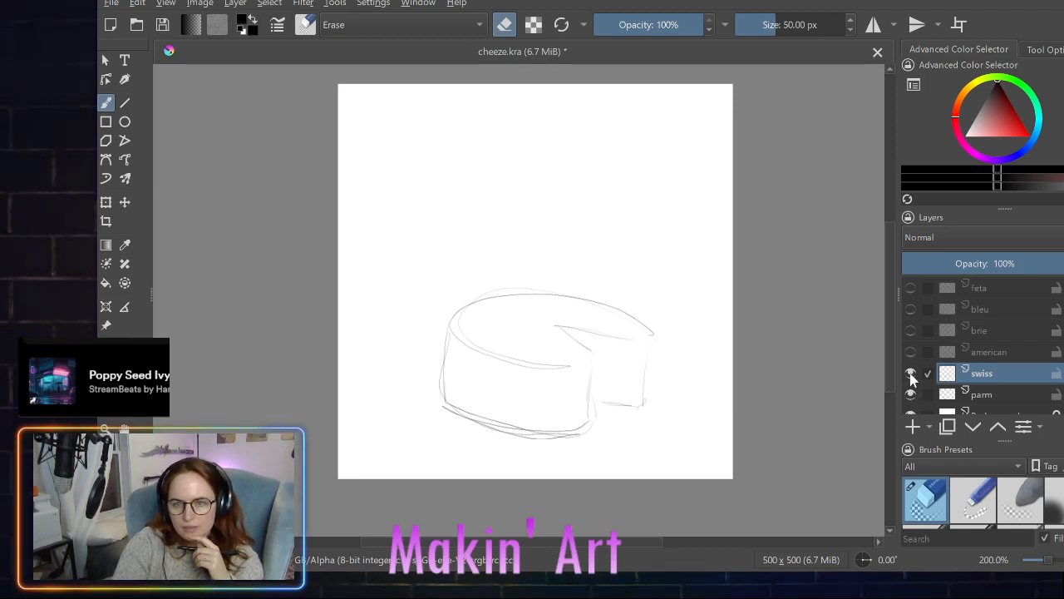
{"action": "left_click", "coordinate": [912, 331]}
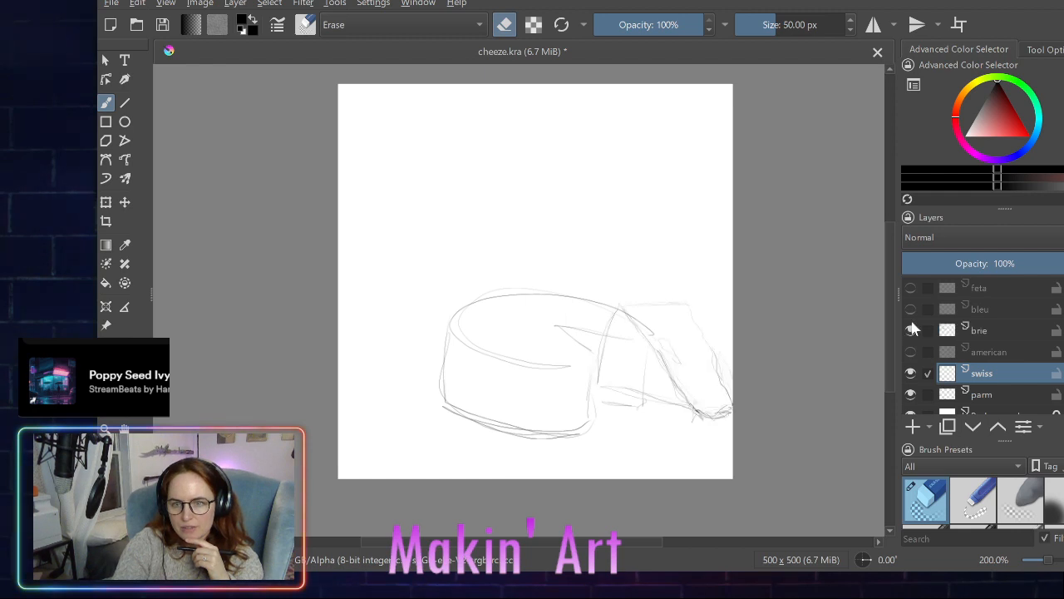
{"action": "left_click", "coordinate": [912, 310]}
{"action": "left_click", "coordinate": [910, 291]}
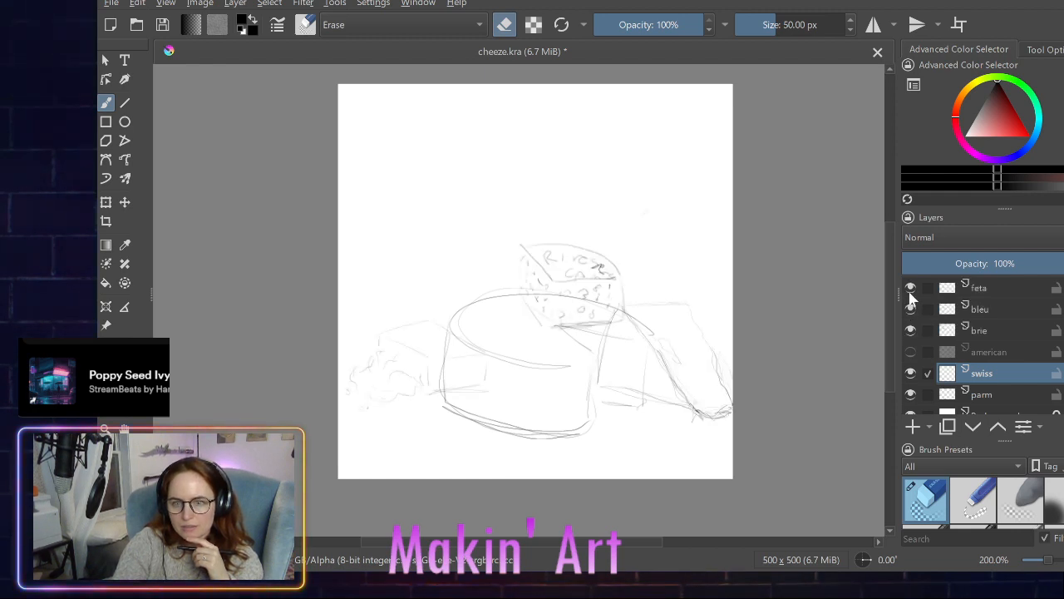
- Switch from the eraser to the fine 1.27 px drawing brush preset, keeping the swiss layer active
{"action": "scroll", "coordinate": [912, 357], "scroll_direction": "down", "scroll_amount": 1}
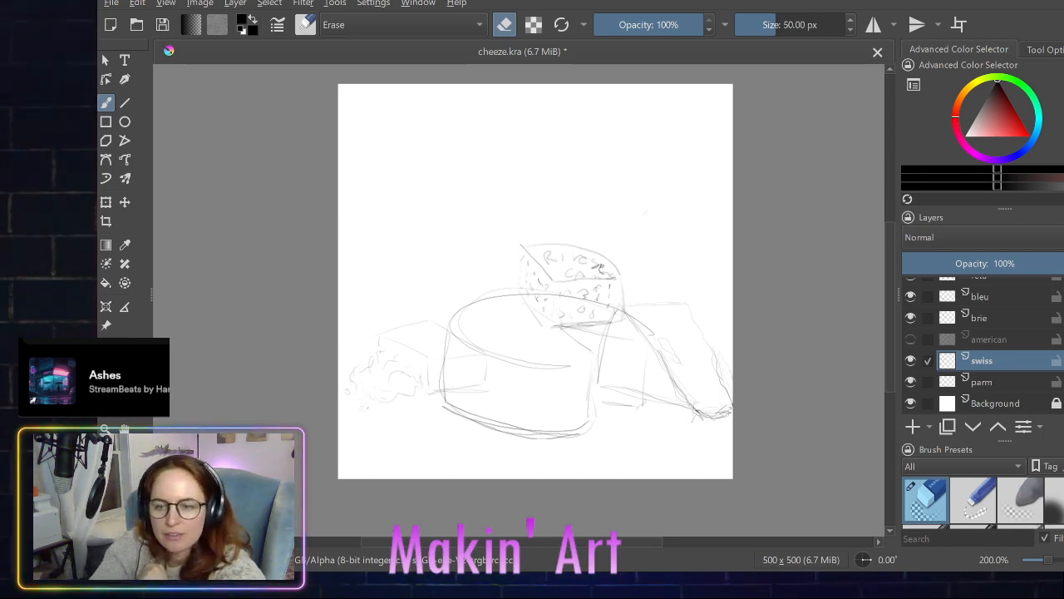
{"action": "scroll", "coordinate": [1049, 513], "scroll_direction": "down", "scroll_amount": 2}
{"action": "scroll", "coordinate": [1049, 513], "scroll_direction": "down", "scroll_amount": 4}
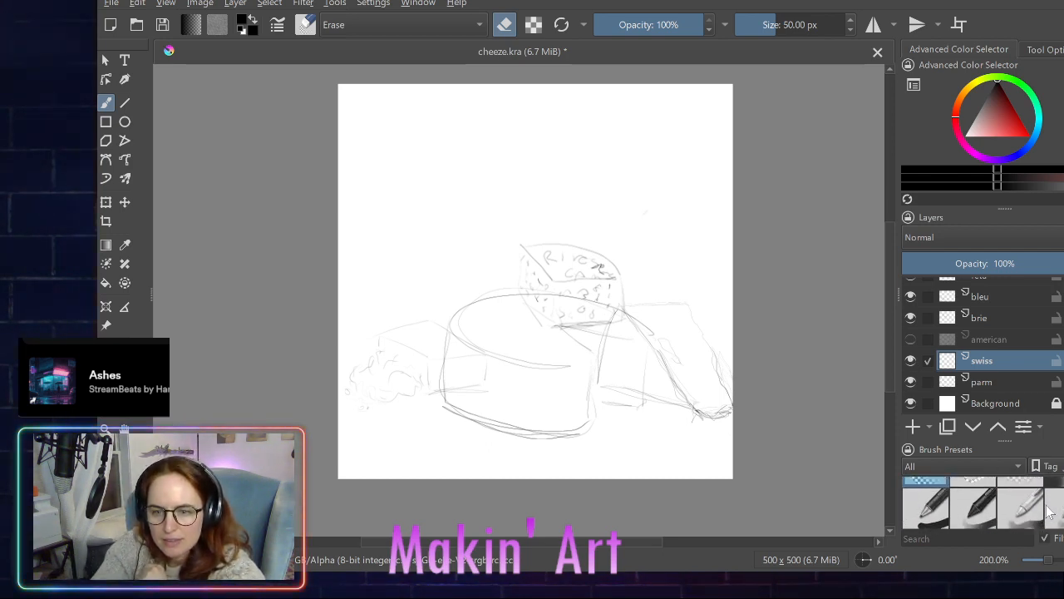
{"action": "scroll", "coordinate": [1049, 513], "scroll_direction": "down", "scroll_amount": 3}
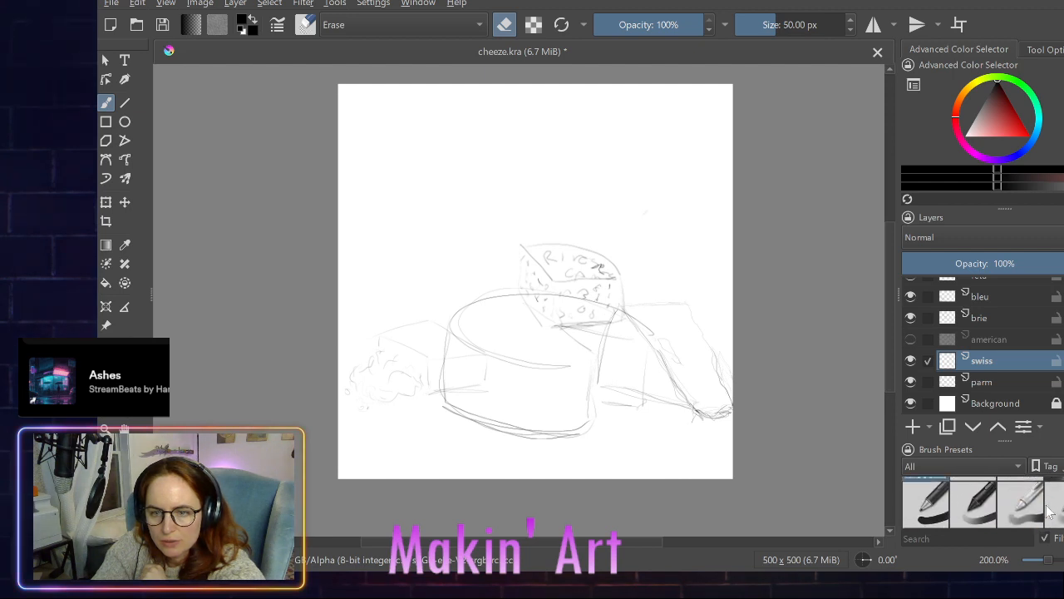
{"action": "scroll", "coordinate": [1049, 513], "scroll_direction": "down", "scroll_amount": 5}
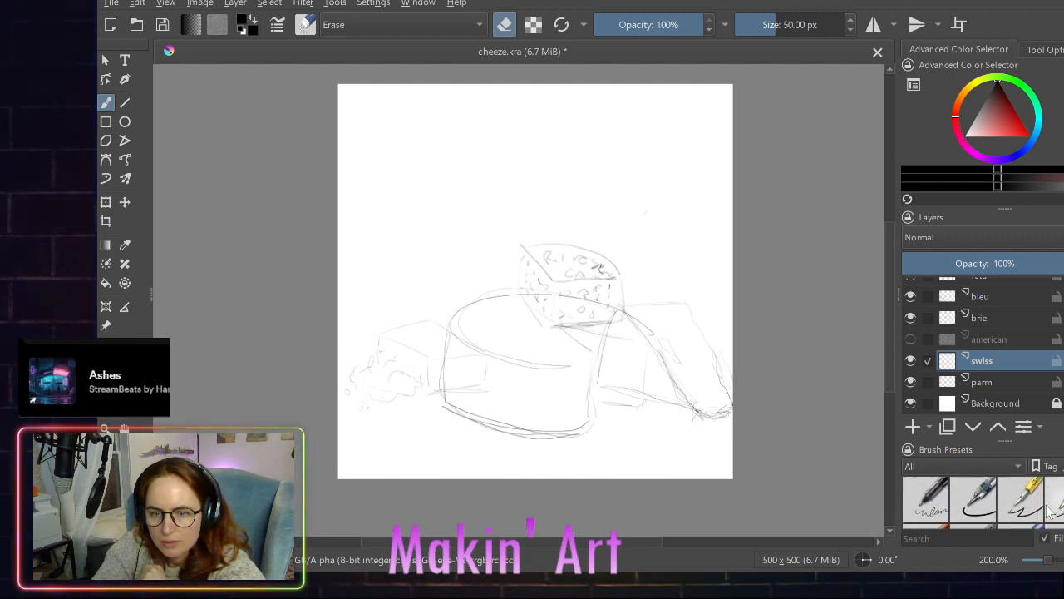
{"action": "scroll", "coordinate": [1049, 513], "scroll_direction": "down", "scroll_amount": 5}
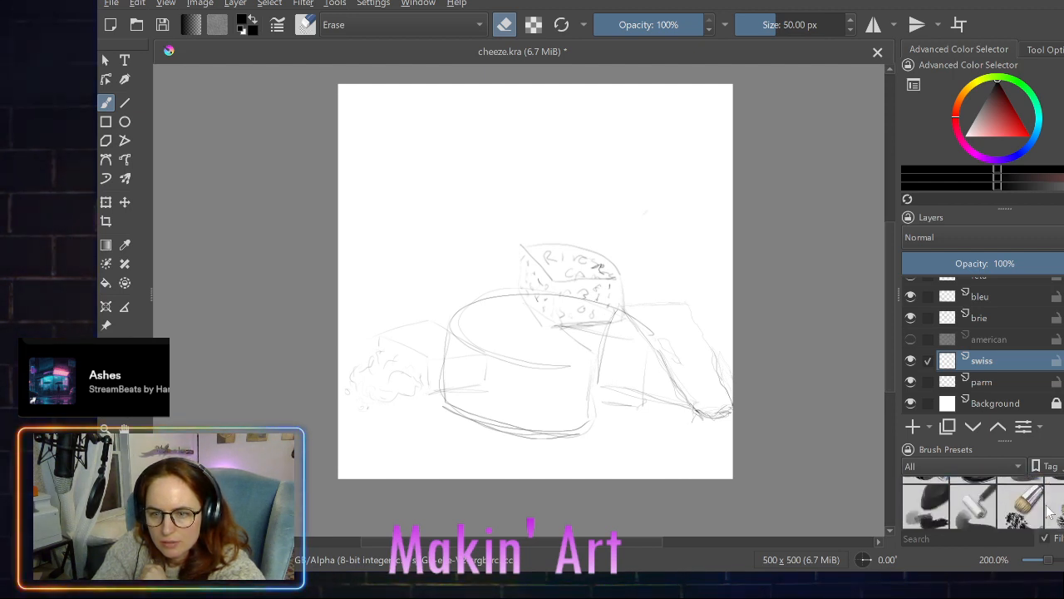
{"action": "scroll", "coordinate": [1049, 513], "scroll_direction": "down", "scroll_amount": 6}
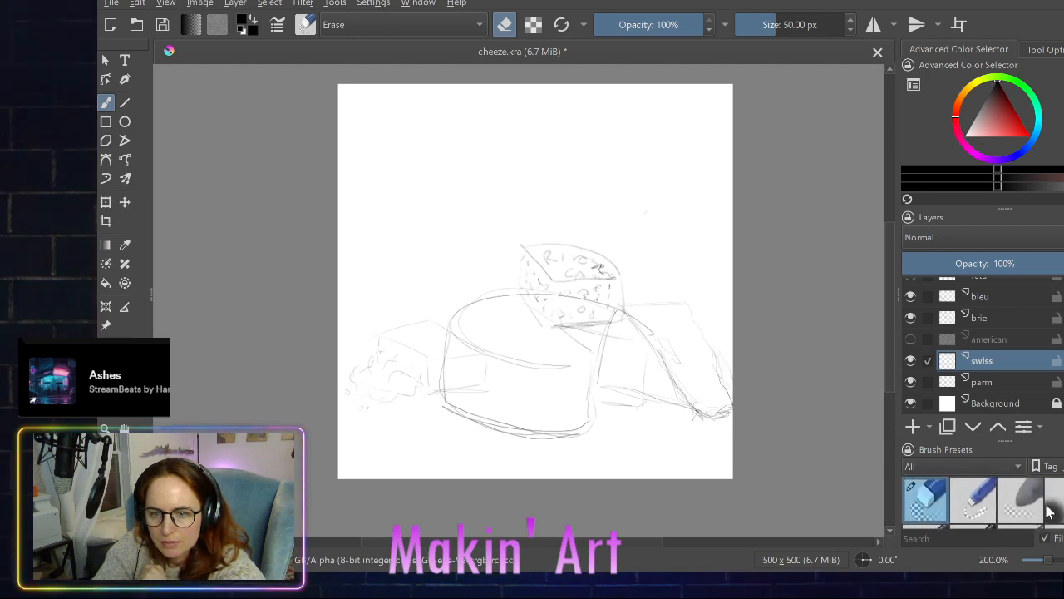
{"action": "scroll", "coordinate": [1049, 513], "scroll_direction": "down", "scroll_amount": 4}
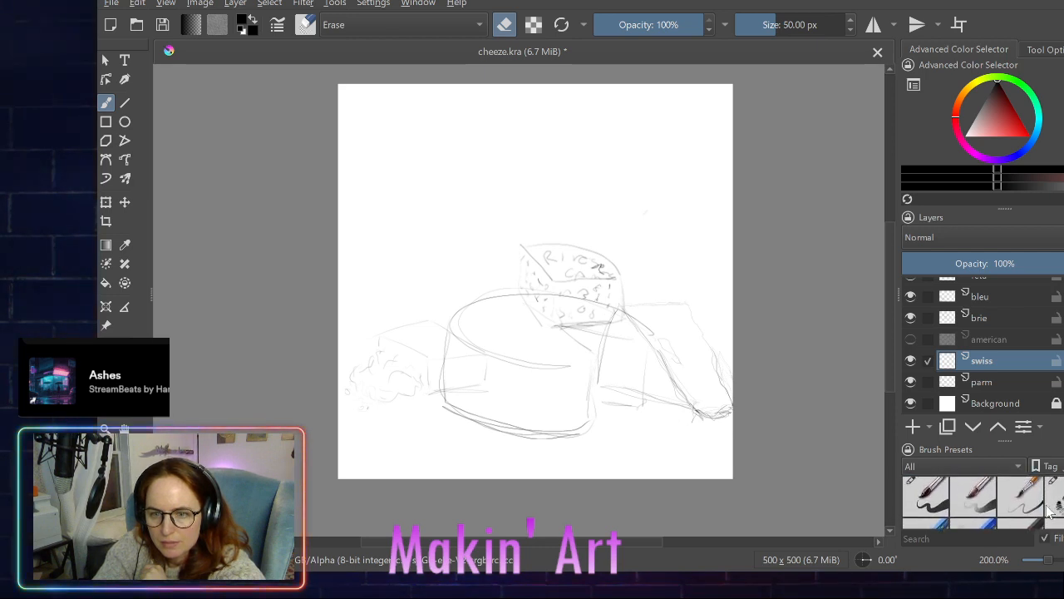
{"action": "left_click", "coordinate": [929, 502]}
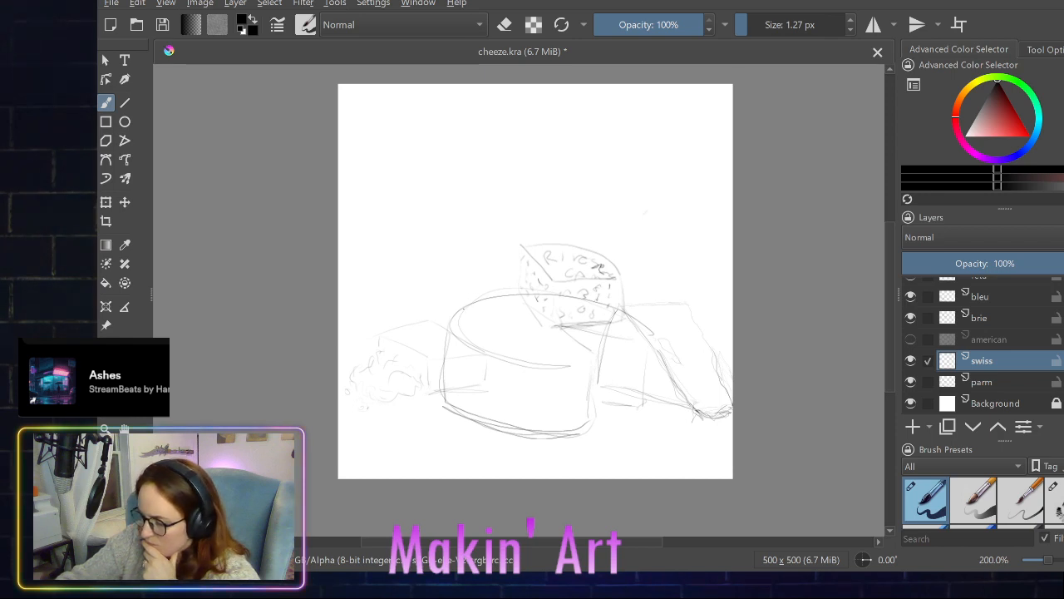
- Try sketching a small cheese wedge on the swiss layer over the parm wheel's upper left edge, and undo its strokes
{"action": "mouse_move", "coordinate": [518, 299]}
{"action": "left_mouse_down"}
{"action": "mouse_move", "coordinate": [517, 326]}
{"action": "mouse_move", "coordinate": [517, 303]}
{"action": "left_mouse_up"}
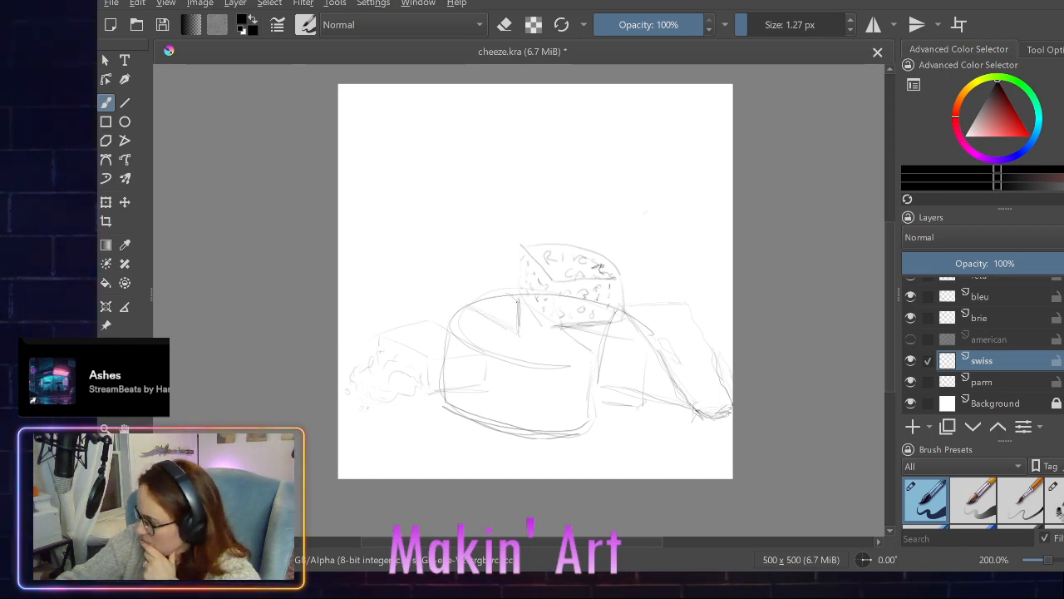
{"action": "mouse_move", "coordinate": [479, 287]}
{"action": "left_mouse_down"}
{"action": "mouse_move", "coordinate": [468, 278]}
{"action": "mouse_move", "coordinate": [467, 300]}
{"action": "mouse_move", "coordinate": [488, 279]}
{"action": "mouse_move", "coordinate": [514, 298]}
{"action": "left_mouse_up"}
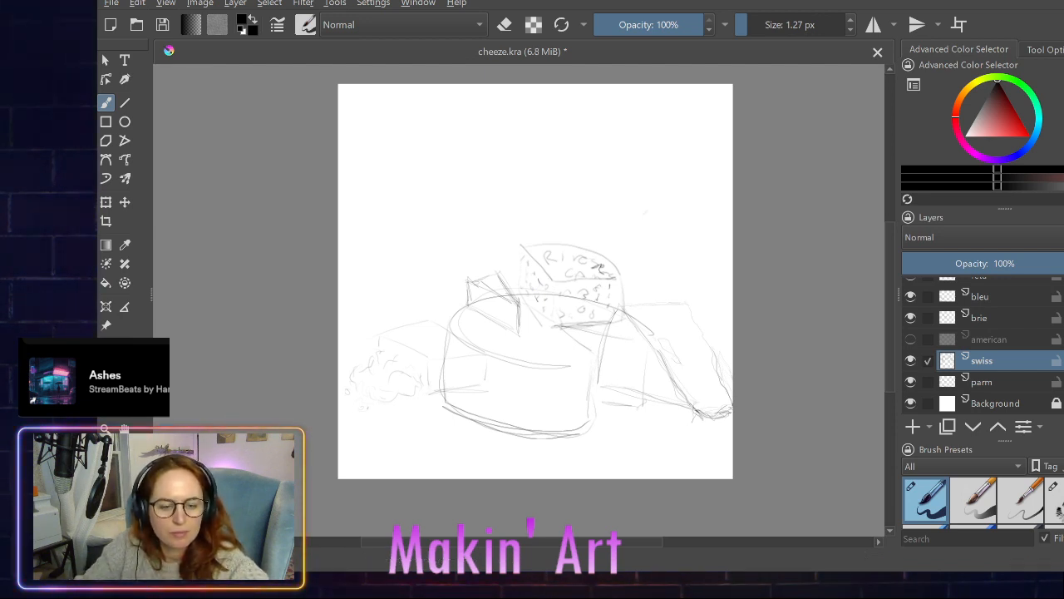
{"action": "key", "text": "ctrl+z"}
{"action": "key", "text": "ctrl+z"}
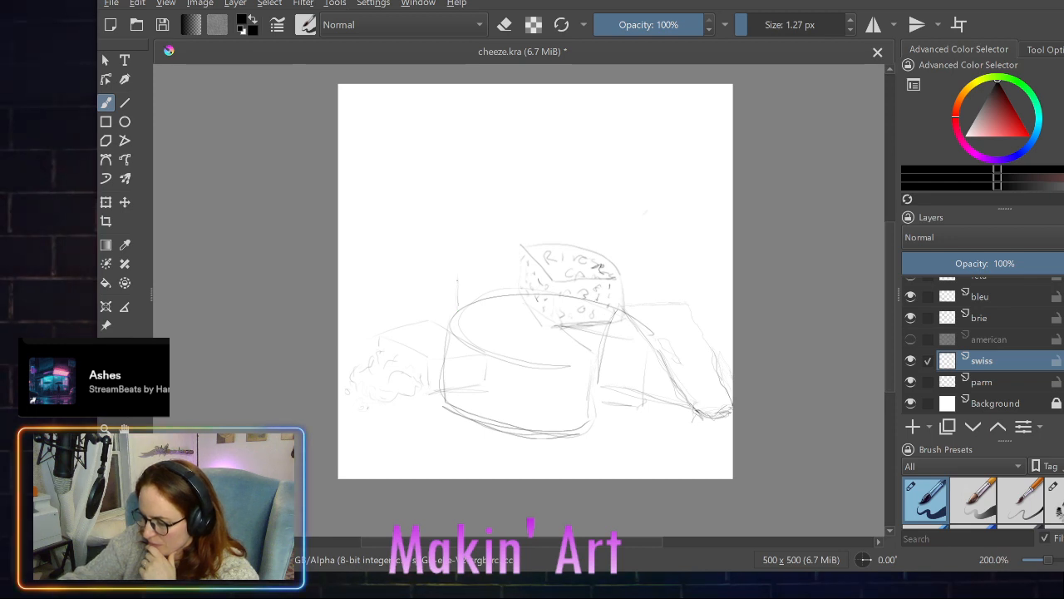
- Sketch a cheese wedge outline with a triangular top and upright front face on the parm wheel's upper left edge
{"action": "left_click_drag", "start_coordinate": [461, 277], "coordinate": [461, 313]}
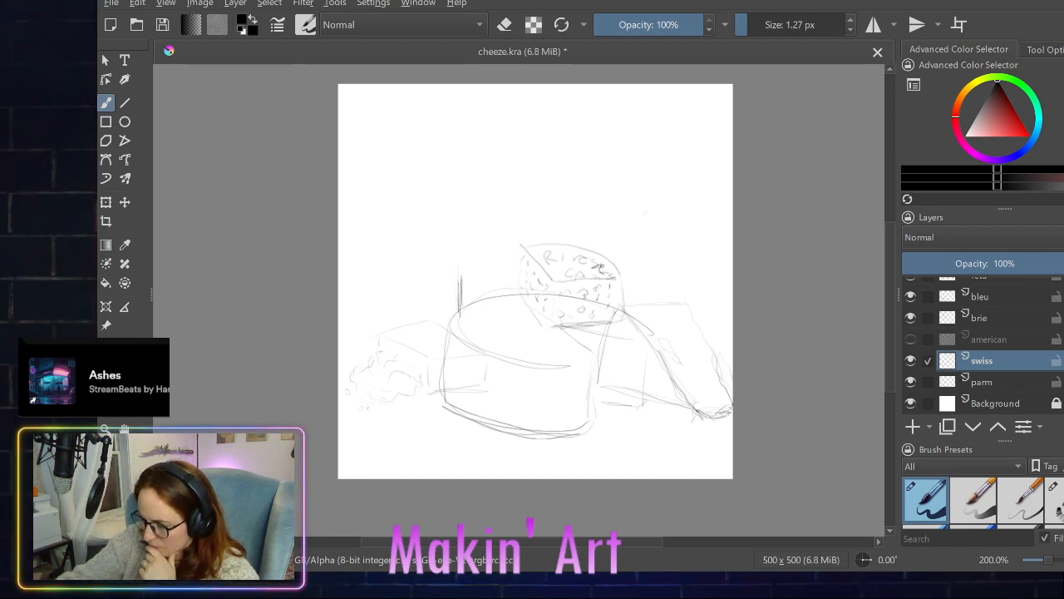
{"action": "mouse_move", "coordinate": [459, 268]}
{"action": "left_mouse_down"}
{"action": "mouse_move", "coordinate": [489, 246]}
{"action": "mouse_move", "coordinate": [522, 291]}
{"action": "left_mouse_up"}
{"action": "left_click_drag", "start_coordinate": [490, 253], "coordinate": [527, 301]}
{"action": "left_click_drag", "start_coordinate": [460, 274], "coordinate": [519, 303]}
{"action": "mouse_move", "coordinate": [467, 276]}
{"action": "left_mouse_down"}
{"action": "mouse_move", "coordinate": [522, 306]}
{"action": "mouse_move", "coordinate": [522, 334]}
{"action": "left_mouse_up"}
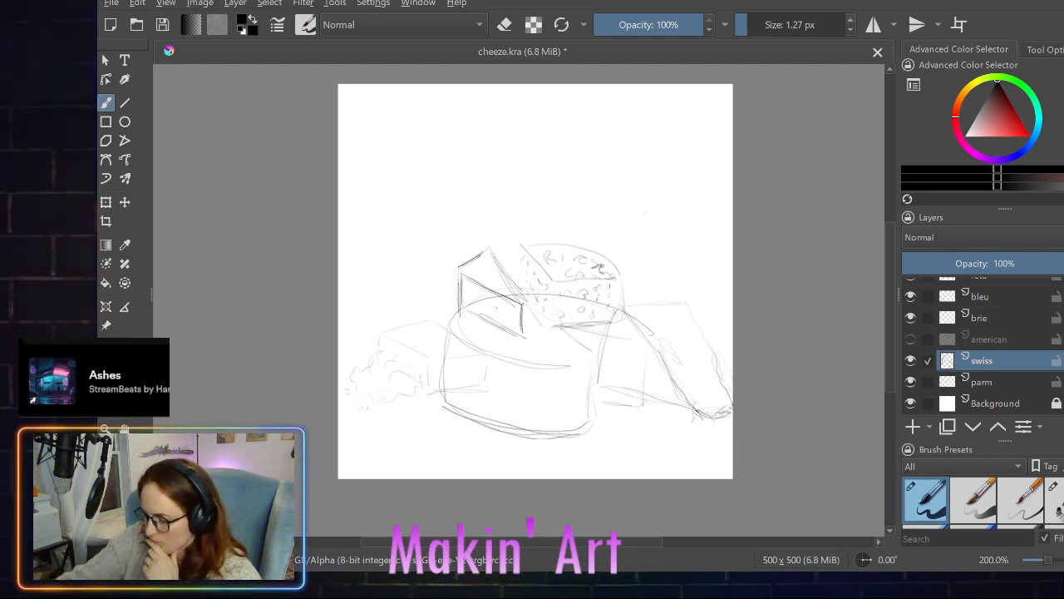
- Draw small round holes across the swiss wedge's front face, upper edge and top surface
{"action": "left_click_drag", "start_coordinate": [490, 299], "coordinate": [488, 311]}
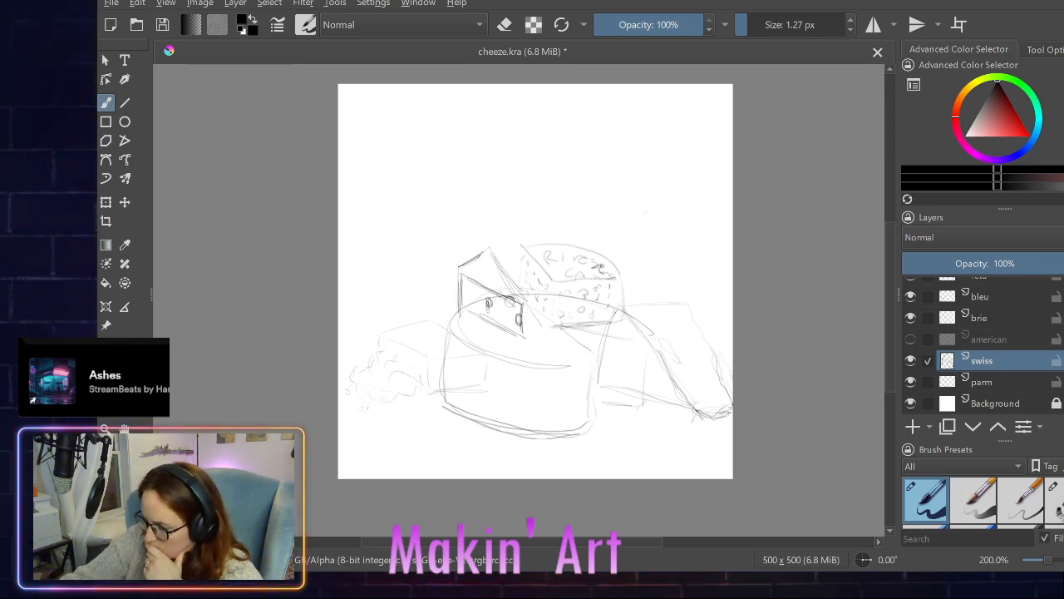
{"action": "left_click_drag", "start_coordinate": [497, 294], "coordinate": [504, 296]}
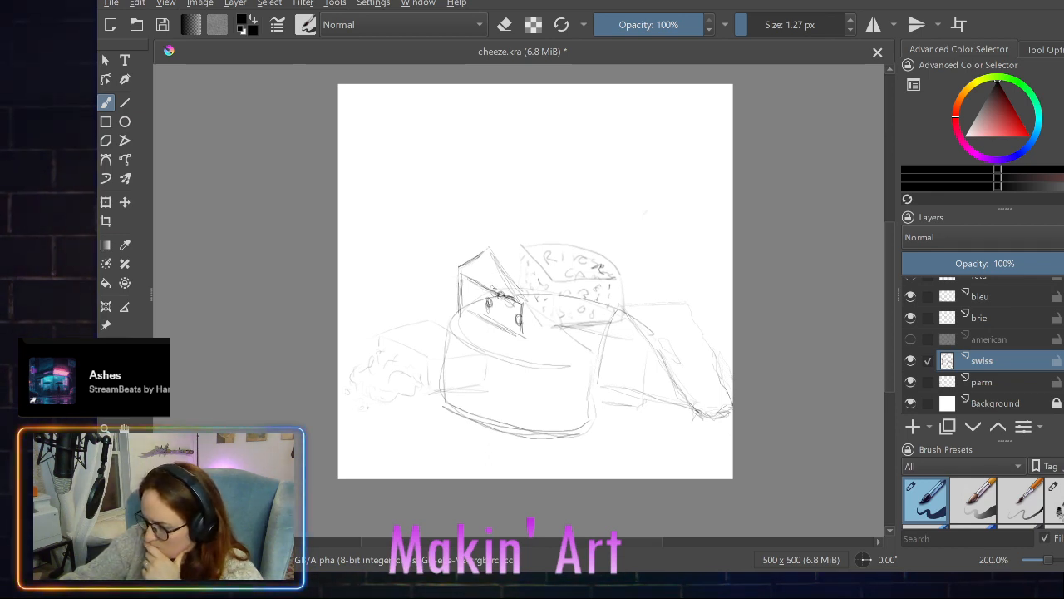
{"action": "left_click_drag", "start_coordinate": [494, 288], "coordinate": [474, 267]}
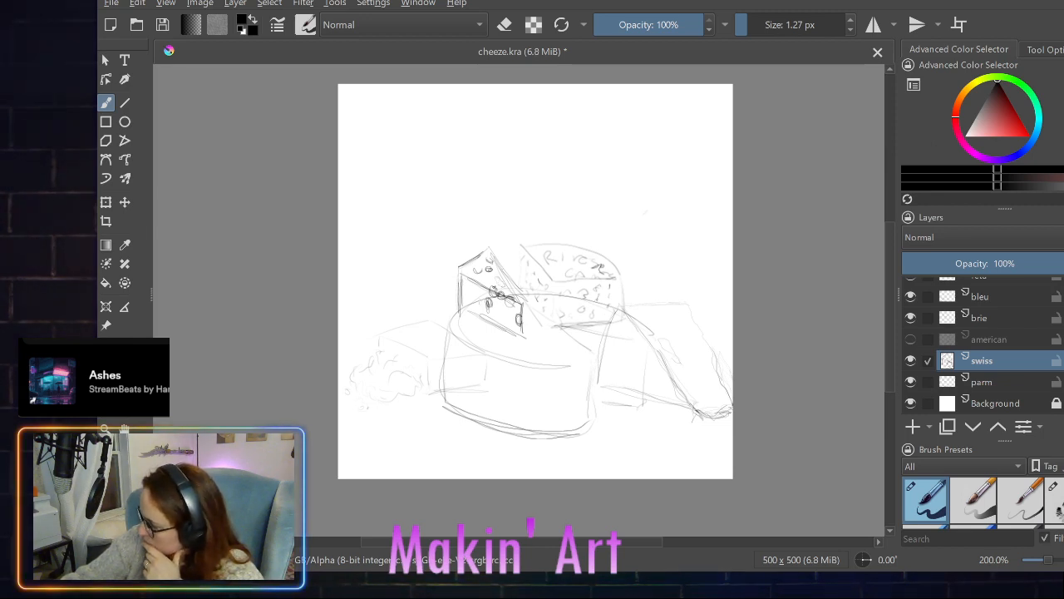
{"action": "mouse_move", "coordinate": [510, 313]}
{"action": "left_mouse_down"}
{"action": "mouse_move", "coordinate": [479, 308]}
{"action": "mouse_move", "coordinate": [465, 290]}
{"action": "left_mouse_up"}
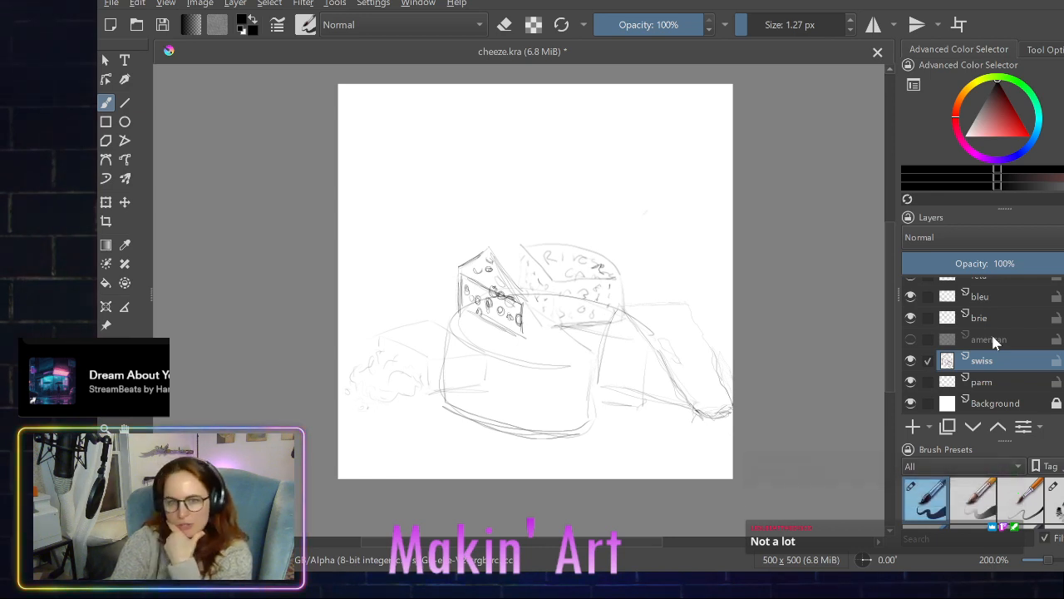
- Make brie the active layer, select the entire canvas, scale the brie sketch down slightly and move it a little down and right
{"action": "left_click", "coordinate": [927, 317]}
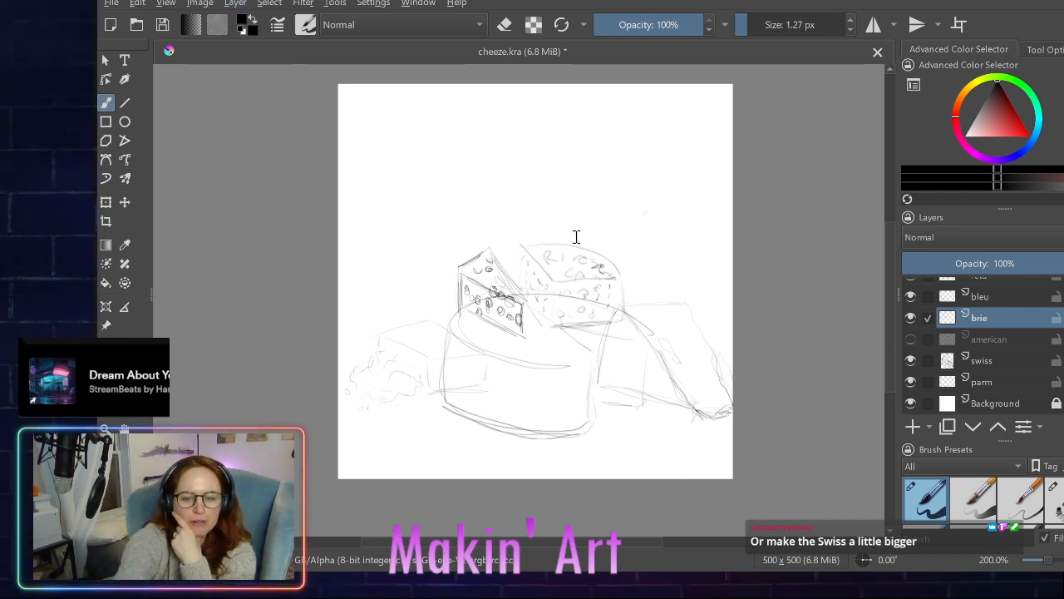
{"action": "key", "text": "ctrl+z"}
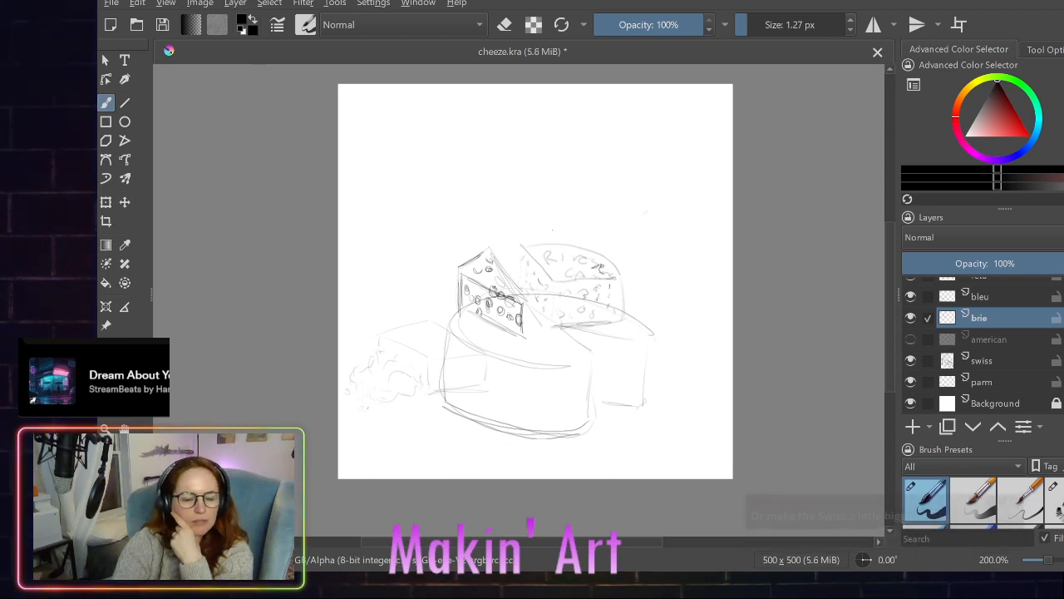
{"action": "key", "text": "ctrl+shift+z"}
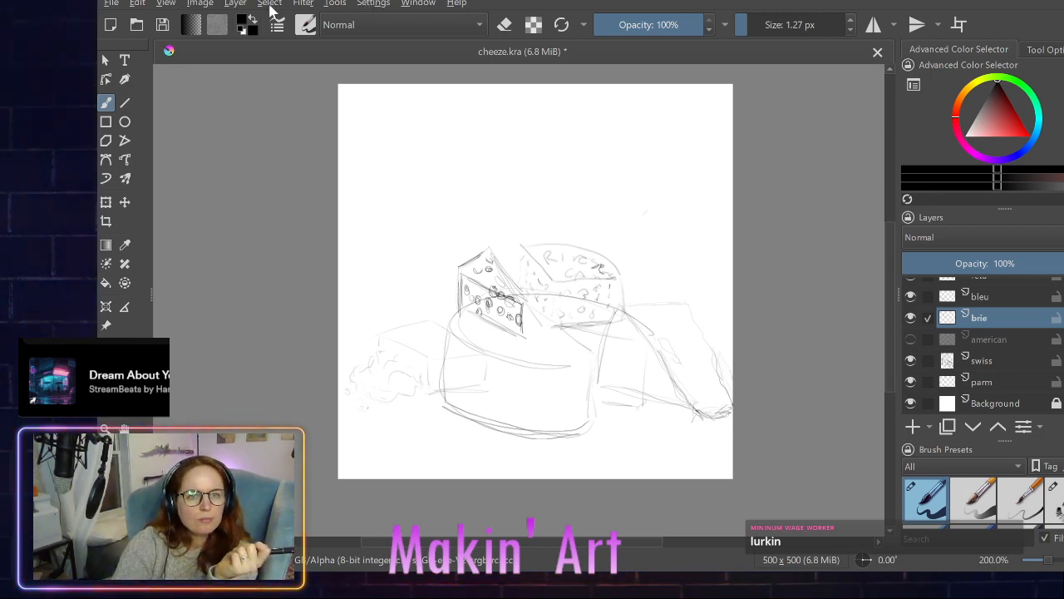
{"action": "key", "text": "ctrl+a"}
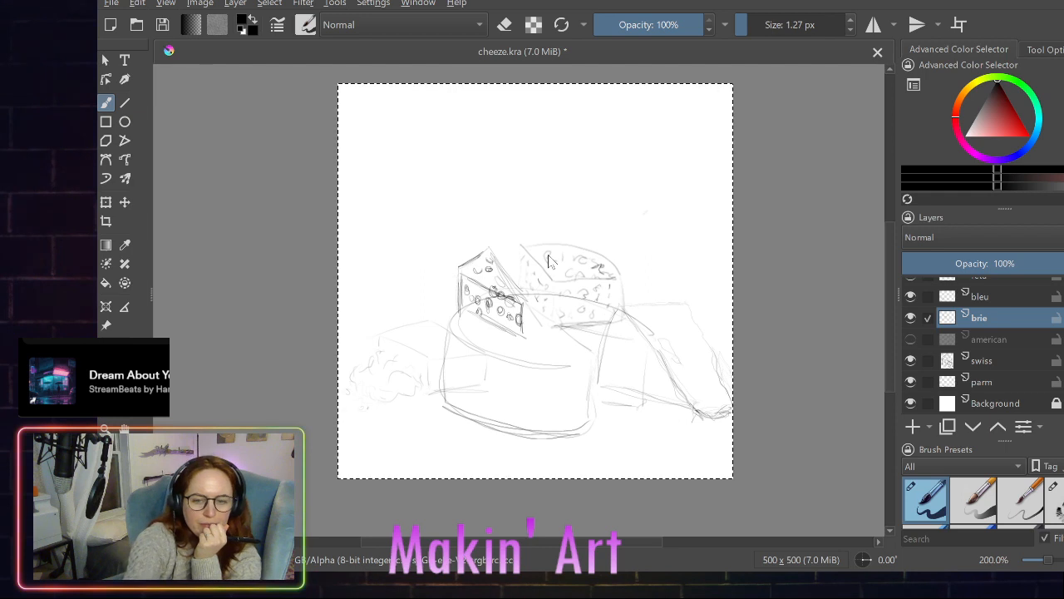
{"action": "key", "text": "ctrl+shift+z"}
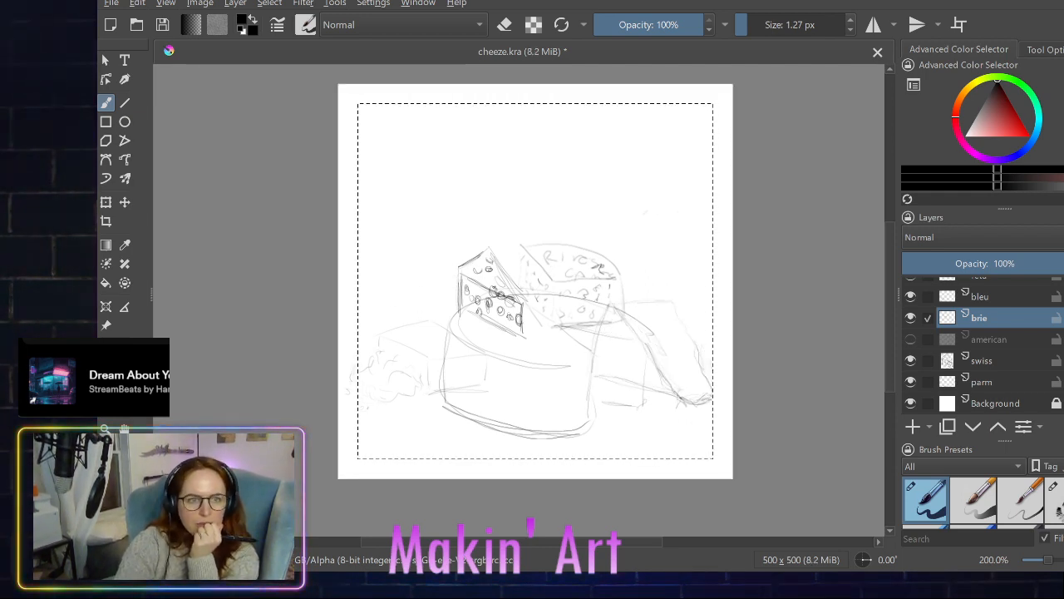
{"action": "left_click", "coordinate": [125, 203]}
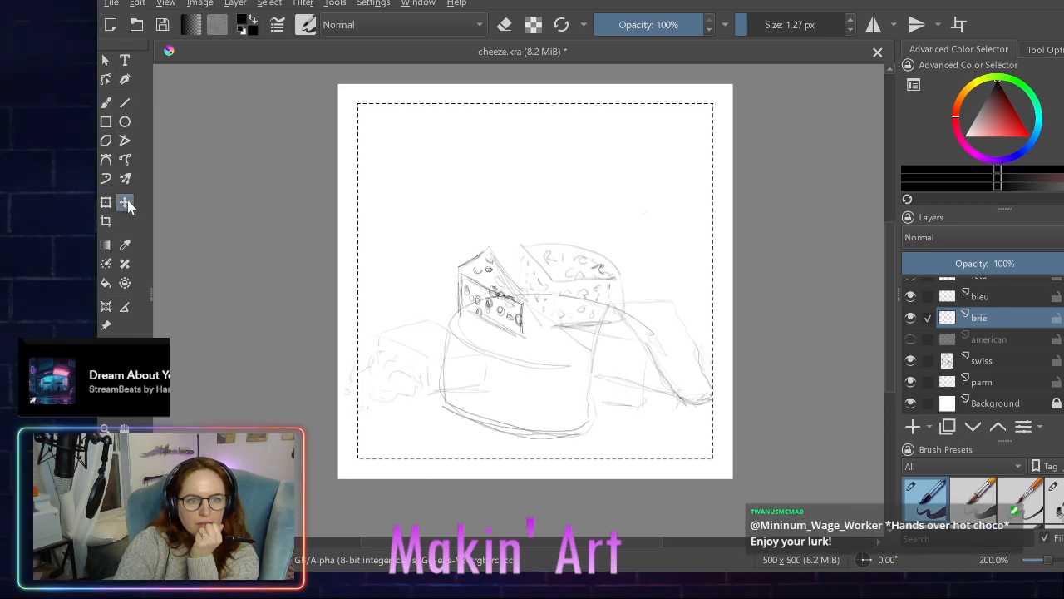
{"action": "mouse_move", "coordinate": [668, 309]}
{"action": "left_mouse_down"}
{"action": "mouse_move", "coordinate": [675, 336]}
{"action": "mouse_move", "coordinate": [675, 322]}
{"action": "left_mouse_up"}
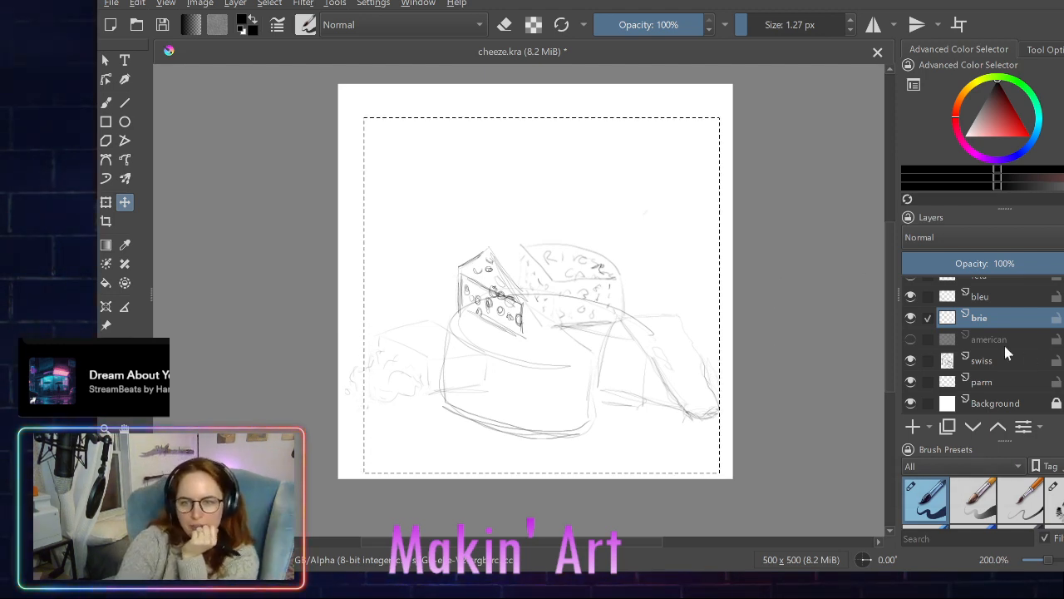
- Clear the selection, make swiss the only selected layer, select the entire canvas and enlarge the swiss wedge slightly
{"action": "scroll", "coordinate": [963, 333], "scroll_direction": "up", "scroll_amount": 1}
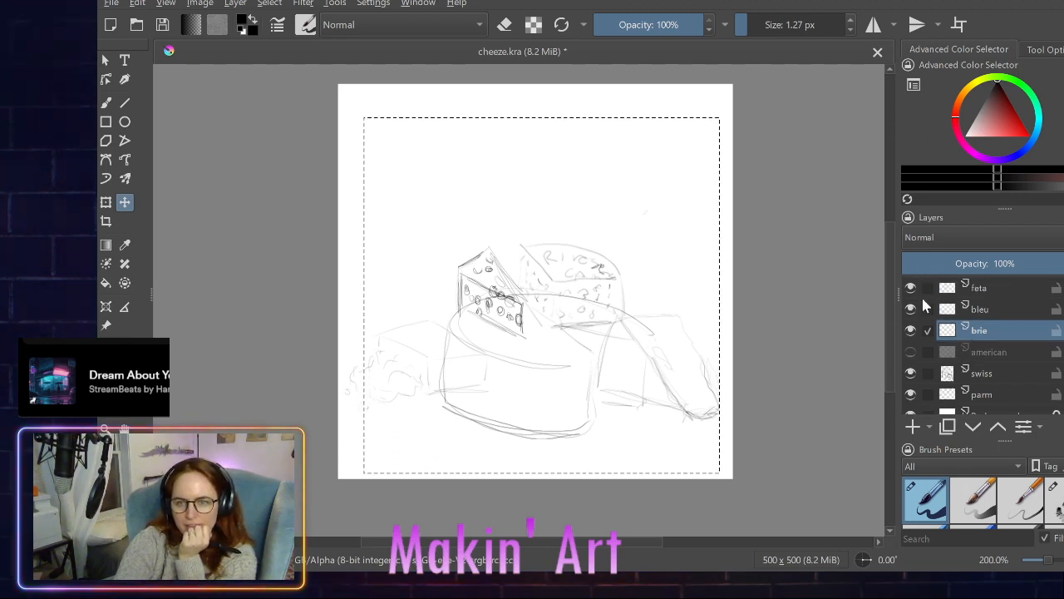
{"action": "left_click", "coordinate": [925, 372]}
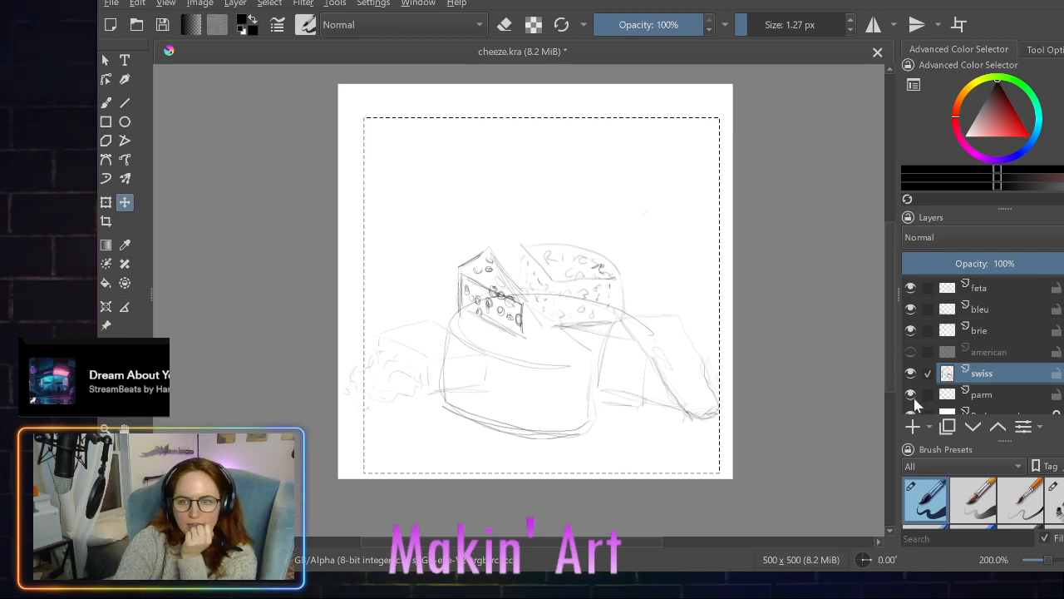
{"action": "left_click", "coordinate": [927, 328], "text": "ctrl"}
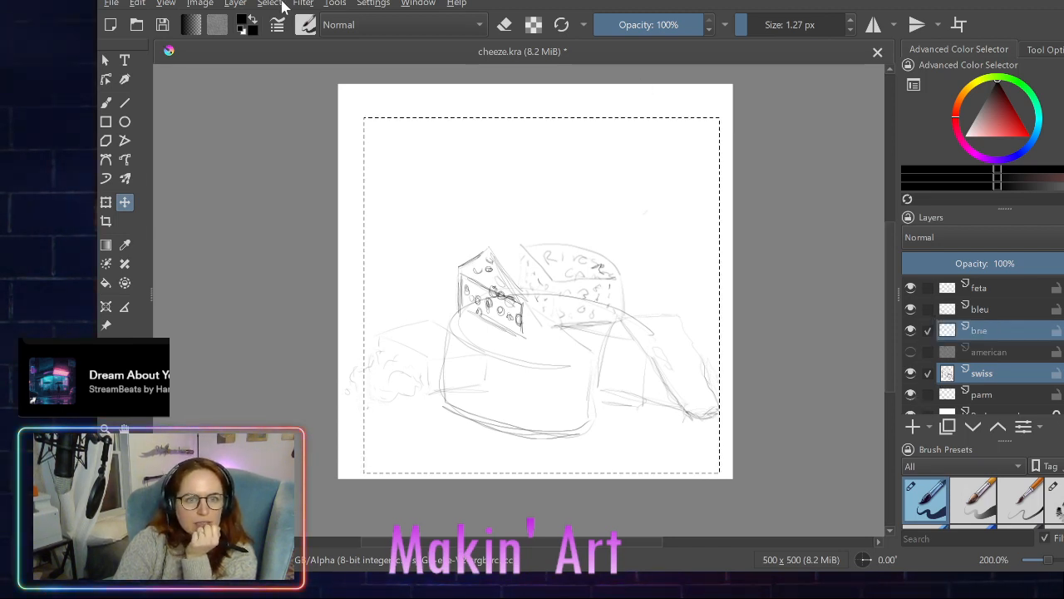
{"action": "key", "text": "ctrl+shift+a"}
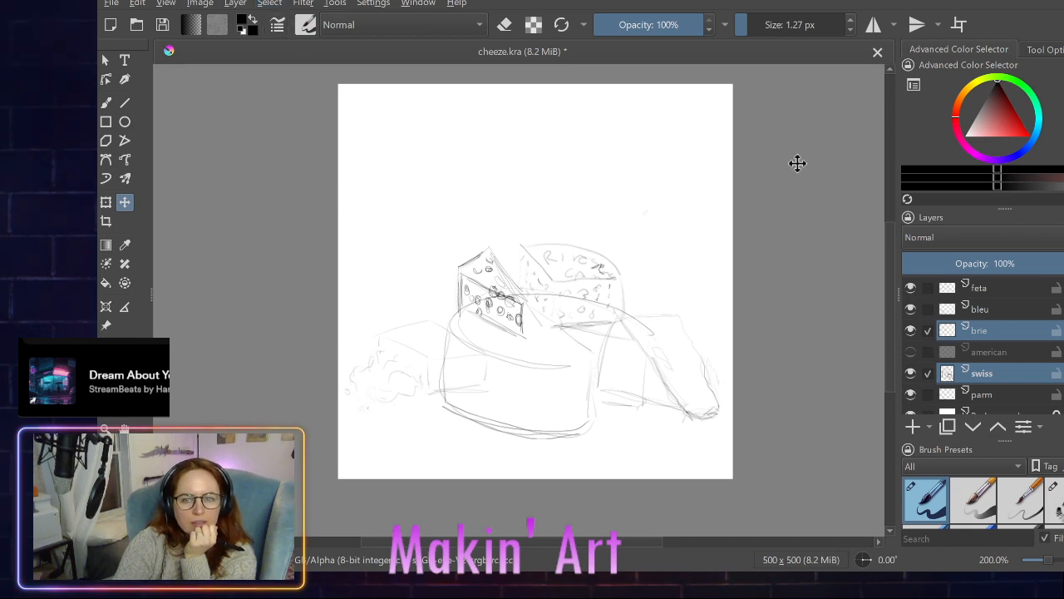
{"action": "left_click", "coordinate": [927, 328], "text": "ctrl"}
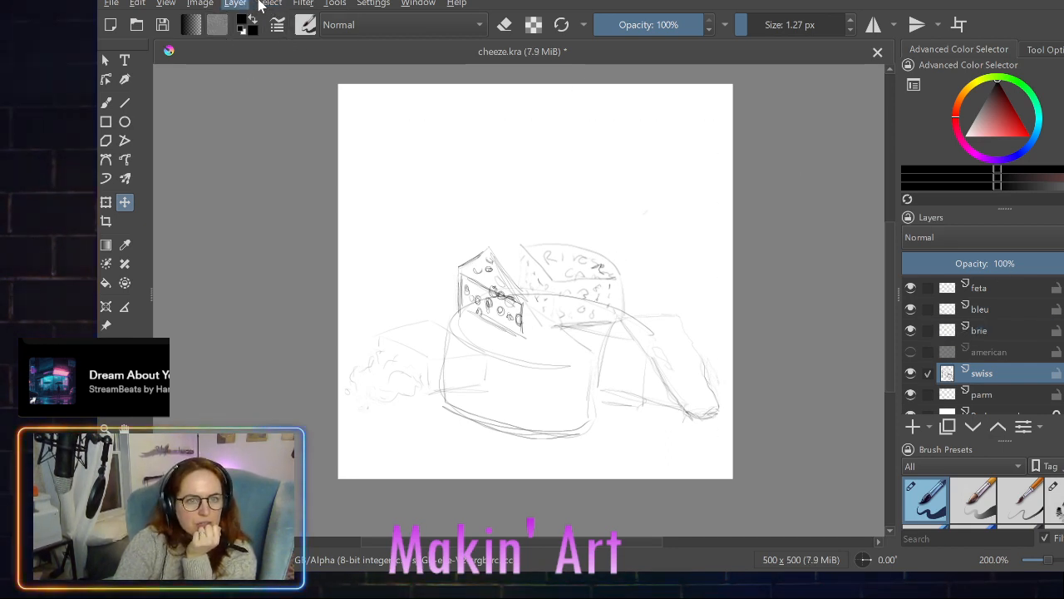
{"action": "key", "text": "ctrl+a"}
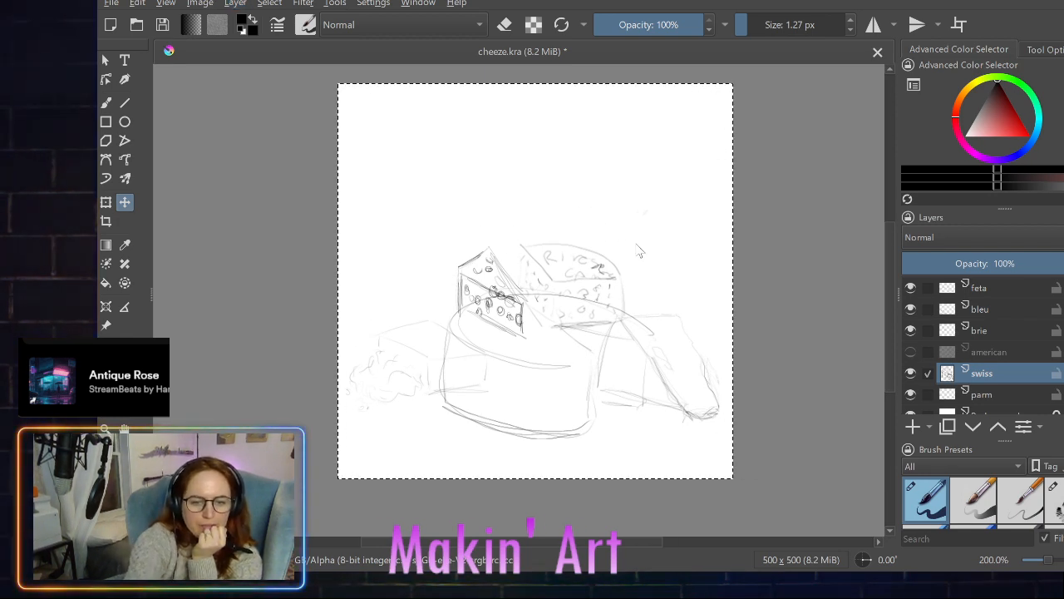
{"action": "left_click_drag", "start_coordinate": [639, 251], "coordinate": [635, 243]}
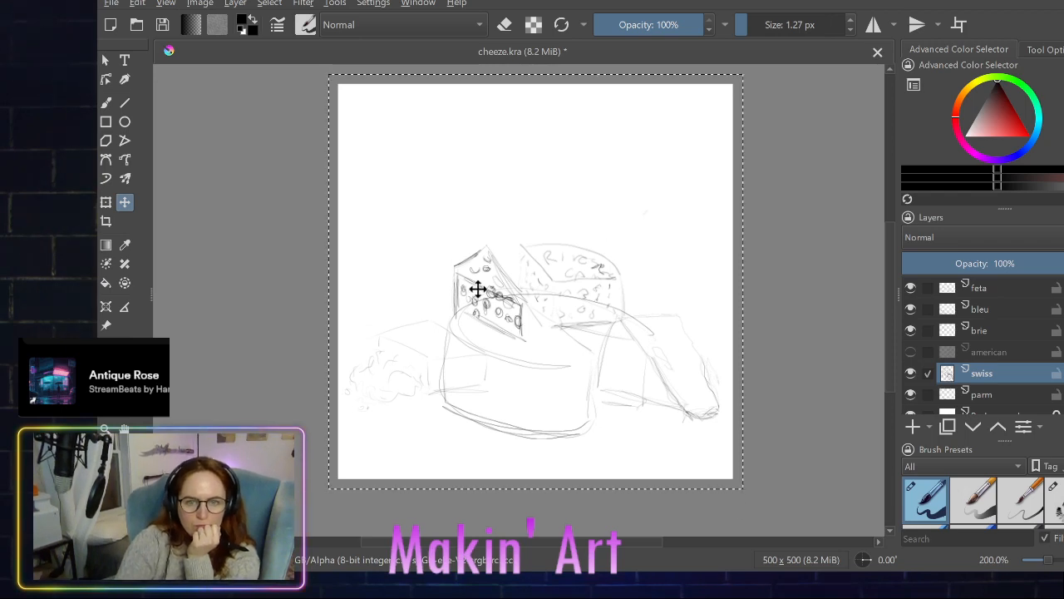
- Reposition the swiss wedge slightly right and down so it sits on the large front wheel's upper left edge
{"action": "left_click_drag", "start_coordinate": [485, 285], "coordinate": [497, 291]}
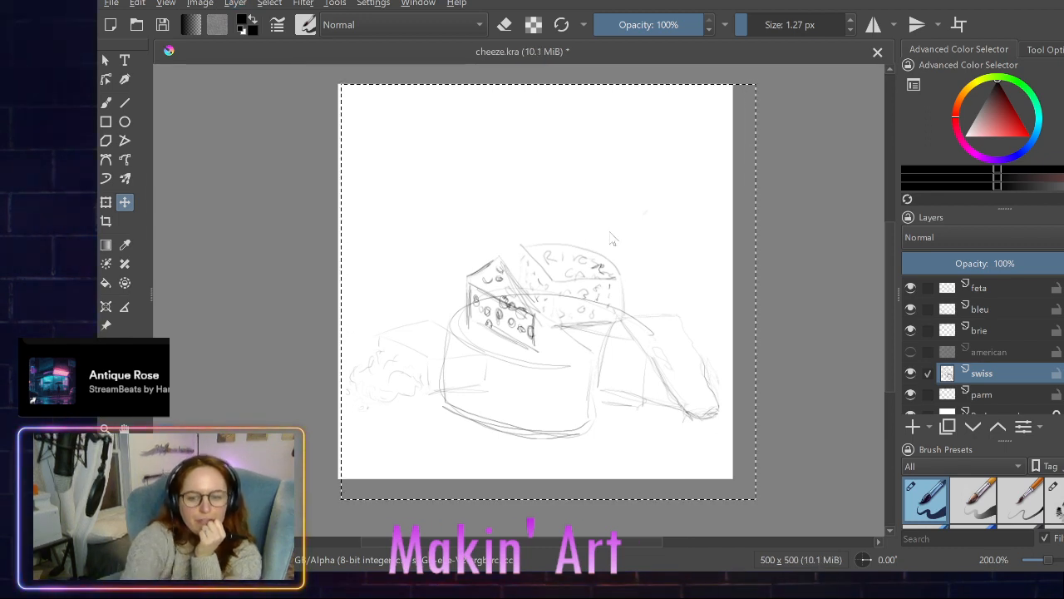
{"action": "key", "text": "ctrl+z"}
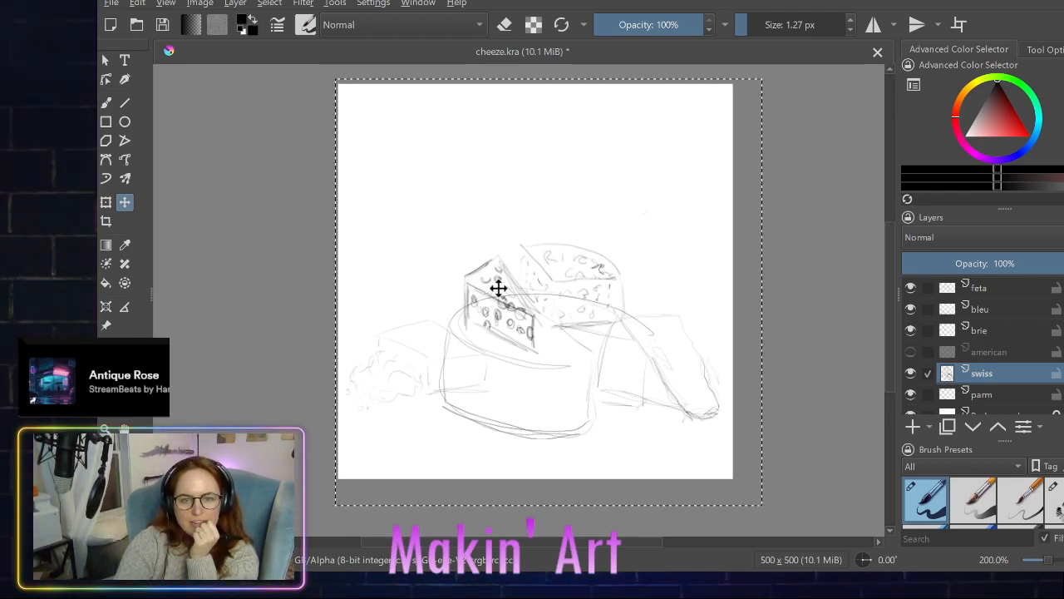
{"action": "left_click_drag", "start_coordinate": [499, 287], "coordinate": [417, 283]}
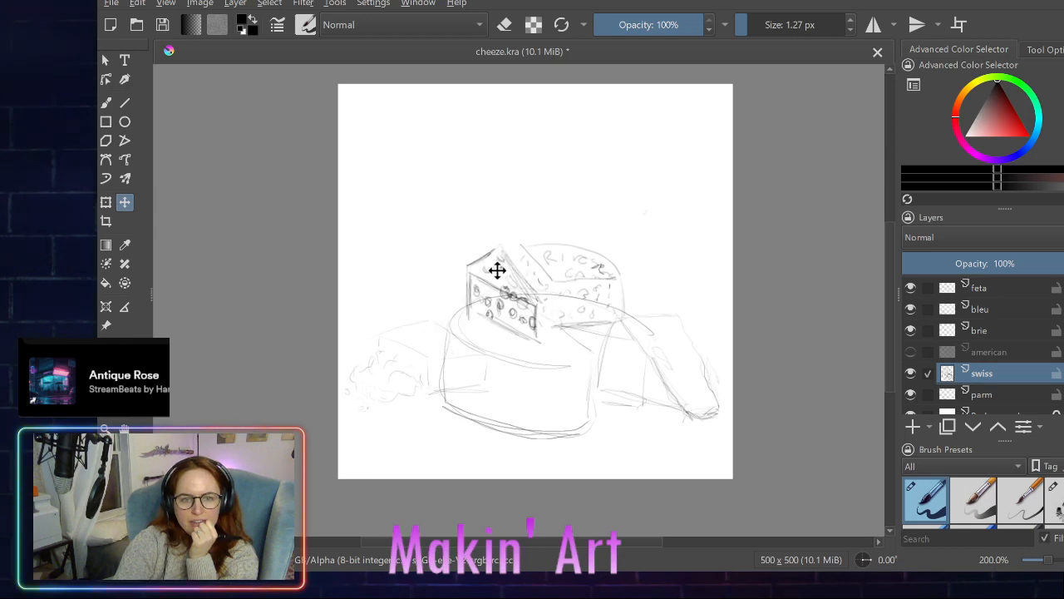
{"action": "left_click_drag", "start_coordinate": [496, 270], "coordinate": [492, 273]}
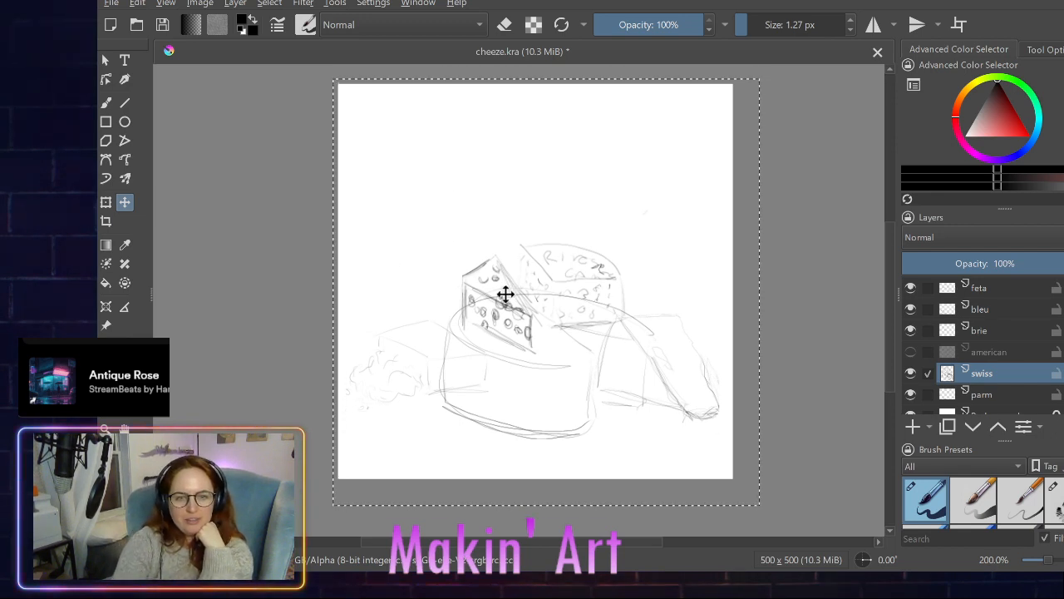
{"action": "left_click_drag", "start_coordinate": [488, 292], "coordinate": [491, 299]}
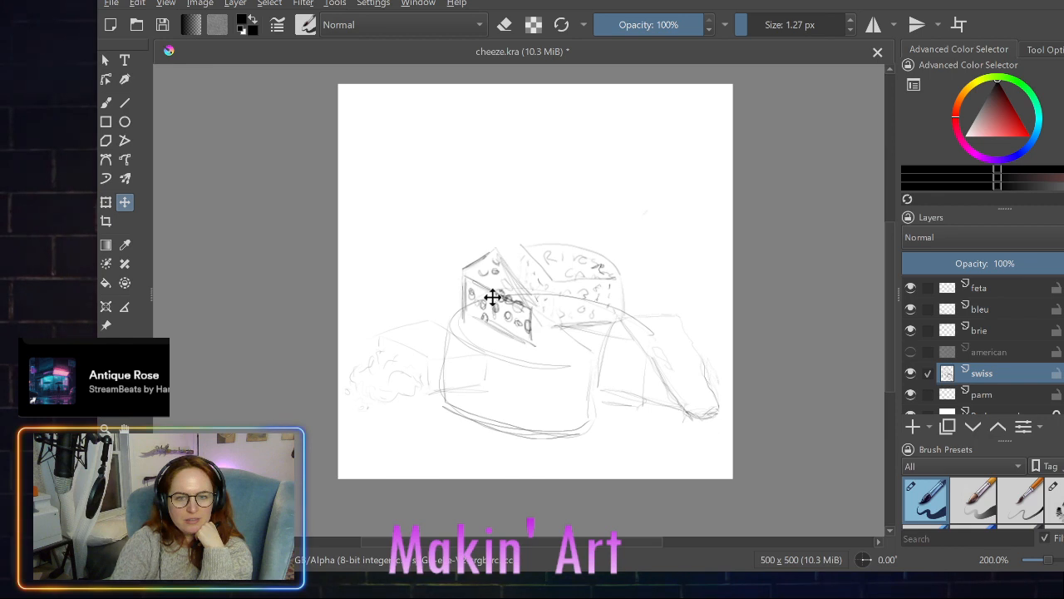
{"action": "left_click_drag", "start_coordinate": [488, 298], "coordinate": [486, 298]}
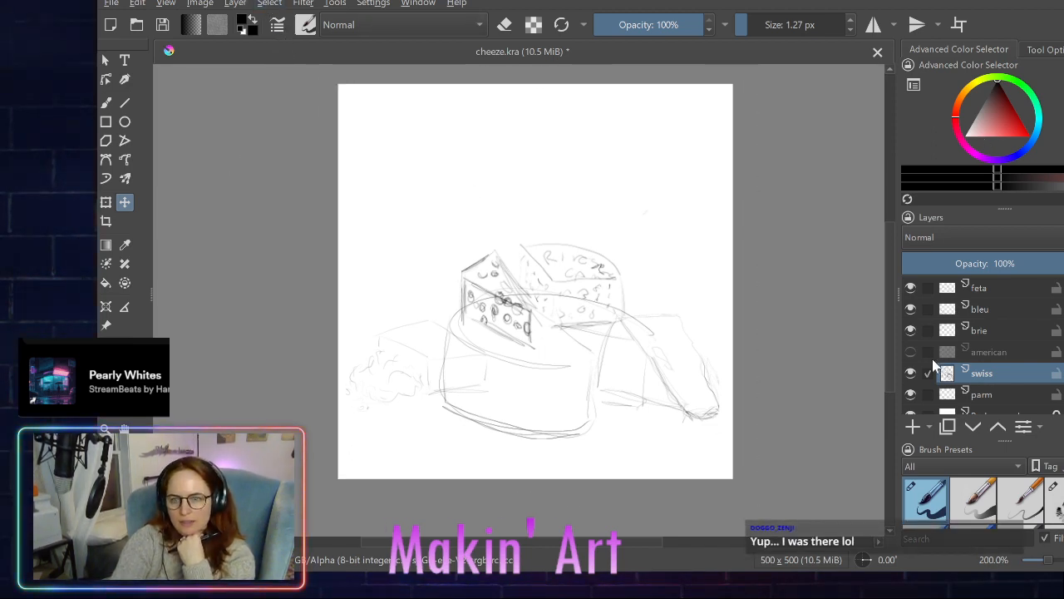
- Add a new paint layer directly above swiss and name it babybell
{"action": "left_click", "coordinate": [912, 426]}
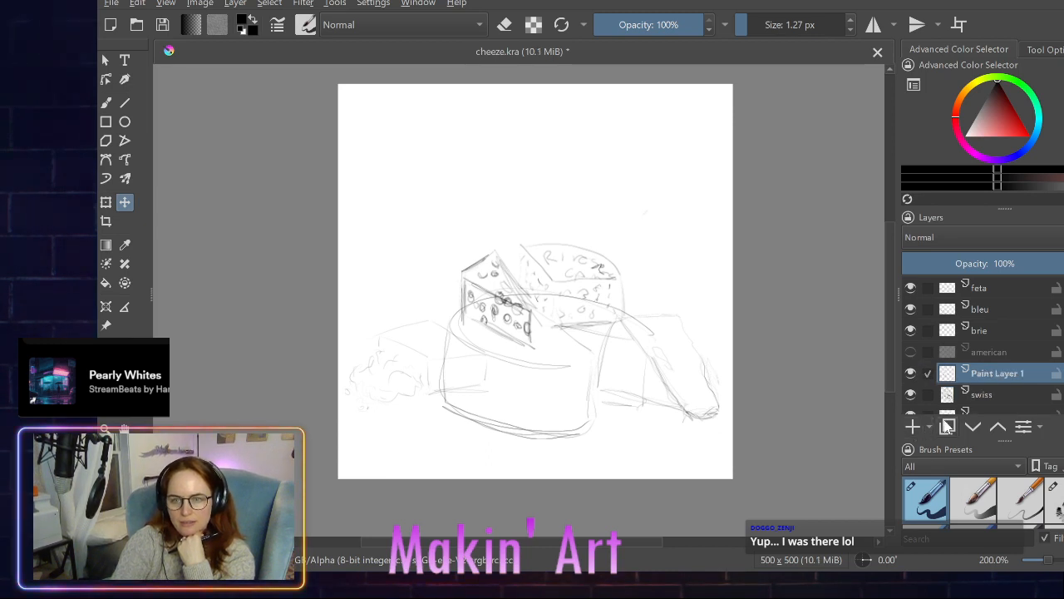
{"action": "key", "text": "b"}
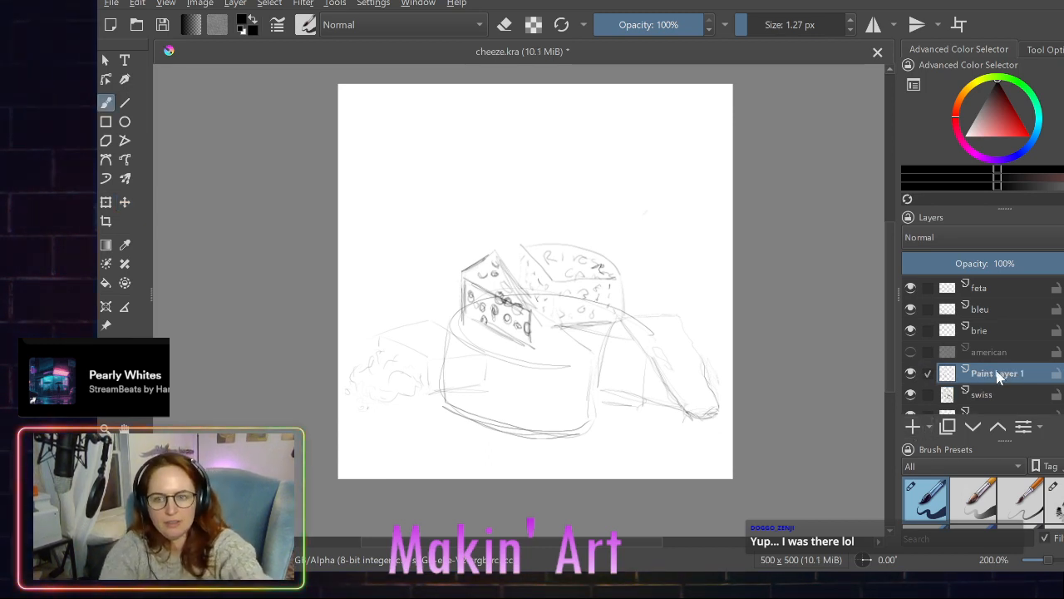
{"action": "double_click", "coordinate": [997, 374]}
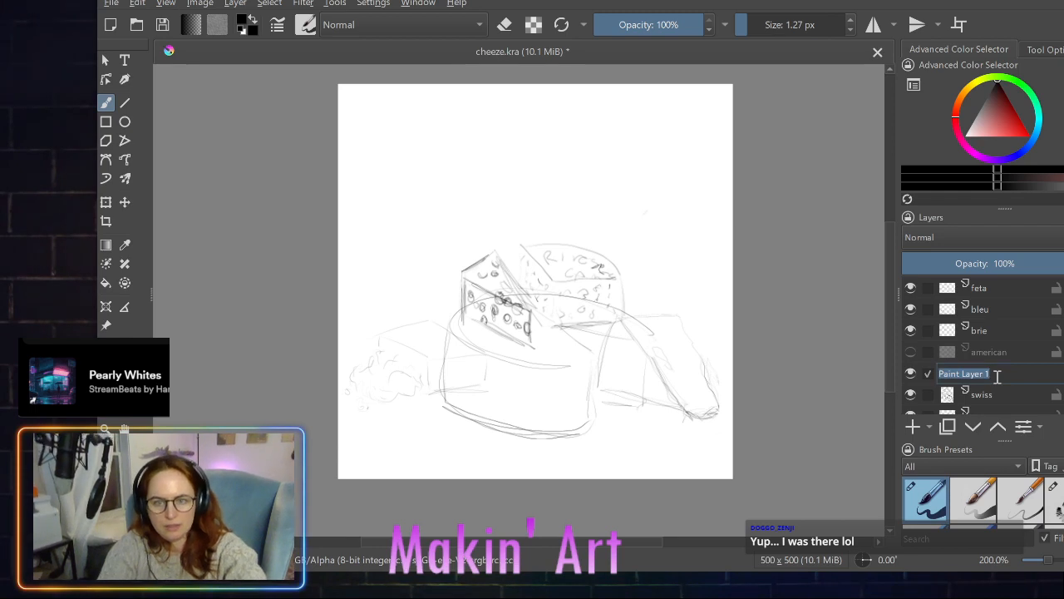
{"action": "type", "text": "babt"}
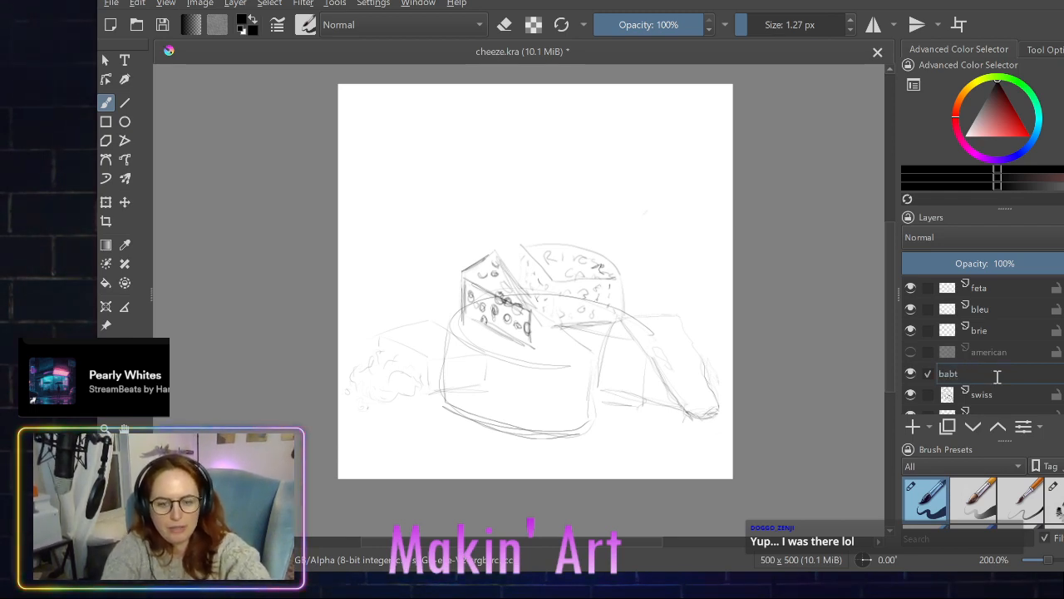
{"action": "key", "text": "BackSpace"}
{"action": "type", "text": "ybell"}
{"action": "key", "text": "Return"}
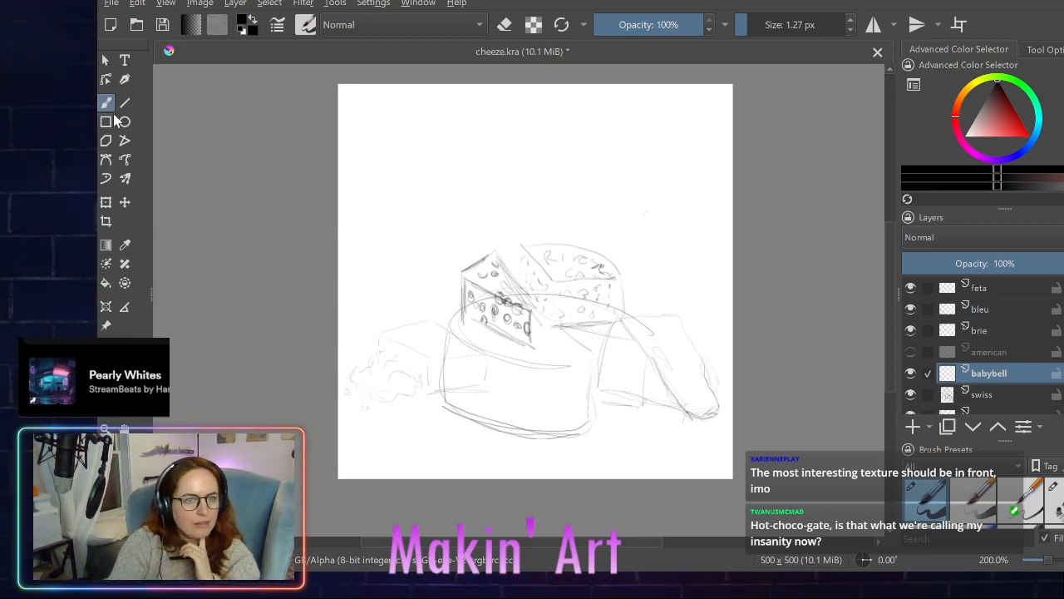
{"action": "left_click", "coordinate": [124, 203]}
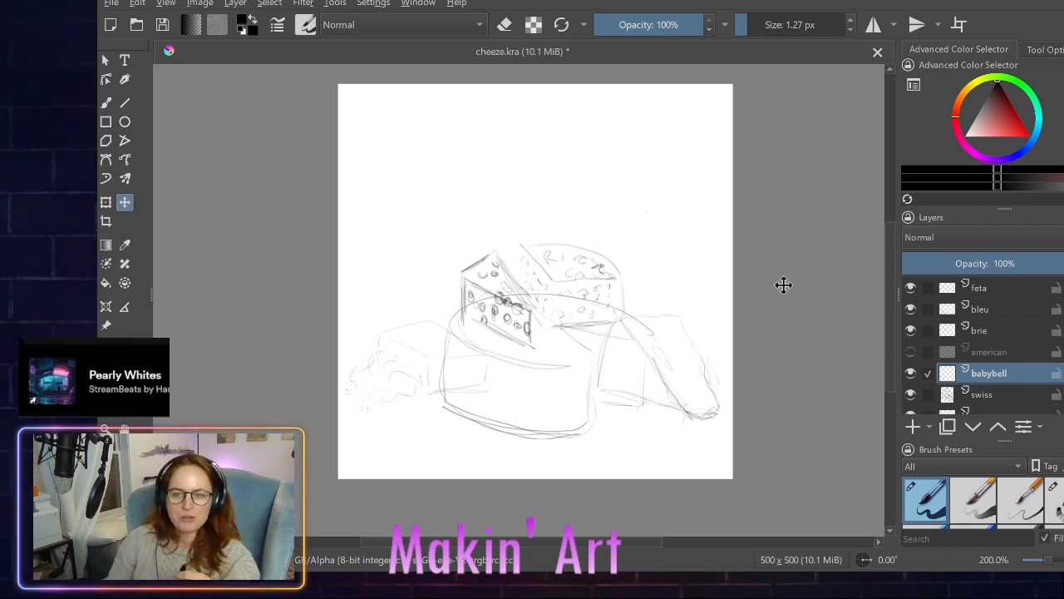
{"action": "scroll", "coordinate": [966, 356], "scroll_direction": "down", "scroll_amount": 1}
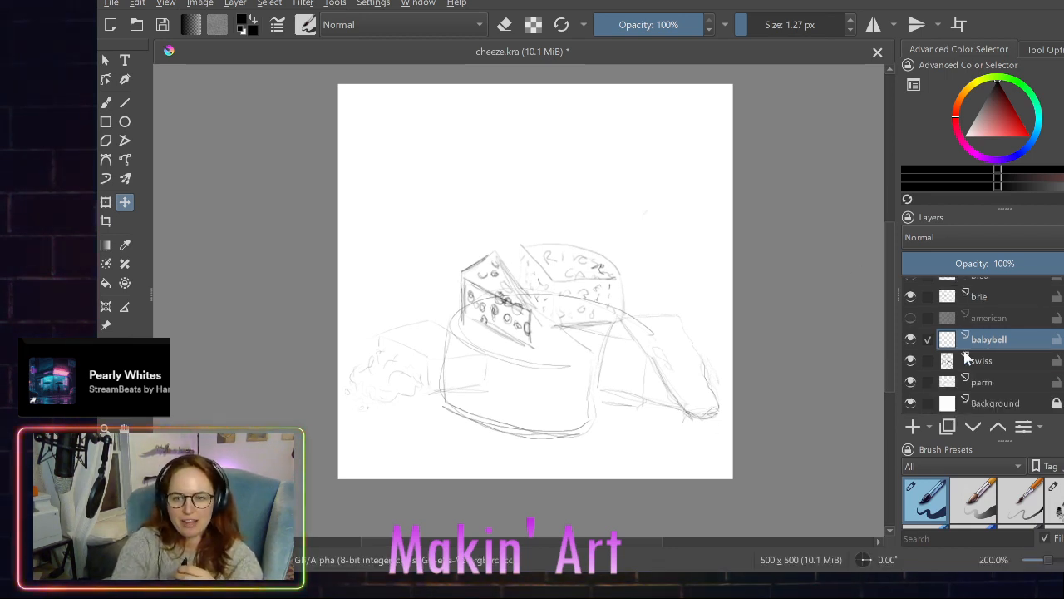
{"action": "scroll", "coordinate": [966, 356], "scroll_direction": "up", "scroll_amount": 1}
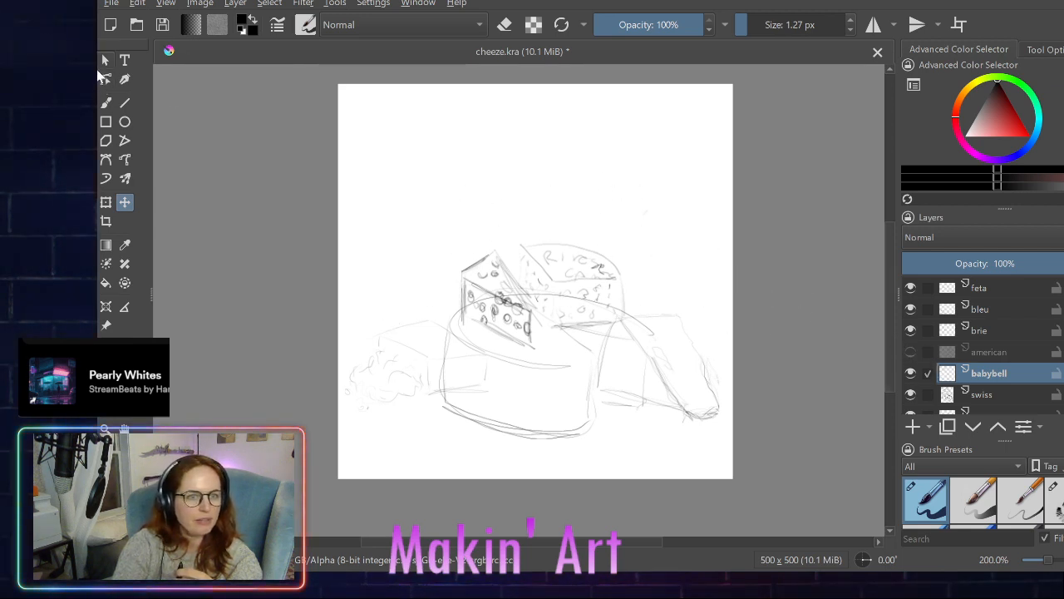
- Sketch a small round cheese with overlapping freehand loops just left of the swiss wedge on the babybell layer
{"action": "left_click", "coordinate": [105, 101]}
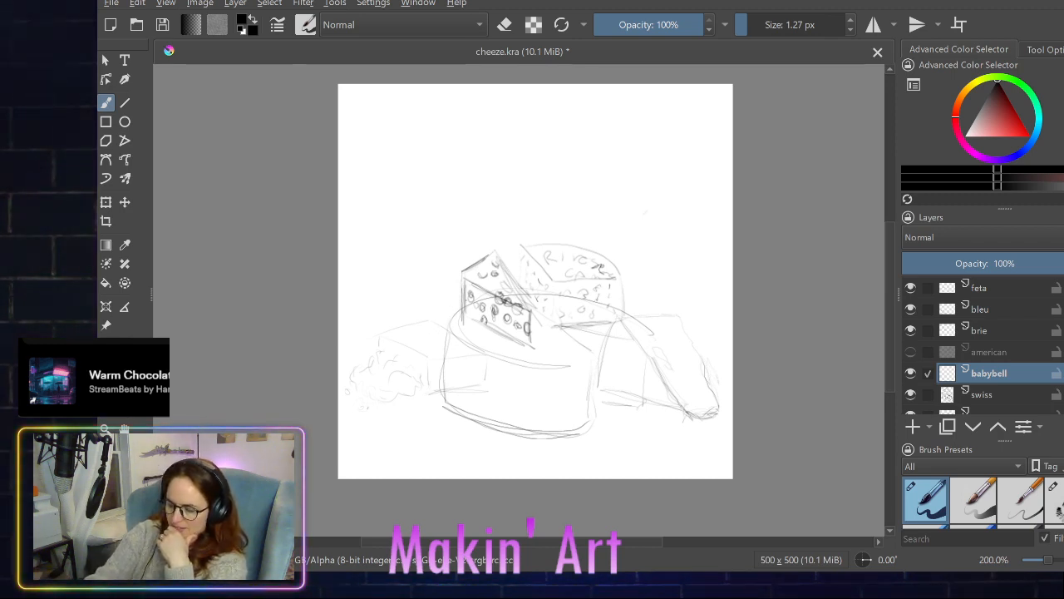
{"action": "mouse_move", "coordinate": [450, 313]}
{"action": "left_mouse_down"}
{"action": "mouse_move", "coordinate": [432, 331]}
{"action": "mouse_move", "coordinate": [449, 316]}
{"action": "mouse_move", "coordinate": [424, 324]}
{"action": "mouse_move", "coordinate": [456, 322]}
{"action": "mouse_move", "coordinate": [424, 331]}
{"action": "mouse_move", "coordinate": [456, 314]}
{"action": "mouse_move", "coordinate": [415, 326]}
{"action": "mouse_move", "coordinate": [444, 312]}
{"action": "mouse_move", "coordinate": [424, 302]}
{"action": "mouse_move", "coordinate": [424, 333]}
{"action": "left_mouse_up"}
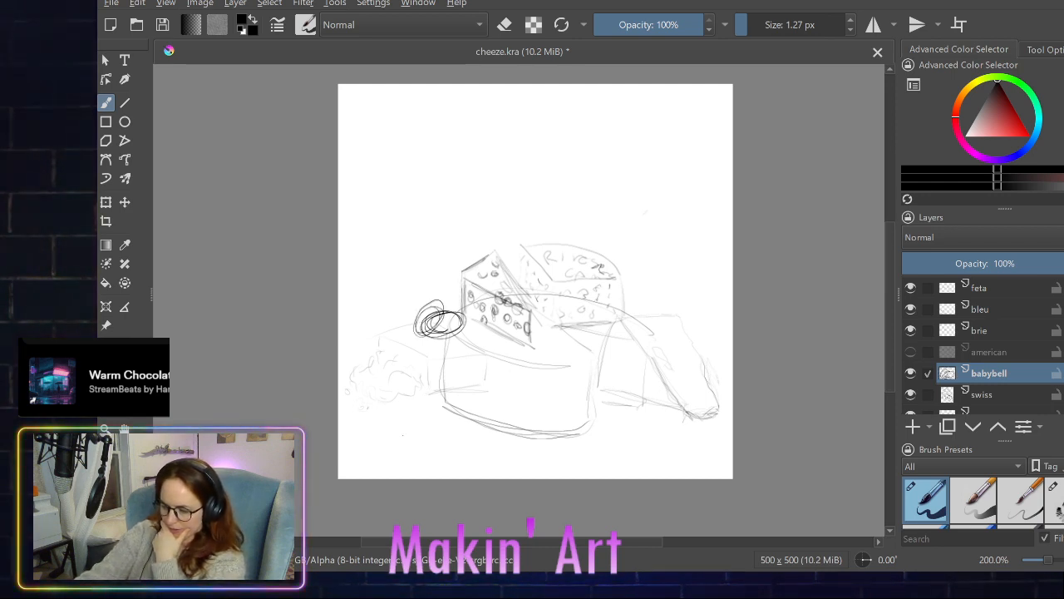
{"action": "mouse_move", "coordinate": [440, 416]}
{"action": "left_mouse_down"}
{"action": "mouse_move", "coordinate": [443, 429]}
{"action": "mouse_move", "coordinate": [436, 413]}
{"action": "mouse_move", "coordinate": [422, 425]}
{"action": "left_mouse_up"}
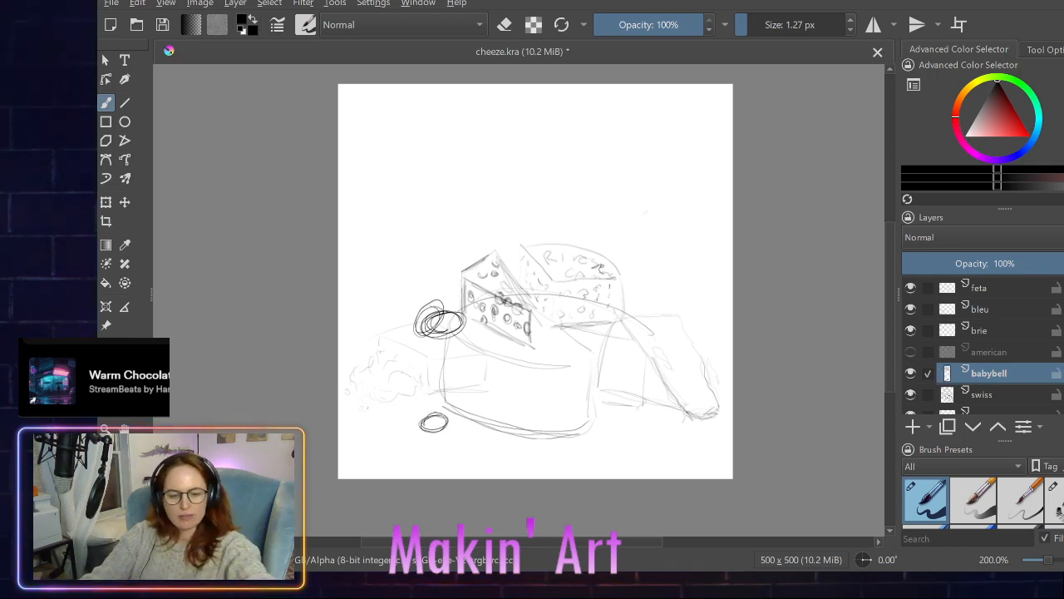
{"action": "key", "text": "ctrl+z"}
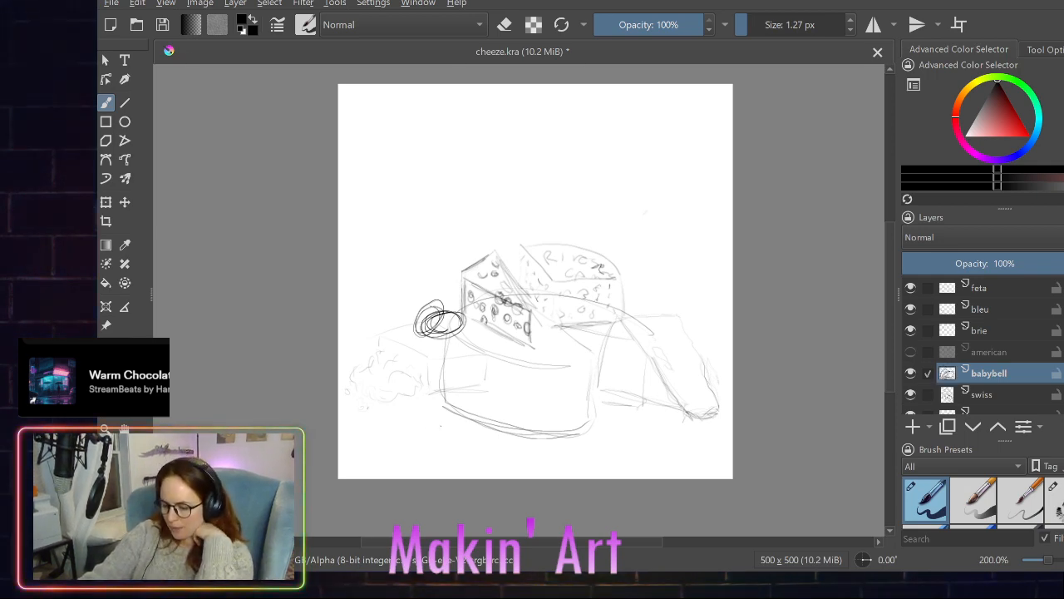
{"action": "left_click", "coordinate": [432, 420]}
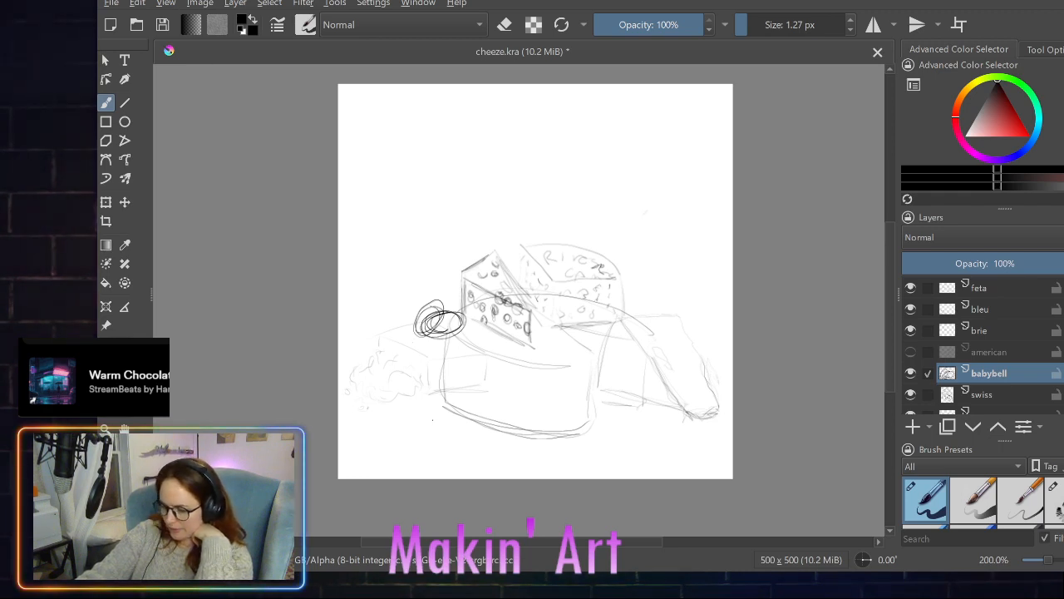
{"action": "mouse_move", "coordinate": [416, 420]}
{"action": "left_mouse_down"}
{"action": "mouse_move", "coordinate": [432, 412]}
{"action": "mouse_move", "coordinate": [445, 424]}
{"action": "mouse_move", "coordinate": [430, 427]}
{"action": "mouse_move", "coordinate": [415, 411]}
{"action": "mouse_move", "coordinate": [431, 416]}
{"action": "left_mouse_up"}
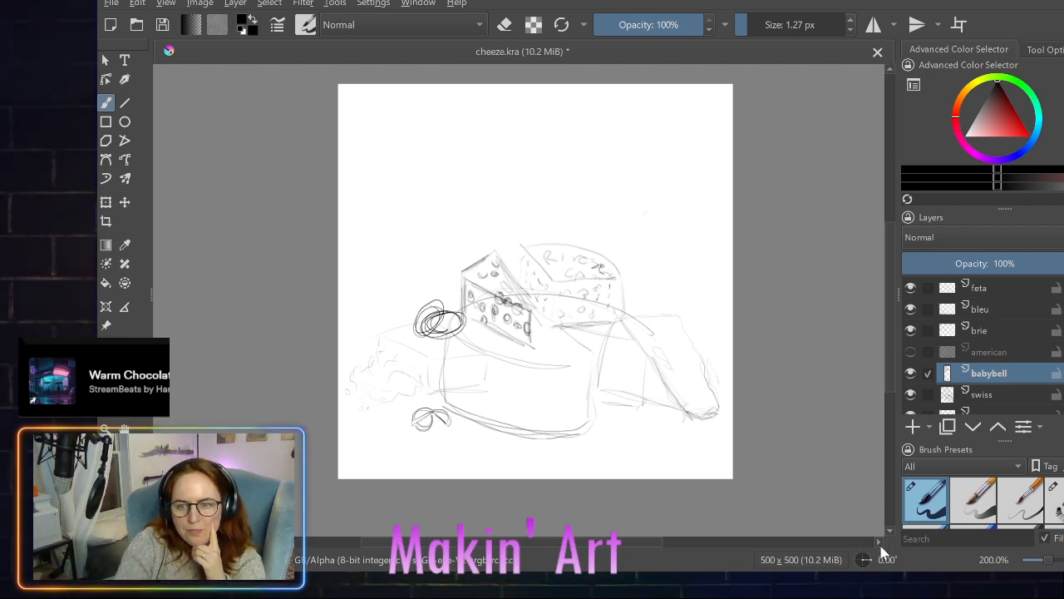
{"action": "scroll", "coordinate": [946, 502], "scroll_direction": "up", "scroll_amount": 2}
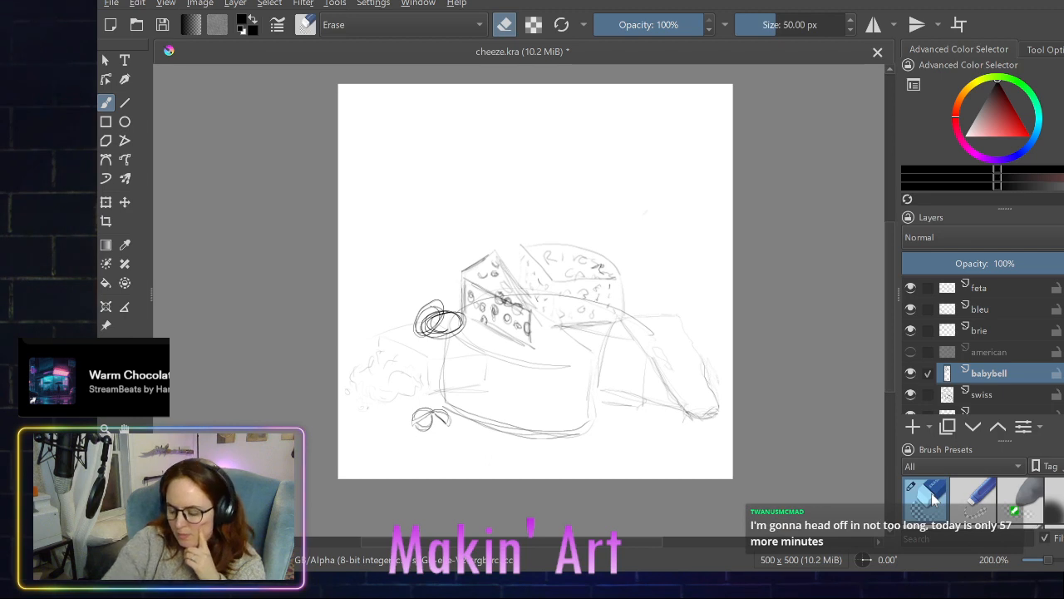
{"action": "left_click_drag", "start_coordinate": [431, 420], "coordinate": [435, 423]}
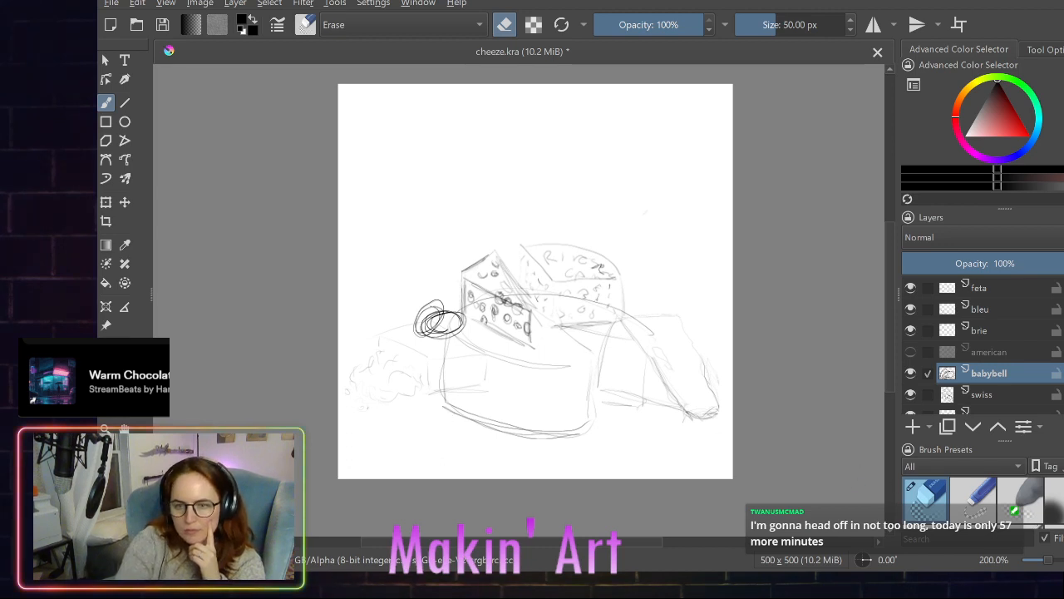
- Return to the 1.27 px sketching brush and draw two small adjoining round babybells at the large wheel's lower left edge
{"action": "scroll", "coordinate": [996, 512], "scroll_direction": "down", "scroll_amount": 5}
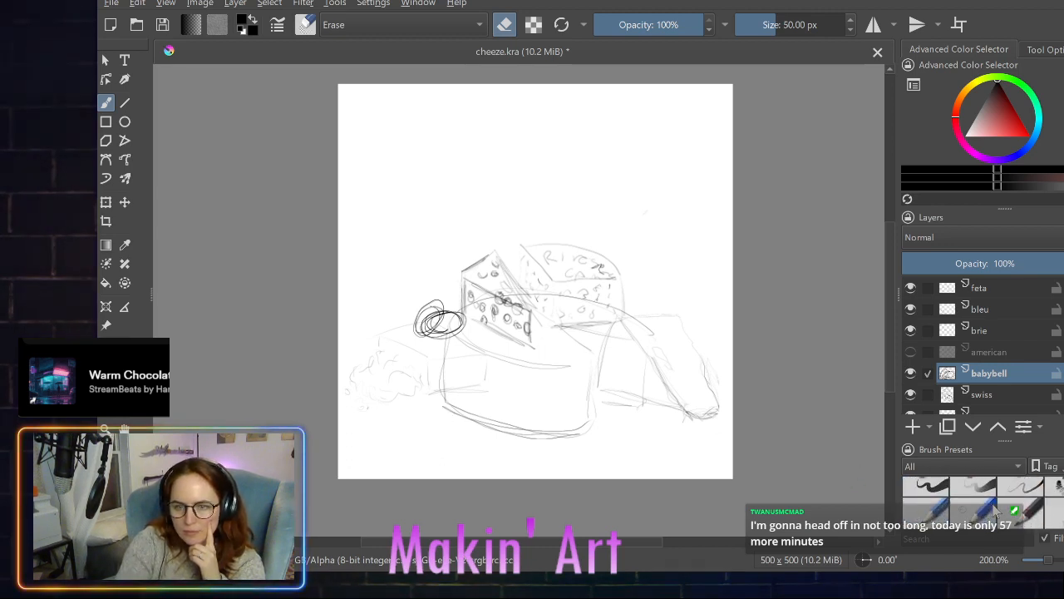
{"action": "scroll", "coordinate": [996, 512], "scroll_direction": "down", "scroll_amount": 2}
{"action": "left_click", "coordinate": [929, 498]}
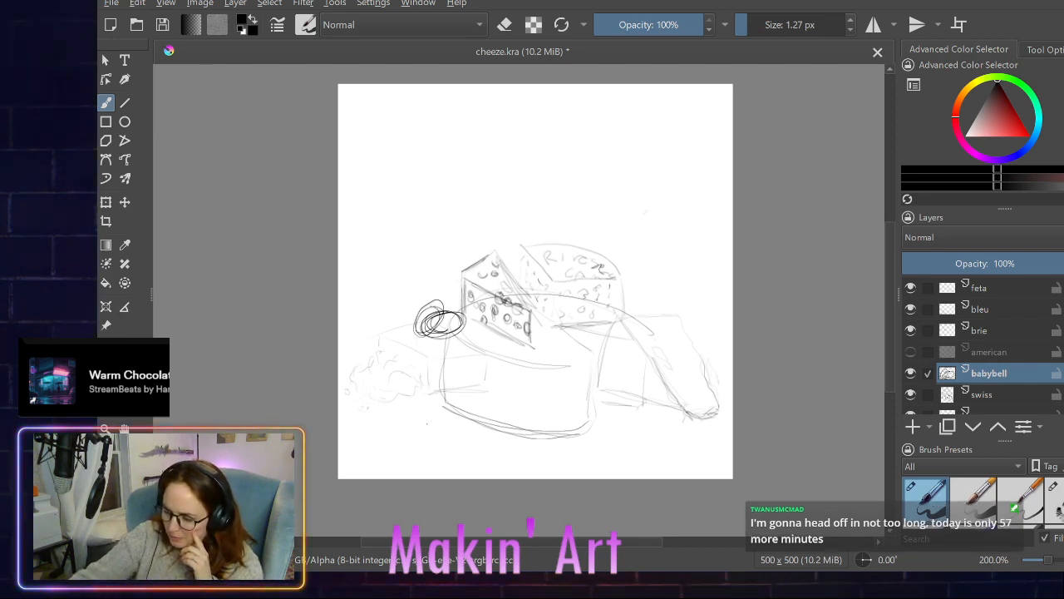
{"action": "mouse_move", "coordinate": [433, 419]}
{"action": "left_mouse_down"}
{"action": "mouse_move", "coordinate": [413, 432]}
{"action": "mouse_move", "coordinate": [434, 416]}
{"action": "mouse_move", "coordinate": [452, 429]}
{"action": "mouse_move", "coordinate": [442, 429]}
{"action": "mouse_move", "coordinate": [464, 426]}
{"action": "mouse_move", "coordinate": [435, 424]}
{"action": "mouse_move", "coordinate": [422, 433]}
{"action": "mouse_move", "coordinate": [439, 428]}
{"action": "mouse_move", "coordinate": [437, 437]}
{"action": "mouse_move", "coordinate": [412, 439]}
{"action": "mouse_move", "coordinate": [439, 413]}
{"action": "mouse_move", "coordinate": [466, 423]}
{"action": "left_mouse_up"}
{"action": "left_click_drag", "start_coordinate": [445, 420], "coordinate": [464, 414]}
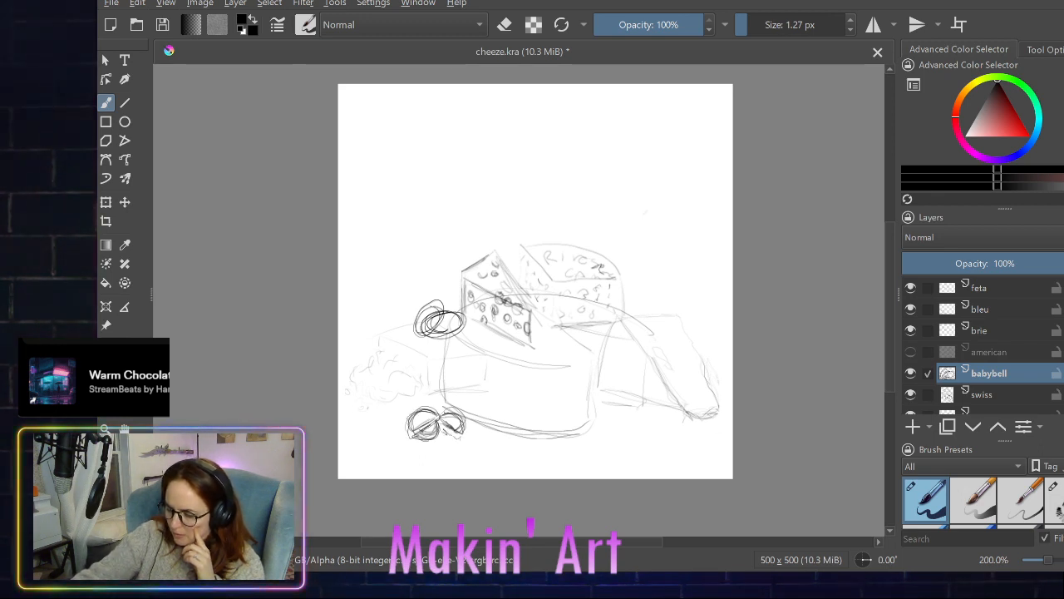
{"action": "mouse_move", "coordinate": [459, 432]}
{"action": "left_mouse_down"}
{"action": "mouse_move", "coordinate": [442, 424]}
{"action": "mouse_move", "coordinate": [459, 432]}
{"action": "mouse_move", "coordinate": [458, 419]}
{"action": "left_mouse_up"}
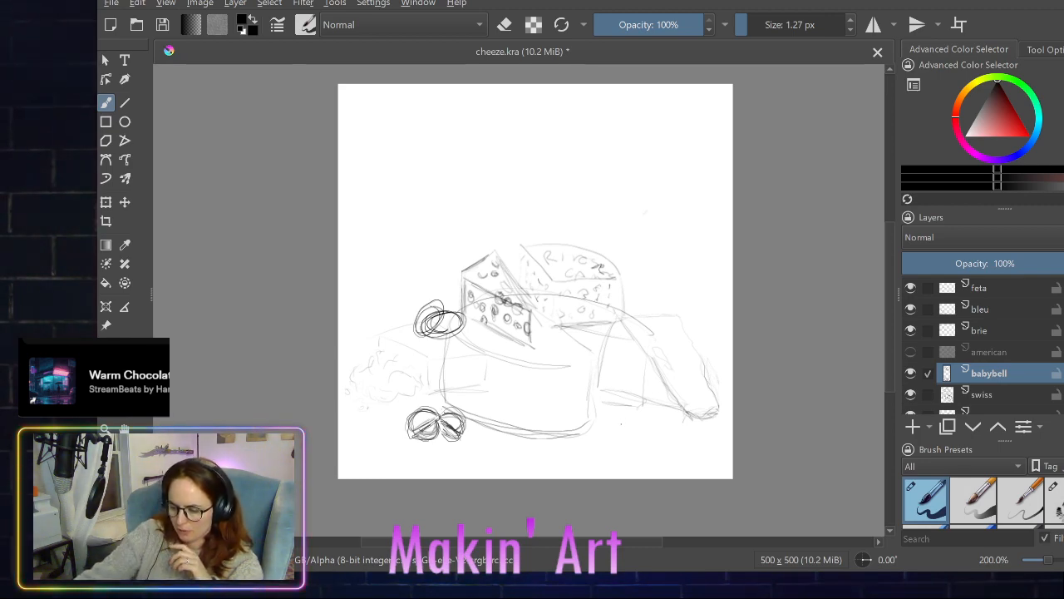
- Sketch a small upright round babybell between the large wheel and the long wedge on the right
{"action": "mouse_move", "coordinate": [615, 414]}
{"action": "left_mouse_down"}
{"action": "mouse_move", "coordinate": [637, 420]}
{"action": "mouse_move", "coordinate": [615, 424]}
{"action": "mouse_move", "coordinate": [637, 411]}
{"action": "mouse_move", "coordinate": [625, 418]}
{"action": "left_mouse_up"}
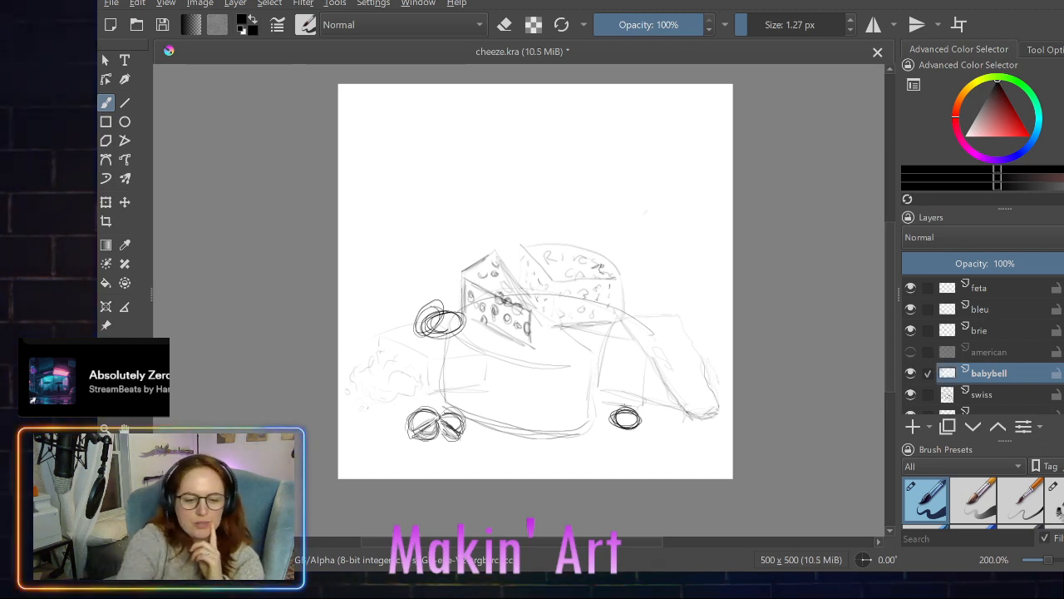
{"action": "key", "text": "ctrl+z"}
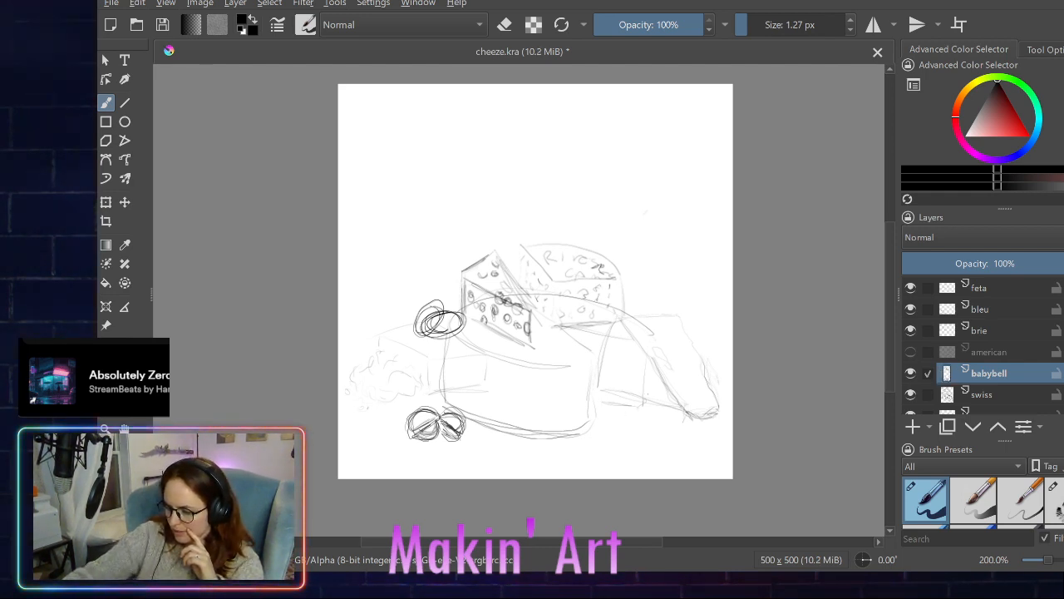
{"action": "mouse_move", "coordinate": [638, 409]}
{"action": "left_mouse_down"}
{"action": "mouse_move", "coordinate": [632, 394]}
{"action": "mouse_move", "coordinate": [652, 391]}
{"action": "mouse_move", "coordinate": [630, 402]}
{"action": "mouse_move", "coordinate": [640, 382]}
{"action": "left_mouse_up"}
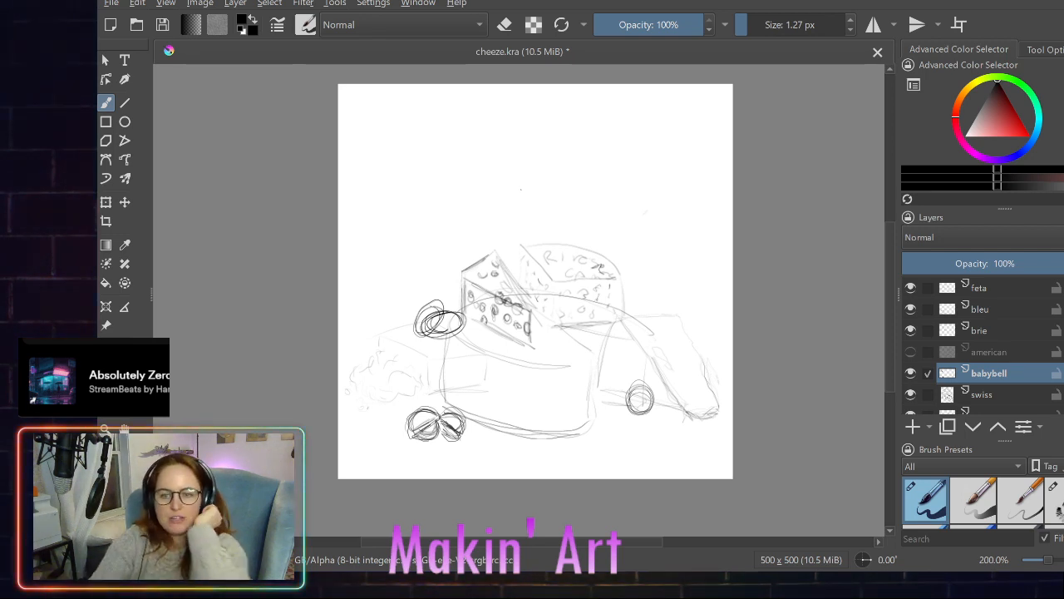
- Add a new paint layer directly above babybell and name it goat
{"action": "left_click", "coordinate": [913, 426]}
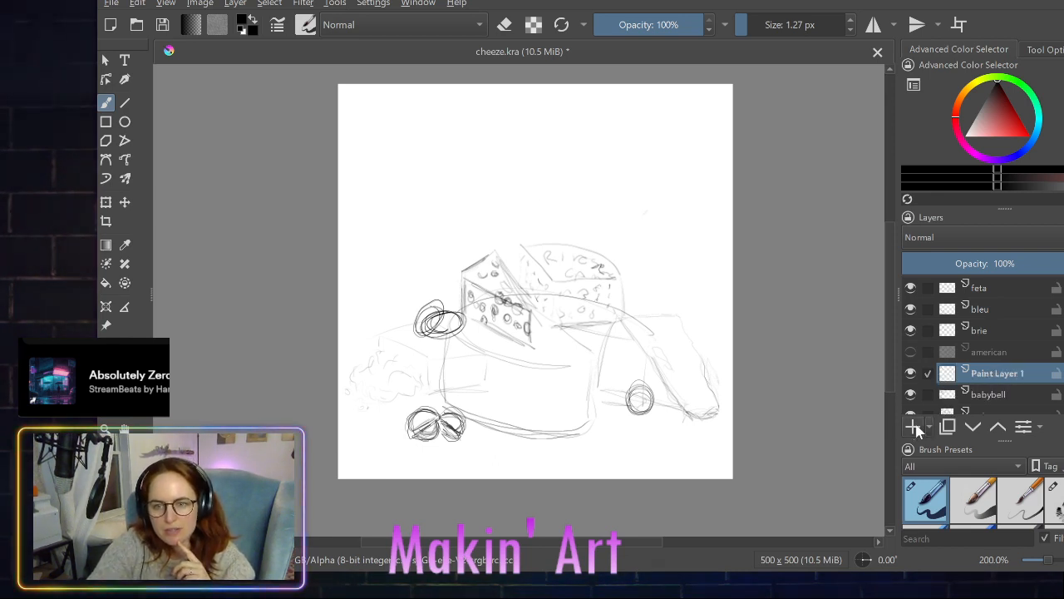
{"action": "double_click", "coordinate": [989, 373]}
{"action": "type", "text": "goat che"}
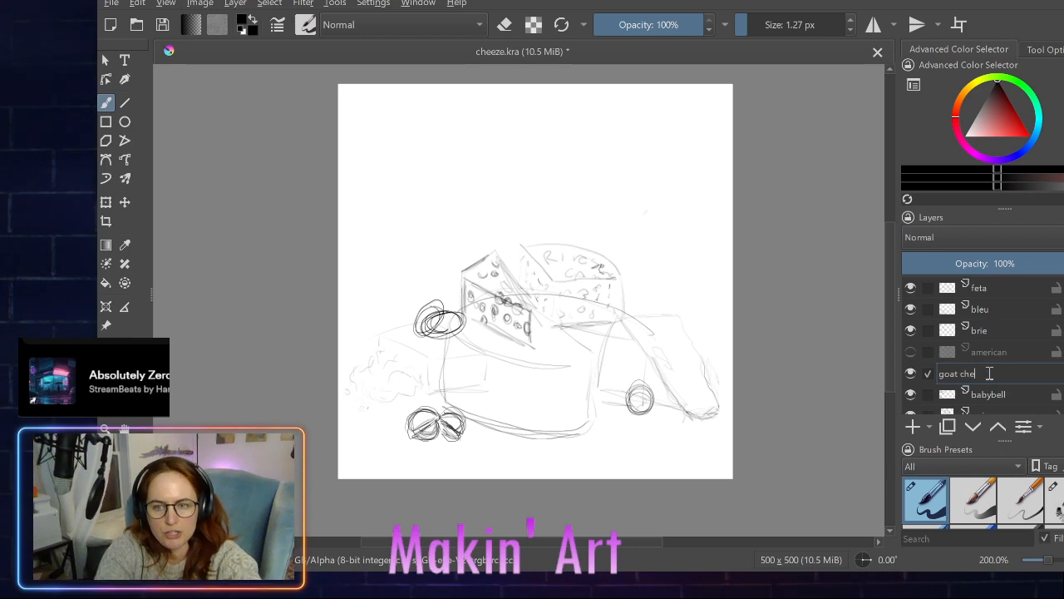
{"action": "type", "text": "ese"}
{"action": "key", "text": "Return"}
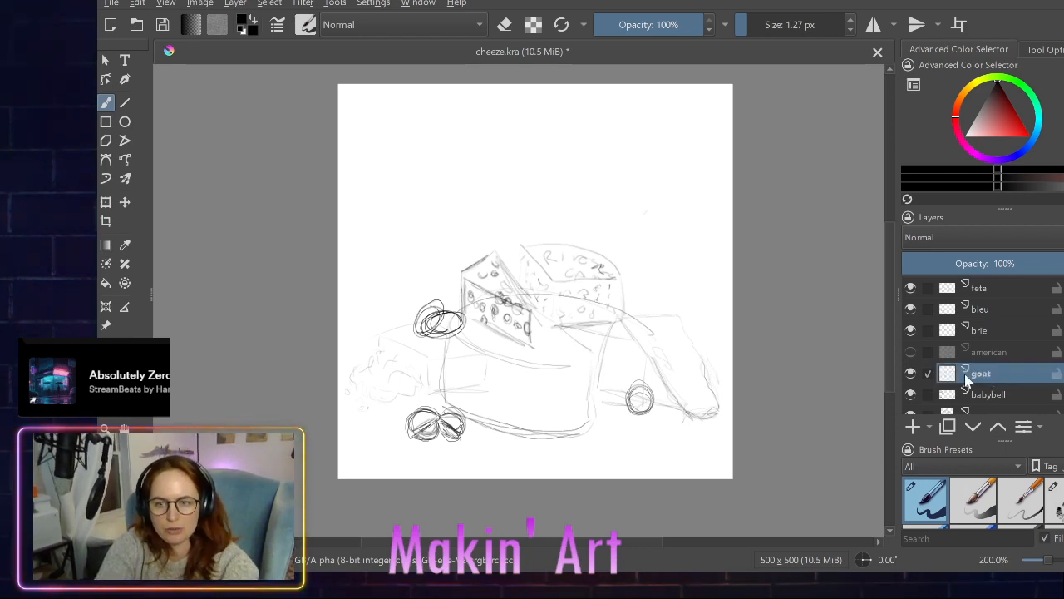
- Sketch a slightly tilted goat cheese log with rounded ends lying across the tops of the swiss wedge and lettered wheel
{"action": "scroll", "coordinate": [932, 316], "scroll_direction": "down", "scroll_amount": 2}
{"action": "scroll", "coordinate": [933, 317], "scroll_direction": "up", "scroll_amount": 2}
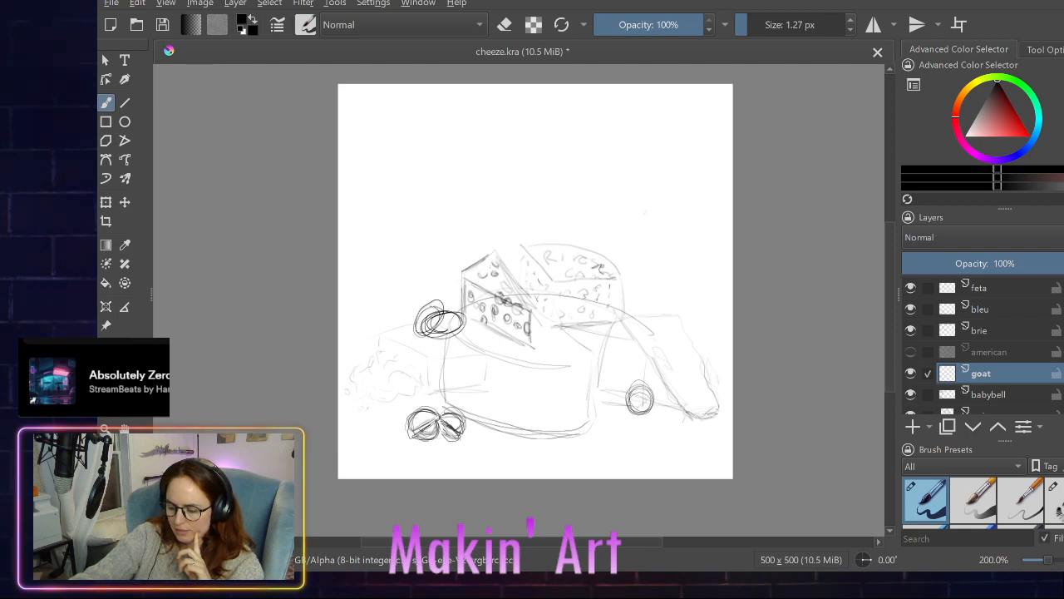
{"action": "mouse_move", "coordinate": [486, 248]}
{"action": "left_mouse_down"}
{"action": "mouse_move", "coordinate": [490, 272]}
{"action": "mouse_move", "coordinate": [515, 239]}
{"action": "mouse_move", "coordinate": [566, 232]}
{"action": "left_mouse_up"}
{"action": "mouse_move", "coordinate": [490, 246]}
{"action": "left_mouse_down"}
{"action": "mouse_move", "coordinate": [585, 231]}
{"action": "mouse_move", "coordinate": [587, 259]}
{"action": "mouse_move", "coordinate": [518, 283]}
{"action": "left_mouse_up"}
{"action": "mouse_move", "coordinate": [570, 268]}
{"action": "left_mouse_down"}
{"action": "mouse_move", "coordinate": [492, 289]}
{"action": "mouse_move", "coordinate": [497, 278]}
{"action": "mouse_move", "coordinate": [594, 256]}
{"action": "mouse_move", "coordinate": [489, 283]}
{"action": "mouse_move", "coordinate": [594, 252]}
{"action": "left_mouse_up"}
{"action": "mouse_move", "coordinate": [594, 247]}
{"action": "left_mouse_down"}
{"action": "mouse_move", "coordinate": [566, 268]}
{"action": "mouse_move", "coordinate": [480, 283]}
{"action": "mouse_move", "coordinate": [494, 253]}
{"action": "mouse_move", "coordinate": [588, 232]}
{"action": "mouse_move", "coordinate": [514, 281]}
{"action": "mouse_move", "coordinate": [483, 287]}
{"action": "left_mouse_up"}
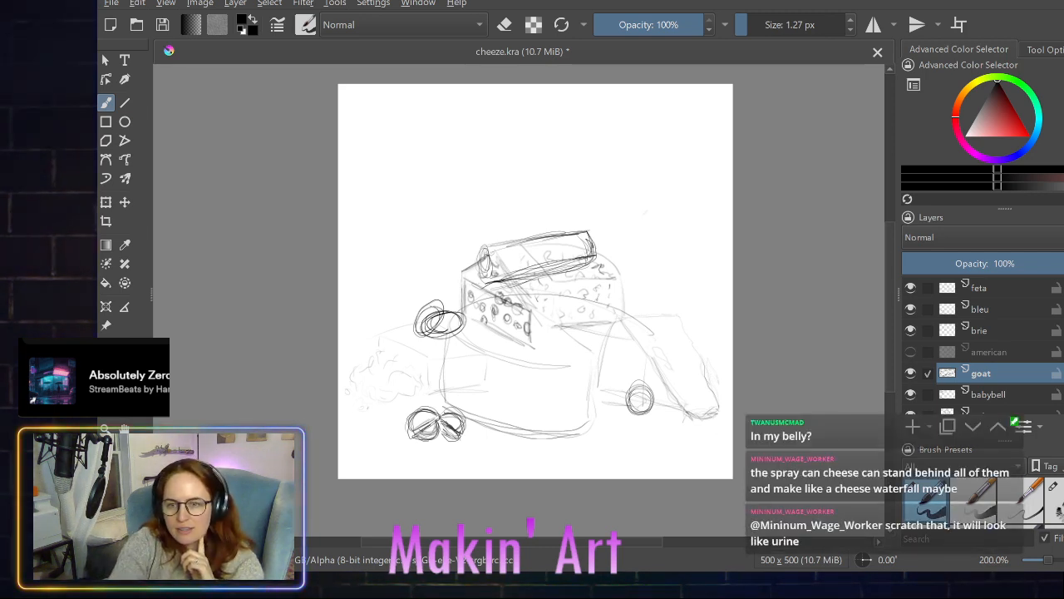
- Add a new paint layer directly above goat and name it cheeze wiz
{"action": "left_click", "coordinate": [911, 427]}
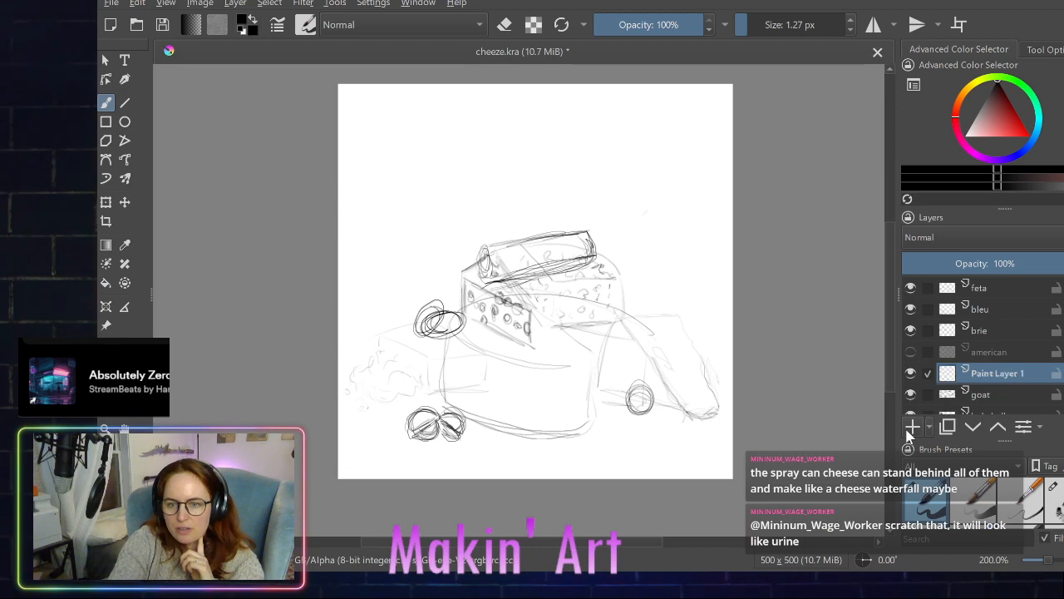
{"action": "double_click", "coordinate": [992, 374]}
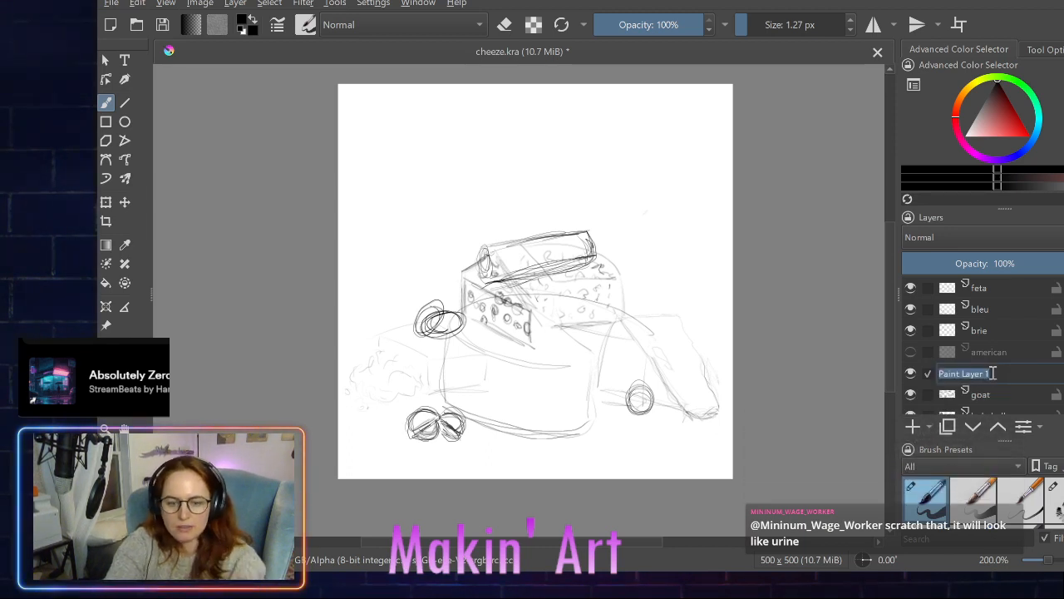
{"action": "type", "text": "cheeze"}
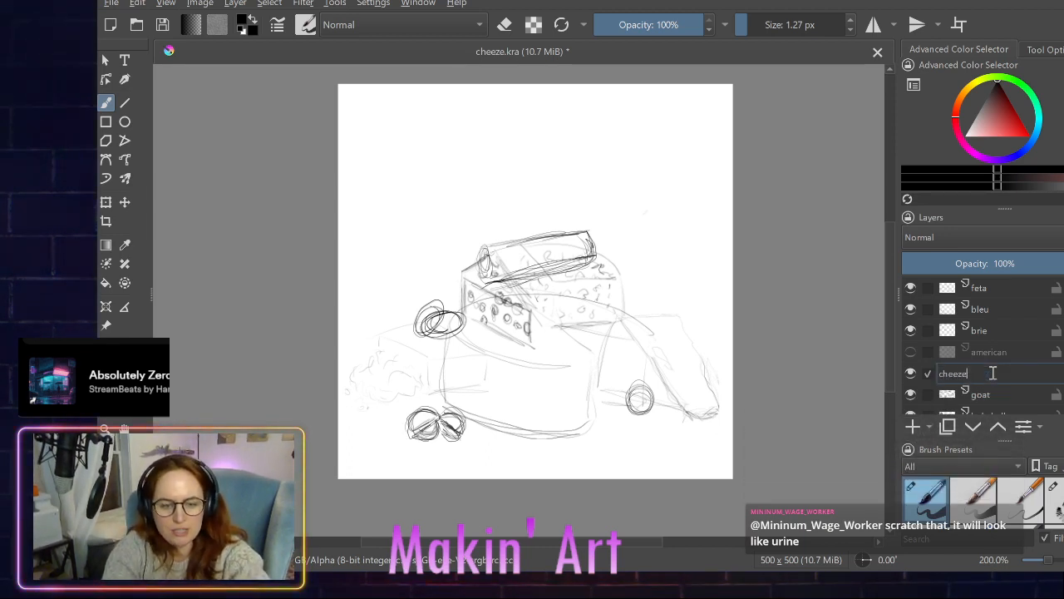
{"action": "type", "text": " whiz"}
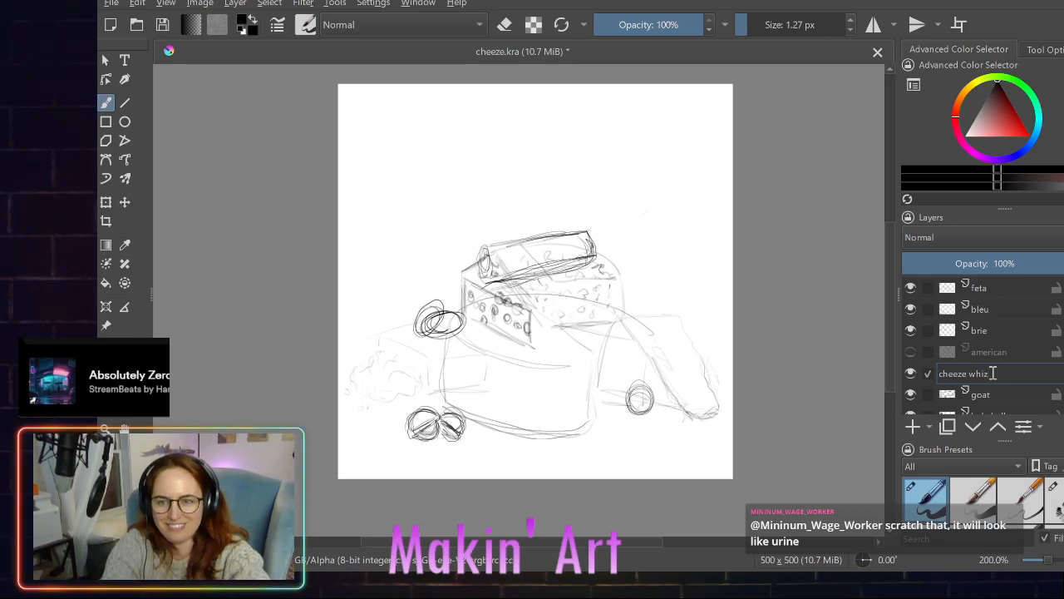
{"action": "key", "text": "Return"}
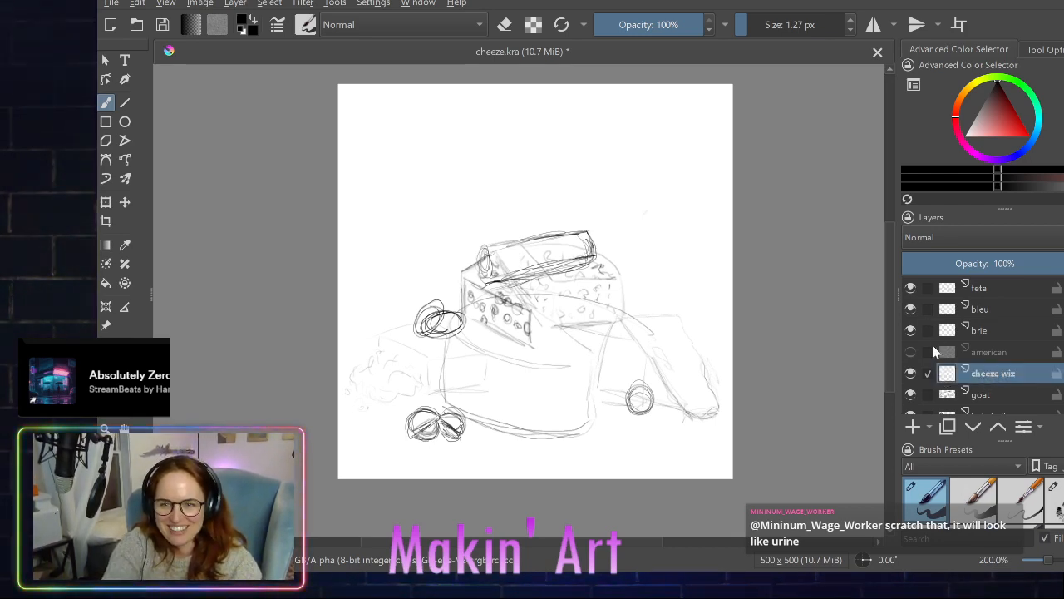
{"action": "scroll", "coordinate": [932, 328], "scroll_direction": "down", "scroll_amount": 3}
{"action": "scroll", "coordinate": [932, 328], "scroll_direction": "up", "scroll_amount": 3}
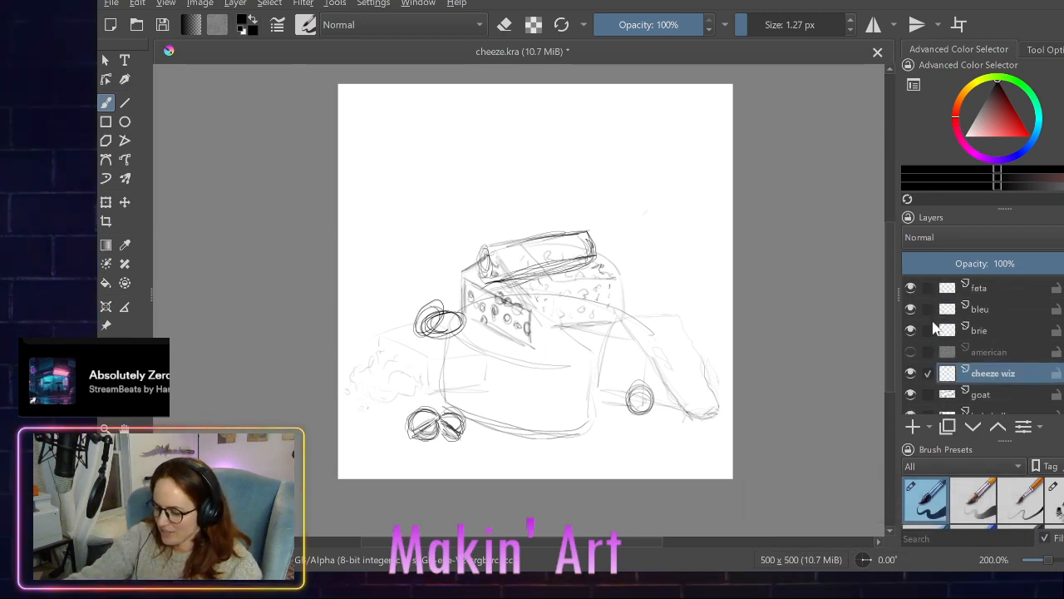
- Sketch a spray cheese can standing behind the goat log's right end, with a notched nozzle and a stream arcing down onto the log
{"action": "mouse_move", "coordinate": [688, 351]}
{"action": "left_mouse_down"}
{"action": "mouse_move", "coordinate": [448, 378]}
{"action": "mouse_move", "coordinate": [445, 329]}
{"action": "left_mouse_up"}
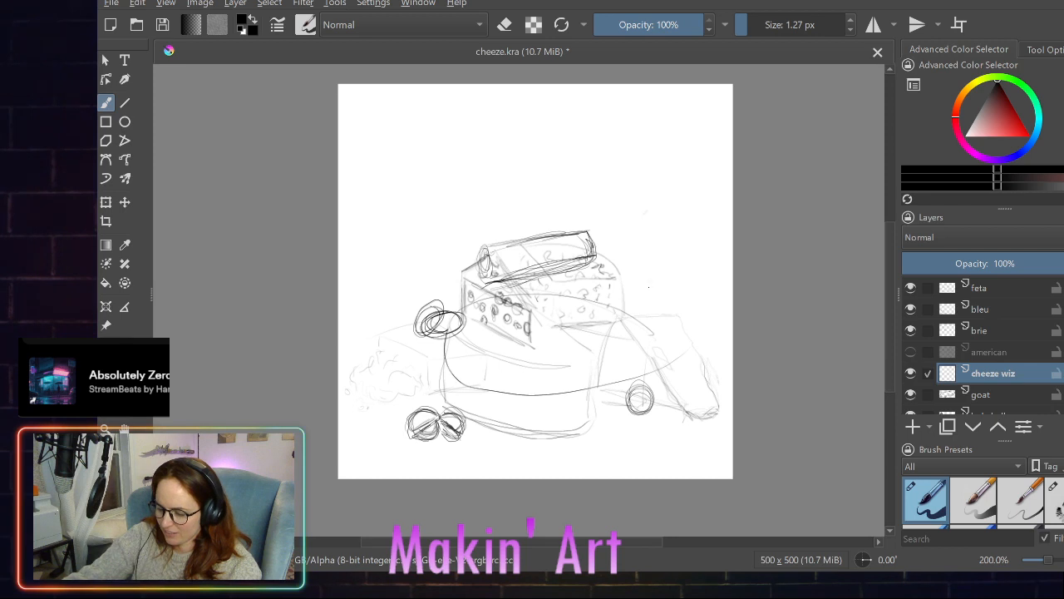
{"action": "left_click_drag", "start_coordinate": [650, 282], "coordinate": [479, 272]}
{"action": "left_click_drag", "start_coordinate": [618, 255], "coordinate": [510, 243]}
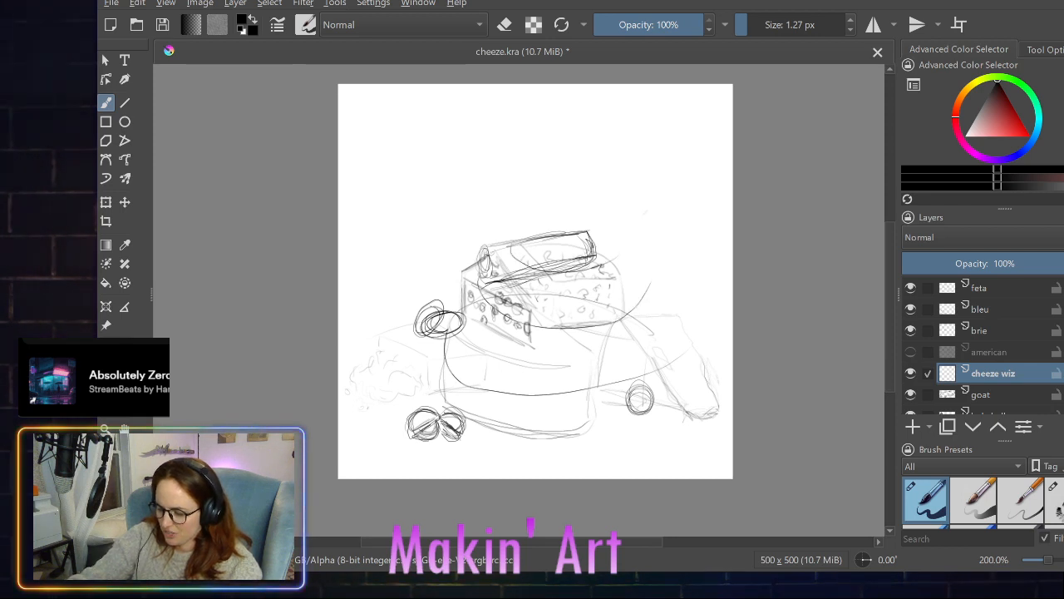
{"action": "mouse_move", "coordinate": [606, 214]}
{"action": "left_mouse_down"}
{"action": "mouse_move", "coordinate": [625, 191]}
{"action": "mouse_move", "coordinate": [627, 216]}
{"action": "mouse_move", "coordinate": [608, 213]}
{"action": "mouse_move", "coordinate": [592, 236]}
{"action": "left_mouse_up"}
{"action": "mouse_move", "coordinate": [599, 236]}
{"action": "left_mouse_down"}
{"action": "mouse_move", "coordinate": [640, 237]}
{"action": "mouse_move", "coordinate": [642, 299]}
{"action": "left_mouse_up"}
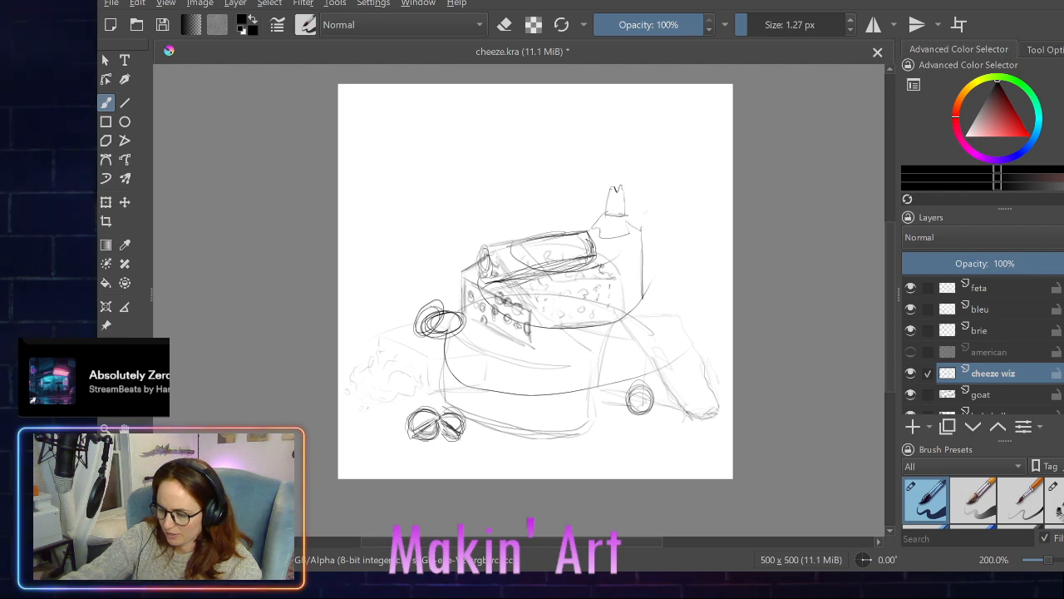
{"action": "left_click_drag", "start_coordinate": [638, 250], "coordinate": [640, 306]}
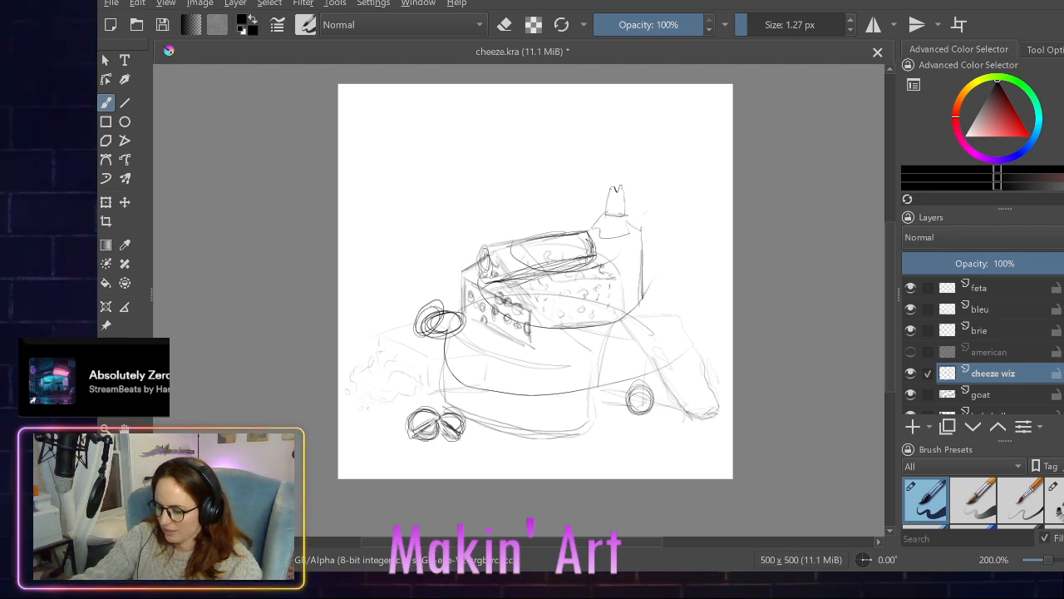
{"action": "mouse_move", "coordinate": [616, 183]}
{"action": "left_mouse_down"}
{"action": "mouse_move", "coordinate": [565, 188]}
{"action": "mouse_move", "coordinate": [589, 236]}
{"action": "left_mouse_up"}
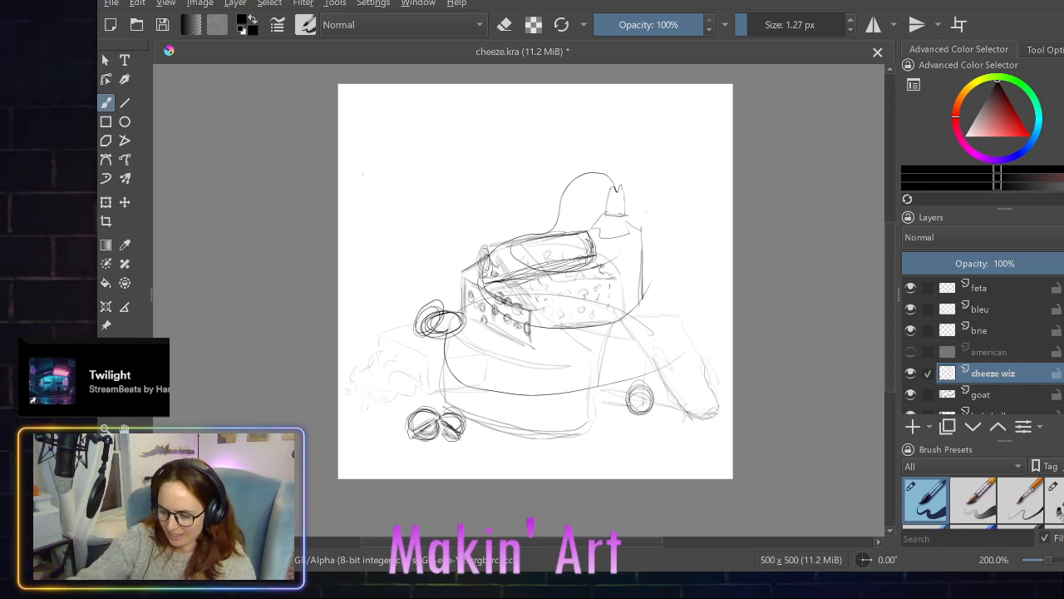
- Sketch a bundle of parallel diagonal lines crossed by a short zigzag in the empty upper left area of the canvas
{"action": "left_click_drag", "start_coordinate": [364, 173], "coordinate": [431, 114]}
{"action": "mouse_move", "coordinate": [387, 176]}
{"action": "left_mouse_down"}
{"action": "mouse_move", "coordinate": [447, 118]}
{"action": "mouse_move", "coordinate": [463, 117]}
{"action": "left_mouse_up"}
{"action": "left_click_drag", "start_coordinate": [412, 157], "coordinate": [409, 172]}
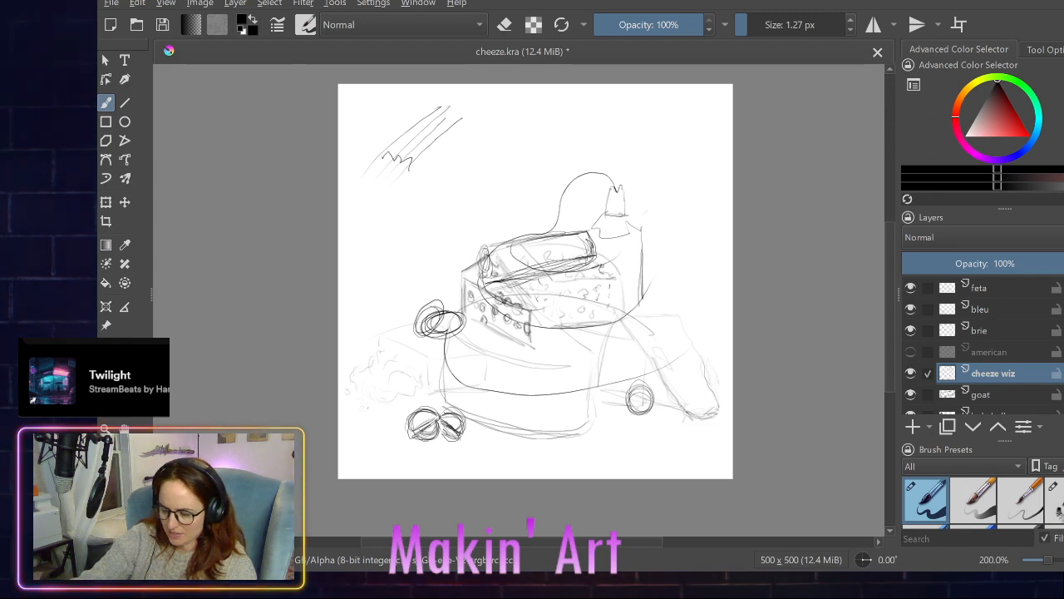
- Undo all the strokes sketched on the cheeze wiz layer
{"action": "key", "text": "ctrl+z"}
{"action": "key", "text": "ctrl+z"}
{"action": "key", "text": "ctrl+z"}
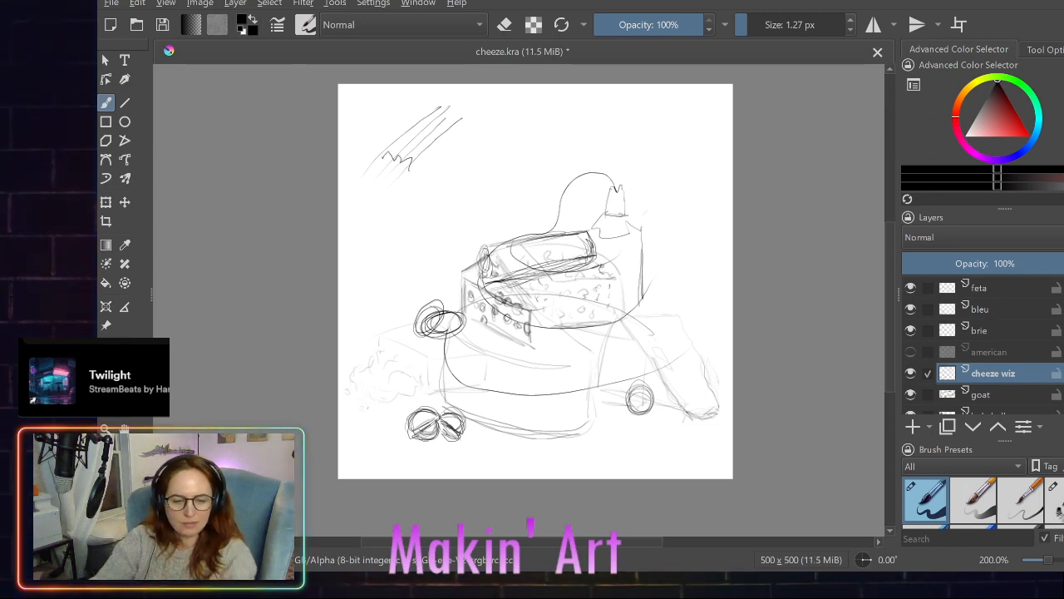
{"action": "key", "text": "ctrl+z"}
{"action": "key", "text": "ctrl+z"}
{"action": "key", "text": "ctrl+z"}
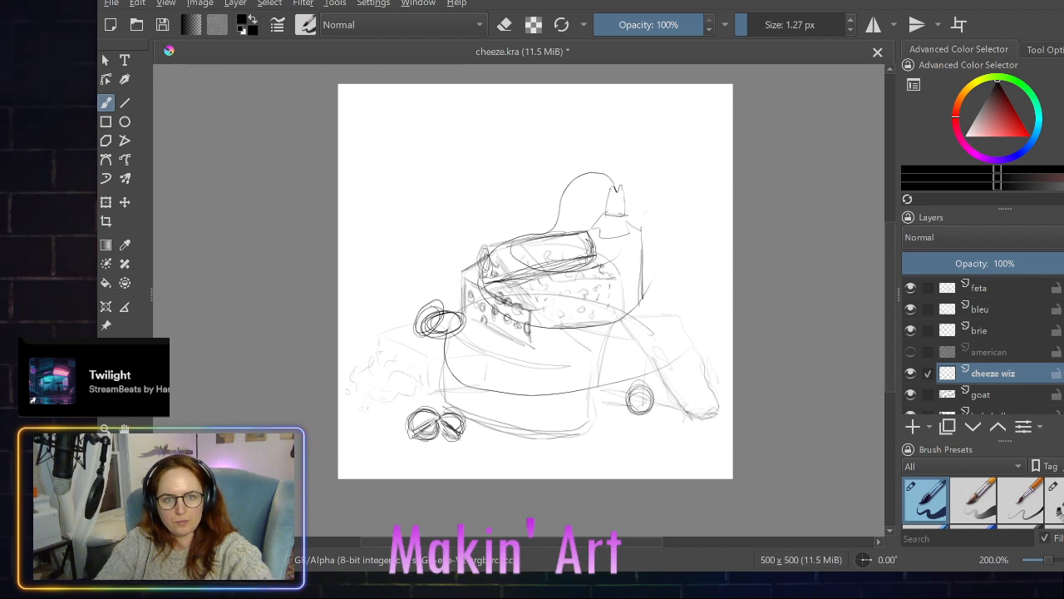
{"action": "key", "text": "ctrl+z"}
{"action": "key", "text": "ctrl+z"}
{"action": "key", "text": "ctrl+z"}
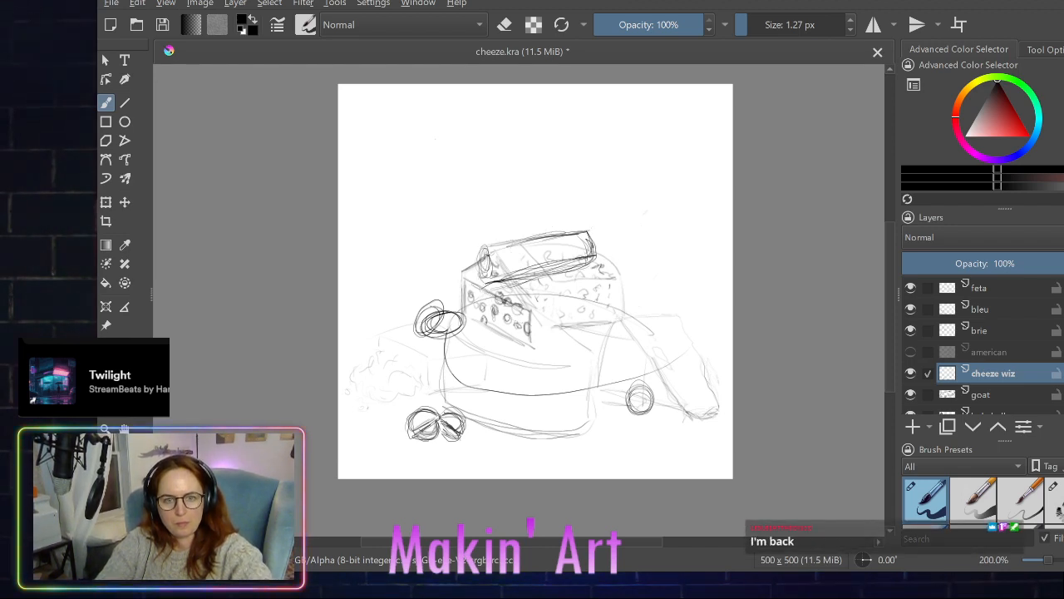
{"action": "key", "text": "ctrl+z"}
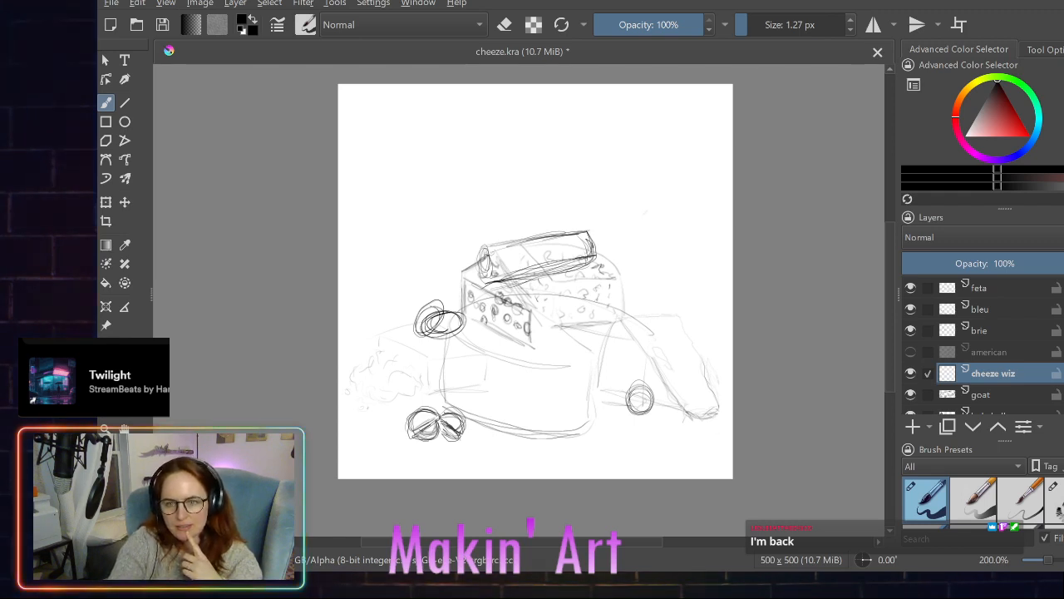
- Make the hidden american layer visible, select only that layer and delete it
{"action": "left_click", "coordinate": [928, 353], "text": "ctrl"}
{"action": "left_click", "coordinate": [911, 352]}
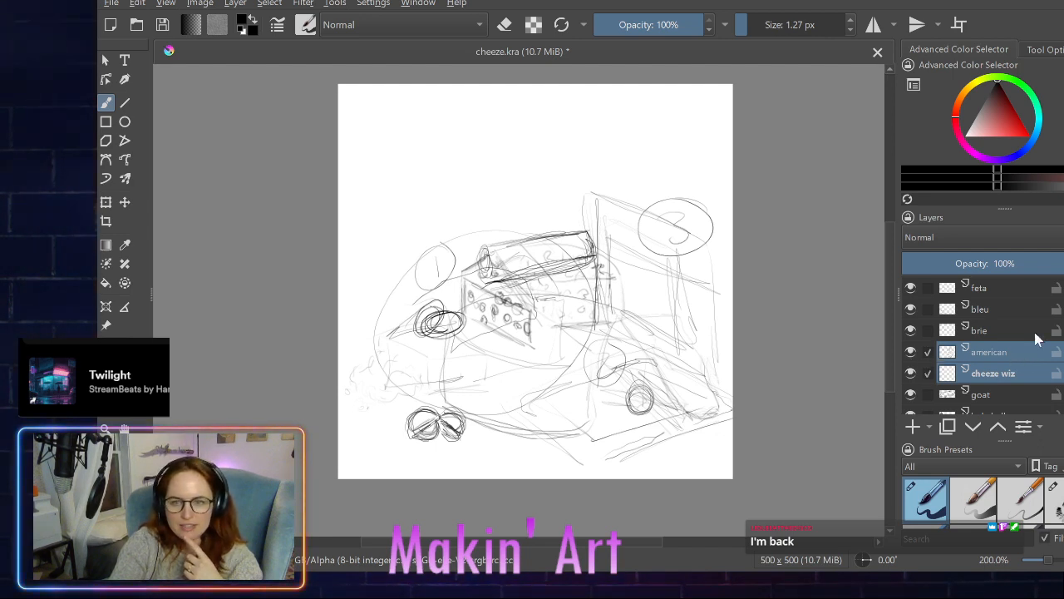
{"action": "left_click", "coordinate": [927, 374]}
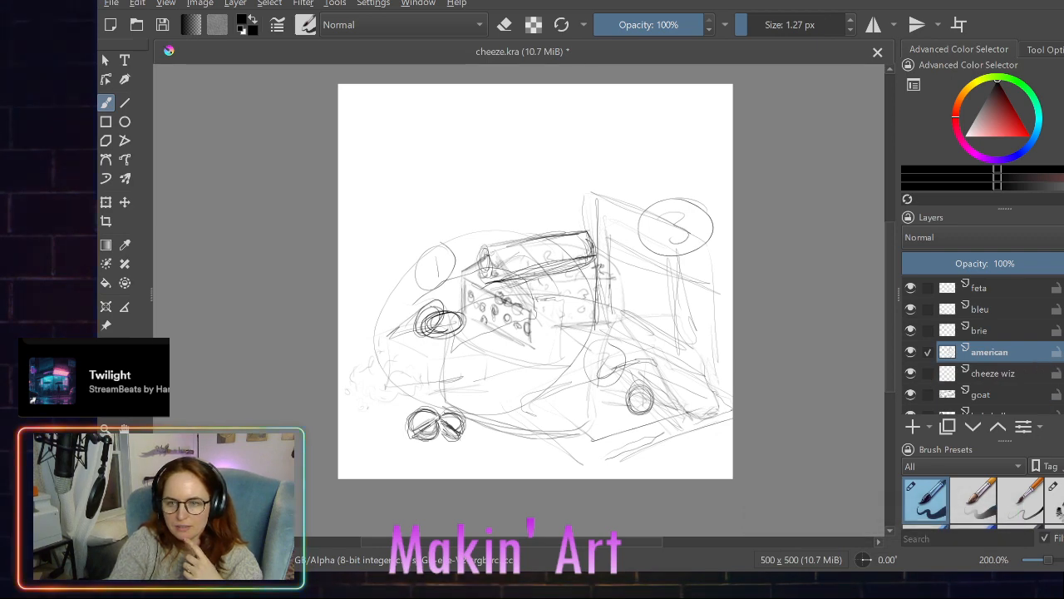
{"action": "key", "text": "shift+Delete"}
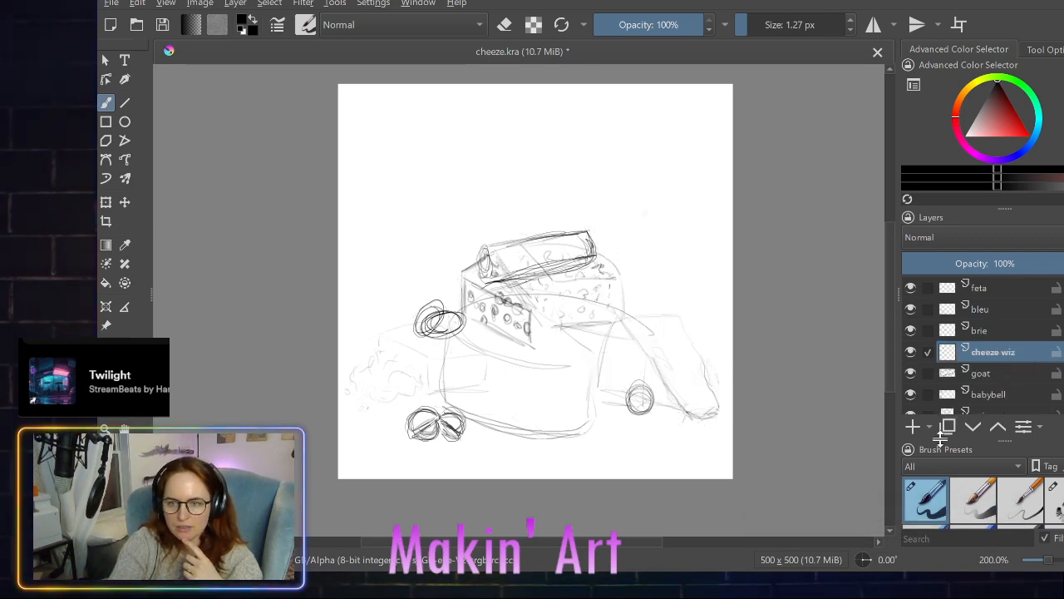
- Add a new paint layer directly above cheeze wiz and name it american
{"action": "left_click", "coordinate": [912, 427]}
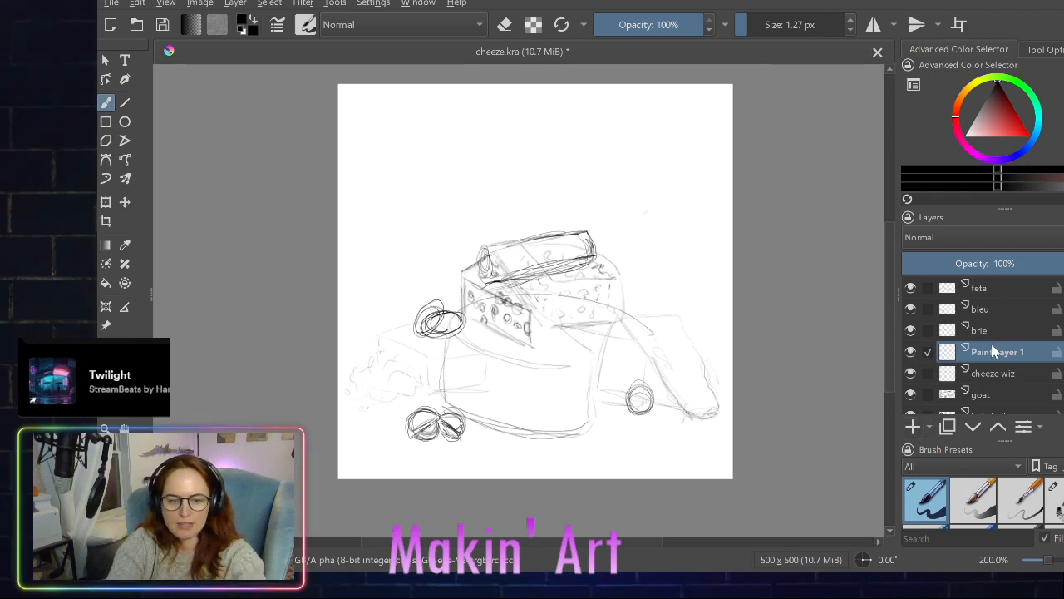
{"action": "key", "text": "m"}
{"action": "key", "text": "e"}
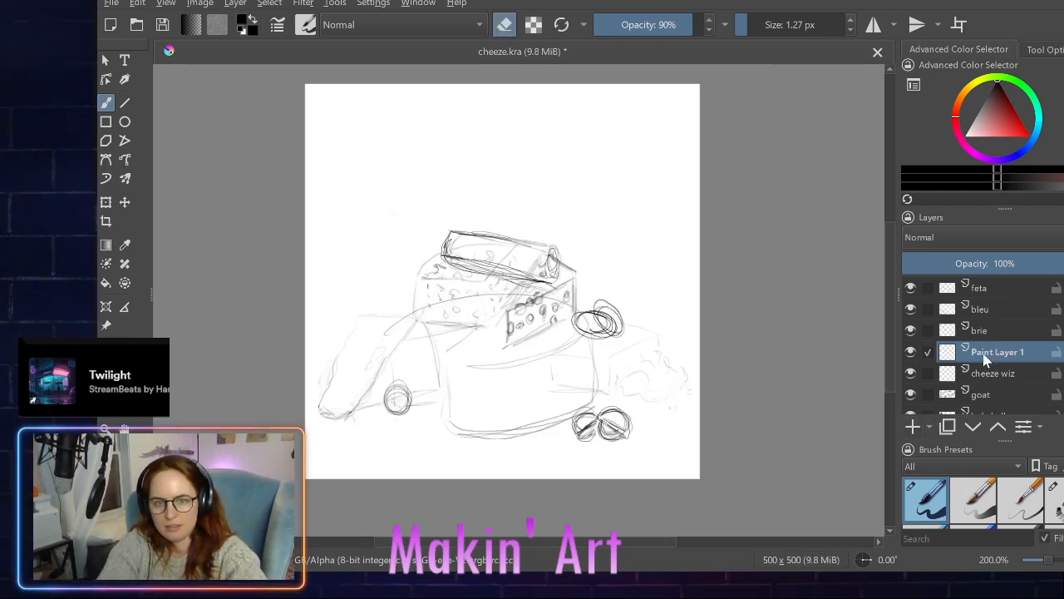
{"action": "double_click", "coordinate": [986, 354]}
{"action": "type", "text": "american"}
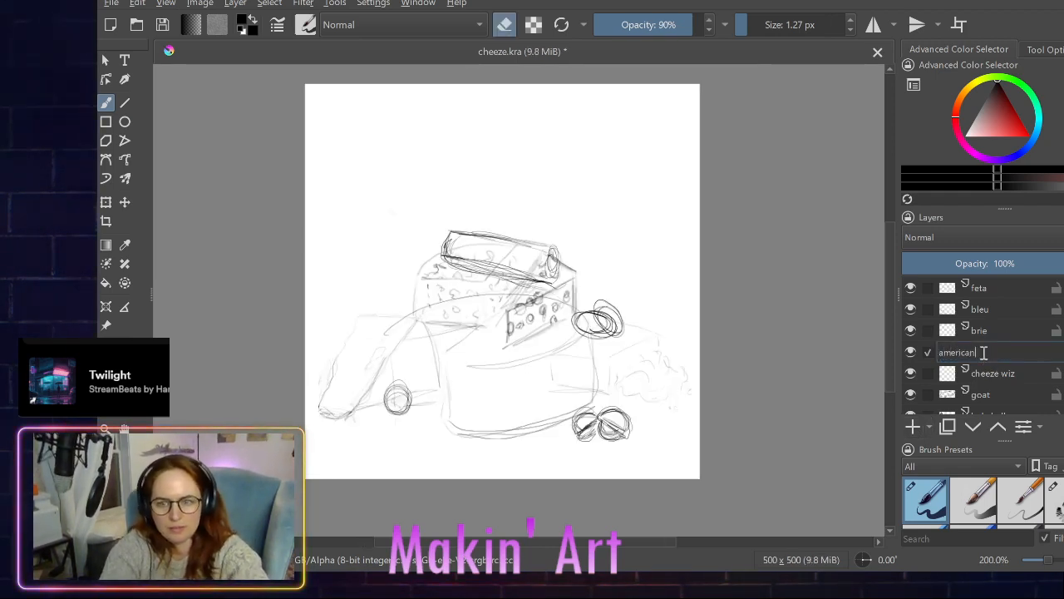
{"action": "key", "text": "Return"}
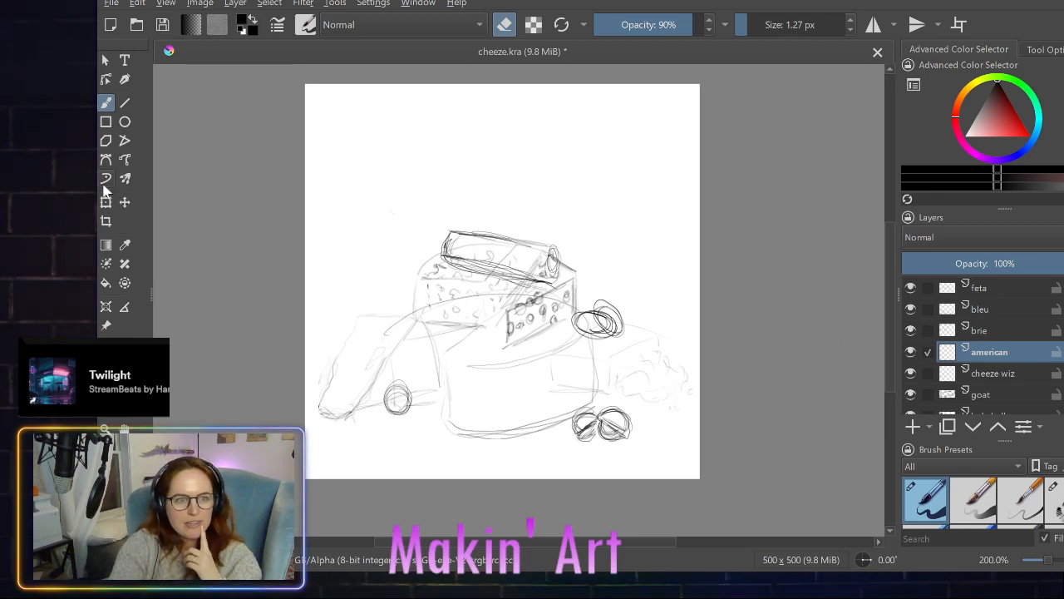
- Turn off eraser mode and undo the recent layer changes back to before cheeze wiz was added, restoring the original american layer
{"action": "left_click", "coordinate": [125, 202]}
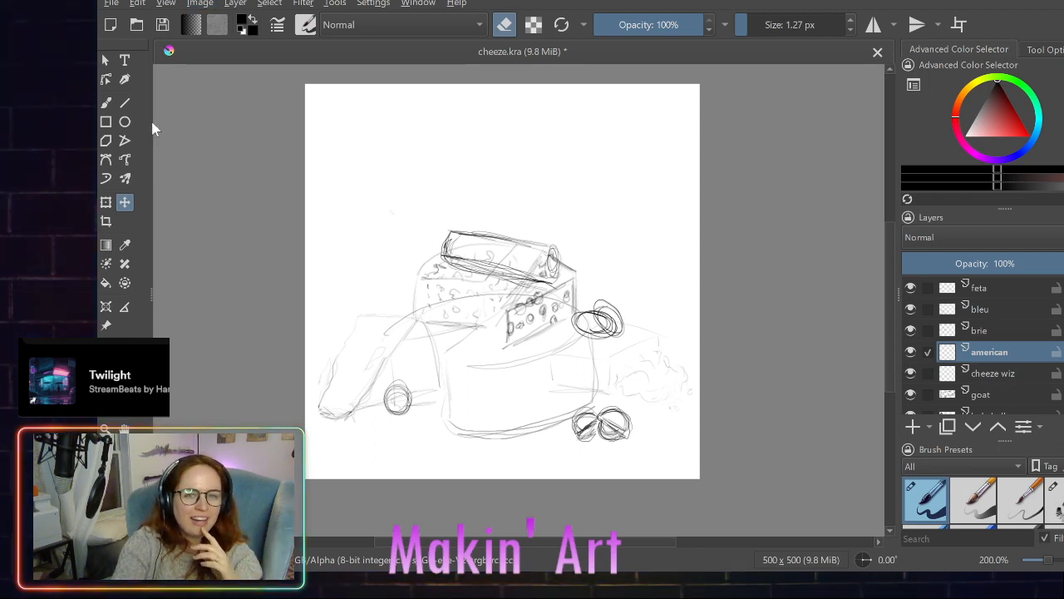
{"action": "left_click", "coordinate": [507, 25]}
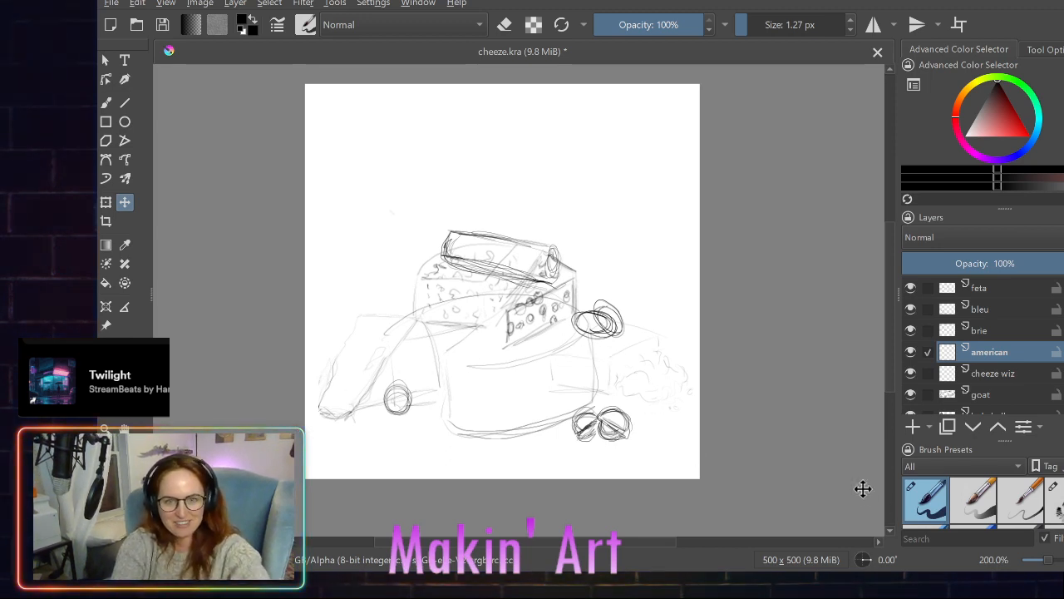
{"action": "key", "text": "ctrl+z"}
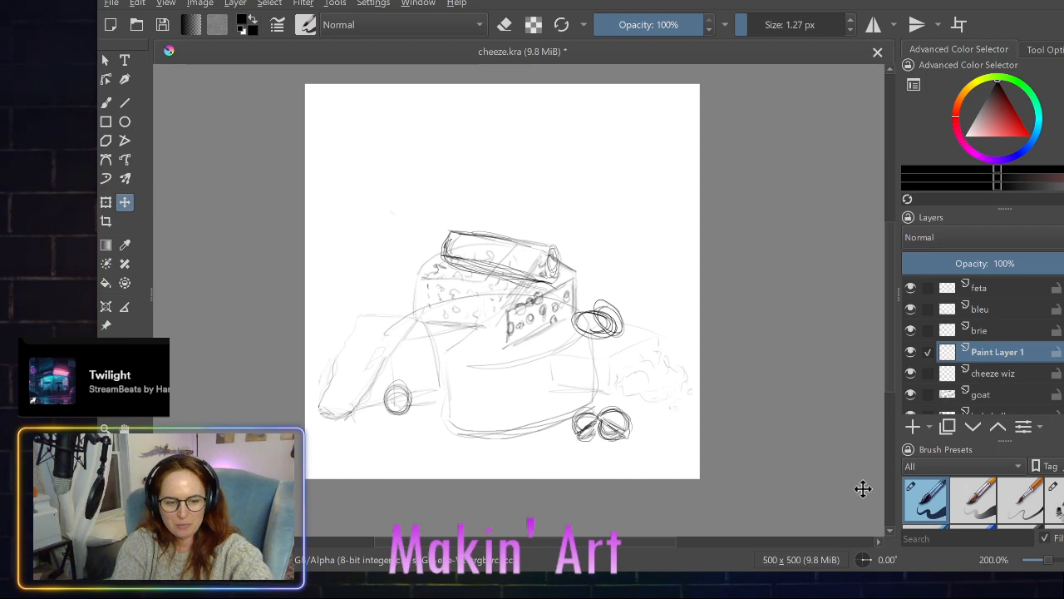
{"action": "key", "text": "ctrl+z"}
{"action": "key", "text": "ctrl+shift+z"}
{"action": "key", "text": "ctrl+shift+z"}
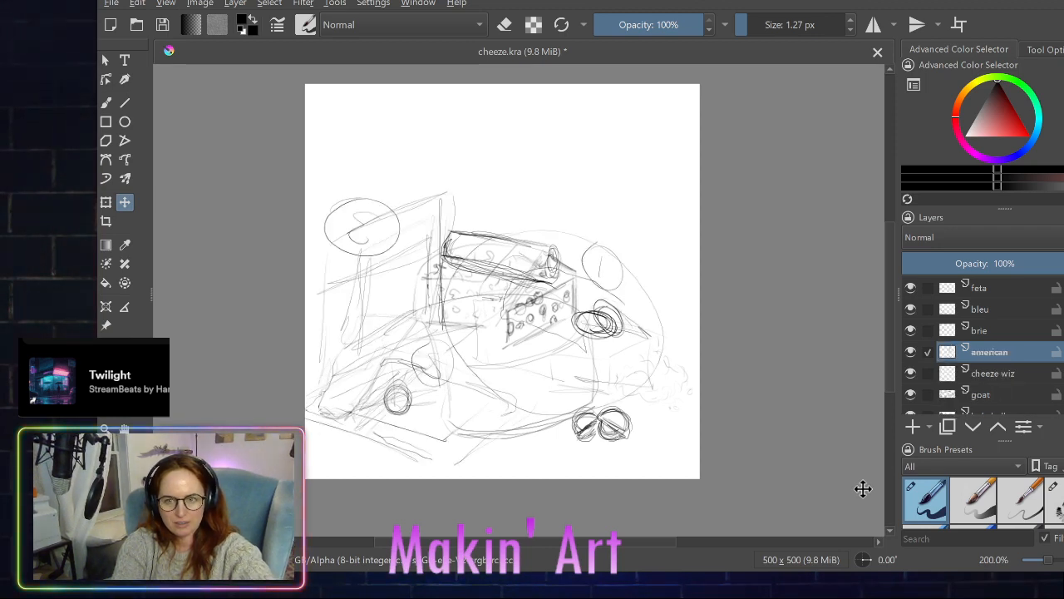
{"action": "key", "text": "ctrl+z"}
{"action": "key", "text": "ctrl+z"}
{"action": "key", "text": "ctrl+z"}
{"action": "key", "text": "ctrl+z"}
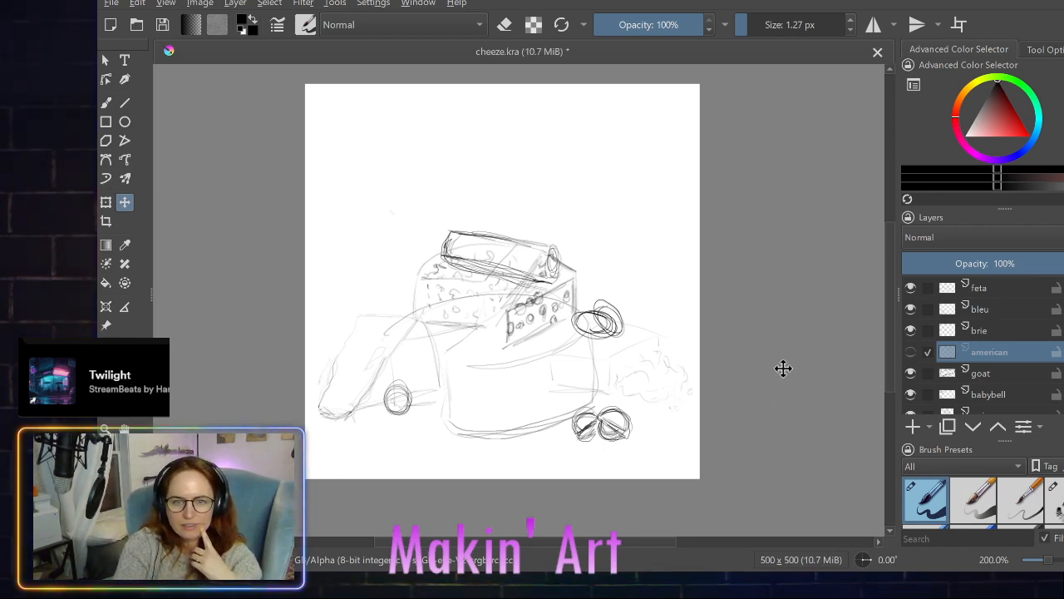
- Show the restored american sketch layer and delete it from the layer stack
{"action": "left_click", "coordinate": [911, 352]}
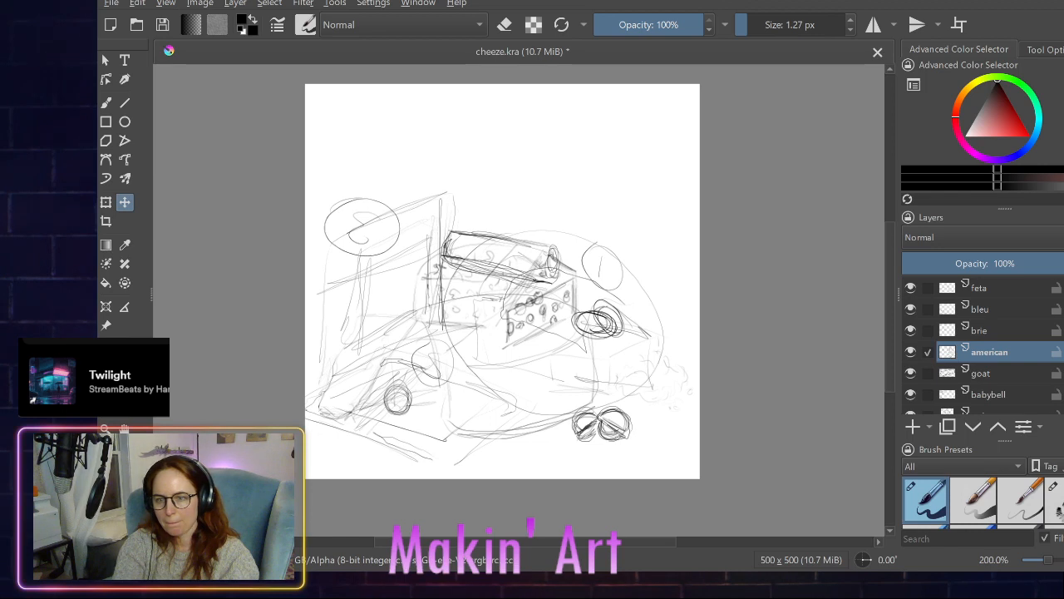
{"action": "key", "text": "shift+Delete"}
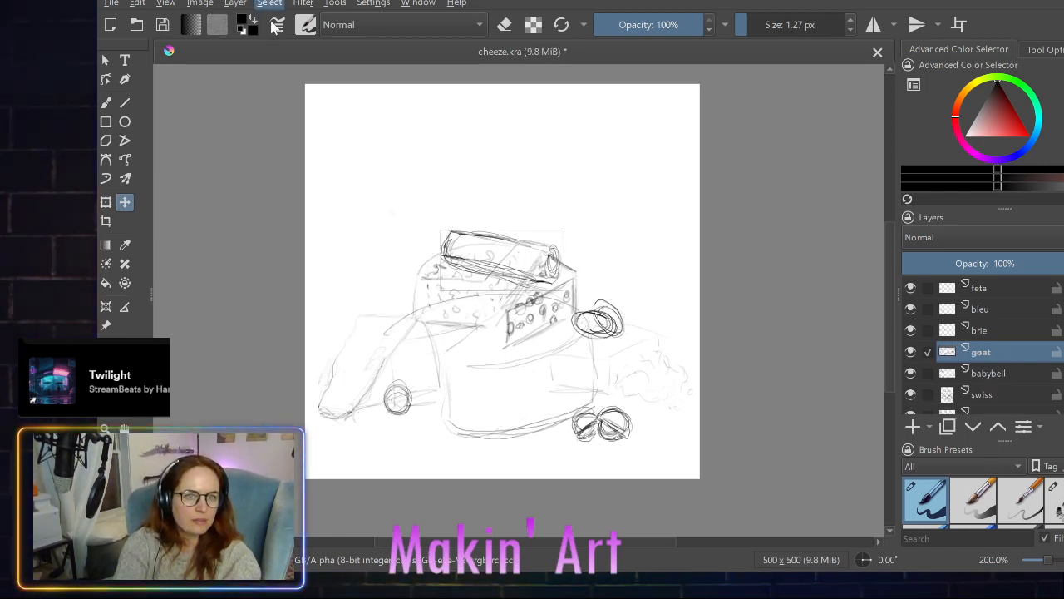
- Select the whole canvas and the feta, bleu, brie, goat, babybell, swiss and parm layers, and mirror them horizontally
{"action": "key", "text": "ctrl+a"}
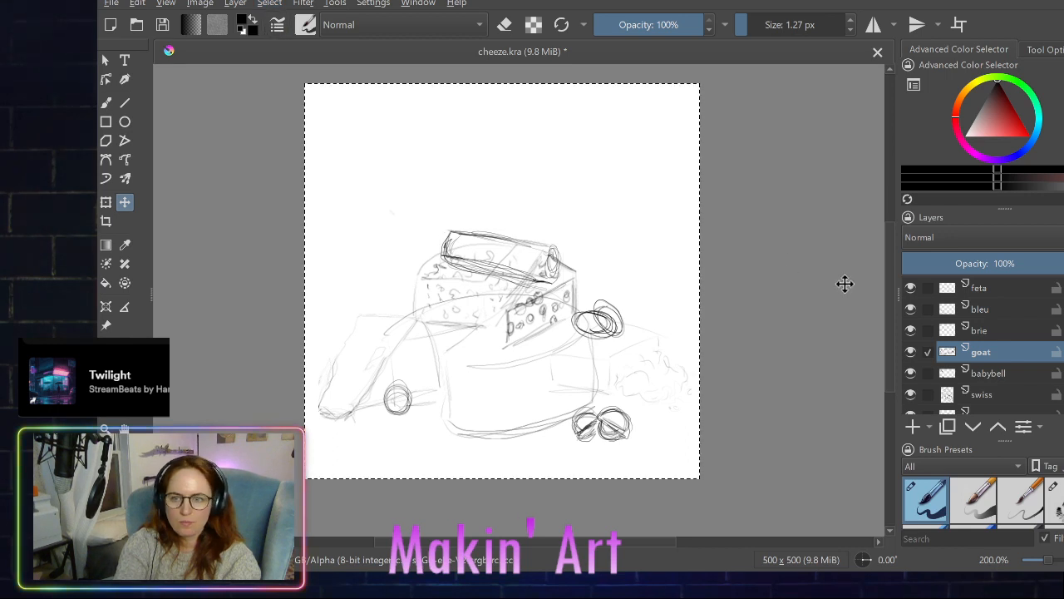
{"action": "left_click", "coordinate": [928, 287]}
{"action": "left_click", "coordinate": [928, 310]}
{"action": "left_click", "coordinate": [928, 330]}
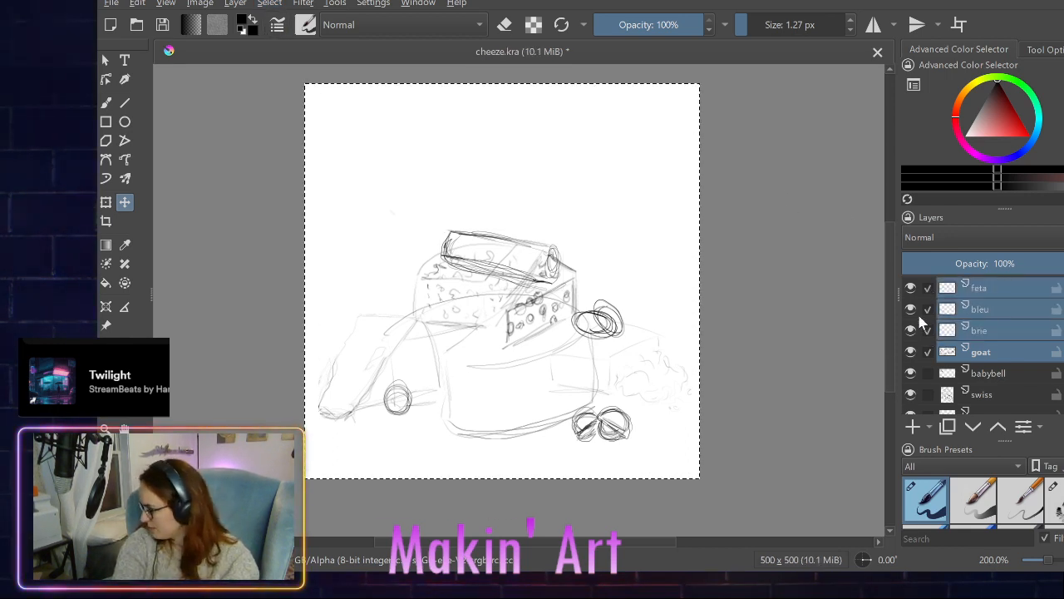
{"action": "left_click", "coordinate": [927, 373]}
{"action": "left_click", "coordinate": [928, 394]}
{"action": "scroll", "coordinate": [926, 391], "scroll_direction": "down", "scroll_amount": 1}
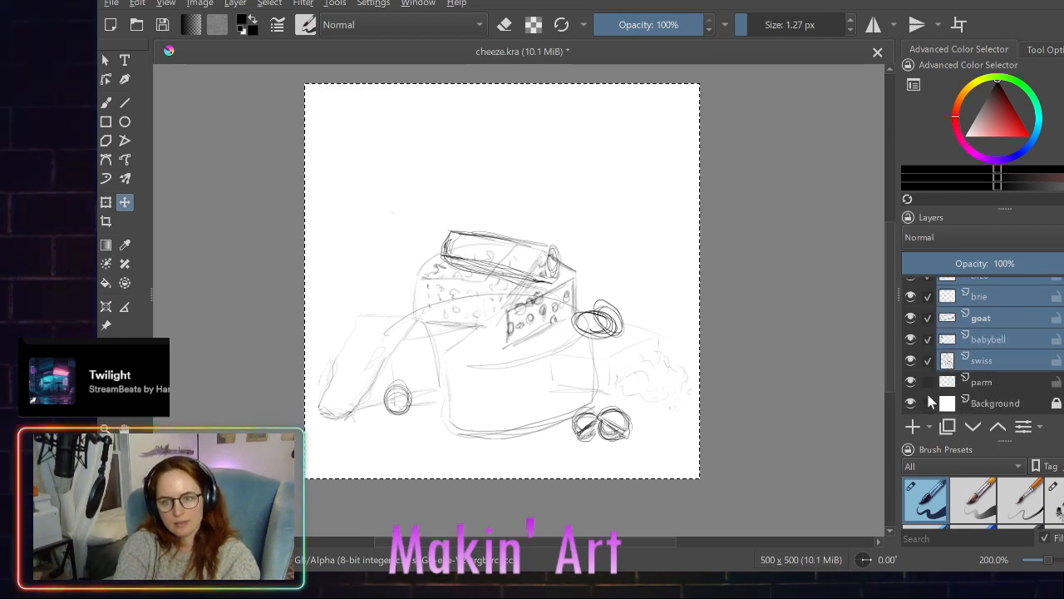
{"action": "left_click", "coordinate": [928, 382]}
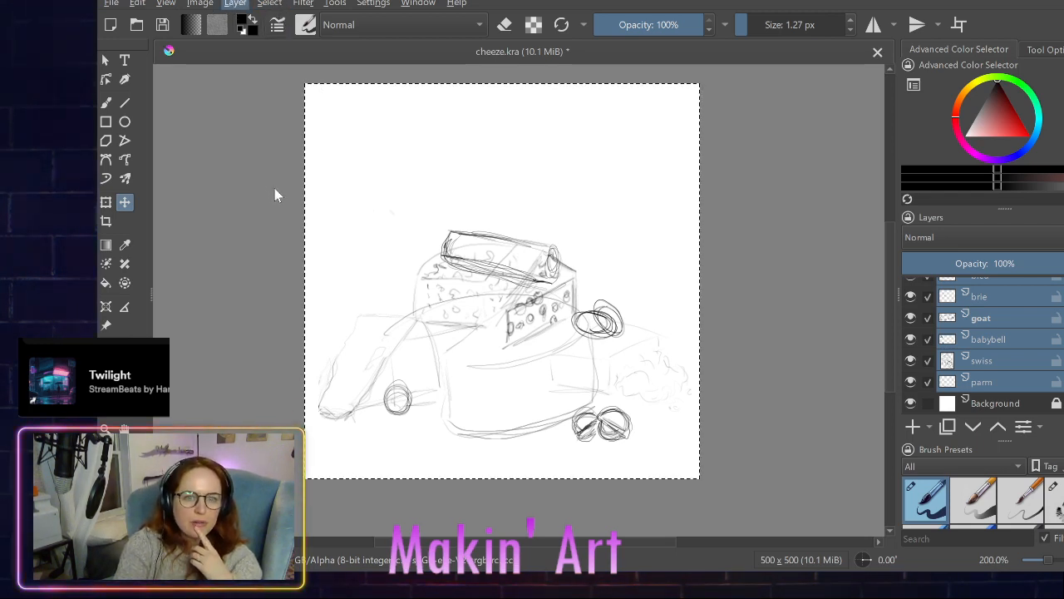
{"action": "left_click", "coordinate": [532, 191]}
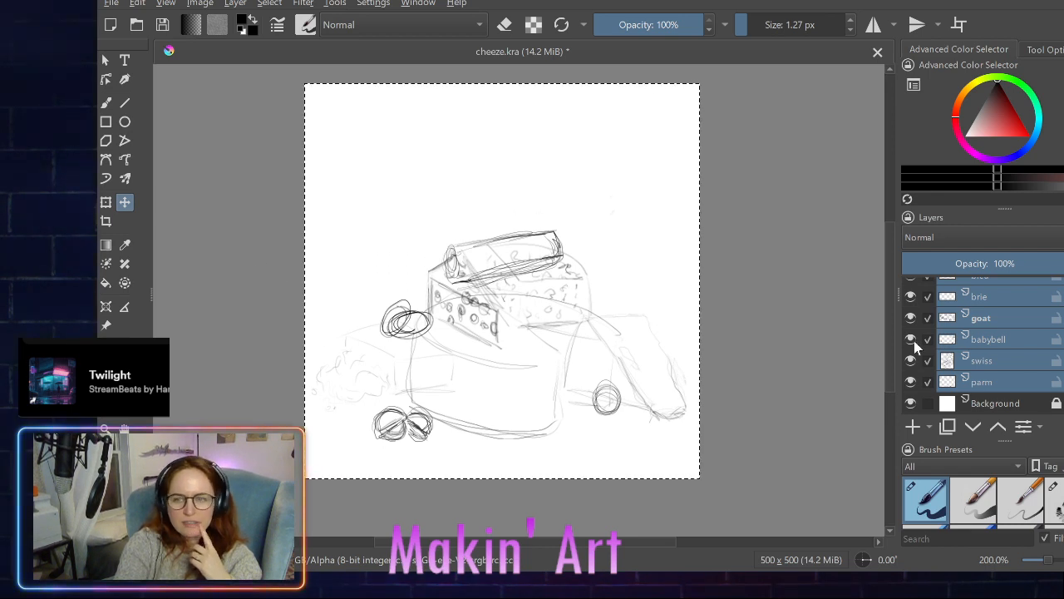
- Remove parm, swiss, babybell, goat, brie and bleu from the layer selection so that only feta stays selected
{"action": "left_click", "coordinate": [928, 380]}
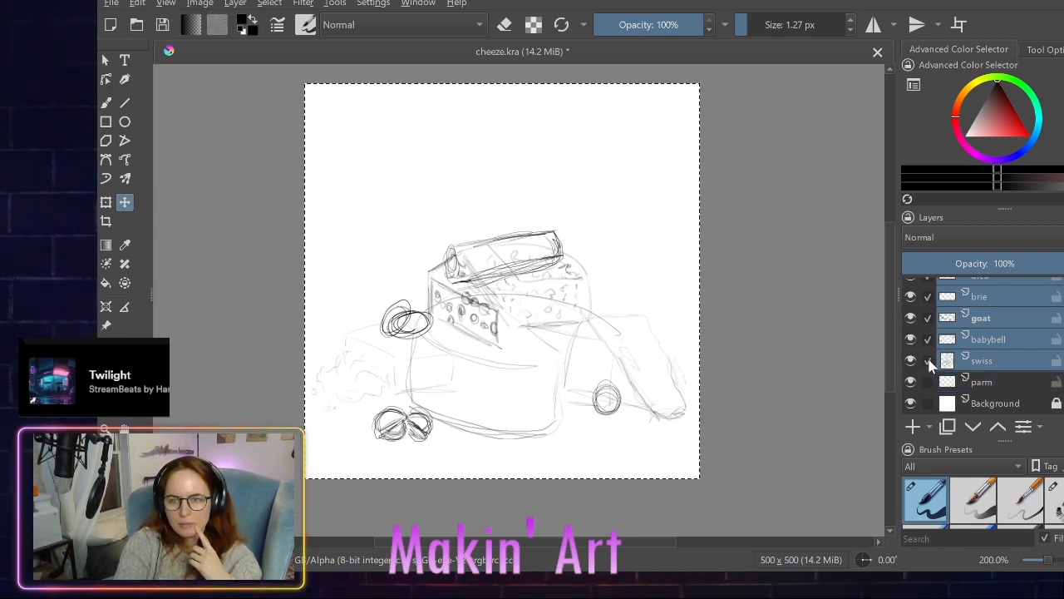
{"action": "left_click", "coordinate": [928, 360]}
{"action": "left_click", "coordinate": [928, 339]}
{"action": "left_click", "coordinate": [927, 318]}
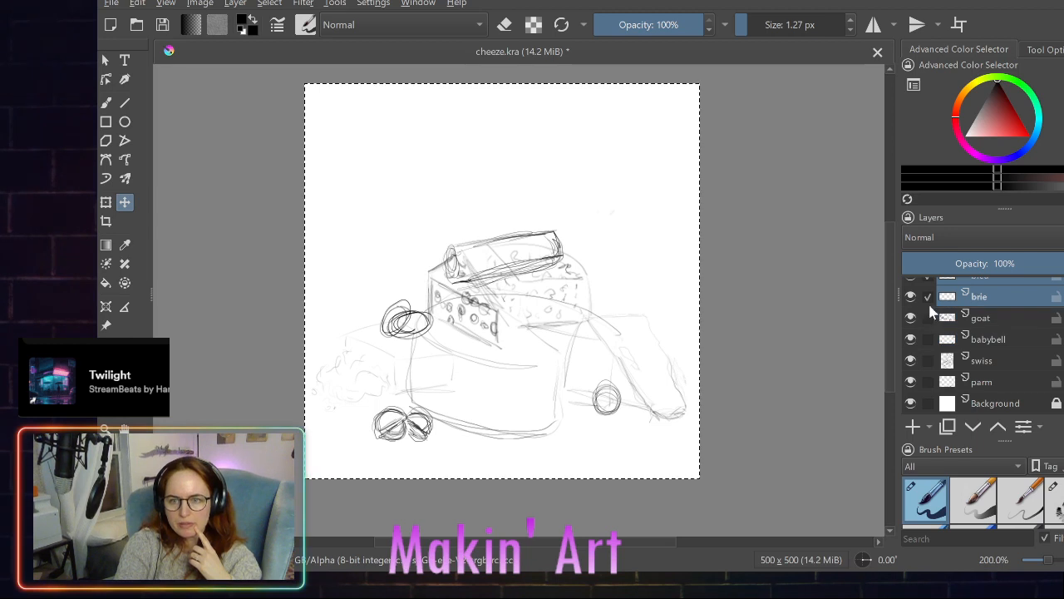
{"action": "left_click", "coordinate": [928, 298]}
{"action": "scroll", "coordinate": [929, 301], "scroll_direction": "up", "scroll_amount": 2}
{"action": "left_click", "coordinate": [928, 309]}
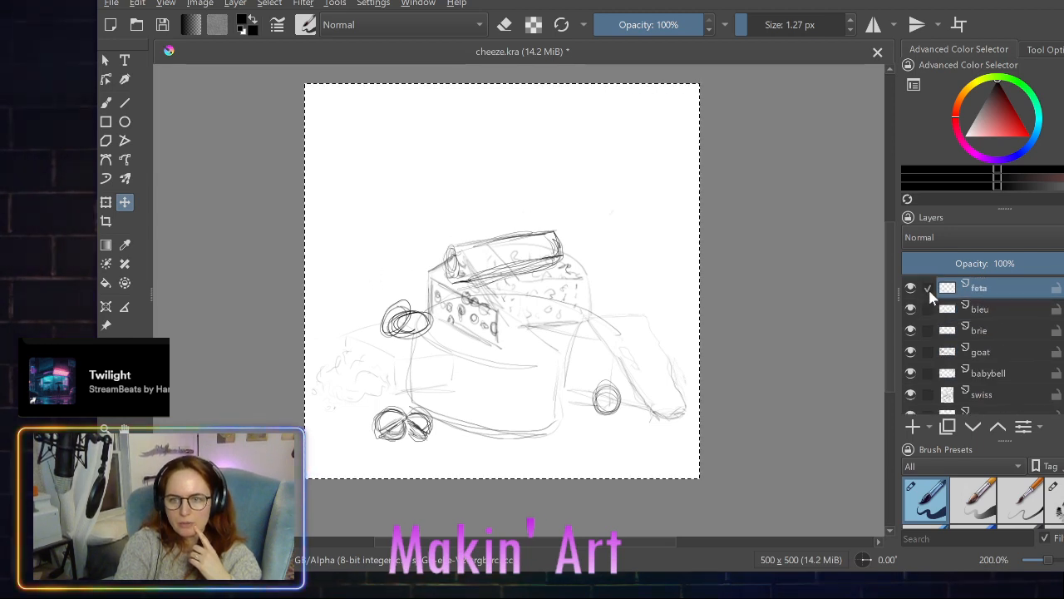
- Add a new paint layer directly above feta and name it american
{"action": "left_click", "coordinate": [914, 427]}
{"action": "double_click", "coordinate": [995, 284]}
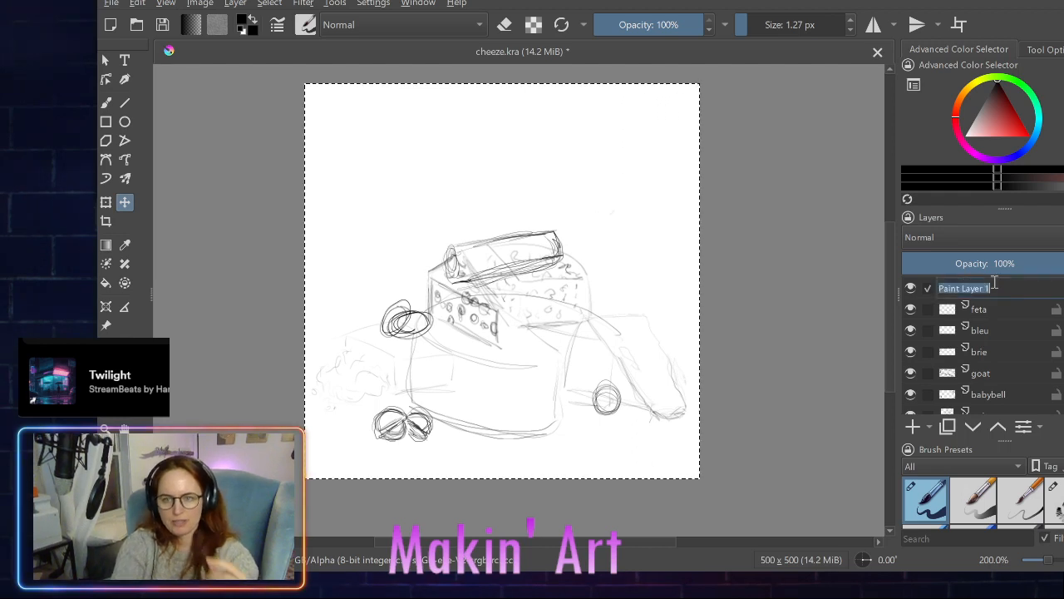
{"action": "type", "text": "american"}
{"action": "key", "text": "Return"}
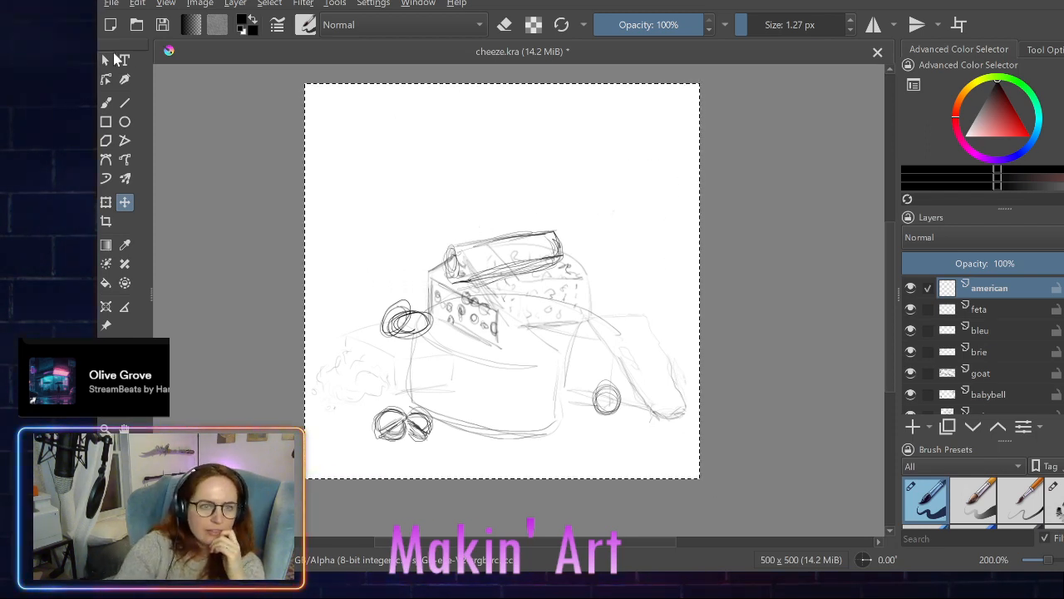
- Undo a trial brush sketch on the american layer and nudge the goat cheese log slightly upward
{"action": "left_click", "coordinate": [106, 102]}
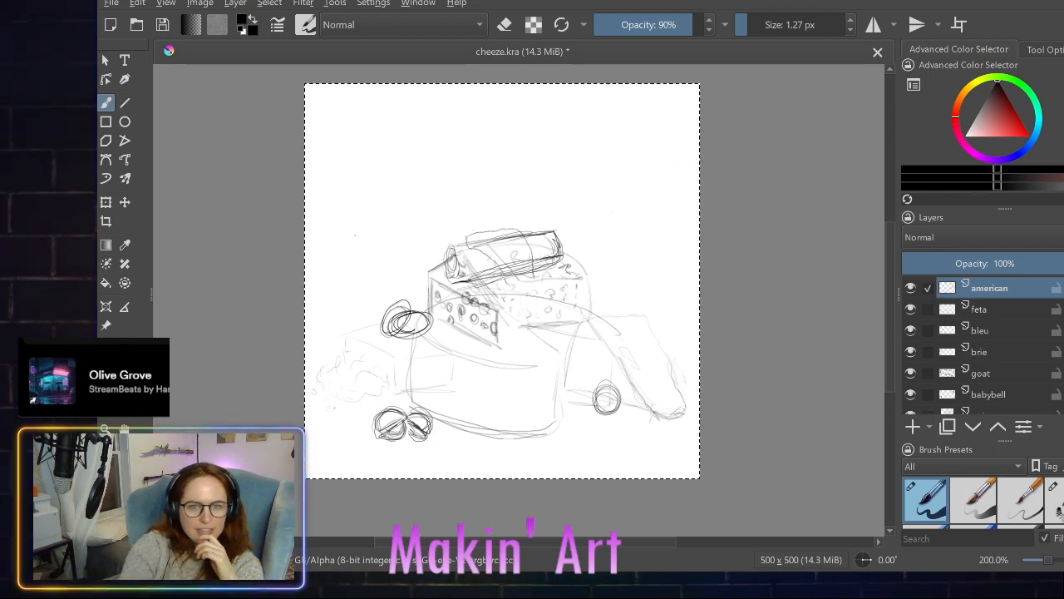
{"action": "key", "text": "ctrl+z"}
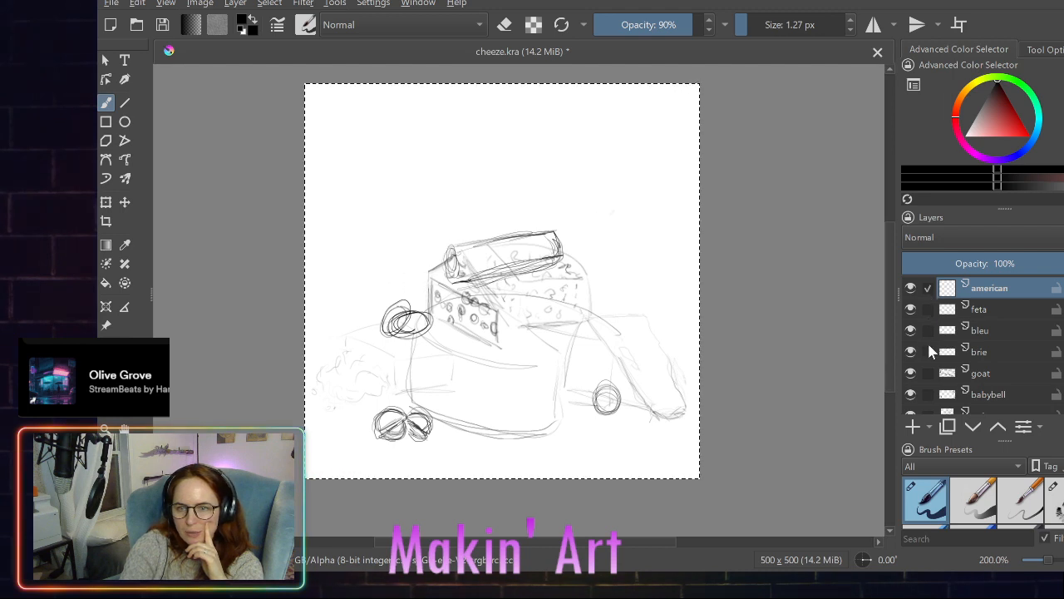
{"action": "left_click", "coordinate": [928, 371]}
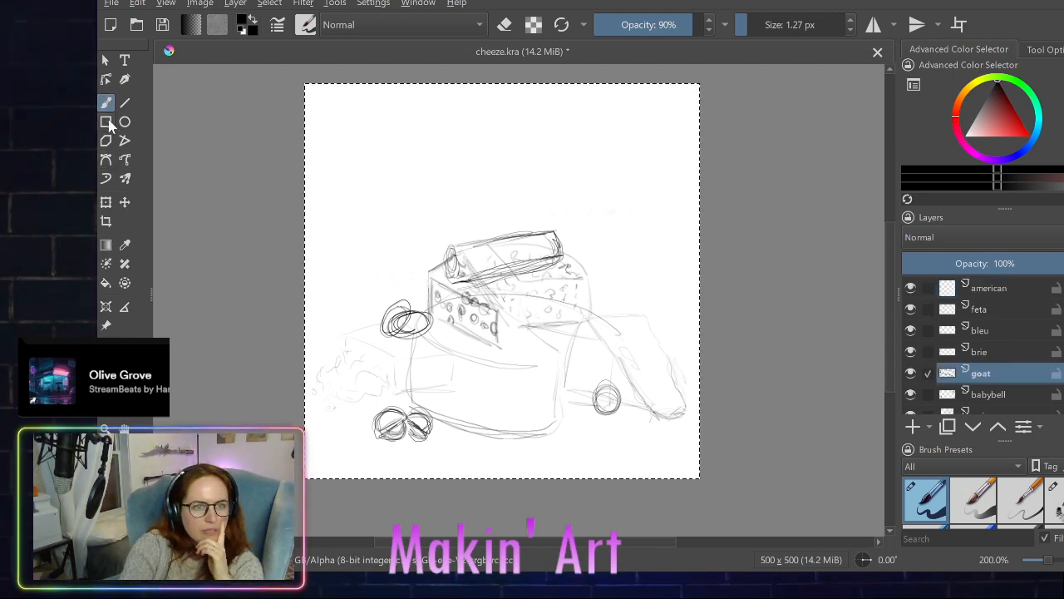
{"action": "left_click", "coordinate": [124, 204]}
{"action": "mouse_move", "coordinate": [521, 246]}
{"action": "left_mouse_down"}
{"action": "mouse_move", "coordinate": [523, 229]}
{"action": "mouse_move", "coordinate": [520, 240]}
{"action": "left_mouse_up"}
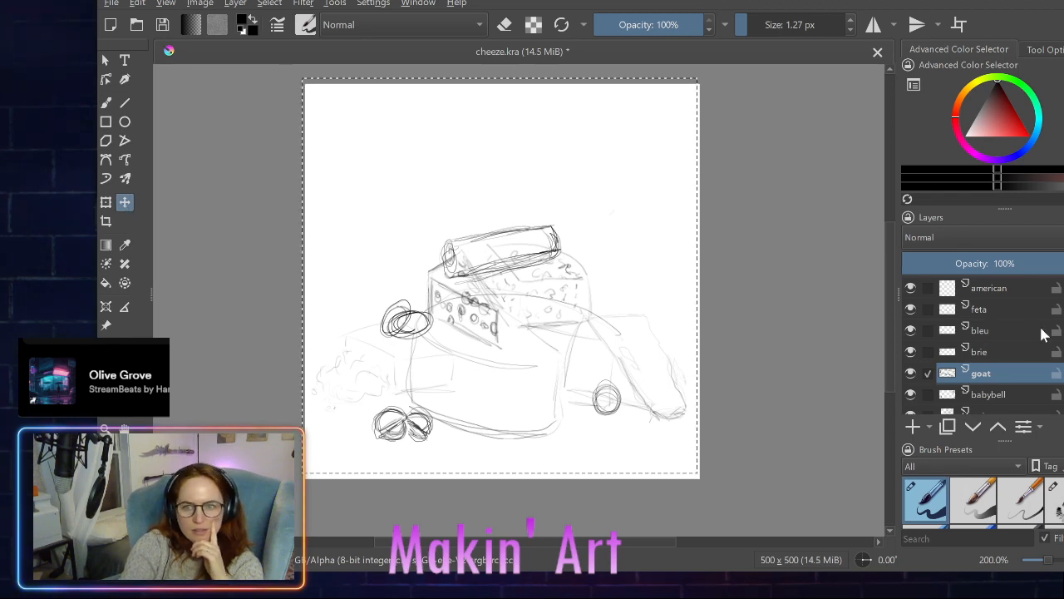
- Sketch a triangular cheese slice draped over the goat log on the american layer with the freehand brush
{"action": "left_click", "coordinate": [956, 289]}
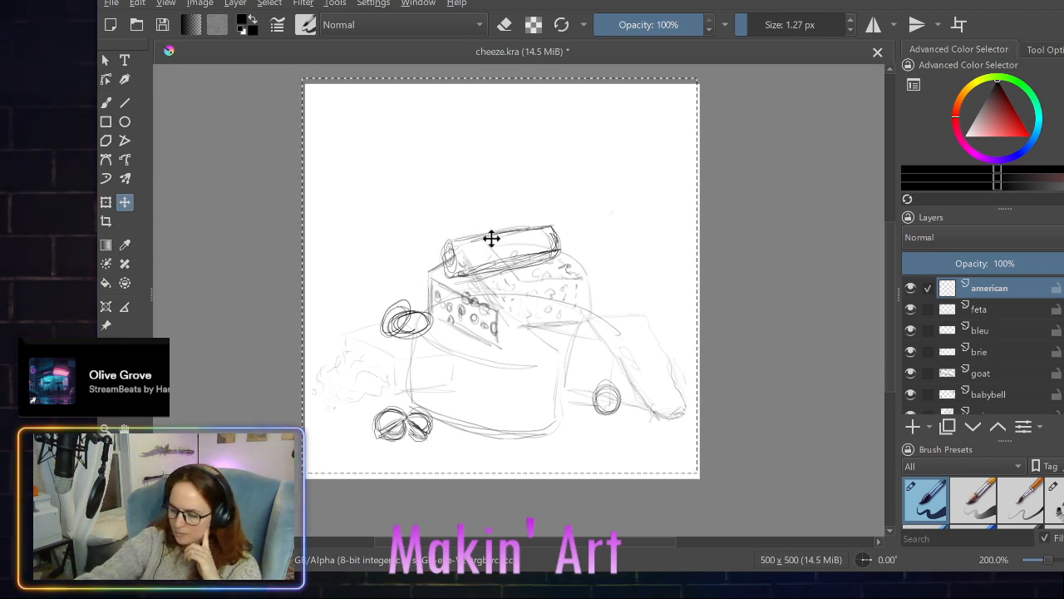
{"action": "left_click", "coordinate": [107, 103]}
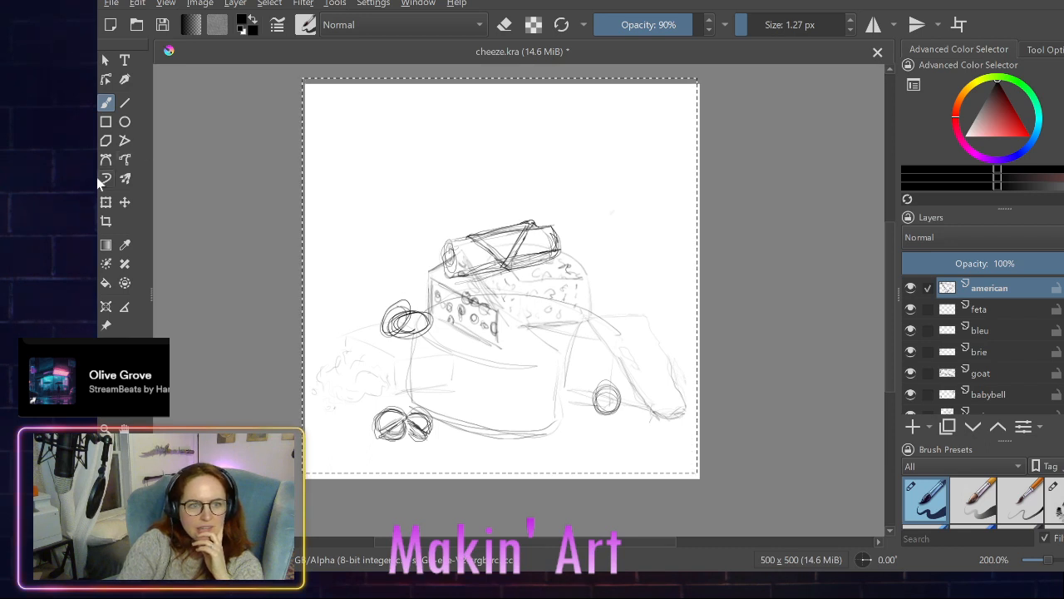
- Try to move all the cheese layers together, excluding Background, and undo the move
{"action": "left_click", "coordinate": [125, 202]}
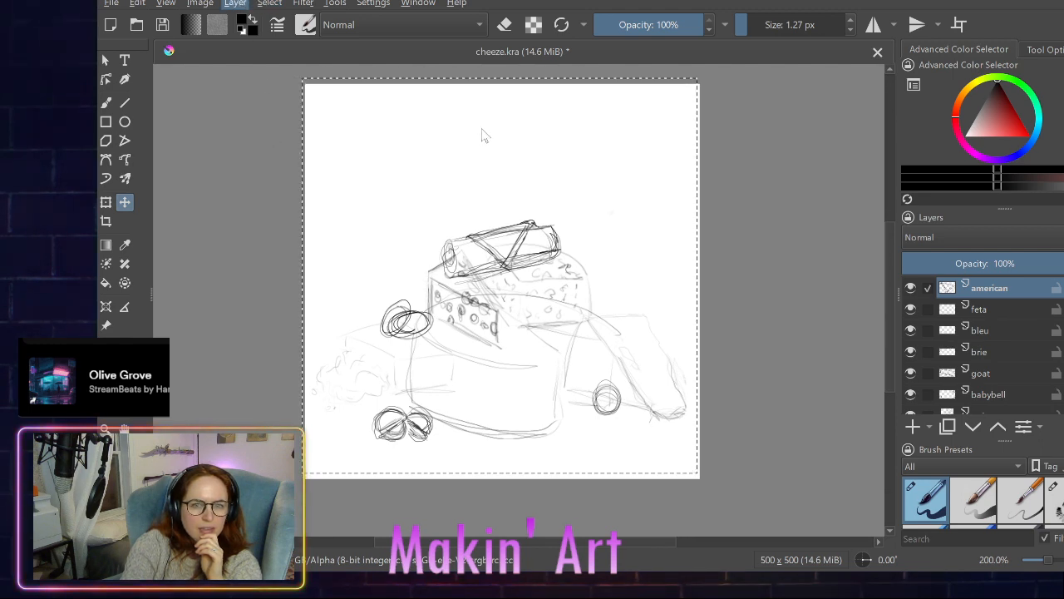
{"action": "key", "text": "ctrl+alt+a"}
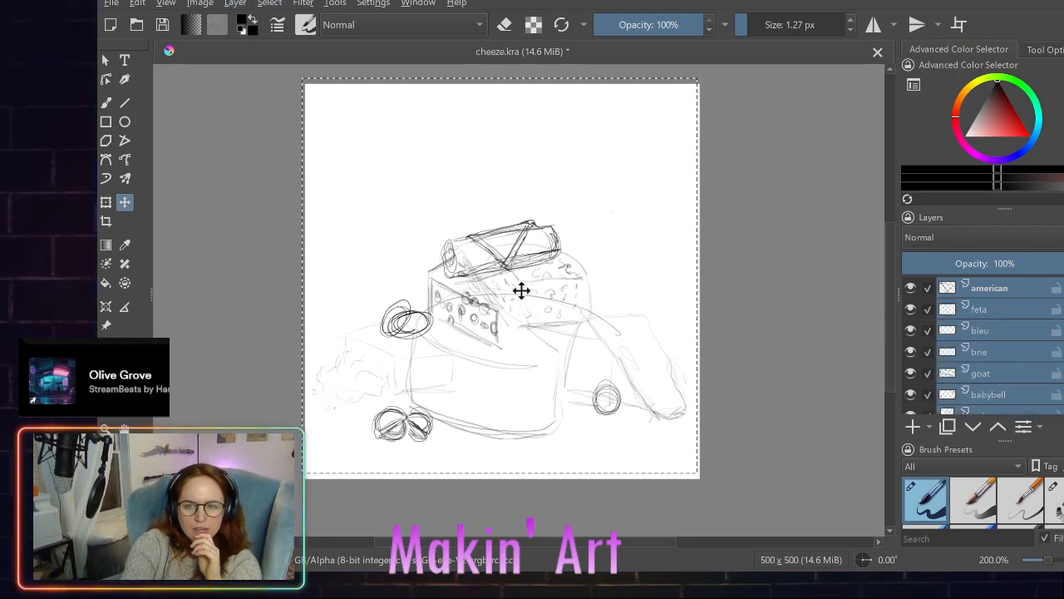
{"action": "scroll", "coordinate": [985, 362], "scroll_direction": "down", "scroll_amount": 2}
{"action": "left_click", "coordinate": [928, 402]}
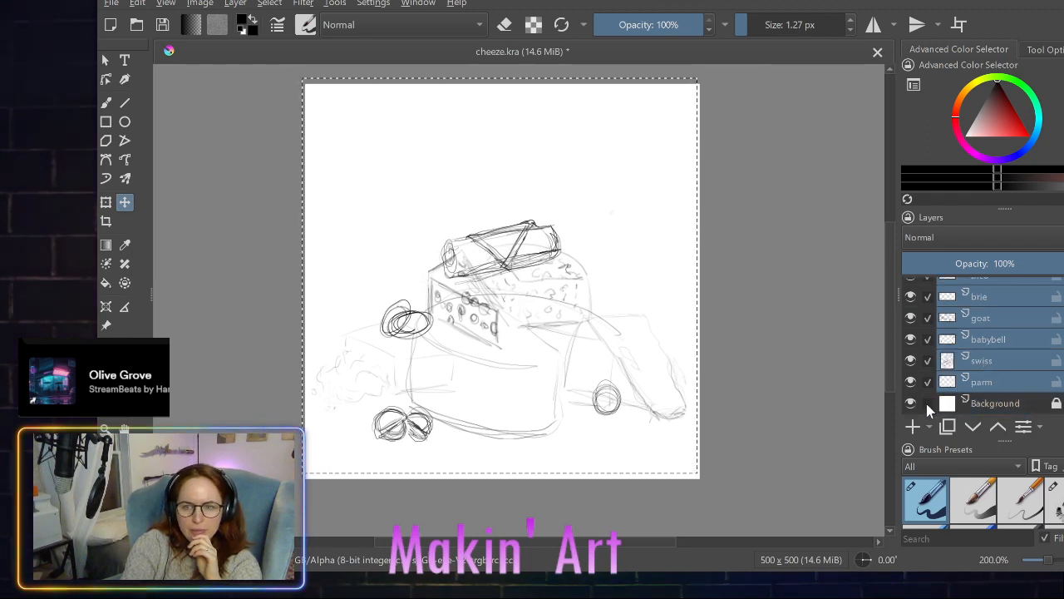
{"action": "left_click_drag", "start_coordinate": [514, 328], "coordinate": [513, 332]}
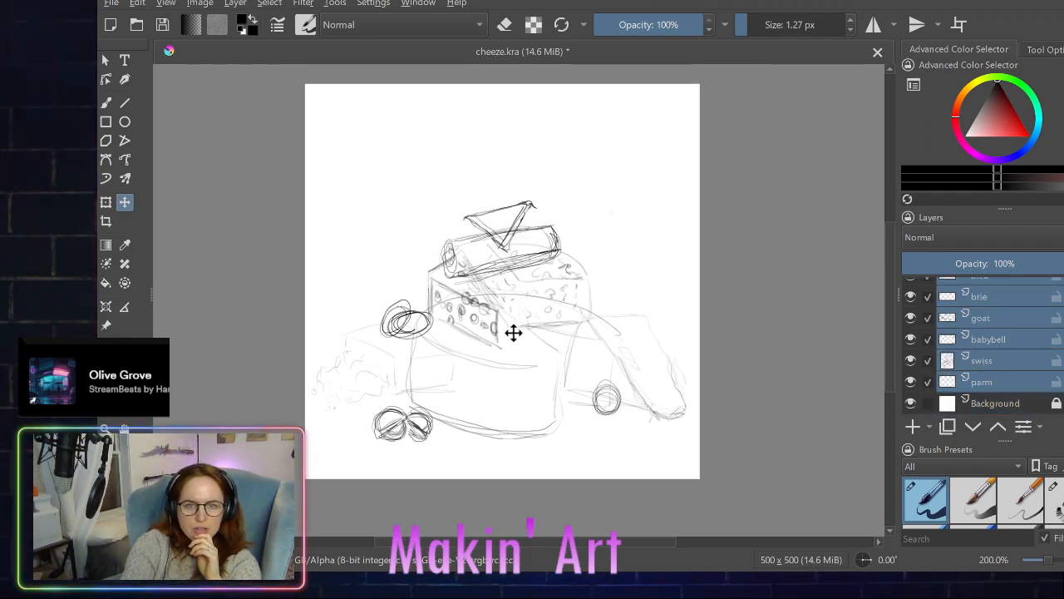
{"action": "scroll", "coordinate": [964, 344], "scroll_direction": "up", "scroll_amount": 2}
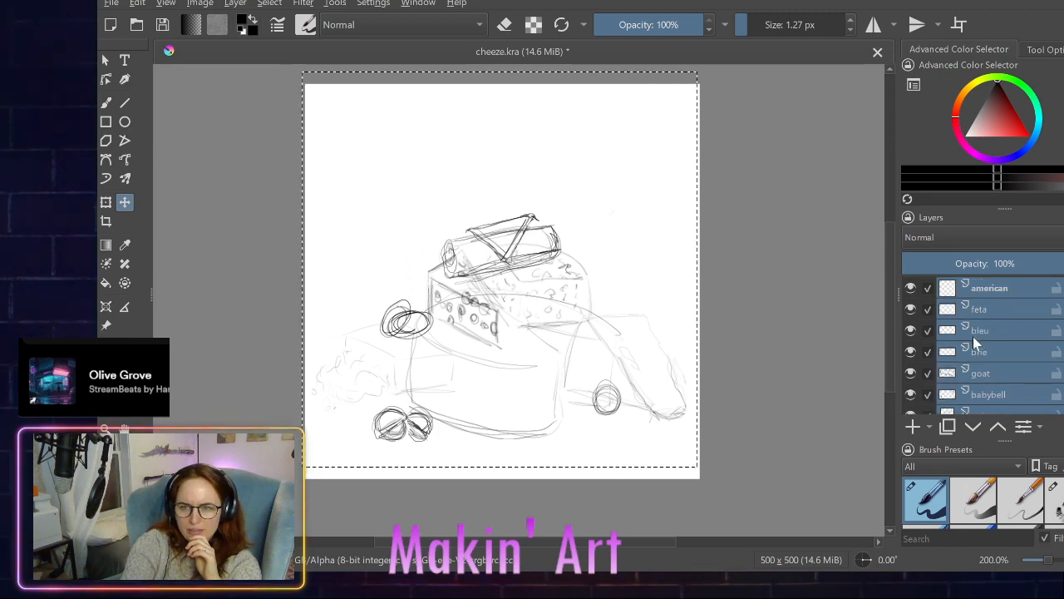
{"action": "scroll", "coordinate": [976, 344], "scroll_direction": "down", "scroll_amount": 3}
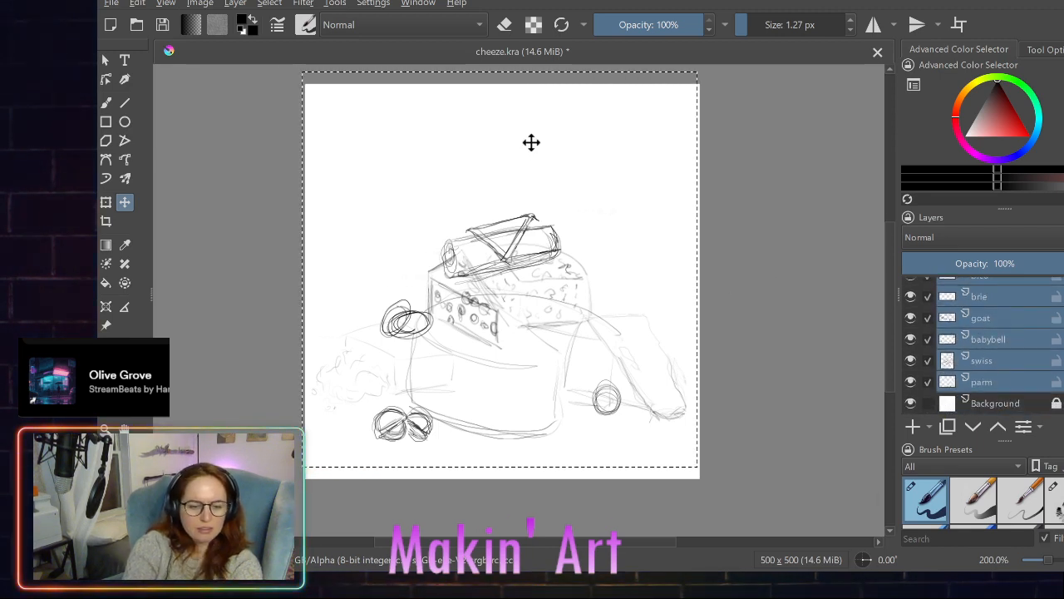
{"action": "key", "text": "ctrl+z"}
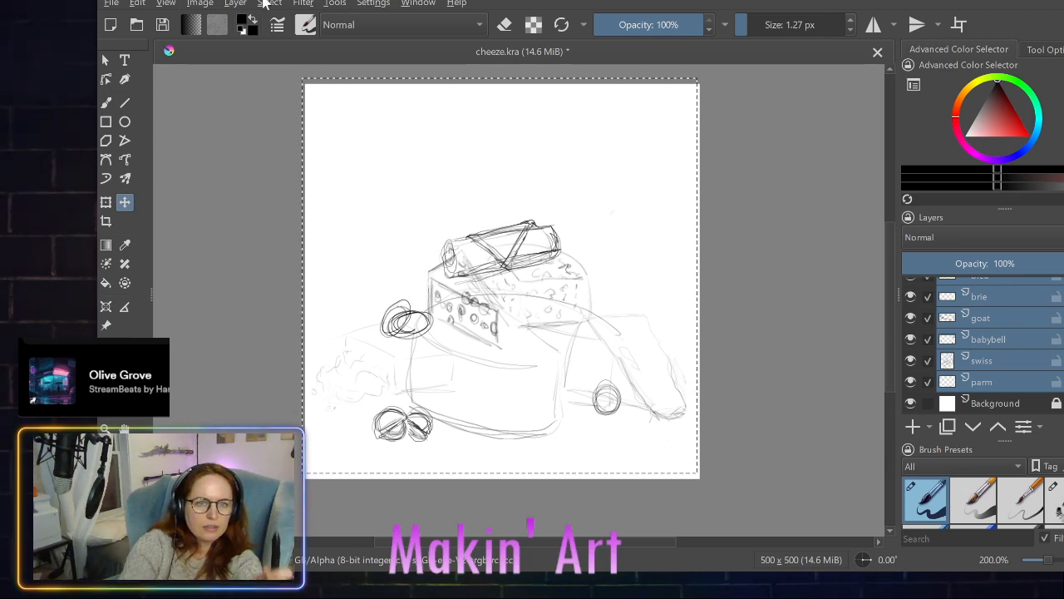
- Reset the selection to the whole canvas with every layer except Background, try moving the composition up, and undo it
{"action": "key", "text": "ctrl+shift+a"}
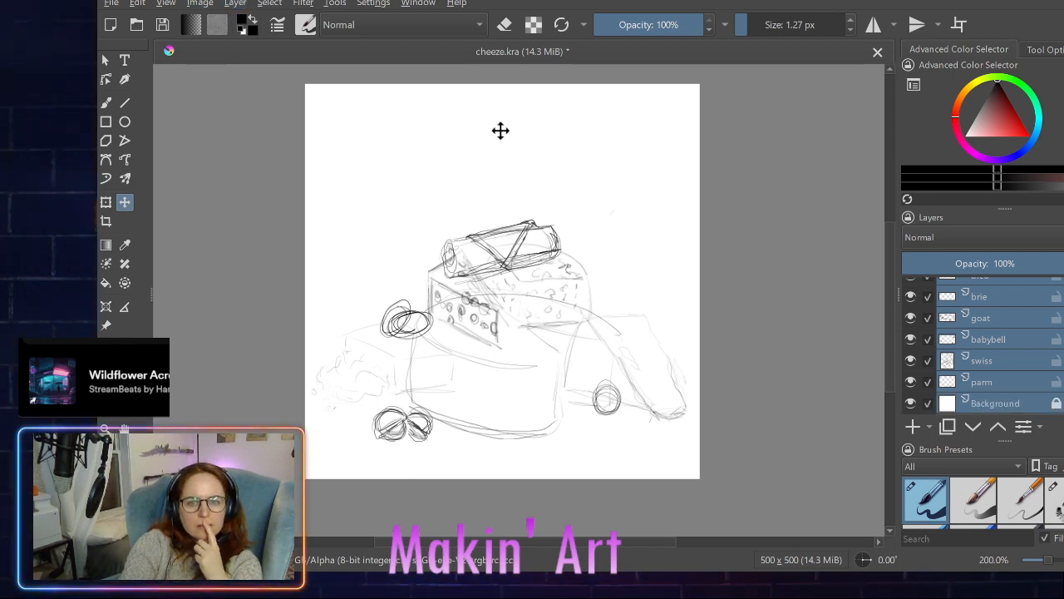
{"action": "left_click", "coordinate": [927, 403]}
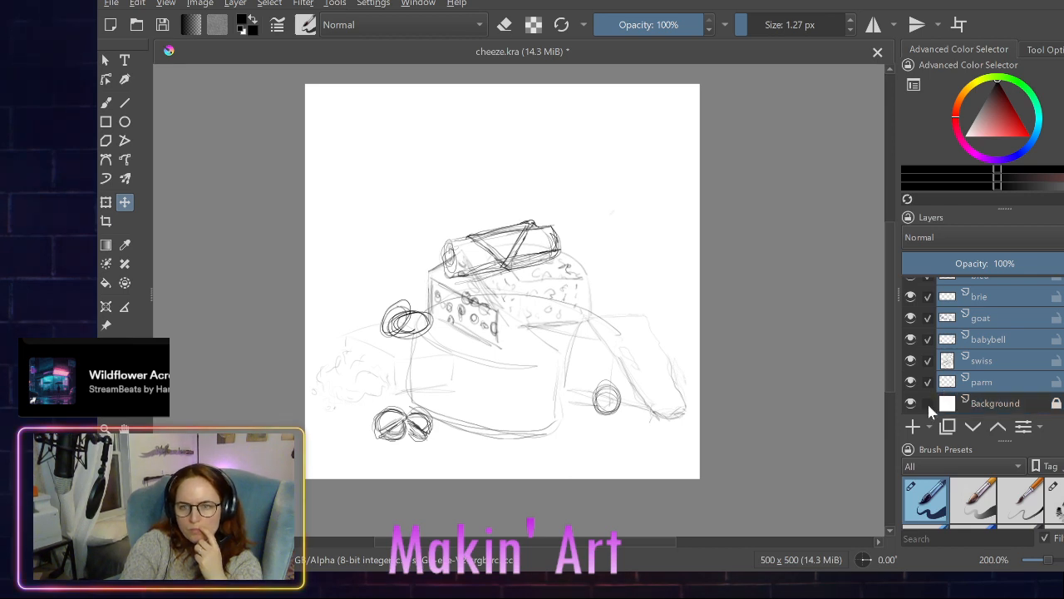
{"action": "key", "text": "ctrl+a"}
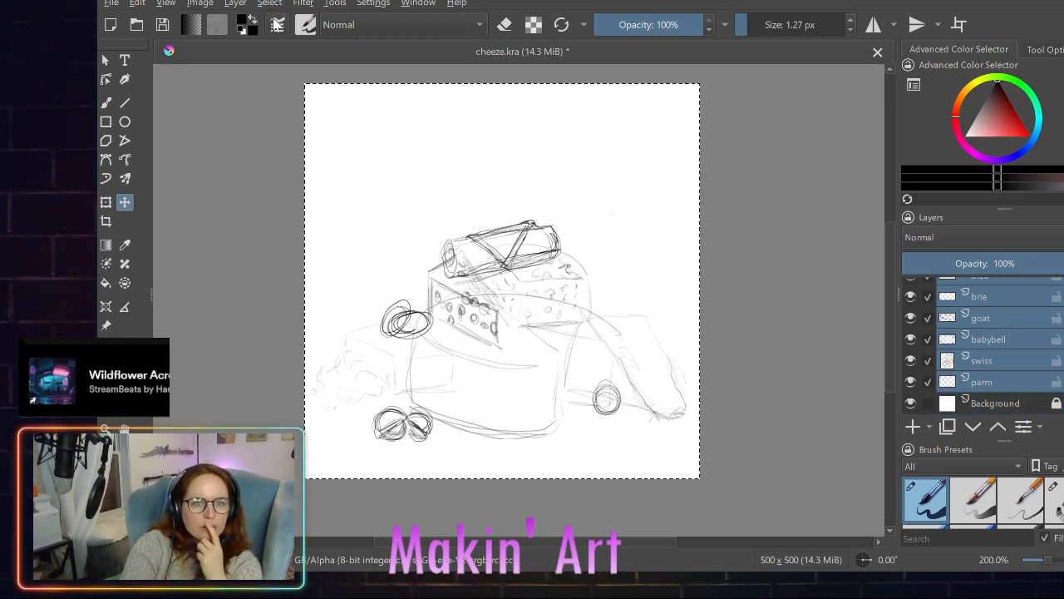
{"action": "left_click_drag", "start_coordinate": [513, 308], "coordinate": [508, 284]}
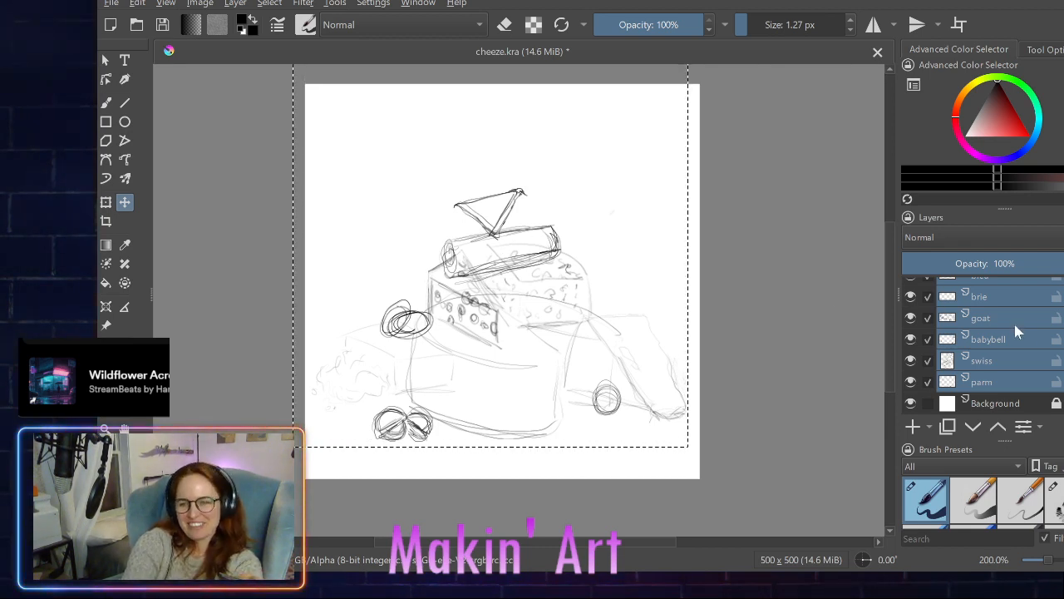
{"action": "scroll", "coordinate": [1025, 329], "scroll_direction": "up", "scroll_amount": 3}
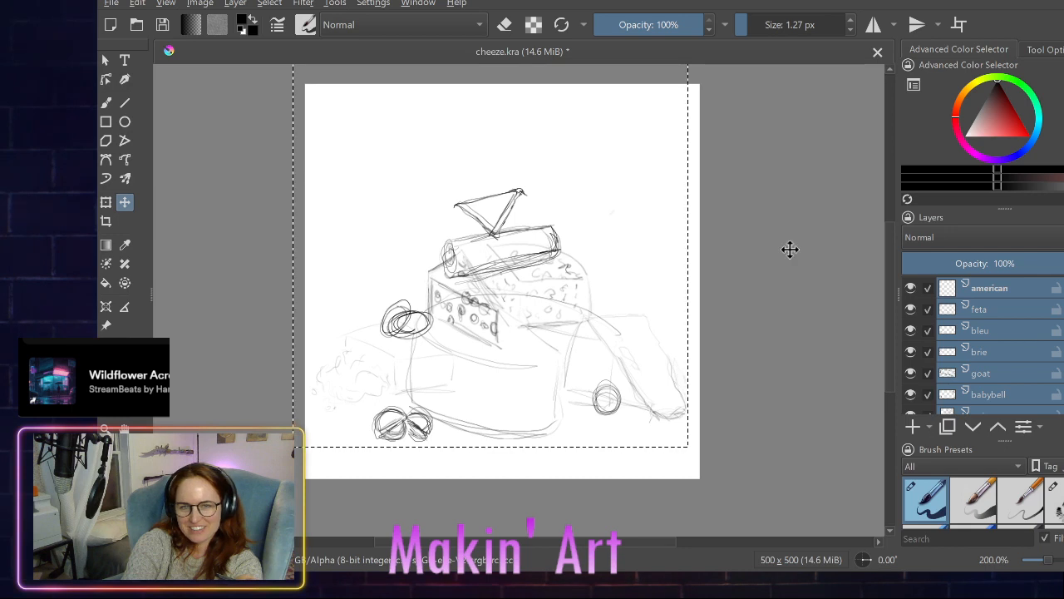
{"action": "key", "text": "ctrl+z"}
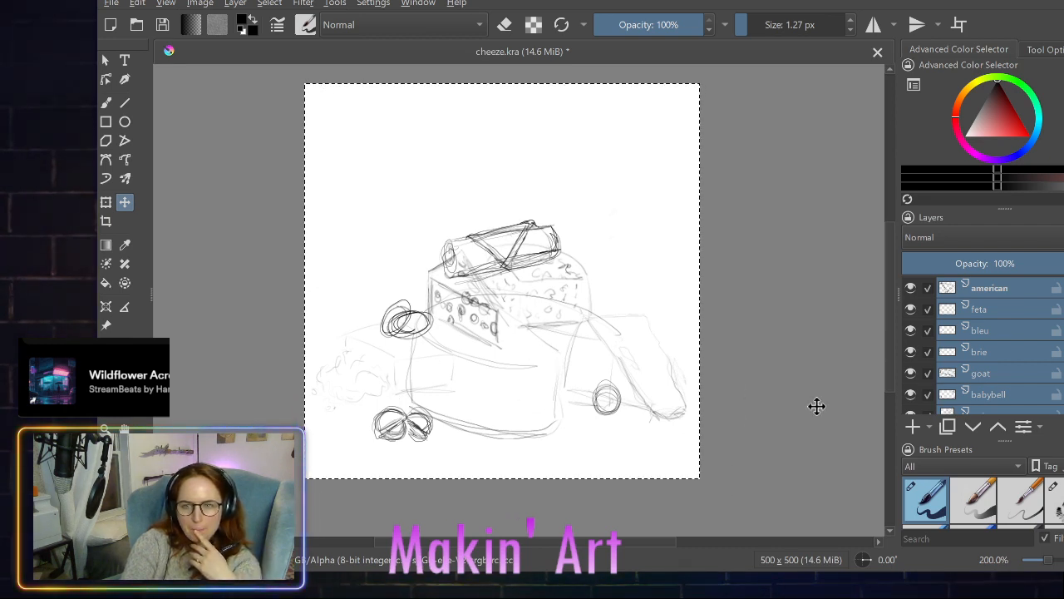
- Retry moving the selected cheese layers upward without a canvas selection, undo it, and select the whole canvas again
{"action": "left_click", "coordinate": [105, 62]}
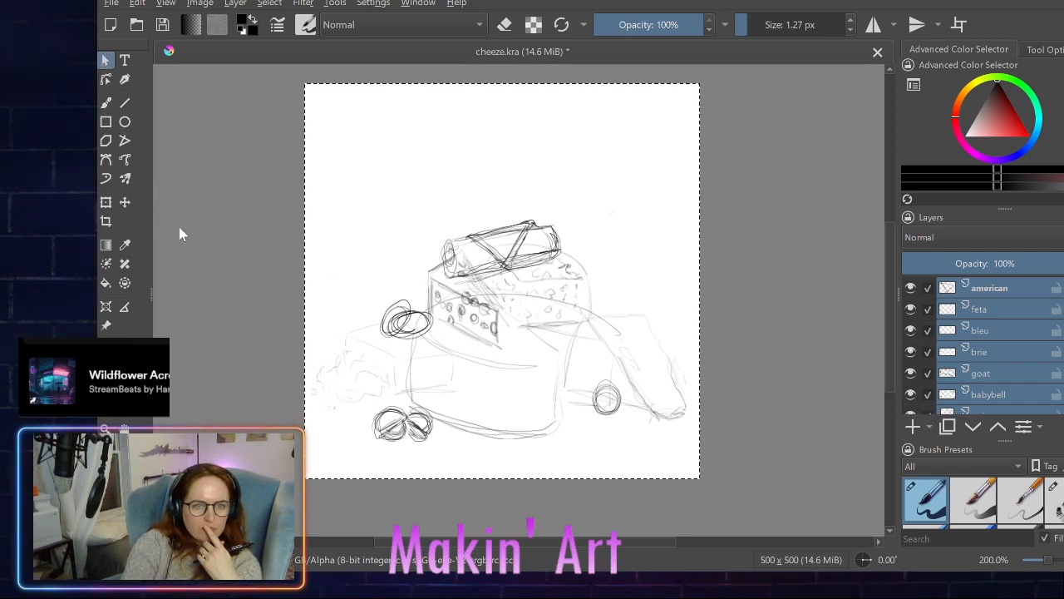
{"action": "left_click", "coordinate": [125, 202]}
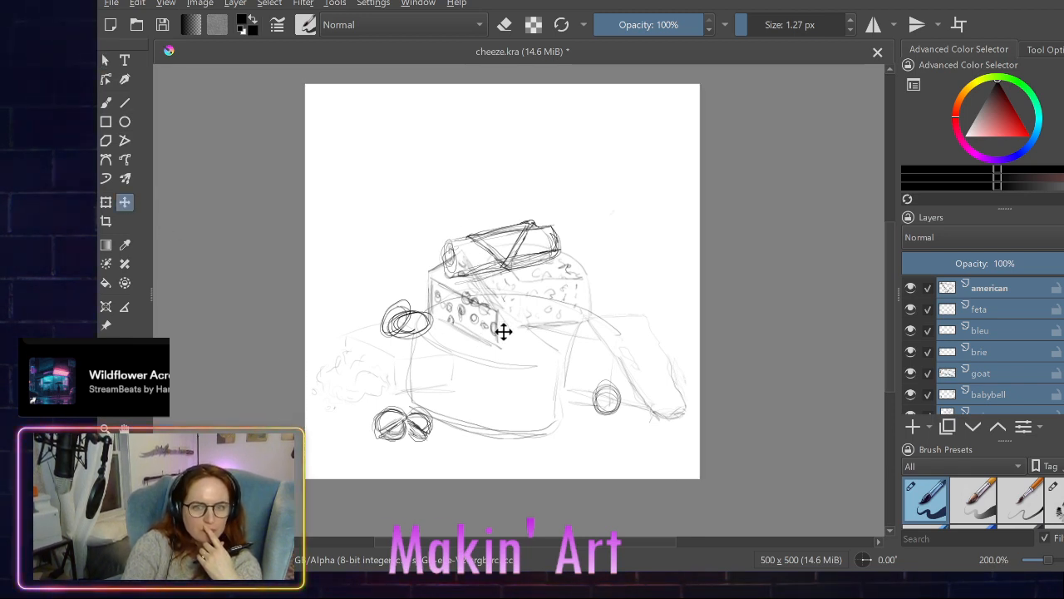
{"action": "left_click_drag", "start_coordinate": [503, 332], "coordinate": [499, 296]}
{"action": "key", "text": "ctrl+z"}
{"action": "key", "text": "ctrl+a"}
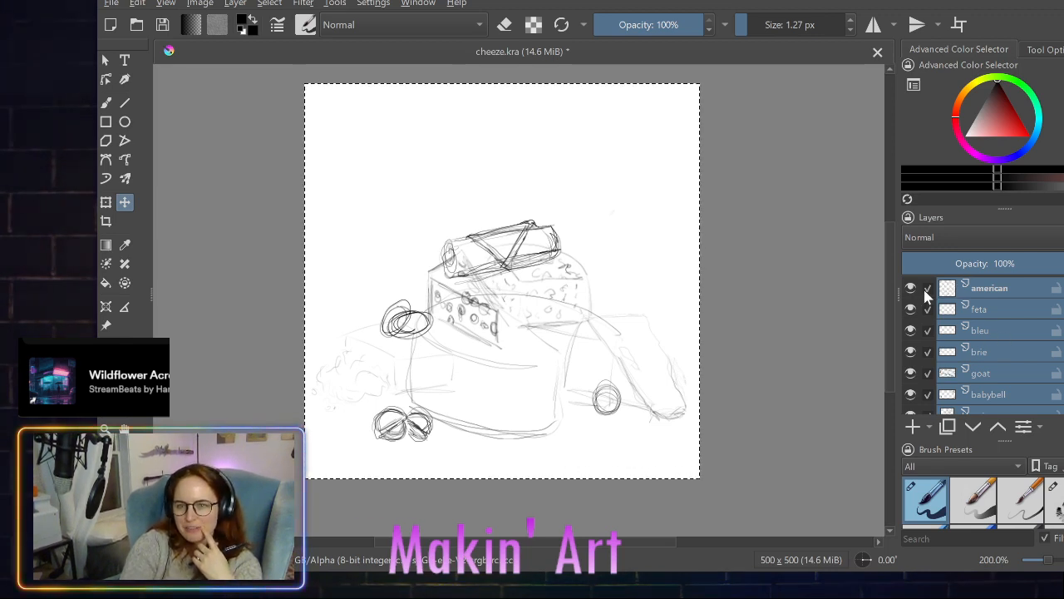
- Remove american, feta, bleu, brie, goat, babybell and swiss from the layer selection so that only parm stays selected
{"action": "left_click", "coordinate": [927, 288]}
{"action": "left_click", "coordinate": [928, 309]}
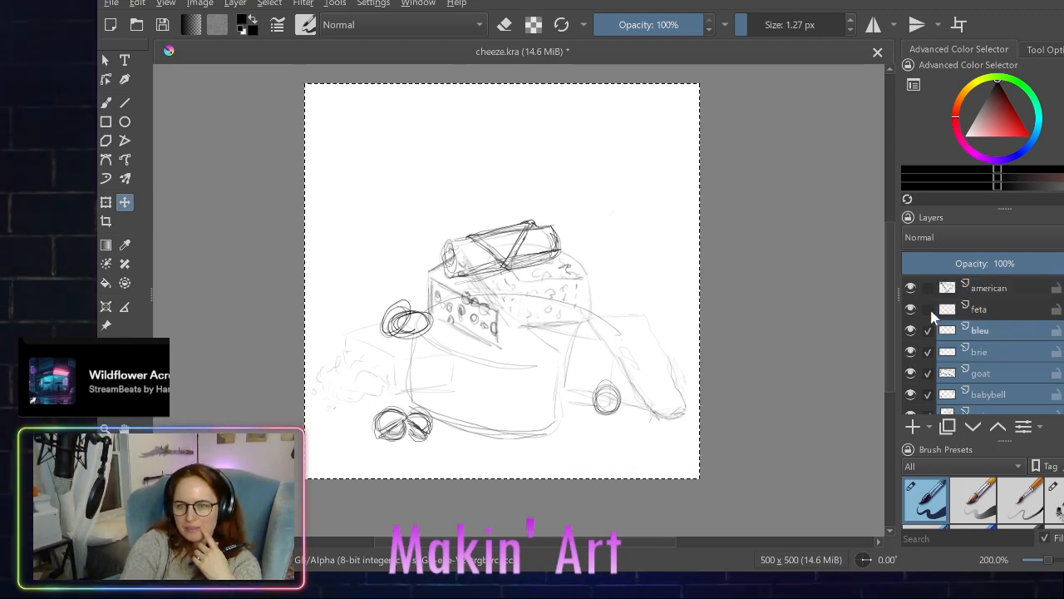
{"action": "left_click", "coordinate": [928, 330]}
{"action": "left_click", "coordinate": [928, 352]}
{"action": "left_click", "coordinate": [928, 373]}
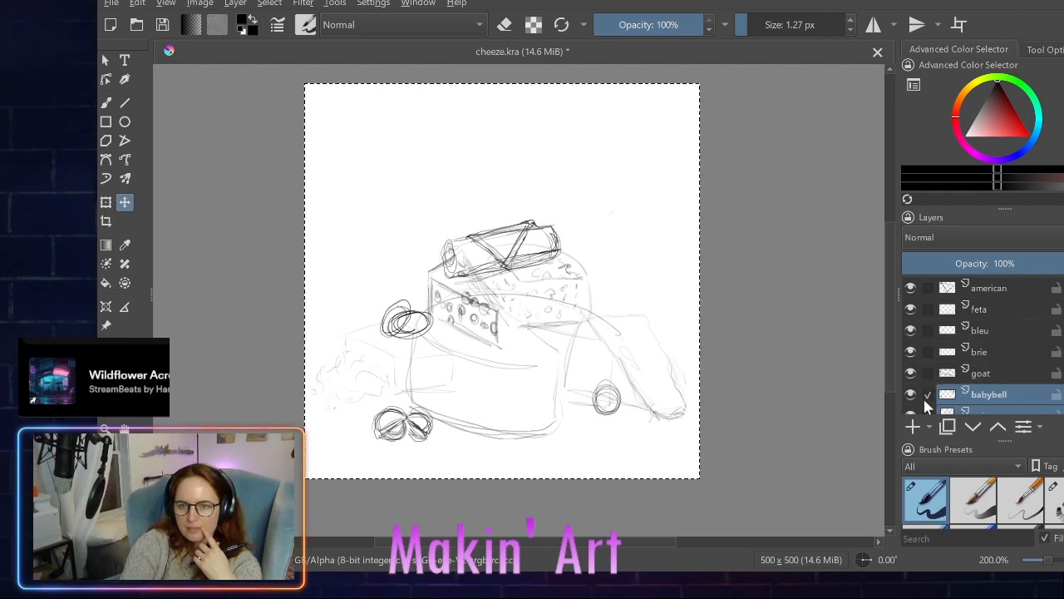
{"action": "left_click", "coordinate": [925, 398]}
{"action": "left_click", "coordinate": [926, 402]}
{"action": "scroll", "coordinate": [926, 401], "scroll_direction": "down", "scroll_amount": 1}
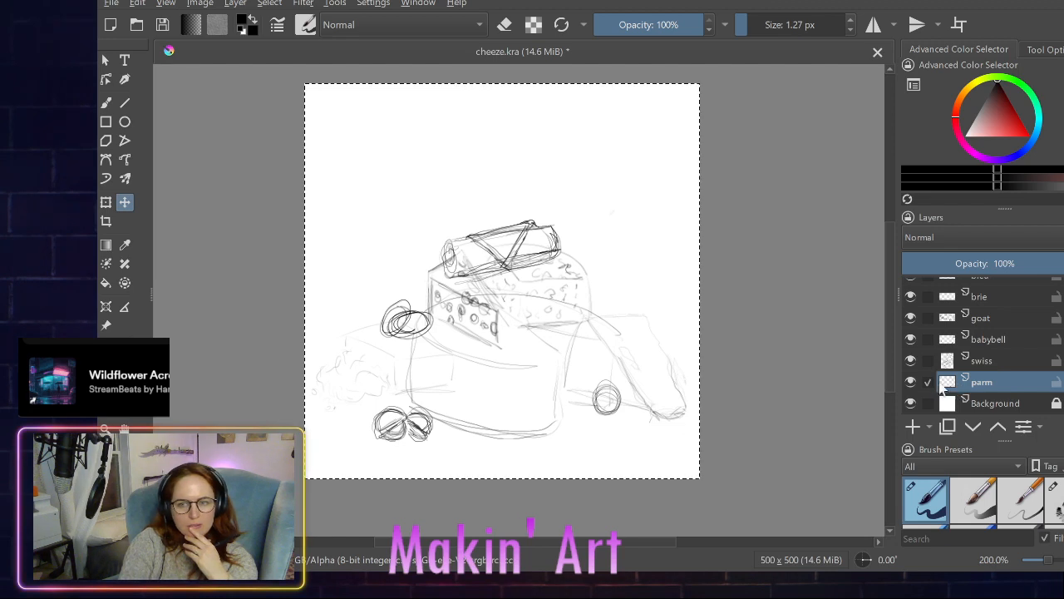
- Select only the feta layer and move its crumbled cheese sketch slightly to the right, closer to the brie
{"action": "scroll", "coordinate": [917, 337], "scroll_direction": "up", "scroll_amount": 2}
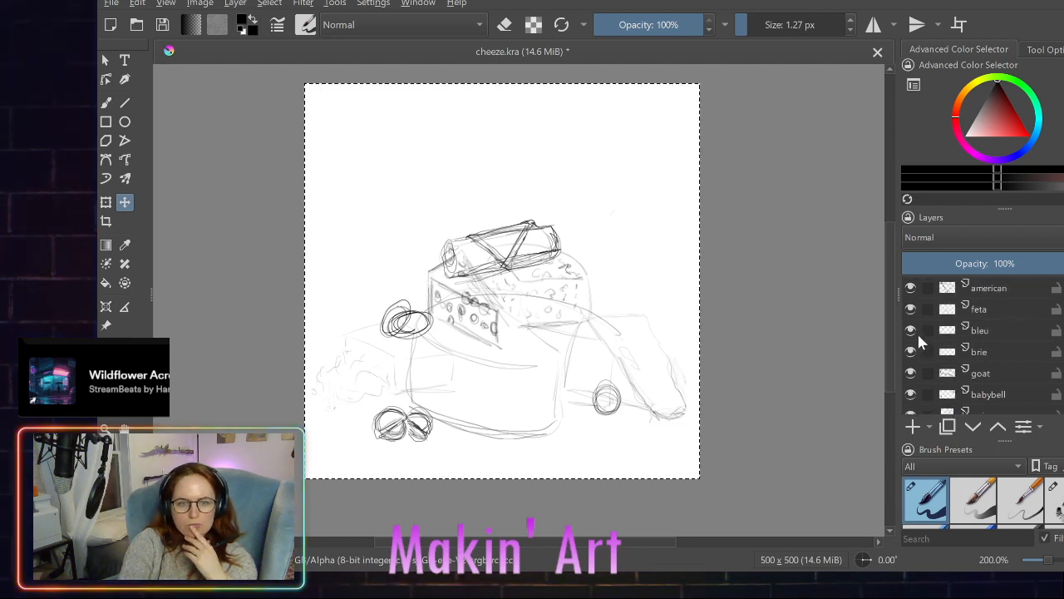
{"action": "left_click", "coordinate": [926, 314]}
{"action": "scroll", "coordinate": [931, 379], "scroll_direction": "down", "scroll_amount": 3}
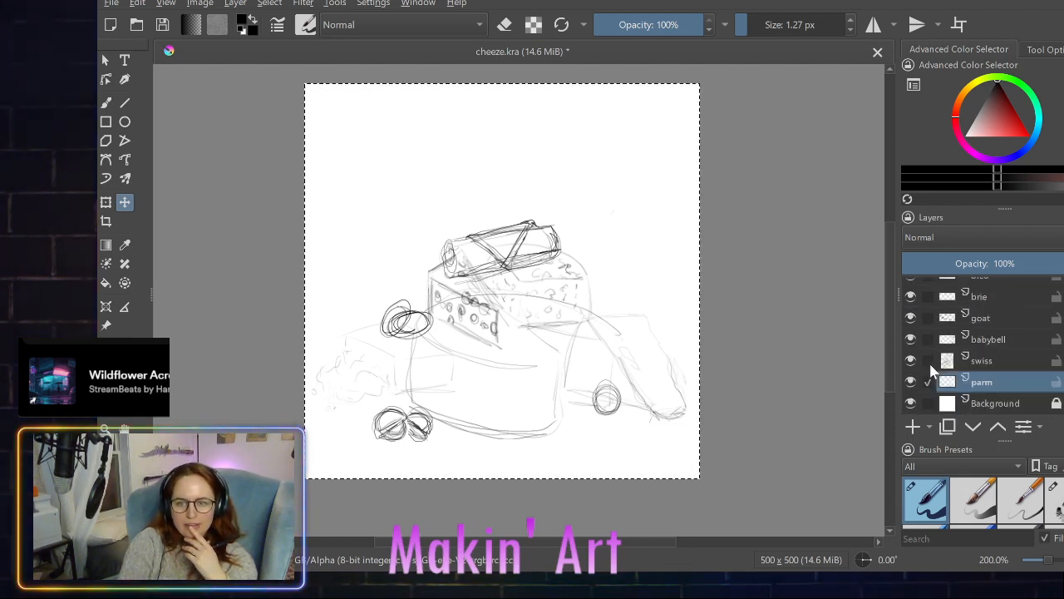
{"action": "scroll", "coordinate": [932, 385], "scroll_direction": "up", "scroll_amount": 2}
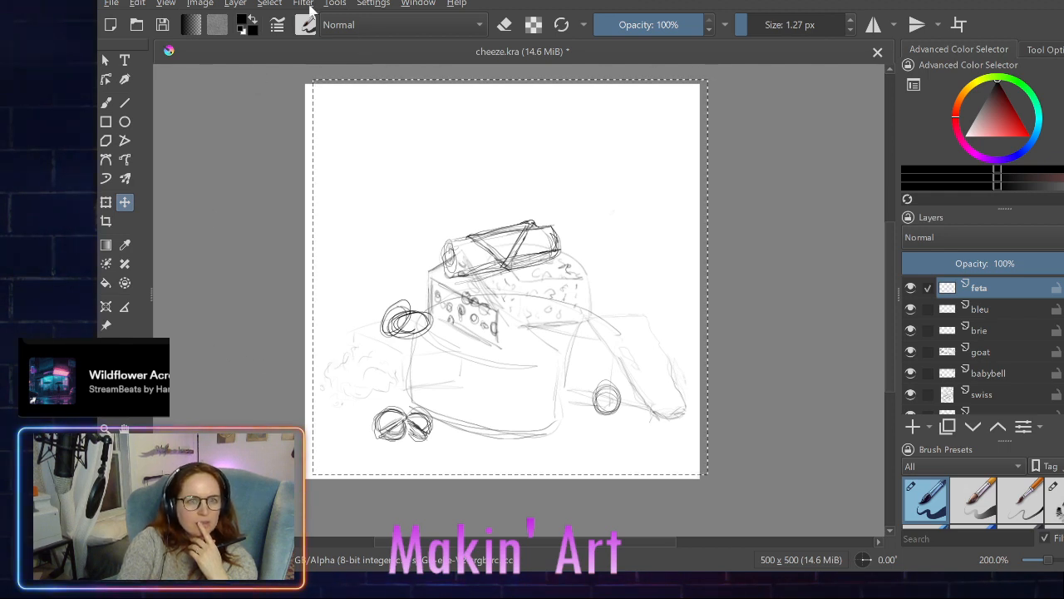
- Move the brie layer's wedge slightly up and left, closer to the large cheese wheel, and clear the canvas selection
{"action": "key", "text": "ctrl+shift+a"}
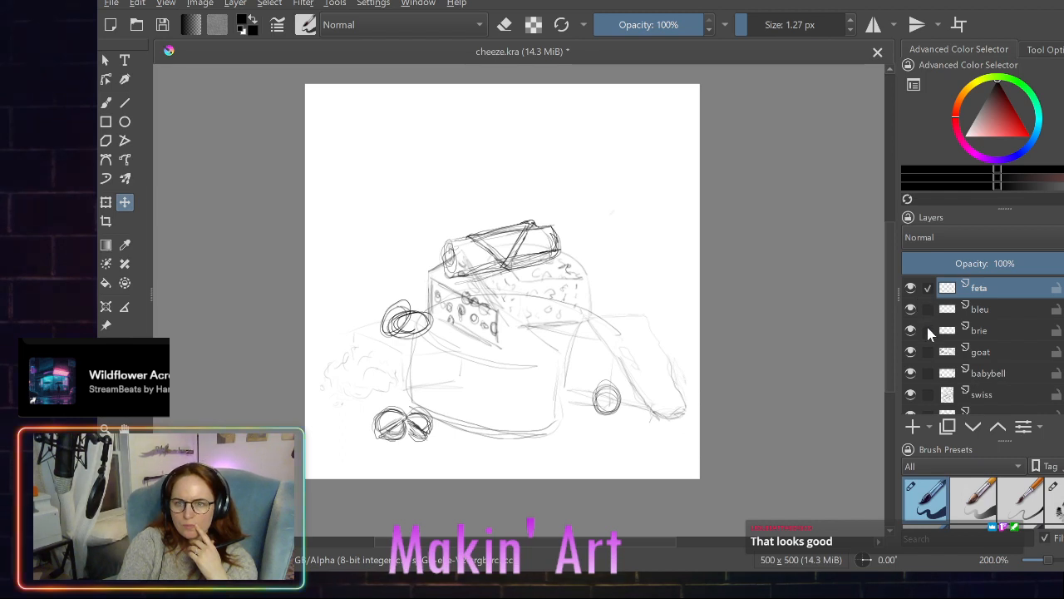
{"action": "left_click", "coordinate": [931, 329]}
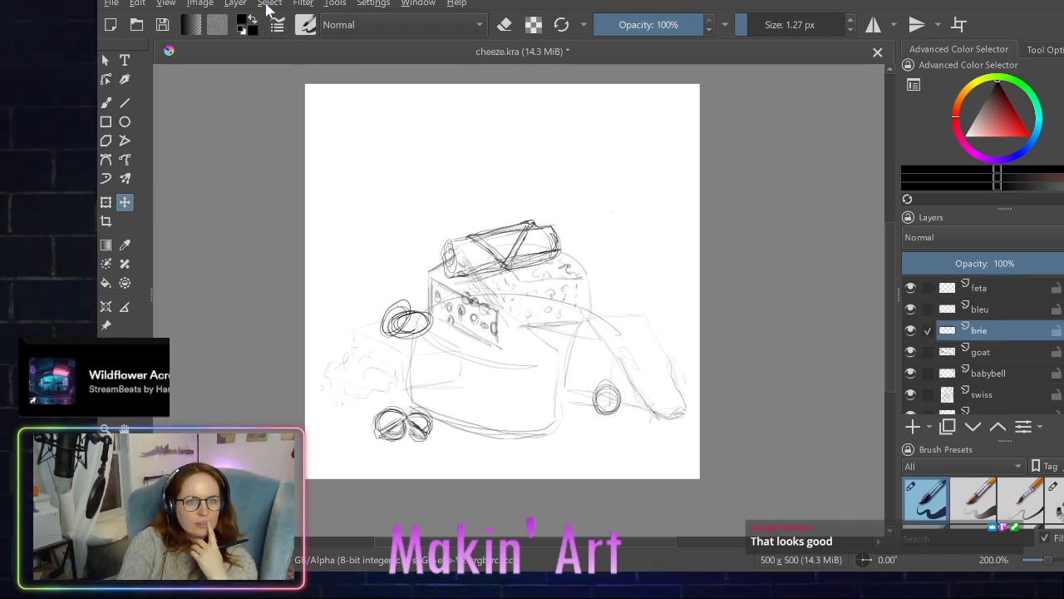
{"action": "key", "text": "ctrl+a"}
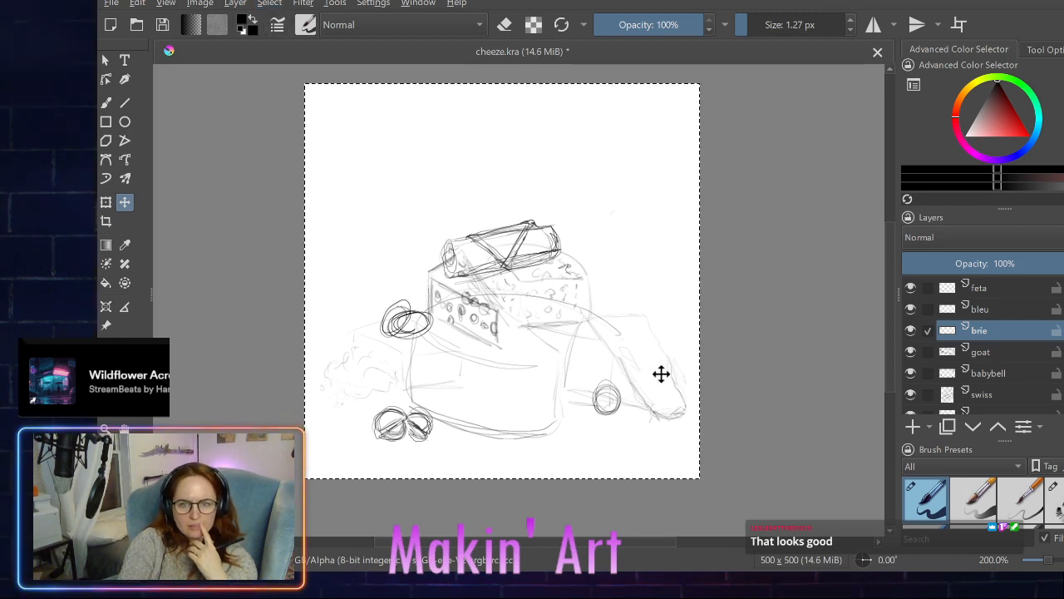
{"action": "left_click_drag", "start_coordinate": [670, 373], "coordinate": [657, 365]}
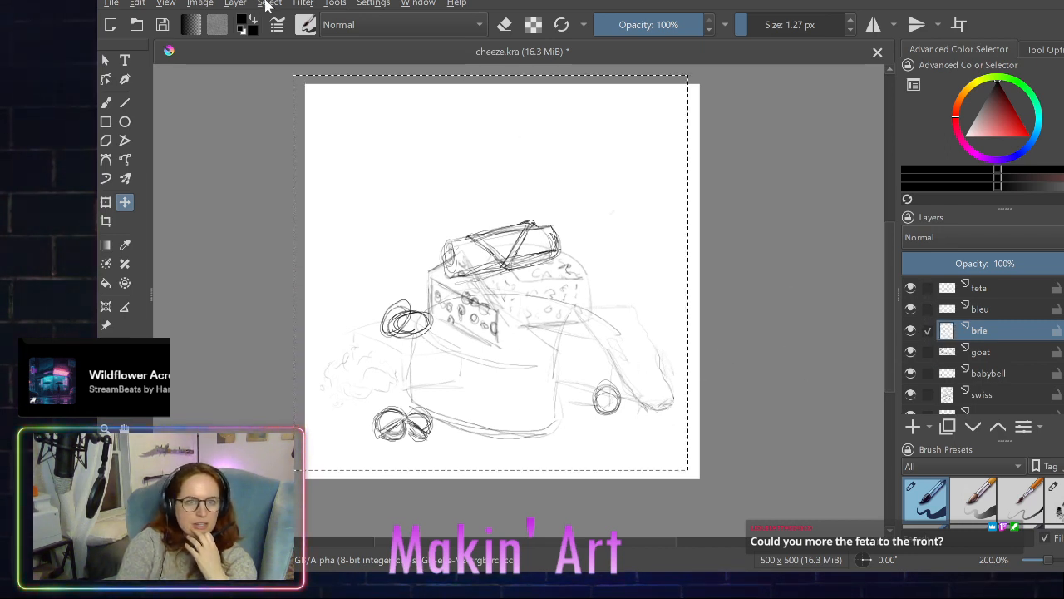
{"action": "key", "text": "ctrl+shift+a"}
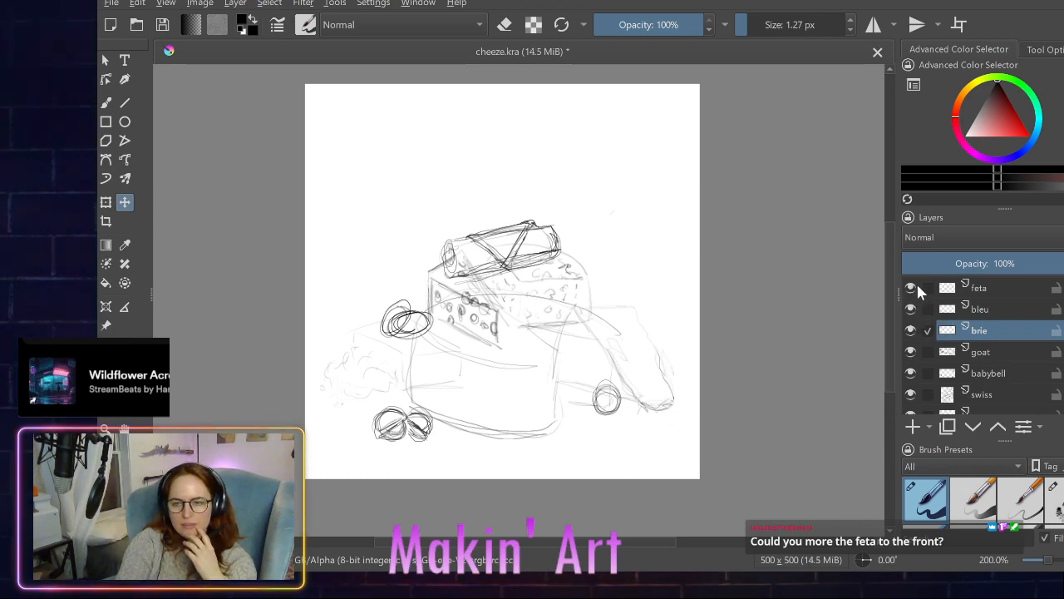
- Move only the feta layer's crumbled cheese sketch to the front of the large wheel, in front of its lower right edge
{"action": "left_click", "coordinate": [924, 286]}
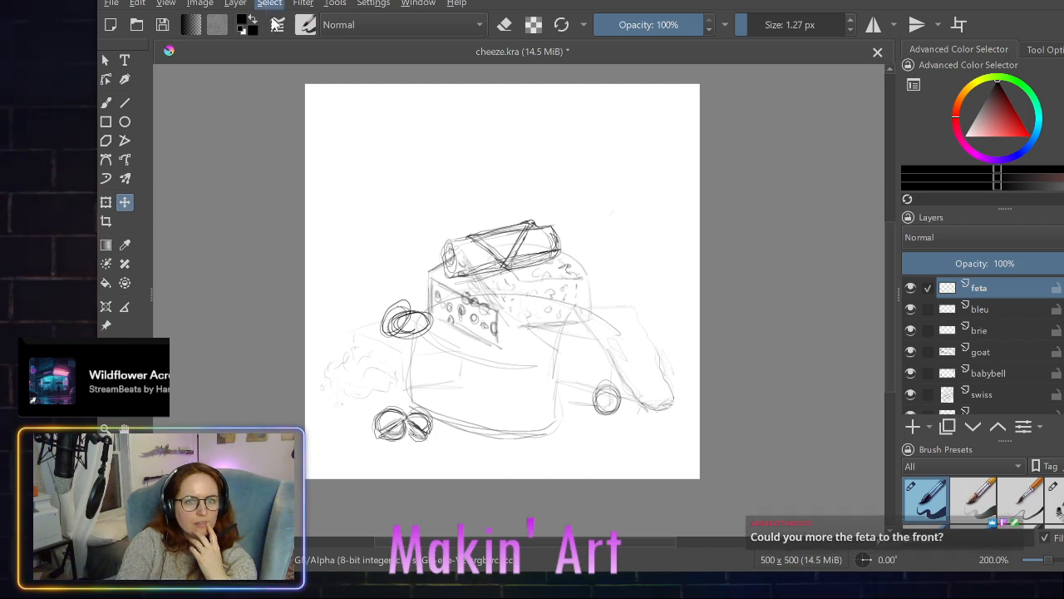
{"action": "left_click", "coordinate": [274, 24]}
{"action": "mouse_move", "coordinate": [373, 359]}
{"action": "left_mouse_down"}
{"action": "mouse_move", "coordinate": [489, 429]}
{"action": "mouse_move", "coordinate": [493, 414]}
{"action": "mouse_move", "coordinate": [499, 422]}
{"action": "mouse_move", "coordinate": [485, 427]}
{"action": "mouse_move", "coordinate": [476, 418]}
{"action": "mouse_move", "coordinate": [502, 424]}
{"action": "mouse_move", "coordinate": [470, 425]}
{"action": "left_mouse_up"}
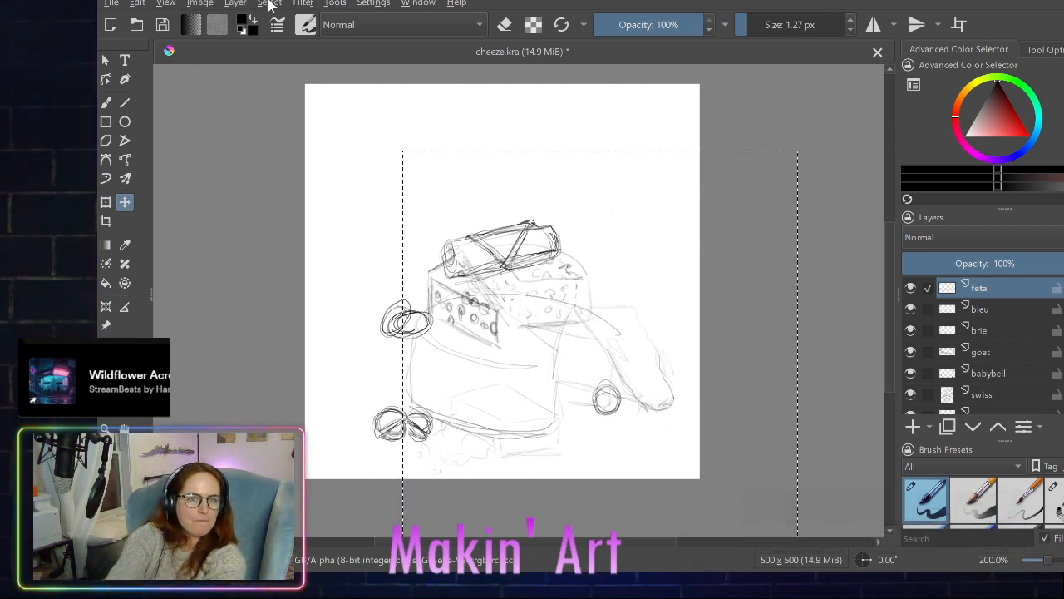
{"action": "key", "text": "ctrl+shift+a"}
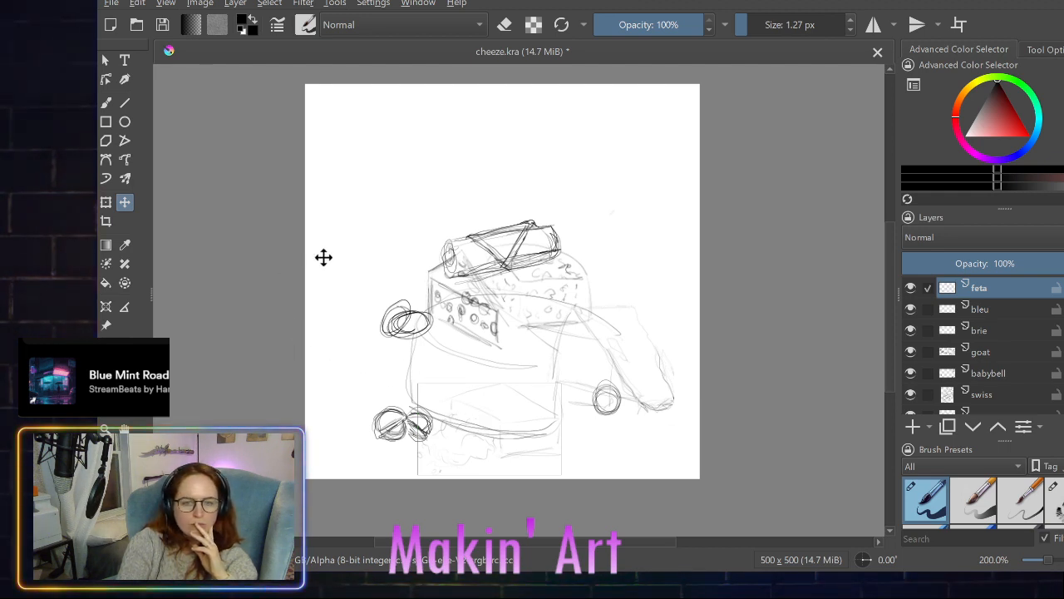
{"action": "left_click_drag", "start_coordinate": [474, 394], "coordinate": [515, 396]}
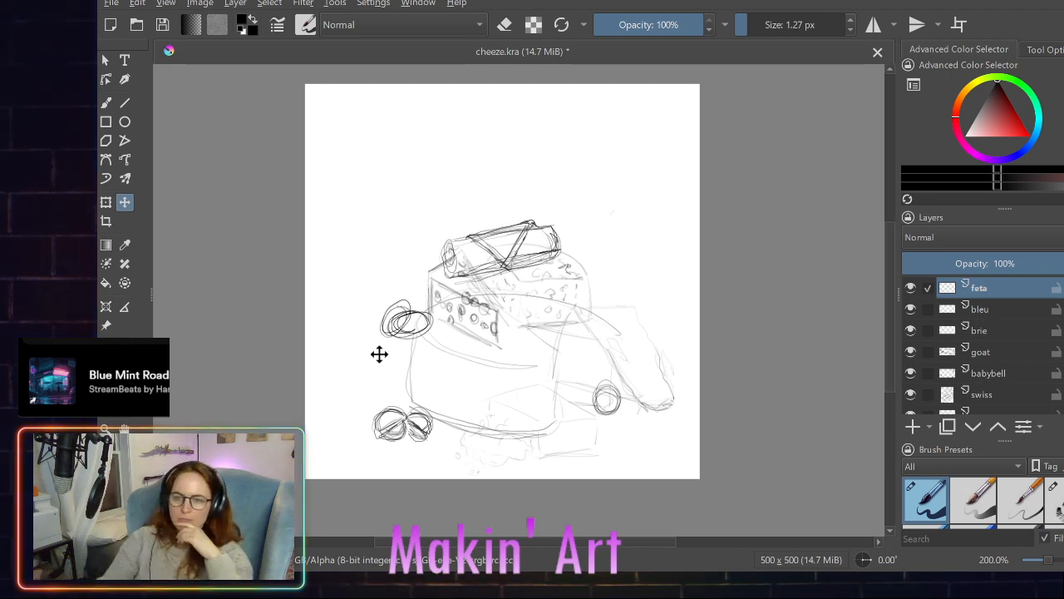
- Add a new paint layer above feta and name it munster
{"action": "left_click", "coordinate": [912, 426]}
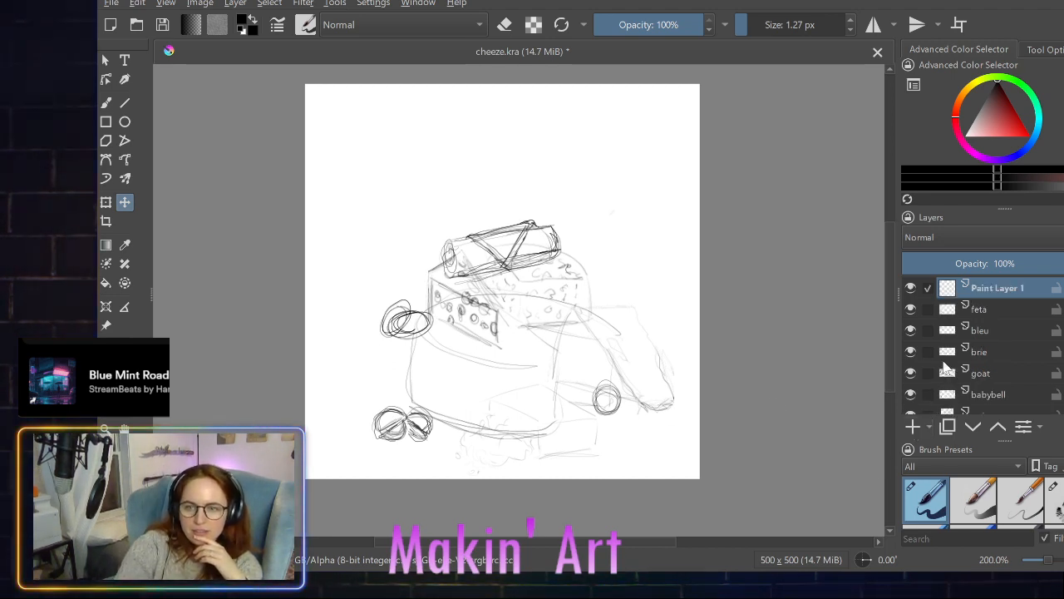
{"action": "double_click", "coordinate": [998, 287]}
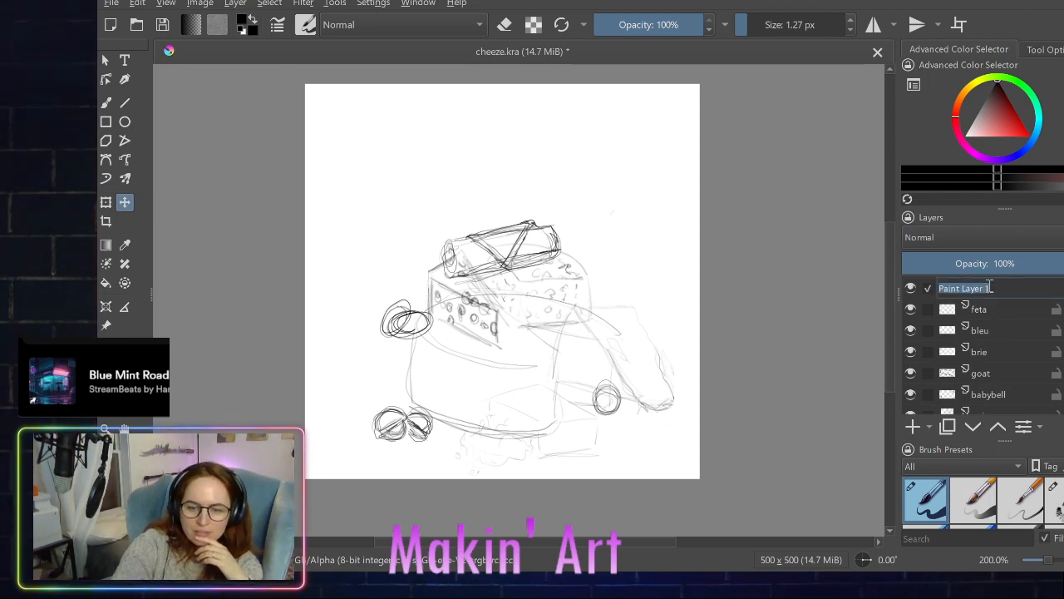
{"action": "type", "text": "munster"}
{"action": "key", "text": "Return"}
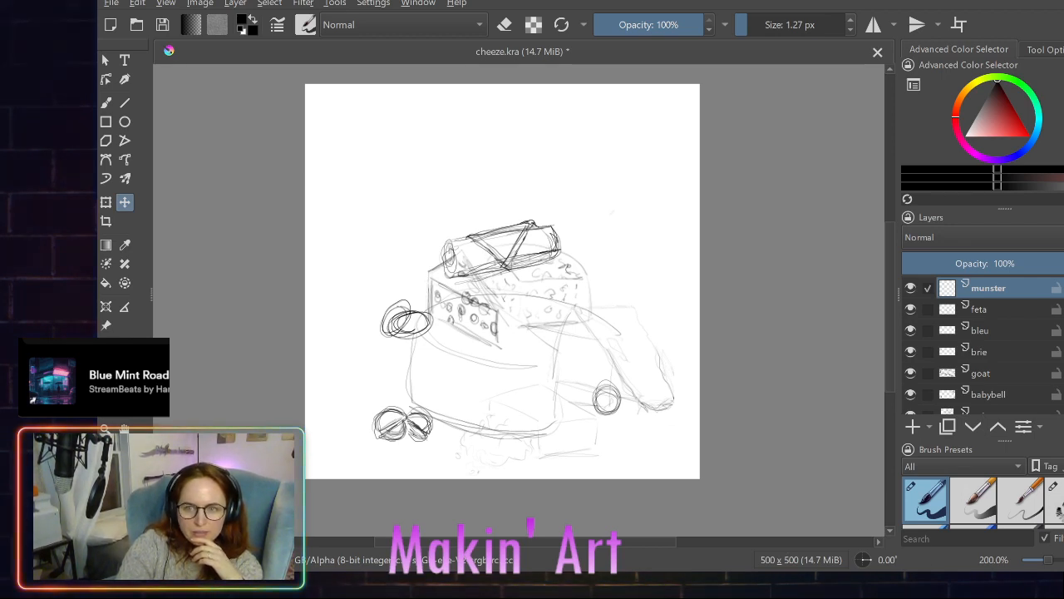
- On the babybell layer, erase the overlapping circles at the upper left of the large wheel with the 50 px eraser
{"action": "scroll", "coordinate": [952, 375], "scroll_direction": "down", "scroll_amount": 2}
{"action": "scroll", "coordinate": [952, 376], "scroll_direction": "up", "scroll_amount": 3}
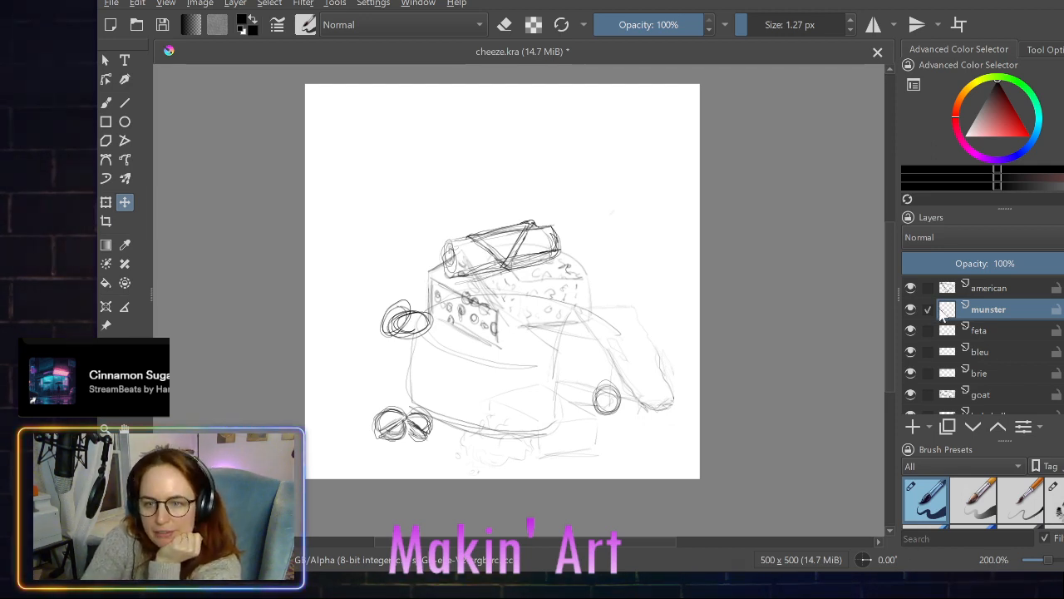
{"action": "scroll", "coordinate": [942, 355], "scroll_direction": "down", "scroll_amount": 2}
{"action": "scroll", "coordinate": [942, 356], "scroll_direction": "down", "scroll_amount": 1}
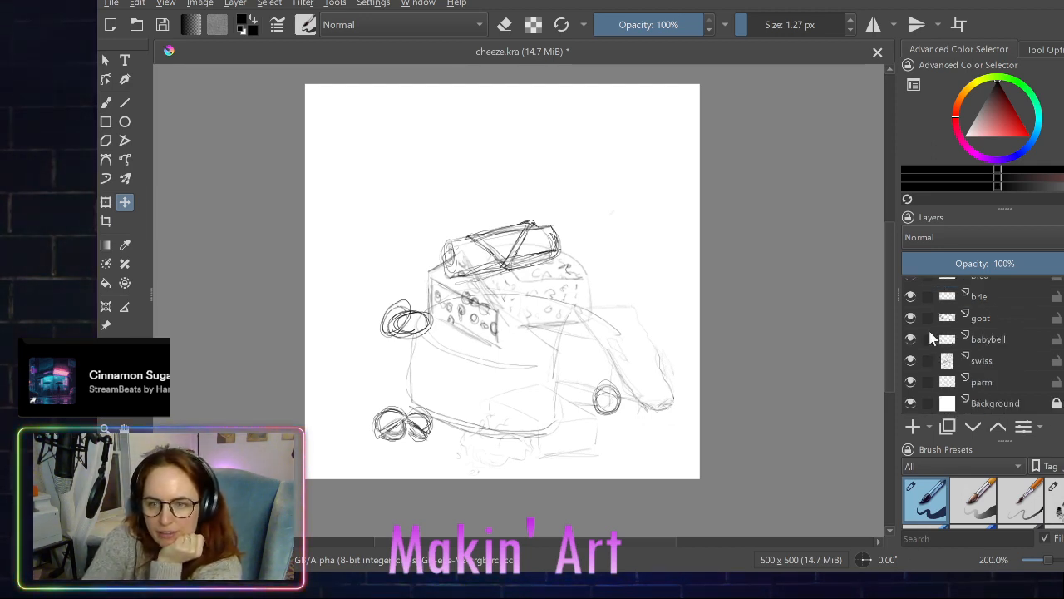
{"action": "left_click", "coordinate": [937, 339]}
{"action": "scroll", "coordinate": [930, 322], "scroll_direction": "up", "scroll_amount": 4}
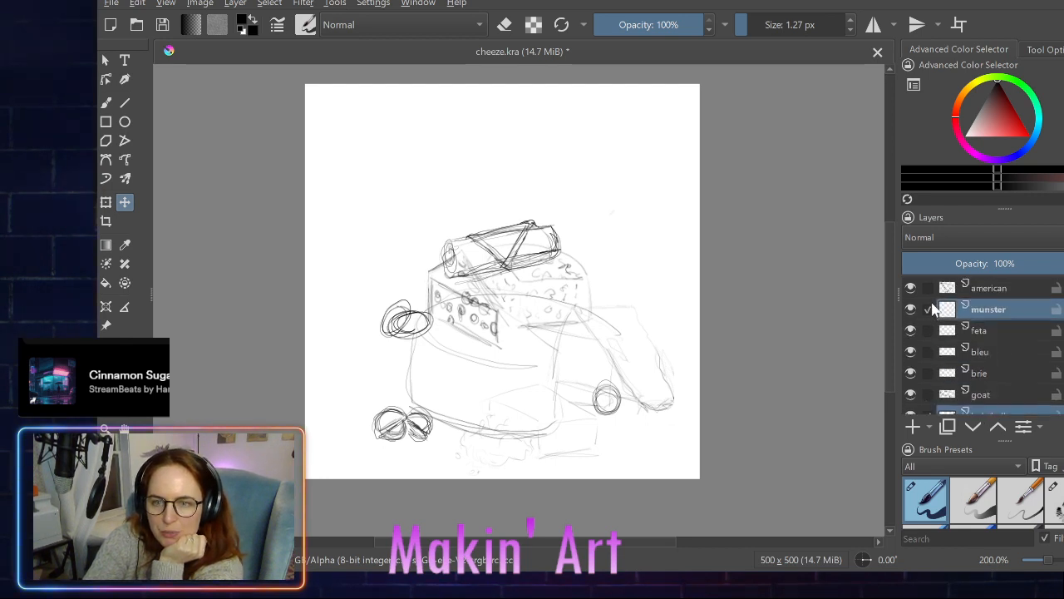
{"action": "scroll", "coordinate": [935, 314], "scroll_direction": "down", "scroll_amount": 1}
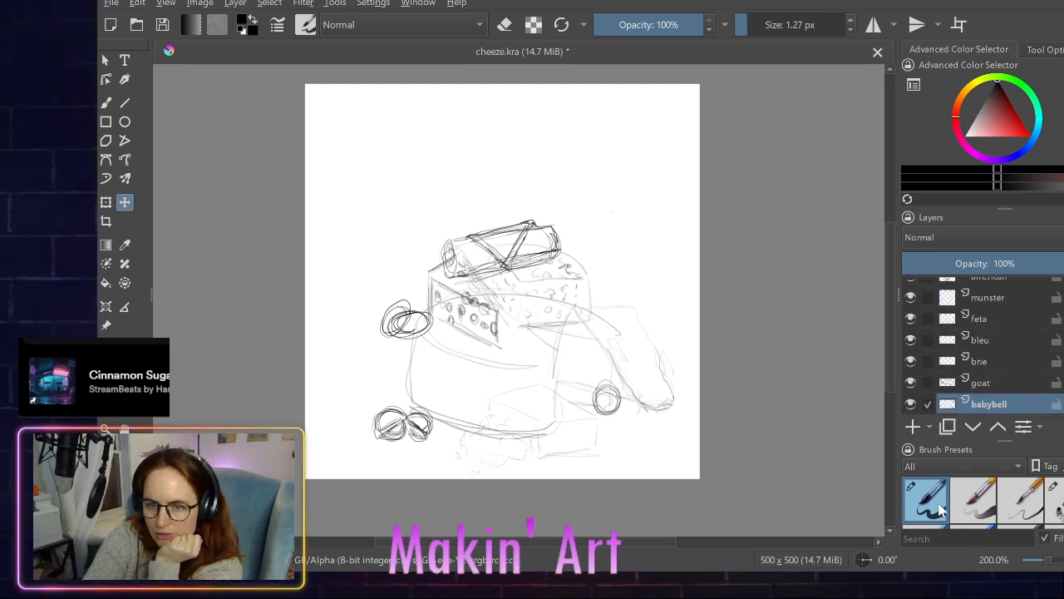
{"action": "key", "text": "e"}
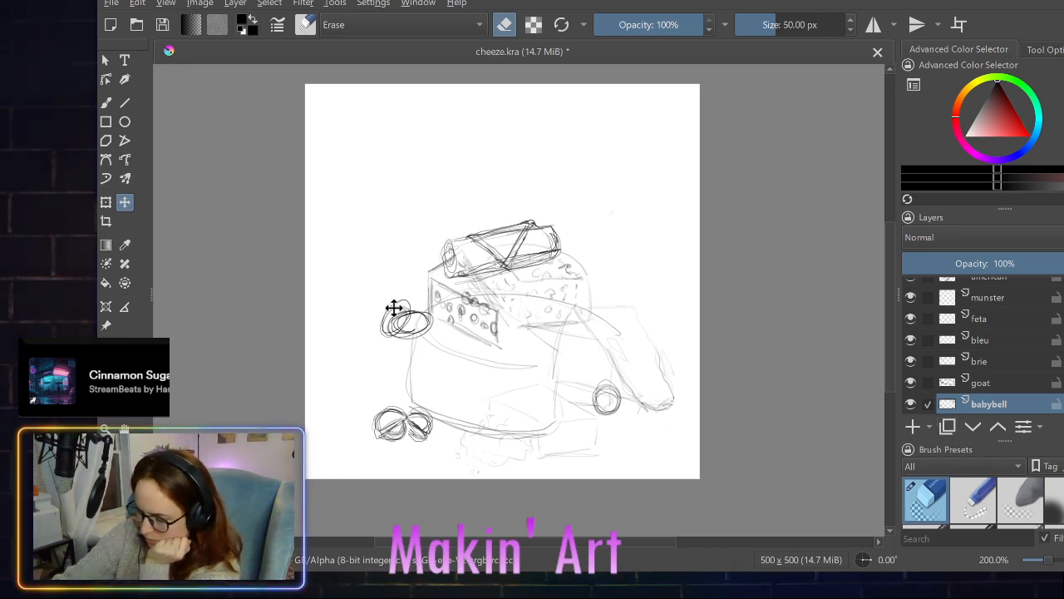
{"action": "left_click", "coordinate": [105, 101]}
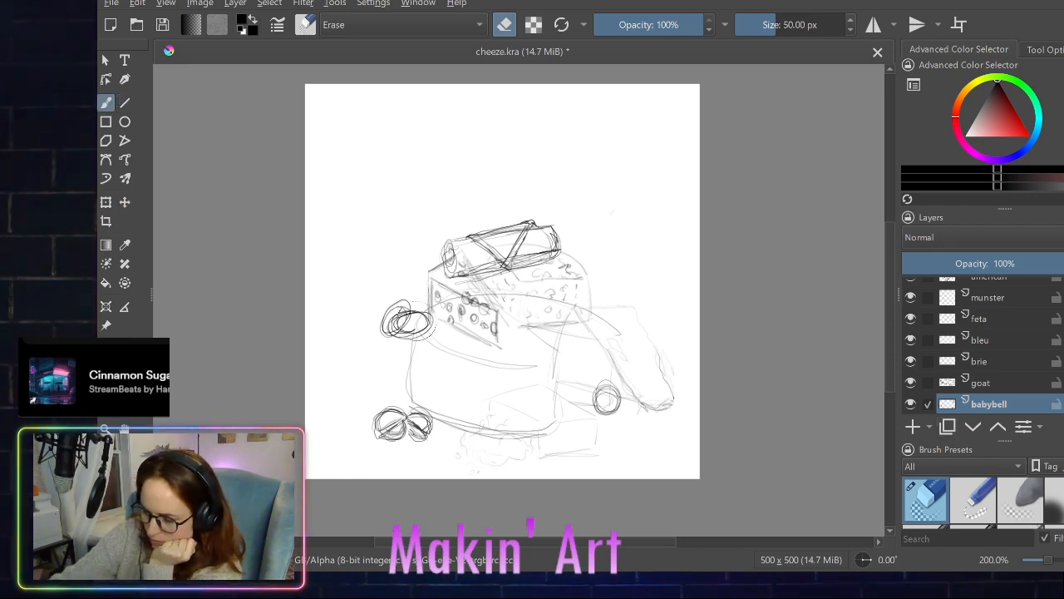
{"action": "mouse_move", "coordinate": [384, 310]}
{"action": "left_mouse_down"}
{"action": "mouse_move", "coordinate": [397, 324]}
{"action": "mouse_move", "coordinate": [411, 309]}
{"action": "mouse_move", "coordinate": [425, 314]}
{"action": "left_mouse_up"}
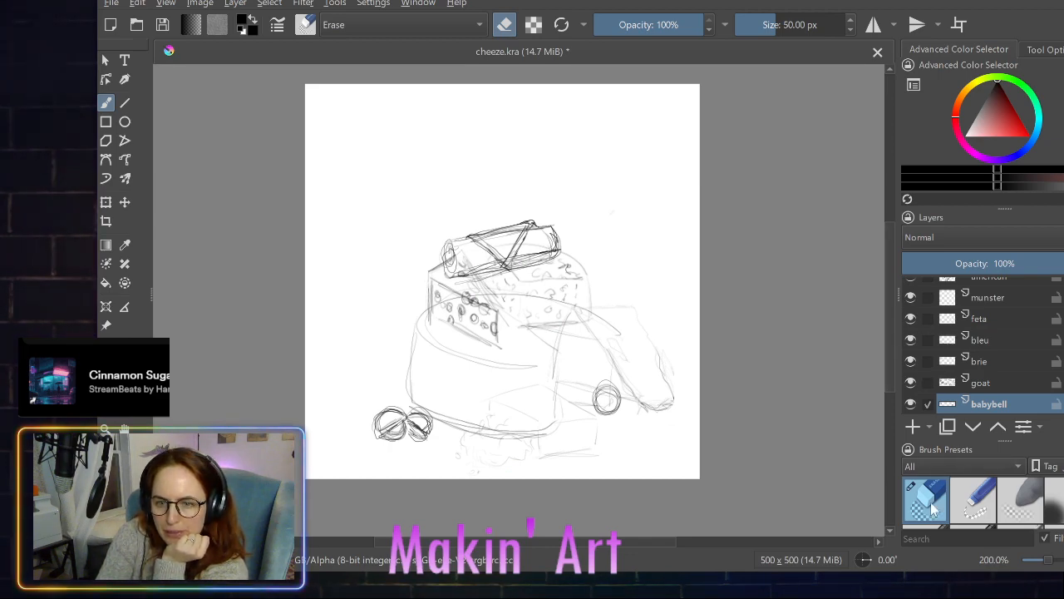
- Switch from the eraser back to the 1.27 px drawing brush preset
{"action": "scroll", "coordinate": [933, 505], "scroll_direction": "down", "scroll_amount": 5}
{"action": "scroll", "coordinate": [933, 505], "scroll_direction": "down", "scroll_amount": 8}
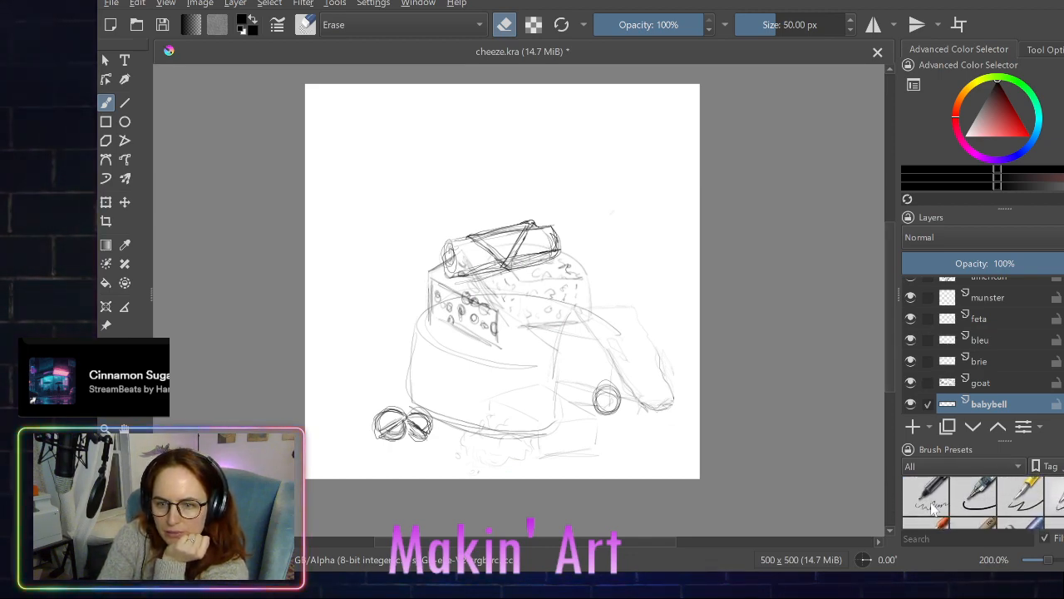
{"action": "scroll", "coordinate": [933, 506], "scroll_direction": "up", "scroll_amount": 6}
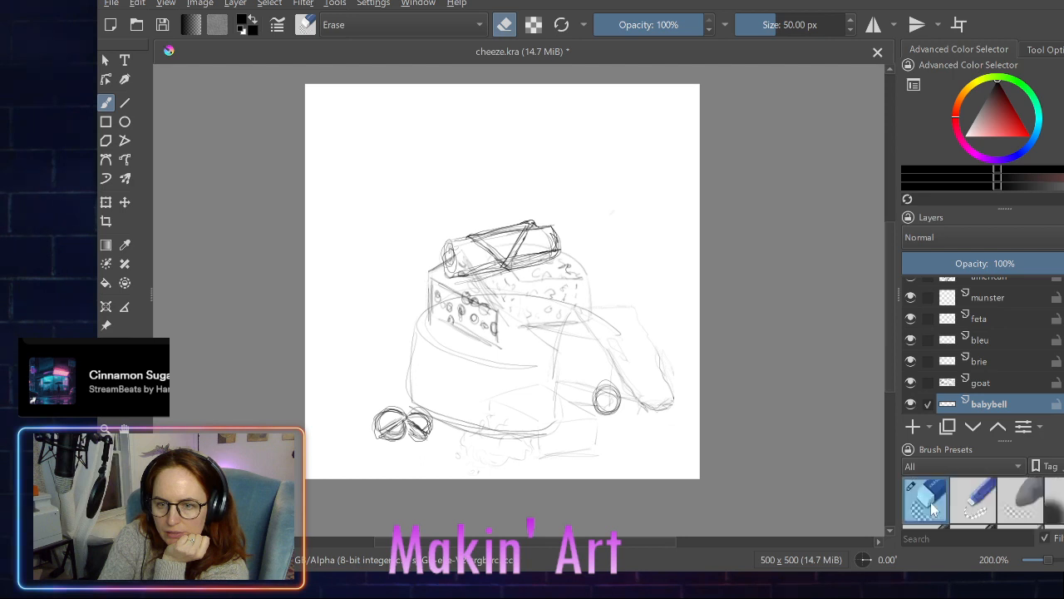
{"action": "scroll", "coordinate": [933, 509], "scroll_direction": "up", "scroll_amount": 6}
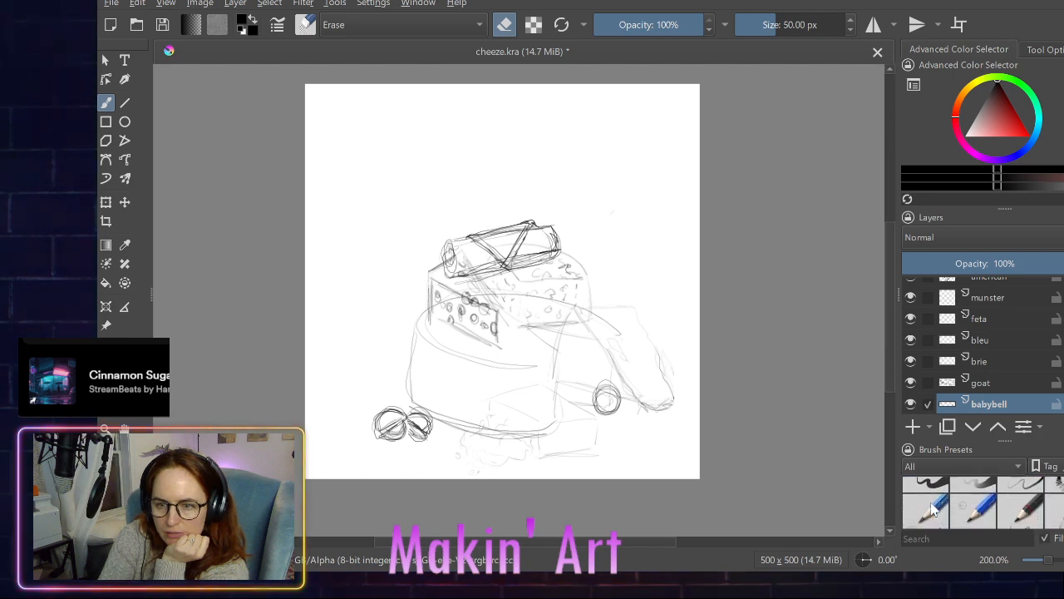
{"action": "scroll", "coordinate": [933, 509], "scroll_direction": "down", "scroll_amount": 8}
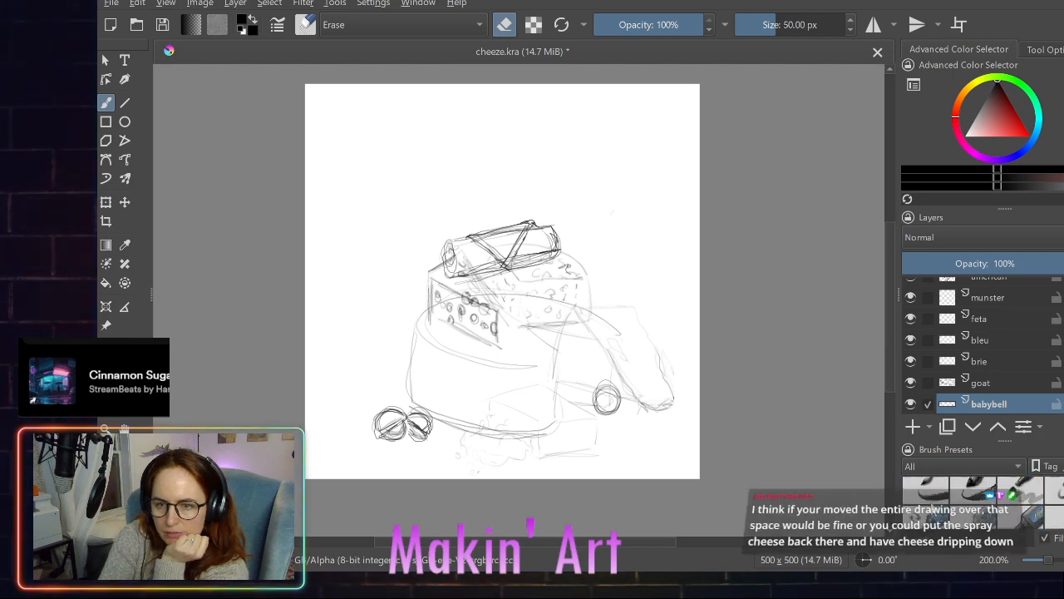
{"action": "scroll", "coordinate": [942, 498], "scroll_direction": "down", "scroll_amount": 8}
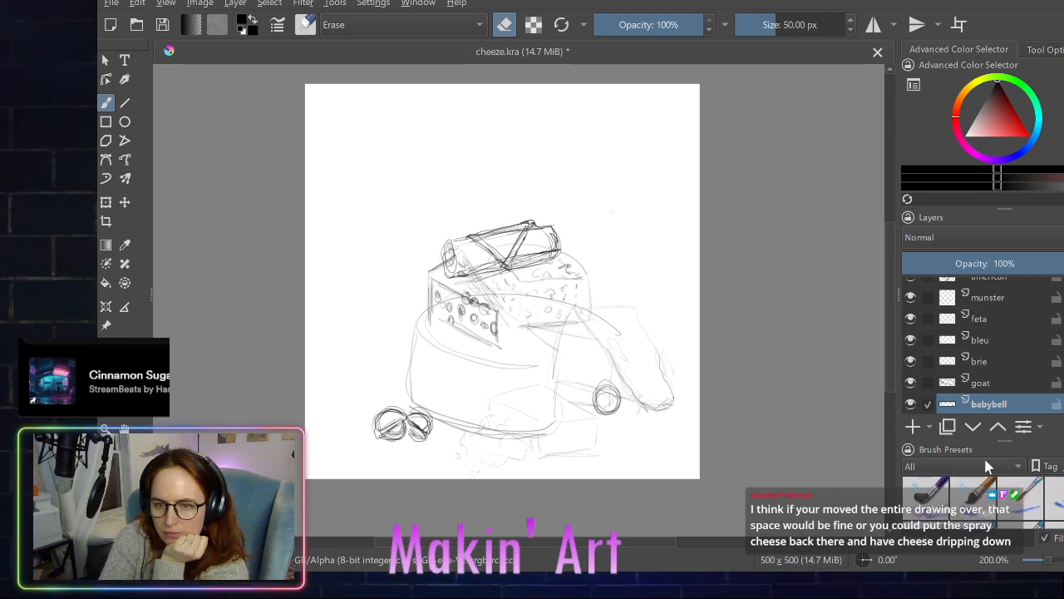
{"action": "scroll", "coordinate": [968, 497], "scroll_direction": "down", "scroll_amount": 2}
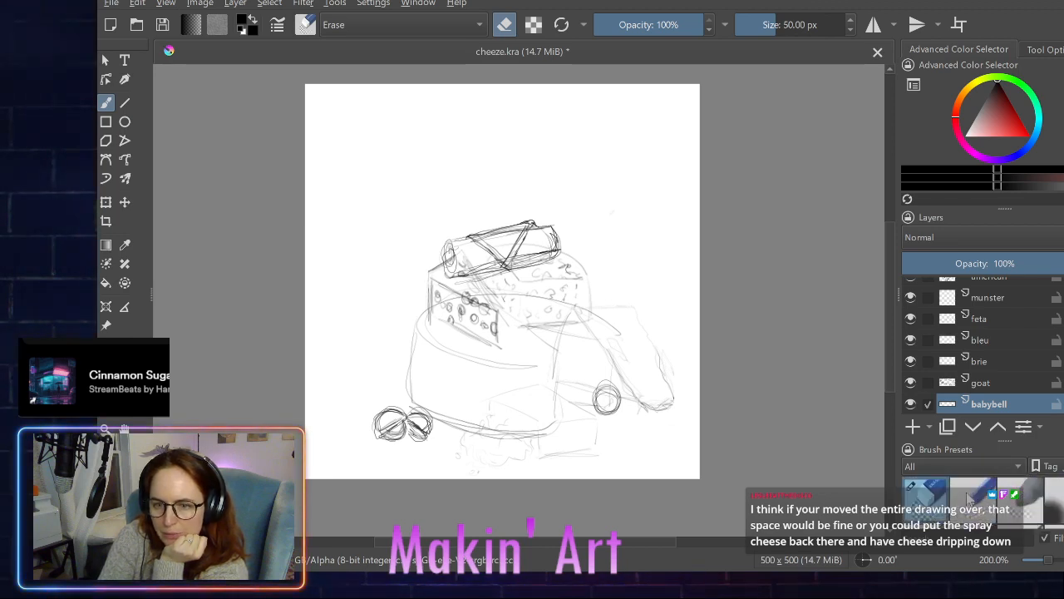
{"action": "scroll", "coordinate": [968, 497], "scroll_direction": "down", "scroll_amount": 6}
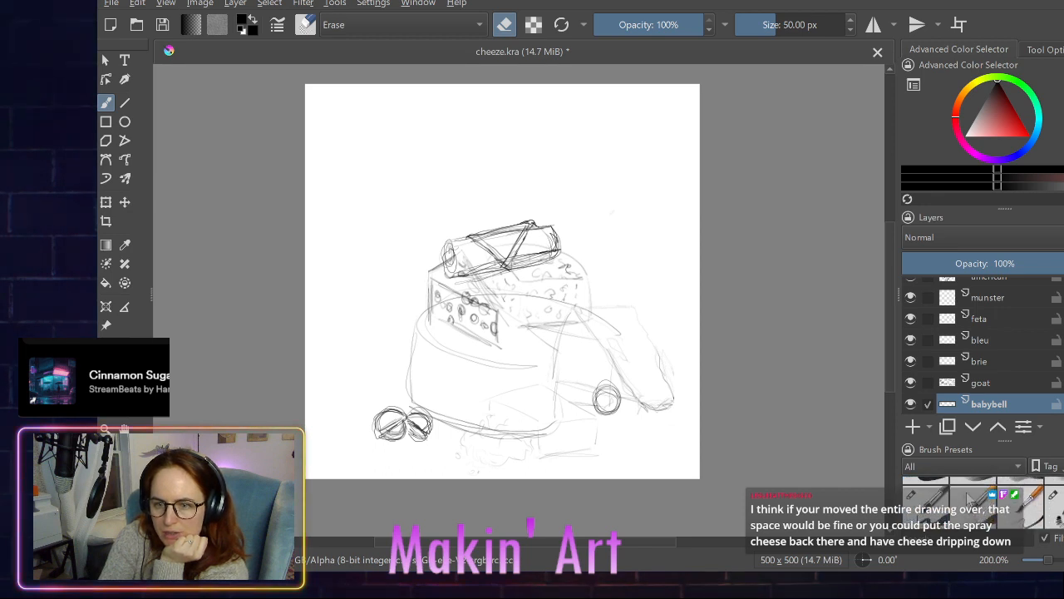
{"action": "scroll", "coordinate": [968, 498], "scroll_direction": "up", "scroll_amount": 1}
{"action": "left_click", "coordinate": [927, 498]}
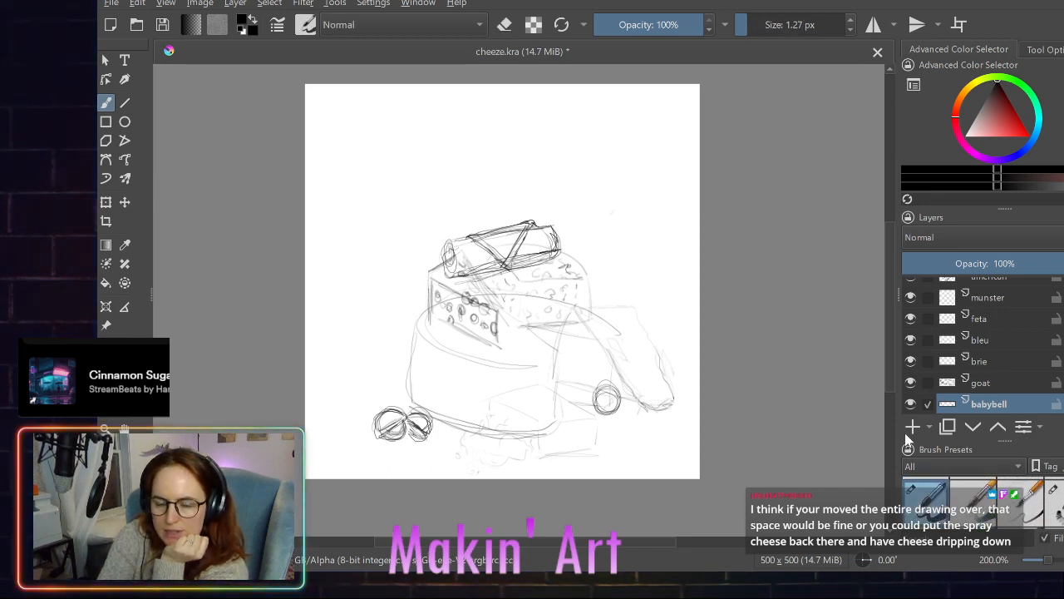
- On the munster layer, undo a first block outline and sketch a block with a rounded top corner behind the large wheel's left side
{"action": "left_click", "coordinate": [932, 301]}
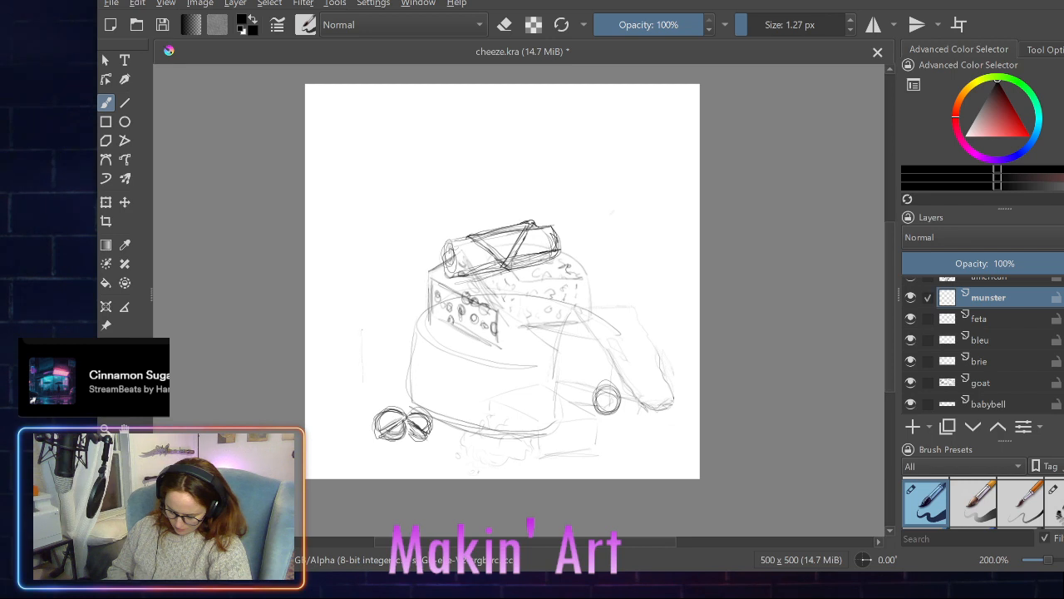
{"action": "mouse_move", "coordinate": [364, 325]}
{"action": "left_mouse_down"}
{"action": "mouse_move", "coordinate": [362, 366]}
{"action": "mouse_move", "coordinate": [399, 356]}
{"action": "mouse_move", "coordinate": [399, 388]}
{"action": "left_mouse_up"}
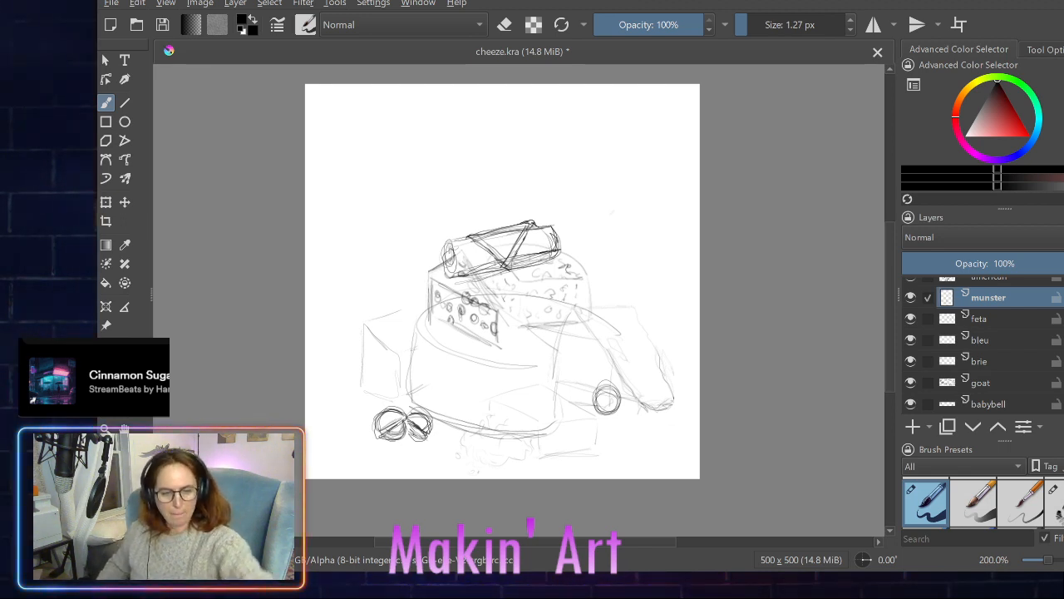
{"action": "key", "text": "ctrl+z"}
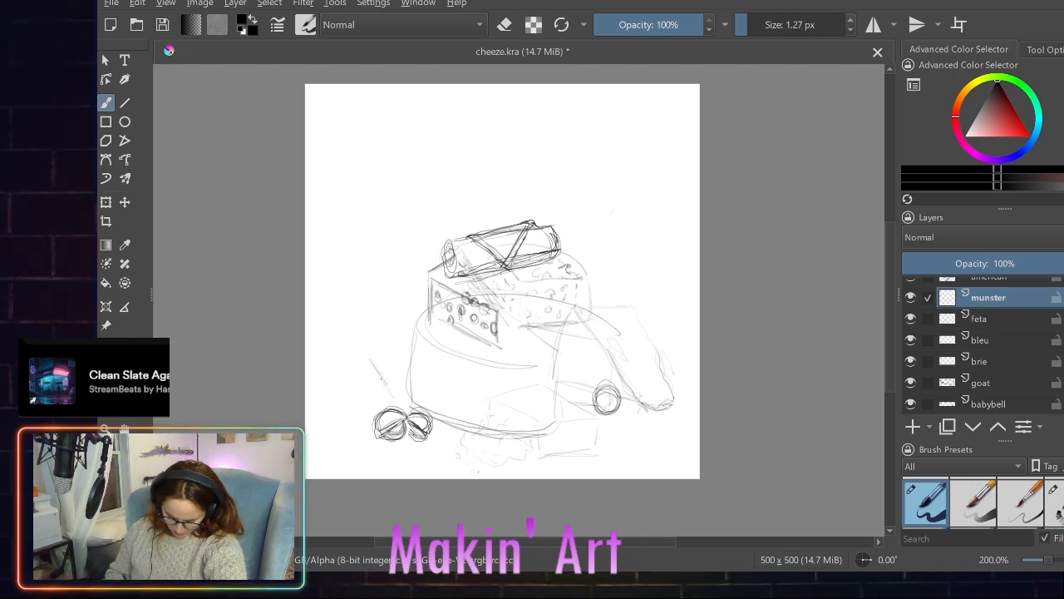
{"action": "left_click_drag", "start_coordinate": [370, 353], "coordinate": [374, 304]}
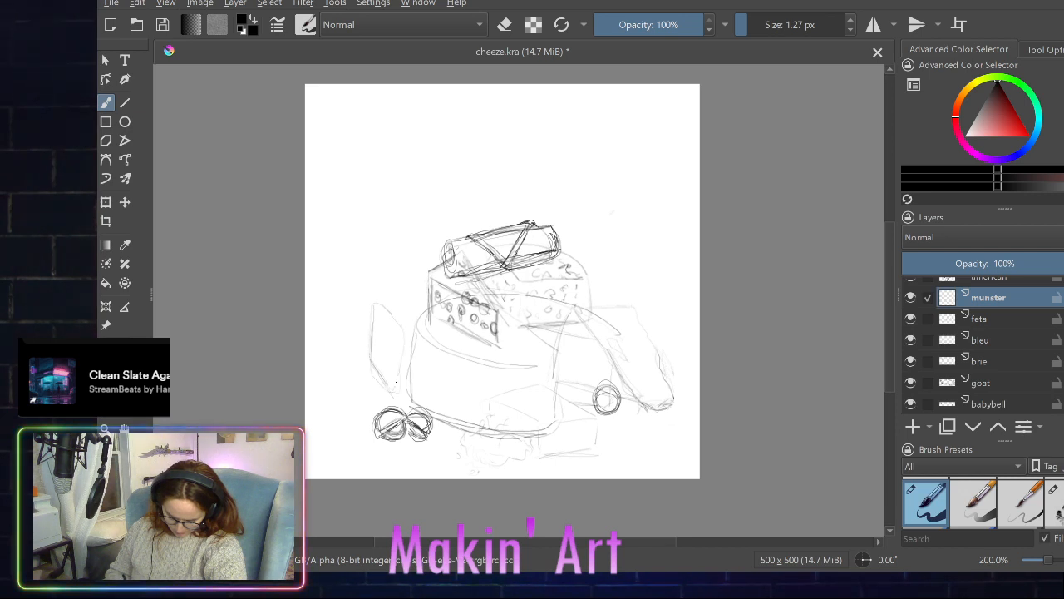
{"action": "left_click_drag", "start_coordinate": [387, 298], "coordinate": [431, 294]}
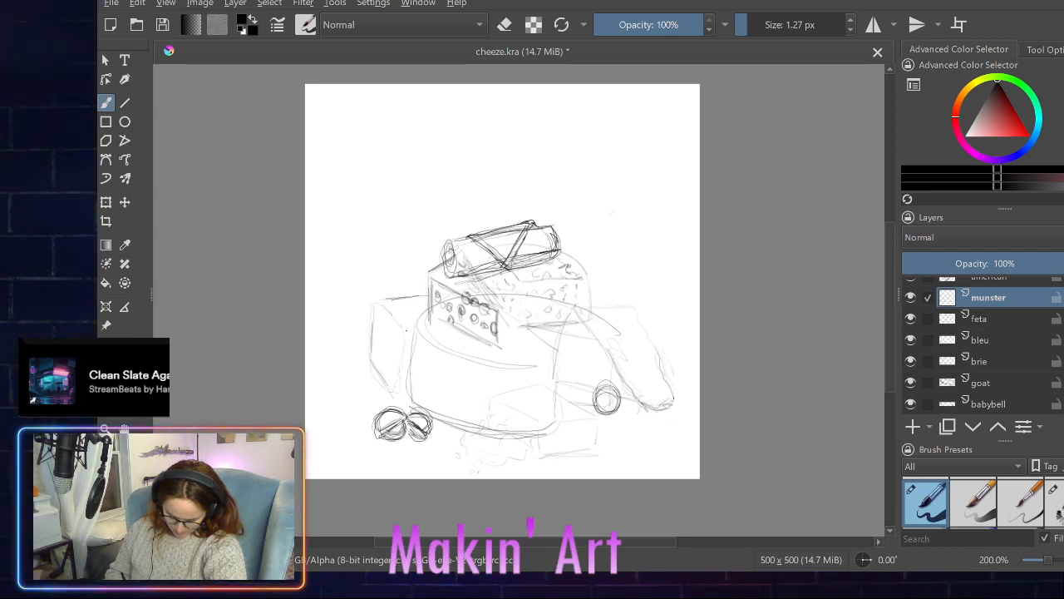
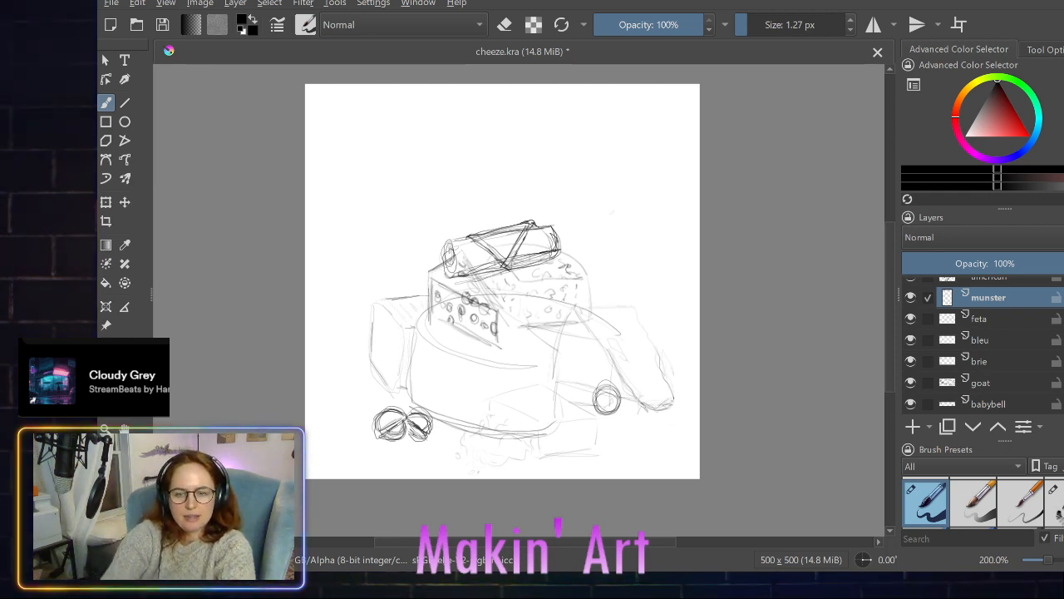
- Add a new paint layer above munster and name it cheddar
{"action": "left_click", "coordinate": [912, 426]}
{"action": "double_click", "coordinate": [993, 297]}
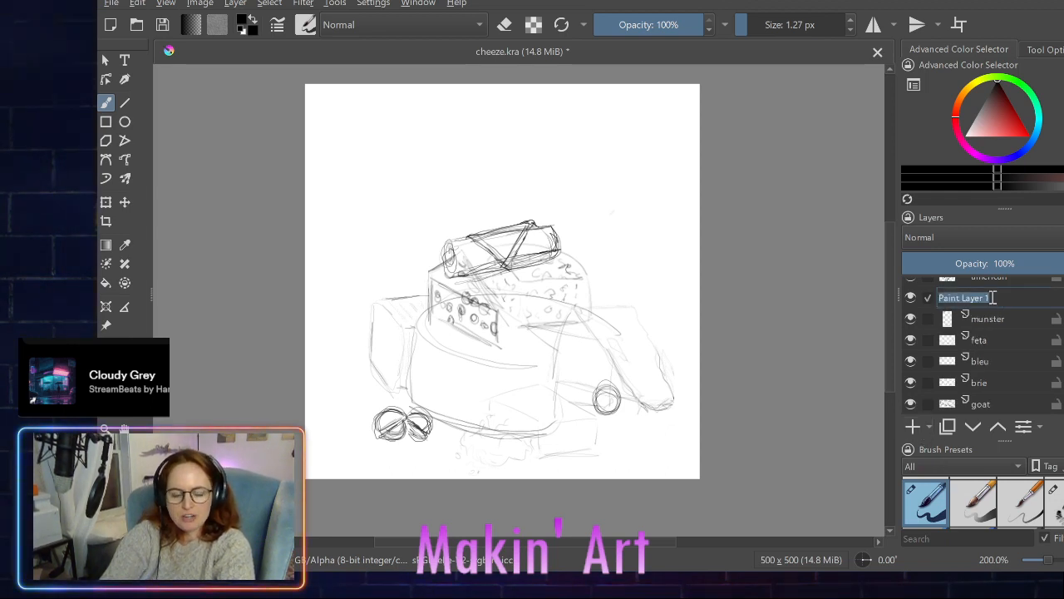
{"action": "type", "text": "cheddar"}
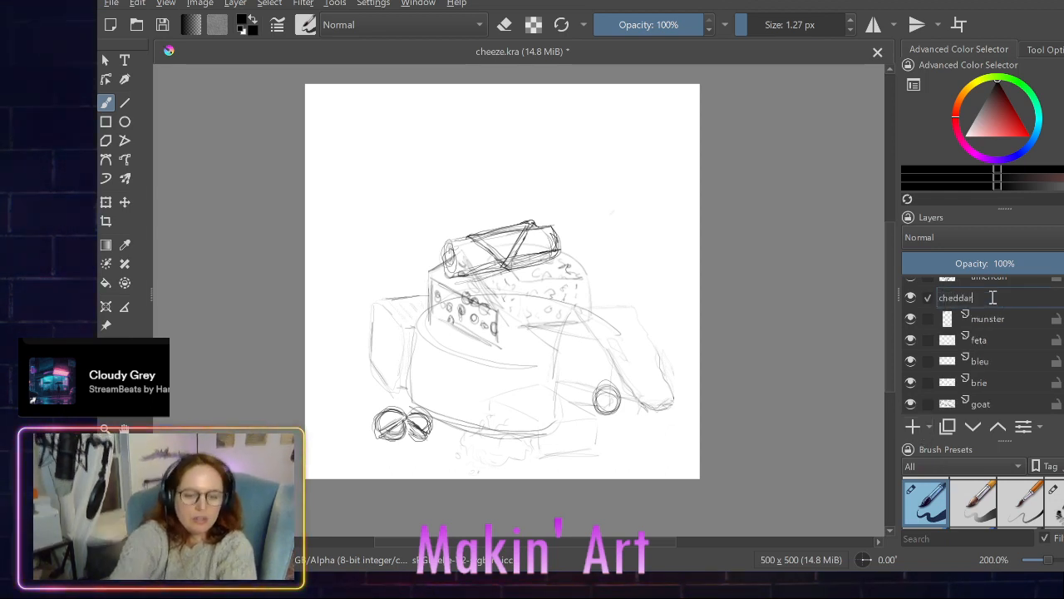
{"action": "key", "text": "Return"}
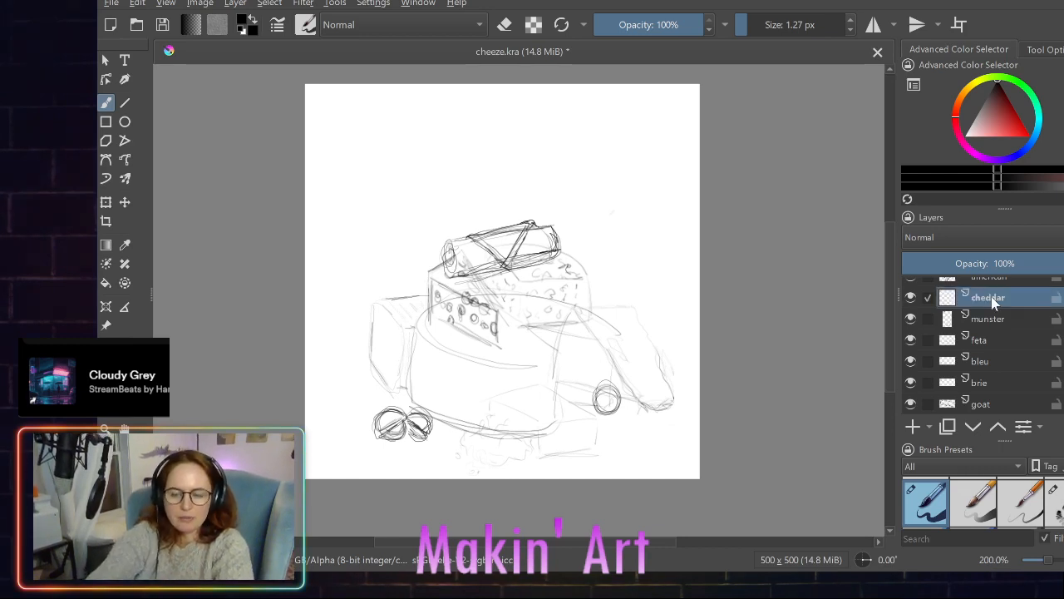
{"action": "double_click", "coordinate": [985, 304]}
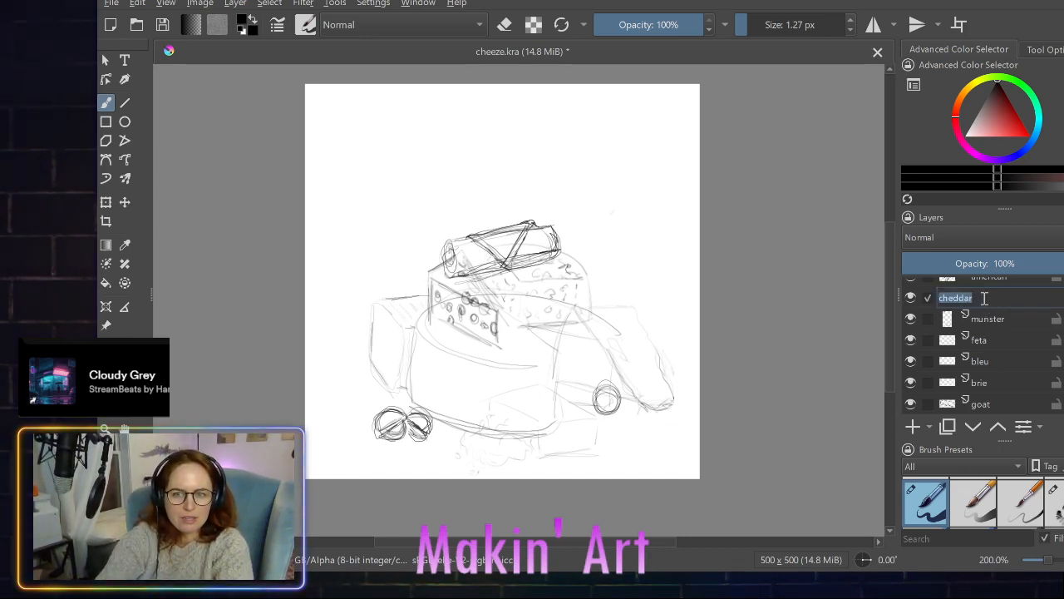
{"action": "left_click", "coordinate": [994, 299]}
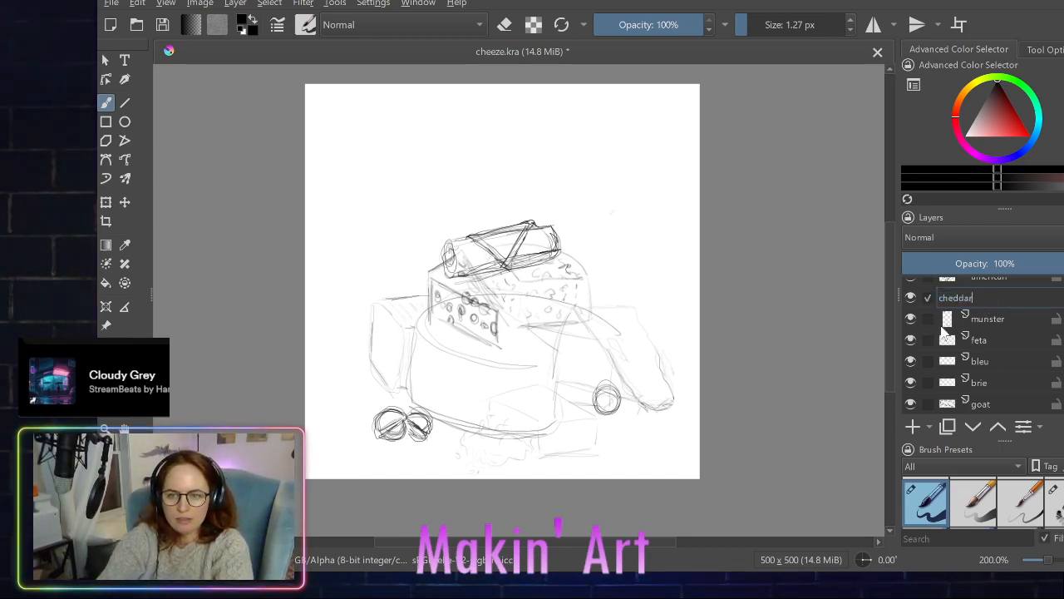
{"action": "key", "text": "Return"}
{"action": "scroll", "coordinate": [920, 331], "scroll_direction": "down", "scroll_amount": 2}
{"action": "scroll", "coordinate": [919, 331], "scroll_direction": "up", "scroll_amount": 3}
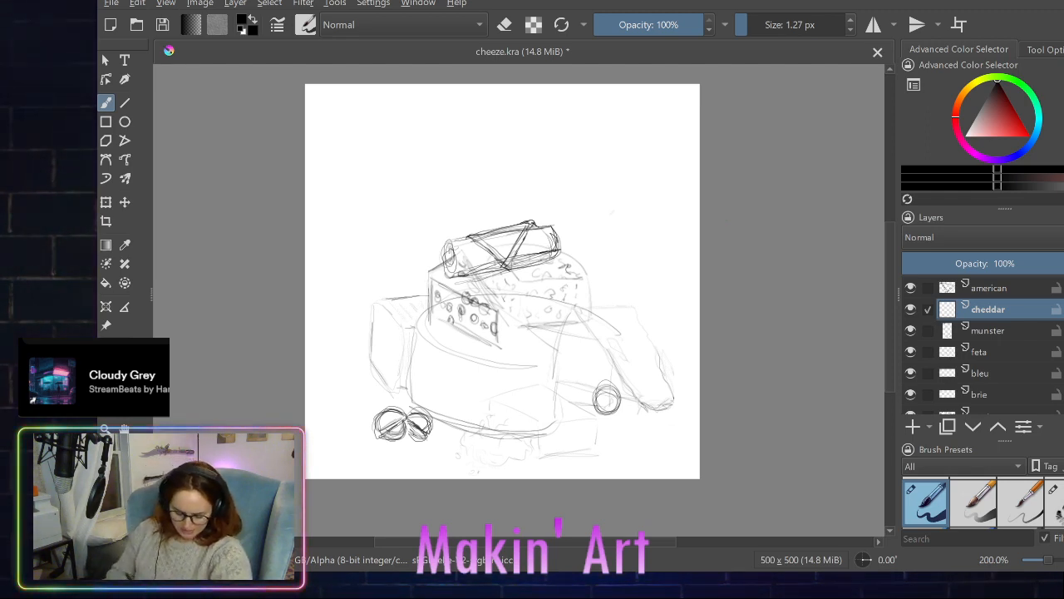
- On the goat layer, move the cheese log slightly down and to the left on top of the stack
{"action": "left_click", "coordinate": [126, 201]}
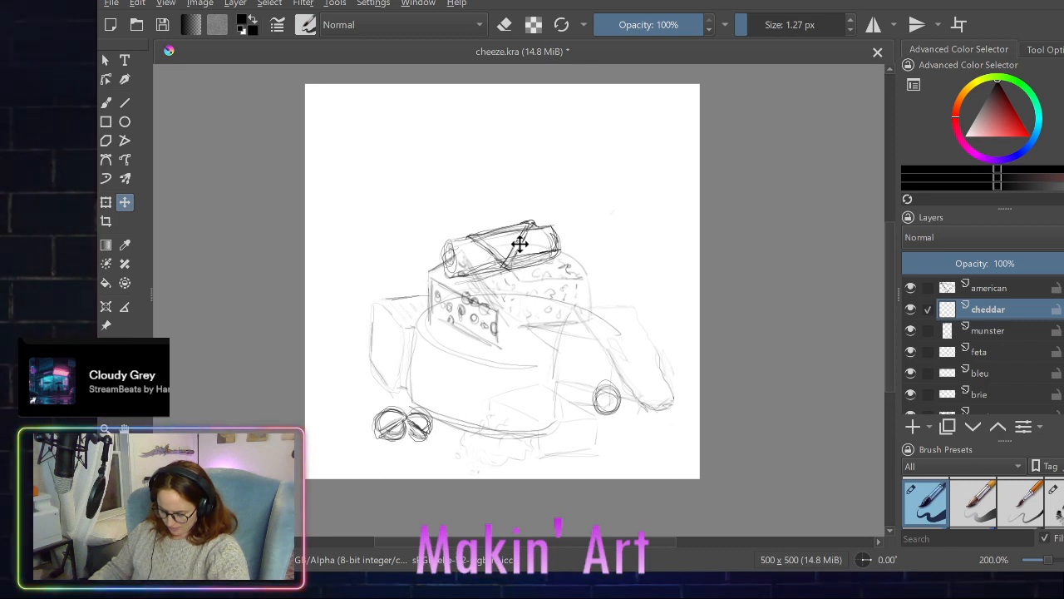
{"action": "left_click", "coordinate": [933, 352], "text": "ctrl"}
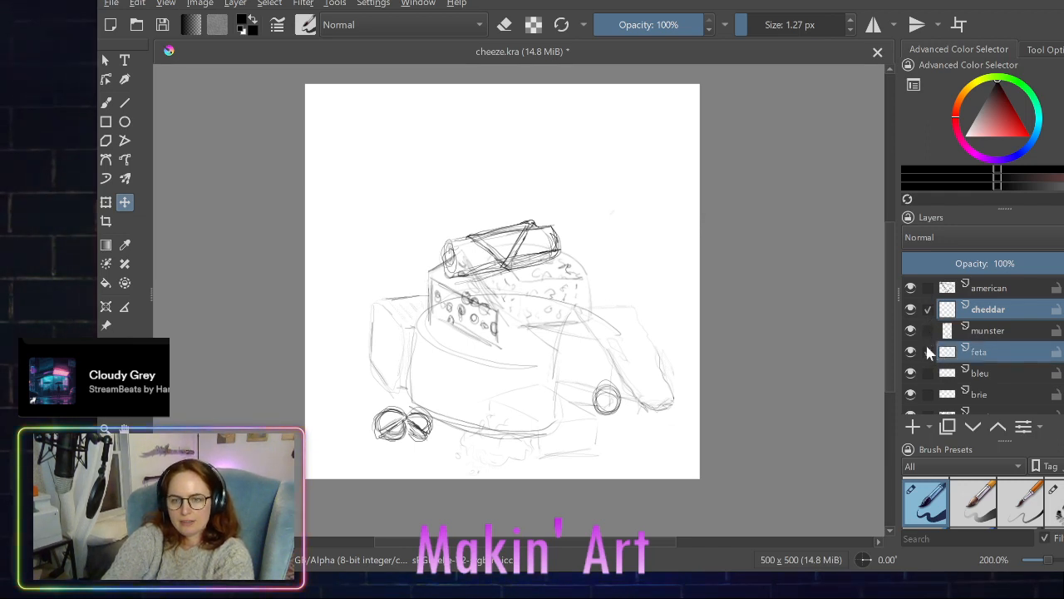
{"action": "left_click", "coordinate": [929, 310]}
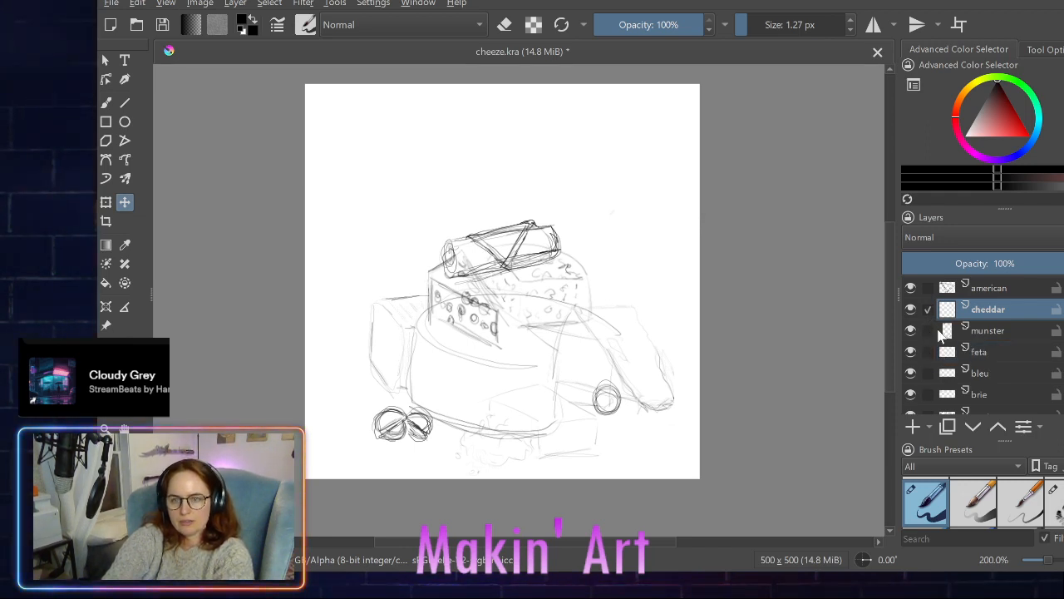
{"action": "scroll", "coordinate": [988, 381], "scroll_direction": "down", "scroll_amount": 2}
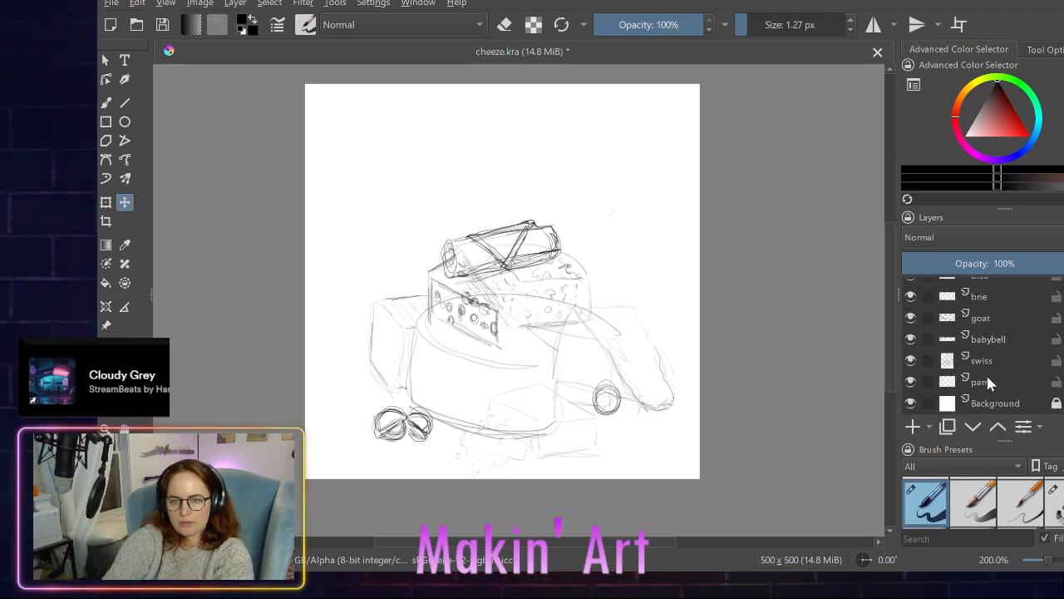
{"action": "scroll", "coordinate": [988, 377], "scroll_direction": "up", "scroll_amount": 2}
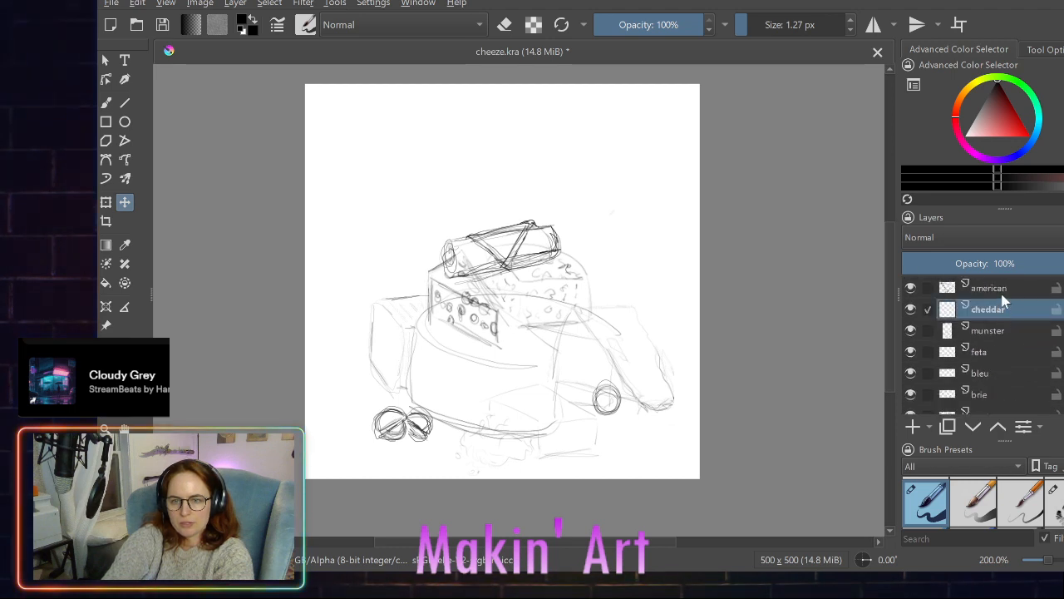
{"action": "scroll", "coordinate": [979, 362], "scroll_direction": "down", "scroll_amount": 1}
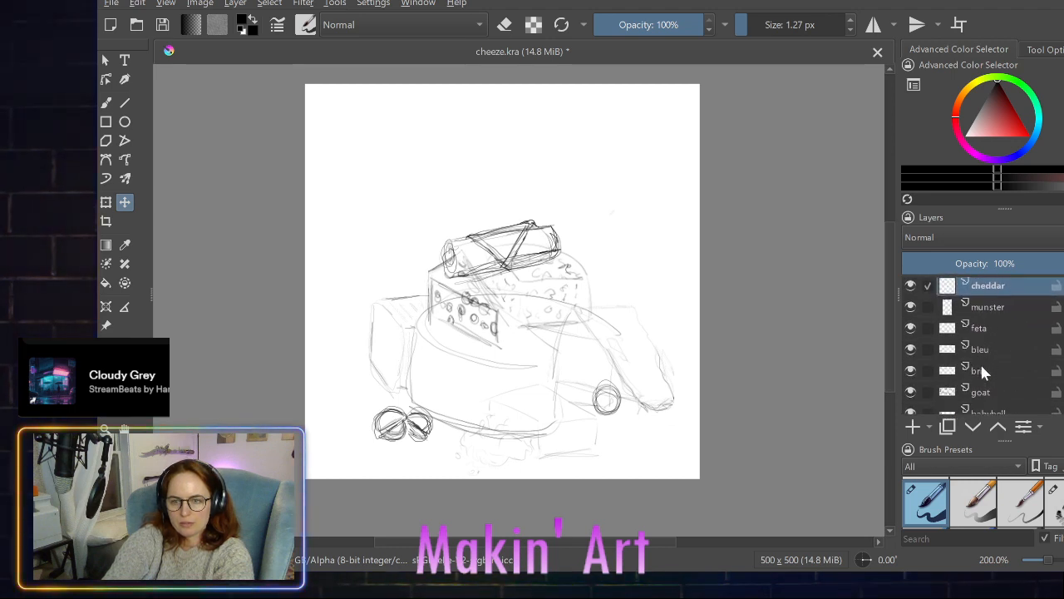
{"action": "left_click", "coordinate": [931, 376]}
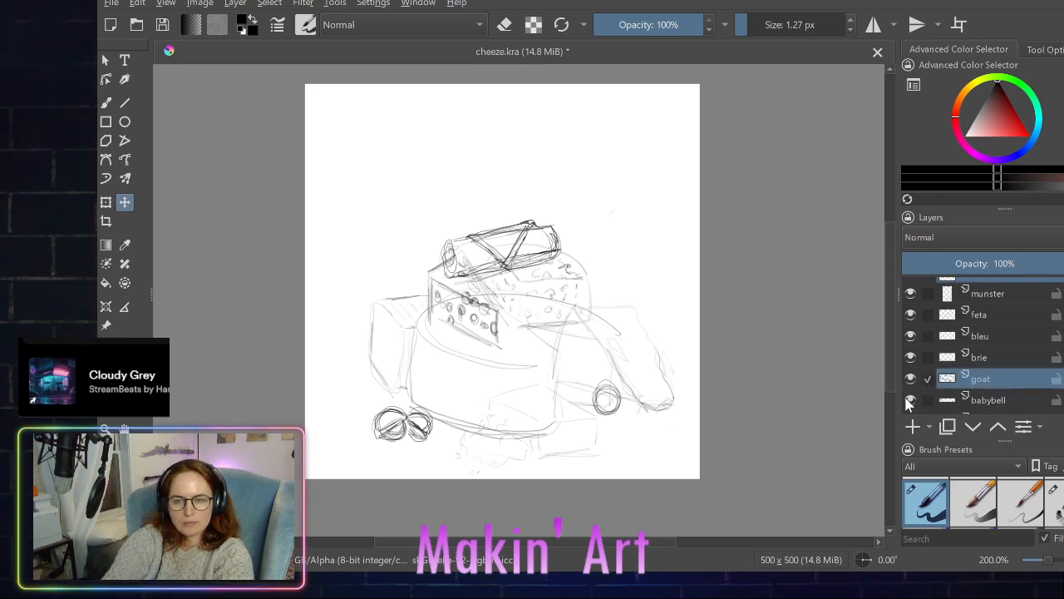
{"action": "scroll", "coordinate": [935, 325], "scroll_direction": "up", "scroll_amount": 1}
{"action": "scroll", "coordinate": [926, 303], "scroll_direction": "down", "scroll_amount": 1}
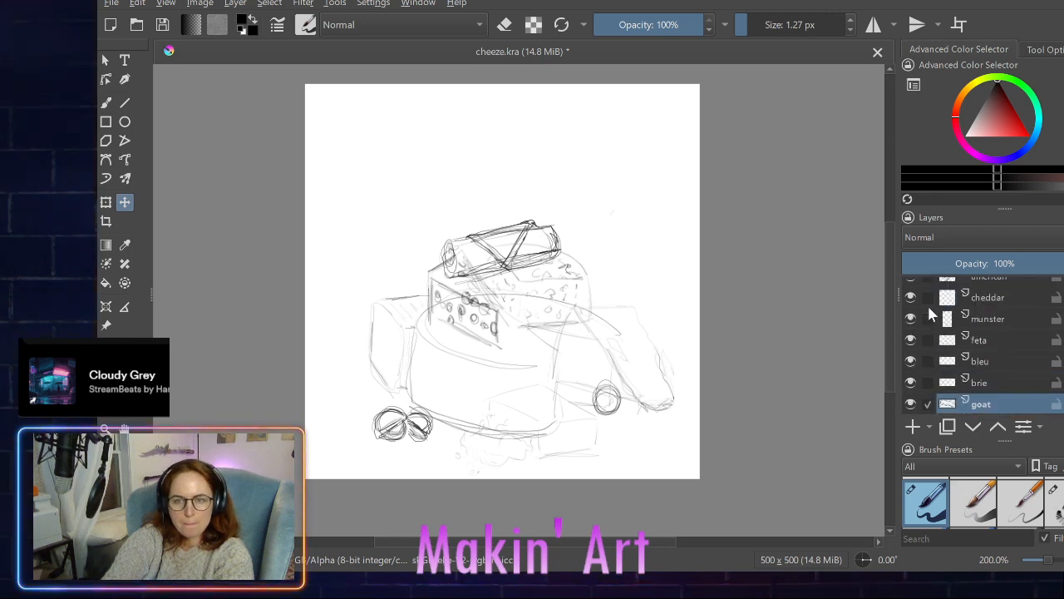
{"action": "scroll", "coordinate": [928, 311], "scroll_direction": "up", "scroll_amount": 1}
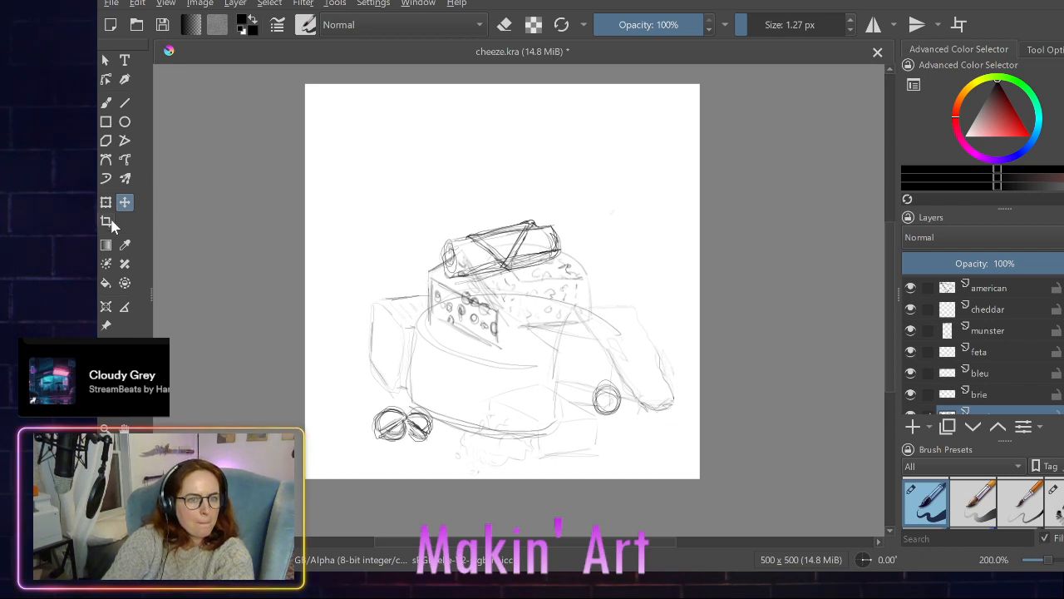
{"action": "left_click_drag", "start_coordinate": [470, 256], "coordinate": [459, 263]}
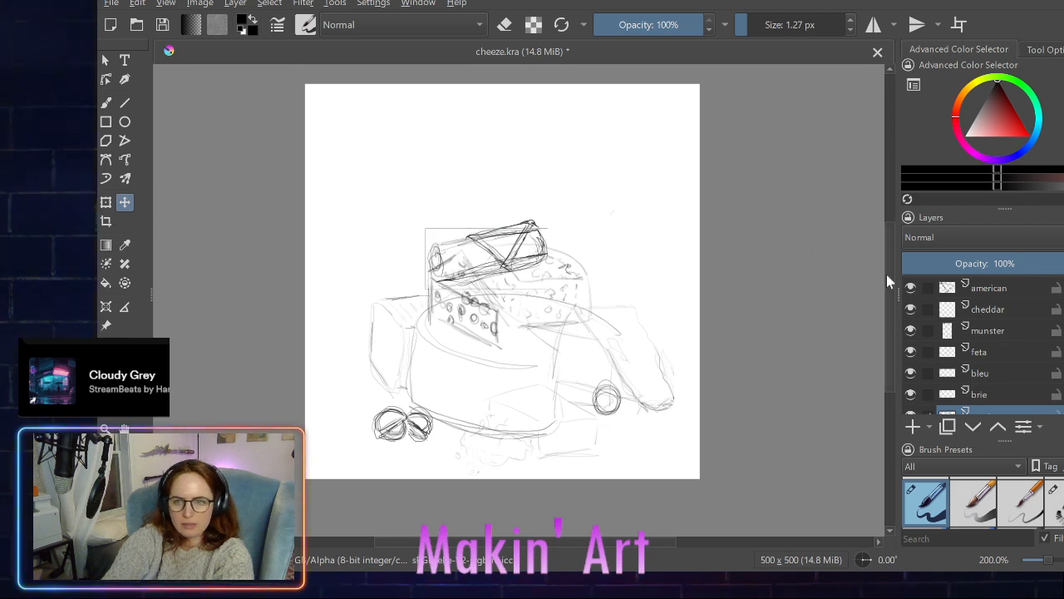
- On the american layer, move the folded slice sketch left and slightly down so it drapes over the goat log
{"action": "scroll", "coordinate": [931, 391], "scroll_direction": "down", "scroll_amount": 1}
{"action": "scroll", "coordinate": [932, 391], "scroll_direction": "down", "scroll_amount": 1}
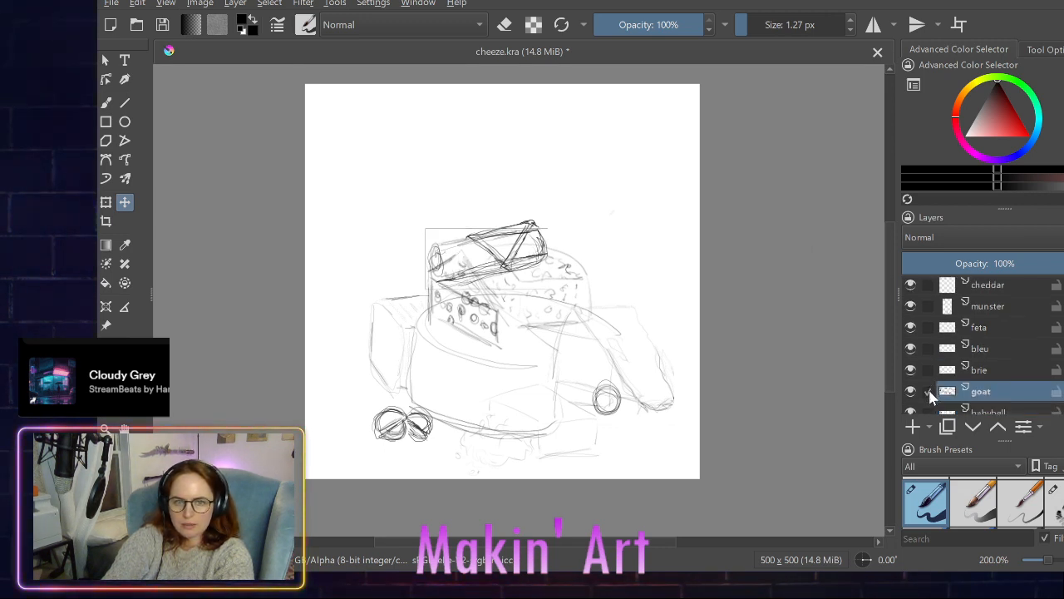
{"action": "scroll", "coordinate": [920, 279], "scroll_direction": "up", "scroll_amount": 1}
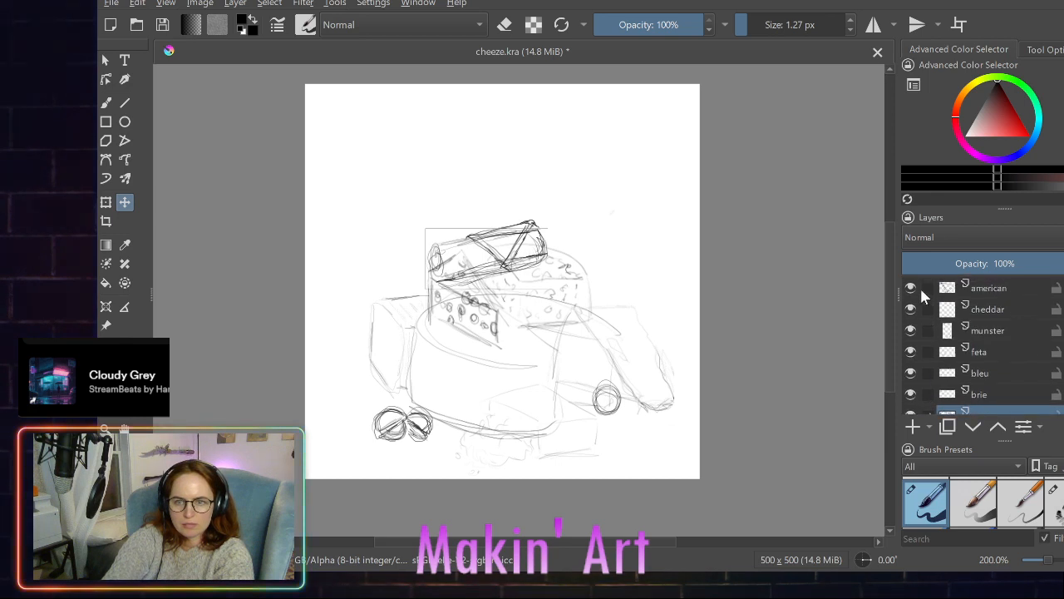
{"action": "left_click", "coordinate": [919, 286]}
{"action": "scroll", "coordinate": [924, 342], "scroll_direction": "down", "scroll_amount": 2}
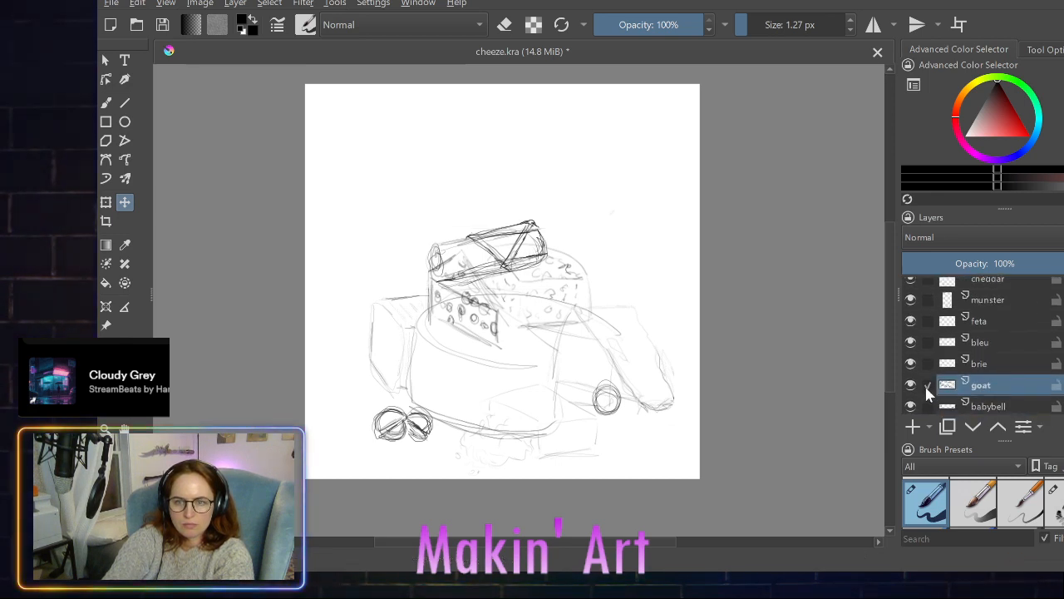
{"action": "scroll", "coordinate": [924, 384], "scroll_direction": "up", "scroll_amount": 2}
{"action": "scroll", "coordinate": [929, 366], "scroll_direction": "down", "scroll_amount": 3}
{"action": "scroll", "coordinate": [930, 362], "scroll_direction": "up", "scroll_amount": 3}
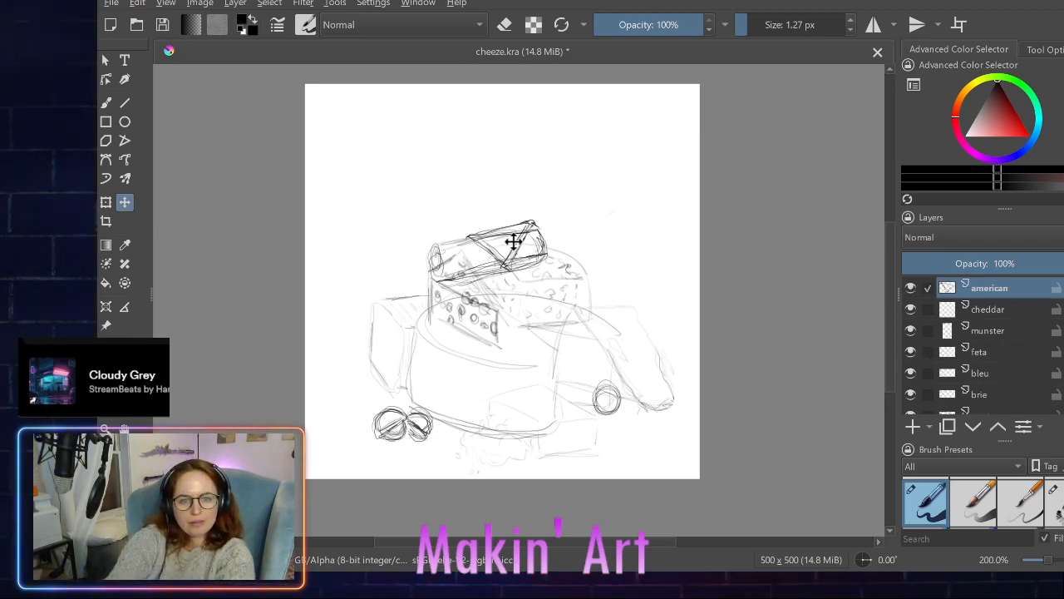
{"action": "left_click_drag", "start_coordinate": [512, 241], "coordinate": [488, 248]}
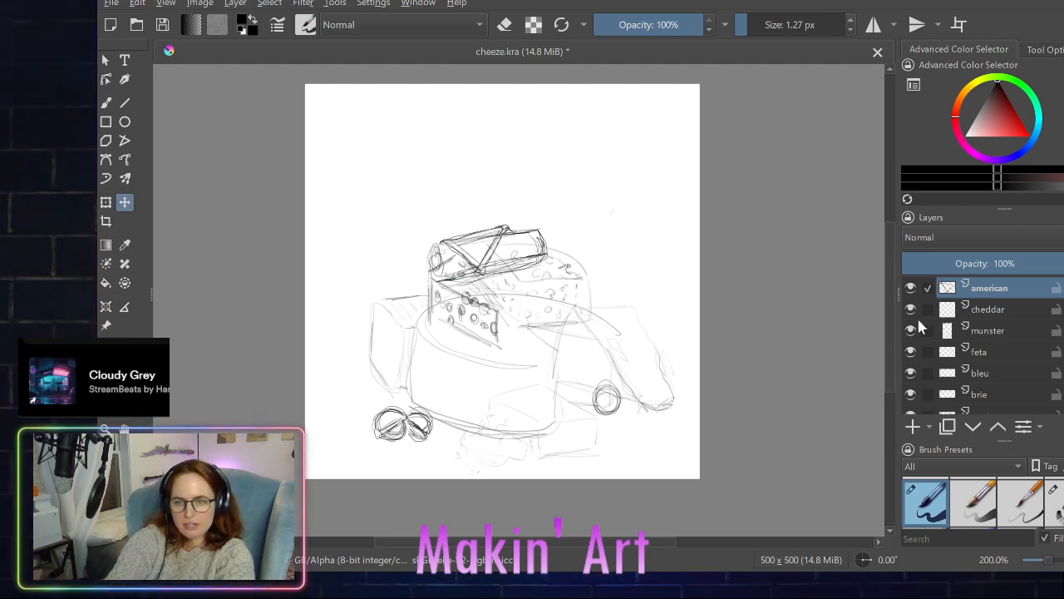
- Make cheddar the active layer and switch from moving to freehand brush drawing
{"action": "left_click", "coordinate": [986, 314]}
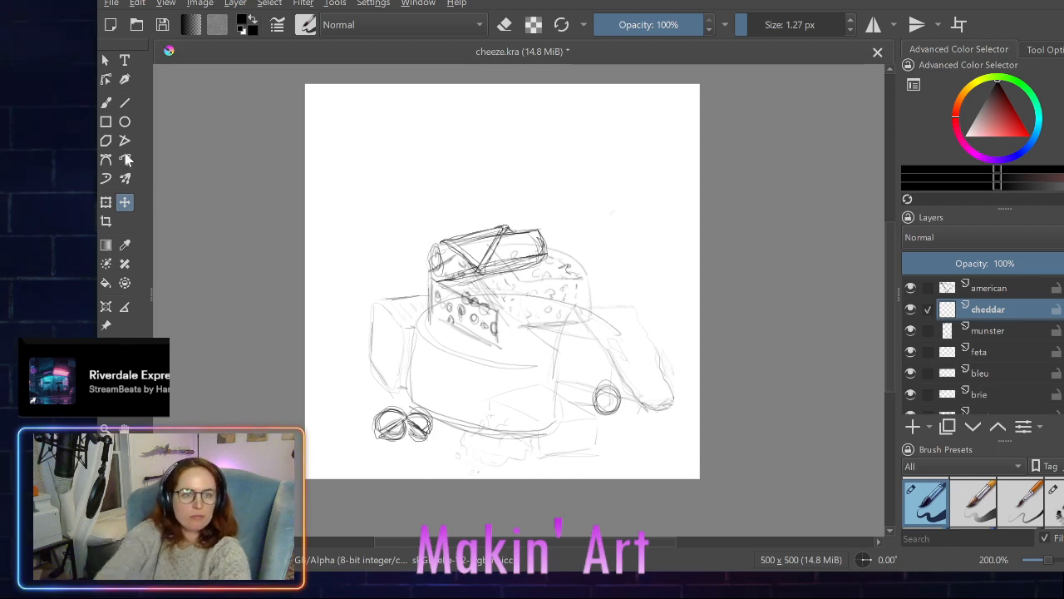
{"action": "left_click", "coordinate": [105, 103]}
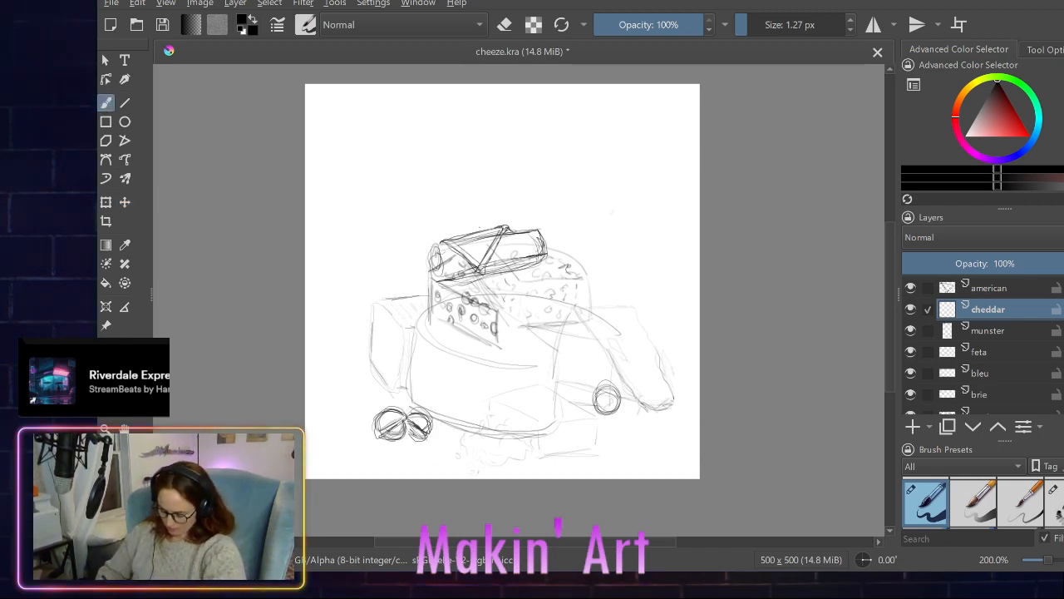
{"action": "left_click_drag", "start_coordinate": [485, 214], "coordinate": [539, 261]}
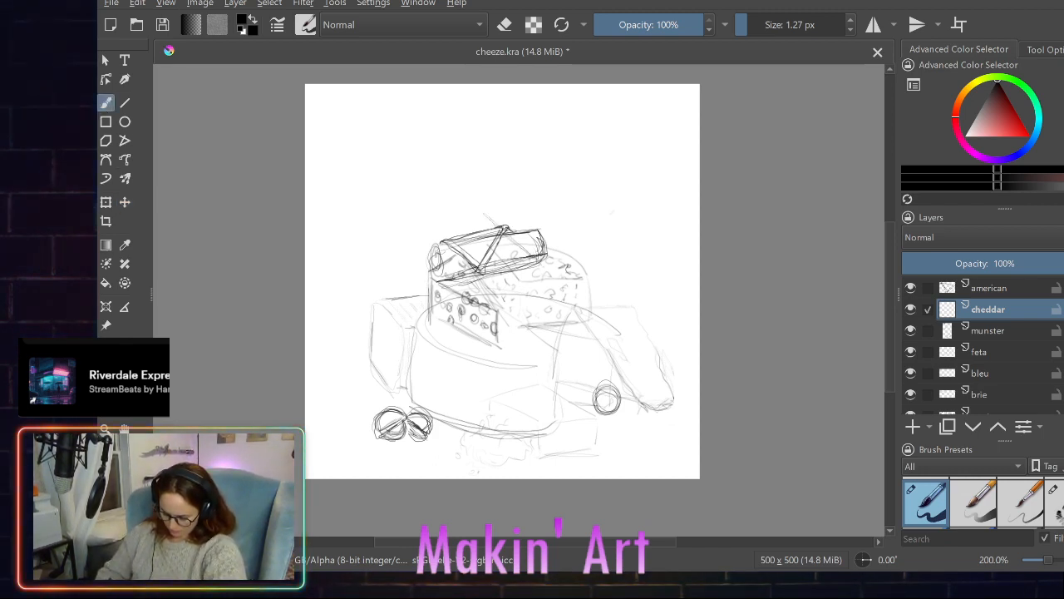
{"action": "mouse_move", "coordinate": [482, 210]}
{"action": "left_mouse_down"}
{"action": "mouse_move", "coordinate": [503, 195]}
{"action": "mouse_move", "coordinate": [561, 246]}
{"action": "left_mouse_up"}
{"action": "left_click_drag", "start_coordinate": [508, 195], "coordinate": [555, 238]}
{"action": "left_click_drag", "start_coordinate": [564, 247], "coordinate": [544, 263]}
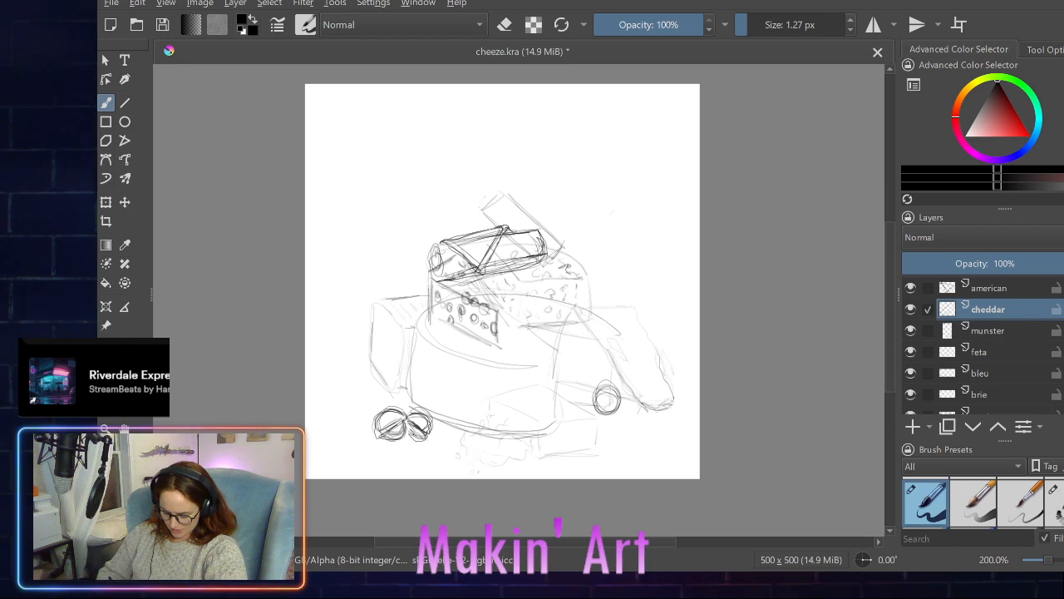
{"action": "left_click_drag", "start_coordinate": [511, 174], "coordinate": [561, 221]}
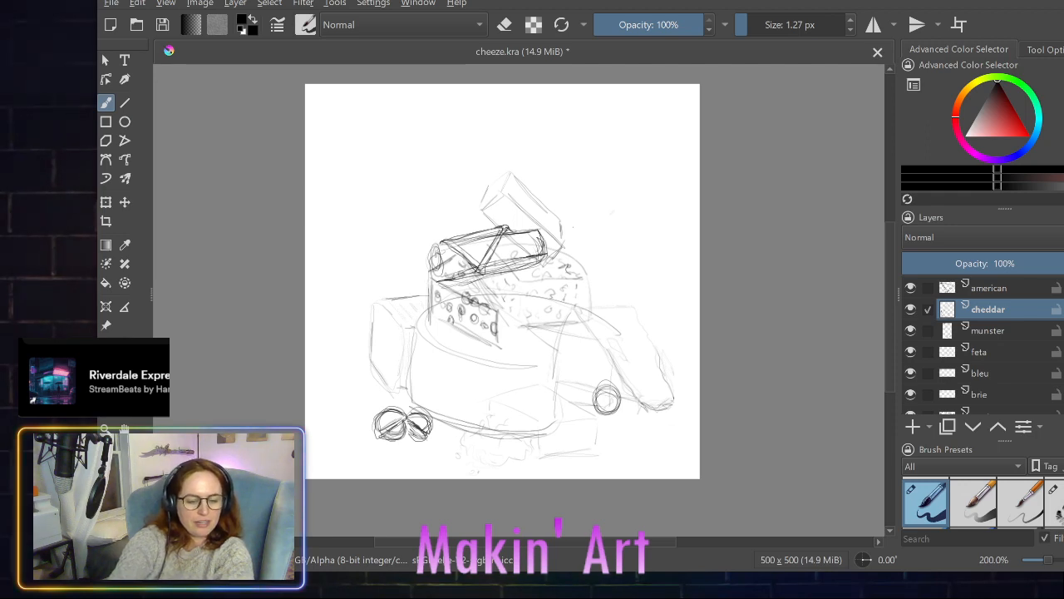
{"action": "key", "text": "ctrl+z"}
{"action": "key", "text": "ctrl+z"}
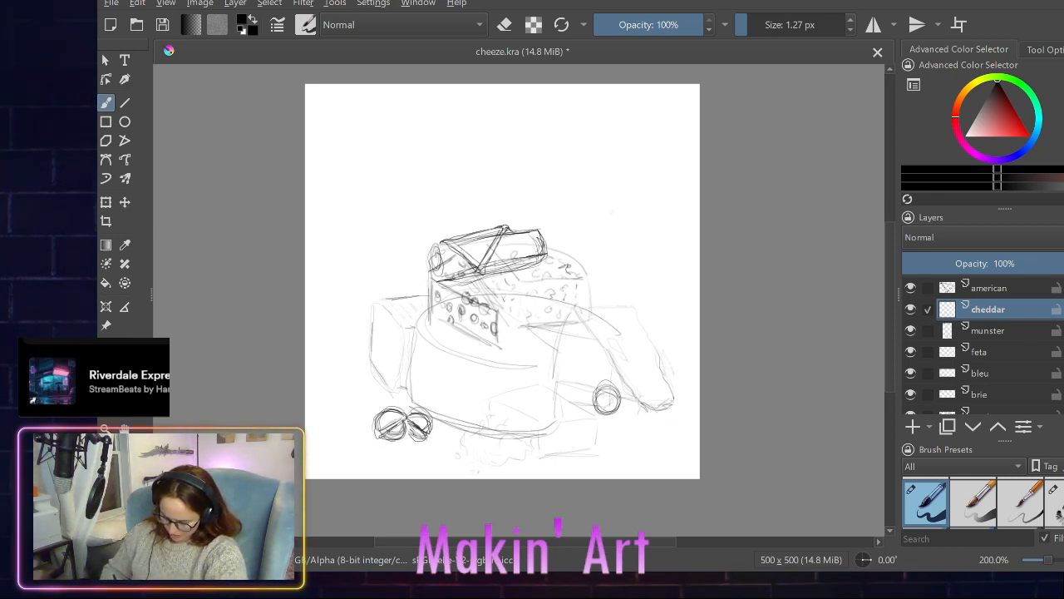
- On the cheddar layer, sketch a tall upright block behind the goat log's right end and a rounded arc to its left
{"action": "mouse_move", "coordinate": [564, 270]}
{"action": "left_mouse_down"}
{"action": "mouse_move", "coordinate": [537, 268]}
{"action": "mouse_move", "coordinate": [565, 189]}
{"action": "mouse_move", "coordinate": [564, 216]}
{"action": "mouse_move", "coordinate": [536, 186]}
{"action": "left_mouse_up"}
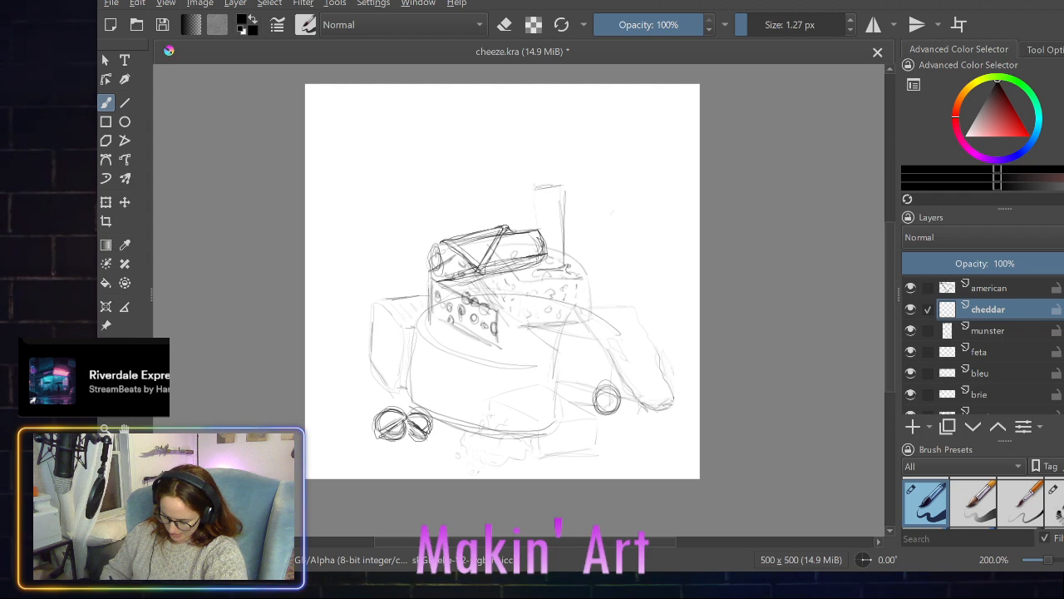
{"action": "mouse_move", "coordinate": [537, 253]}
{"action": "left_mouse_down"}
{"action": "mouse_move", "coordinate": [536, 184]}
{"action": "mouse_move", "coordinate": [570, 183]}
{"action": "left_mouse_up"}
{"action": "left_click_drag", "start_coordinate": [566, 252], "coordinate": [567, 182]}
{"action": "left_click_drag", "start_coordinate": [542, 266], "coordinate": [562, 262]}
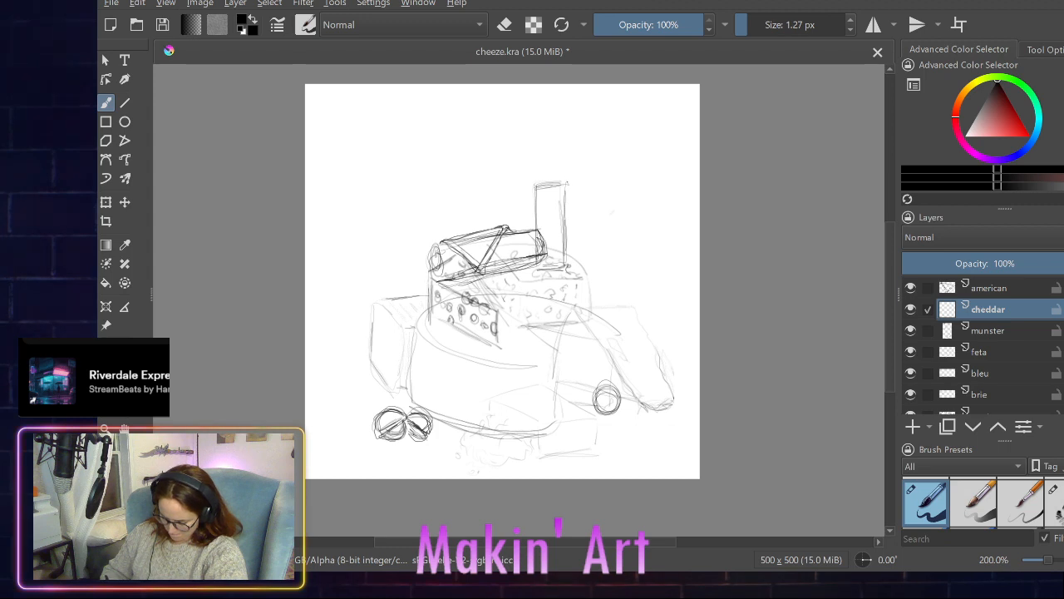
{"action": "left_click_drag", "start_coordinate": [573, 189], "coordinate": [576, 261]}
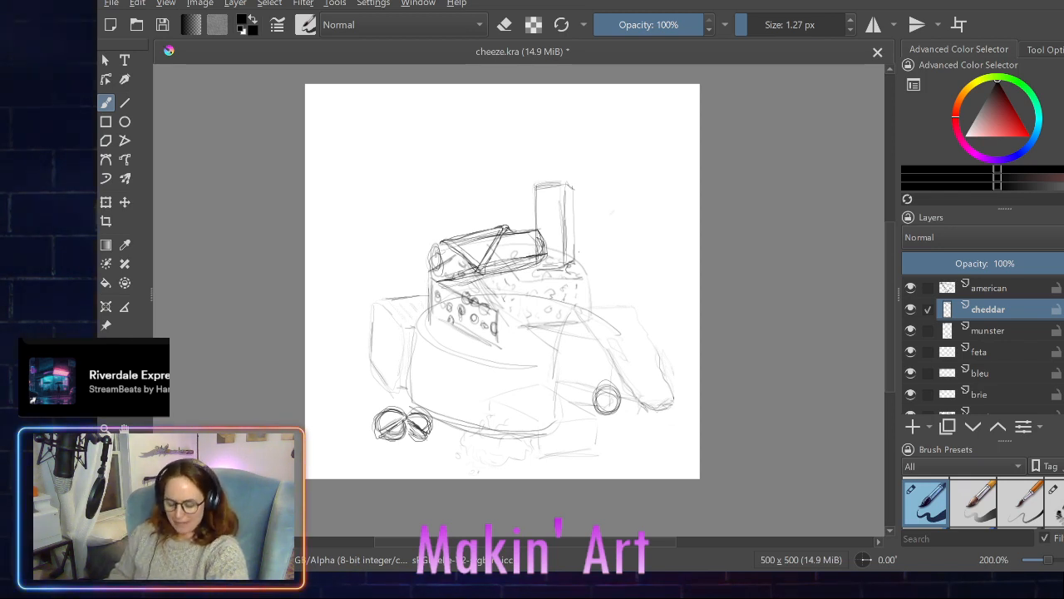
{"action": "mouse_move", "coordinate": [526, 191]}
{"action": "left_mouse_down"}
{"action": "mouse_move", "coordinate": [483, 226]}
{"action": "mouse_move", "coordinate": [534, 195]}
{"action": "left_mouse_up"}
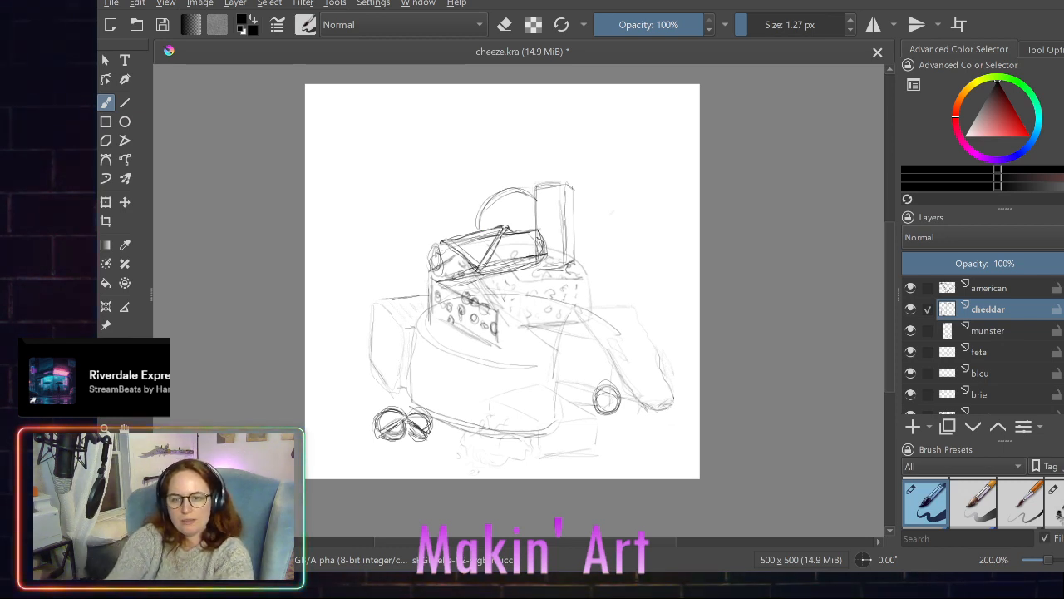
- On the feta layer, redraw the block in front of the large wheel with darker outlines for its top and sides
{"action": "left_click", "coordinate": [915, 352], "text": "ctrl"}
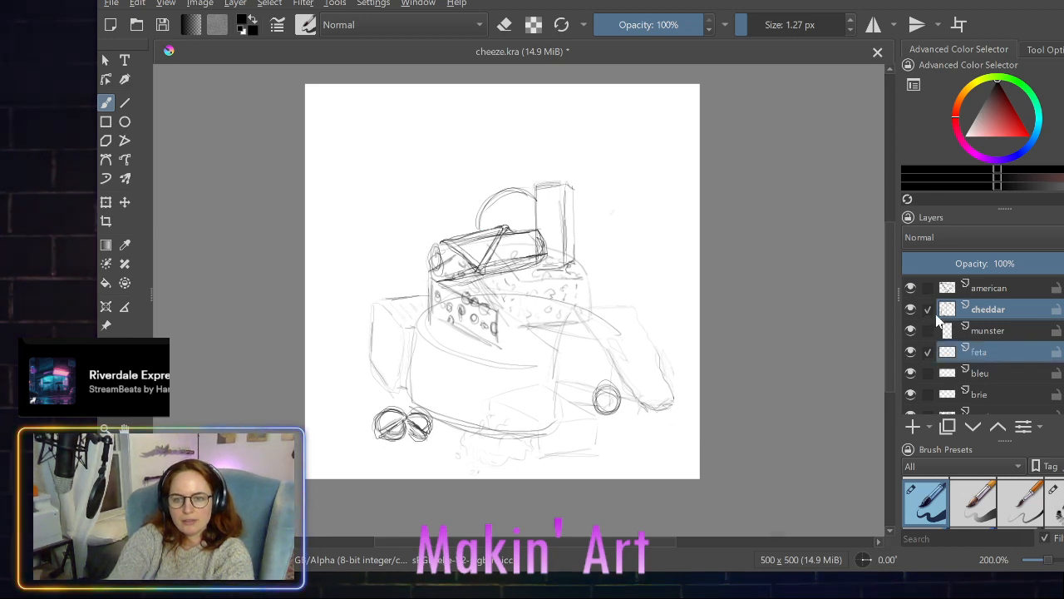
{"action": "left_click", "coordinate": [931, 309], "text": "ctrl"}
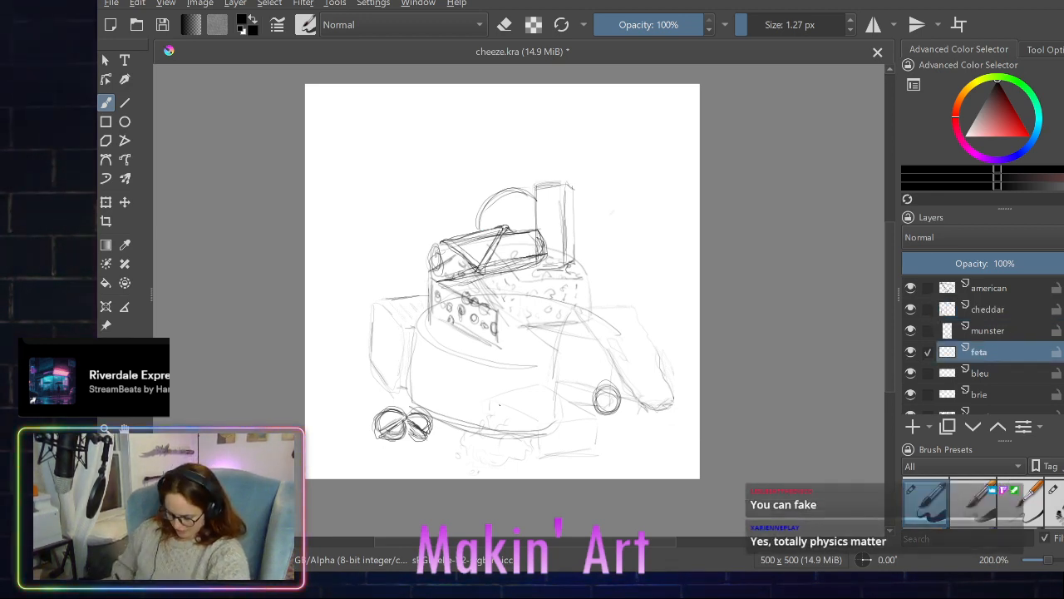
{"action": "mouse_move", "coordinate": [488, 398]}
{"action": "left_mouse_down"}
{"action": "mouse_move", "coordinate": [551, 432]}
{"action": "mouse_move", "coordinate": [541, 457]}
{"action": "mouse_move", "coordinate": [600, 417]}
{"action": "mouse_move", "coordinate": [599, 453]}
{"action": "left_mouse_up"}
{"action": "left_click_drag", "start_coordinate": [547, 391], "coordinate": [595, 419]}
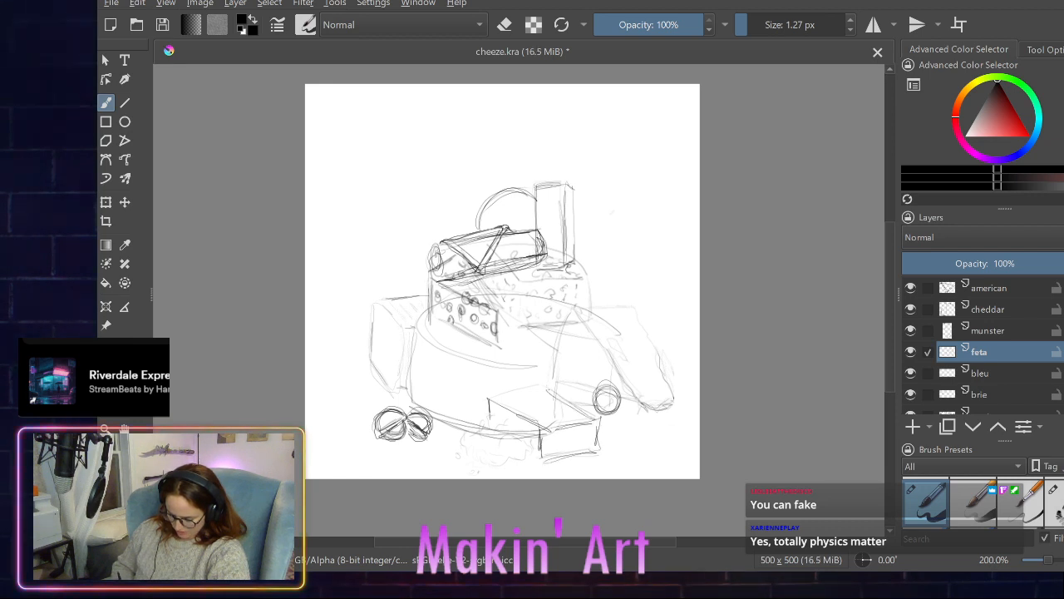
{"action": "left_click_drag", "start_coordinate": [482, 389], "coordinate": [542, 394]}
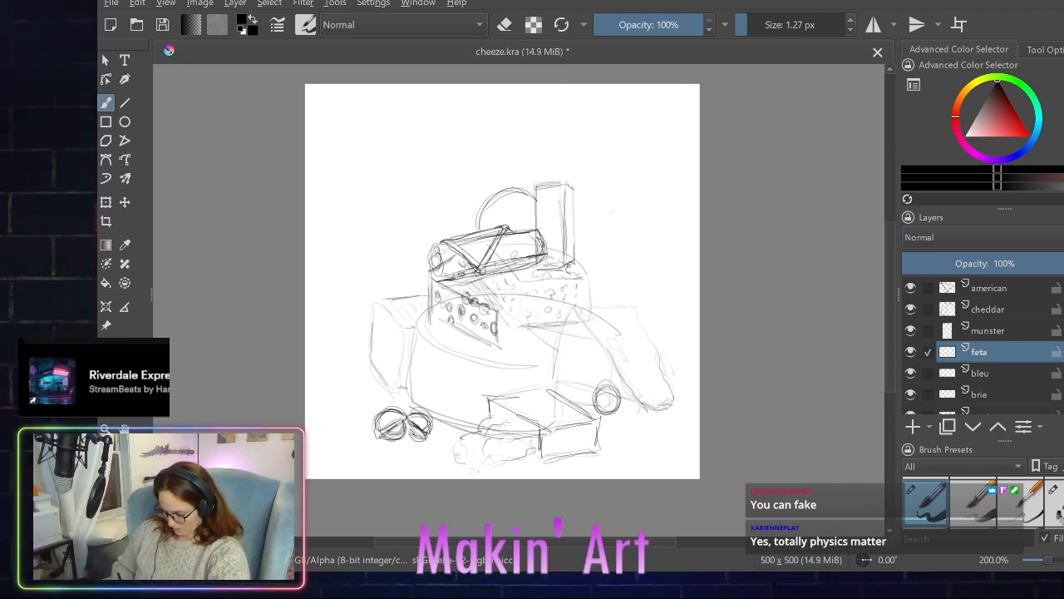
- On the feta layer, add two more strokes along the back edge of the block's top
{"action": "left_click_drag", "start_coordinate": [514, 395], "coordinate": [545, 390]}
{"action": "left_click_drag", "start_coordinate": [515, 393], "coordinate": [547, 388]}
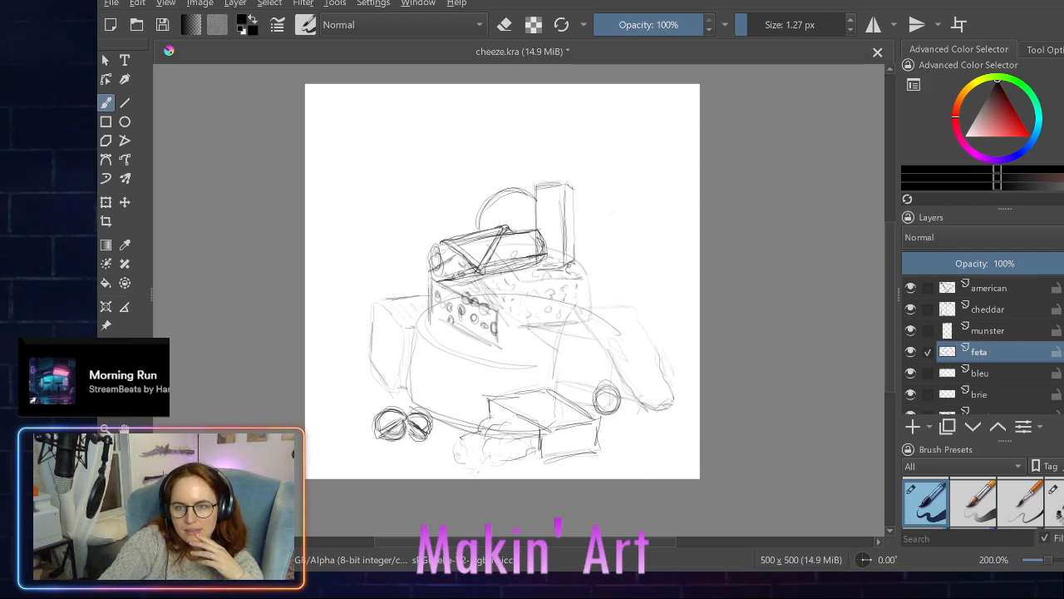
- Add a new paint layer directly above feta and name it "cheeze wiz"
{"action": "scroll", "coordinate": [960, 338], "scroll_direction": "down", "scroll_amount": 3}
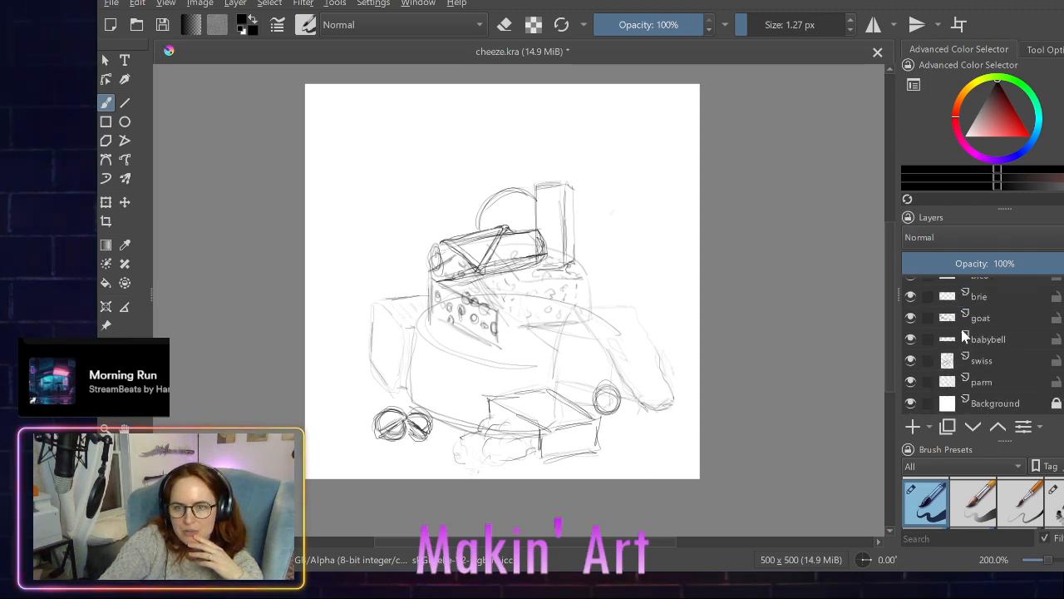
{"action": "scroll", "coordinate": [989, 325], "scroll_direction": "up", "scroll_amount": 3}
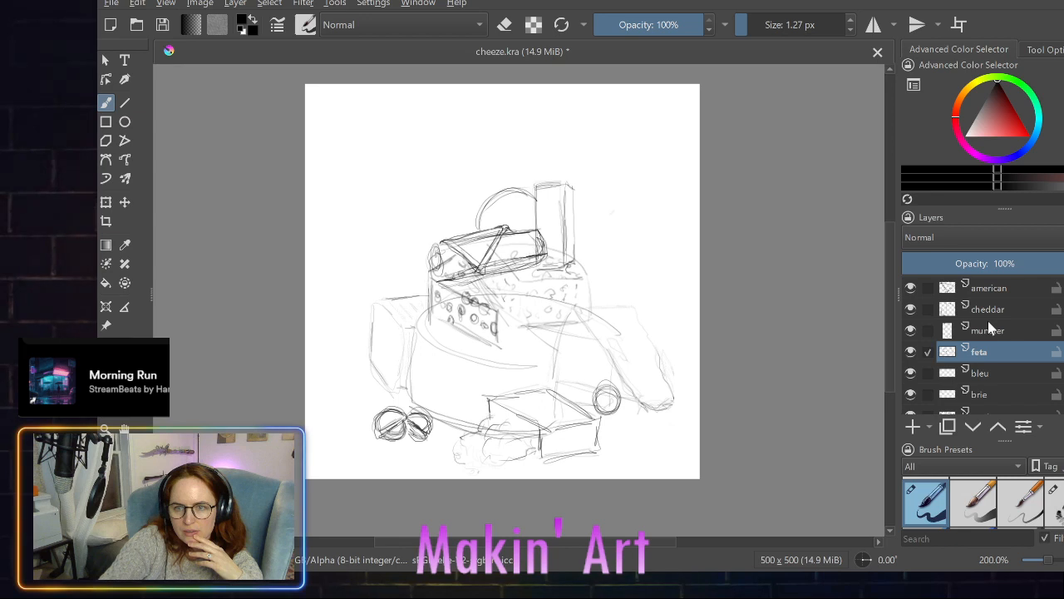
{"action": "left_click", "coordinate": [913, 427]}
{"action": "double_click", "coordinate": [996, 353]}
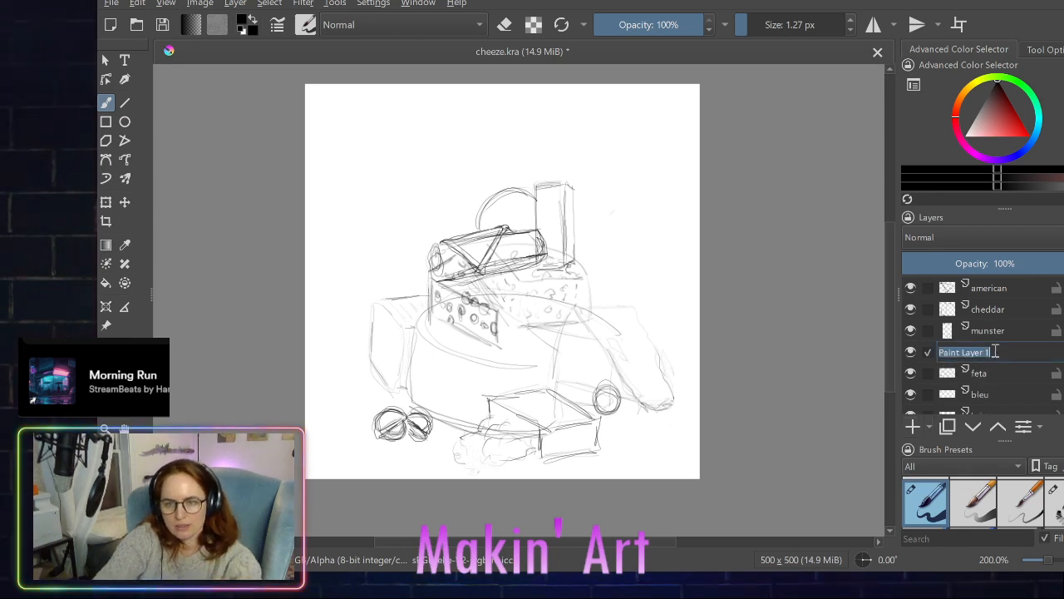
{"action": "type", "text": "cheeze wiz"}
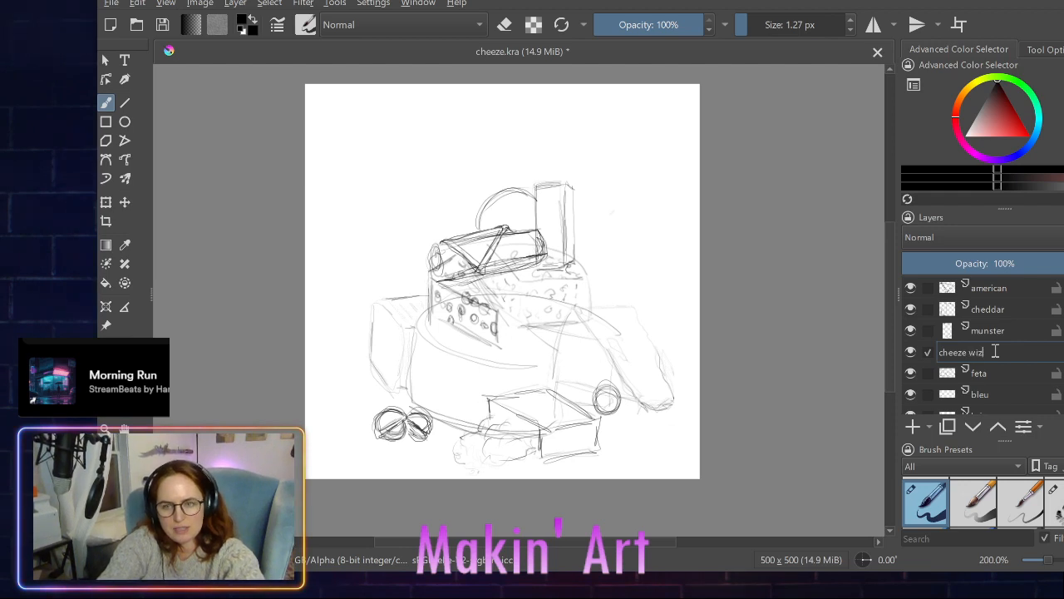
{"action": "key", "text": "Return"}
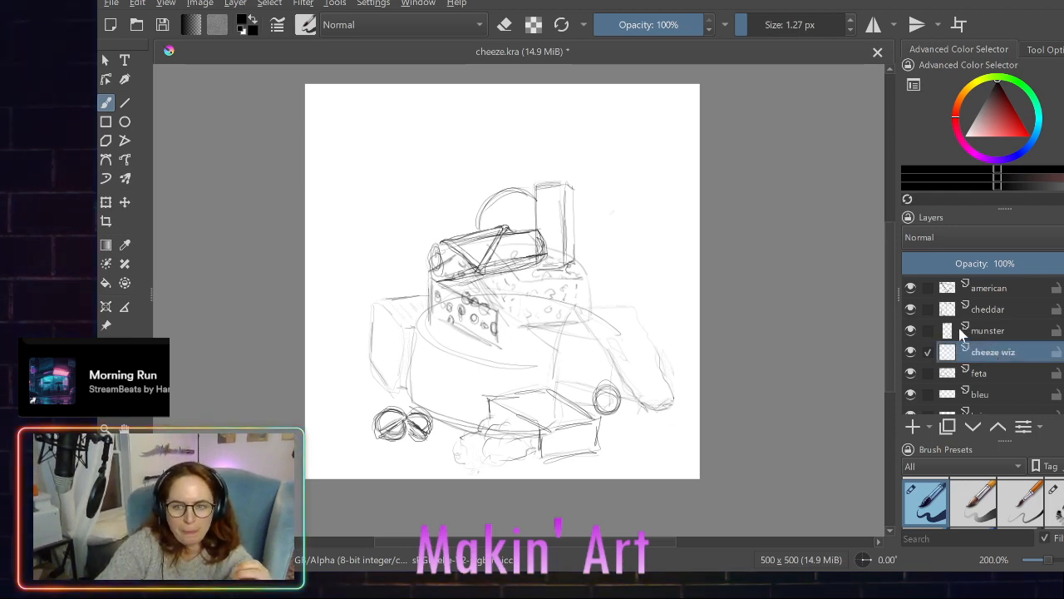
{"action": "scroll", "coordinate": [948, 378], "scroll_direction": "down", "scroll_amount": 3}
{"action": "scroll", "coordinate": [948, 379], "scroll_direction": "up", "scroll_amount": 3}
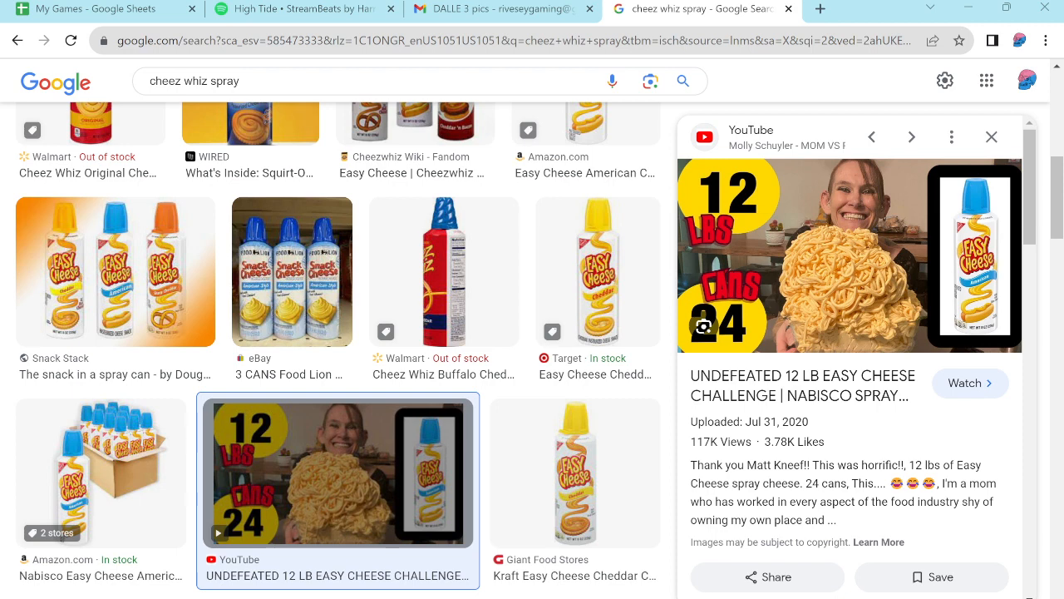
- In the browser's "cheez whiz spray" image results, examine the iStock, Great Hites and Alamy photos for the can, nozzle and dispensed cheese
{"action": "scroll", "coordinate": [549, 458], "scroll_direction": "down", "scroll_amount": 3}
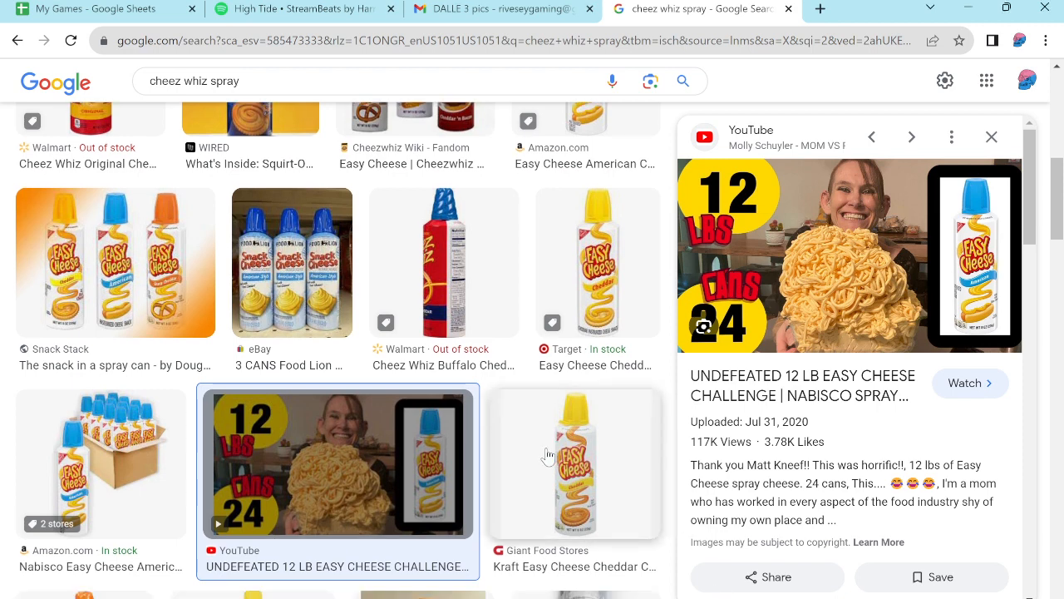
{"action": "scroll", "coordinate": [548, 455], "scroll_direction": "down", "scroll_amount": 1}
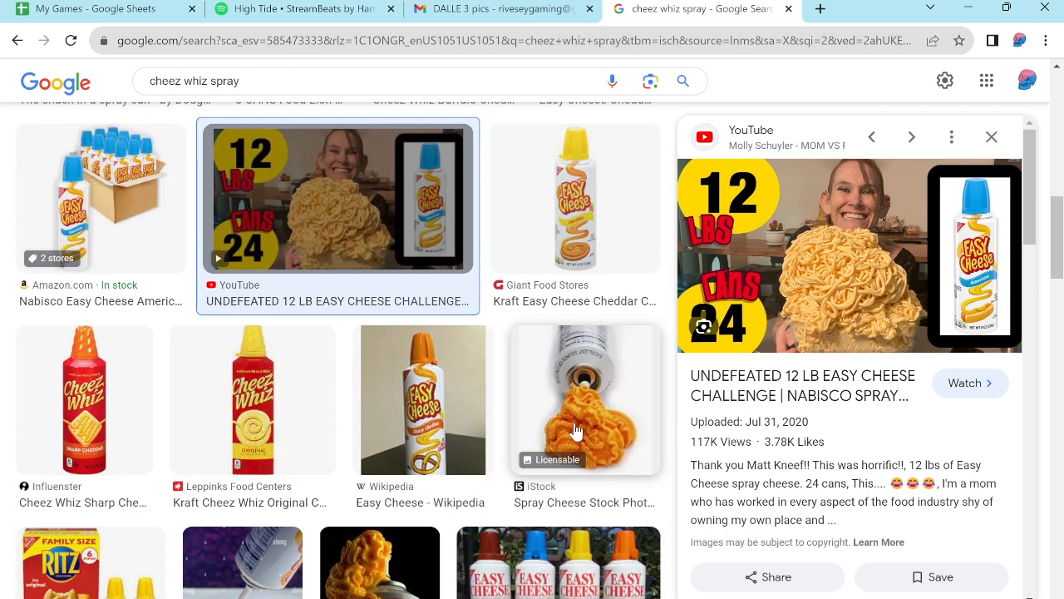
{"action": "left_click", "coordinate": [576, 430]}
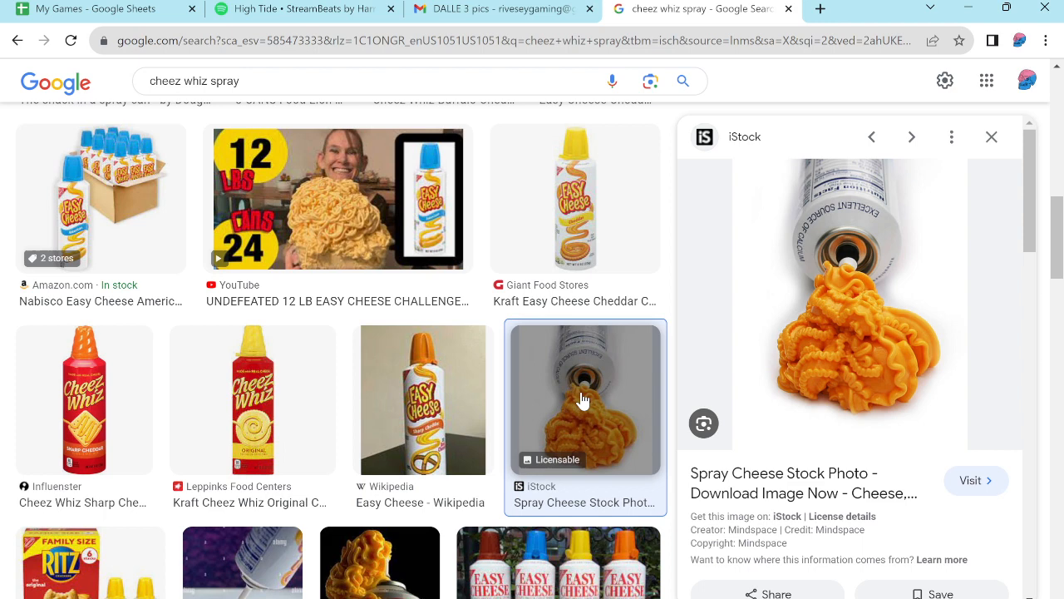
{"action": "scroll", "coordinate": [448, 408], "scroll_direction": "down", "scroll_amount": 2}
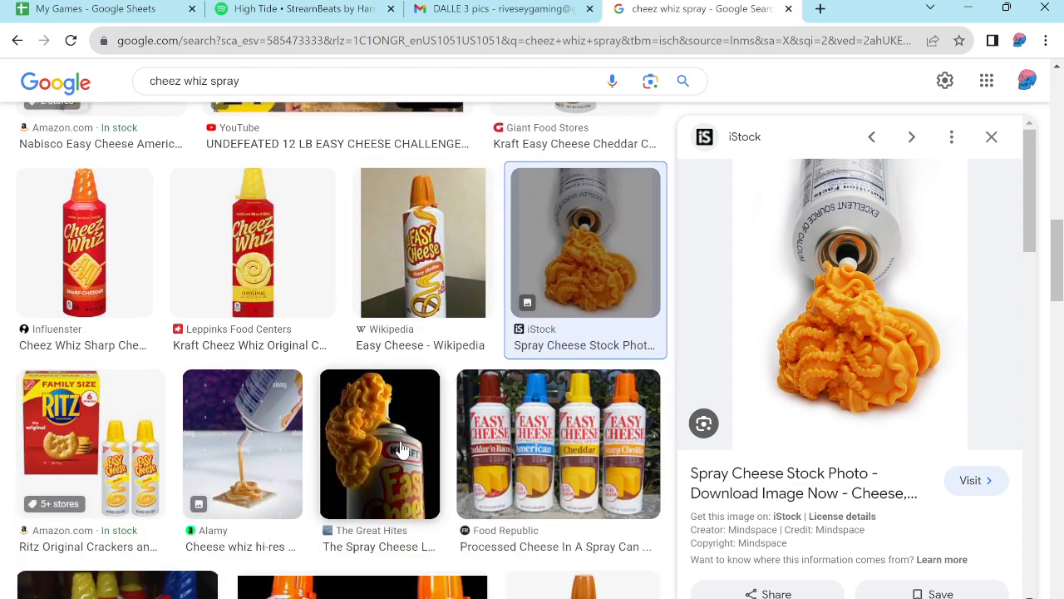
{"action": "left_click", "coordinate": [401, 448]}
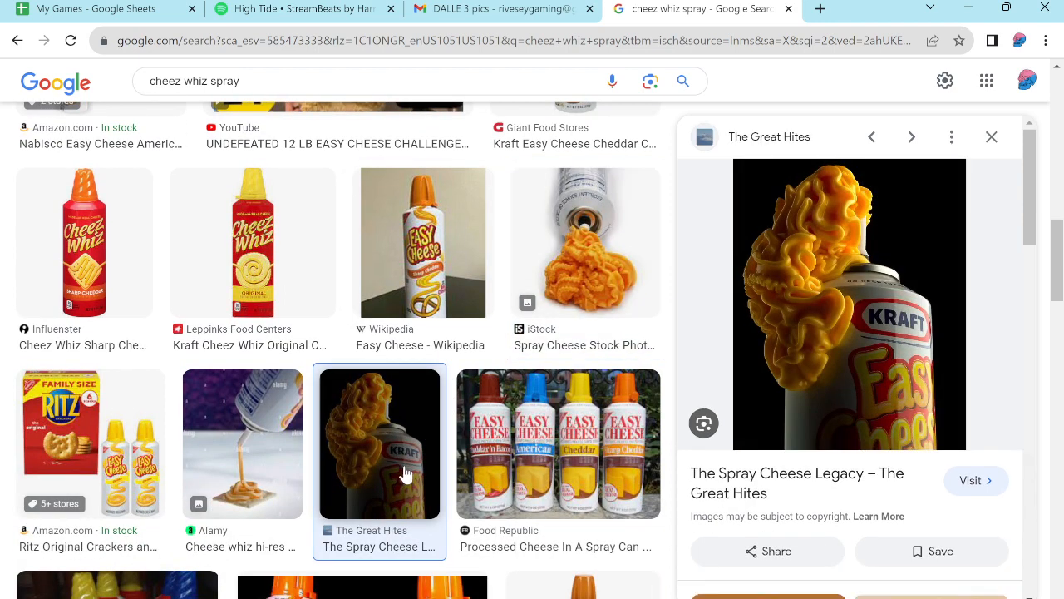
{"action": "left_click", "coordinate": [281, 461]}
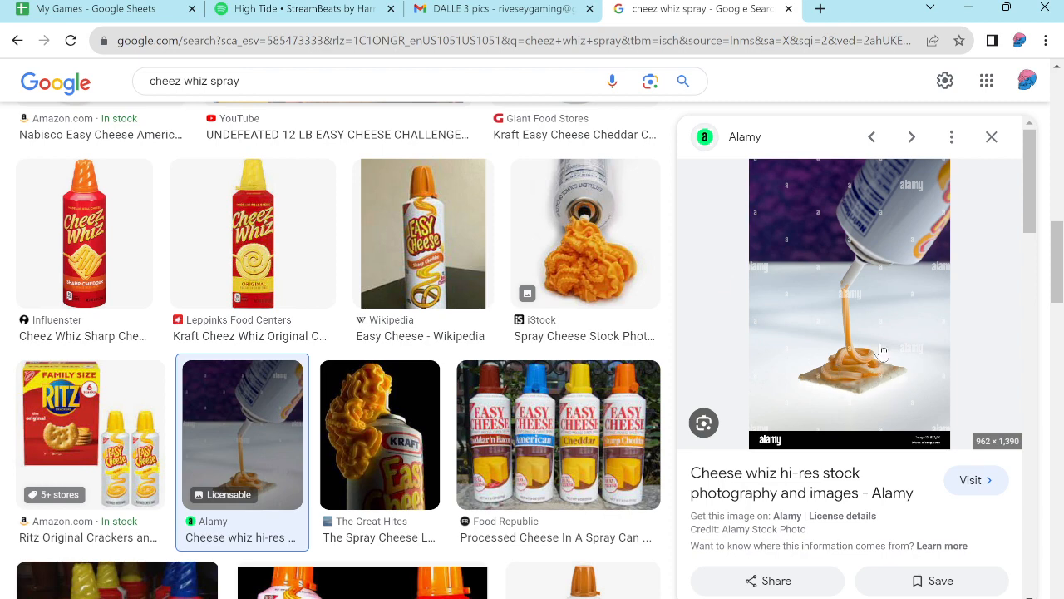
{"action": "scroll", "coordinate": [266, 320], "scroll_direction": "down", "scroll_amount": 3}
{"action": "scroll", "coordinate": [295, 322], "scroll_direction": "down", "scroll_amount": 2}
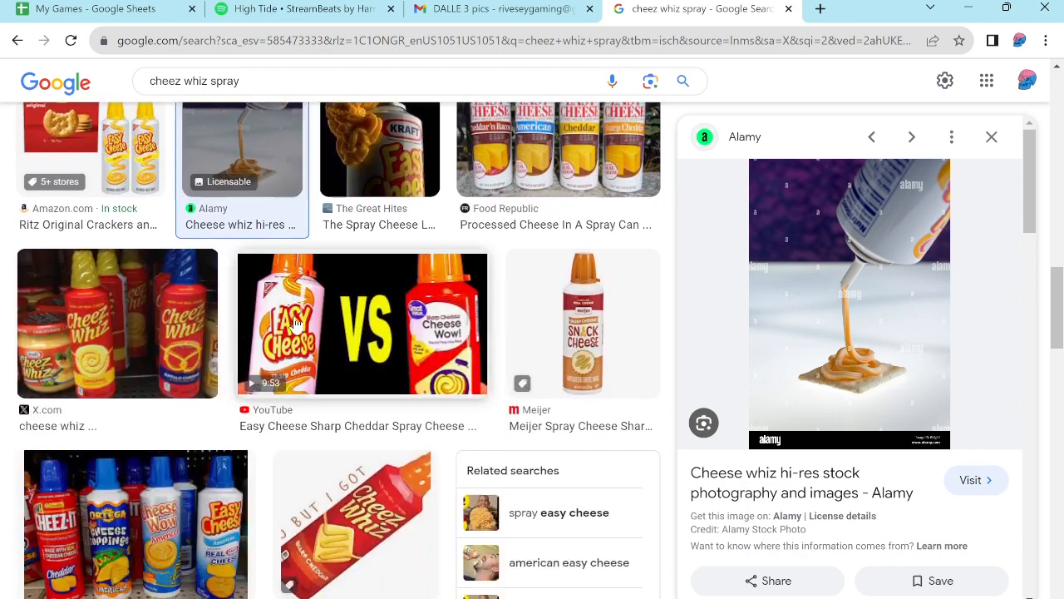
{"action": "scroll", "coordinate": [295, 323], "scroll_direction": "up", "scroll_amount": 3}
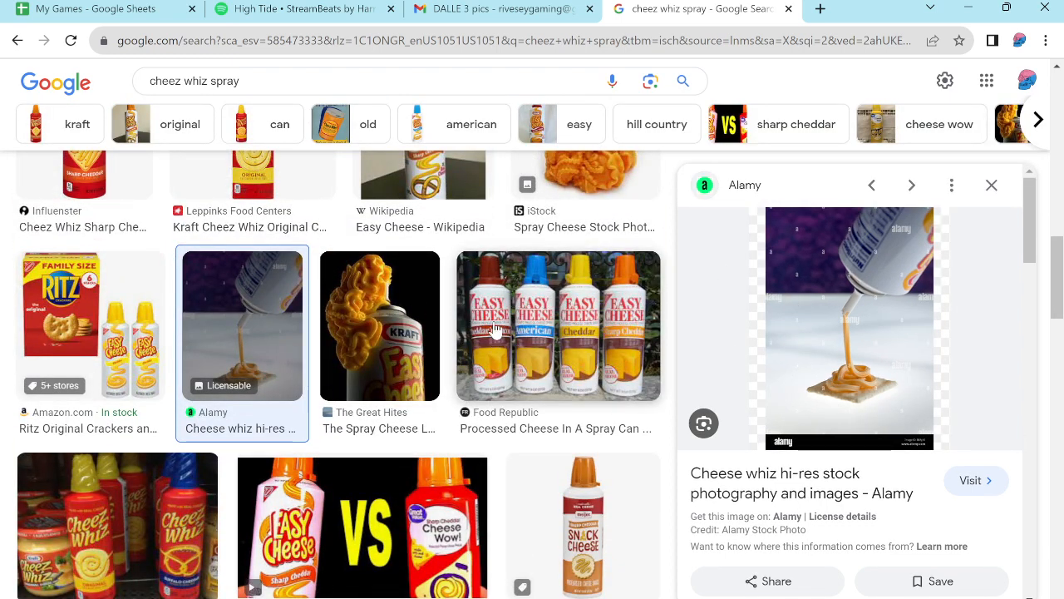
{"action": "left_click", "coordinate": [401, 341]}
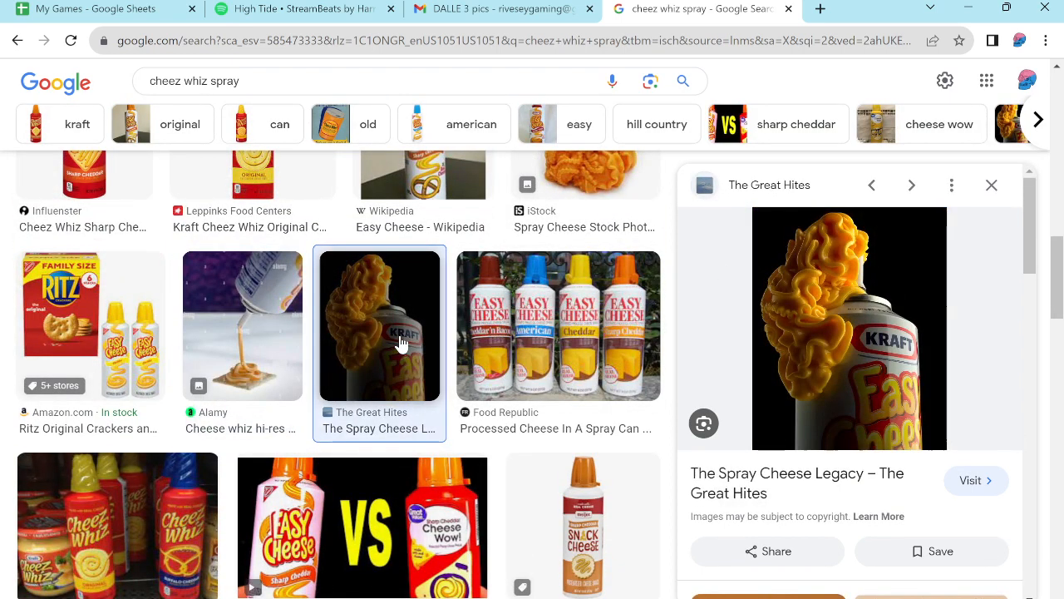
{"action": "left_click", "coordinate": [249, 336]}
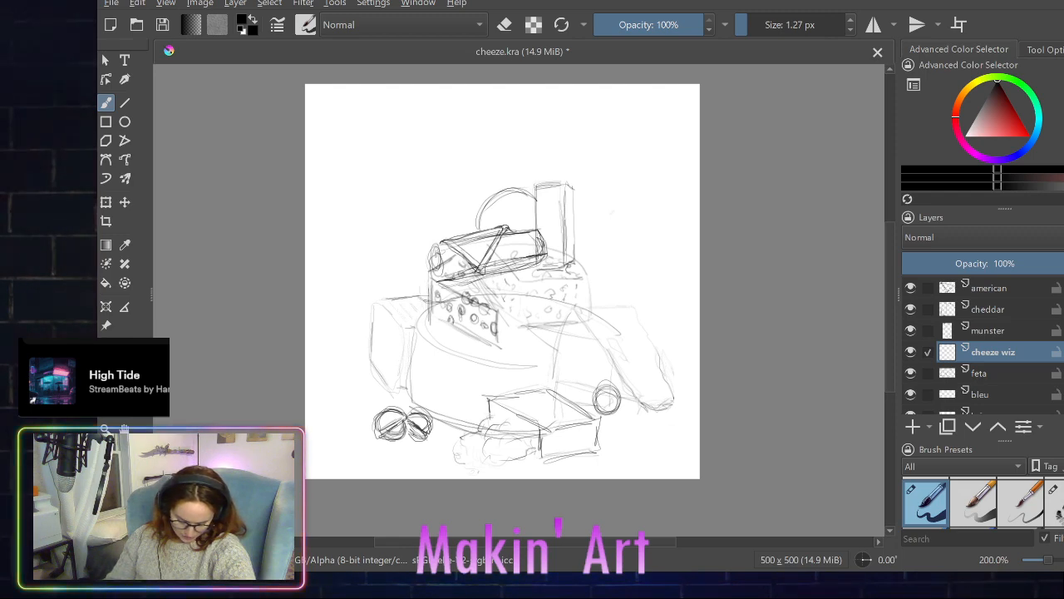
- On the cheeze wiz layer, sketch a tall spray can with a domed cap and nozzle behind the goat log's left end
{"action": "mouse_move", "coordinate": [417, 198]}
{"action": "left_mouse_down"}
{"action": "mouse_move", "coordinate": [419, 295]}
{"action": "mouse_move", "coordinate": [416, 197]}
{"action": "mouse_move", "coordinate": [462, 213]}
{"action": "mouse_move", "coordinate": [464, 293]}
{"action": "left_mouse_up"}
{"action": "mouse_move", "coordinate": [464, 254]}
{"action": "left_mouse_down"}
{"action": "mouse_move", "coordinate": [458, 187]}
{"action": "mouse_move", "coordinate": [422, 287]}
{"action": "left_mouse_up"}
{"action": "mouse_move", "coordinate": [418, 189]}
{"action": "left_mouse_down"}
{"action": "mouse_move", "coordinate": [458, 192]}
{"action": "mouse_move", "coordinate": [419, 224]}
{"action": "left_mouse_up"}
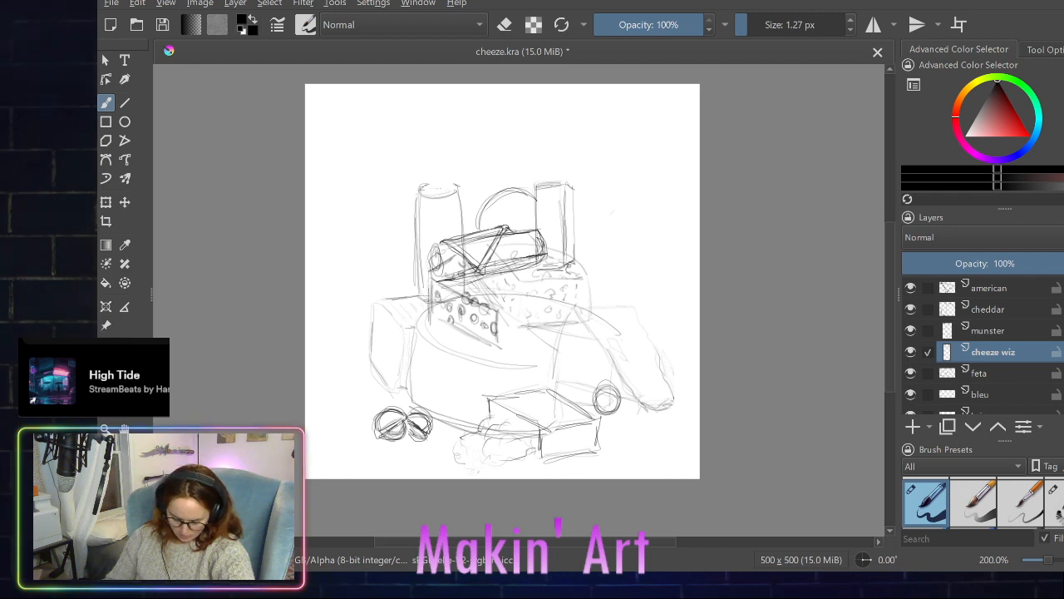
{"action": "left_click_drag", "start_coordinate": [433, 187], "coordinate": [449, 183]}
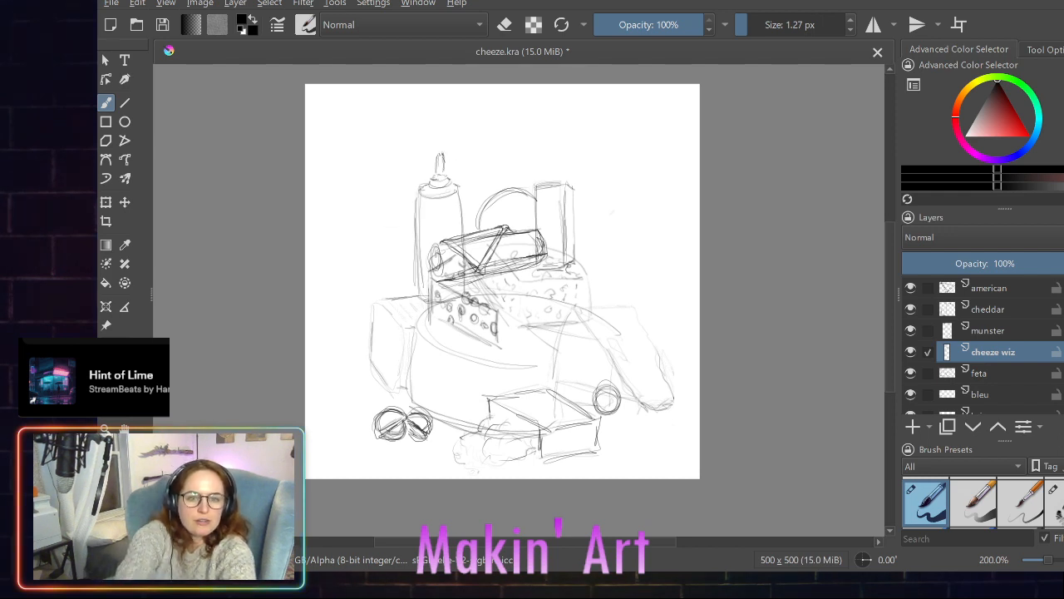
- Undo the spray can's nozzle tip strokes and redraw the tip slightly shorter and narrower
{"action": "key", "text": "ctrl"}
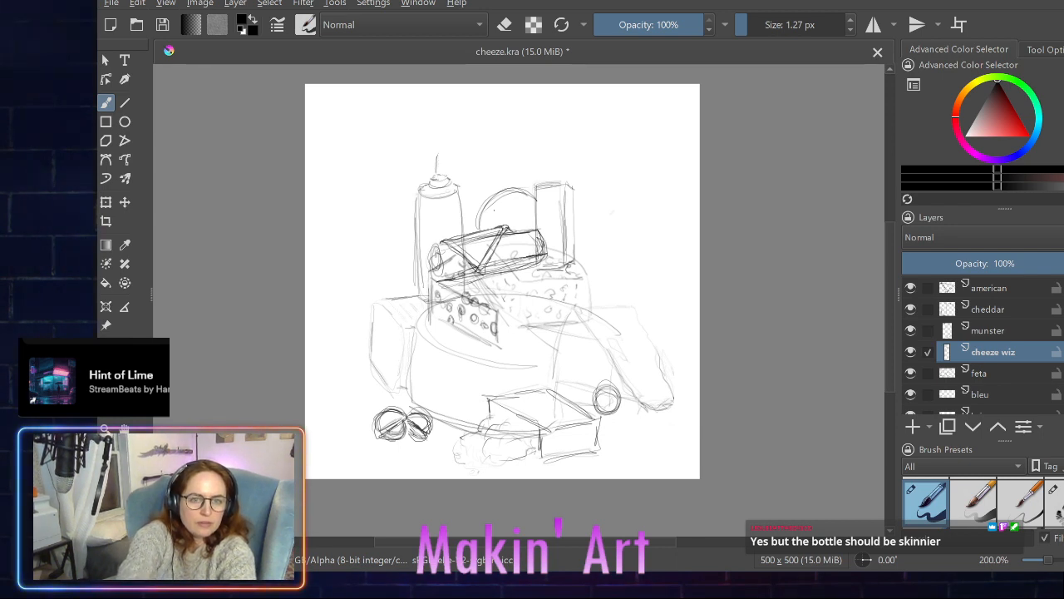
{"action": "key", "text": "ctrl+z"}
{"action": "key", "text": "ctrl+z"}
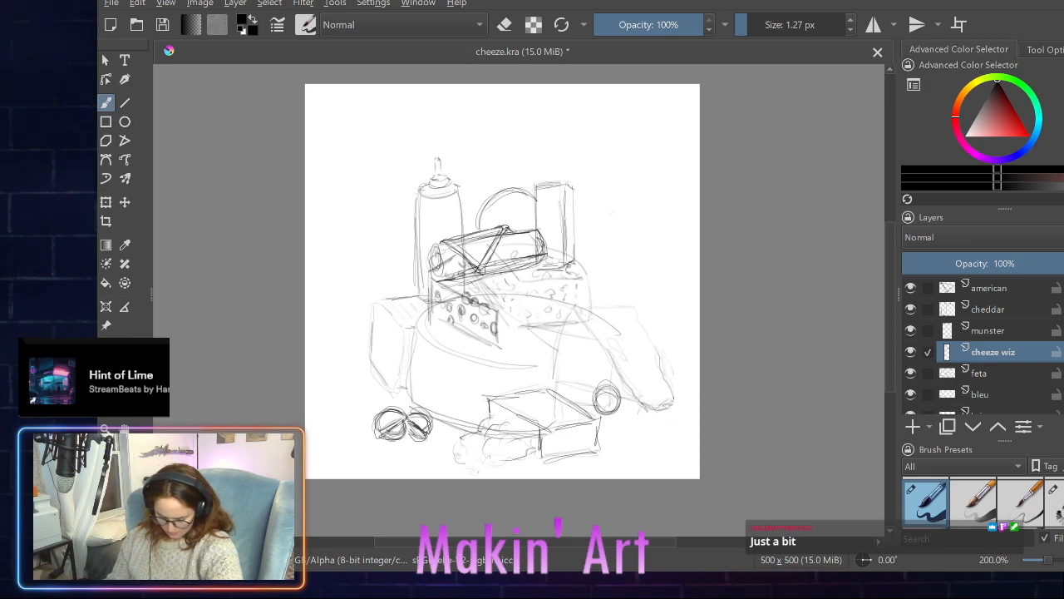
{"action": "left_click", "coordinate": [498, 211]}
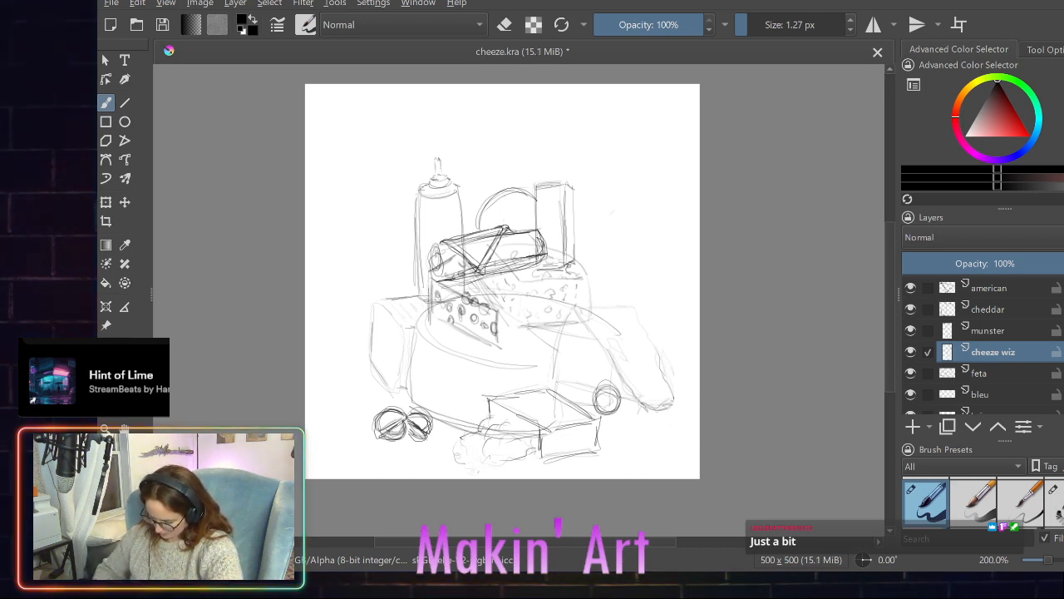
- Make cheddar the only active layer and sketch short lines inside the rounded arc behind the goat log
{"action": "left_click", "coordinate": [927, 310]}
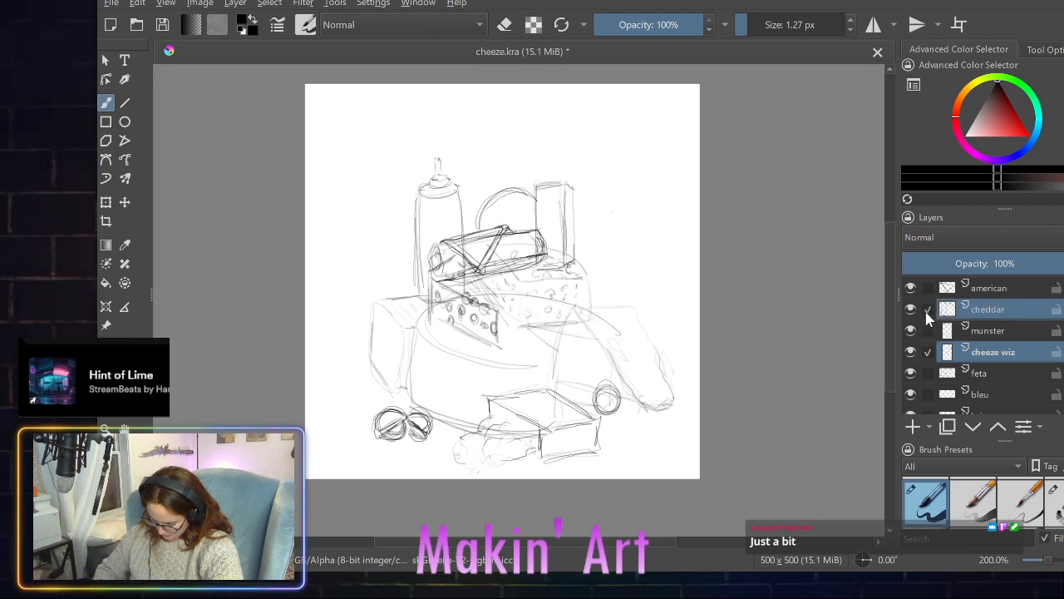
{"action": "left_click", "coordinate": [927, 351]}
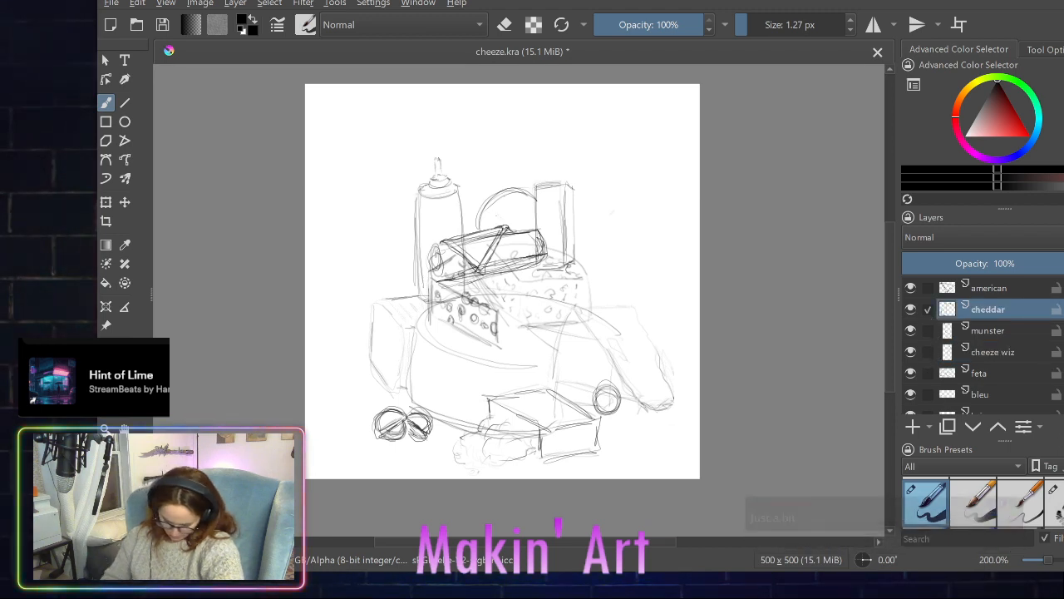
{"action": "left_click_drag", "start_coordinate": [509, 206], "coordinate": [517, 216]}
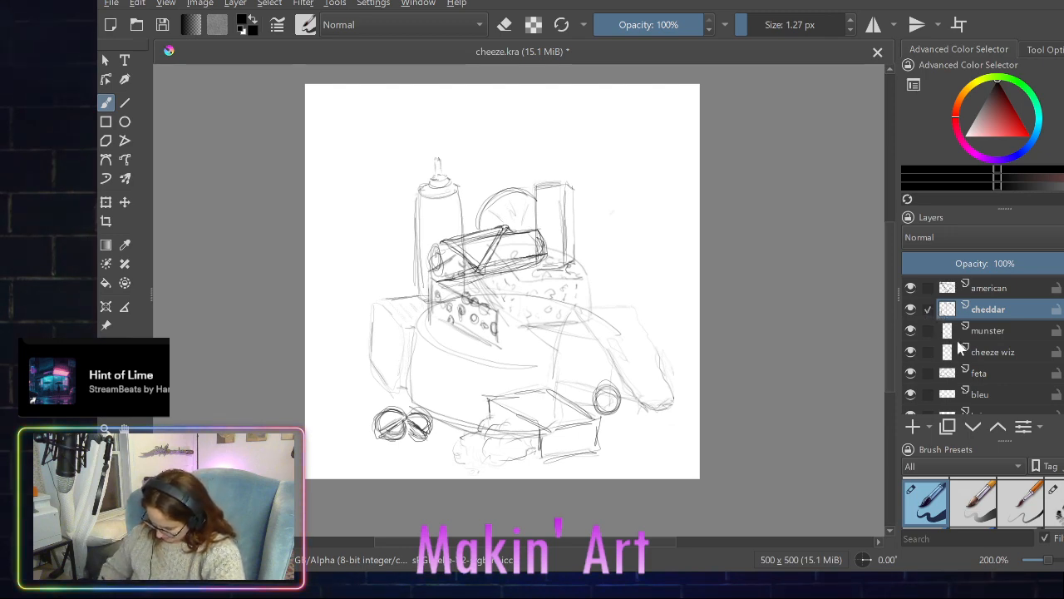
- Make cheeze wiz the only active layer and switch to the first eraser brush preset
{"action": "left_click_drag", "start_coordinate": [931, 318], "coordinate": [980, 334]}
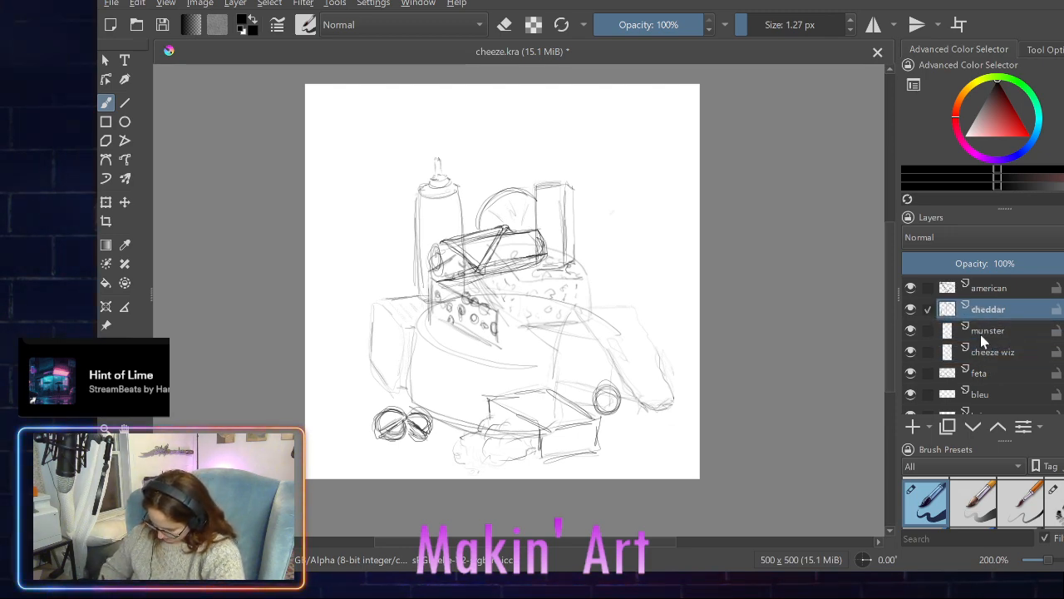
{"action": "left_click", "coordinate": [927, 351]}
{"action": "left_click", "coordinate": [927, 311]}
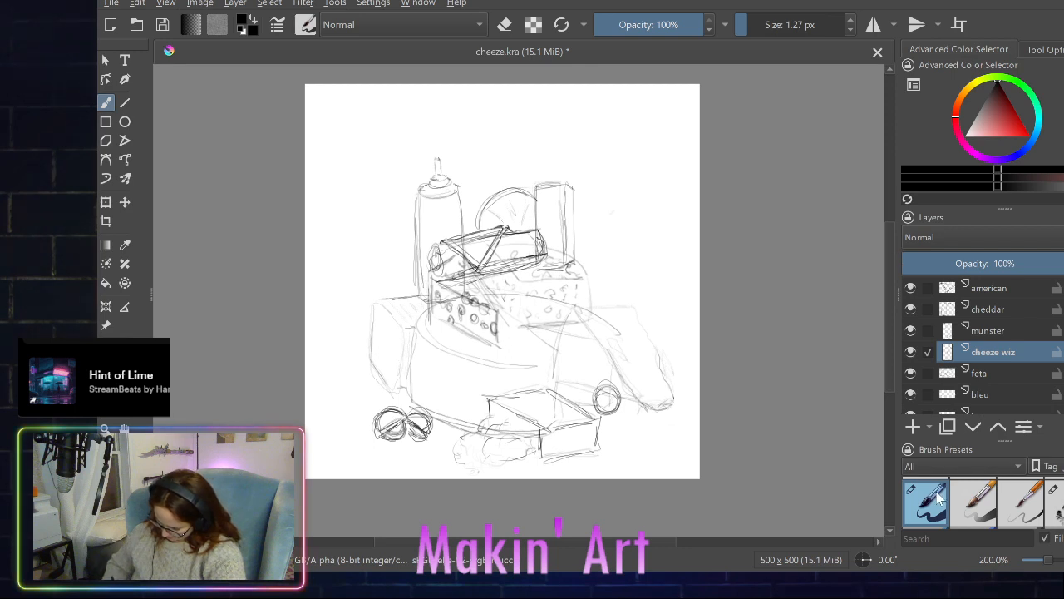
{"action": "scroll", "coordinate": [936, 517], "scroll_direction": "down", "scroll_amount": 3}
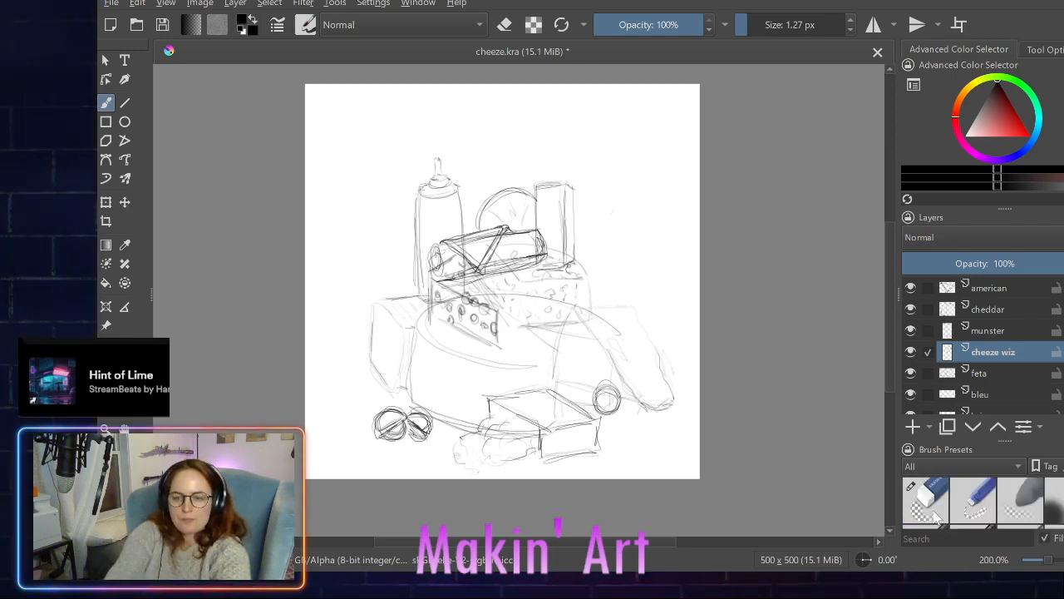
{"action": "left_click", "coordinate": [937, 499]}
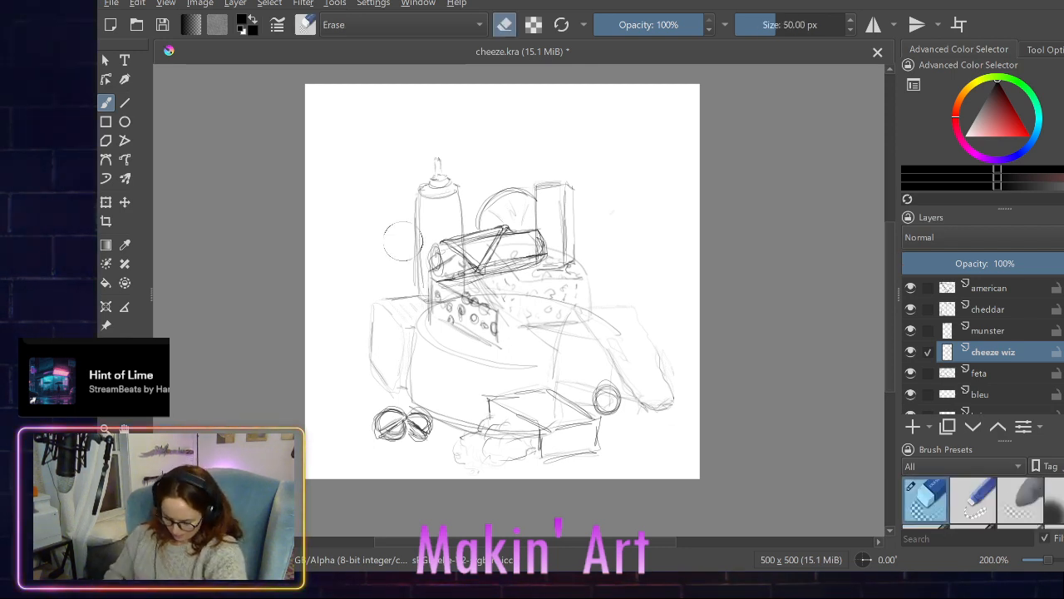
- Try erasing the spray can's left edge at 50 px, undo it, and retry with the eraser size at 2.56 px
{"action": "mouse_move", "coordinate": [398, 237]}
{"action": "left_mouse_down"}
{"action": "mouse_move", "coordinate": [407, 251]}
{"action": "mouse_move", "coordinate": [411, 230]}
{"action": "left_mouse_up"}
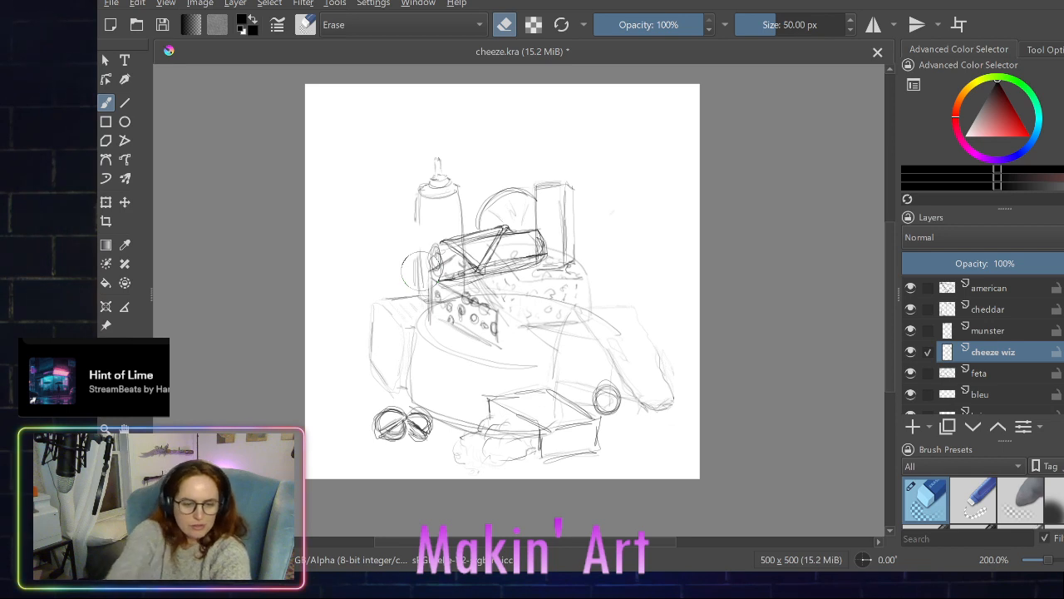
{"action": "key", "text": "ctrl+z"}
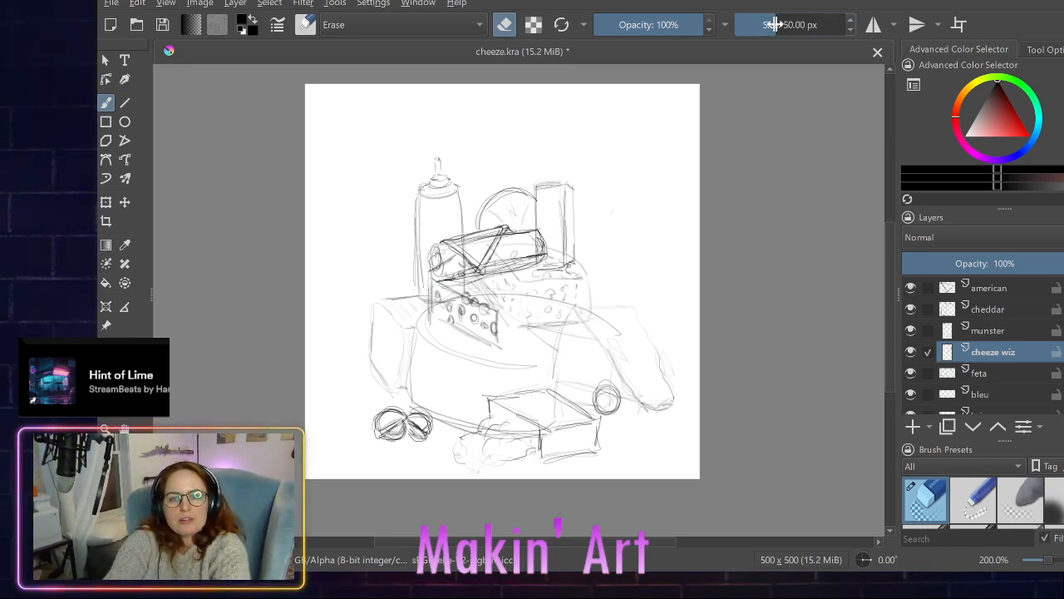
{"action": "left_click_drag", "start_coordinate": [773, 24], "coordinate": [749, 24]}
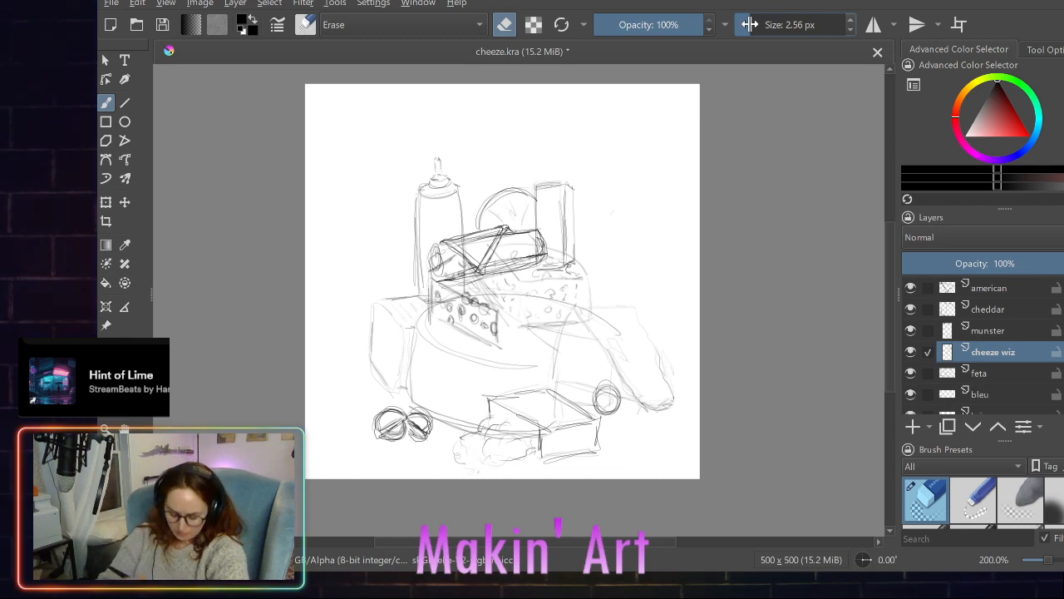
{"action": "mouse_move", "coordinate": [417, 260]}
{"action": "left_mouse_down"}
{"action": "mouse_move", "coordinate": [415, 242]}
{"action": "mouse_move", "coordinate": [411, 262]}
{"action": "left_mouse_up"}
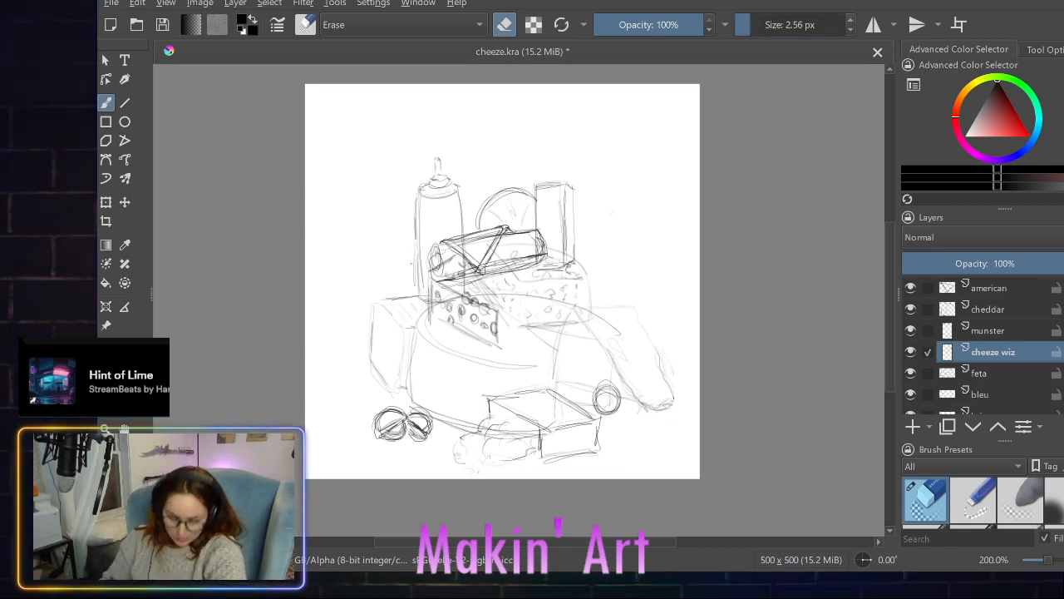
- Set the eraser size to 5 px and erase the spray can's left edge from the shoulder down to the base
{"action": "left_click", "coordinate": [751, 28]}
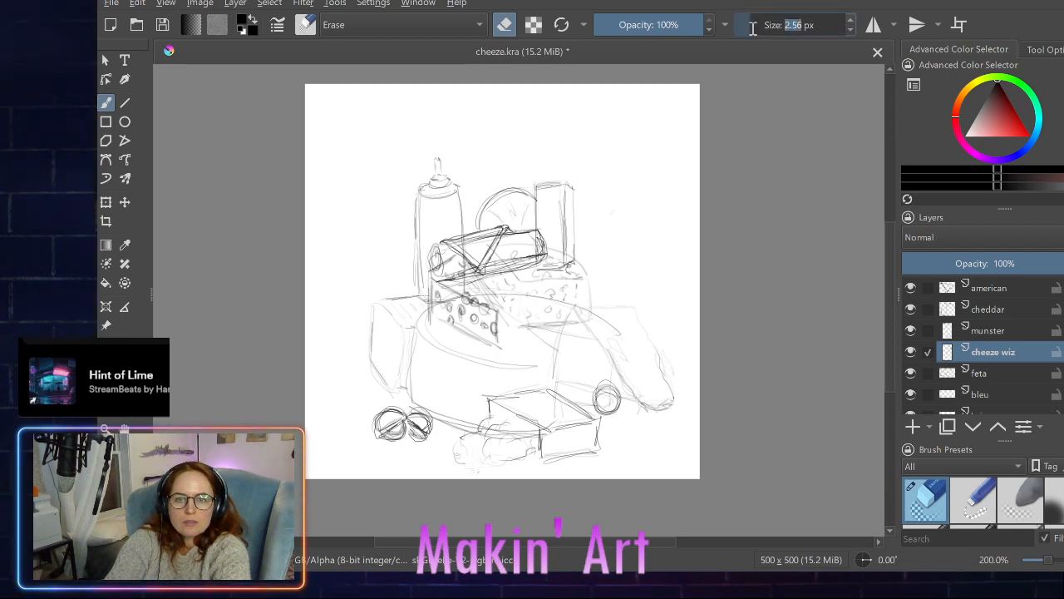
{"action": "left_click", "coordinate": [755, 29]}
{"action": "key", "text": "BackSpace"}
{"action": "key", "text": "BackSpace"}
{"action": "key", "text": "BackSpace"}
{"action": "key", "text": "BackSpace"}
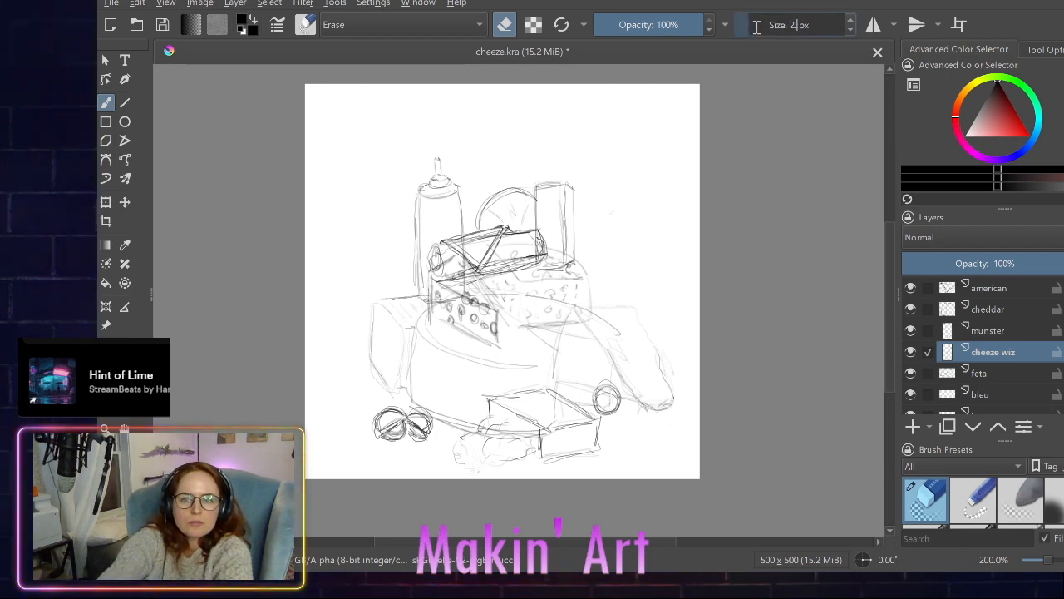
{"action": "type", "text": "5"}
{"action": "key", "text": "Return"}
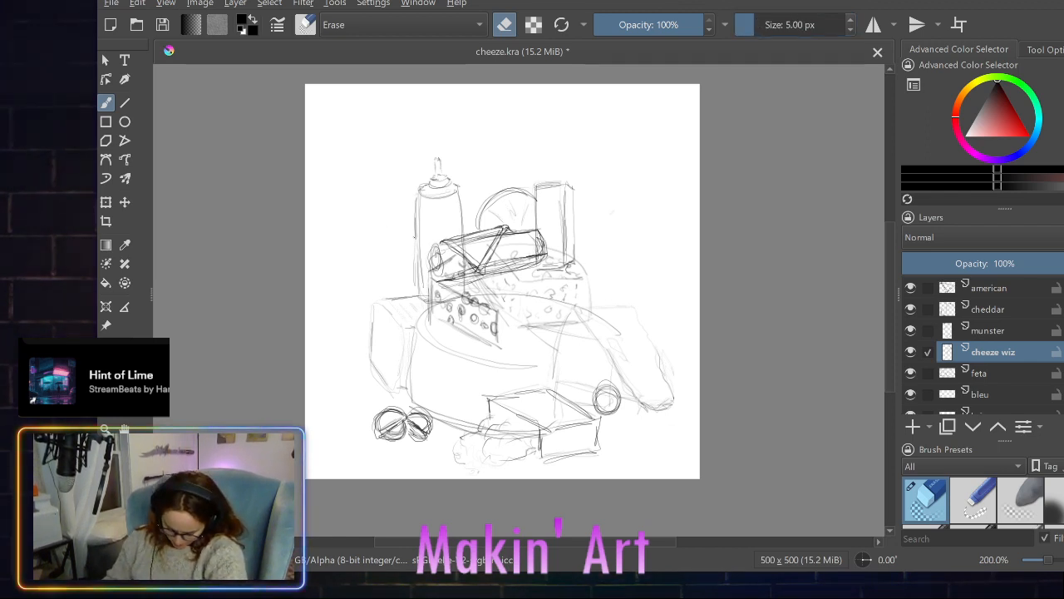
{"action": "left_click_drag", "start_coordinate": [415, 225], "coordinate": [416, 197]}
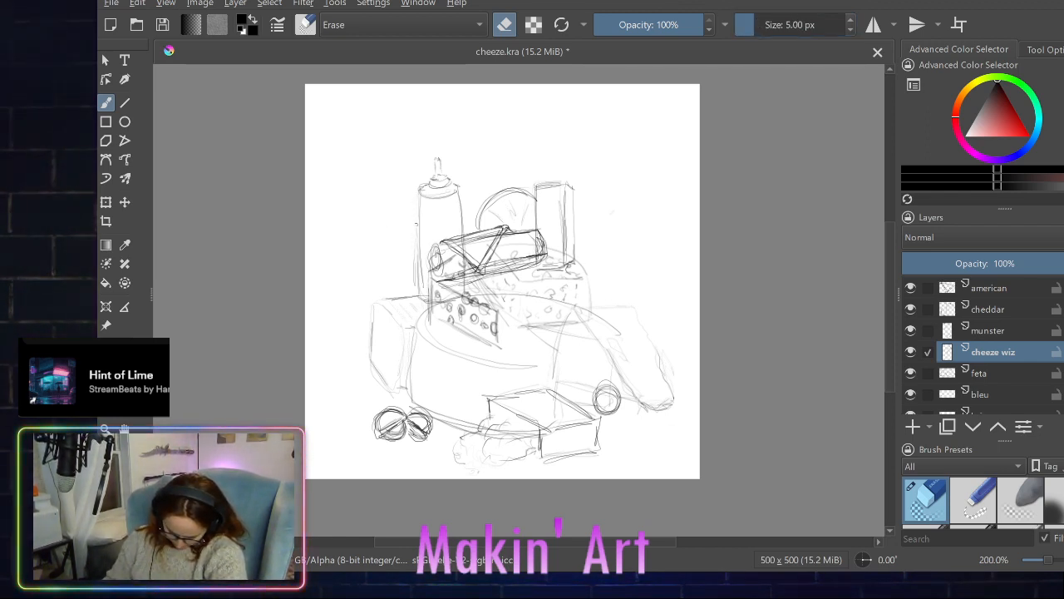
{"action": "mouse_move", "coordinate": [416, 272]}
{"action": "left_mouse_down"}
{"action": "mouse_move", "coordinate": [418, 286]}
{"action": "mouse_move", "coordinate": [413, 257]}
{"action": "left_mouse_up"}
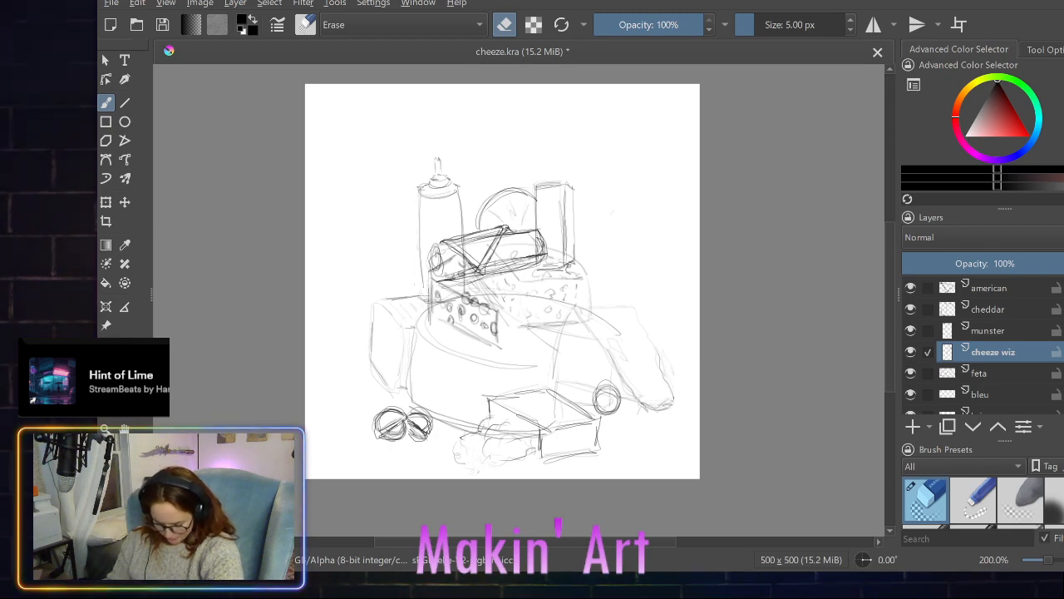
{"action": "left_click_drag", "start_coordinate": [420, 199], "coordinate": [422, 291]}
{"action": "left_click_drag", "start_coordinate": [419, 198], "coordinate": [424, 182]}
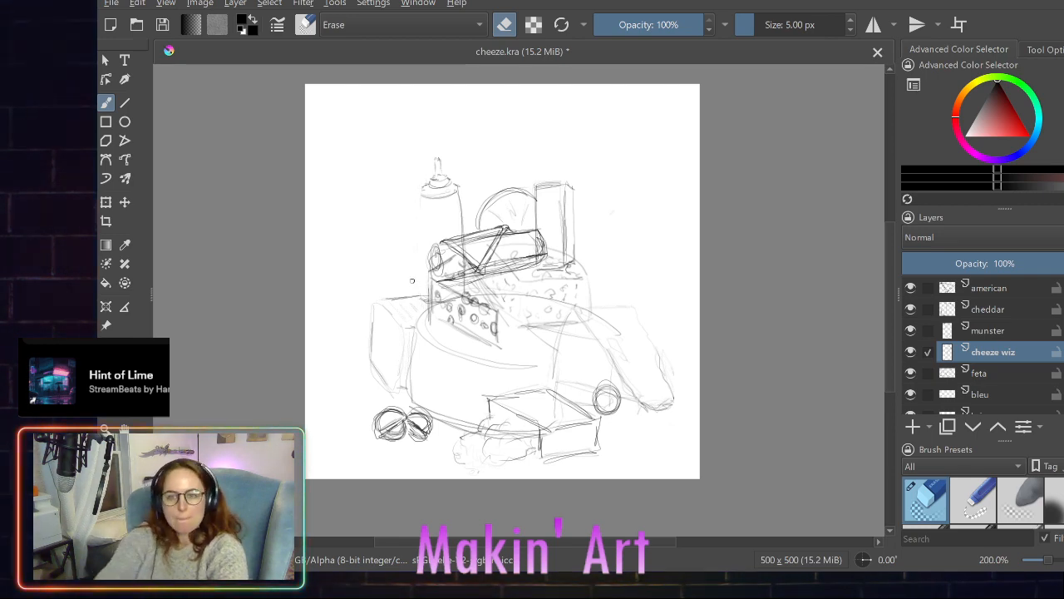
- Switch back to the 1.27 px drawing brush and redraw the spray can's left side, base, right side, shoulder and nozzle tip
{"action": "scroll", "coordinate": [935, 505], "scroll_direction": "down", "scroll_amount": 4}
{"action": "left_click", "coordinate": [926, 503]}
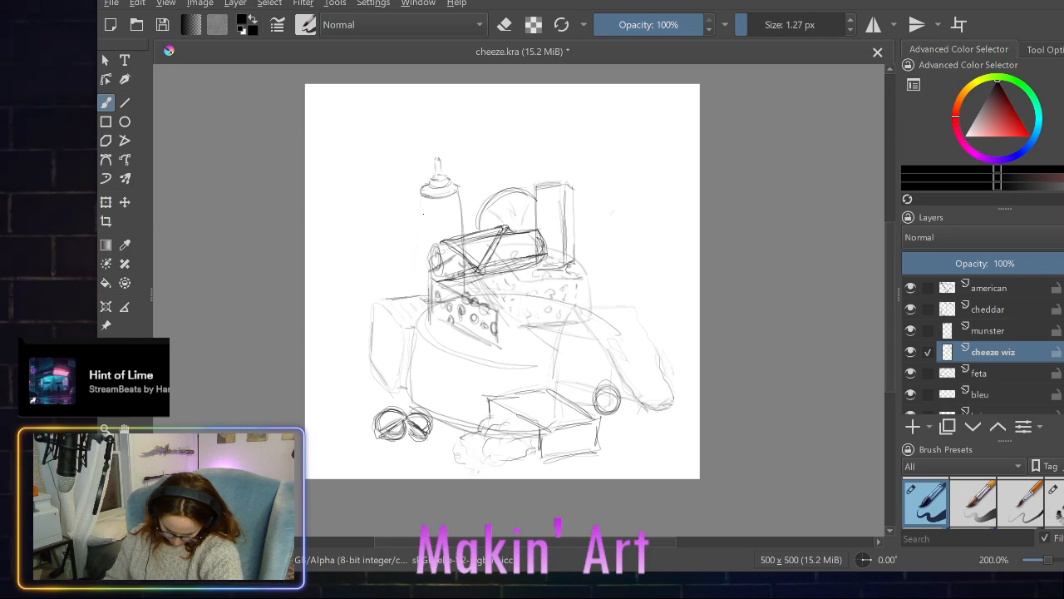
{"action": "left_click_drag", "start_coordinate": [421, 190], "coordinate": [424, 271]}
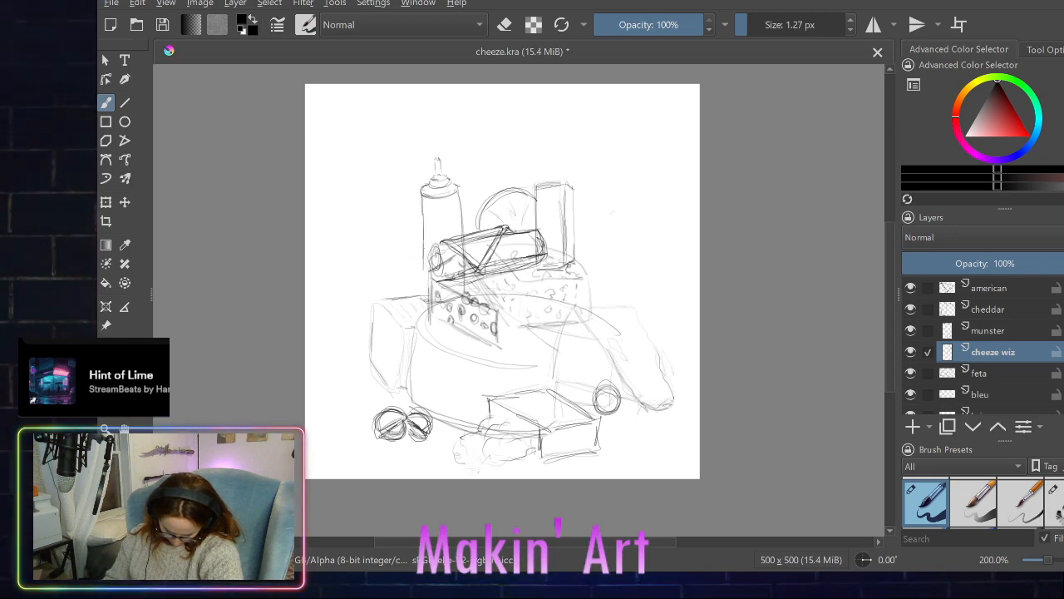
{"action": "mouse_move", "coordinate": [423, 192]}
{"action": "left_mouse_down"}
{"action": "mouse_move", "coordinate": [424, 292]}
{"action": "mouse_move", "coordinate": [461, 294]}
{"action": "mouse_move", "coordinate": [453, 291]}
{"action": "left_mouse_up"}
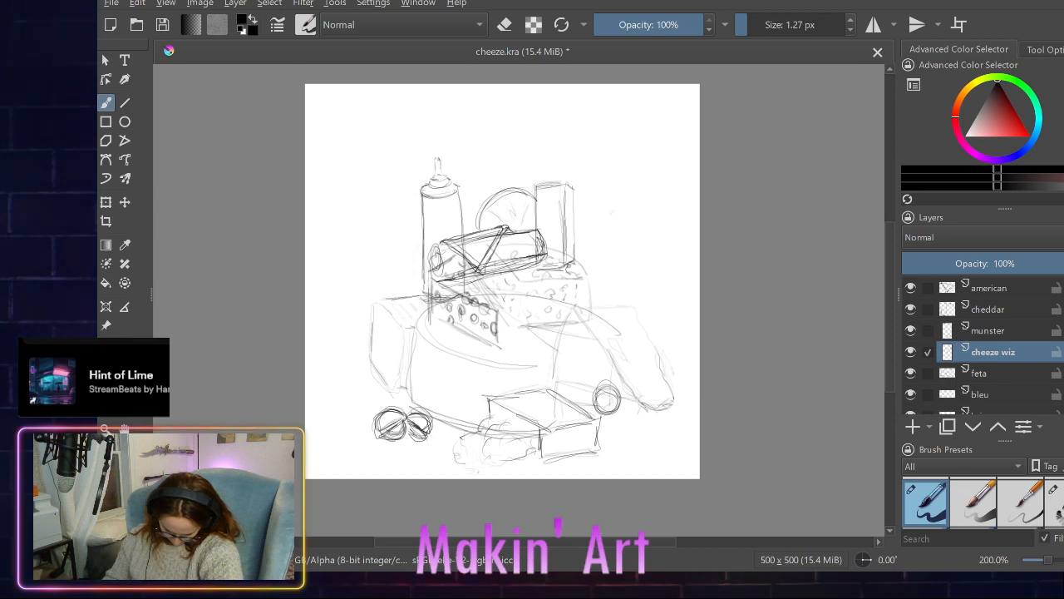
{"action": "mouse_move", "coordinate": [461, 192]}
{"action": "left_mouse_down"}
{"action": "mouse_move", "coordinate": [465, 285]}
{"action": "mouse_move", "coordinate": [462, 234]}
{"action": "left_mouse_up"}
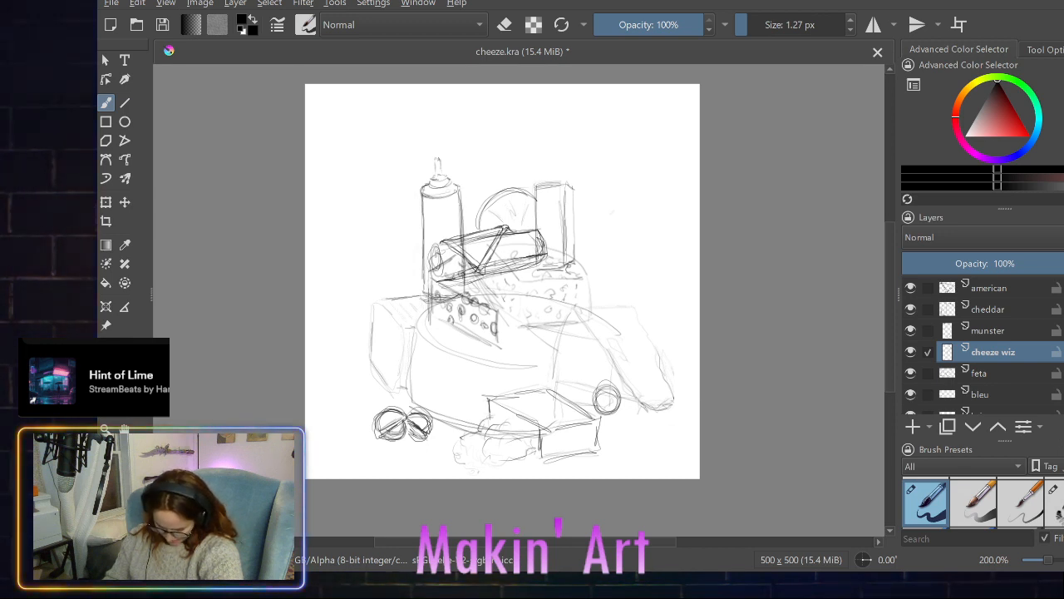
{"action": "left_click_drag", "start_coordinate": [451, 182], "coordinate": [460, 194]}
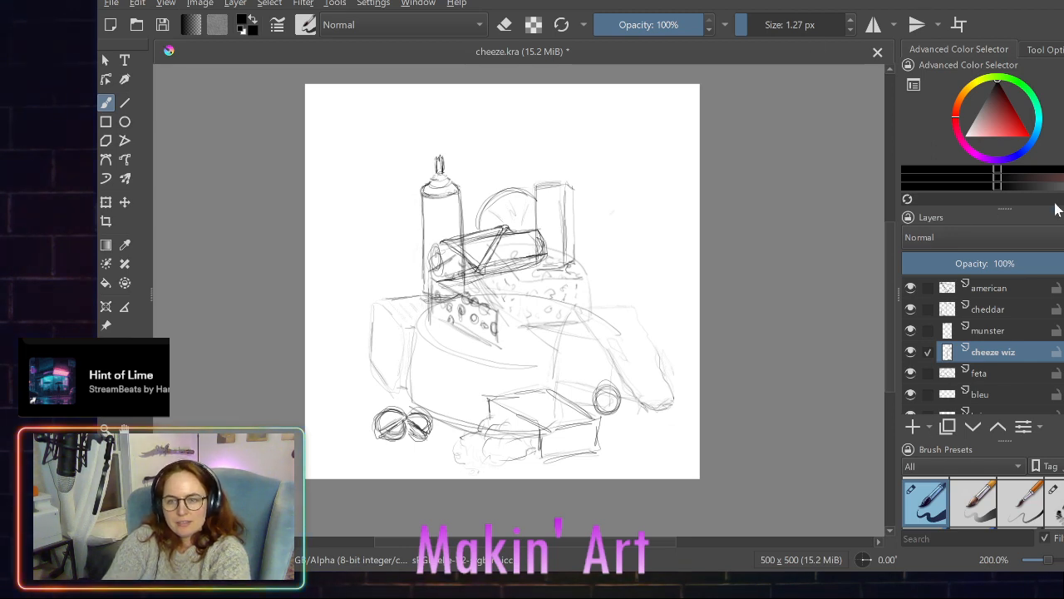
- Make cheddar the only active layer and erase the upright rectangular block behind the goat log with the 5 px eraser
{"action": "left_click", "coordinate": [931, 314]}
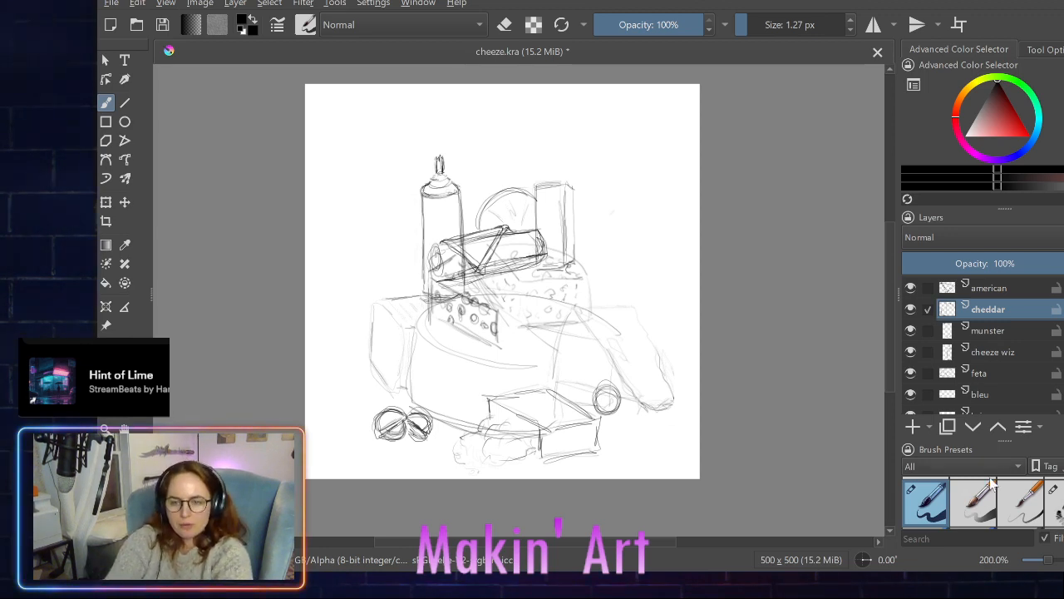
{"action": "scroll", "coordinate": [970, 511], "scroll_direction": "down", "scroll_amount": 2}
{"action": "left_click", "coordinate": [935, 503]}
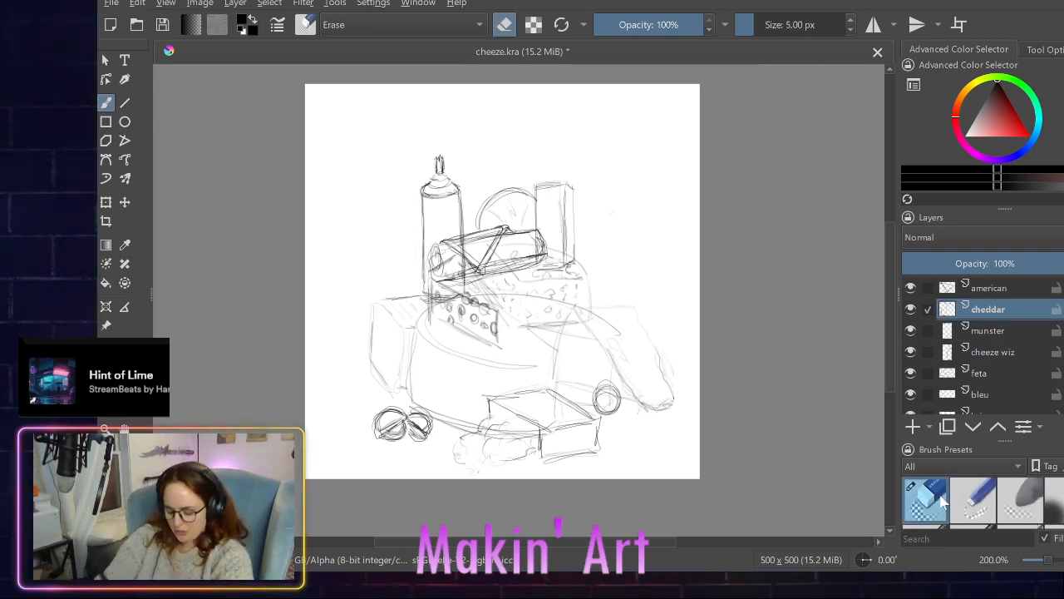
{"action": "mouse_move", "coordinate": [537, 182]}
{"action": "left_mouse_down"}
{"action": "mouse_move", "coordinate": [538, 248]}
{"action": "mouse_move", "coordinate": [558, 265]}
{"action": "mouse_move", "coordinate": [543, 269]}
{"action": "left_mouse_up"}
{"action": "mouse_move", "coordinate": [565, 246]}
{"action": "left_mouse_down"}
{"action": "mouse_move", "coordinate": [564, 210]}
{"action": "mouse_move", "coordinate": [564, 257]}
{"action": "left_mouse_up"}
{"action": "mouse_move", "coordinate": [563, 257]}
{"action": "left_mouse_down"}
{"action": "mouse_move", "coordinate": [564, 184]}
{"action": "mouse_move", "coordinate": [538, 185]}
{"action": "mouse_move", "coordinate": [556, 186]}
{"action": "mouse_move", "coordinate": [574, 213]}
{"action": "mouse_move", "coordinate": [572, 265]}
{"action": "mouse_move", "coordinate": [567, 202]}
{"action": "left_mouse_up"}
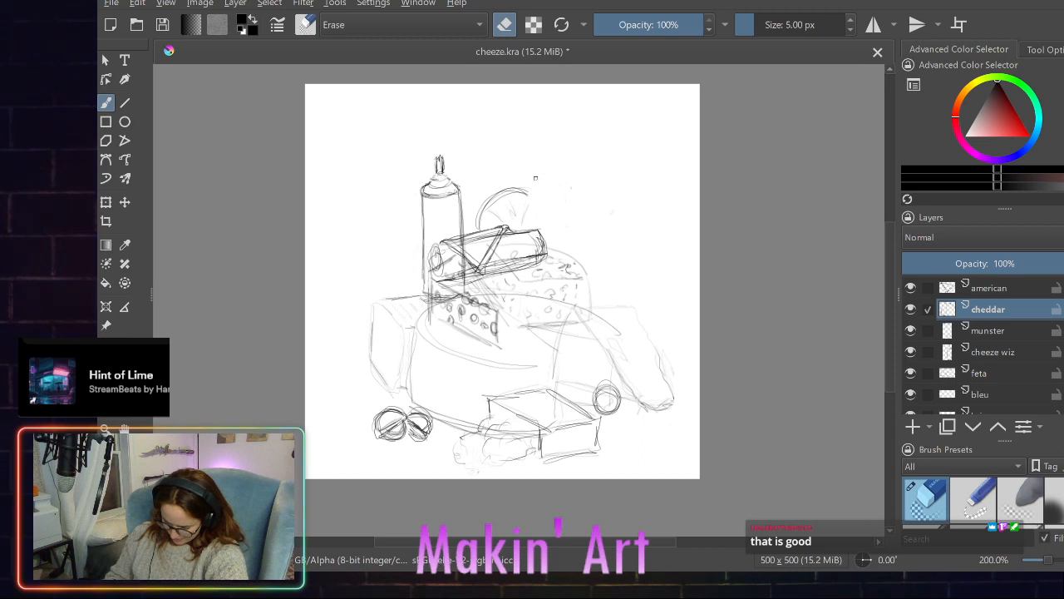
{"action": "left_click_drag", "start_coordinate": [575, 260], "coordinate": [570, 267]}
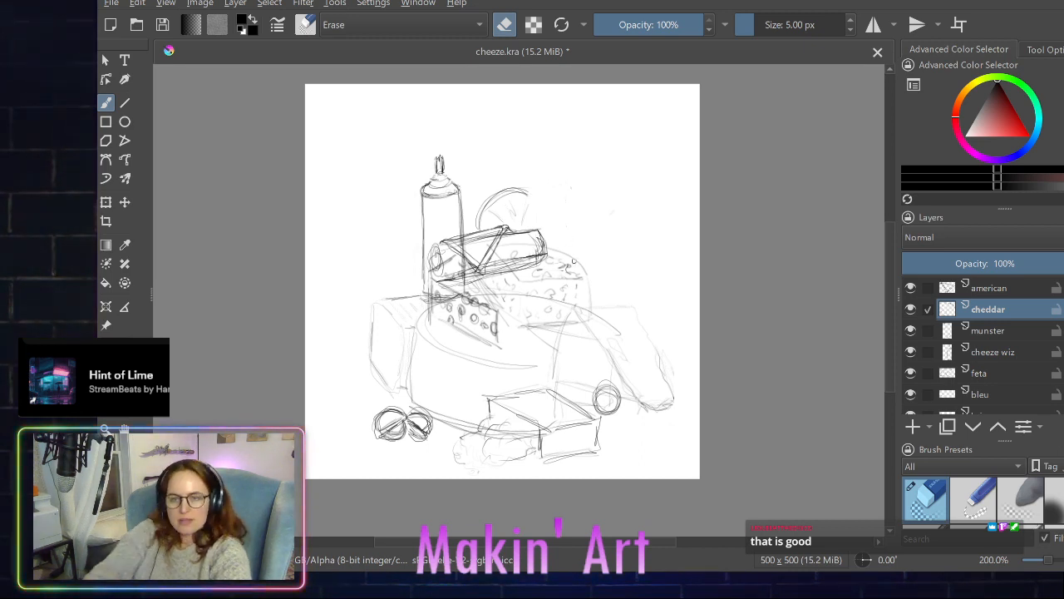
- Rename the cheddar layer as wheel
{"action": "double_click", "coordinate": [991, 309]}
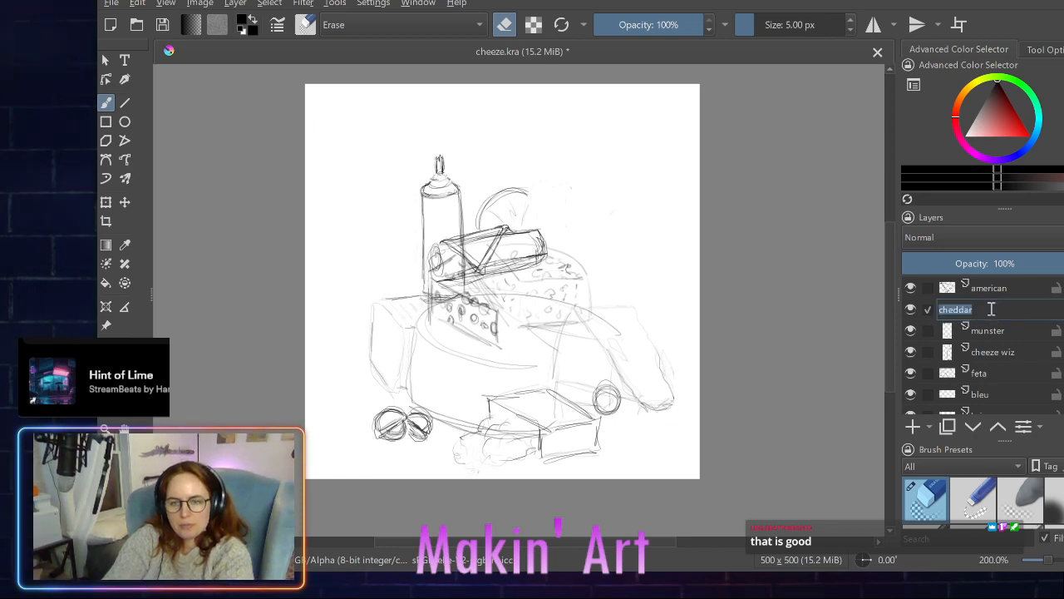
{"action": "type", "text": "wheel"}
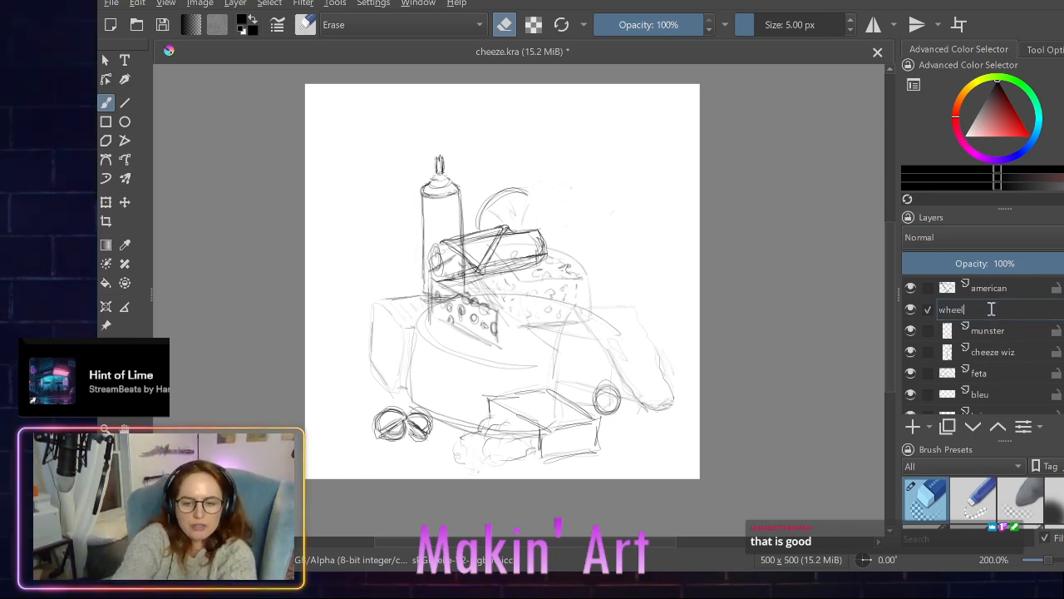
{"action": "key", "text": "Return"}
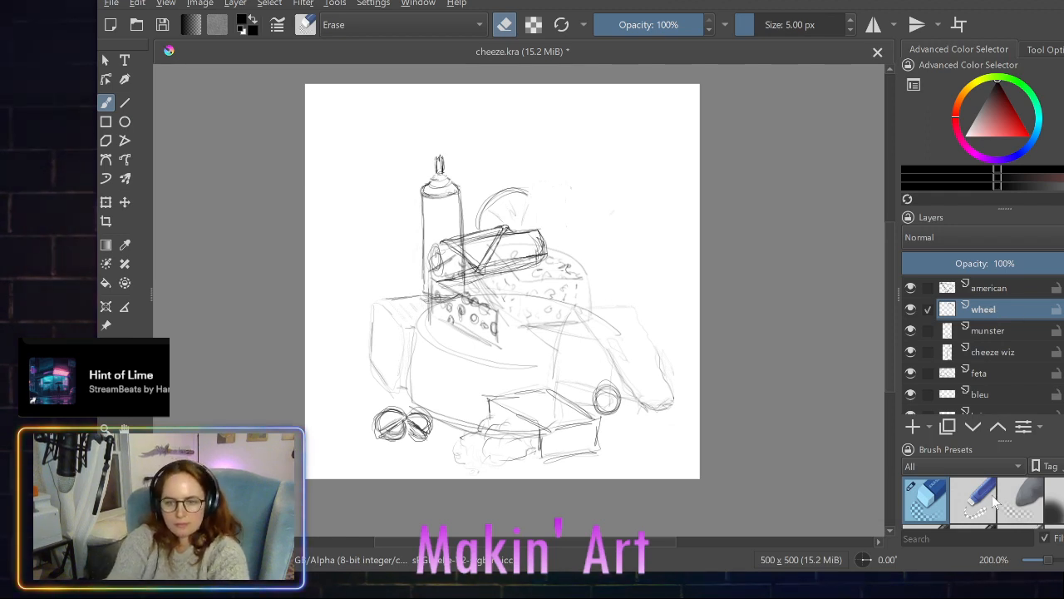
- With the 1.27 px drawing brush, extend the rounded arc behind the goat log into a full cheese wheel outline
{"action": "scroll", "coordinate": [960, 502], "scroll_direction": "down", "scroll_amount": 3}
{"action": "left_click", "coordinate": [937, 499]}
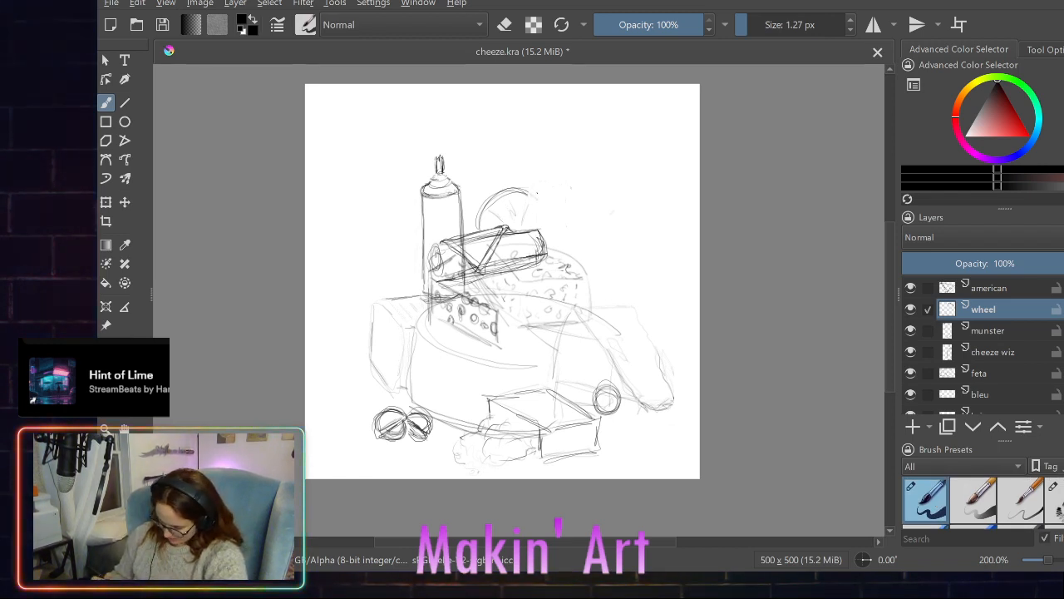
{"action": "mouse_move", "coordinate": [527, 192]}
{"action": "left_mouse_down"}
{"action": "mouse_move", "coordinate": [551, 219]}
{"action": "mouse_move", "coordinate": [550, 251]}
{"action": "left_mouse_up"}
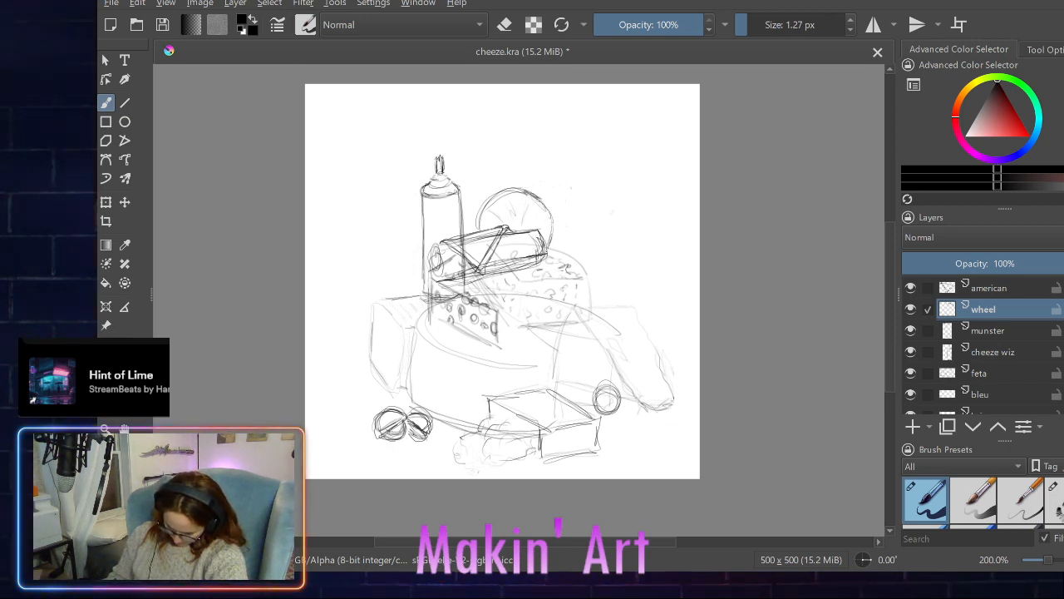
{"action": "mouse_move", "coordinate": [554, 209]}
{"action": "left_mouse_down"}
{"action": "mouse_move", "coordinate": [548, 245]}
{"action": "mouse_move", "coordinate": [552, 236]}
{"action": "left_mouse_up"}
{"action": "mouse_move", "coordinate": [527, 192]}
{"action": "left_mouse_down"}
{"action": "mouse_move", "coordinate": [544, 198]}
{"action": "mouse_move", "coordinate": [550, 237]}
{"action": "left_mouse_up"}
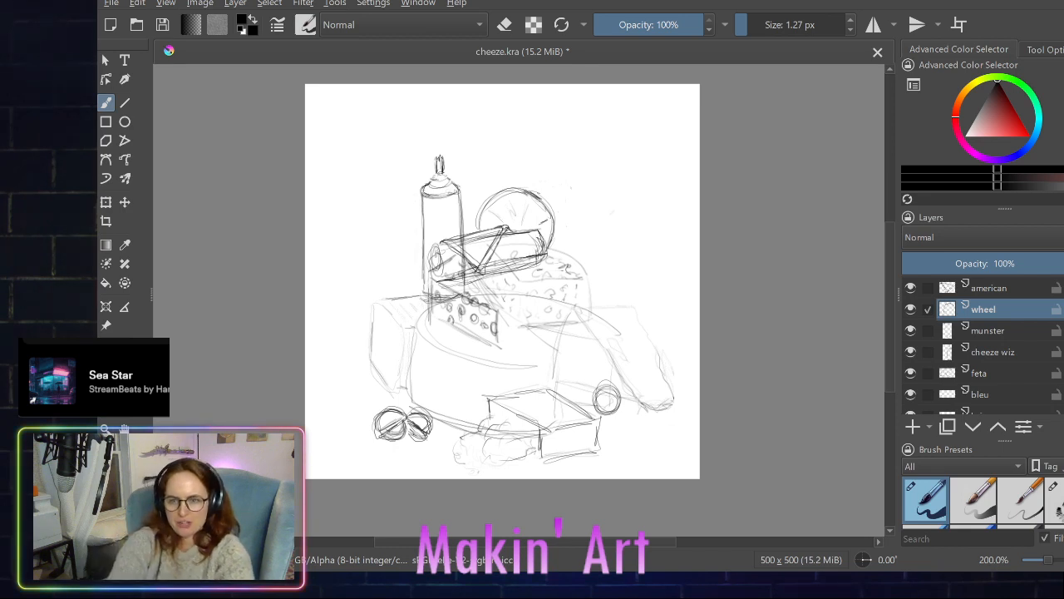
- On the cheeze wiz layer alone, draw a line of sprayed cheese from the nozzle, winding over the cheeses and ending in a small heart
{"action": "left_click", "coordinate": [926, 352]}
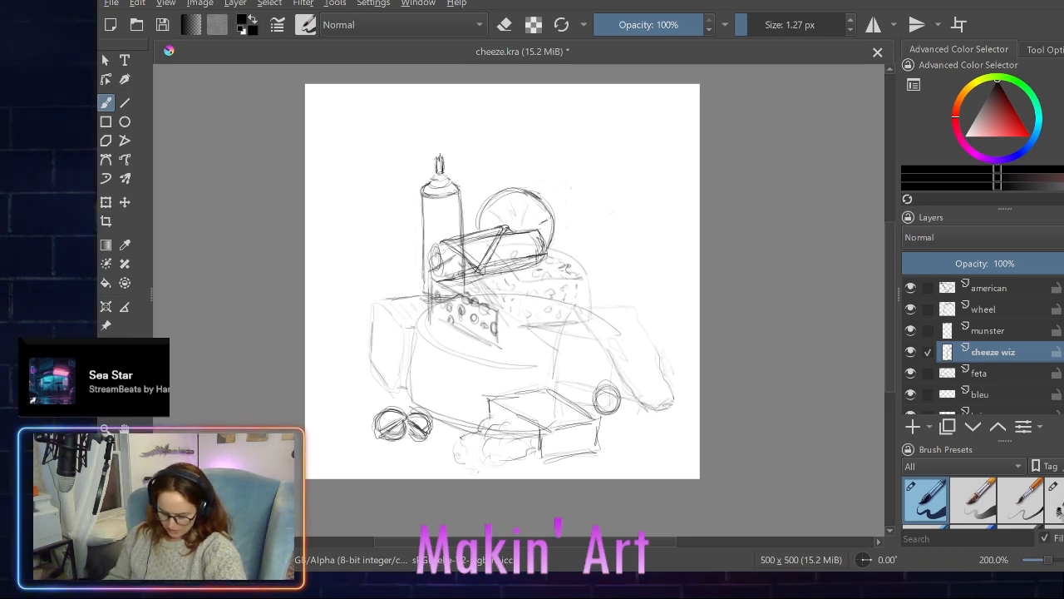
{"action": "left_click_drag", "start_coordinate": [441, 153], "coordinate": [452, 146]}
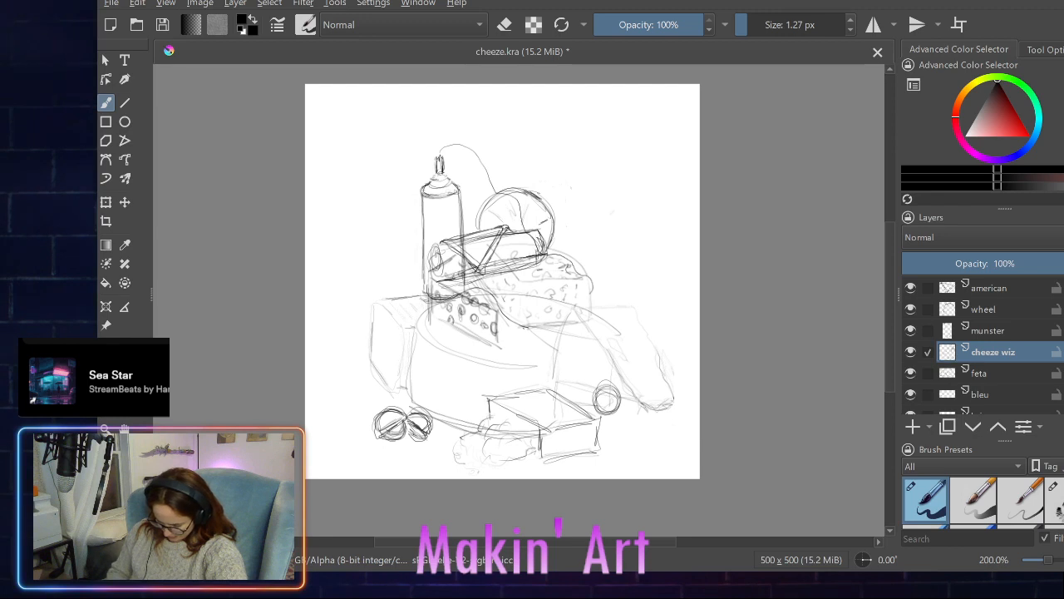
{"action": "left_click_drag", "start_coordinate": [544, 330], "coordinate": [579, 323]}
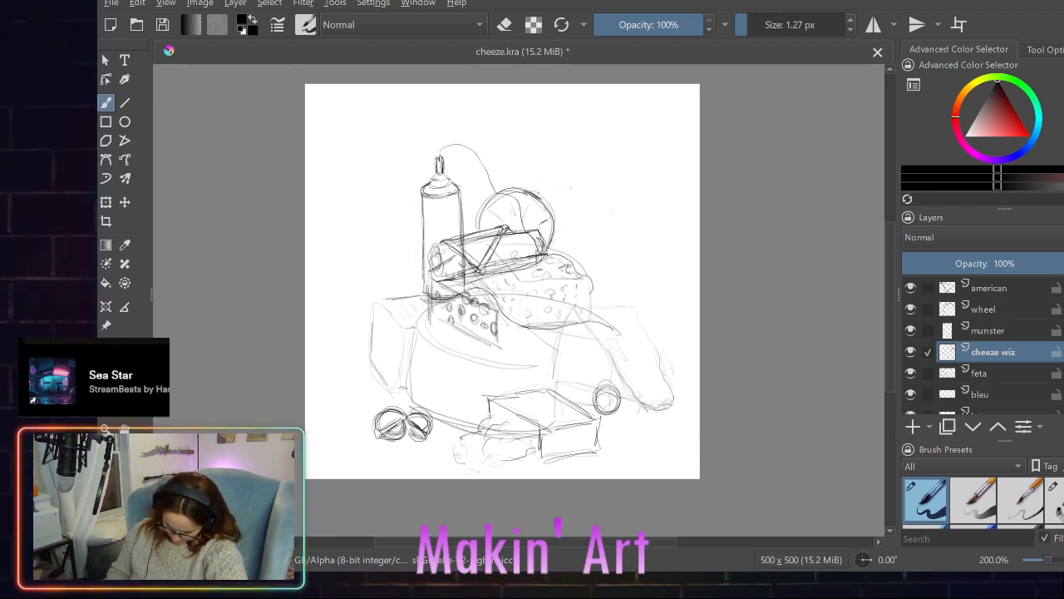
{"action": "left_click_drag", "start_coordinate": [619, 332], "coordinate": [638, 344]}
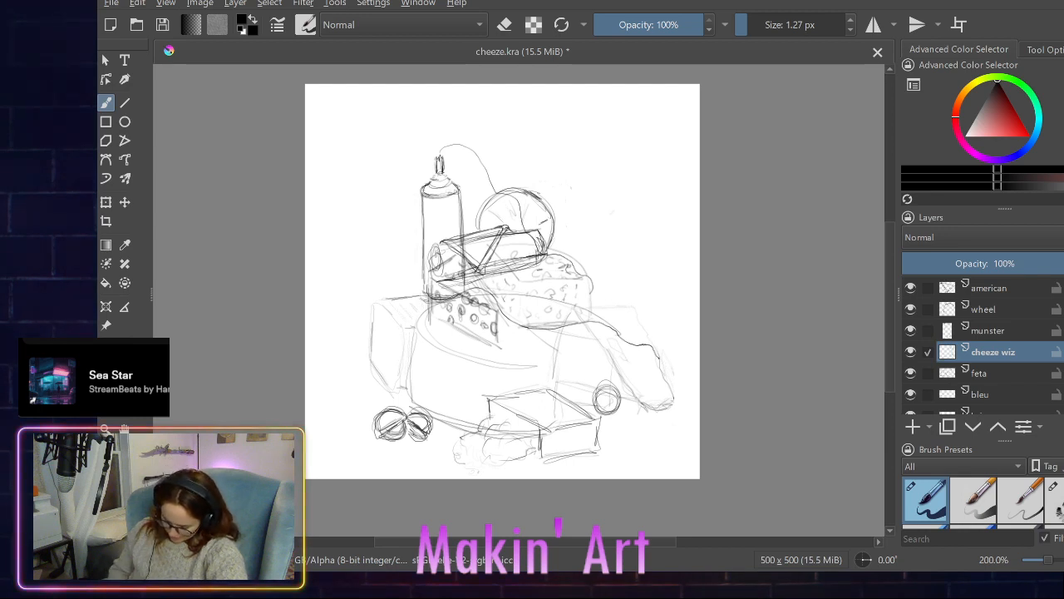
{"action": "left_click_drag", "start_coordinate": [655, 348], "coordinate": [661, 363]}
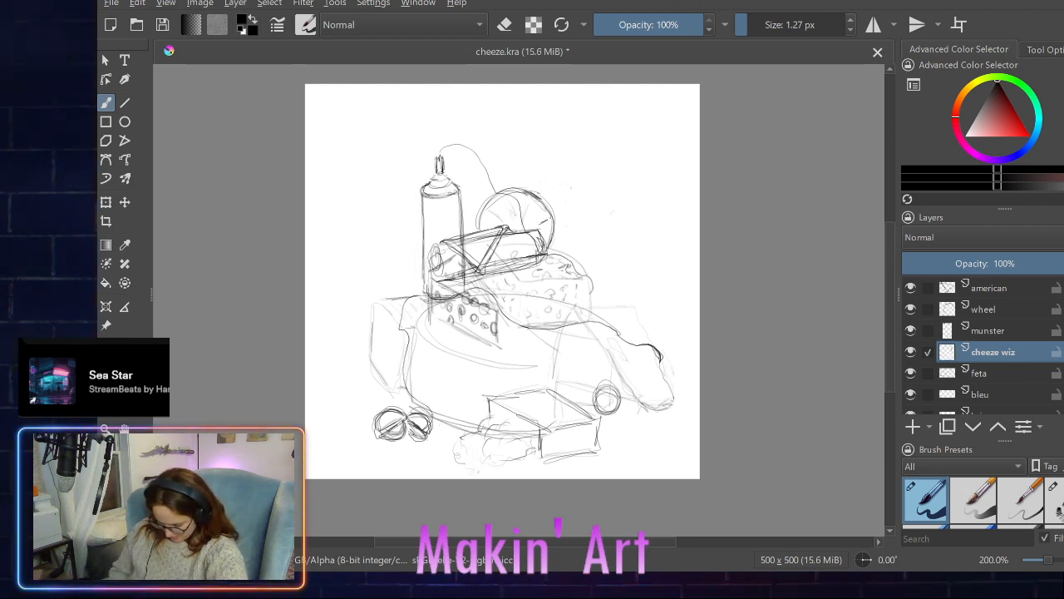
{"action": "mouse_move", "coordinate": [456, 414]}
{"action": "left_mouse_down"}
{"action": "mouse_move", "coordinate": [519, 397]}
{"action": "mouse_move", "coordinate": [557, 410]}
{"action": "left_mouse_up"}
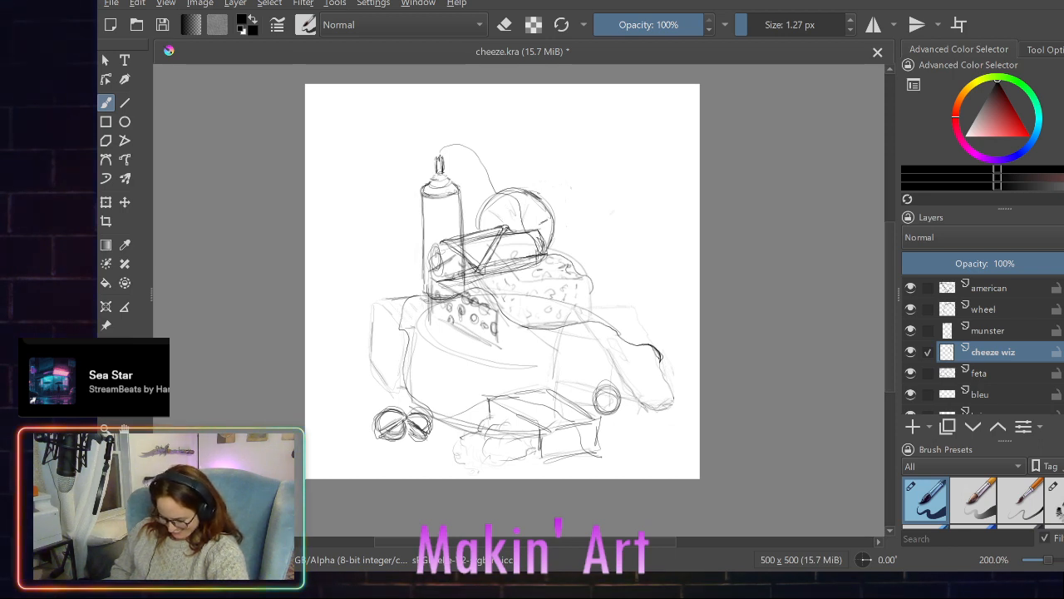
{"action": "mouse_move", "coordinate": [615, 458]}
{"action": "left_mouse_down"}
{"action": "mouse_move", "coordinate": [630, 442]}
{"action": "mouse_move", "coordinate": [622, 449]}
{"action": "left_mouse_up"}
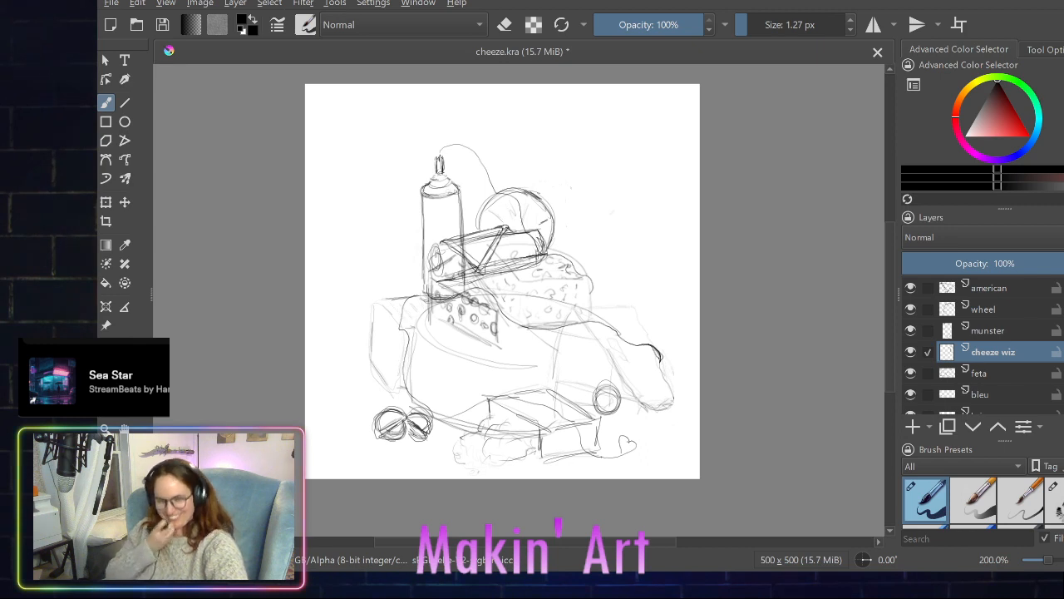
- Toggle the cheeze wiz layer's visibility repeatedly to compare the composition with and without the spray can and its cheese line
{"action": "left_click", "coordinate": [911, 354]}
{"action": "left_click", "coordinate": [911, 353]}
{"action": "left_click", "coordinate": [910, 353]}
{"action": "left_click", "coordinate": [910, 353]}
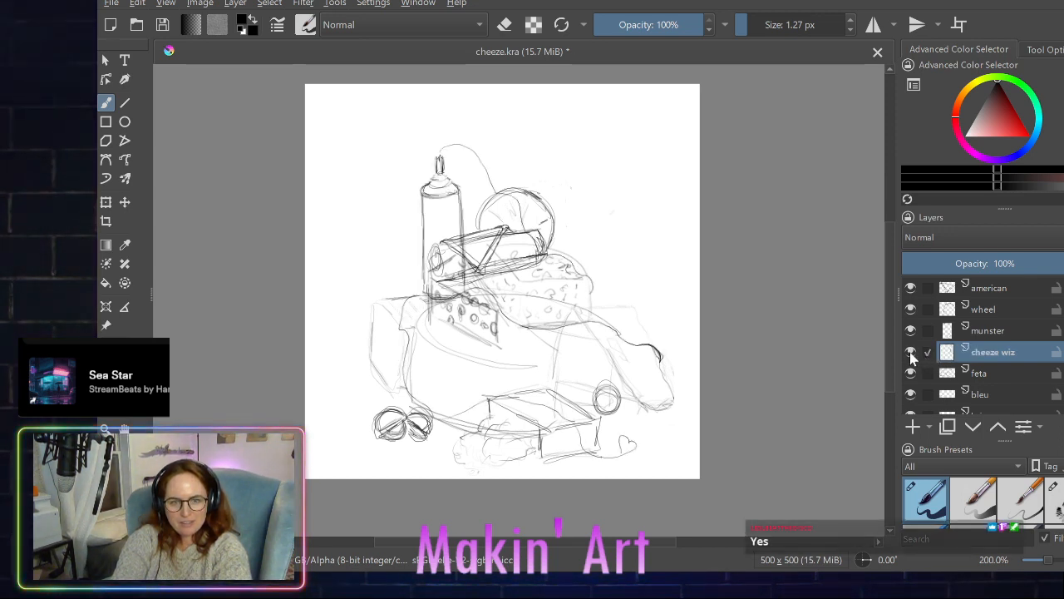
{"action": "left_click", "coordinate": [910, 353]}
{"action": "left_click", "coordinate": [911, 353]}
{"action": "left_click", "coordinate": [910, 353]}
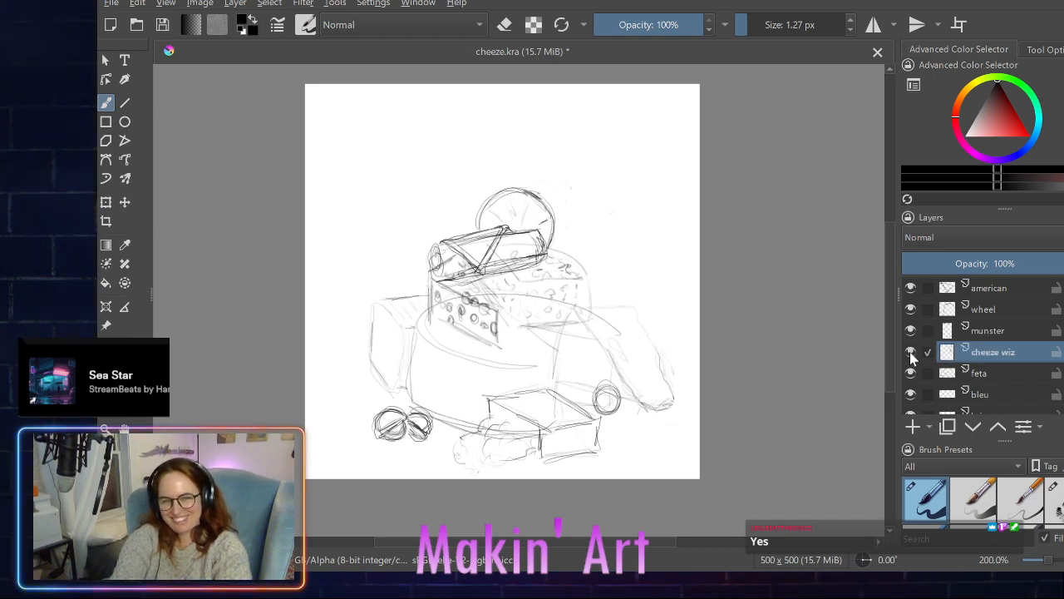
{"action": "left_click", "coordinate": [911, 352]}
{"action": "left_click", "coordinate": [911, 352]}
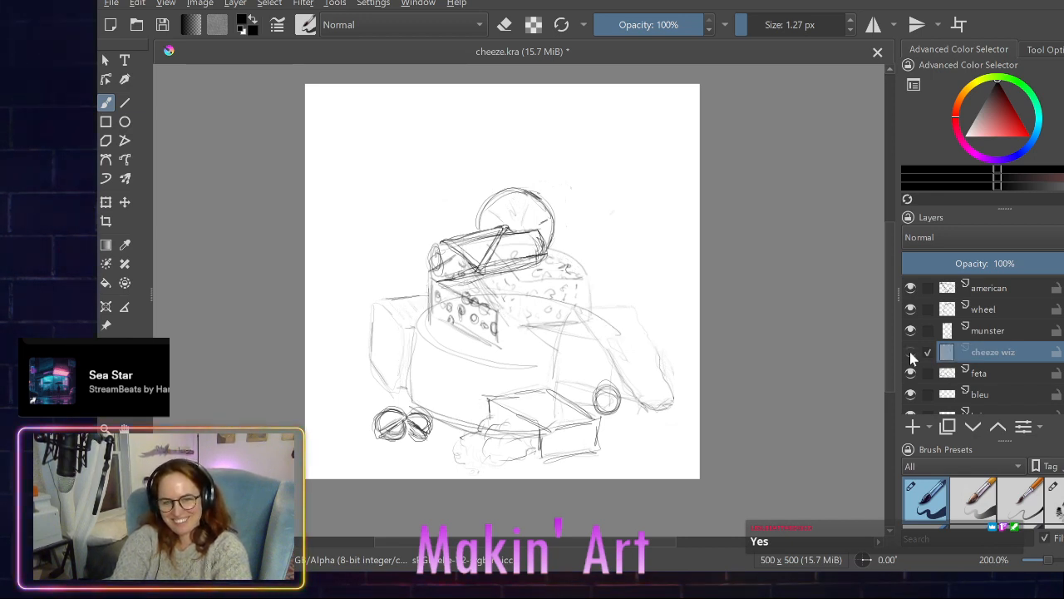
{"action": "left_click", "coordinate": [910, 352]}
{"action": "left_click", "coordinate": [910, 353]}
{"action": "left_click", "coordinate": [911, 353]}
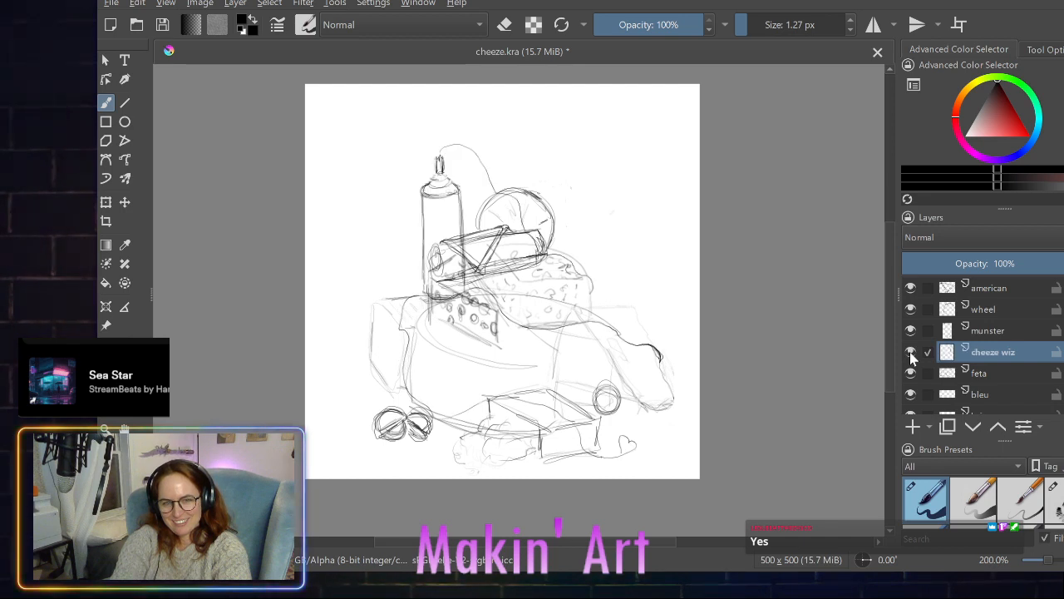
{"action": "left_click", "coordinate": [911, 352]}
{"action": "left_click", "coordinate": [910, 353]}
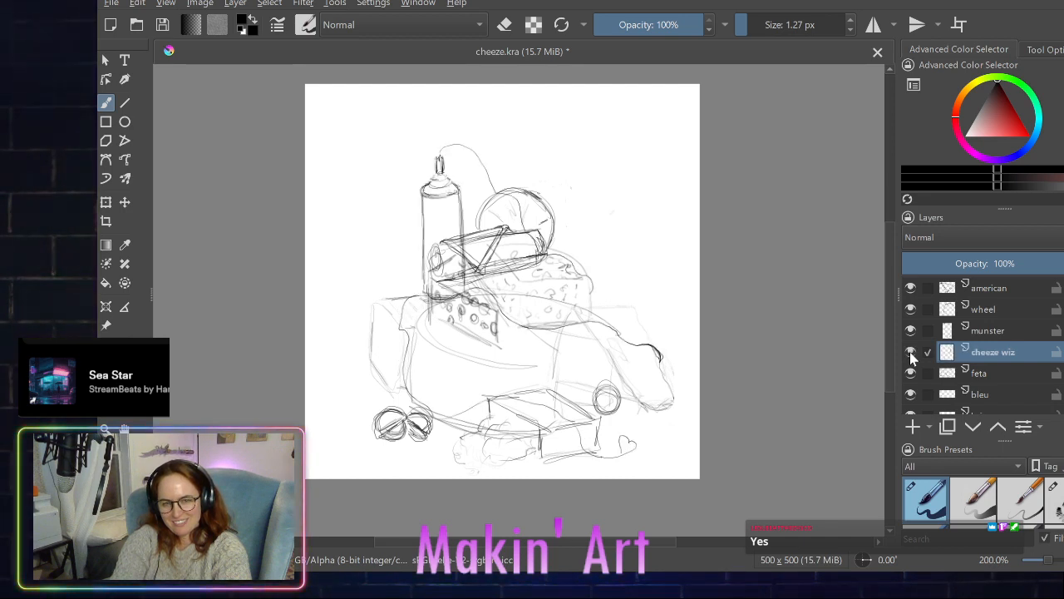
{"action": "left_click", "coordinate": [910, 352]}
{"action": "left_click", "coordinate": [910, 353]}
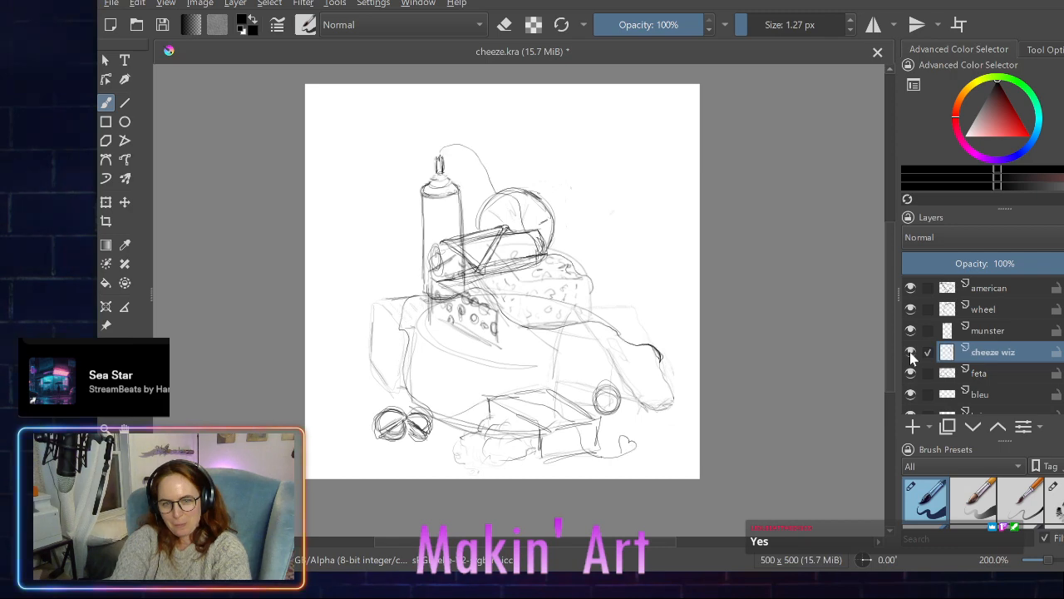
{"action": "left_click", "coordinate": [910, 352]}
{"action": "left_click", "coordinate": [910, 353]}
{"action": "left_click", "coordinate": [911, 352]}
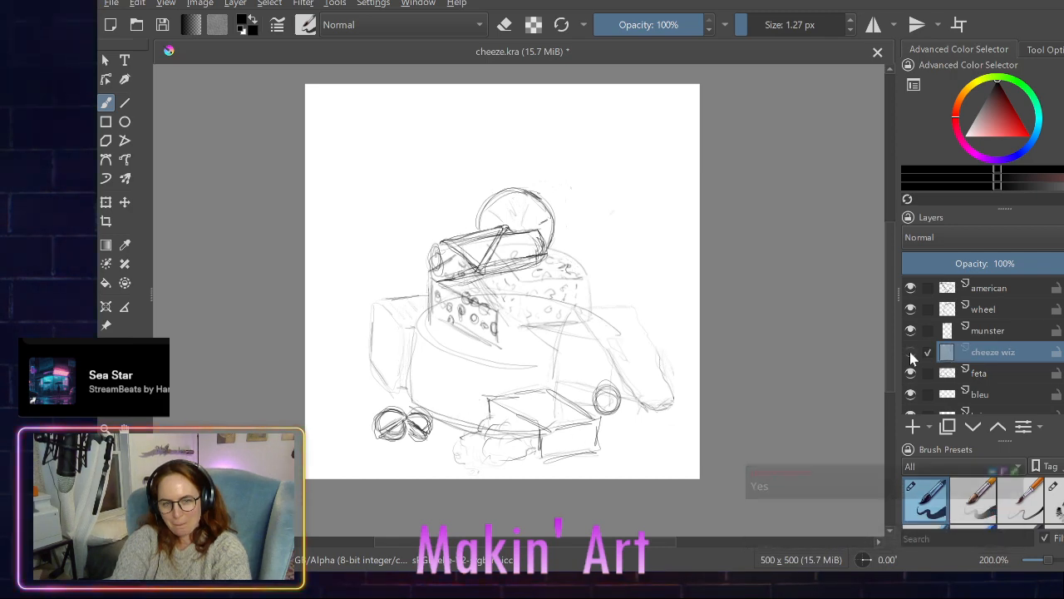
- Check the cheese stack once more with the cheeze wiz layer hidden and shown, leaving the layer visible
{"action": "left_click", "coordinate": [910, 352]}
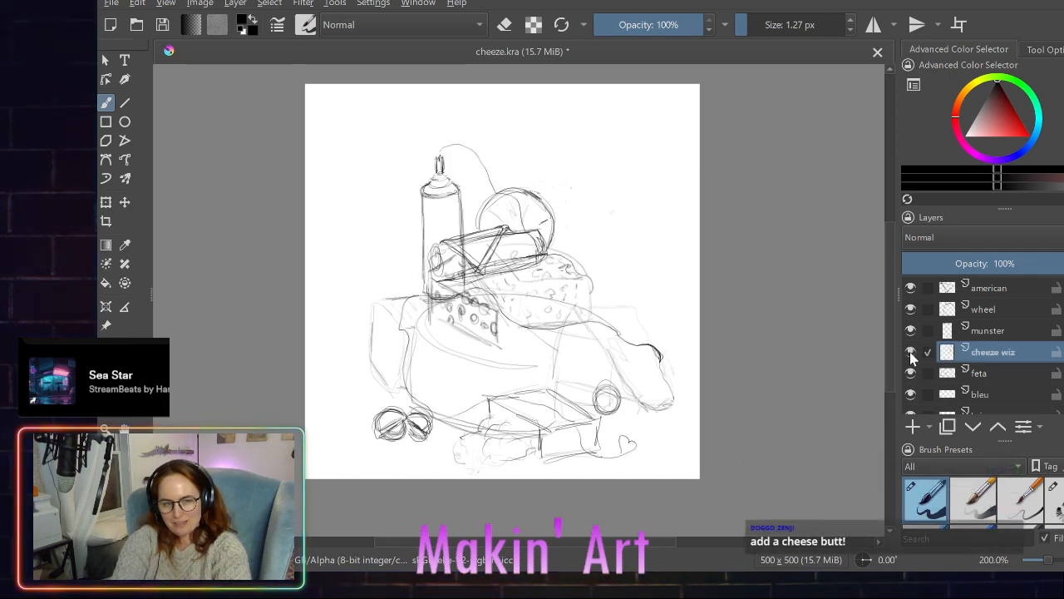
{"action": "left_click", "coordinate": [910, 353]}
{"action": "left_click", "coordinate": [910, 352]}
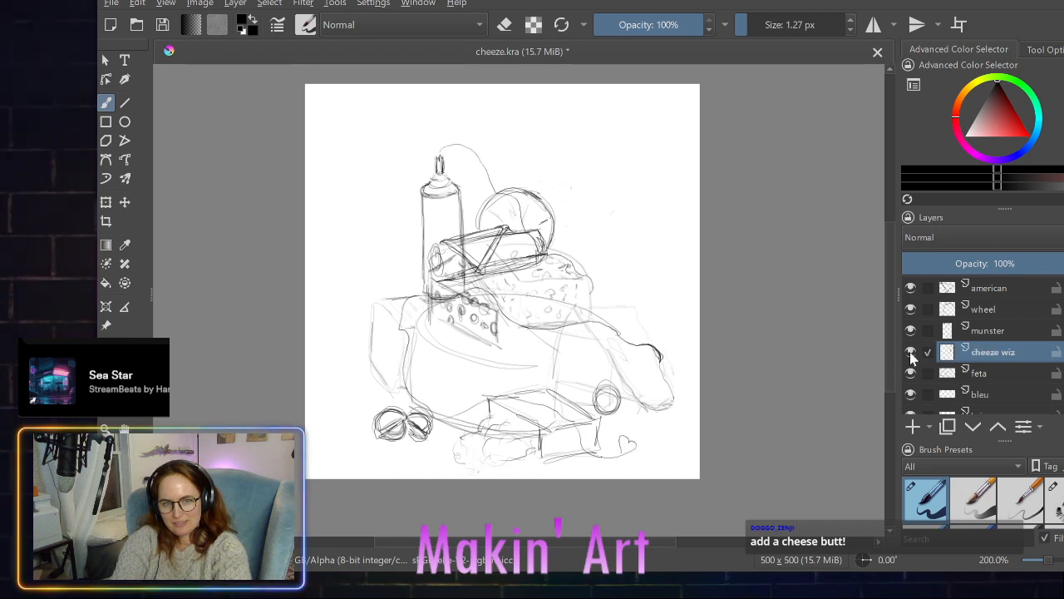
{"action": "left_click", "coordinate": [910, 352]}
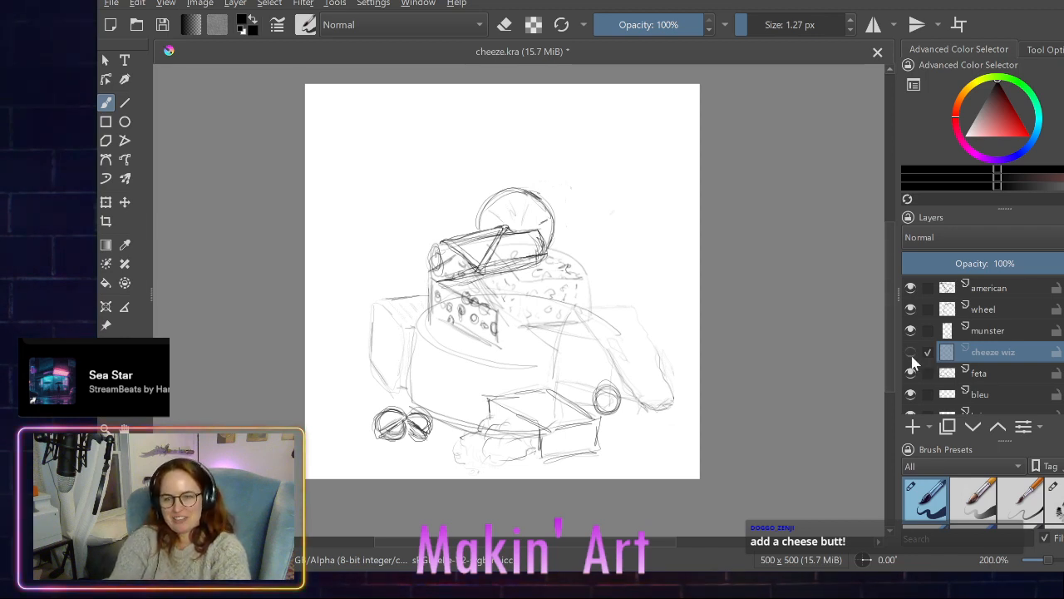
{"action": "left_click", "coordinate": [910, 353]}
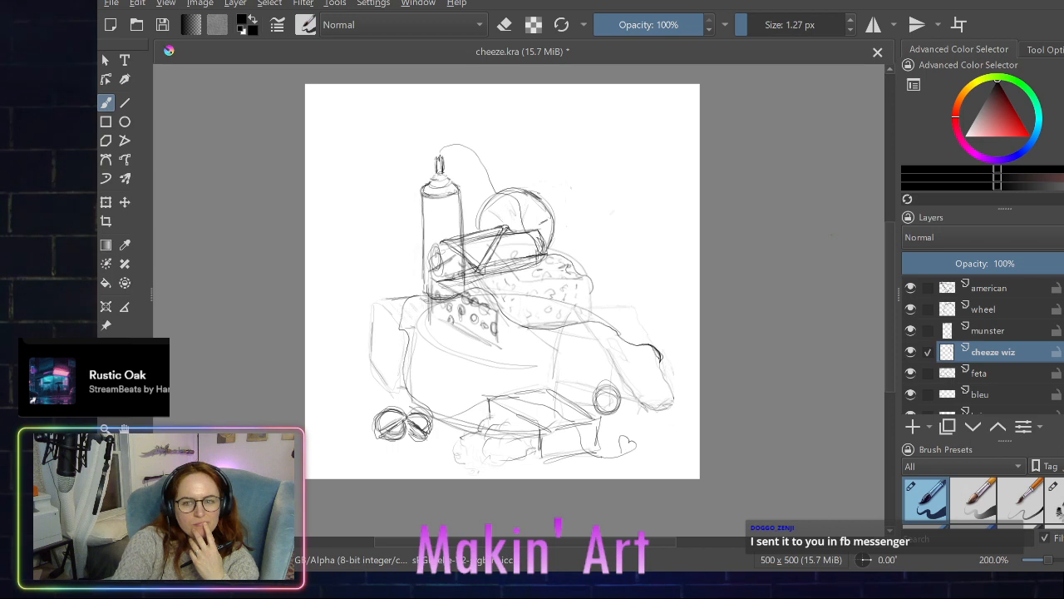
- Hide the american, wheel, munster, cheeze wiz, feta and bleu layers
{"action": "scroll", "coordinate": [991, 357], "scroll_direction": "down", "scroll_amount": 3}
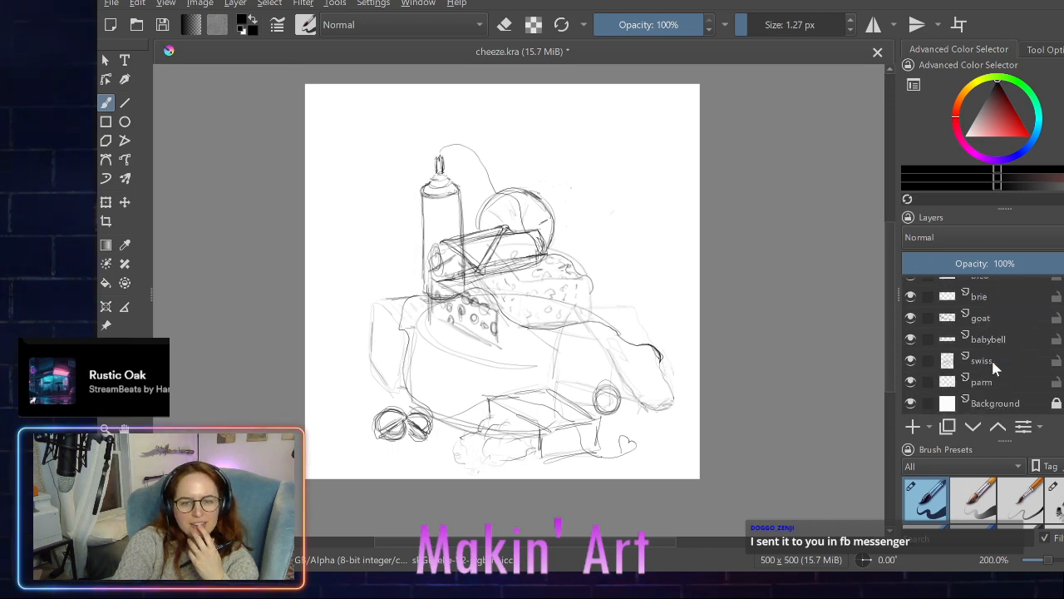
{"action": "scroll", "coordinate": [991, 357], "scroll_direction": "up", "scroll_amount": 3}
{"action": "scroll", "coordinate": [991, 358], "scroll_direction": "down", "scroll_amount": 3}
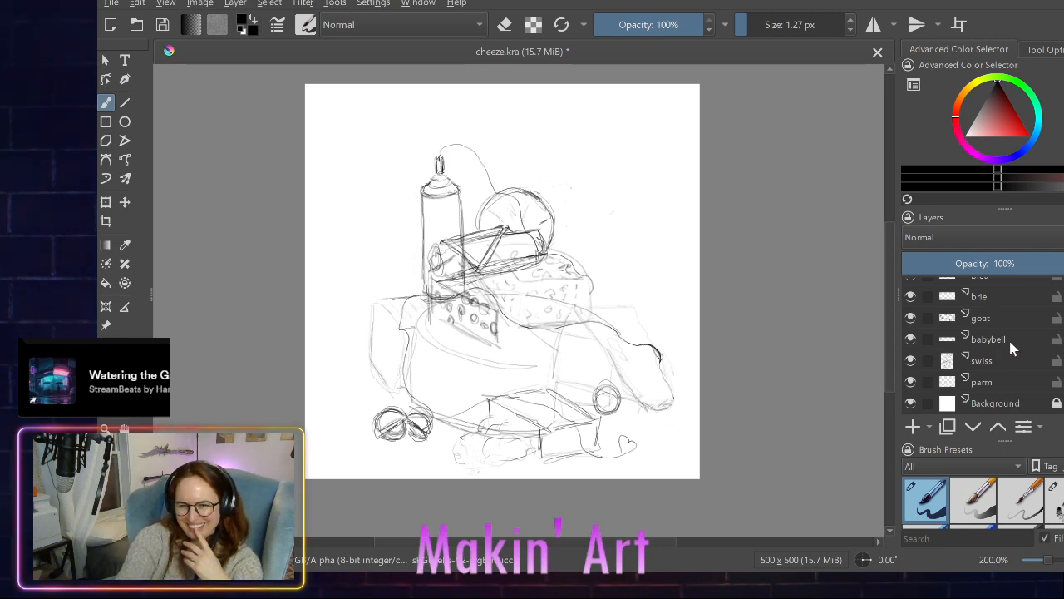
{"action": "scroll", "coordinate": [1008, 337], "scroll_direction": "up", "scroll_amount": 3}
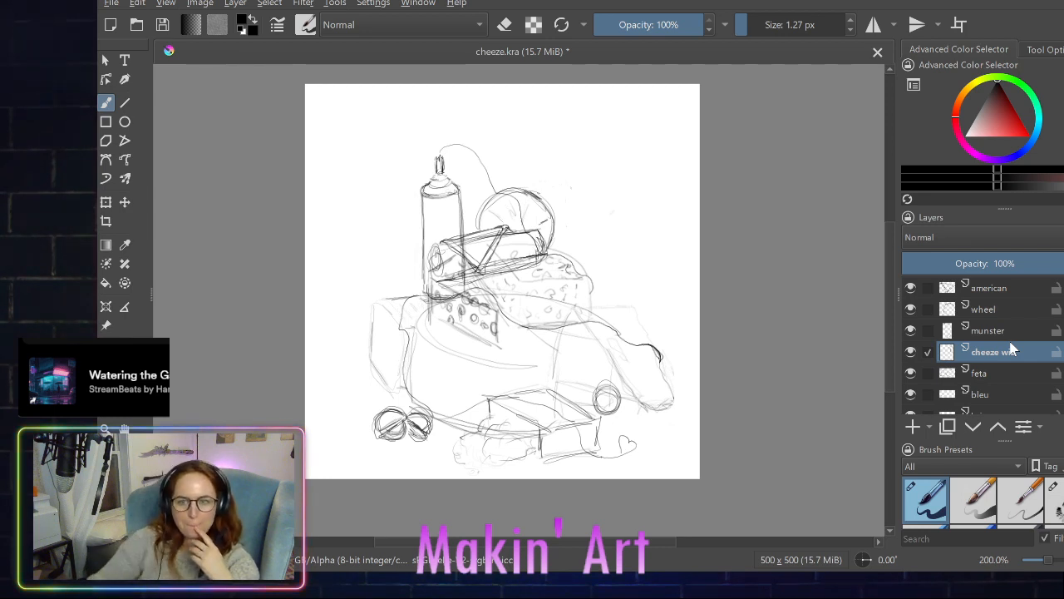
{"action": "left_click", "coordinate": [912, 289]}
{"action": "left_click", "coordinate": [911, 309]}
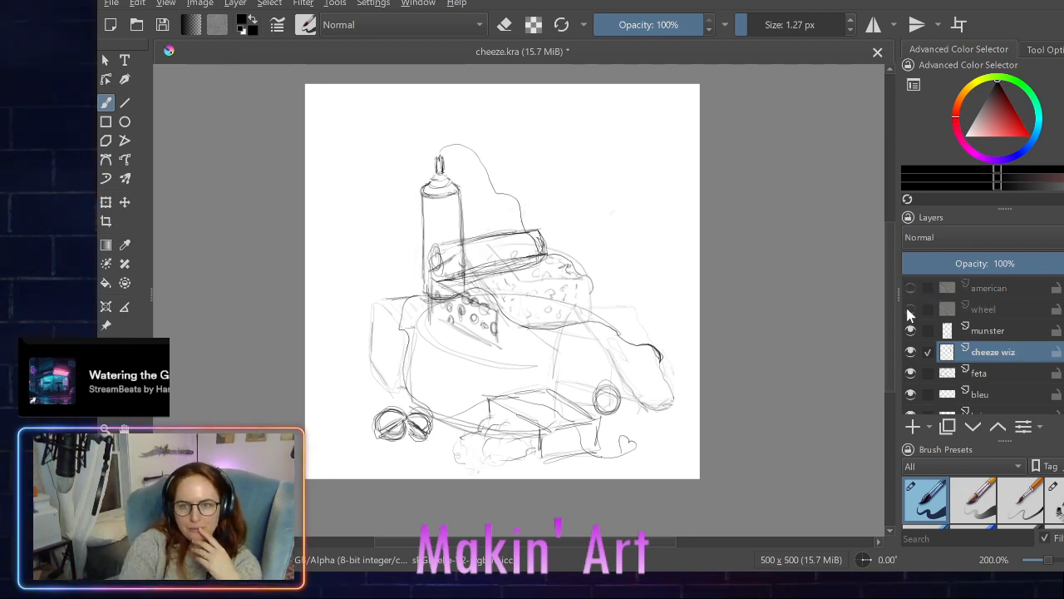
{"action": "left_click", "coordinate": [911, 331]}
{"action": "left_click", "coordinate": [910, 352]}
{"action": "left_click", "coordinate": [910, 373]}
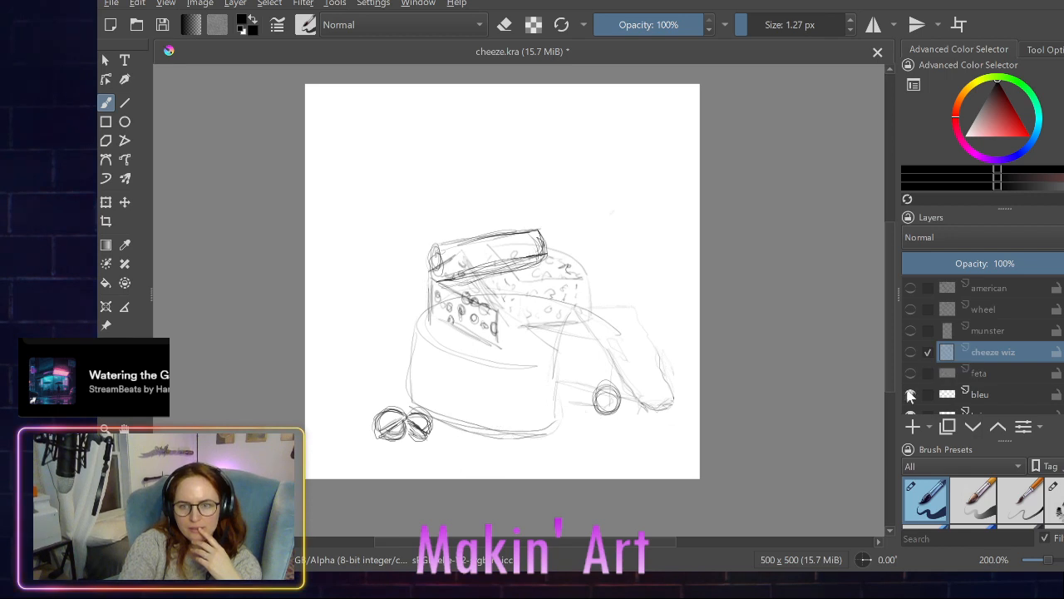
{"action": "left_click", "coordinate": [909, 395]}
- Hide the brie, goat, babybell and swiss layers, leaving only parm and Background visible
{"action": "scroll", "coordinate": [907, 396], "scroll_direction": "down", "scroll_amount": 3}
{"action": "scroll", "coordinate": [914, 304], "scroll_direction": "up", "scroll_amount": 1}
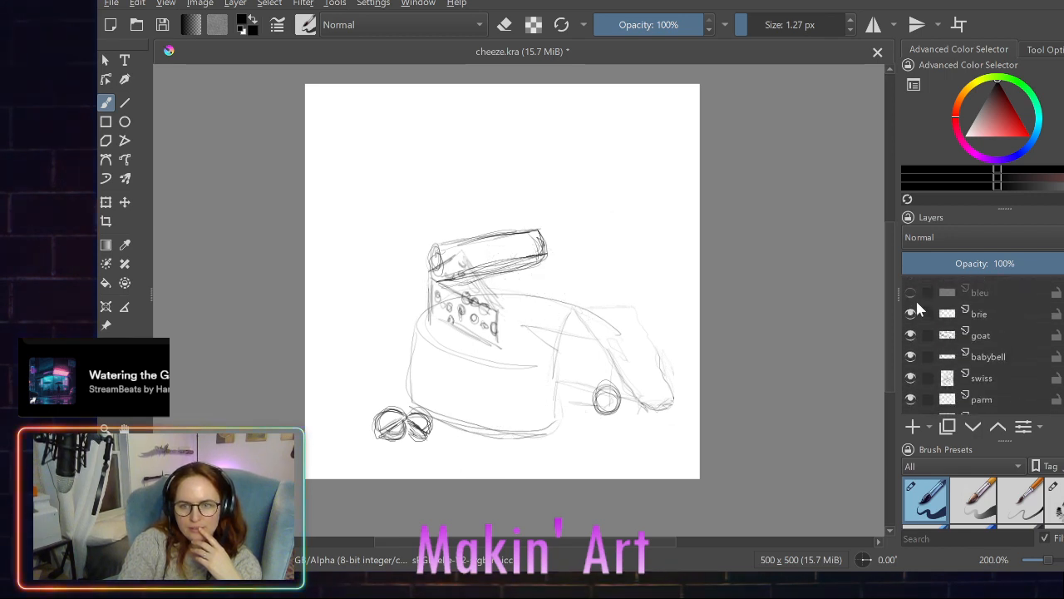
{"action": "left_click", "coordinate": [910, 314]}
{"action": "left_click", "coordinate": [911, 335]}
{"action": "left_click", "coordinate": [910, 356]}
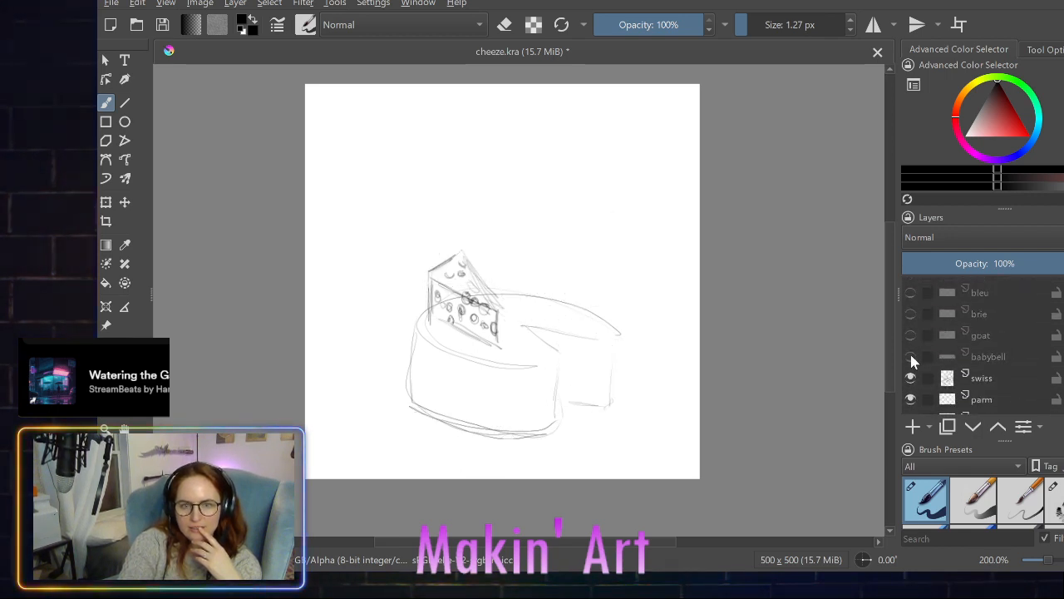
{"action": "scroll", "coordinate": [908, 350], "scroll_direction": "down", "scroll_amount": 1}
{"action": "left_click", "coordinate": [910, 366]}
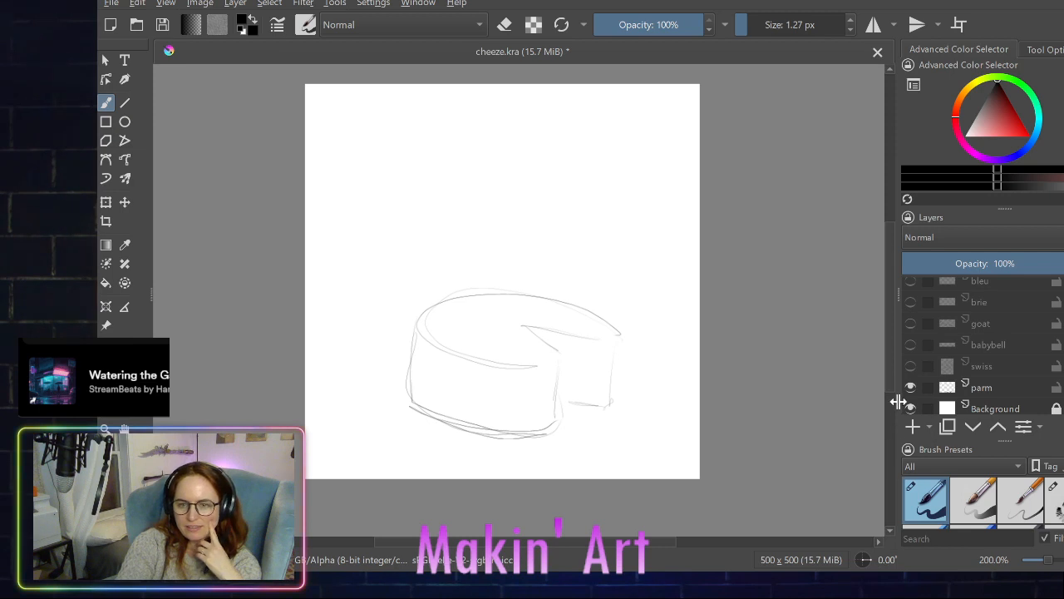
- Duplicate the parm layer and rename the copy as parm color
{"action": "left_click", "coordinate": [981, 388]}
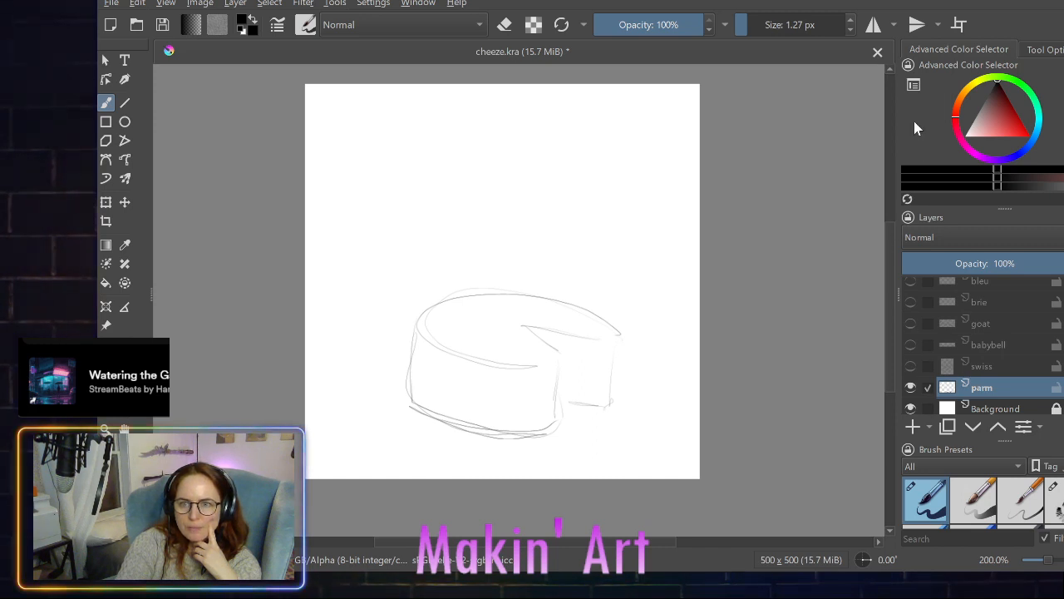
{"action": "key", "text": "ctrl+j"}
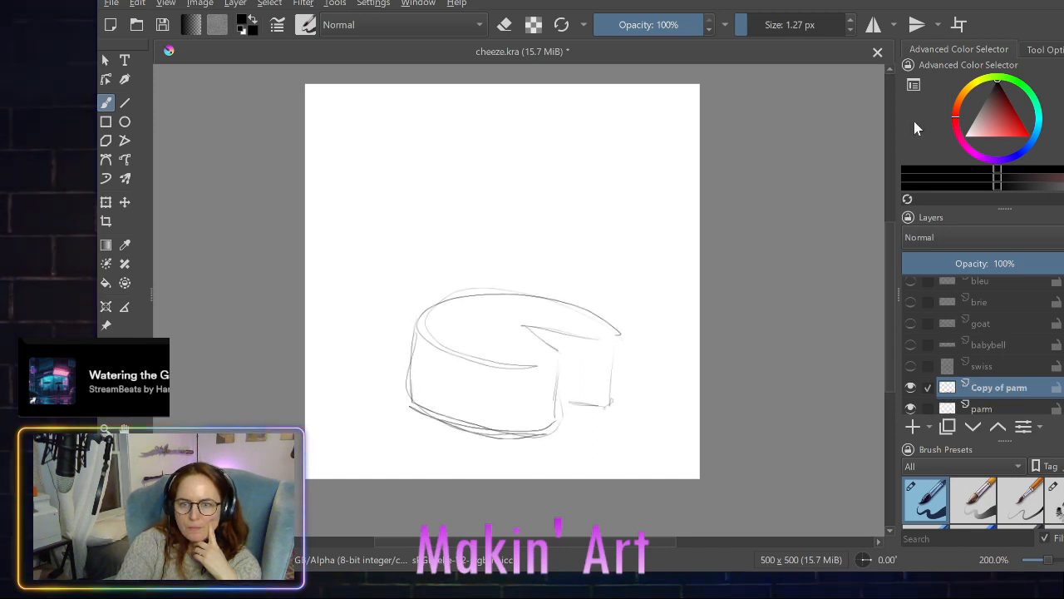
{"action": "double_click", "coordinate": [992, 387]}
{"action": "type", "text": "parm color"}
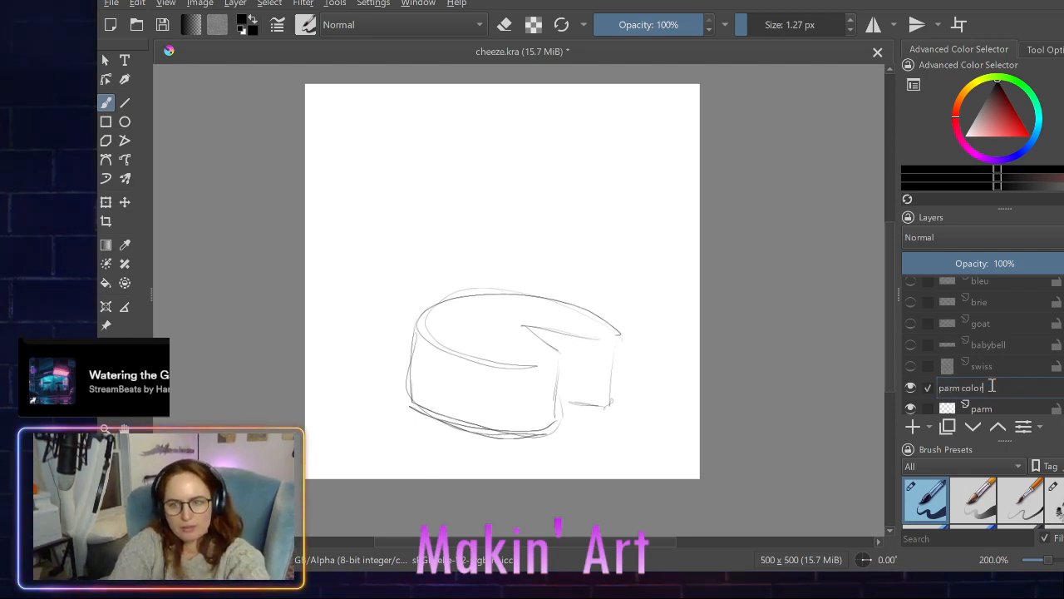
{"action": "key", "text": "Return"}
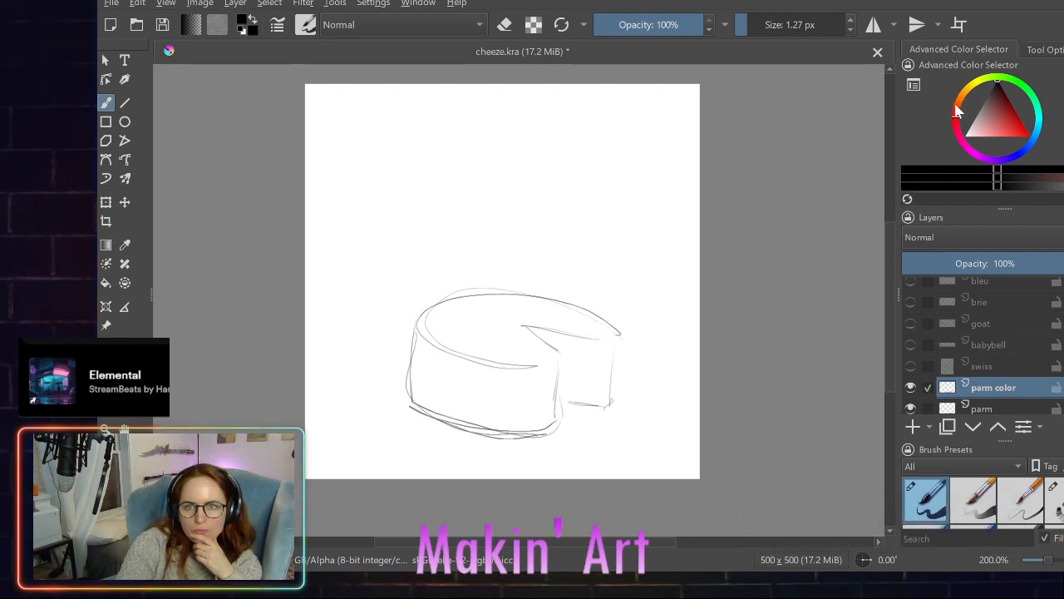
- Choose a warm golden yellow as the foreground color for the parm cheese
{"action": "left_click_drag", "start_coordinate": [954, 110], "coordinate": [957, 97]}
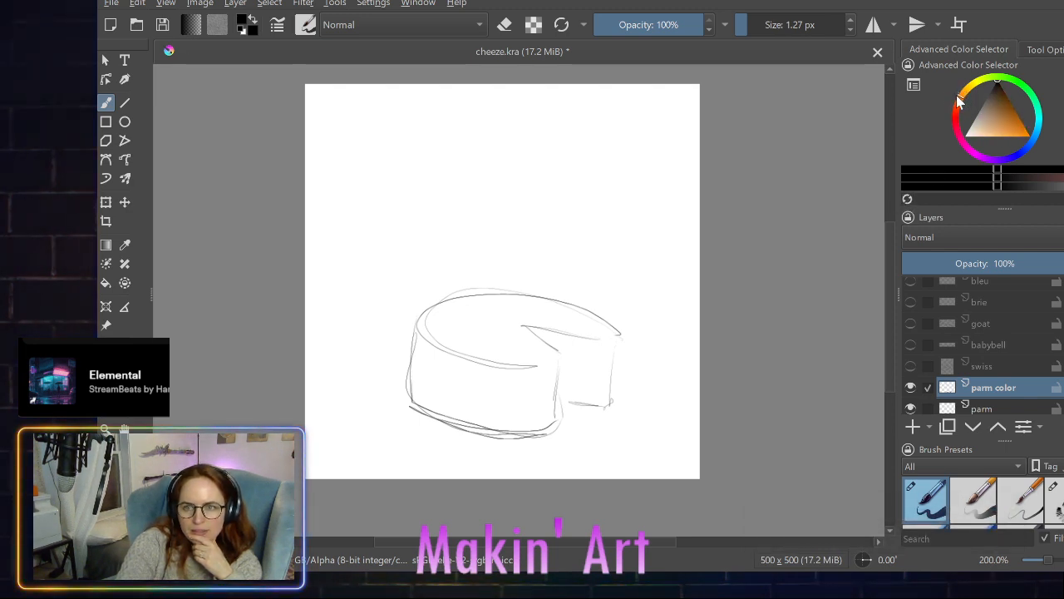
{"action": "left_click", "coordinate": [1008, 121]}
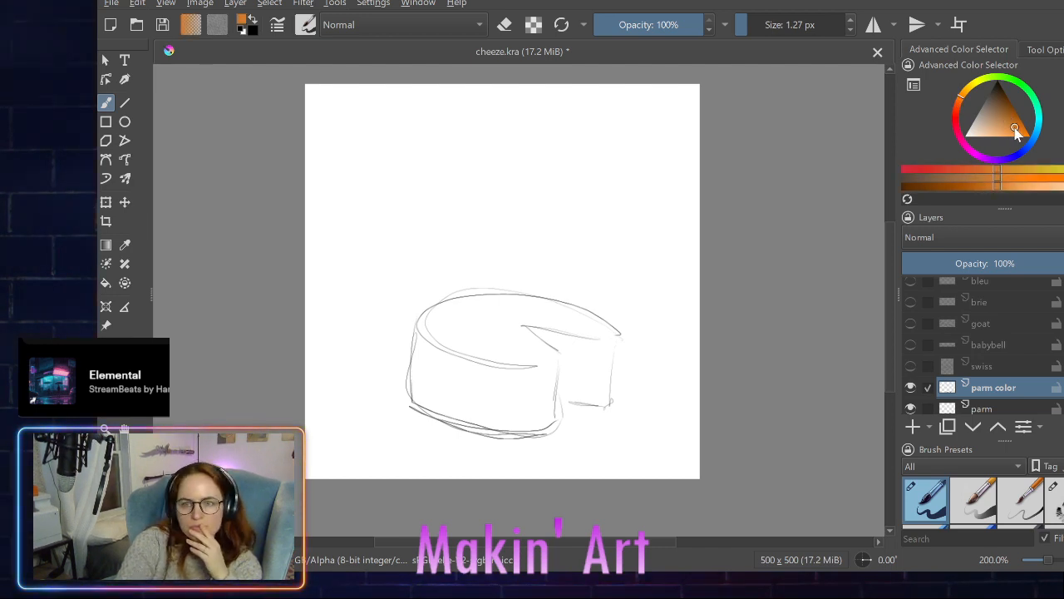
{"action": "left_click_drag", "start_coordinate": [1008, 121], "coordinate": [995, 126]}
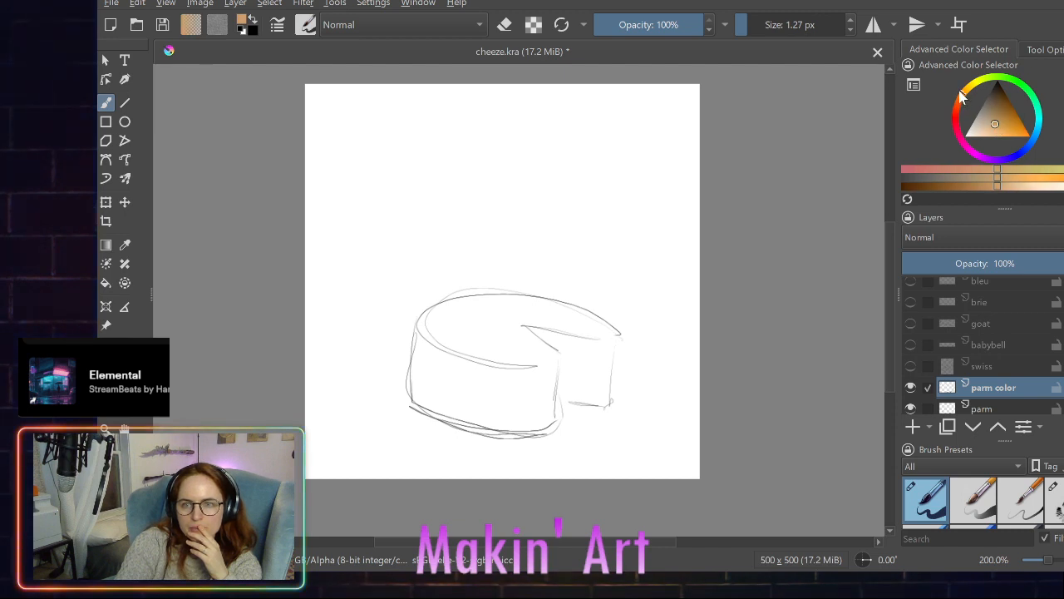
{"action": "left_click", "coordinate": [996, 122]}
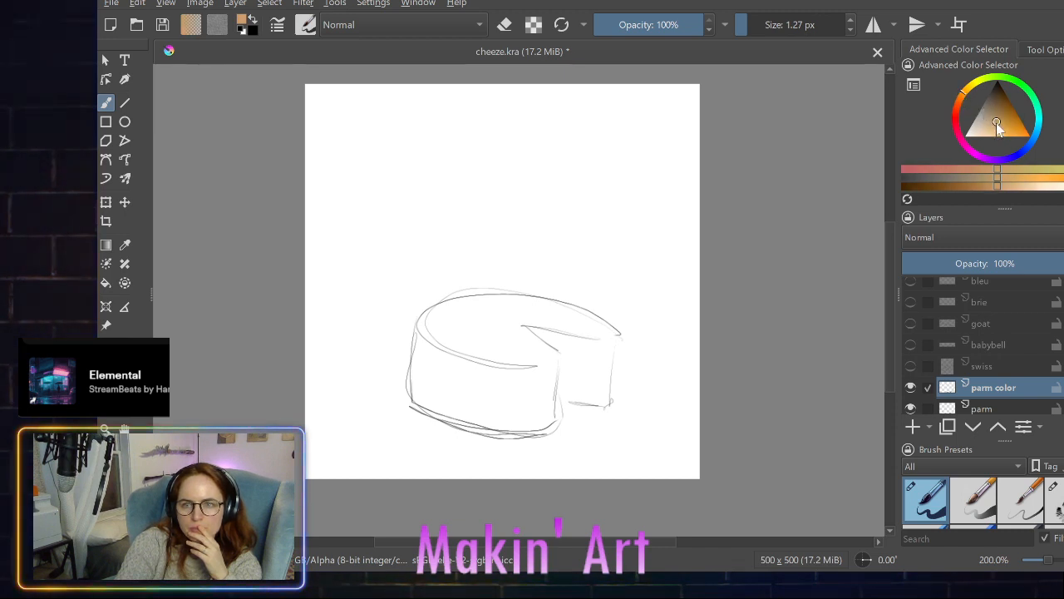
{"action": "left_click_drag", "start_coordinate": [997, 123], "coordinate": [1004, 133]}
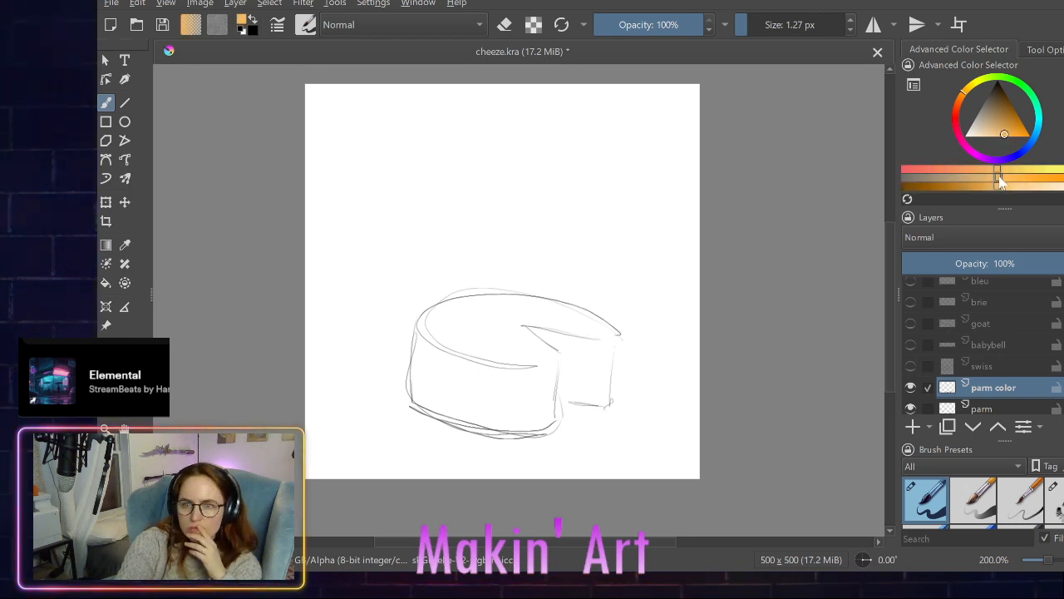
{"action": "mouse_move", "coordinate": [1004, 176]}
{"action": "left_mouse_down"}
{"action": "mouse_move", "coordinate": [1016, 178]}
{"action": "mouse_move", "coordinate": [1000, 170]}
{"action": "left_mouse_up"}
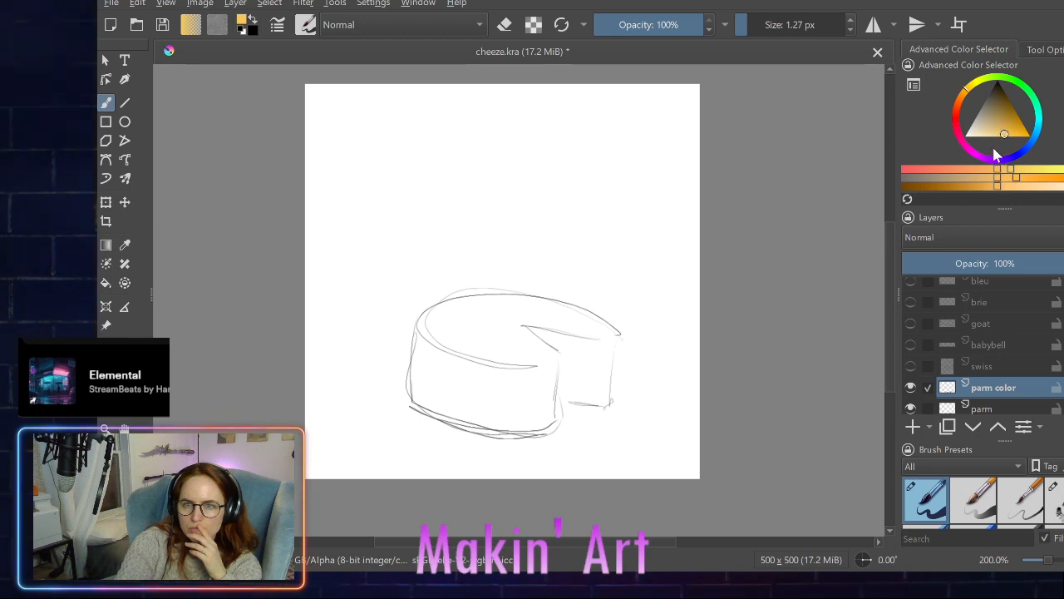
{"action": "left_click", "coordinate": [1003, 131]}
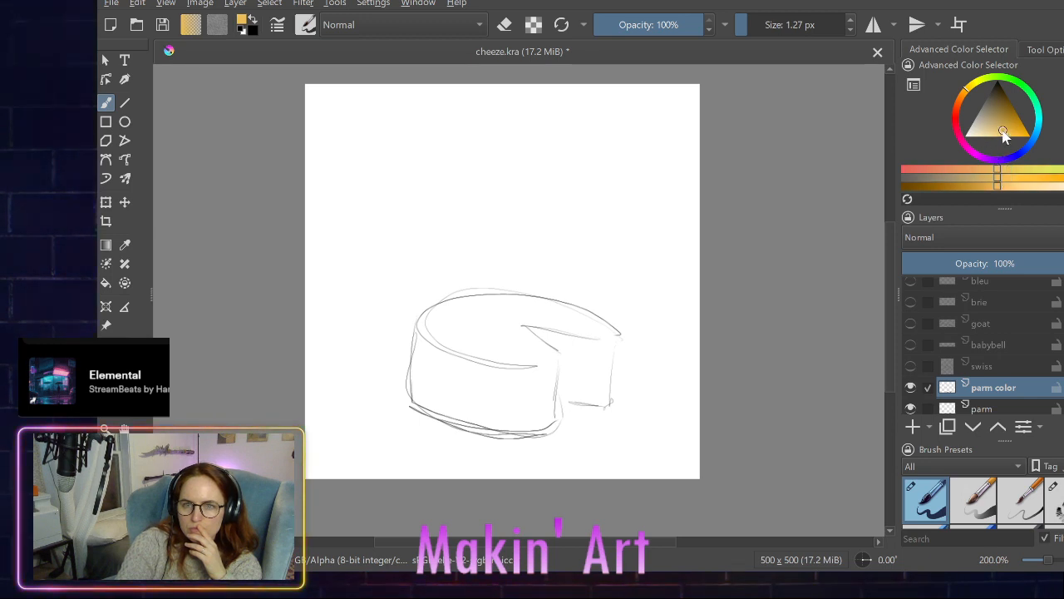
{"action": "left_click_drag", "start_coordinate": [1002, 131], "coordinate": [997, 132]}
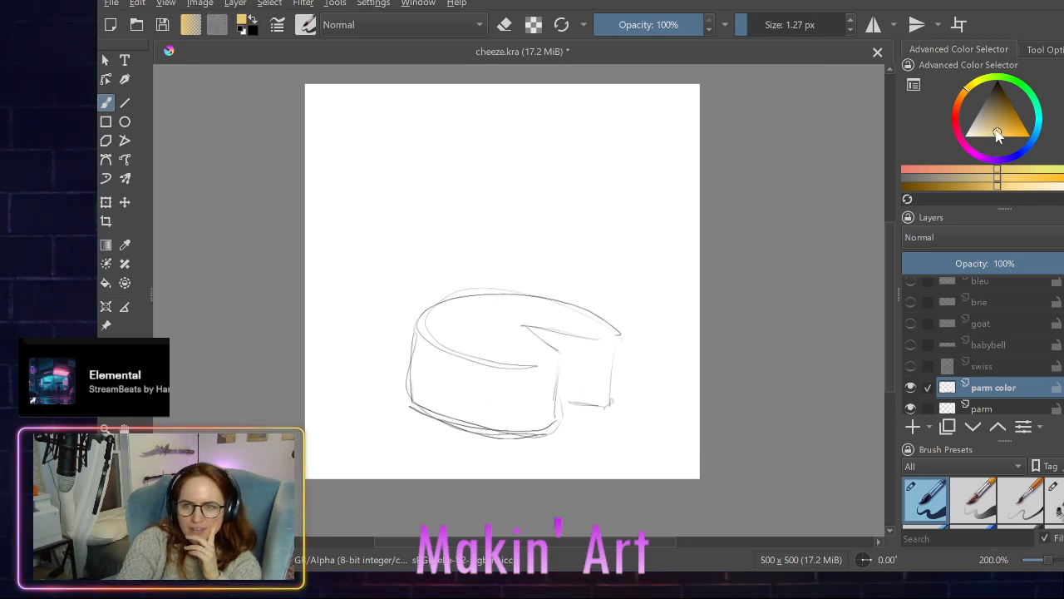
{"action": "left_click_drag", "start_coordinate": [995, 131], "coordinate": [991, 136]}
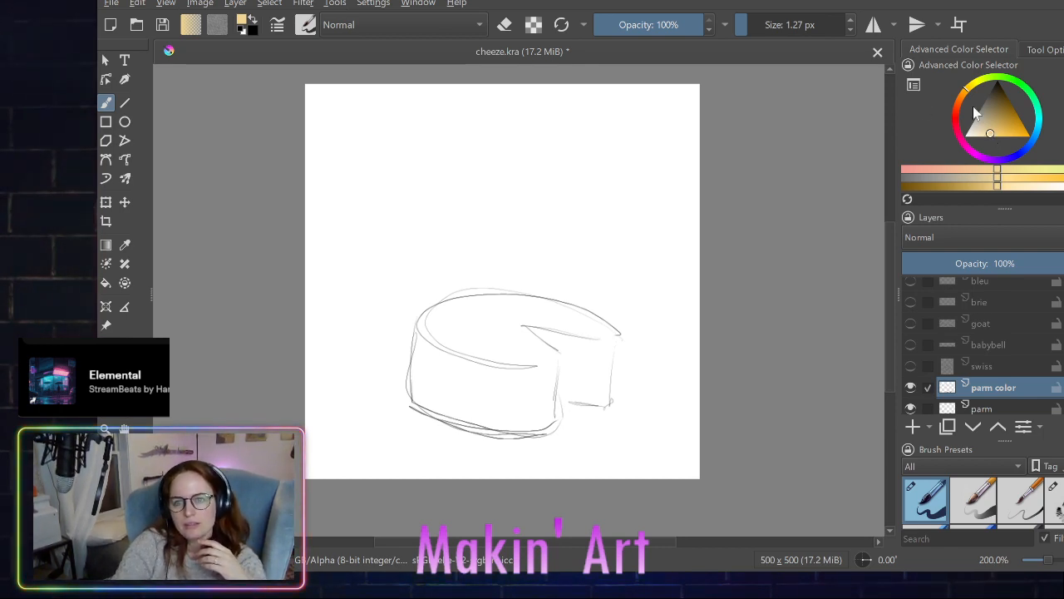
{"action": "left_click", "coordinate": [991, 132]}
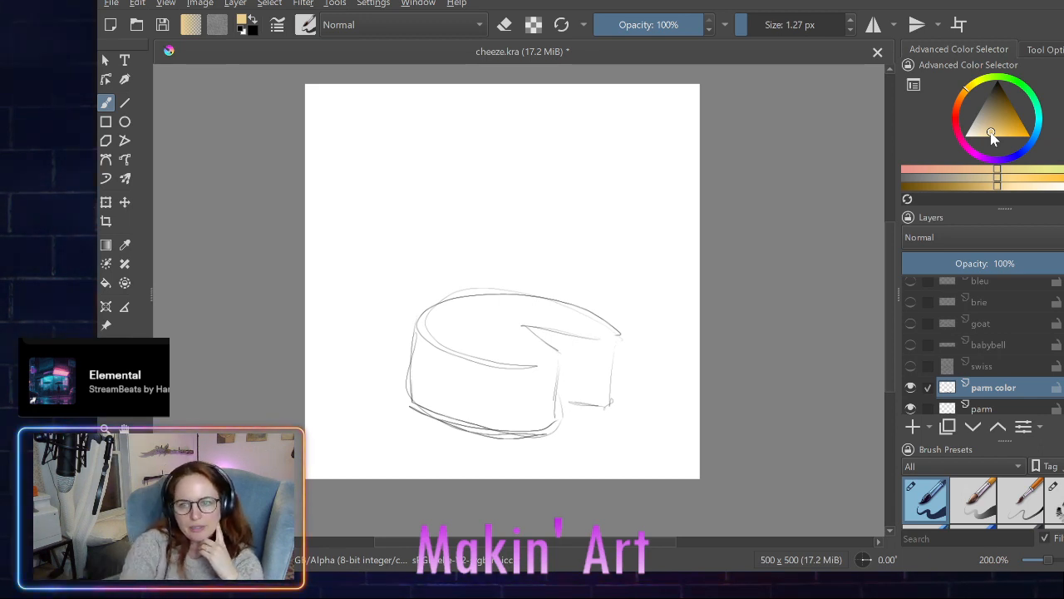
{"action": "left_click_drag", "start_coordinate": [991, 137], "coordinate": [1006, 138]}
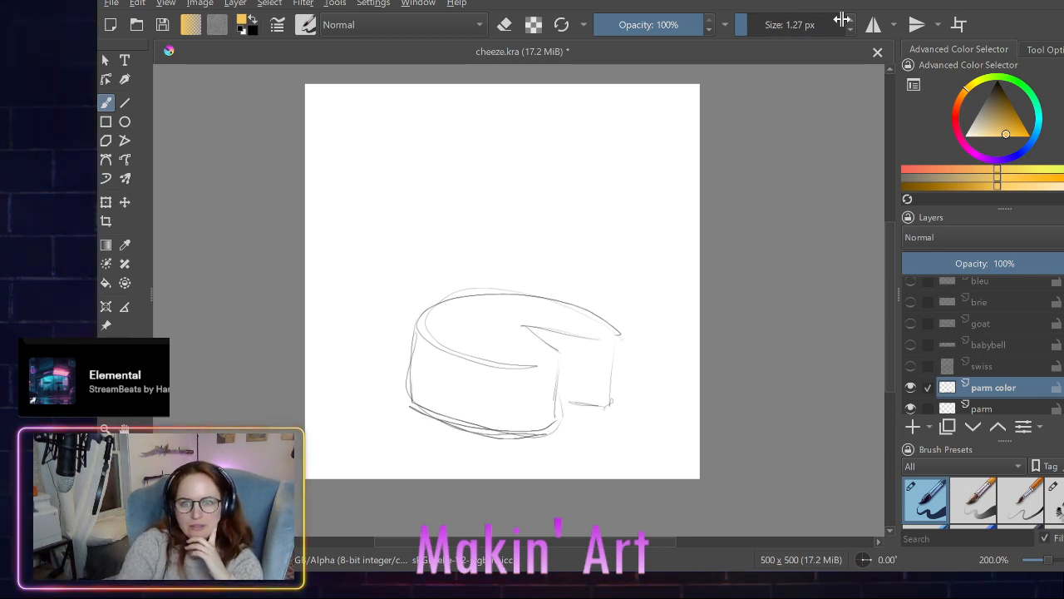
- Set the brush size to 15.97 px and paint a few golden test dabs on the front of the parm wheel
{"action": "left_click", "coordinate": [753, 27]}
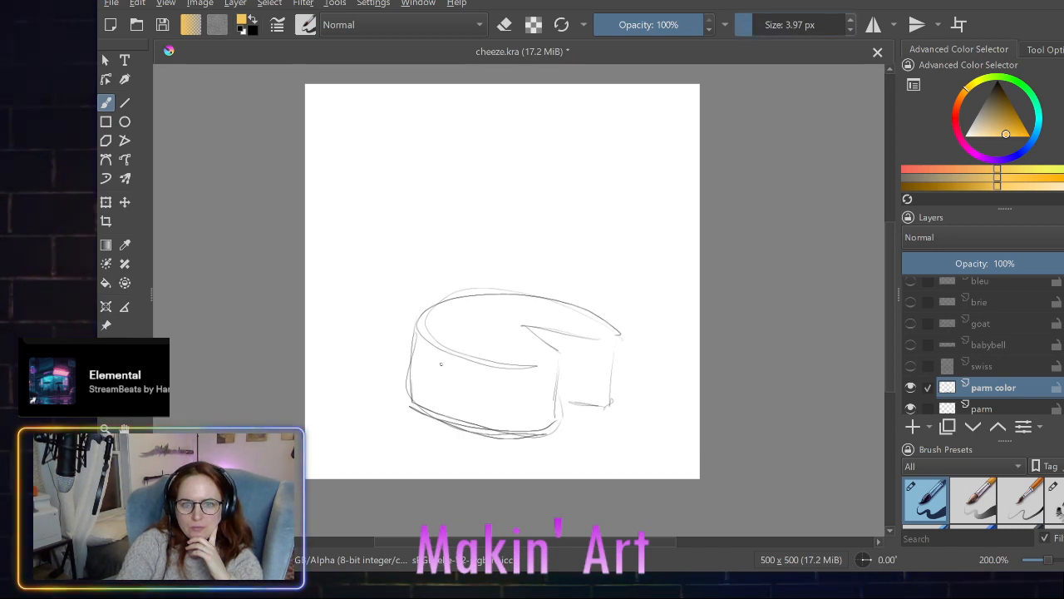
{"action": "left_click", "coordinate": [756, 25]}
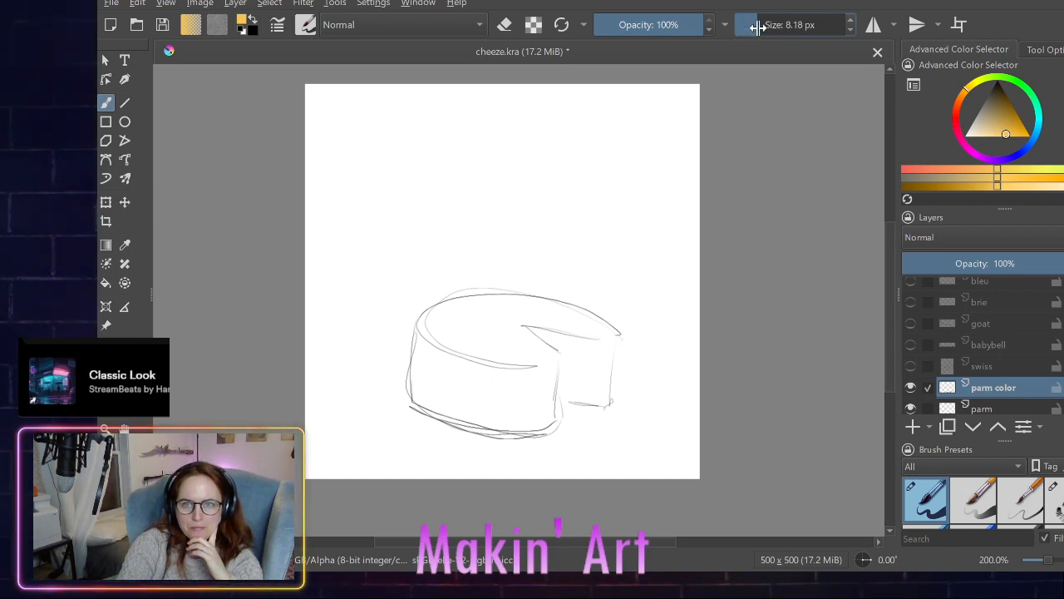
{"action": "left_click_drag", "start_coordinate": [752, 26], "coordinate": [763, 28]}
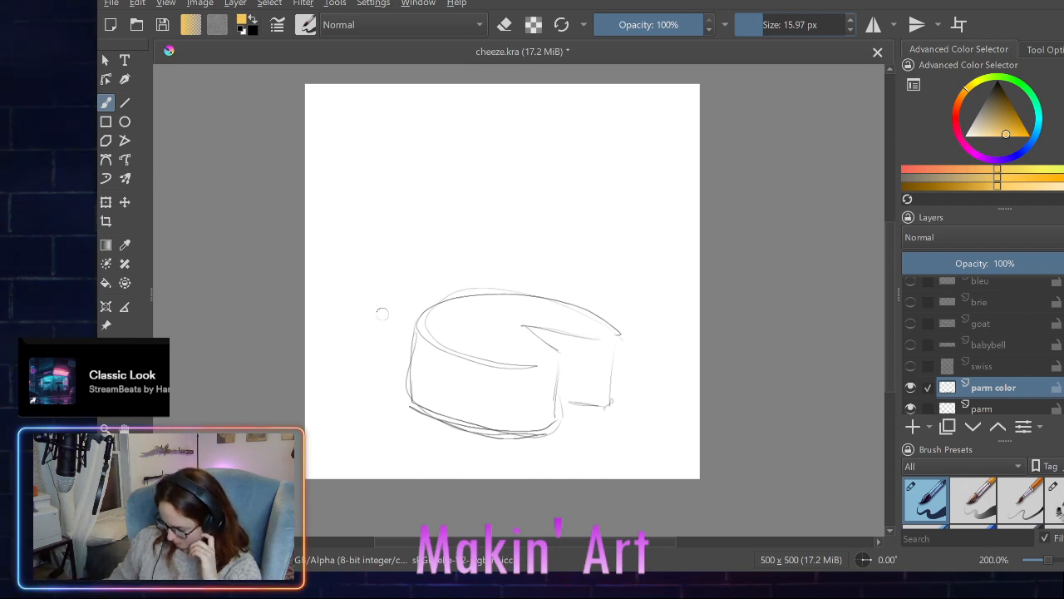
{"action": "mouse_move", "coordinate": [418, 359]}
{"action": "left_mouse_down"}
{"action": "mouse_move", "coordinate": [415, 382]}
{"action": "mouse_move", "coordinate": [417, 362]}
{"action": "mouse_move", "coordinate": [438, 387]}
{"action": "mouse_move", "coordinate": [472, 396]}
{"action": "left_mouse_up"}
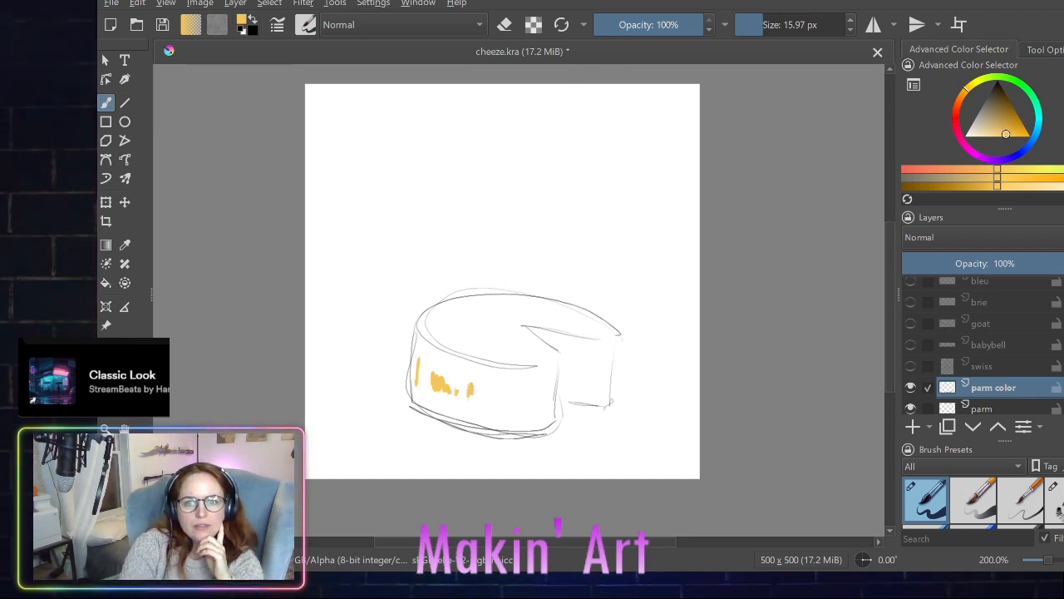
- With a 107.06 px brush, fill the front and near top of the parm wheel with golden yellow, up to the wedge cutout
{"action": "mouse_move", "coordinate": [764, 25]}
{"action": "left_mouse_down"}
{"action": "mouse_move", "coordinate": [819, 25]}
{"action": "mouse_move", "coordinate": [786, 25]}
{"action": "left_mouse_up"}
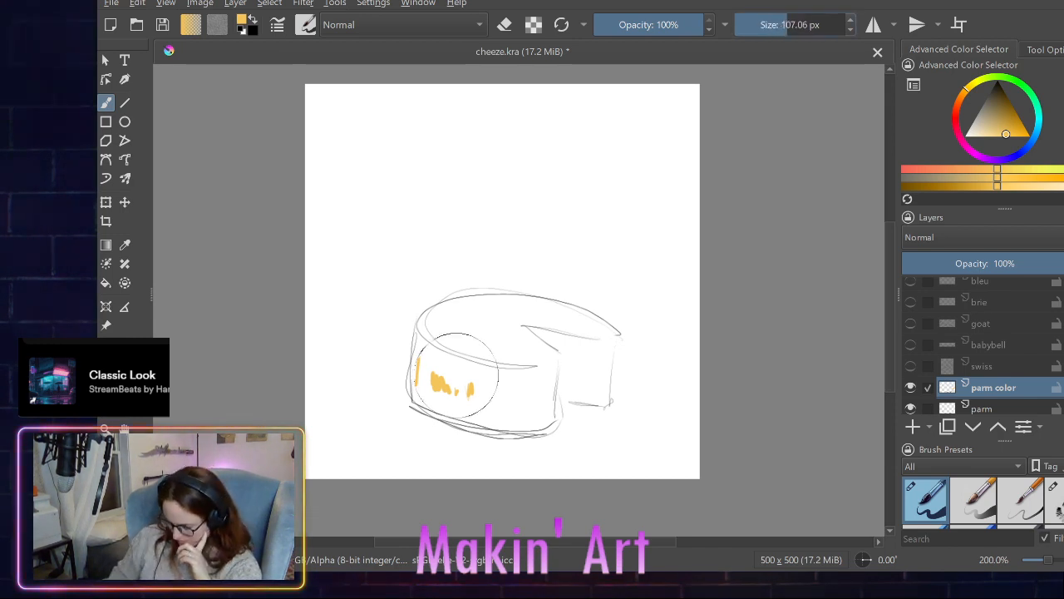
{"action": "mouse_move", "coordinate": [453, 366]}
{"action": "left_mouse_down"}
{"action": "mouse_move", "coordinate": [442, 378]}
{"action": "mouse_move", "coordinate": [431, 345]}
{"action": "mouse_move", "coordinate": [440, 321]}
{"action": "mouse_move", "coordinate": [434, 380]}
{"action": "left_mouse_up"}
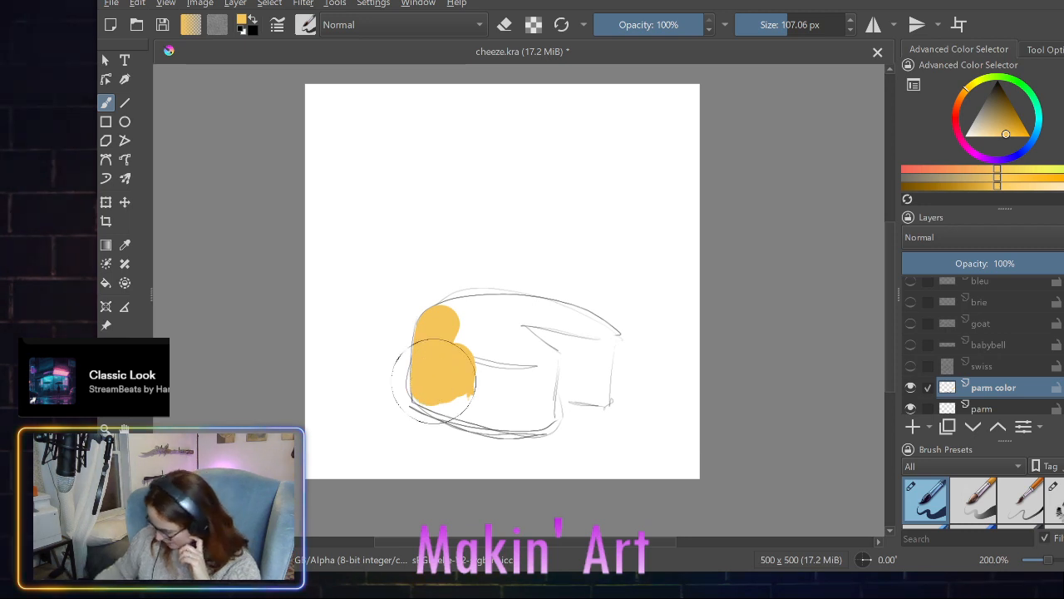
{"action": "mouse_move", "coordinate": [442, 378]}
{"action": "left_mouse_down"}
{"action": "mouse_move", "coordinate": [430, 388]}
{"action": "mouse_move", "coordinate": [449, 405]}
{"action": "mouse_move", "coordinate": [532, 412]}
{"action": "mouse_move", "coordinate": [531, 368]}
{"action": "mouse_move", "coordinate": [490, 333]}
{"action": "mouse_move", "coordinate": [456, 320]}
{"action": "mouse_move", "coordinate": [489, 373]}
{"action": "left_mouse_up"}
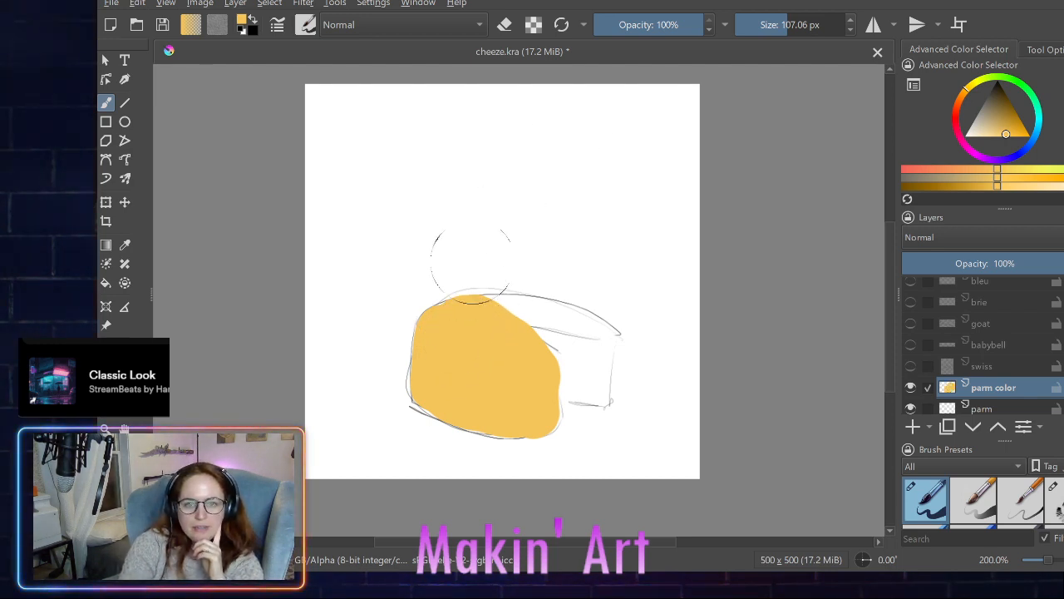
- With a 46.55 px brush, extend the golden yellow over the far top of the parm wheel and along its lower front edge
{"action": "left_click_drag", "start_coordinate": [784, 24], "coordinate": [773, 24]}
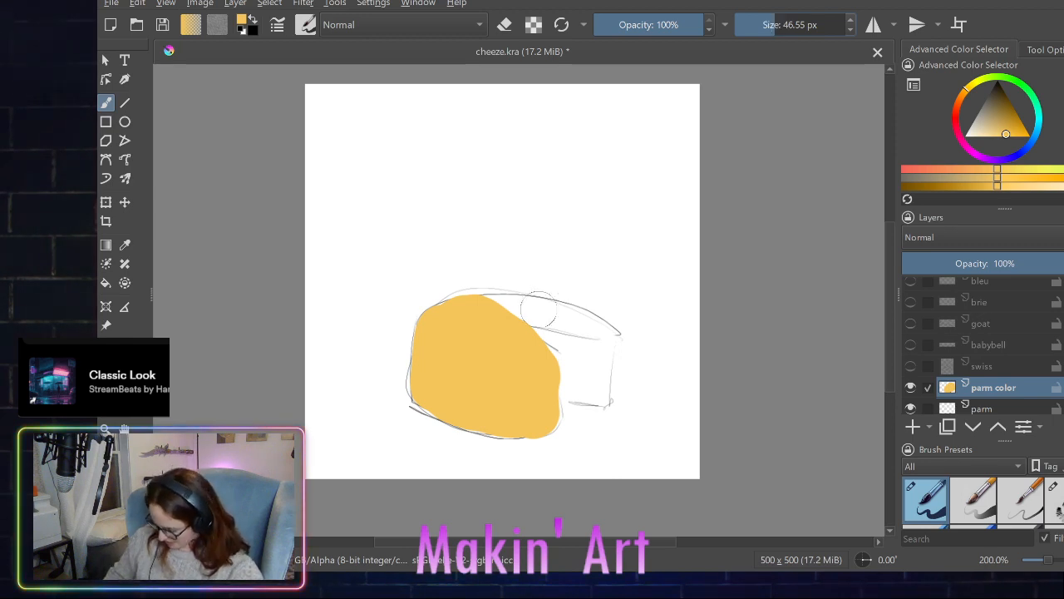
{"action": "mouse_move", "coordinate": [527, 311]}
{"action": "left_mouse_down"}
{"action": "mouse_move", "coordinate": [595, 328]}
{"action": "mouse_move", "coordinate": [485, 309]}
{"action": "left_mouse_up"}
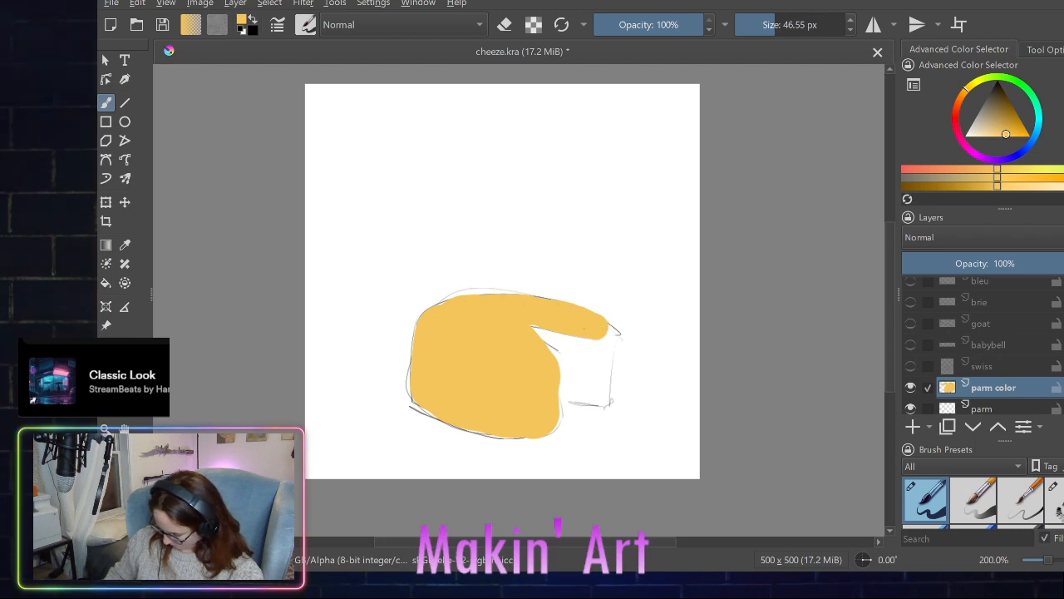
{"action": "left_click_drag", "start_coordinate": [598, 326], "coordinate": [612, 332]}
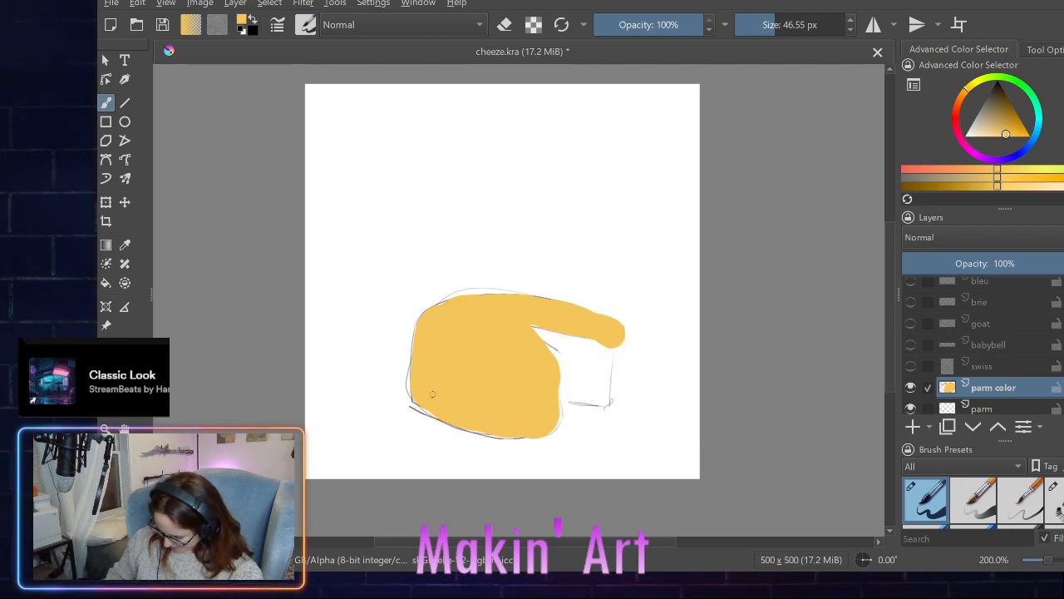
{"action": "mouse_move", "coordinate": [424, 397]}
{"action": "left_mouse_down"}
{"action": "mouse_move", "coordinate": [468, 418]}
{"action": "mouse_move", "coordinate": [542, 424]}
{"action": "left_mouse_up"}
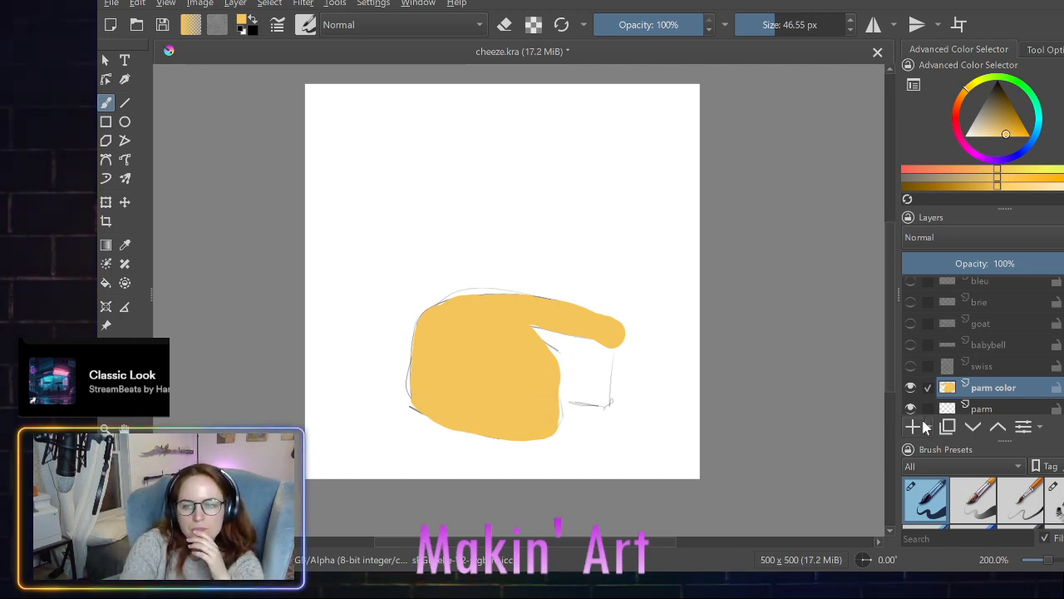
- With an eraser at 11 px, trim the golden overflow at the top's pointed far end and along the wheel's bottom edge
{"action": "scroll", "coordinate": [925, 494], "scroll_direction": "up", "scroll_amount": 2}
{"action": "left_click", "coordinate": [925, 495]}
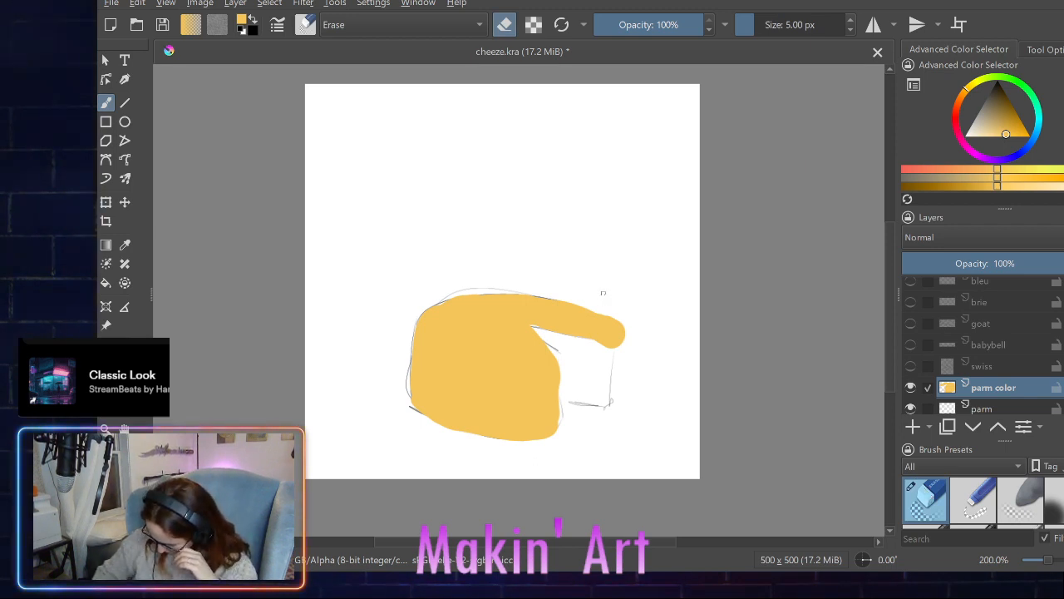
{"action": "left_click", "coordinate": [853, 21]}
{"action": "left_click", "coordinate": [853, 21]}
{"action": "left_click", "coordinate": [853, 20]}
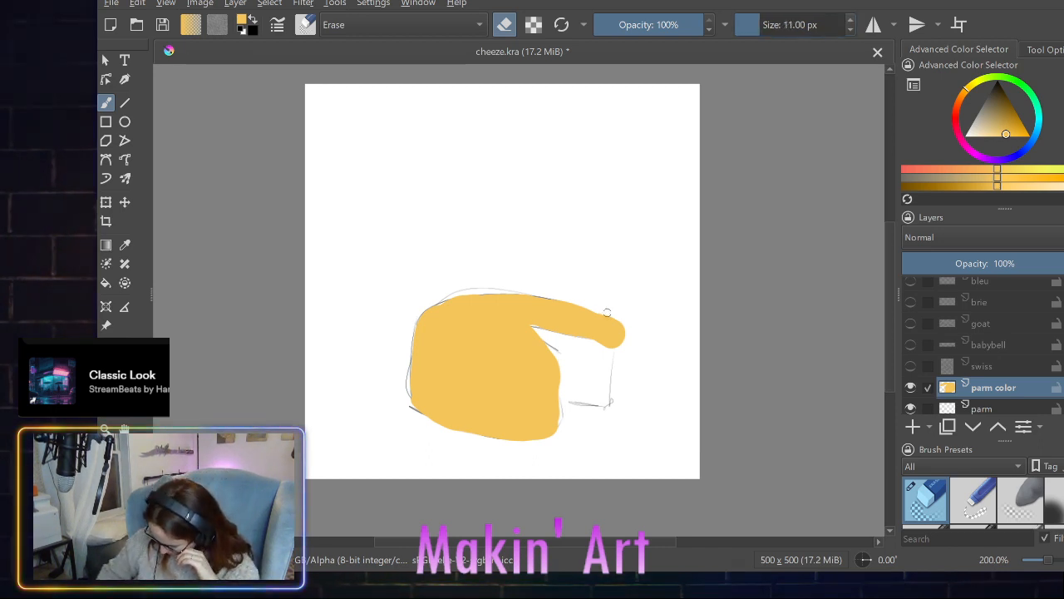
{"action": "mouse_move", "coordinate": [608, 316]}
{"action": "left_mouse_down"}
{"action": "mouse_move", "coordinate": [618, 326]}
{"action": "mouse_move", "coordinate": [616, 316]}
{"action": "left_mouse_up"}
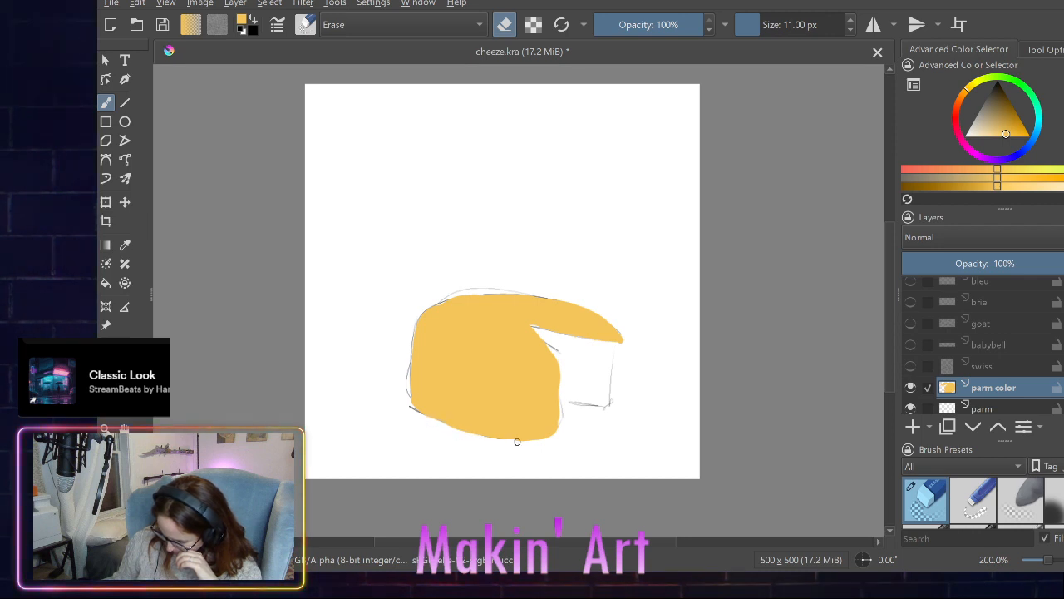
{"action": "left_click_drag", "start_coordinate": [517, 442], "coordinate": [553, 437]}
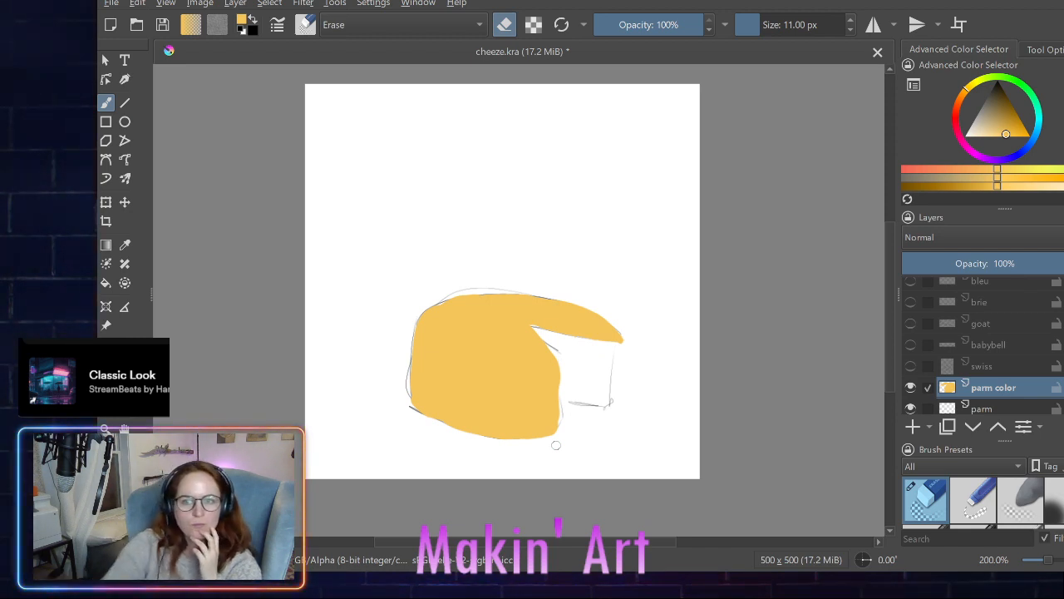
- Choose a paler yellow and block in most of the wedge cutout's inner face with the 46.55 px brush
{"action": "left_click", "coordinate": [1000, 119]}
{"action": "left_click_drag", "start_coordinate": [1000, 119], "coordinate": [992, 134]}
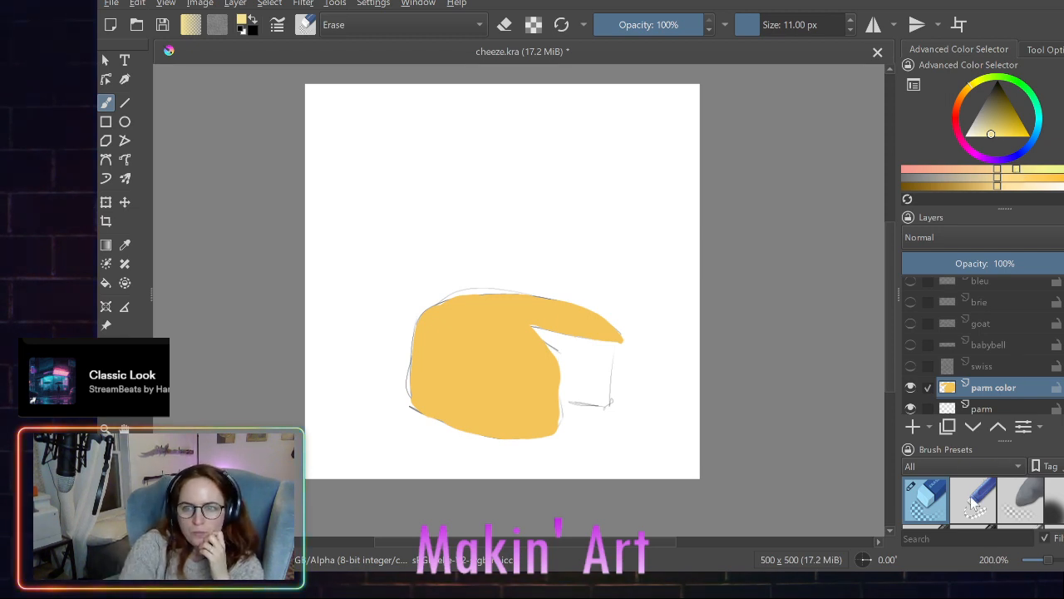
{"action": "scroll", "coordinate": [973, 503], "scroll_direction": "down", "scroll_amount": 4}
{"action": "left_click", "coordinate": [930, 508]}
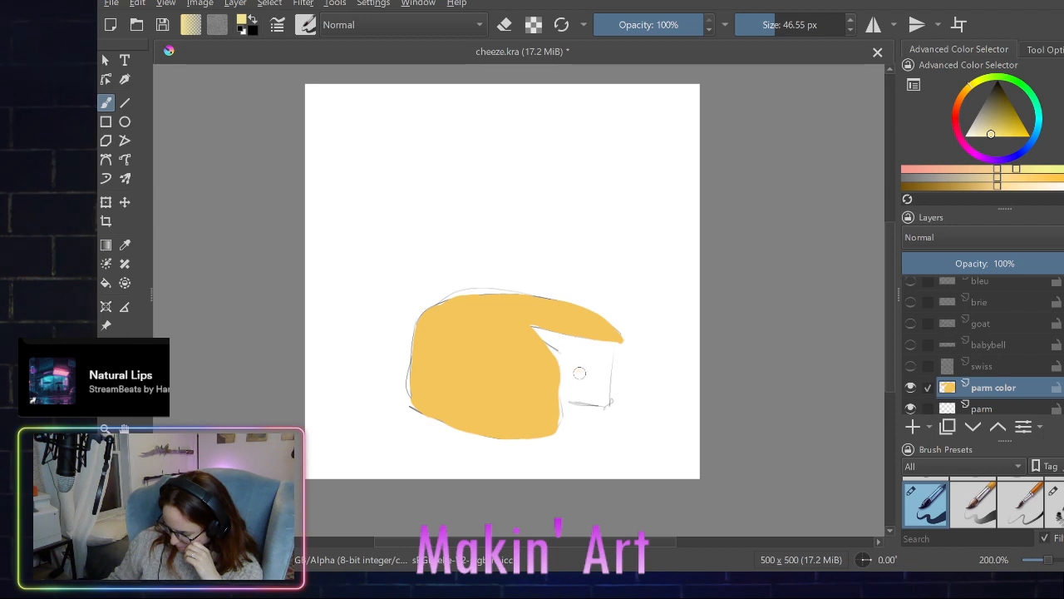
{"action": "mouse_move", "coordinate": [579, 373]}
{"action": "left_mouse_down"}
{"action": "mouse_move", "coordinate": [569, 385]}
{"action": "mouse_move", "coordinate": [600, 397]}
{"action": "mouse_move", "coordinate": [605, 348]}
{"action": "mouse_move", "coordinate": [585, 372]}
{"action": "left_mouse_up"}
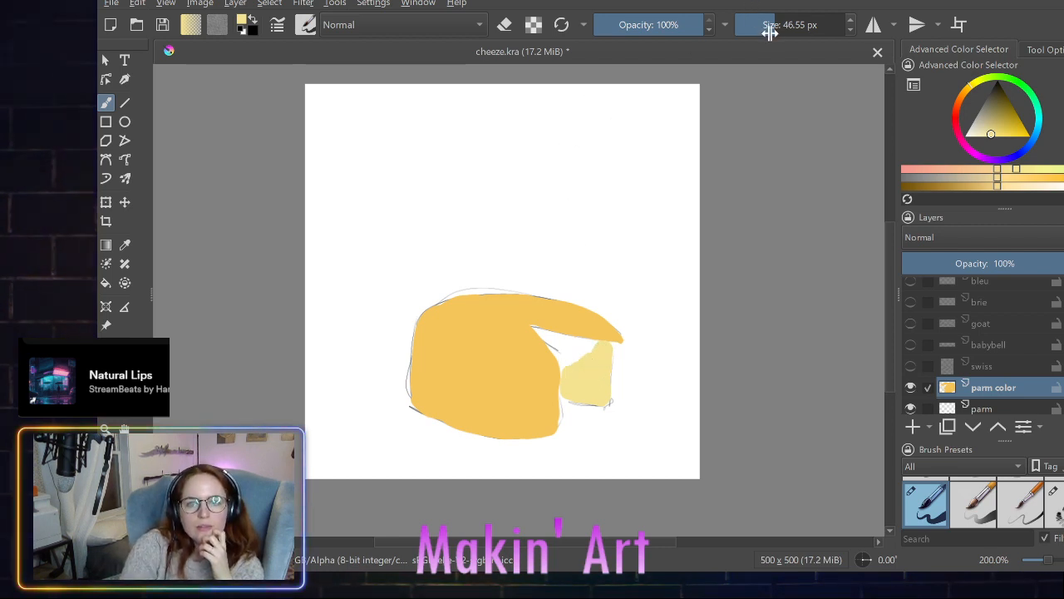
- With a 10.06 px brush, fill the rest of the cut face in pale yellow up to its corners and outer edge
{"action": "left_click_drag", "start_coordinate": [770, 32], "coordinate": [758, 25]}
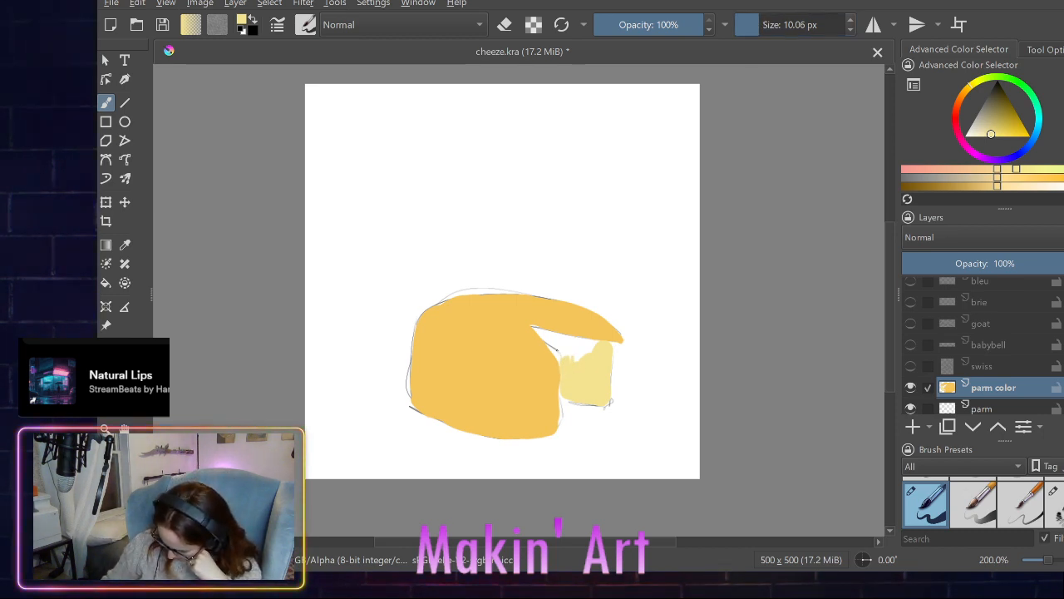
{"action": "left_click_drag", "start_coordinate": [553, 346], "coordinate": [557, 358]}
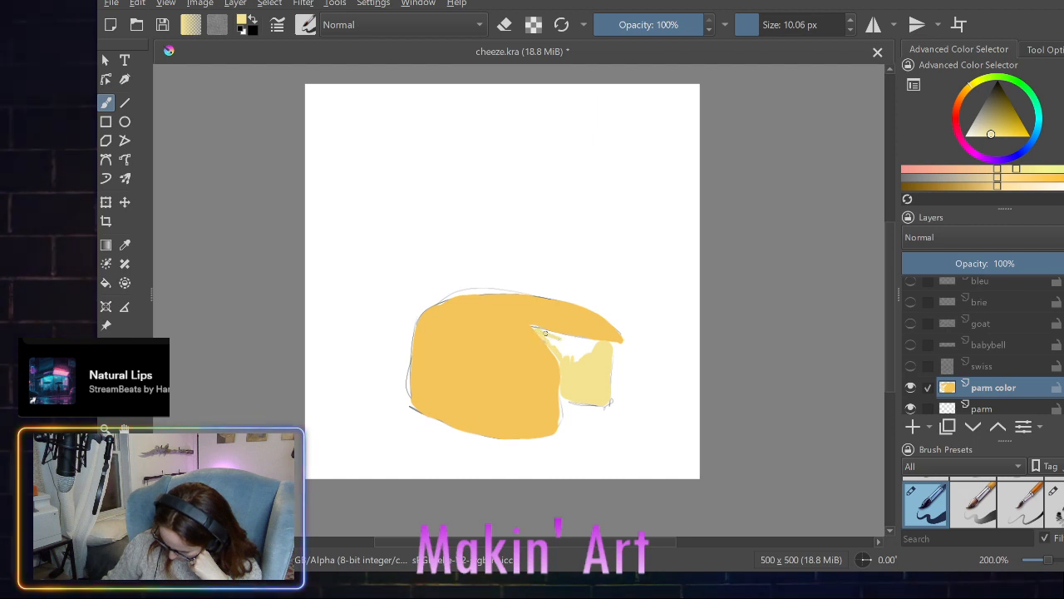
{"action": "mouse_move", "coordinate": [572, 338]}
{"action": "left_mouse_down"}
{"action": "mouse_move", "coordinate": [598, 343]}
{"action": "mouse_move", "coordinate": [551, 343]}
{"action": "mouse_move", "coordinate": [584, 349]}
{"action": "left_mouse_up"}
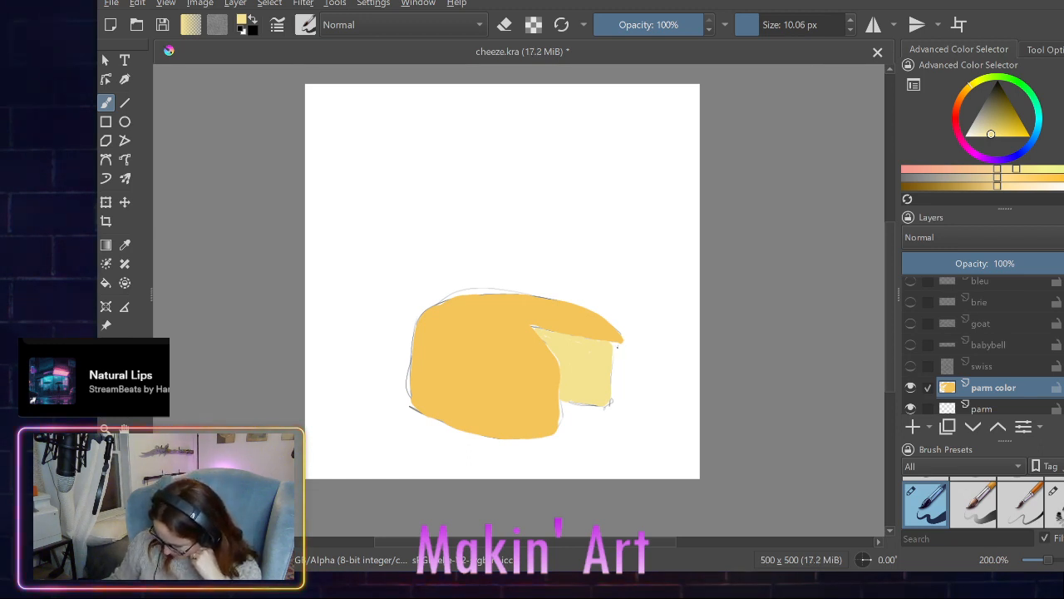
{"action": "left_click_drag", "start_coordinate": [619, 371], "coordinate": [615, 408]}
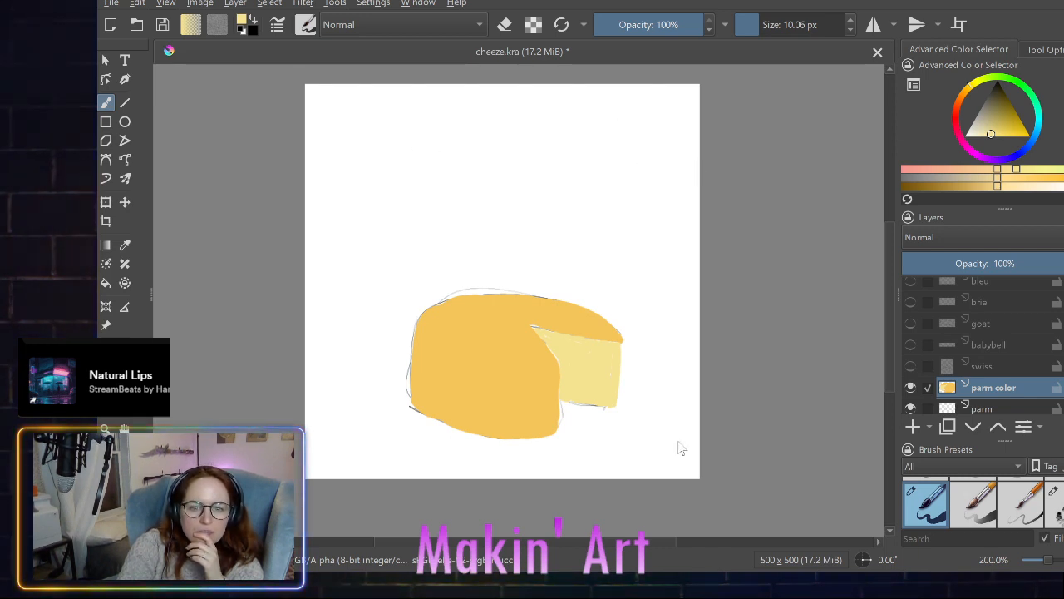
- Return to the golden yellow and paint a thin rind along the cut face's outer and bottom edges with a 2.18 px brush
{"action": "left_click", "coordinate": [1062, 83]}
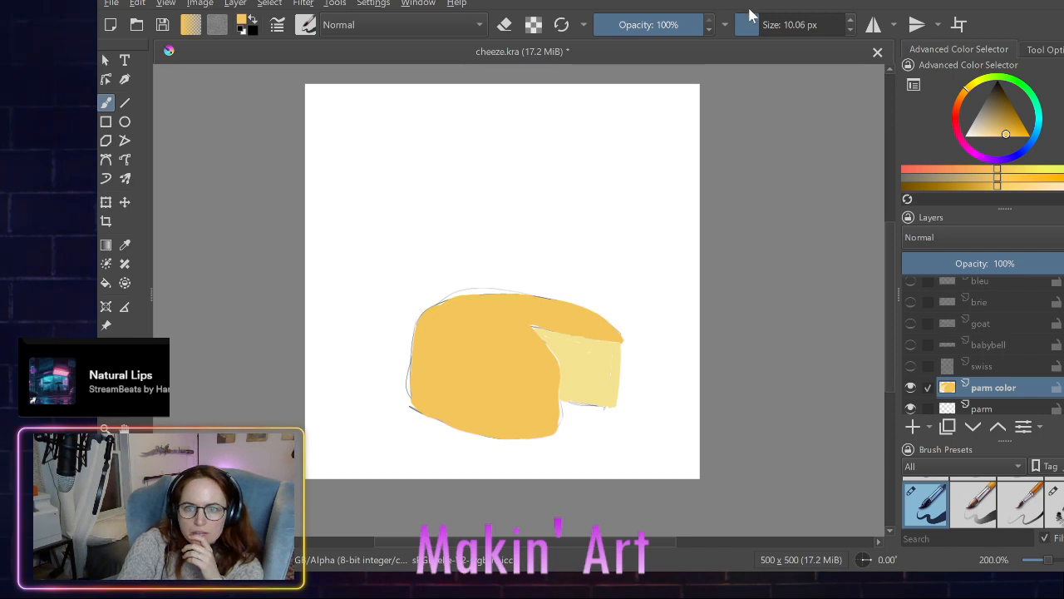
{"action": "left_click_drag", "start_coordinate": [752, 25], "coordinate": [748, 24]}
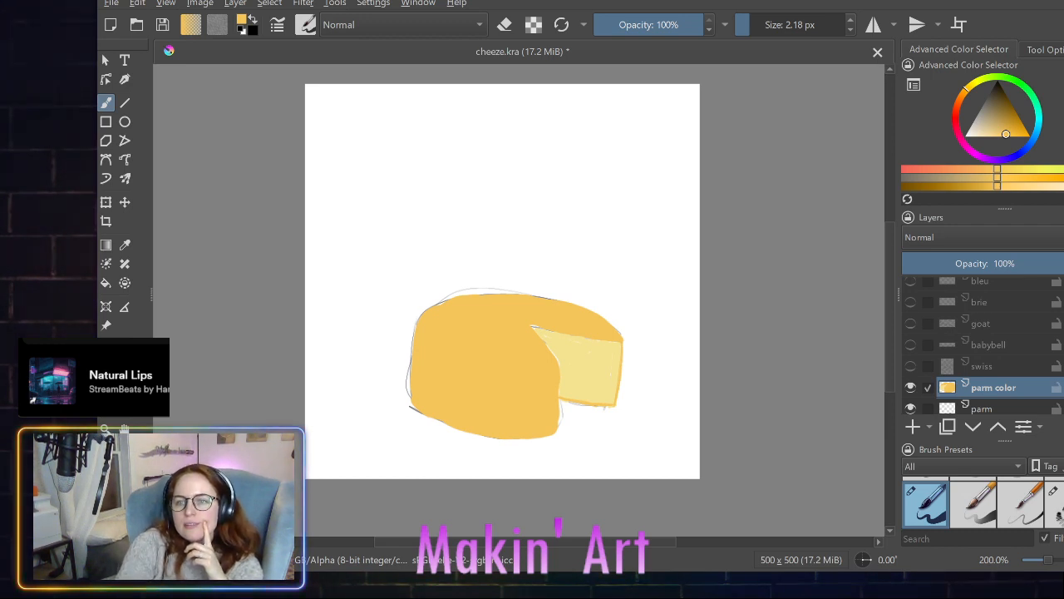
- Sample the cut face's pale yellow and cover its remaining gaps and specks with a 5.18 px brush
{"action": "left_click", "coordinate": [588, 372], "text": "ctrl"}
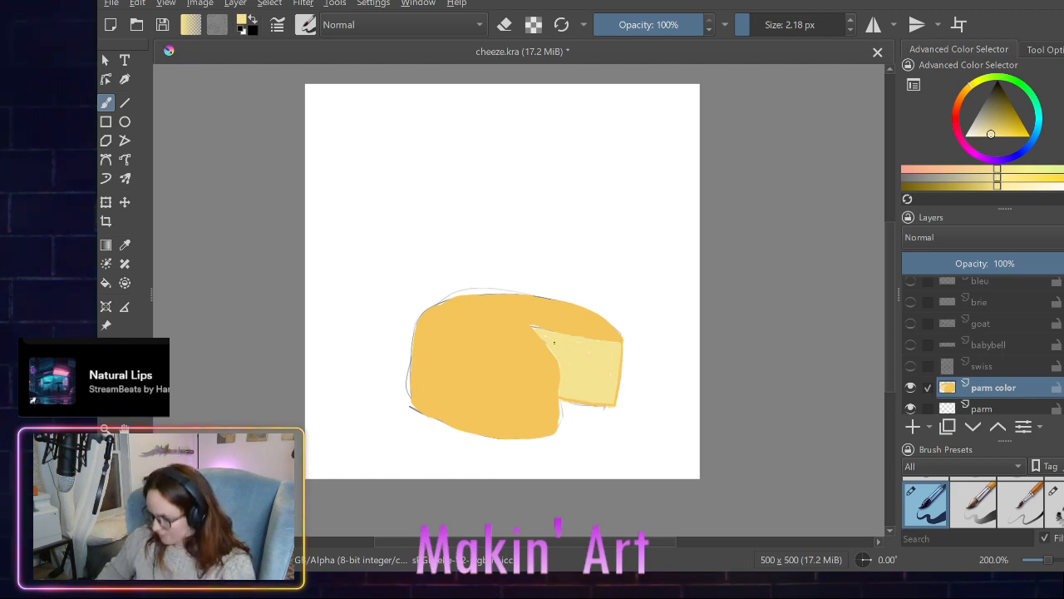
{"action": "left_click", "coordinate": [751, 29]}
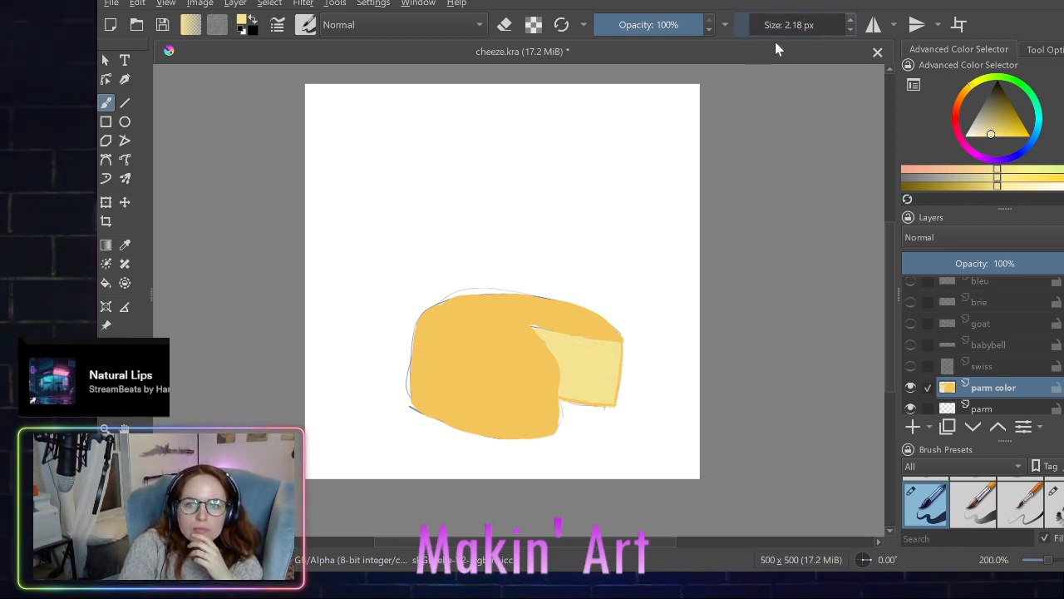
{"action": "left_click", "coordinate": [850, 21]}
{"action": "left_click", "coordinate": [851, 21]}
{"action": "left_click", "coordinate": [851, 21]}
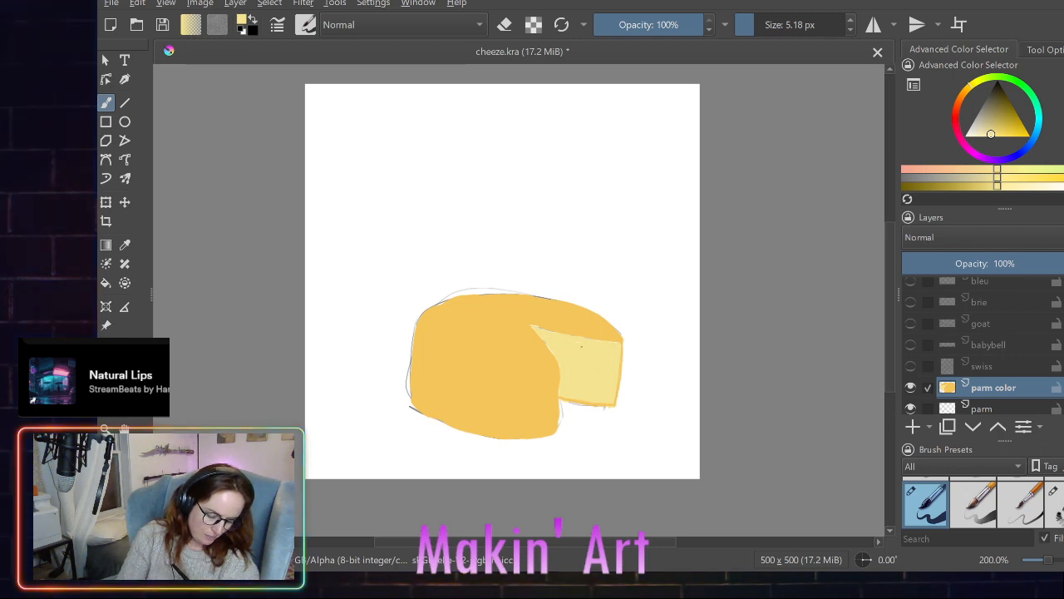
{"action": "left_click_drag", "start_coordinate": [571, 340], "coordinate": [580, 349]}
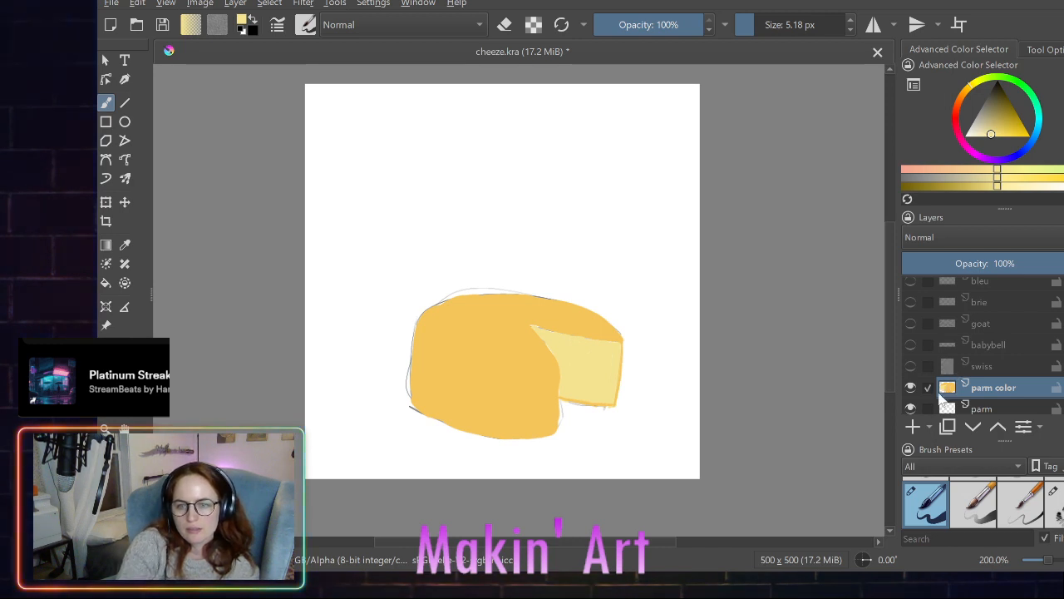
- Move the parm color layer below the parm sketch layer
{"action": "scroll", "coordinate": [930, 405], "scroll_direction": "down", "scroll_amount": 1}
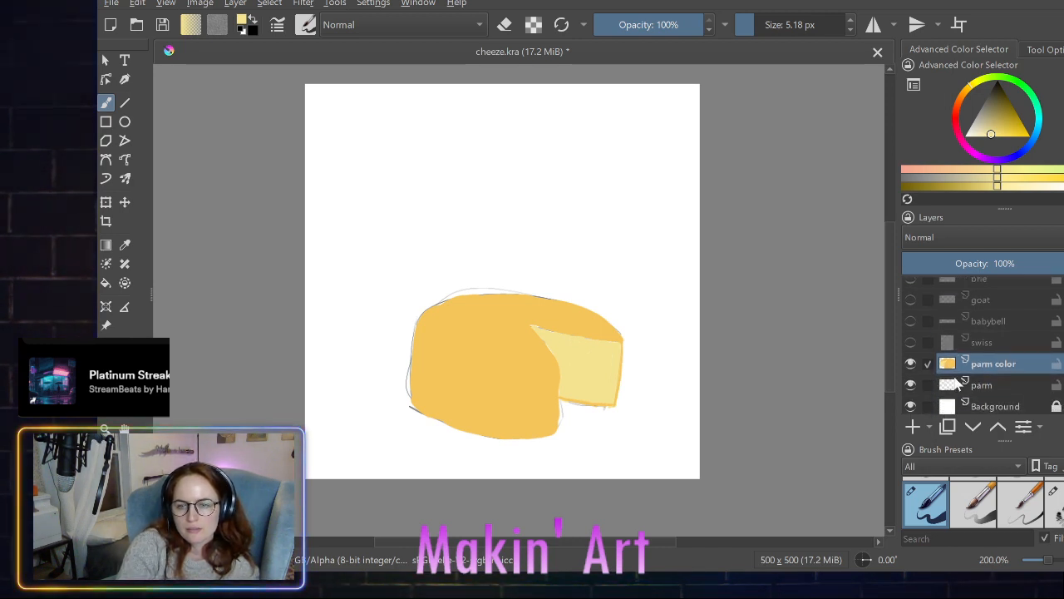
{"action": "left_click_drag", "start_coordinate": [981, 371], "coordinate": [979, 399]}
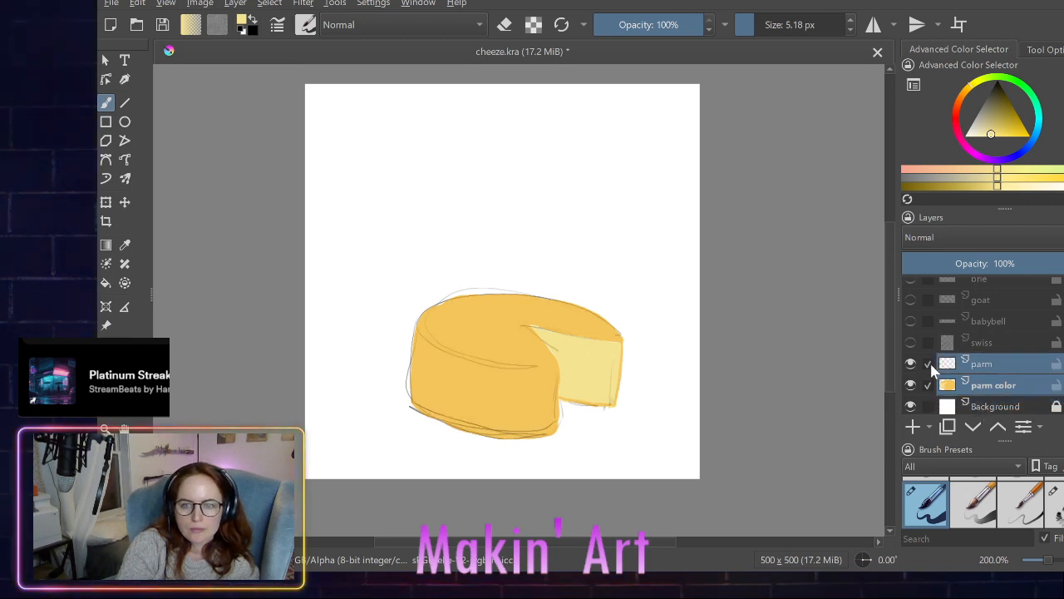
- Compare the colored wheel with and without the parm sketch layer shown, leaving the sketch layer visible
{"action": "left_click", "coordinate": [908, 368]}
{"action": "left_click", "coordinate": [910, 366]}
{"action": "left_click", "coordinate": [909, 366]}
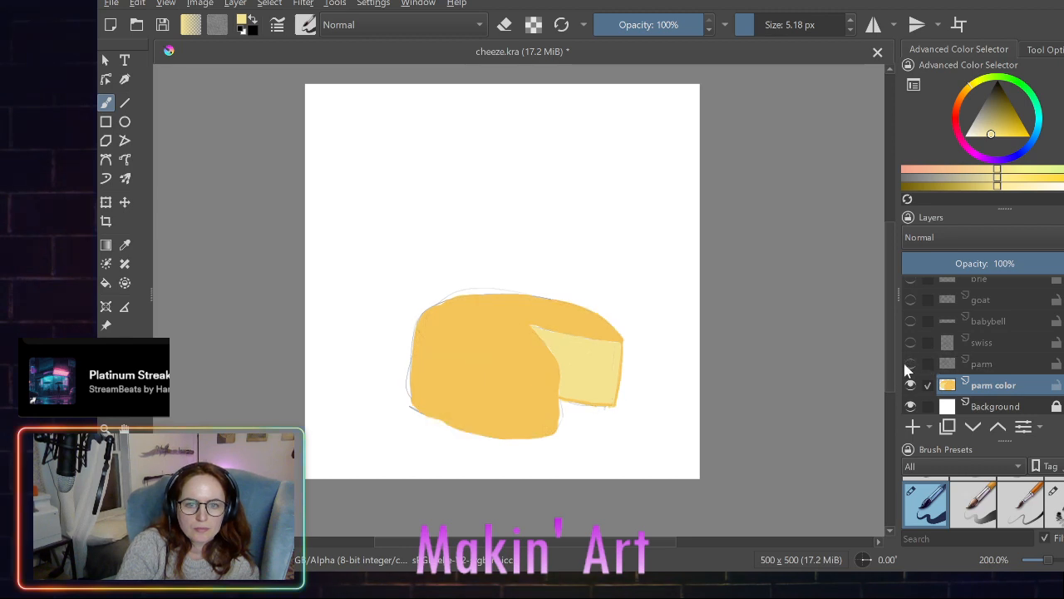
{"action": "left_click", "coordinate": [909, 366]}
{"action": "left_click", "coordinate": [909, 366]}
{"action": "left_click", "coordinate": [910, 366]}
{"action": "left_click", "coordinate": [909, 366]}
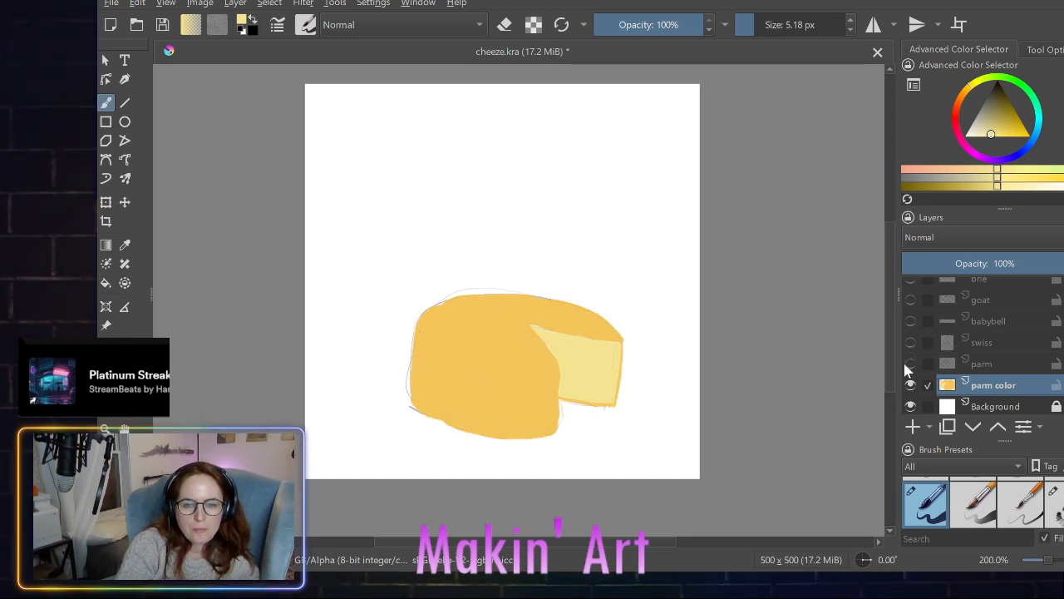
{"action": "left_click", "coordinate": [909, 366]}
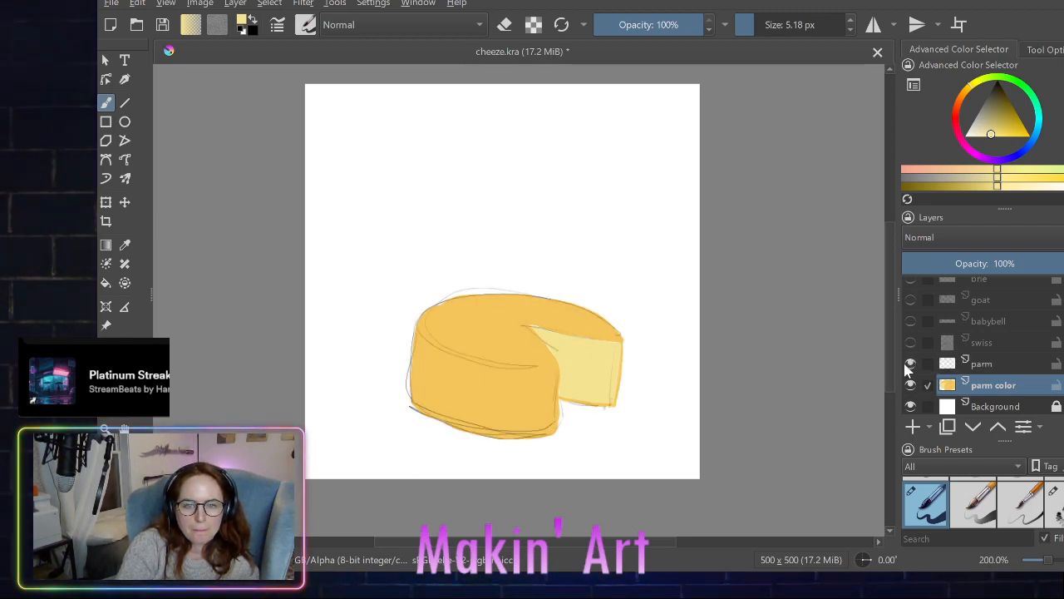
{"action": "left_click", "coordinate": [909, 366]}
{"action": "left_click", "coordinate": [909, 365]}
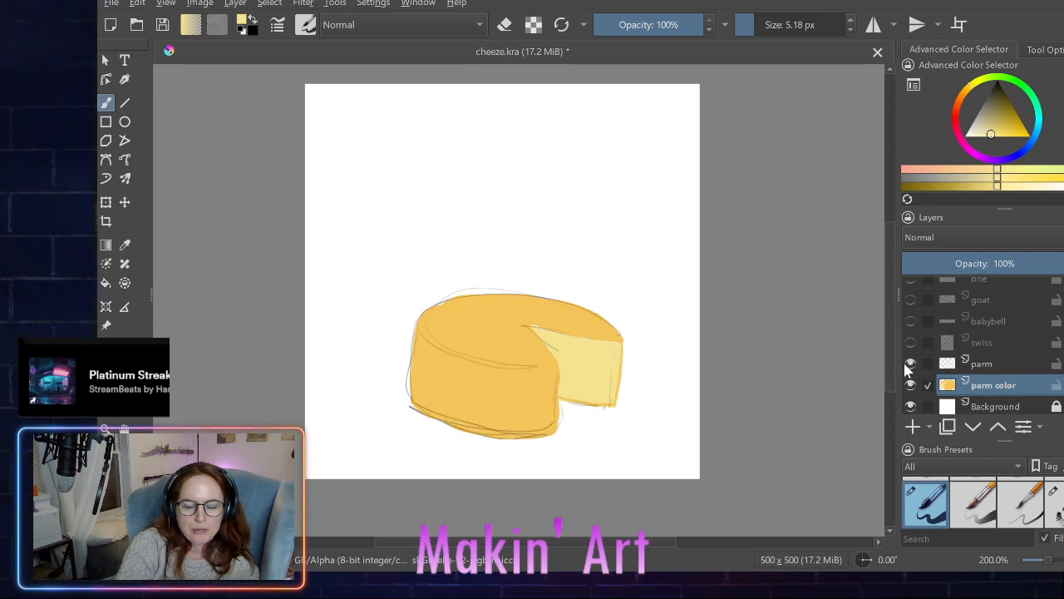
{"action": "left_click", "coordinate": [909, 366]}
{"action": "left_click", "coordinate": [909, 366]}
{"action": "left_click", "coordinate": [910, 366]}
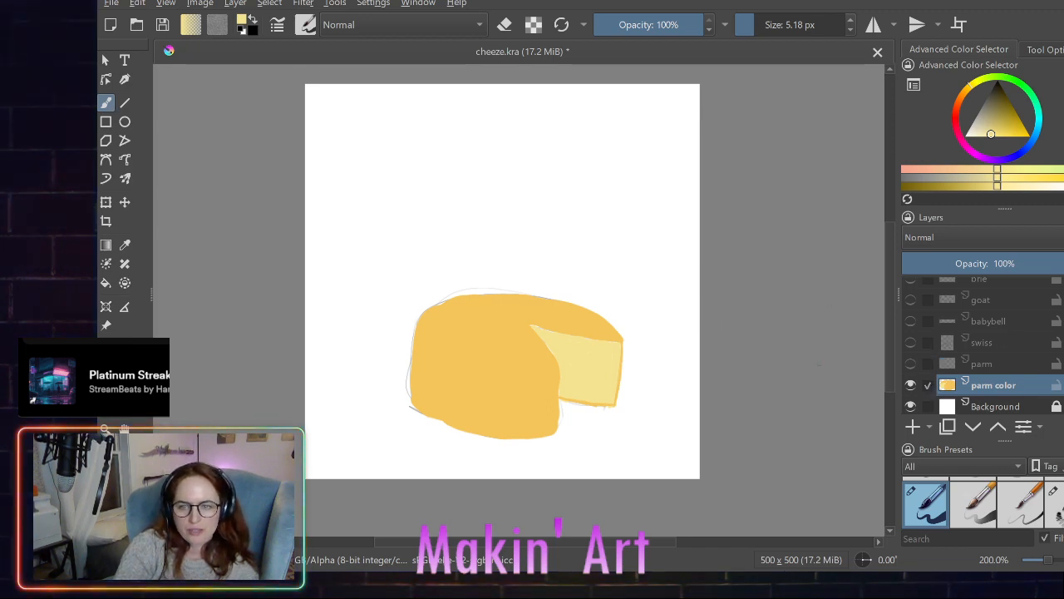
{"action": "left_click", "coordinate": [927, 363]}
{"action": "left_click", "coordinate": [910, 363]}
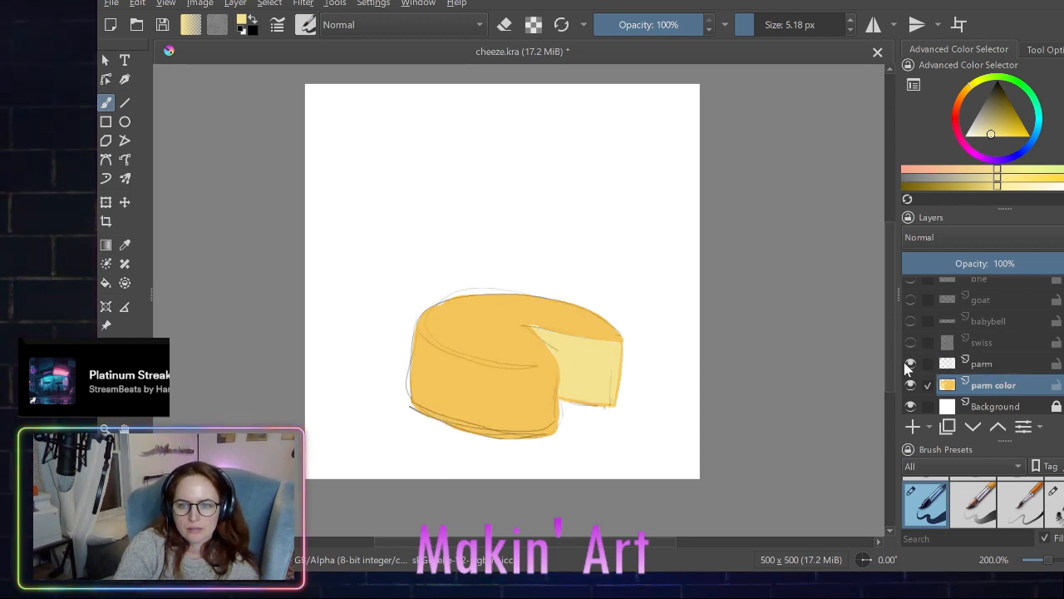
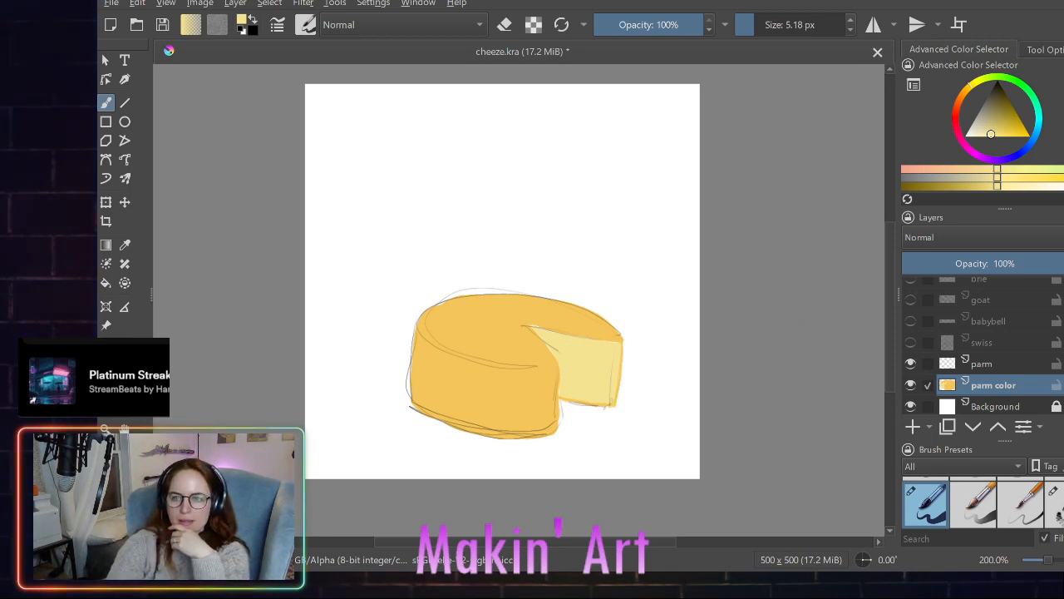
- Reset the brush color to black and add a paint layer named "parm lines" directly above the parm color layer
{"action": "key", "text": "d"}
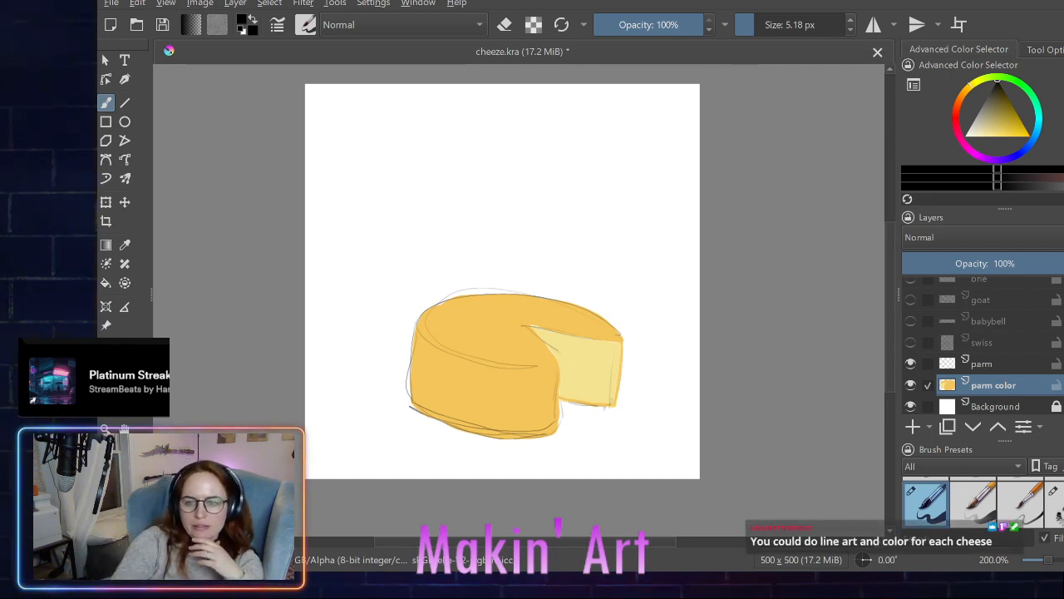
{"action": "left_click", "coordinate": [913, 426]}
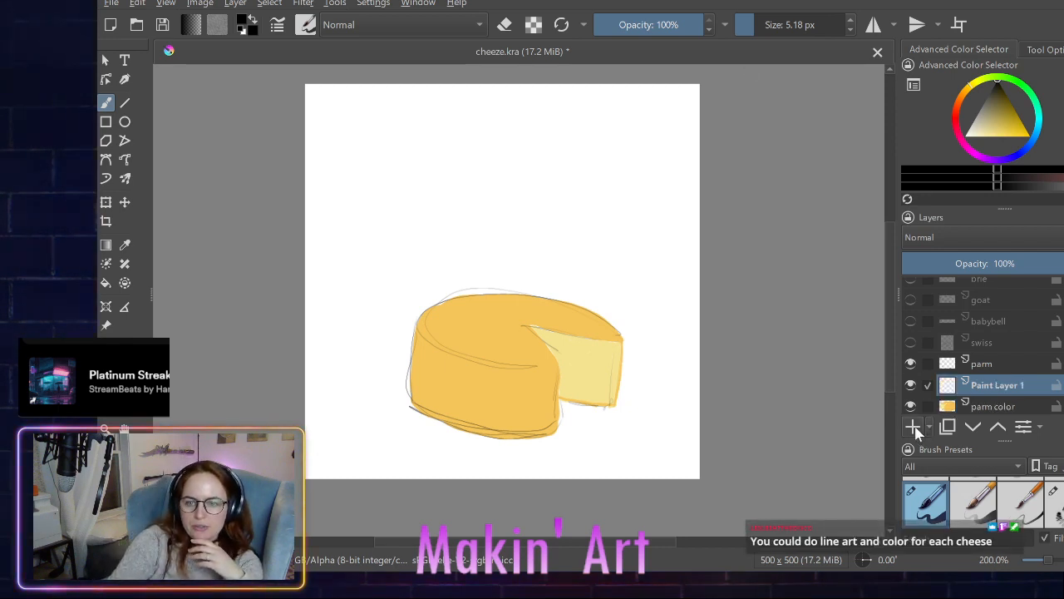
{"action": "double_click", "coordinate": [982, 386]}
{"action": "key", "text": "BackSpace"}
{"action": "key", "text": "BackSpace"}
{"action": "key", "text": "BackSpace"}
{"action": "key", "text": "BackSpace"}
{"action": "key", "text": "BackSpace"}
{"action": "key", "text": "BackSpace"}
{"action": "key", "text": "BackSpace"}
{"action": "key", "text": "BackSpace"}
{"action": "key", "text": "BackSpace"}
{"action": "key", "text": "BackSpace"}
{"action": "key", "text": "BackSpace"}
{"action": "key", "text": "BackSpace"}
{"action": "key", "text": "BackSpace"}
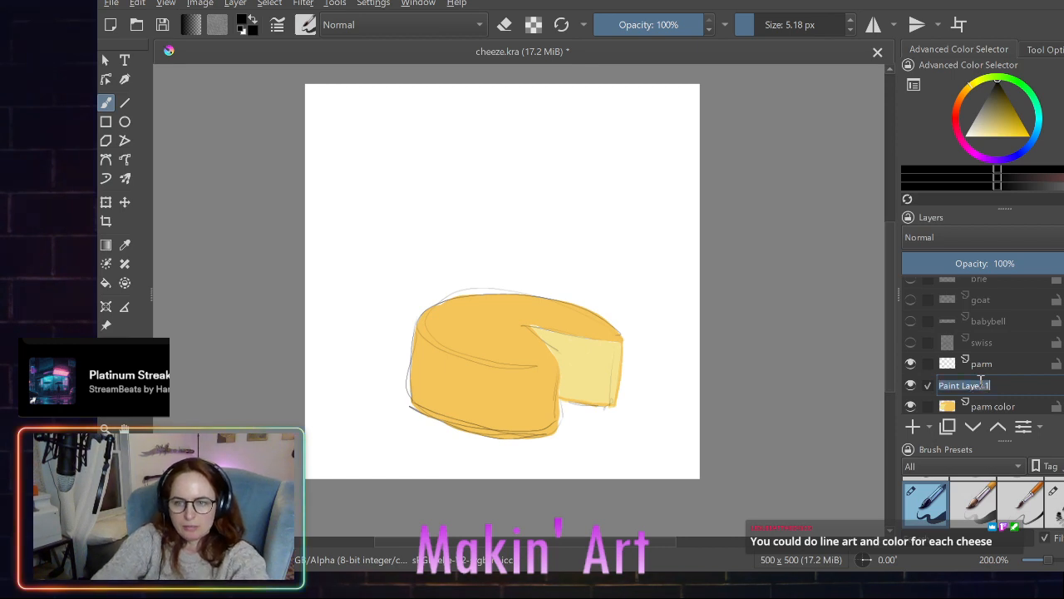
{"action": "type", "text": "parm"}
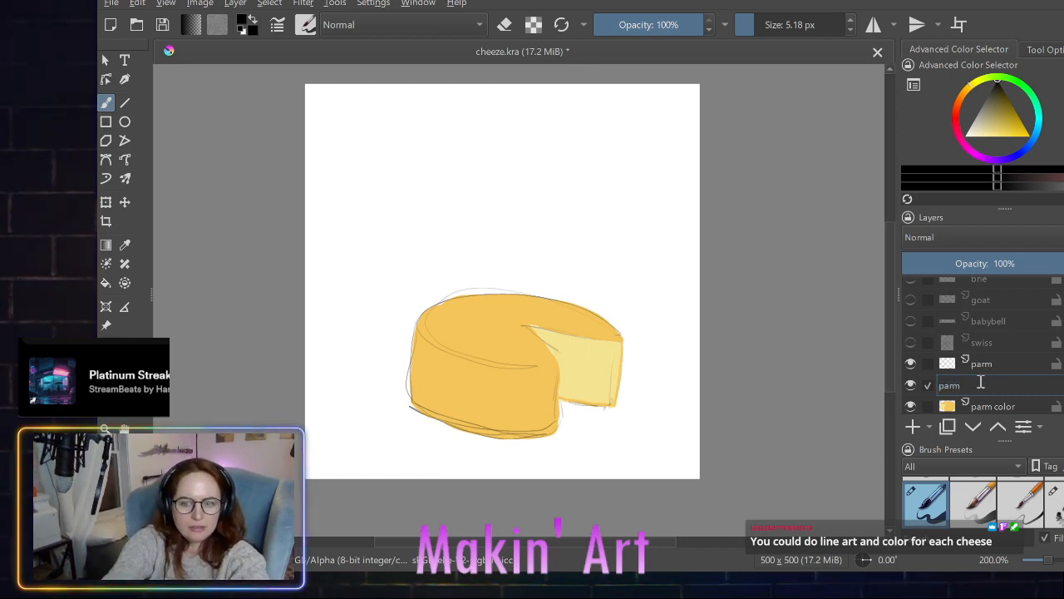
{"action": "type", "text": " line"}
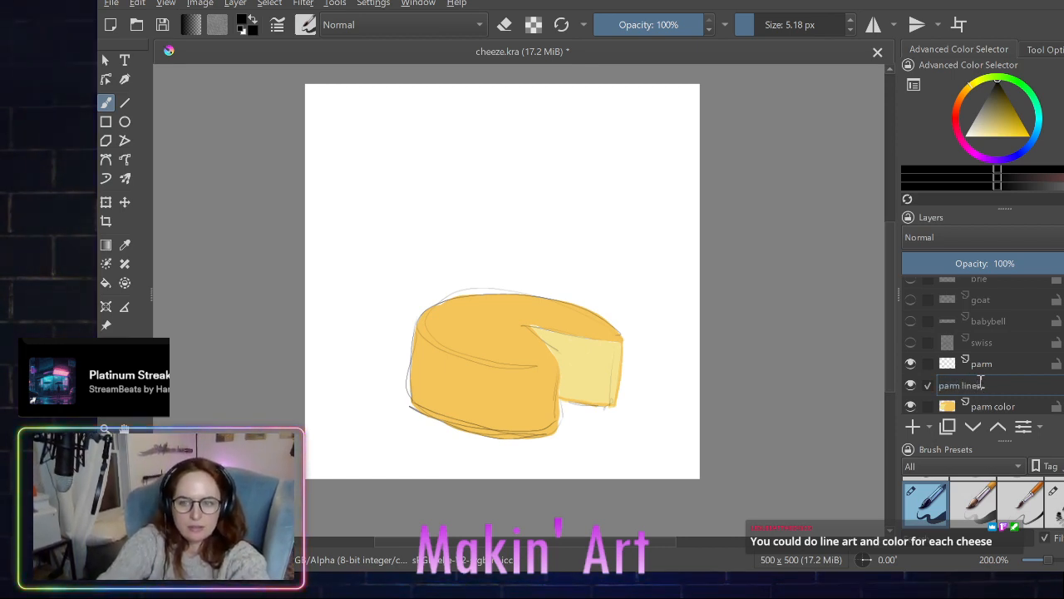
{"action": "type", "text": "s"}
{"action": "key", "text": "Return"}
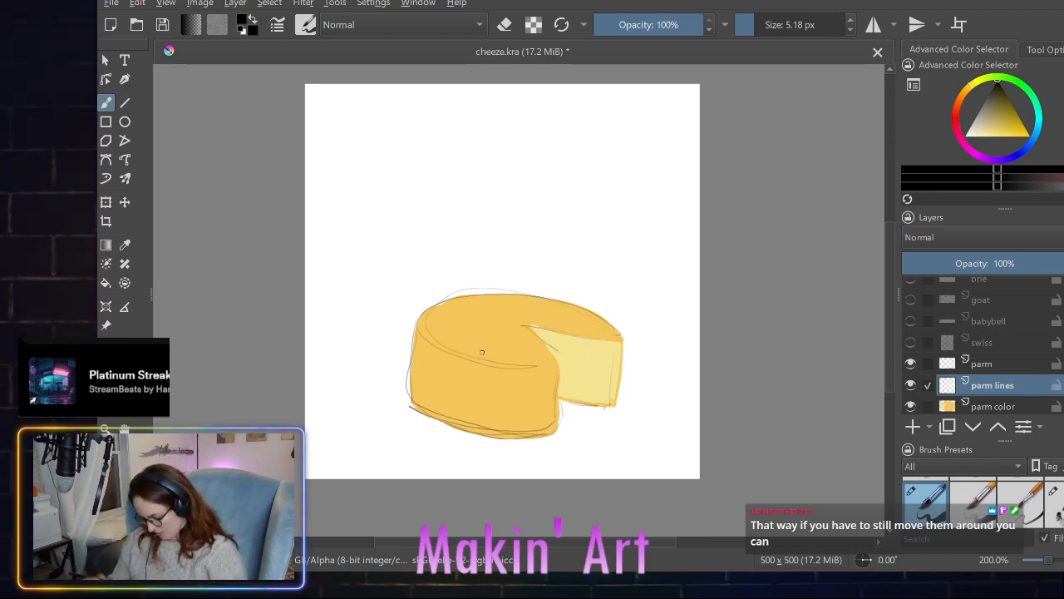
- Try black 5.18 px line art along the wheel's front top rim and bottom edge, undoing the test and bottom strokes
{"action": "left_click_drag", "start_coordinate": [516, 218], "coordinate": [528, 168]}
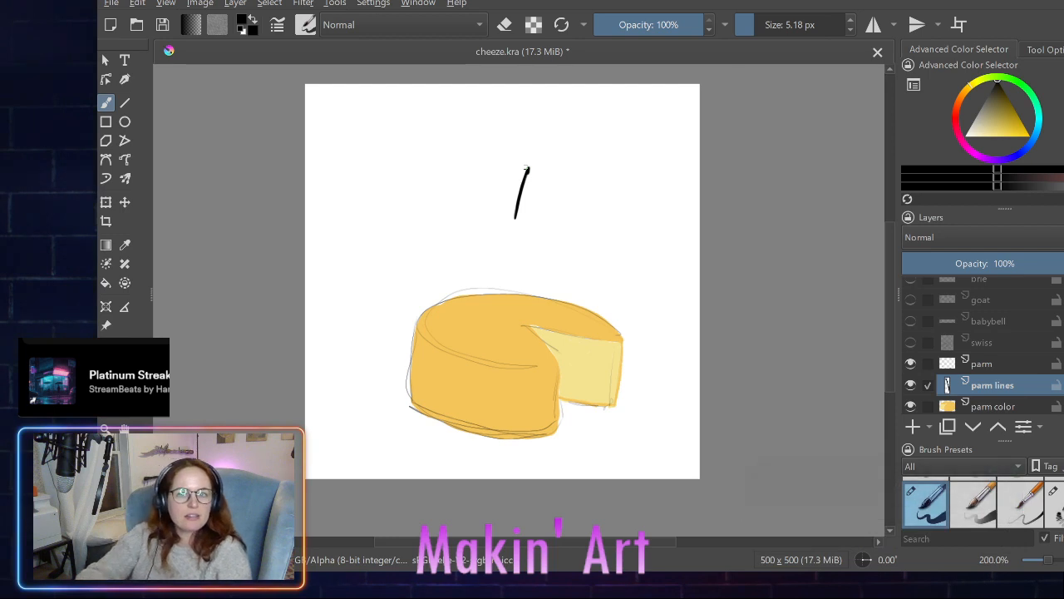
{"action": "key", "text": "ctrl+z"}
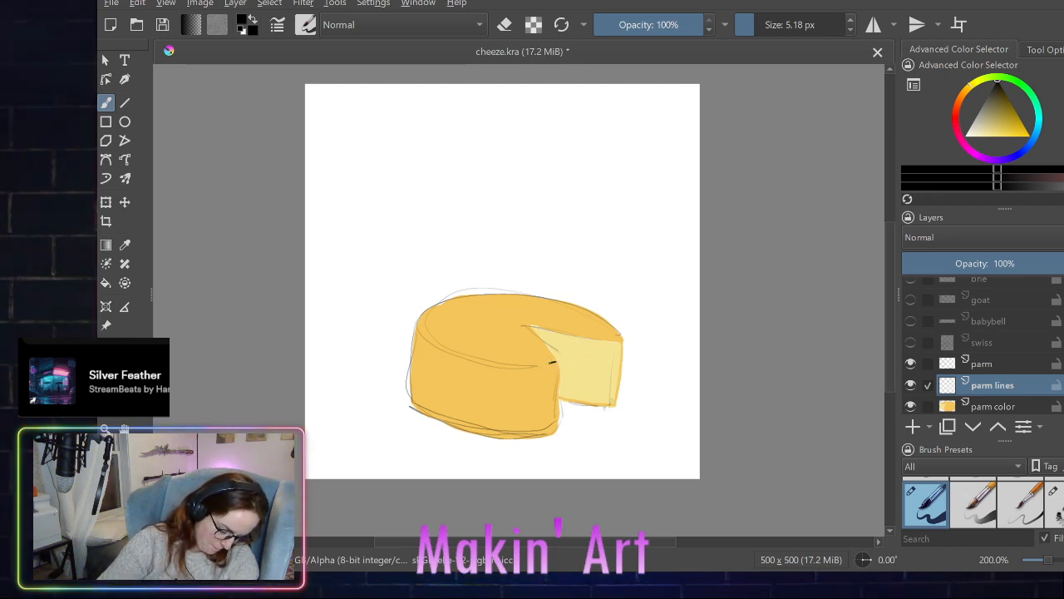
{"action": "mouse_move", "coordinate": [551, 362]}
{"action": "left_mouse_down"}
{"action": "mouse_move", "coordinate": [484, 364]}
{"action": "mouse_move", "coordinate": [417, 329]}
{"action": "left_mouse_up"}
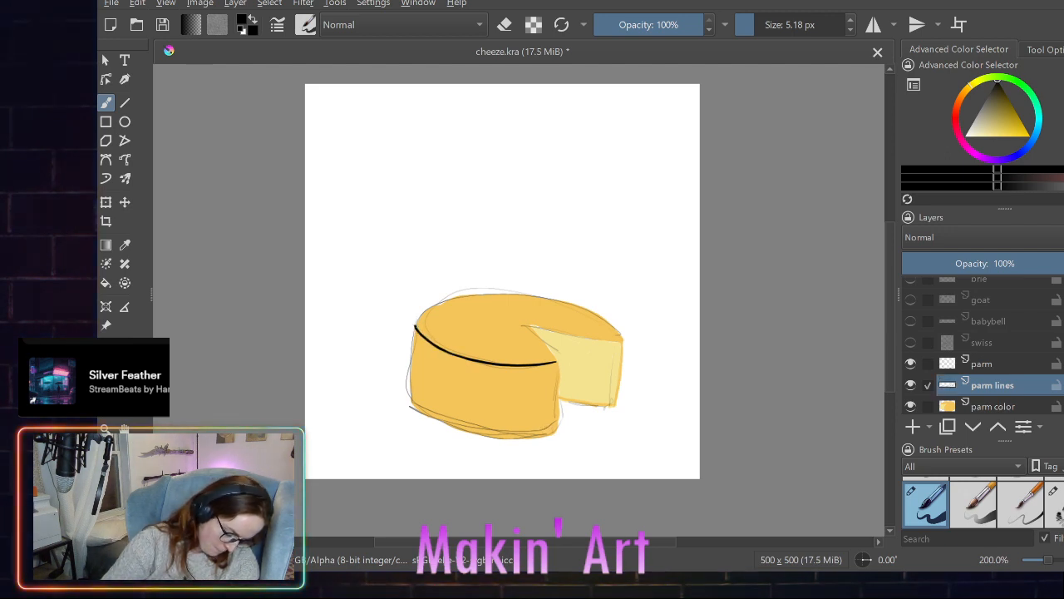
{"action": "left_click_drag", "start_coordinate": [553, 432], "coordinate": [532, 435]}
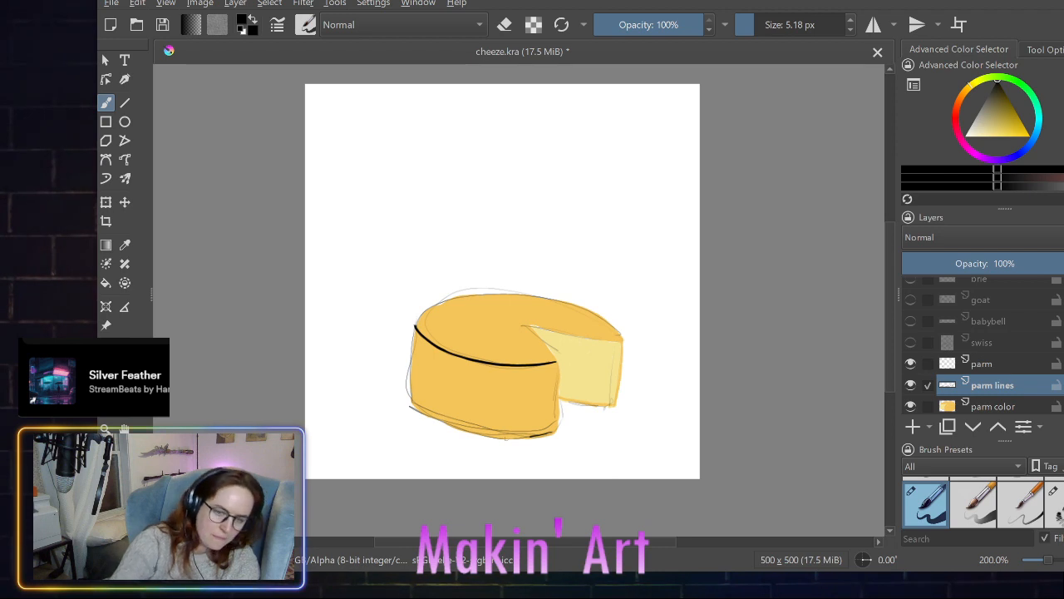
{"action": "key", "text": "ctrl+z"}
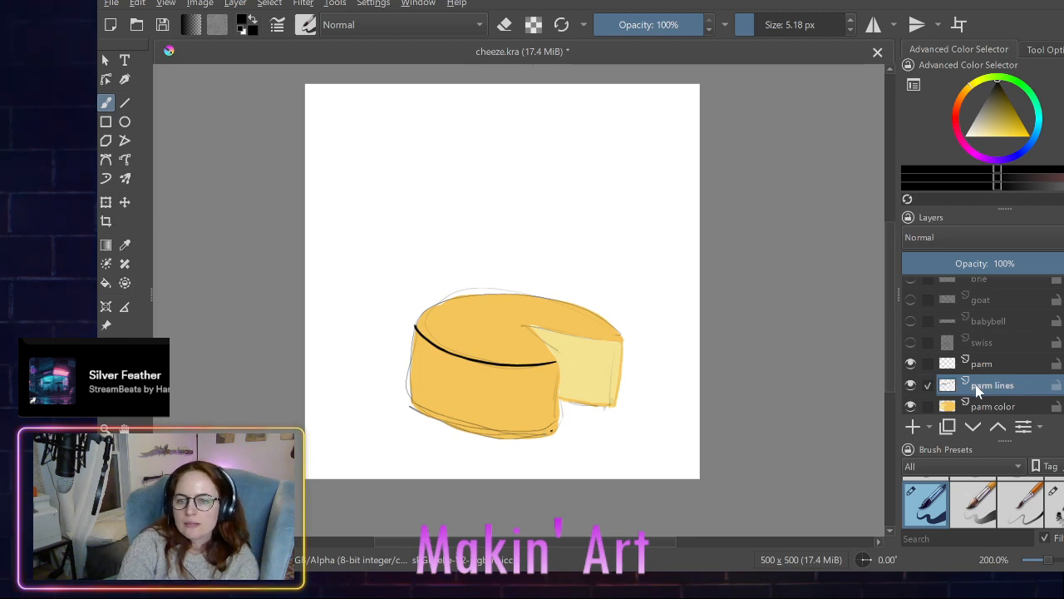
- Try the bottom-edge line again with the parm sketch hidden, undo it, and set the brush size to 6.18 px
{"action": "left_click", "coordinate": [912, 364]}
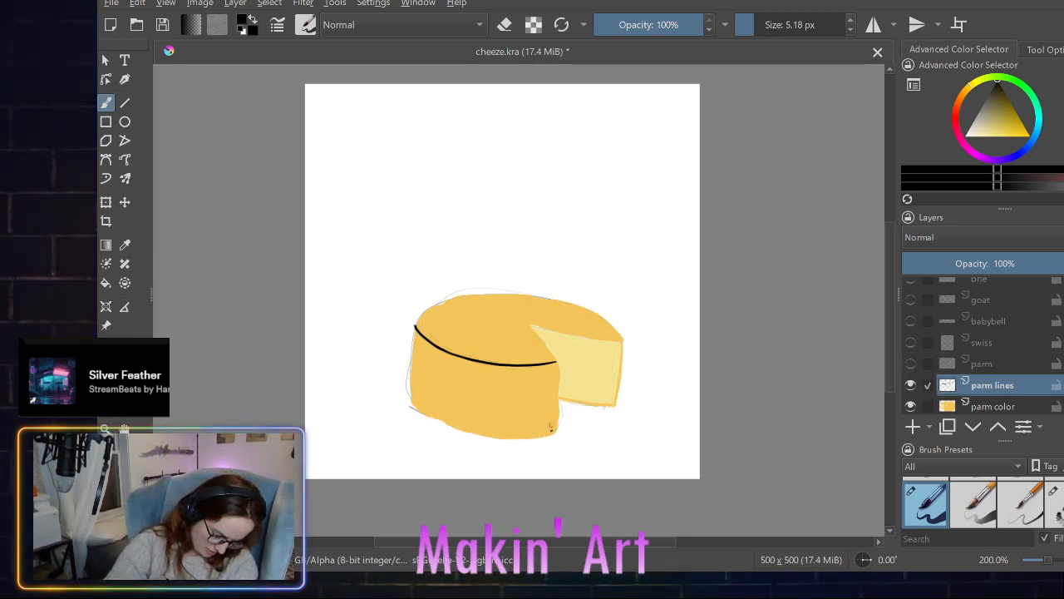
{"action": "left_click", "coordinate": [911, 363]}
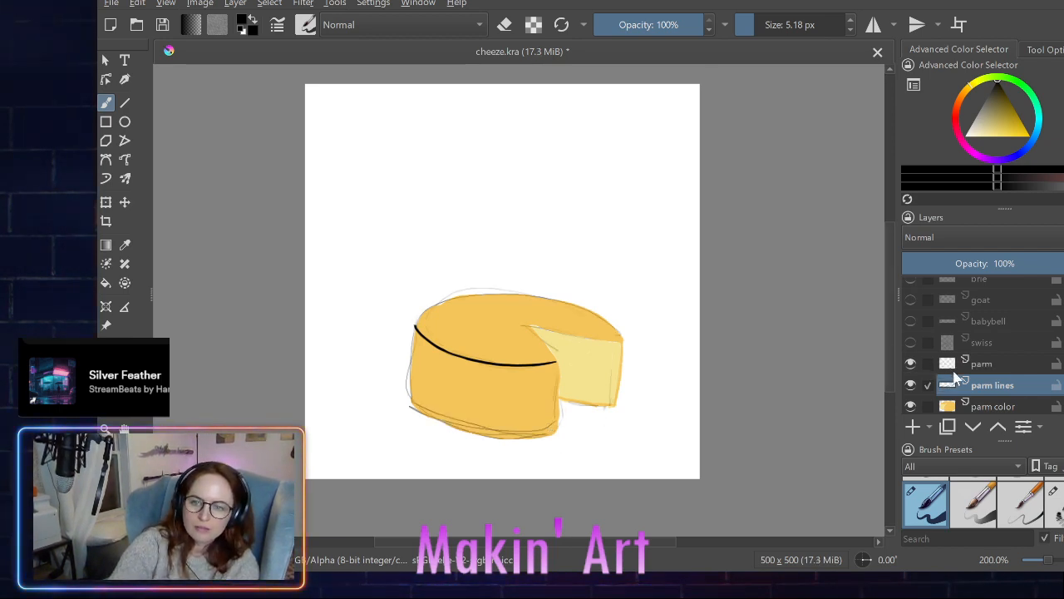
{"action": "left_click", "coordinate": [911, 364]}
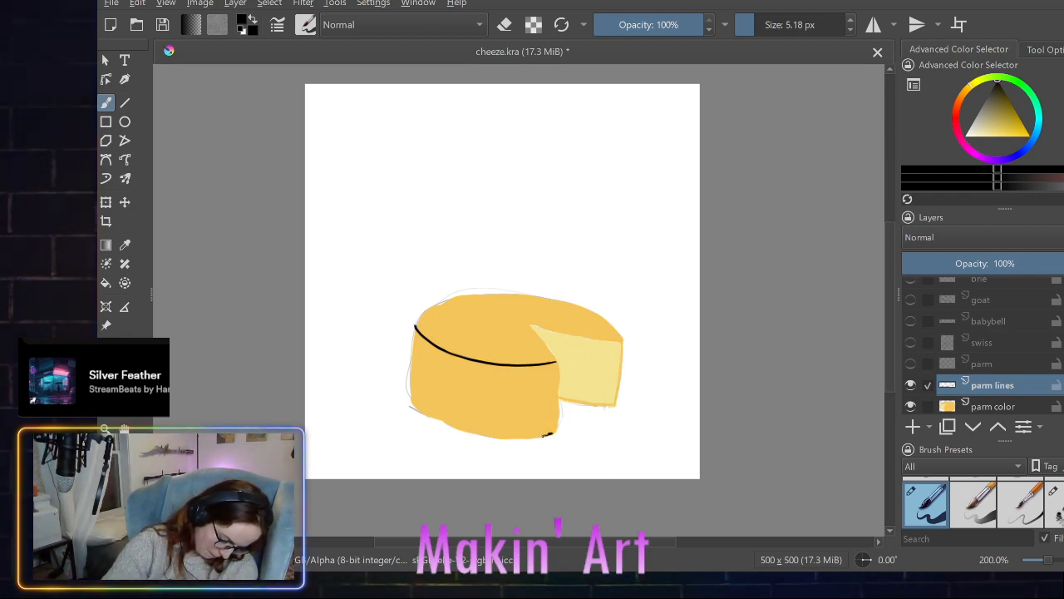
{"action": "left_click_drag", "start_coordinate": [545, 433], "coordinate": [513, 438]}
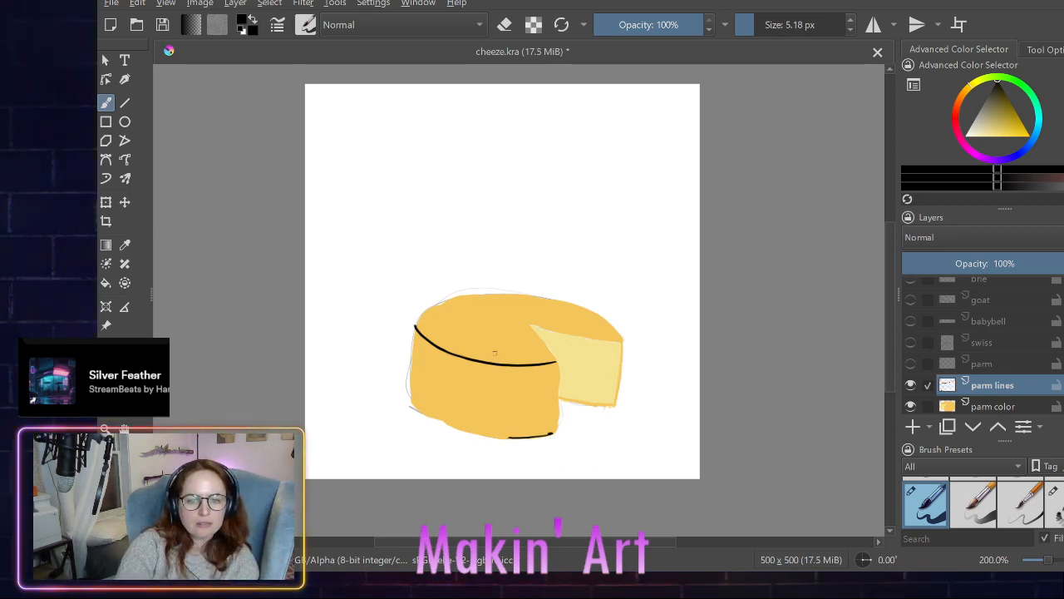
{"action": "key", "text": "ctrl+z"}
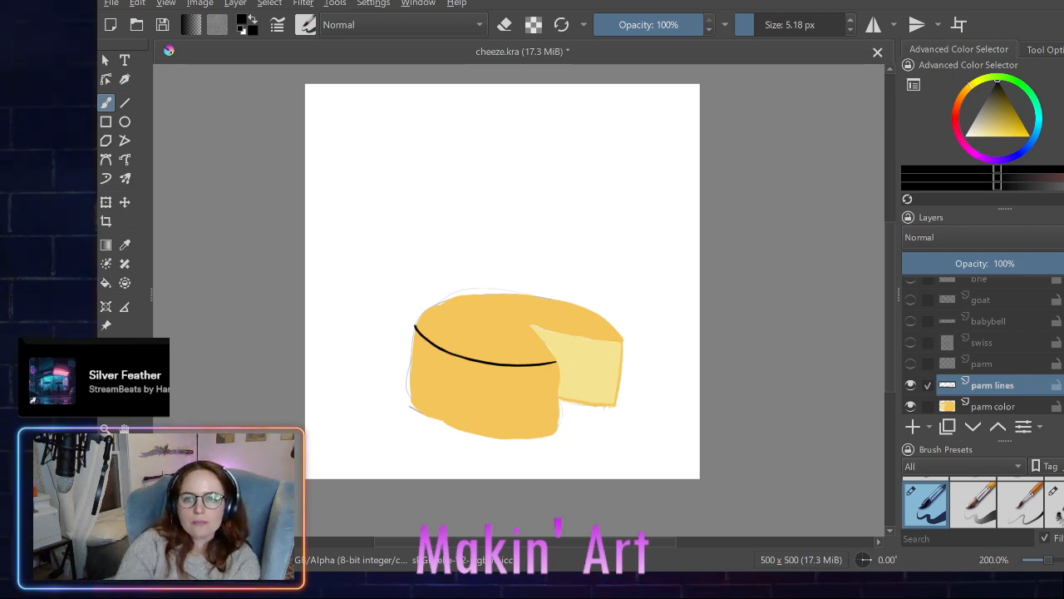
{"action": "left_click", "coordinate": [850, 20]}
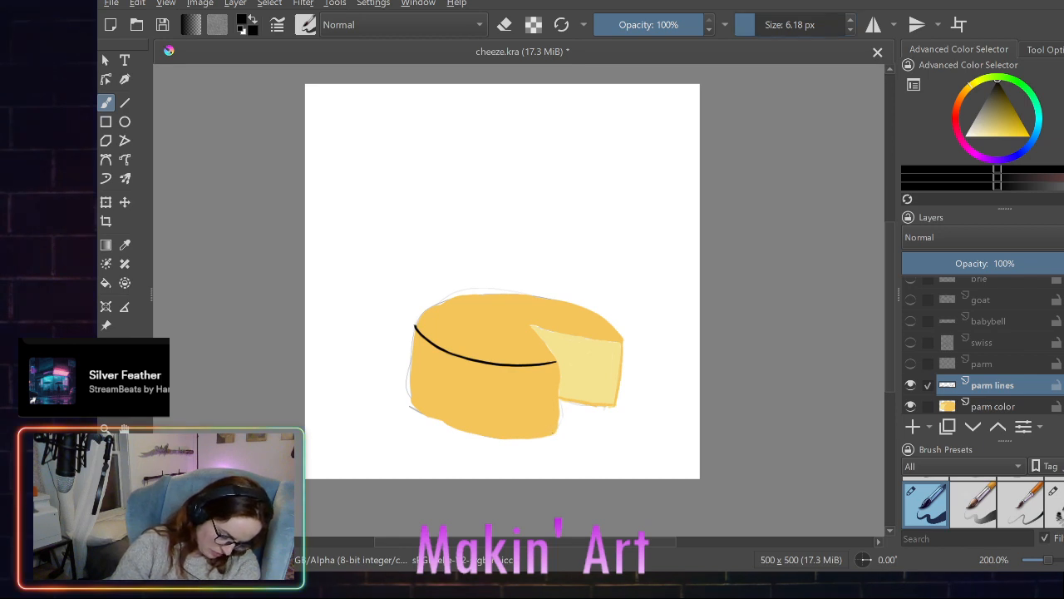
- Try outlining the wheel's front side and the cut's bottom edge in black, and undo all line art on parm lines
{"action": "mouse_move", "coordinate": [552, 433]}
{"action": "left_mouse_down"}
{"action": "mouse_move", "coordinate": [473, 436]}
{"action": "mouse_move", "coordinate": [412, 406]}
{"action": "left_mouse_up"}
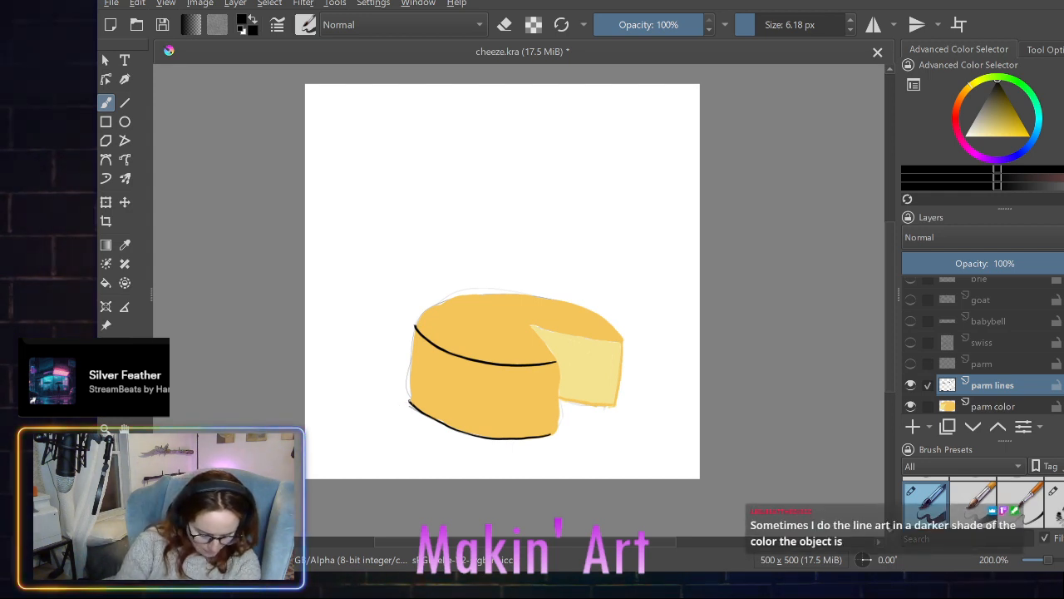
{"action": "left_click_drag", "start_coordinate": [409, 384], "coordinate": [414, 329]}
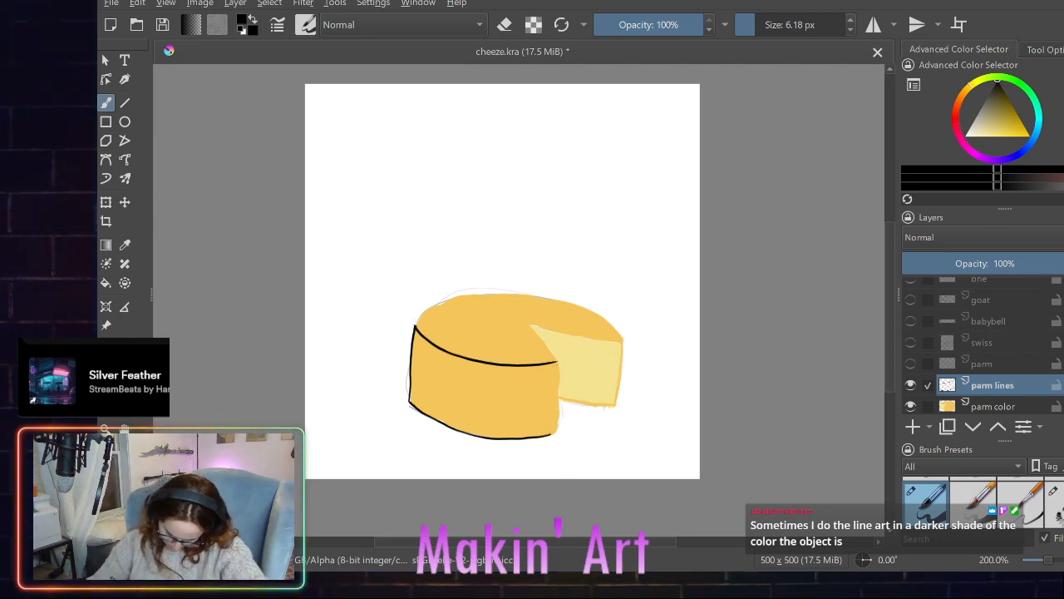
{"action": "left_click_drag", "start_coordinate": [557, 363], "coordinate": [557, 433]}
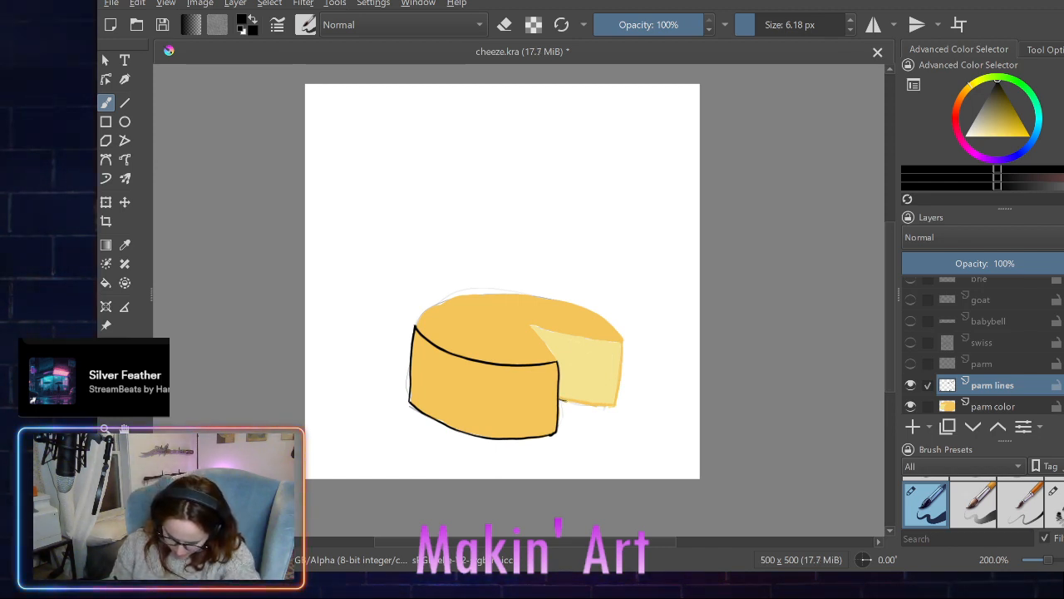
{"action": "left_click_drag", "start_coordinate": [591, 405], "coordinate": [604, 407]}
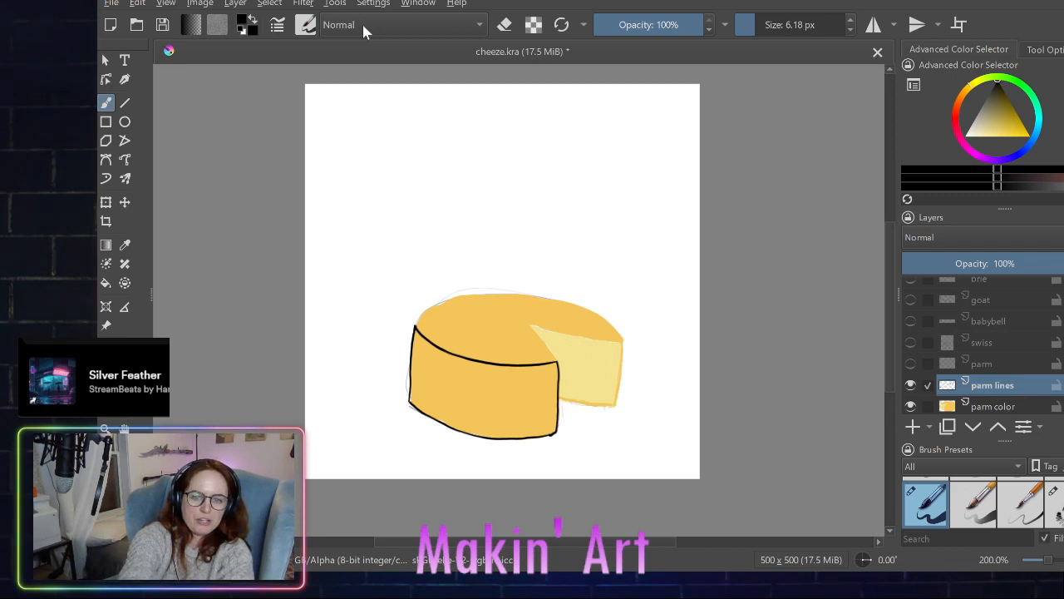
{"action": "key", "text": "ctrl+z"}
{"action": "key", "text": "ctrl+z"}
{"action": "key", "text": "ctrl+z"}
{"action": "key", "text": "ctrl+z"}
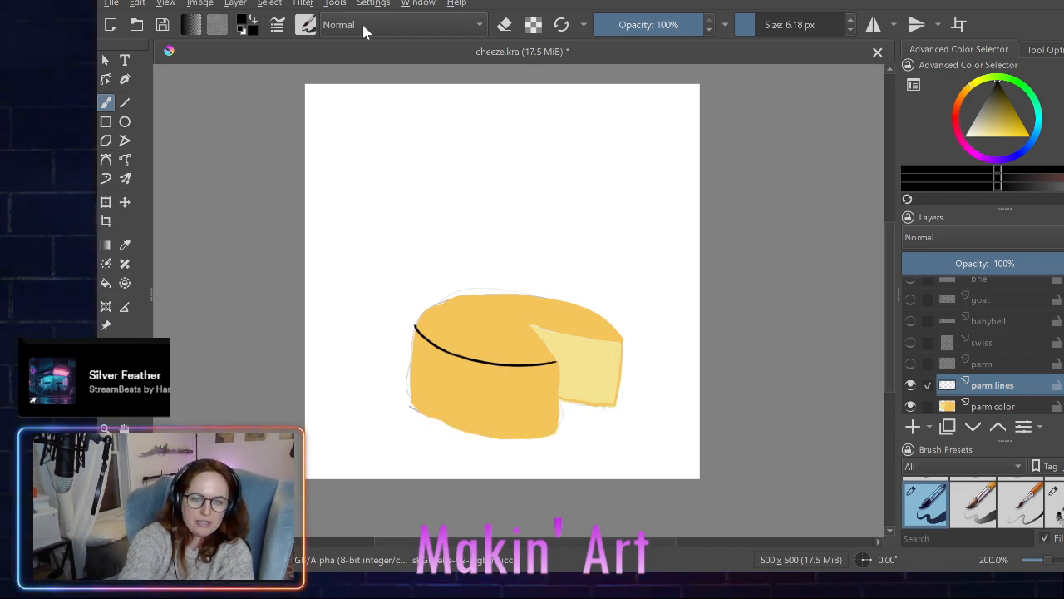
{"action": "key", "text": "ctrl+z"}
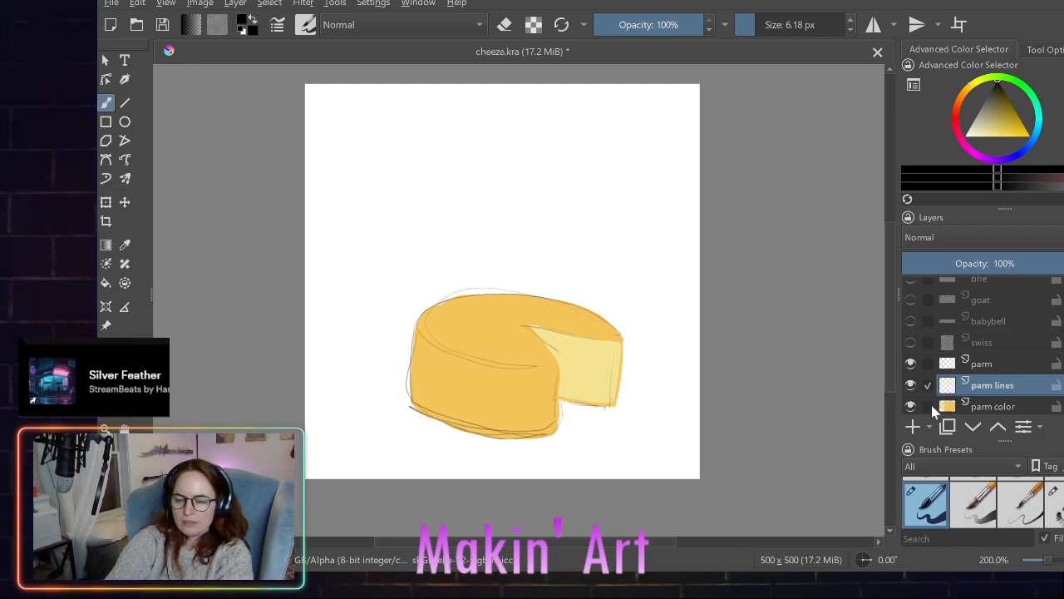
- Hide the parm sketch layer and ink the wheel's bottom edge in black, redoing the stroke once for a cleaner curve
{"action": "left_click", "coordinate": [912, 365]}
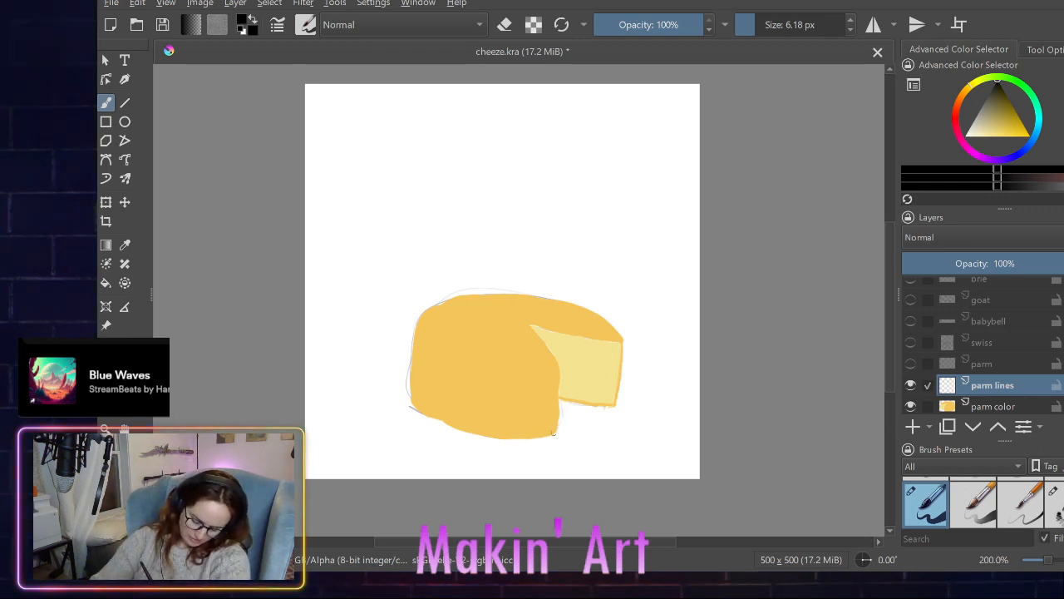
{"action": "mouse_move", "coordinate": [553, 432]}
{"action": "left_mouse_down"}
{"action": "mouse_move", "coordinate": [477, 435]}
{"action": "mouse_move", "coordinate": [491, 438]}
{"action": "mouse_move", "coordinate": [410, 405]}
{"action": "left_mouse_up"}
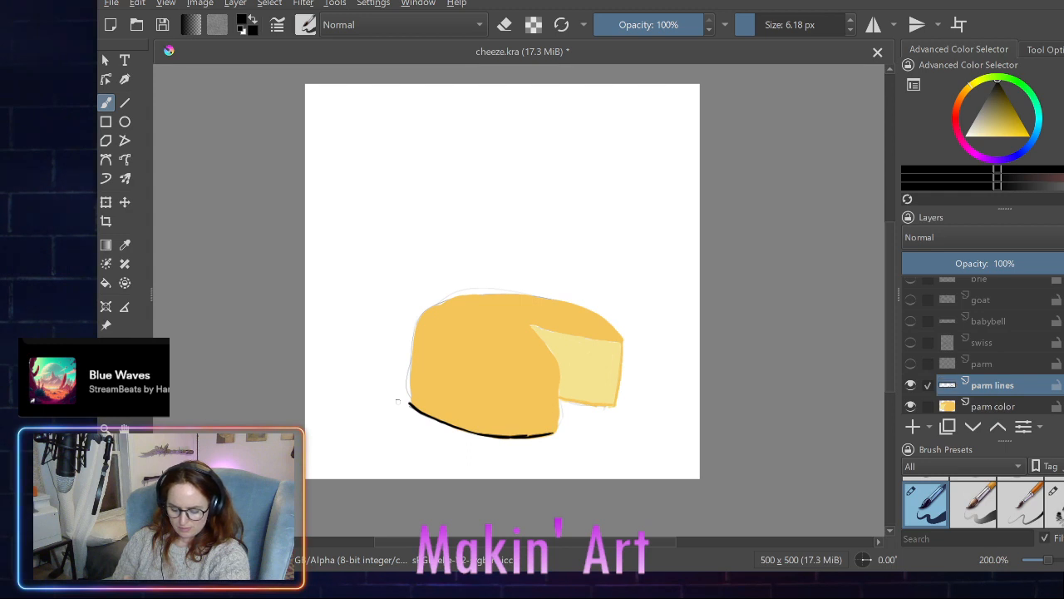
{"action": "key", "text": "ctrl+z"}
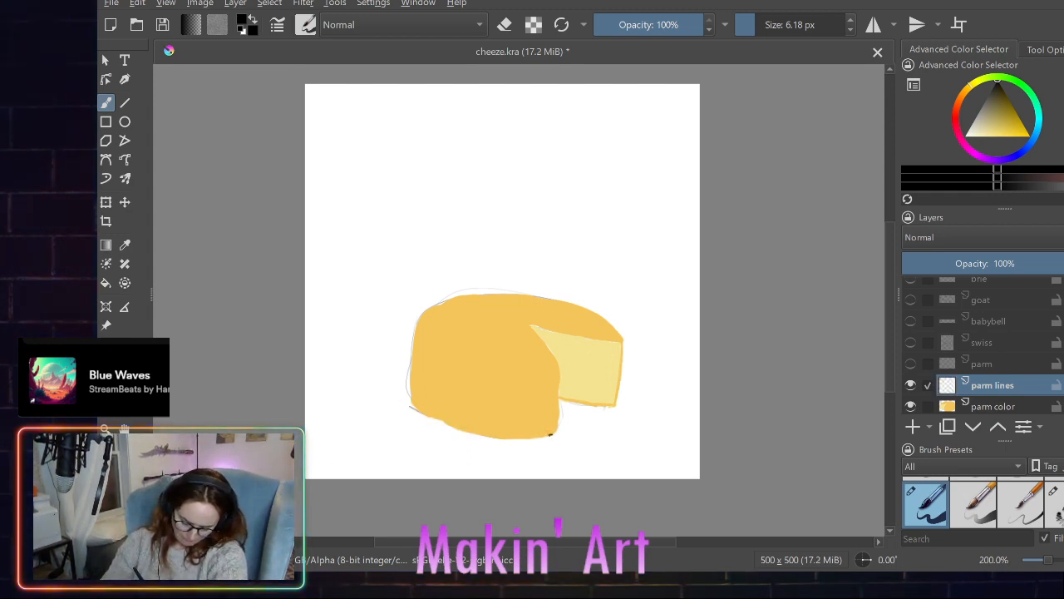
{"action": "mouse_move", "coordinate": [550, 435]}
{"action": "left_mouse_down"}
{"action": "mouse_move", "coordinate": [458, 429]}
{"action": "mouse_move", "coordinate": [409, 402]}
{"action": "left_mouse_up"}
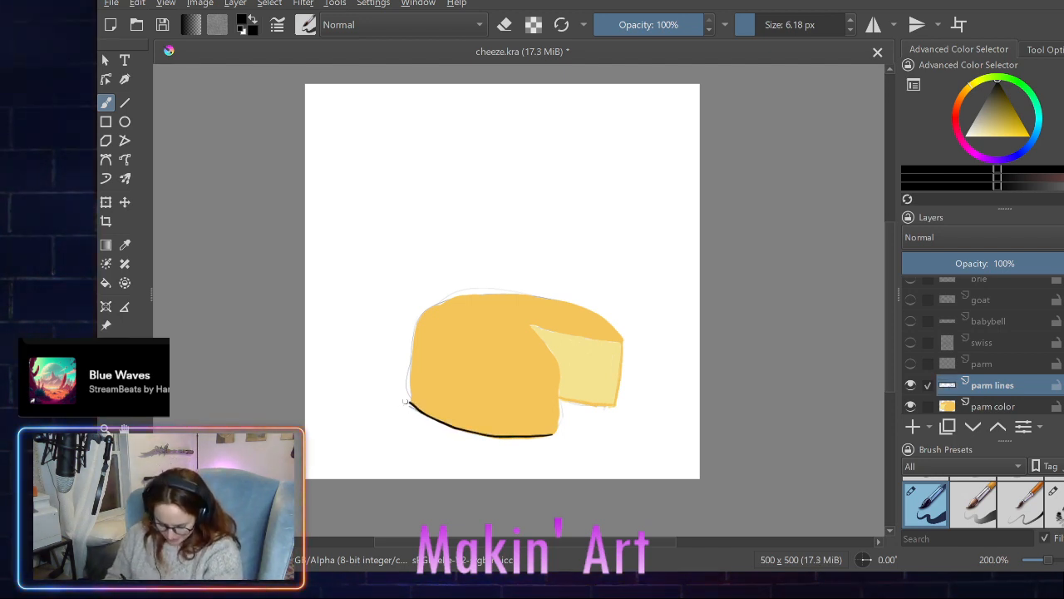
- Ink the rest of the wheel's silhouette in black: left side, curved top edge, outer right edge and the stepped cut bottom
{"action": "left_click_drag", "start_coordinate": [409, 403], "coordinate": [417, 320]}
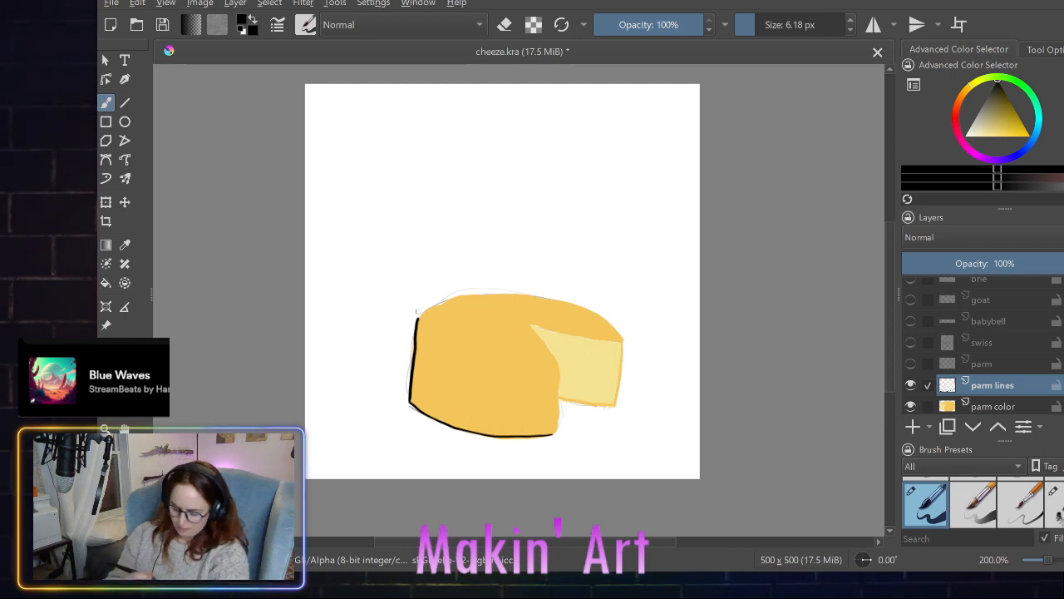
{"action": "mouse_move", "coordinate": [417, 318]}
{"action": "left_mouse_down"}
{"action": "mouse_move", "coordinate": [454, 296]}
{"action": "mouse_move", "coordinate": [509, 294]}
{"action": "mouse_move", "coordinate": [595, 315]}
{"action": "mouse_move", "coordinate": [623, 339]}
{"action": "left_mouse_up"}
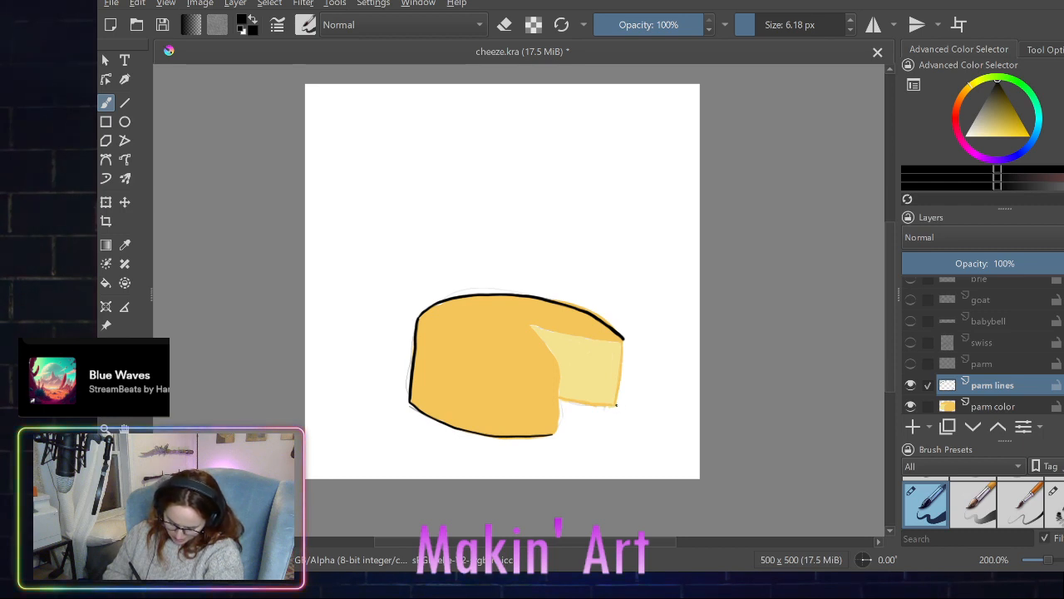
{"action": "left_click_drag", "start_coordinate": [617, 400], "coordinate": [624, 338]}
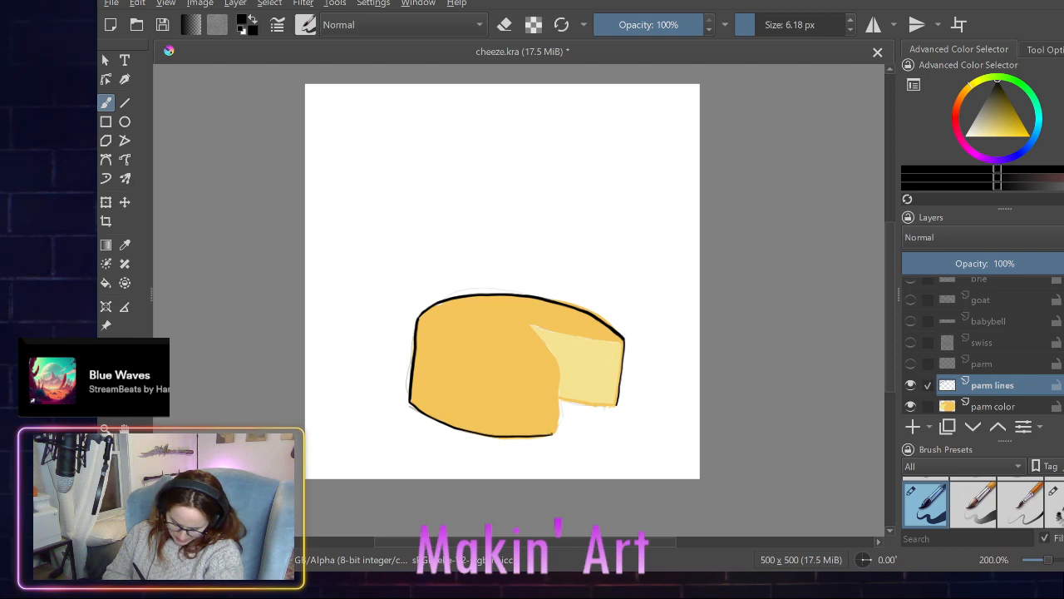
{"action": "left_click_drag", "start_coordinate": [555, 430], "coordinate": [560, 409]}
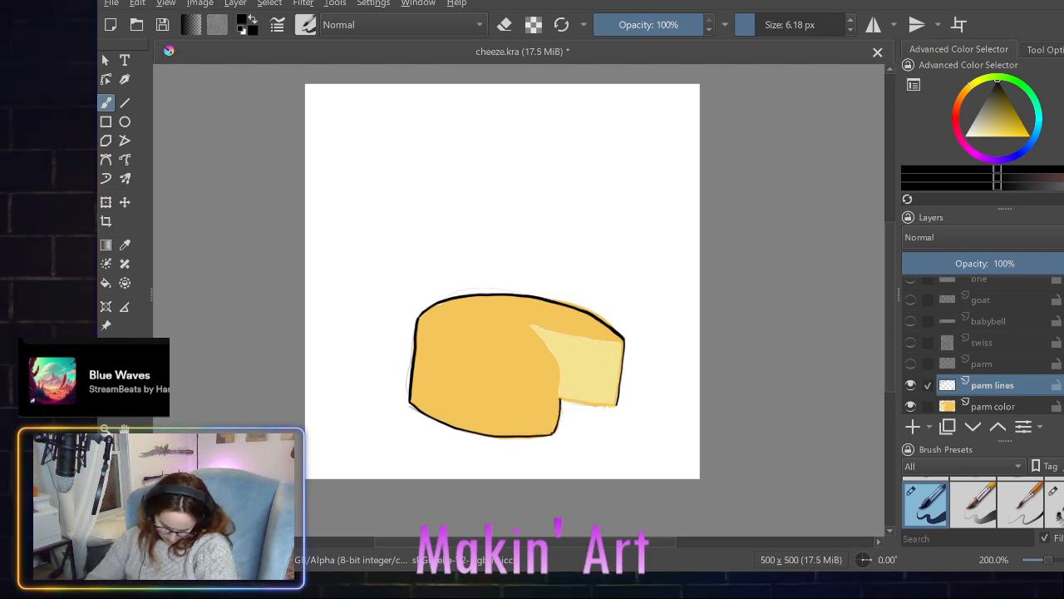
{"action": "left_click_drag", "start_coordinate": [566, 401], "coordinate": [592, 404]}
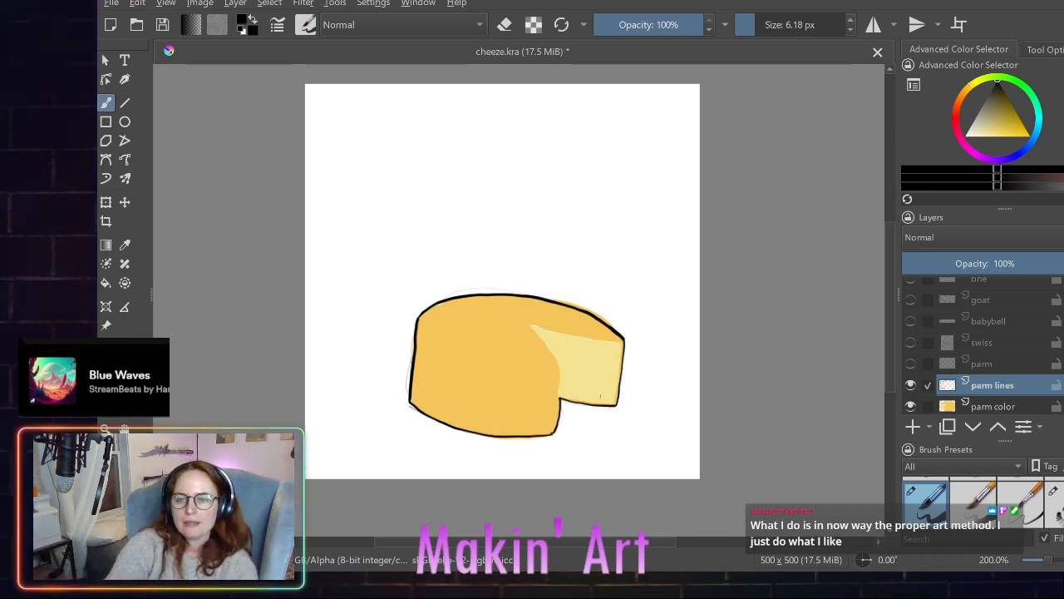
- Choose the rind's golden yellow as the brush color and darken it to a muted brownish gold
{"action": "left_click", "coordinate": [1063, 93]}
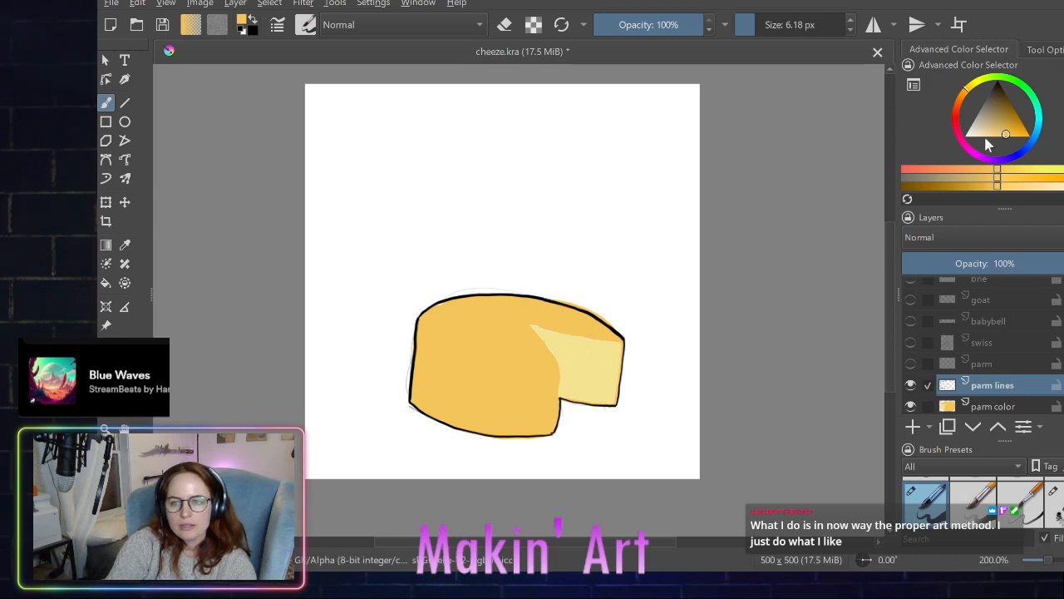
{"action": "left_click", "coordinate": [1004, 129]}
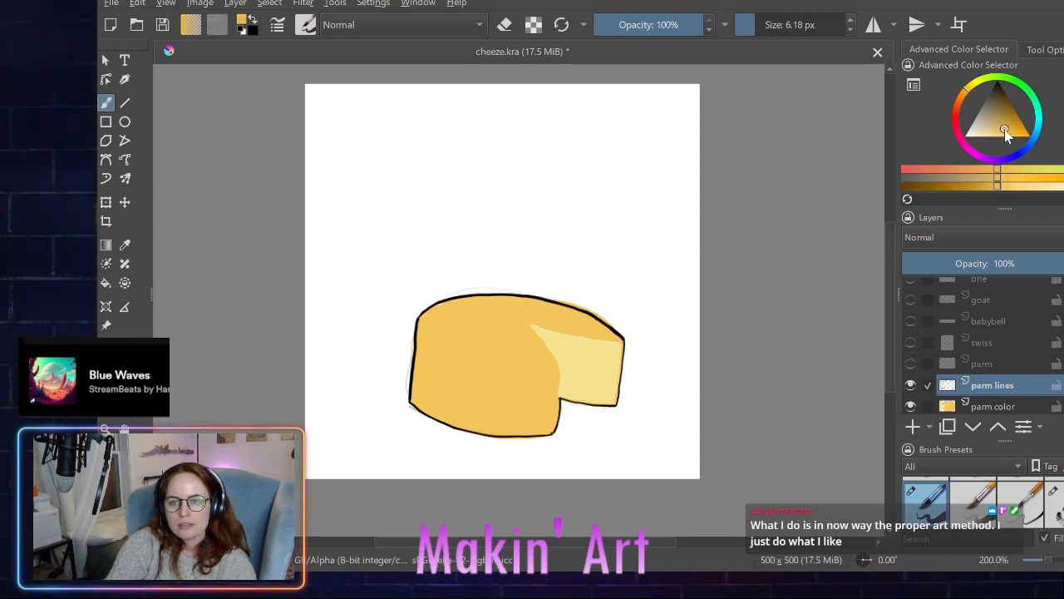
{"action": "left_click_drag", "start_coordinate": [1005, 131], "coordinate": [997, 119]}
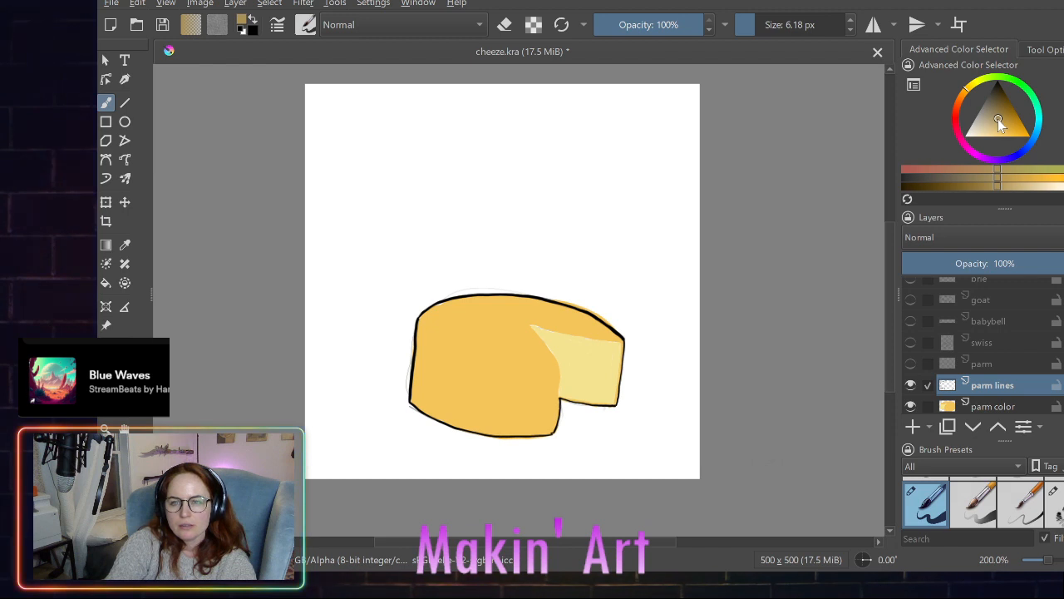
- Fine-tune the brownish gold brush color and line the cut's curved front edge and top edge on the parm lines layer
{"action": "left_click", "coordinate": [1004, 115]}
{"action": "left_click", "coordinate": [1002, 117]}
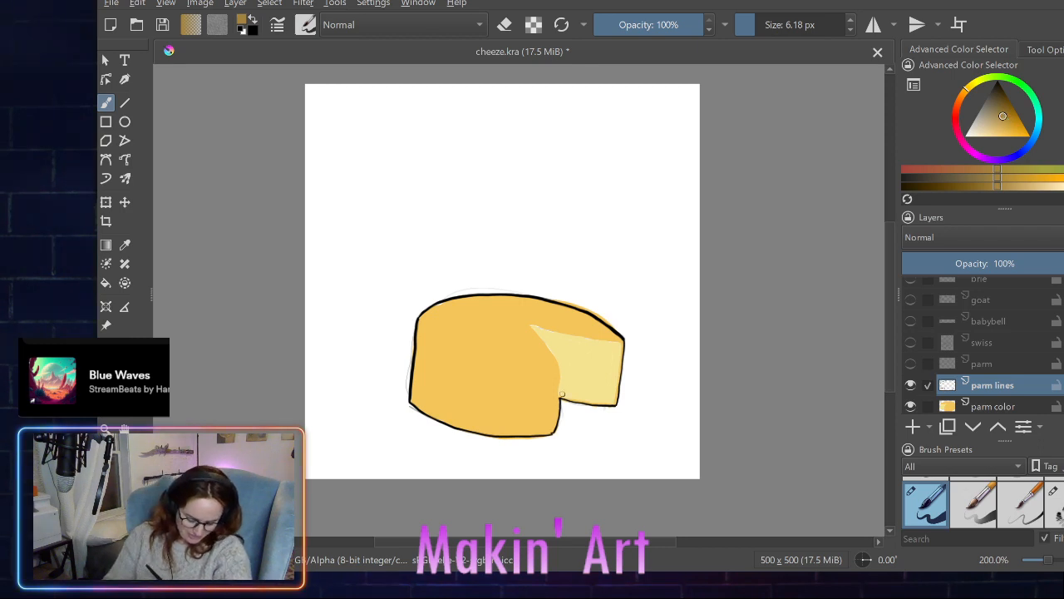
{"action": "left_click_drag", "start_coordinate": [560, 376], "coordinate": [560, 391]}
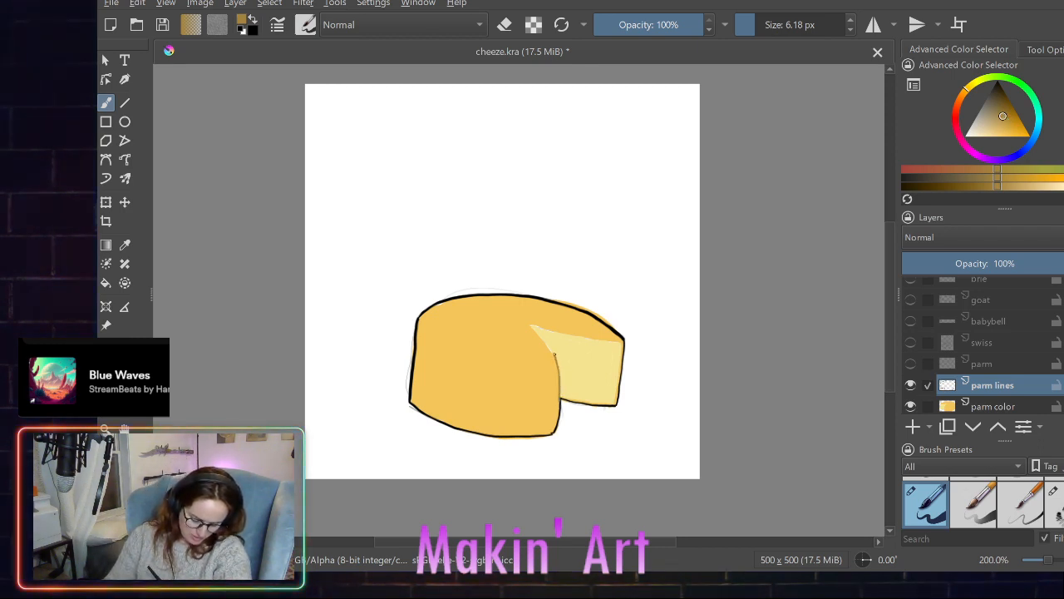
{"action": "mouse_move", "coordinate": [553, 354]}
{"action": "left_mouse_down"}
{"action": "mouse_move", "coordinate": [524, 325]}
{"action": "mouse_move", "coordinate": [567, 332]}
{"action": "left_mouse_up"}
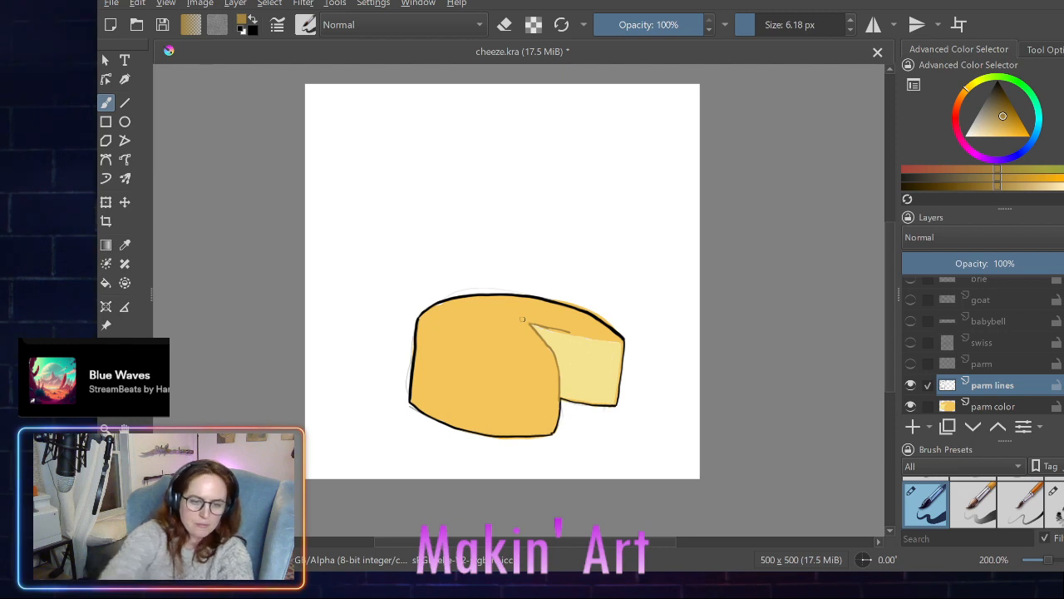
{"action": "key", "text": "ctrl+z"}
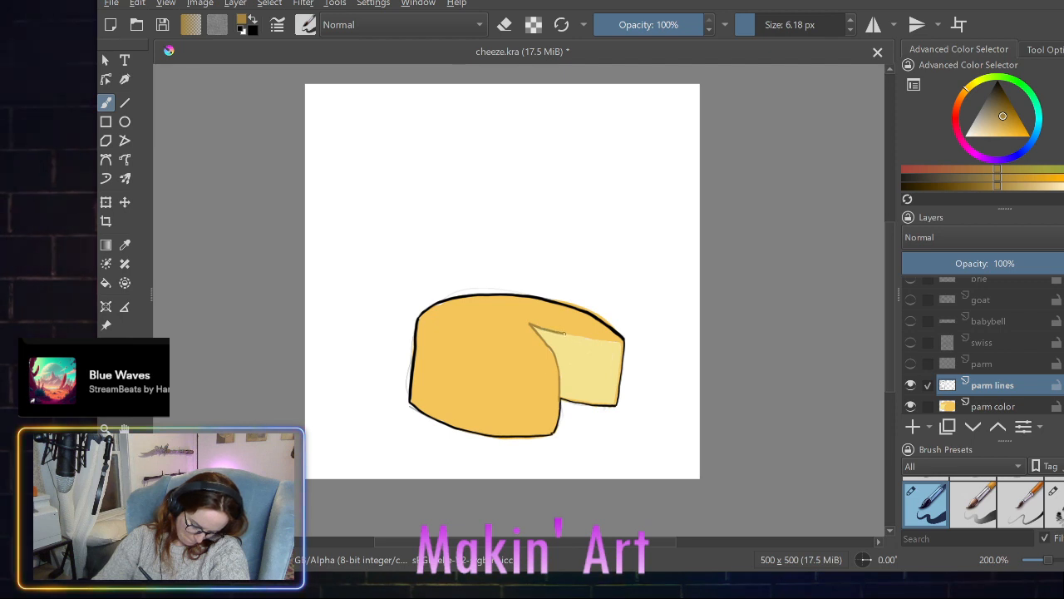
{"action": "left_click_drag", "start_coordinate": [564, 333], "coordinate": [620, 340]}
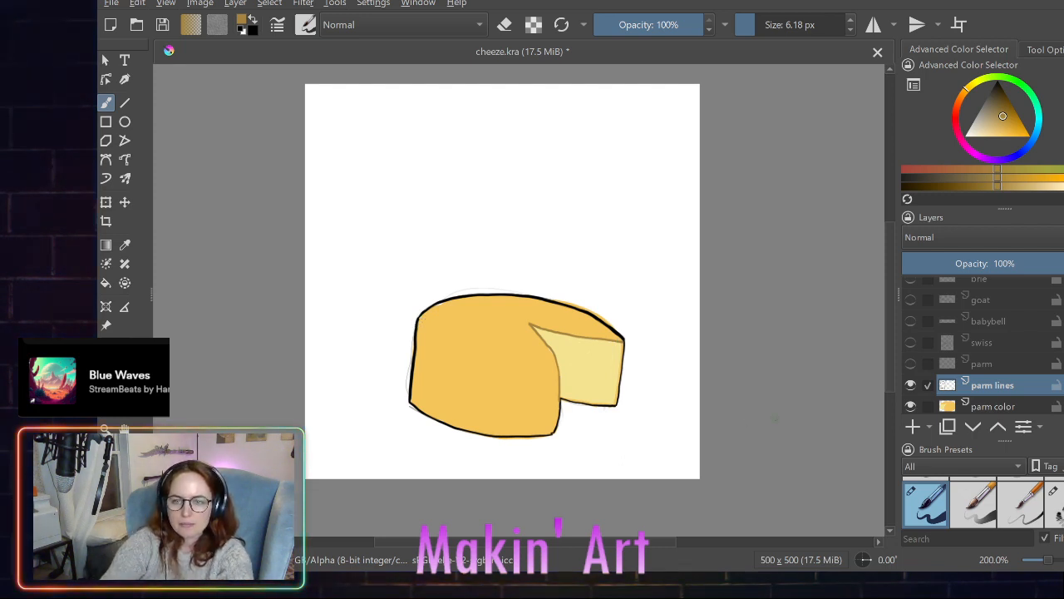
- Show the parm sketch, draw the wheel's front rim curve in brownish gold, redoing it until clean, and hide the sketch
{"action": "left_click", "coordinate": [911, 363]}
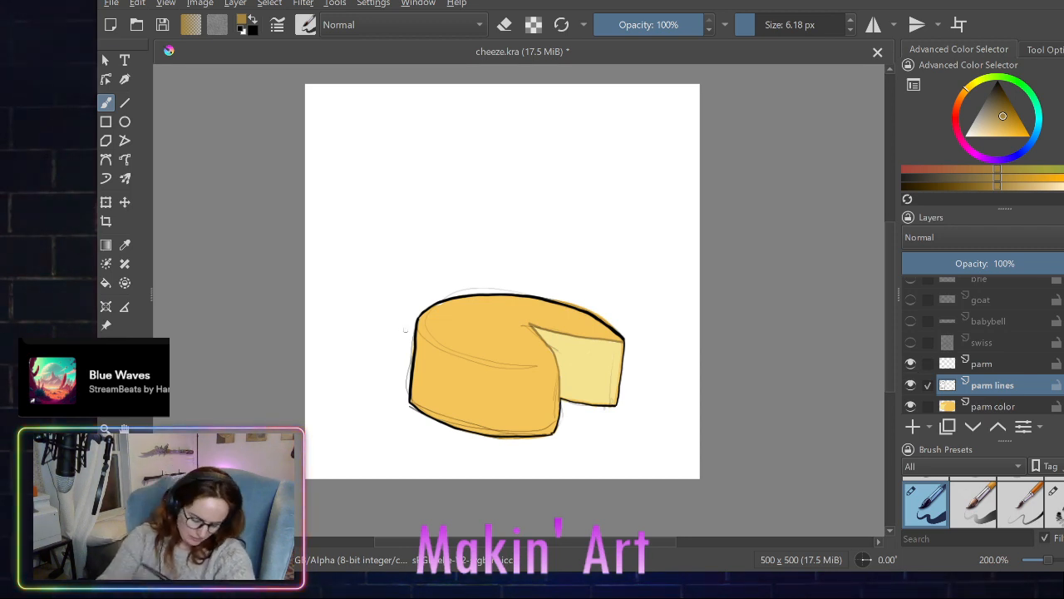
{"action": "mouse_move", "coordinate": [418, 323]}
{"action": "left_mouse_down"}
{"action": "mouse_move", "coordinate": [491, 359]}
{"action": "mouse_move", "coordinate": [545, 355]}
{"action": "left_mouse_up"}
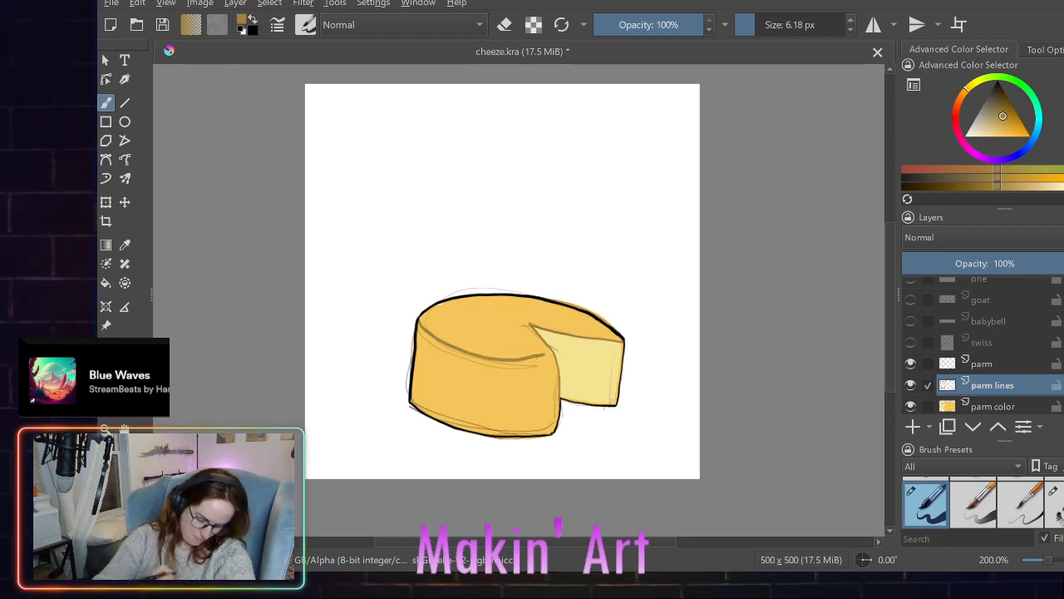
{"action": "key", "text": "ctrl+z"}
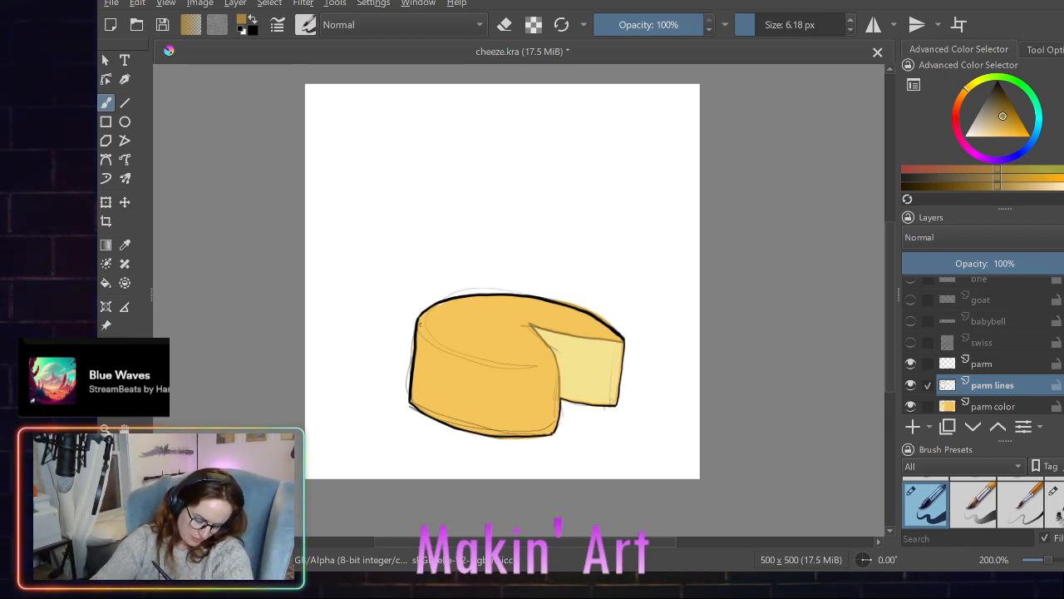
{"action": "mouse_move", "coordinate": [418, 321]}
{"action": "left_mouse_down"}
{"action": "mouse_move", "coordinate": [482, 362]}
{"action": "mouse_move", "coordinate": [552, 360]}
{"action": "left_mouse_up"}
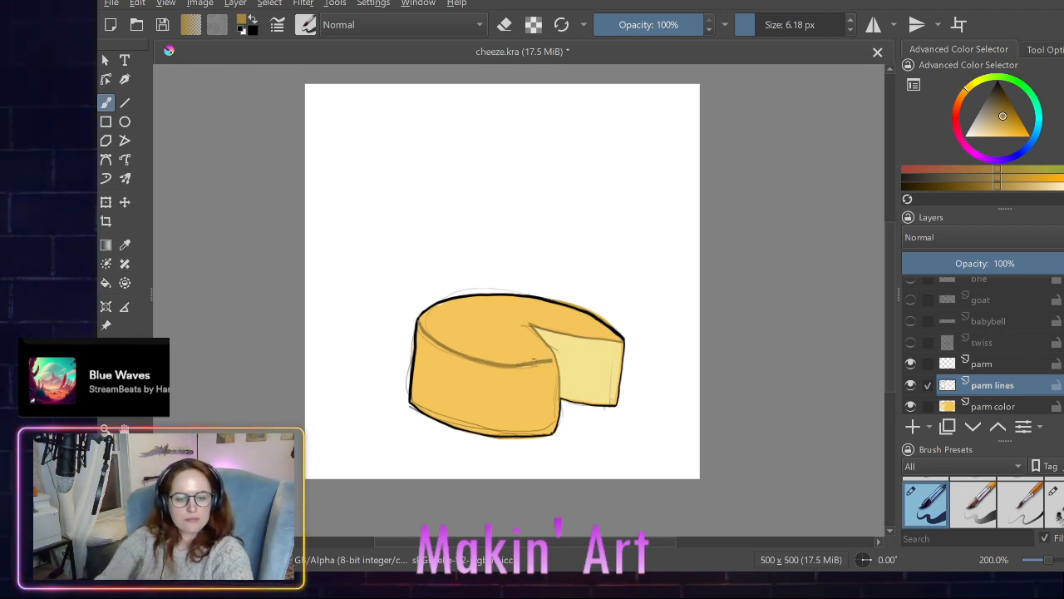
{"action": "key", "text": "ctrl+z"}
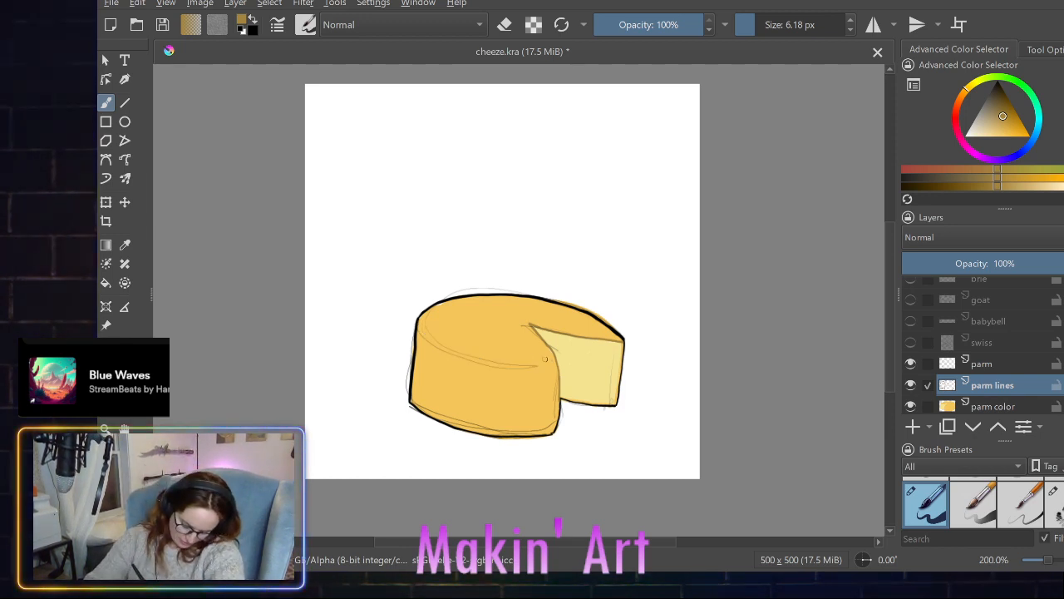
{"action": "mouse_move", "coordinate": [548, 360]}
{"action": "left_mouse_down"}
{"action": "mouse_move", "coordinate": [489, 362]}
{"action": "mouse_move", "coordinate": [425, 335]}
{"action": "left_mouse_up"}
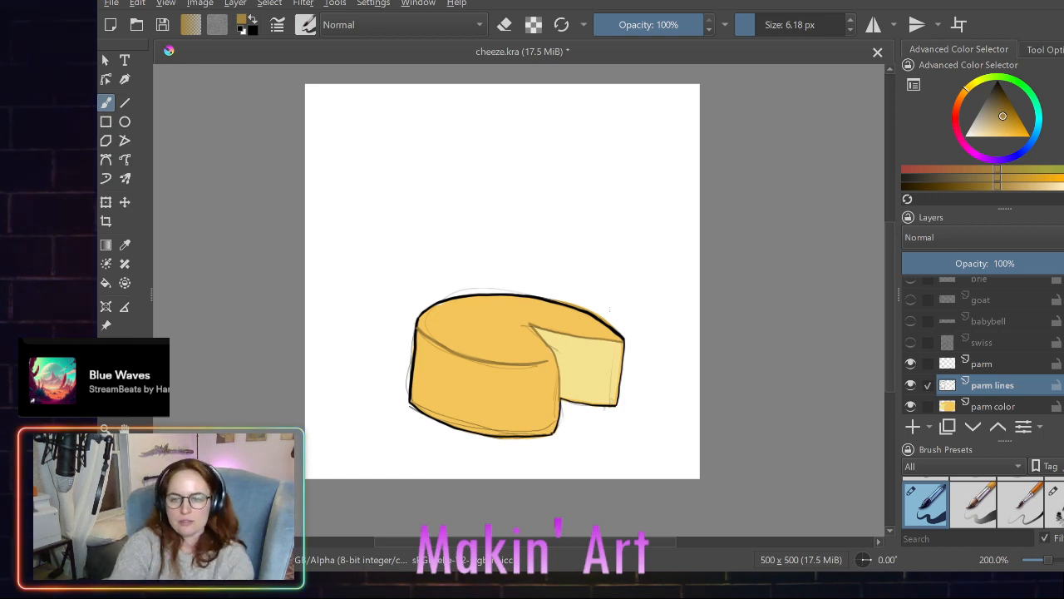
{"action": "left_click", "coordinate": [911, 363]}
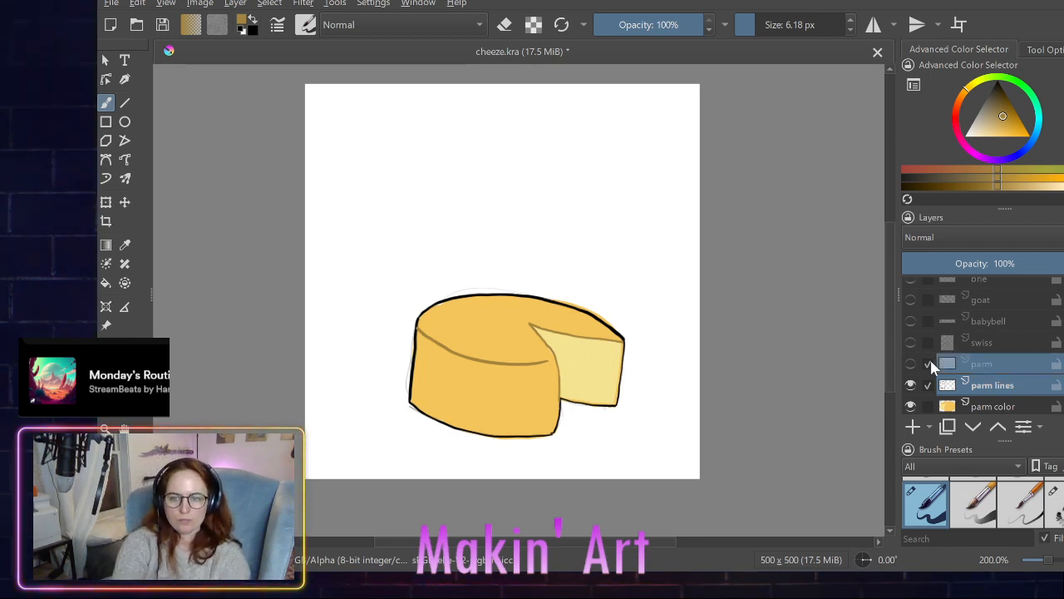
- Preview the swiss and babybell sketches together with the parm wheel, and hide both layers again
{"action": "left_click", "coordinate": [909, 341]}
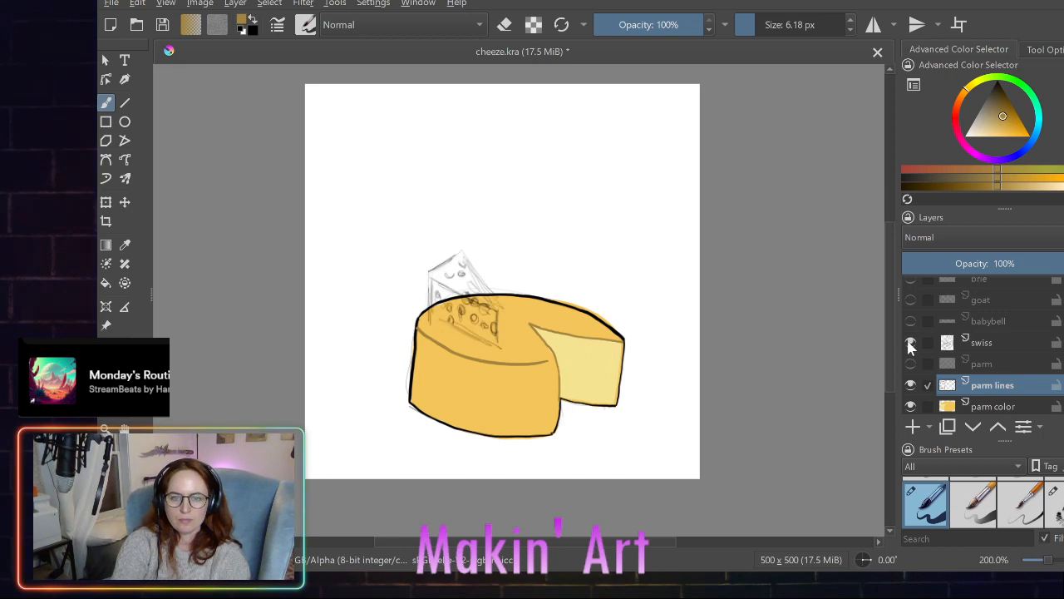
{"action": "left_click", "coordinate": [910, 322]}
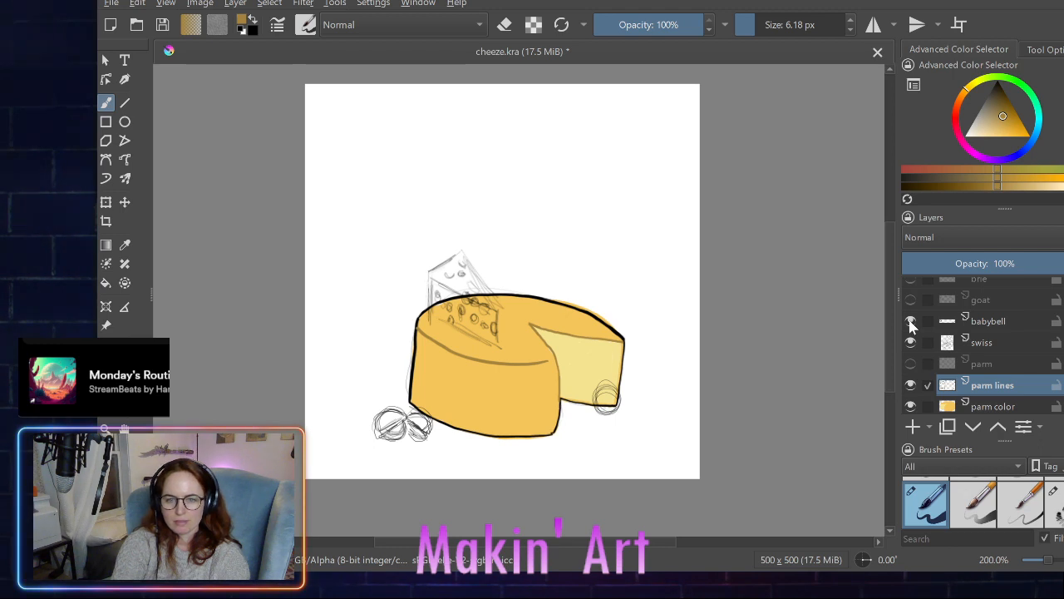
{"action": "left_click", "coordinate": [911, 322]}
{"action": "left_click", "coordinate": [910, 340]}
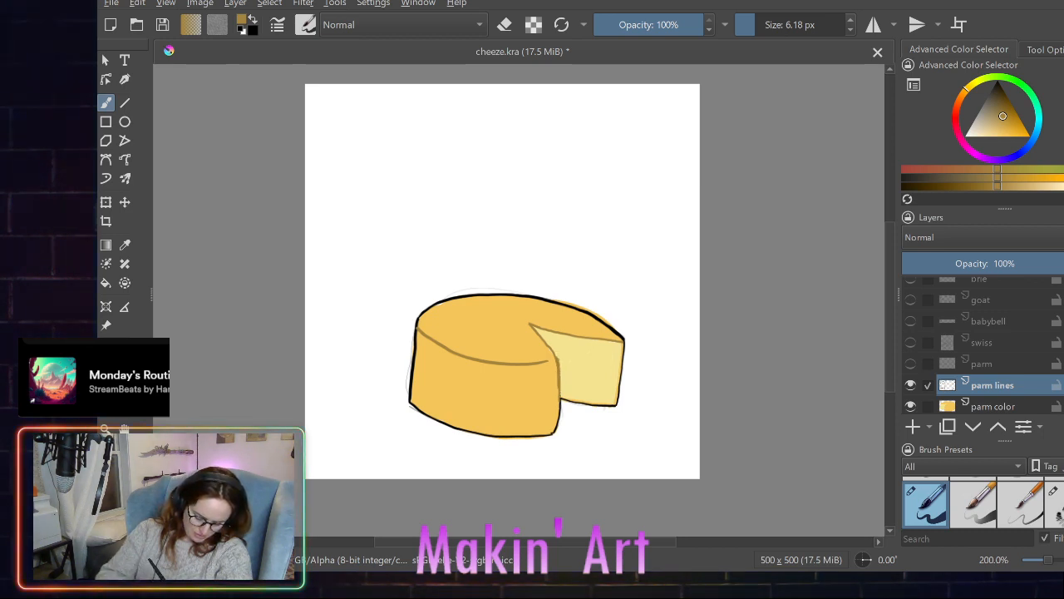
- Thicken the cut's curved front edge in brownish gold, and undo the extra stroke along its lower part
{"action": "left_click_drag", "start_coordinate": [531, 325], "coordinate": [547, 345]}
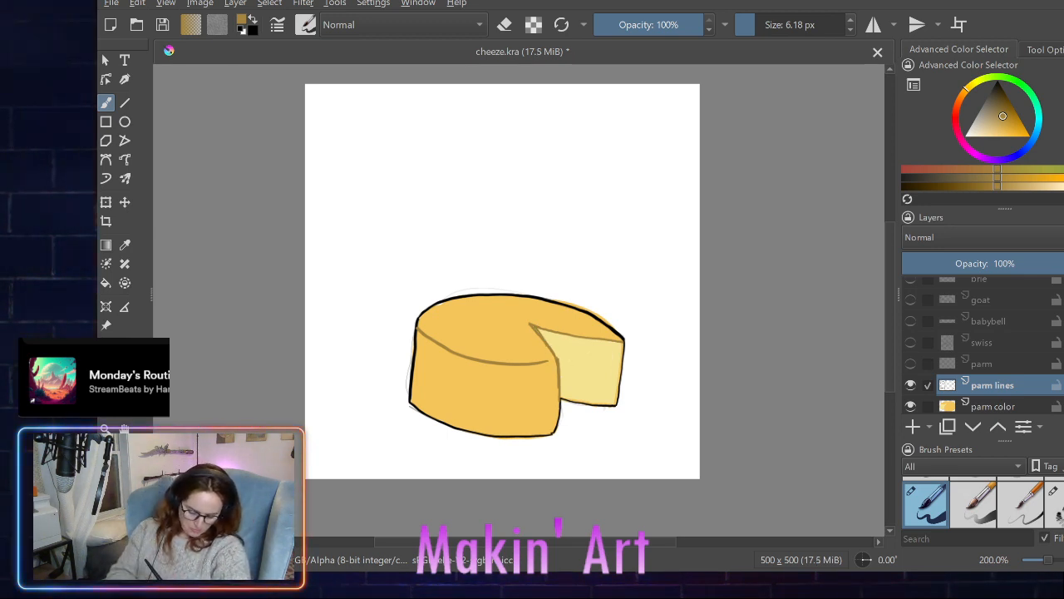
{"action": "left_click_drag", "start_coordinate": [557, 384], "coordinate": [553, 431]}
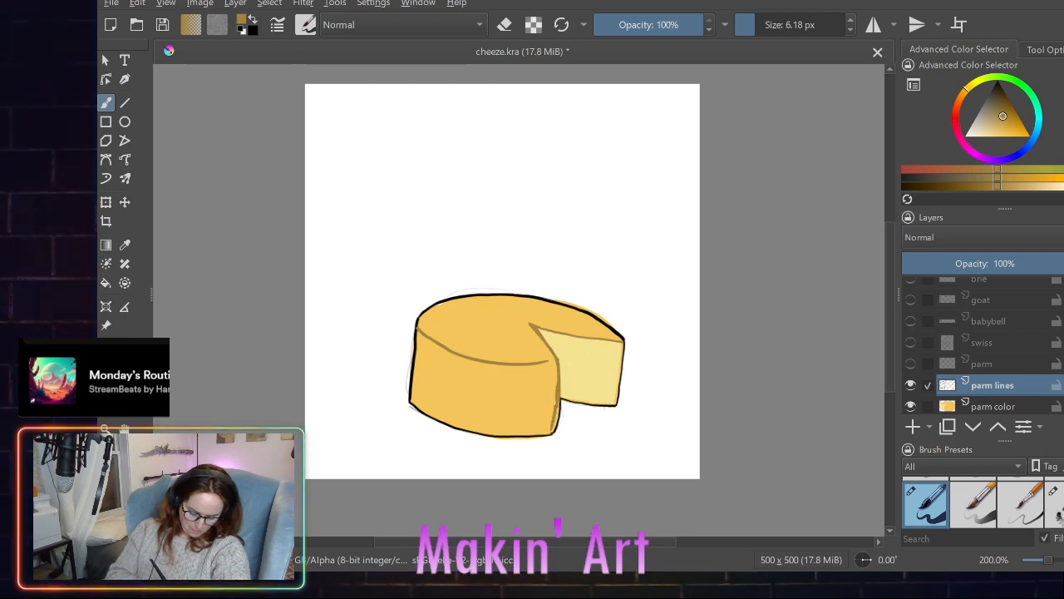
{"action": "key", "text": "ctrl+z"}
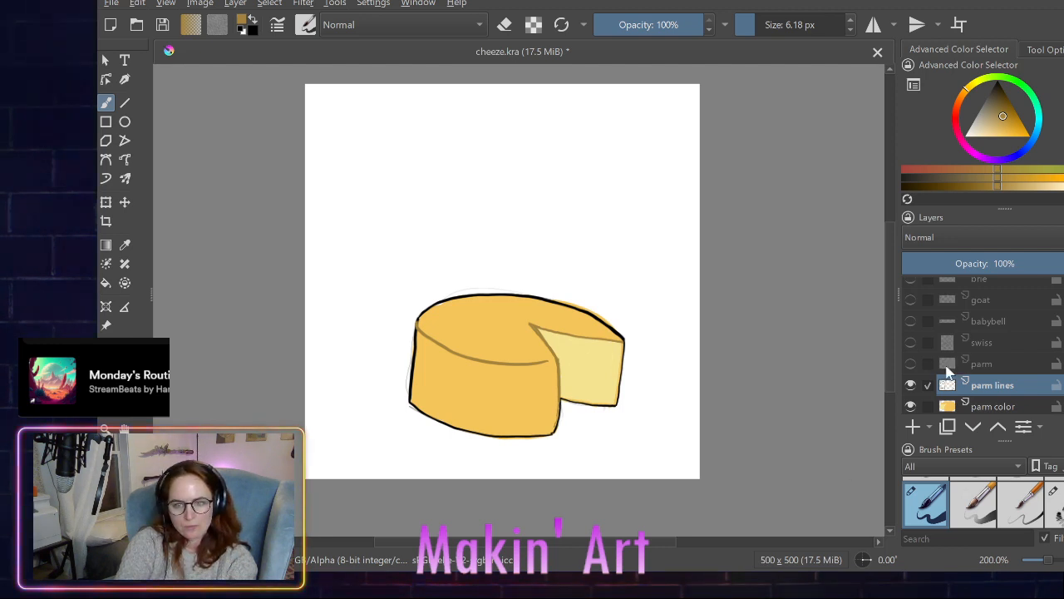
- Hide the parm lines and parm color layers, and make the swiss sketch layer visible and active
{"action": "left_click", "coordinate": [928, 386]}
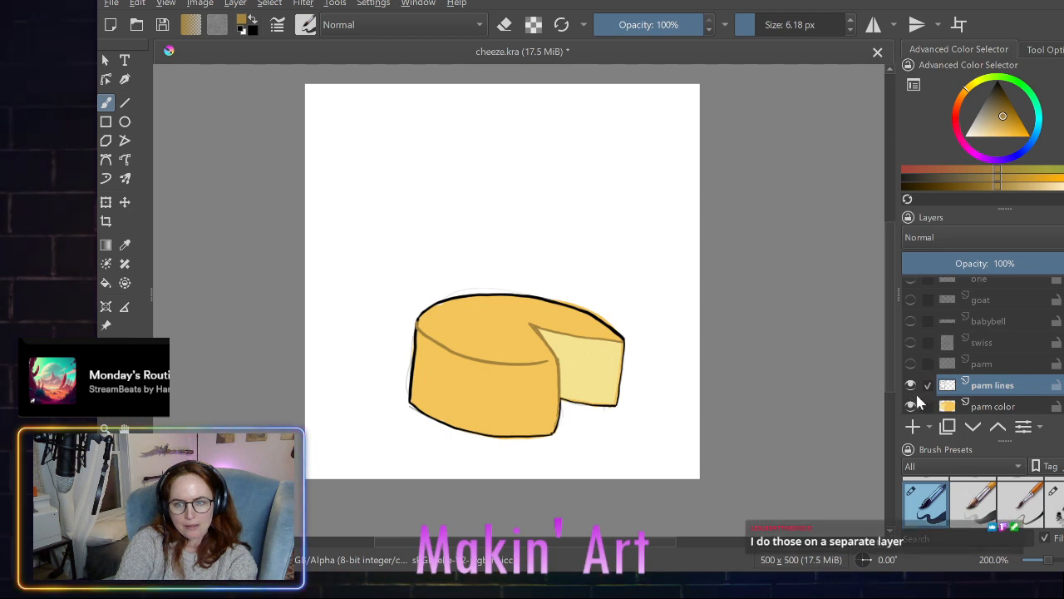
{"action": "left_click", "coordinate": [911, 384]}
{"action": "left_click", "coordinate": [910, 405]}
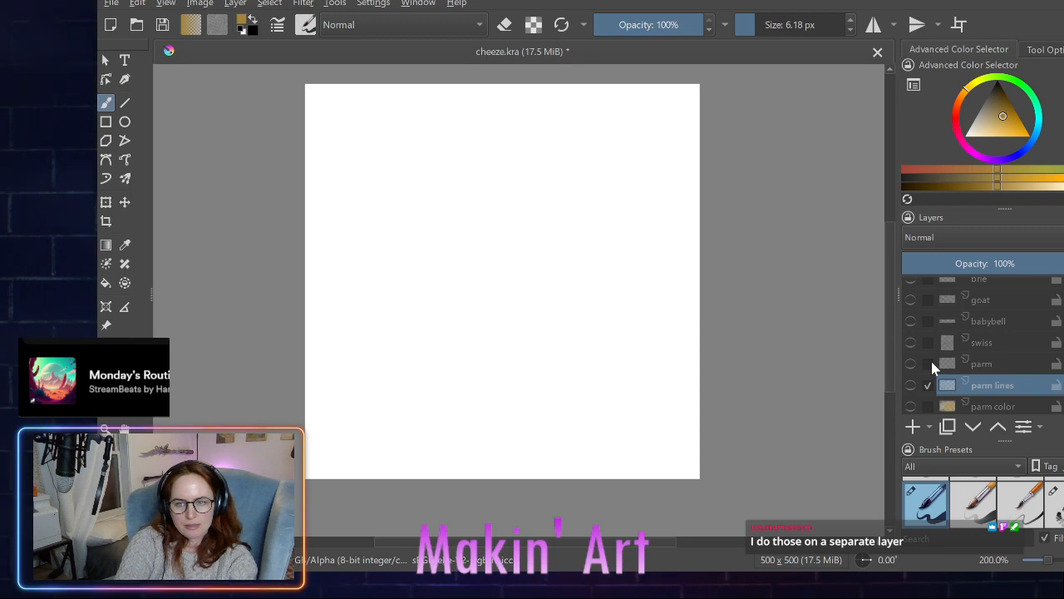
{"action": "left_click", "coordinate": [911, 342]}
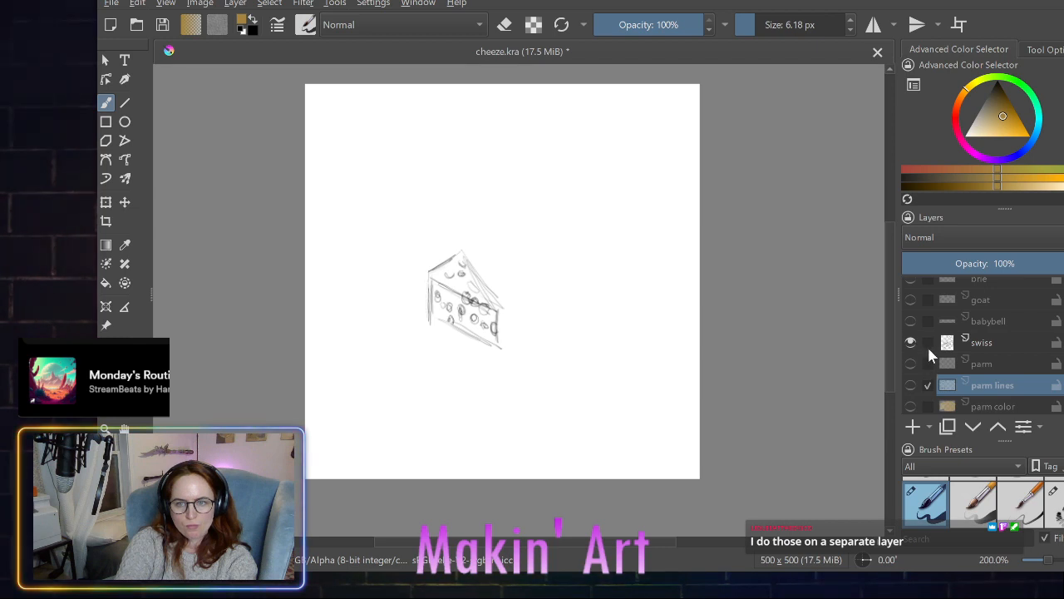
{"action": "left_click", "coordinate": [927, 343]}
{"action": "left_click", "coordinate": [929, 385]}
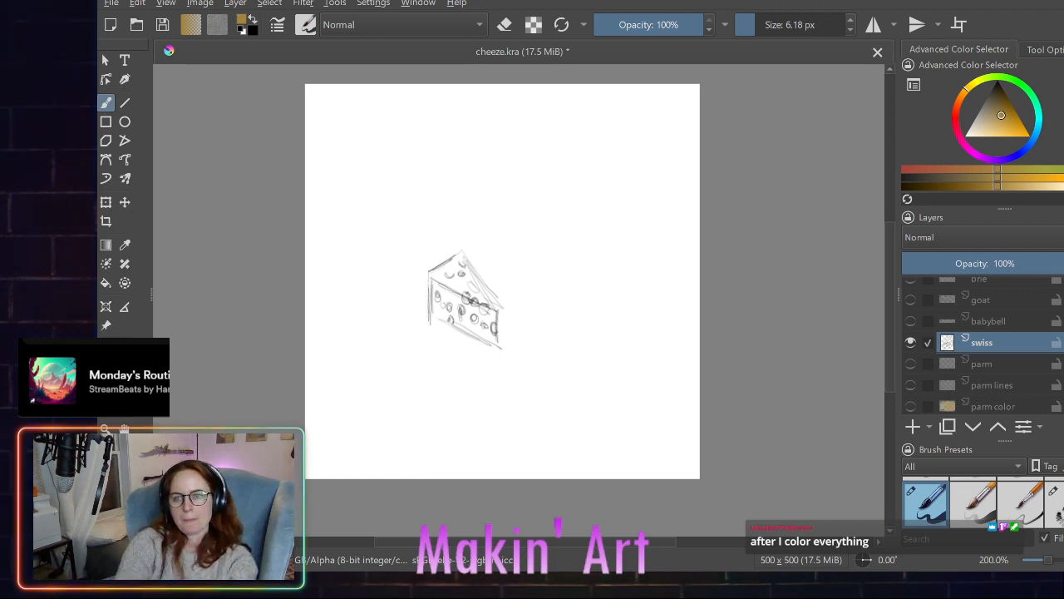
- Choose a soft, slightly saturated yellow as the brush color and add a paint layer named "swiss color" above the swiss sketch
{"action": "left_click", "coordinate": [1004, 175]}
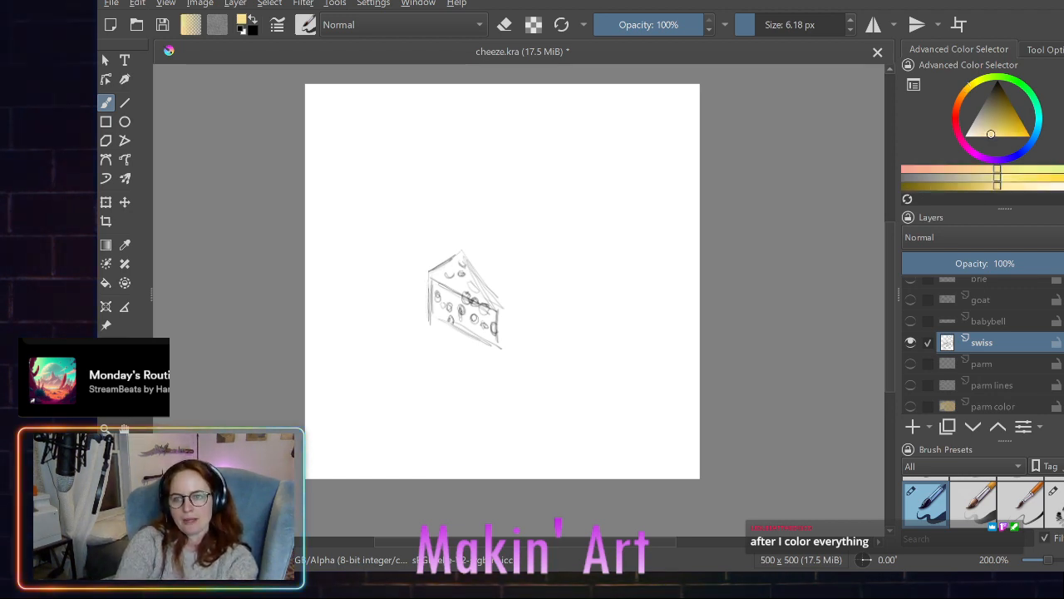
{"action": "left_click", "coordinate": [1026, 182]}
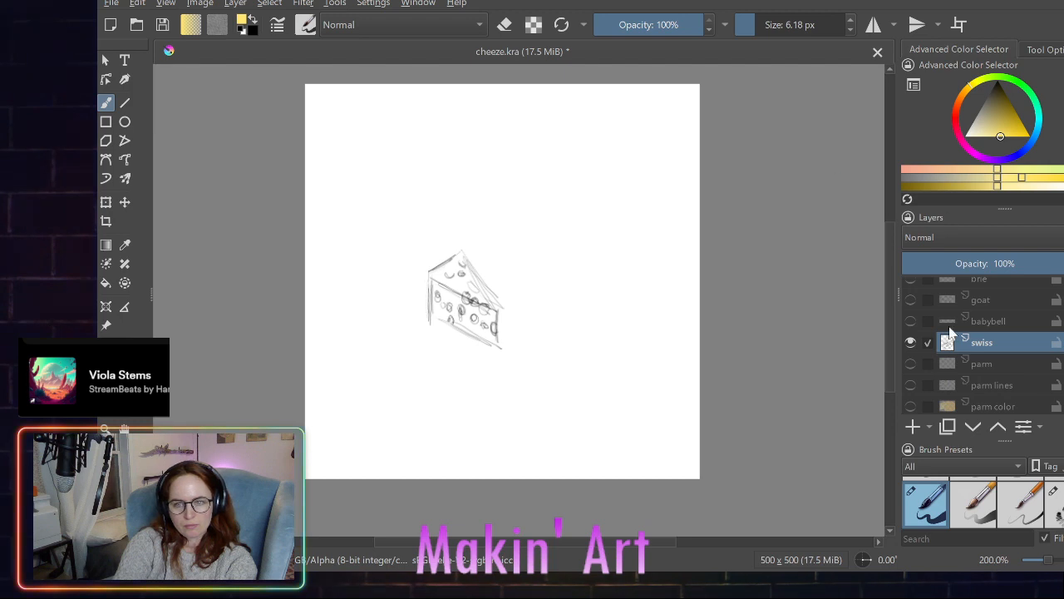
{"action": "left_click", "coordinate": [913, 427]}
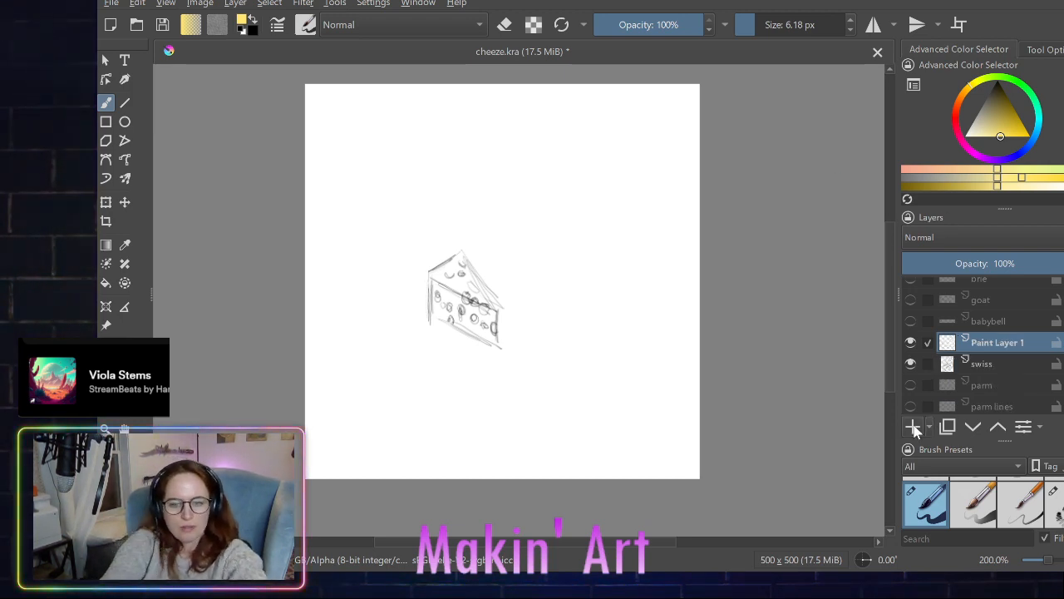
{"action": "double_click", "coordinate": [995, 342]}
{"action": "type", "text": "swiss color"}
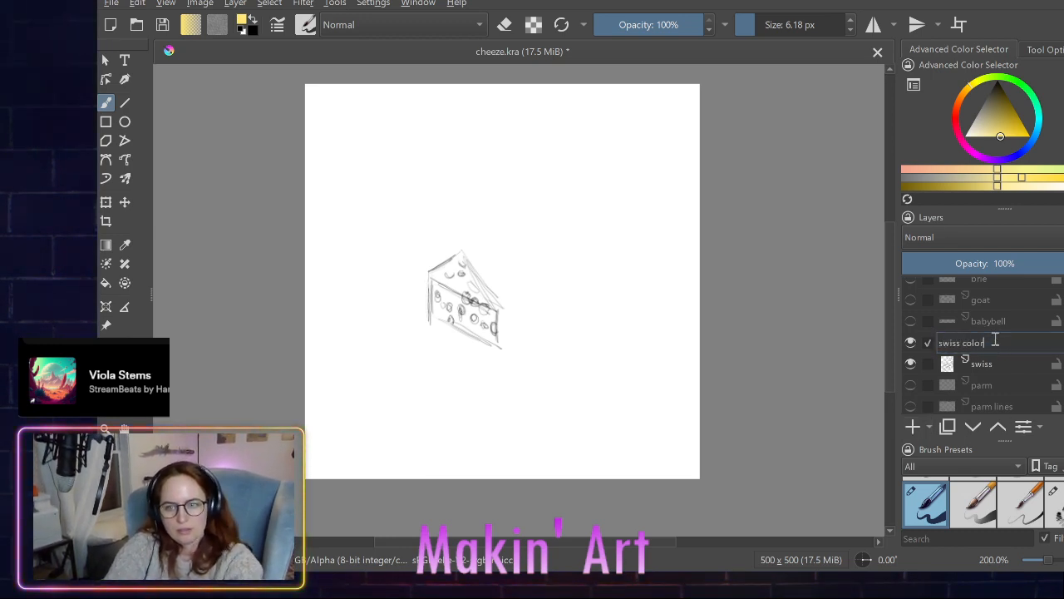
{"action": "key", "text": "Return"}
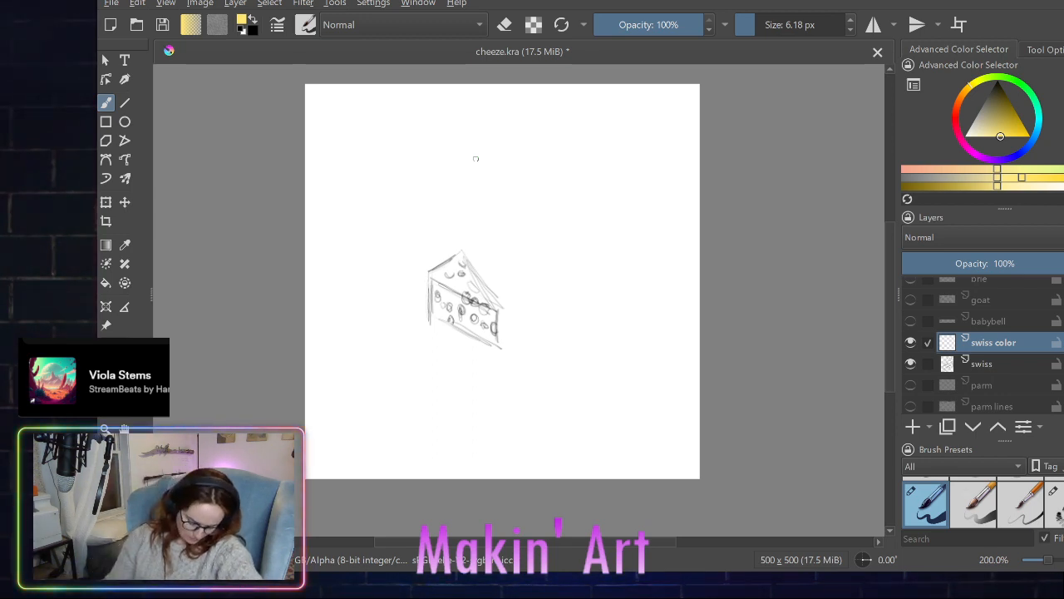
- Outline the swiss wedge's silhouette in yellow on the swiss color layer and fill its interior with the same yellow
{"action": "left_click_drag", "start_coordinate": [432, 281], "coordinate": [430, 308]}
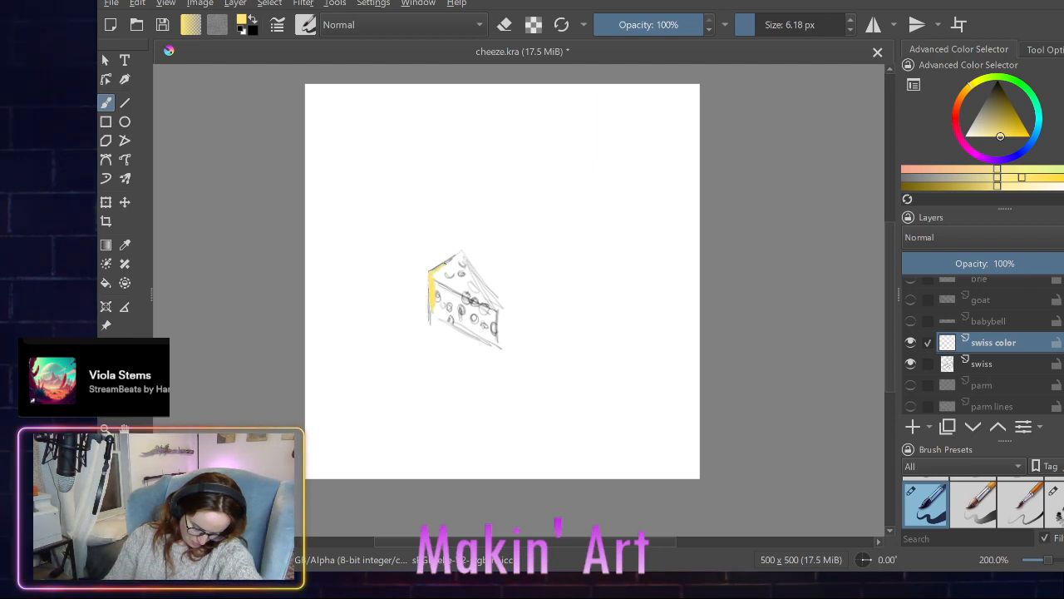
{"action": "mouse_move", "coordinate": [432, 271]}
{"action": "left_mouse_down"}
{"action": "mouse_move", "coordinate": [461, 253]}
{"action": "mouse_move", "coordinate": [488, 299]}
{"action": "left_mouse_up"}
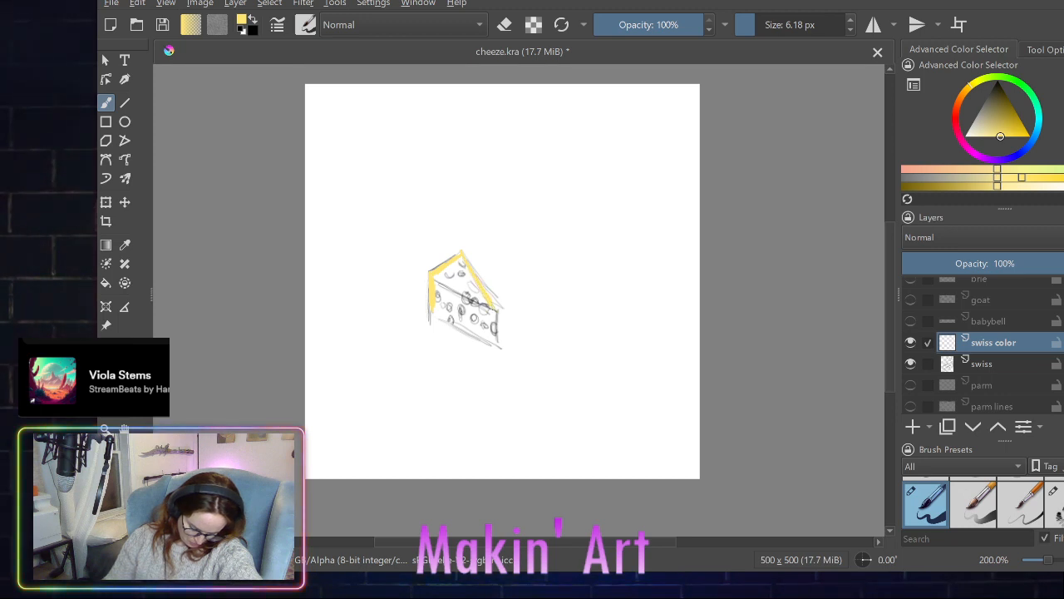
{"action": "left_click_drag", "start_coordinate": [494, 319], "coordinate": [495, 340]}
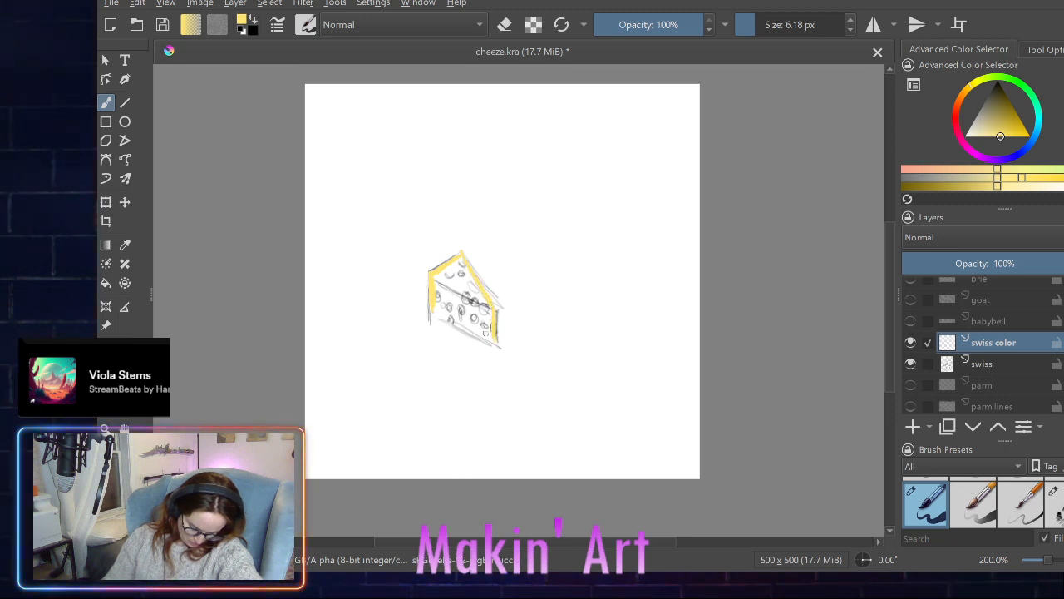
{"action": "left_click_drag", "start_coordinate": [433, 310], "coordinate": [488, 339]}
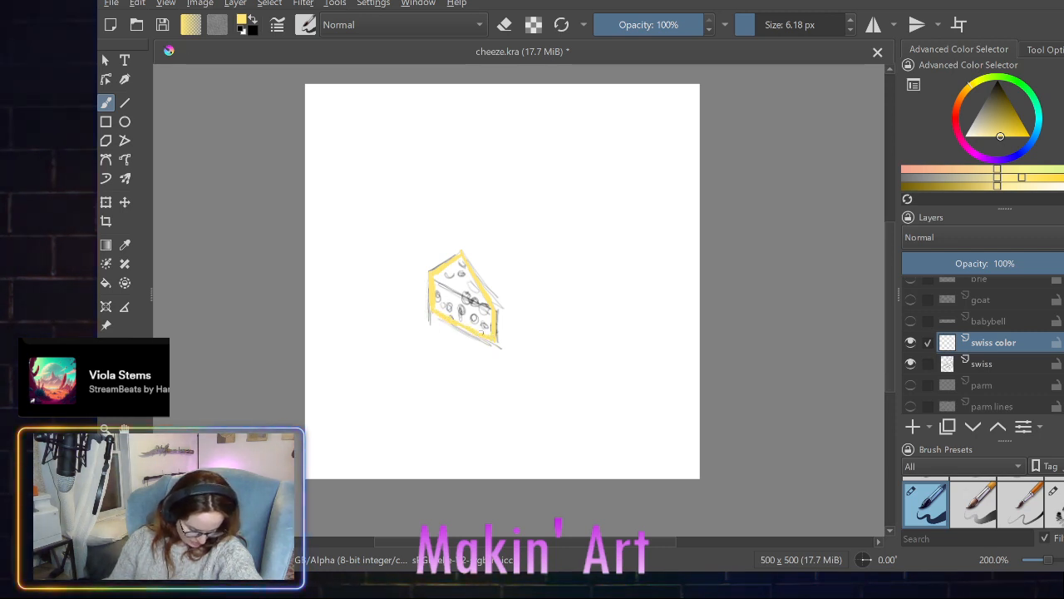
{"action": "left_click", "coordinate": [107, 284]}
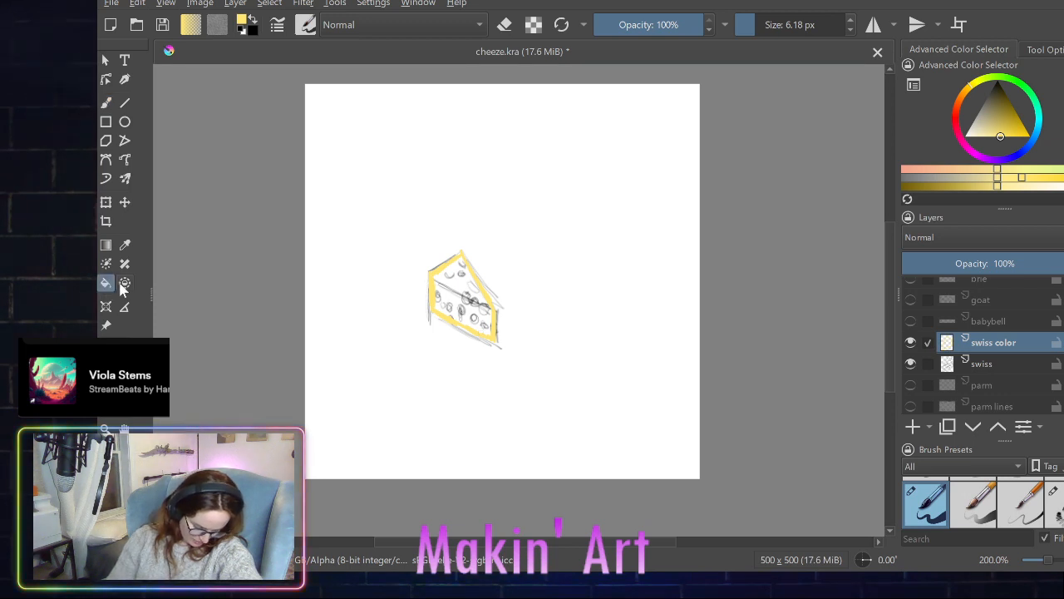
{"action": "left_click", "coordinate": [472, 314]}
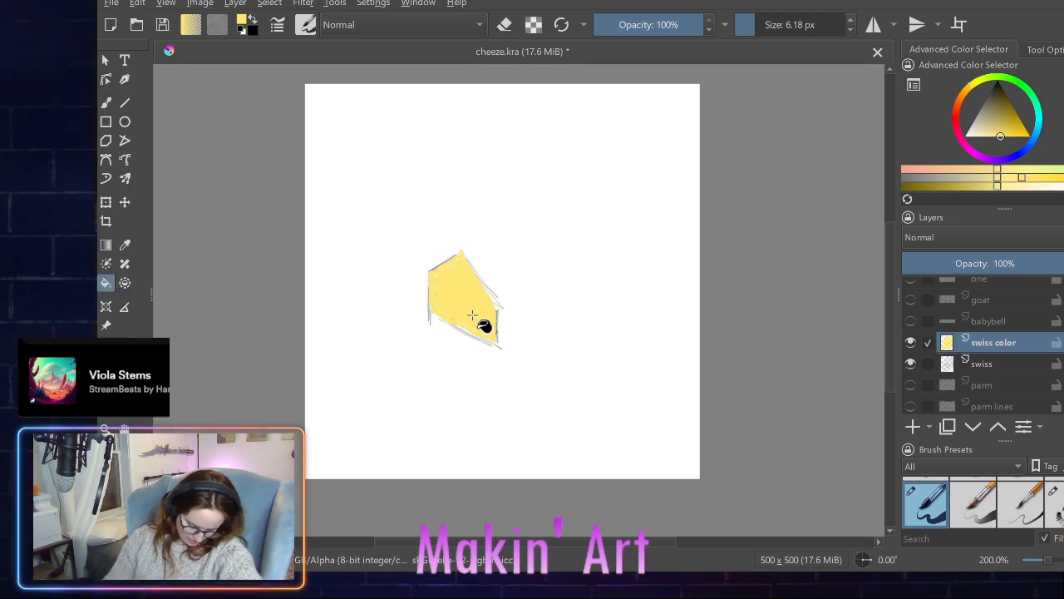
- Switch back to the brush and move the swiss sketch layer above swiss color
{"action": "left_click", "coordinate": [106, 103]}
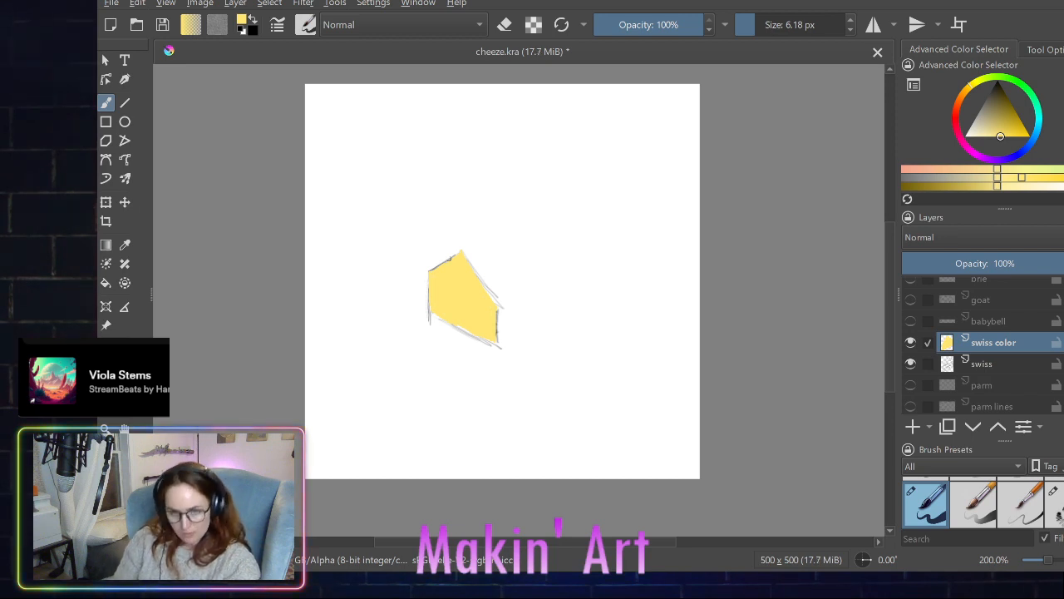
{"action": "left_click", "coordinate": [991, 360]}
{"action": "left_click_drag", "start_coordinate": [992, 347], "coordinate": [988, 329]}
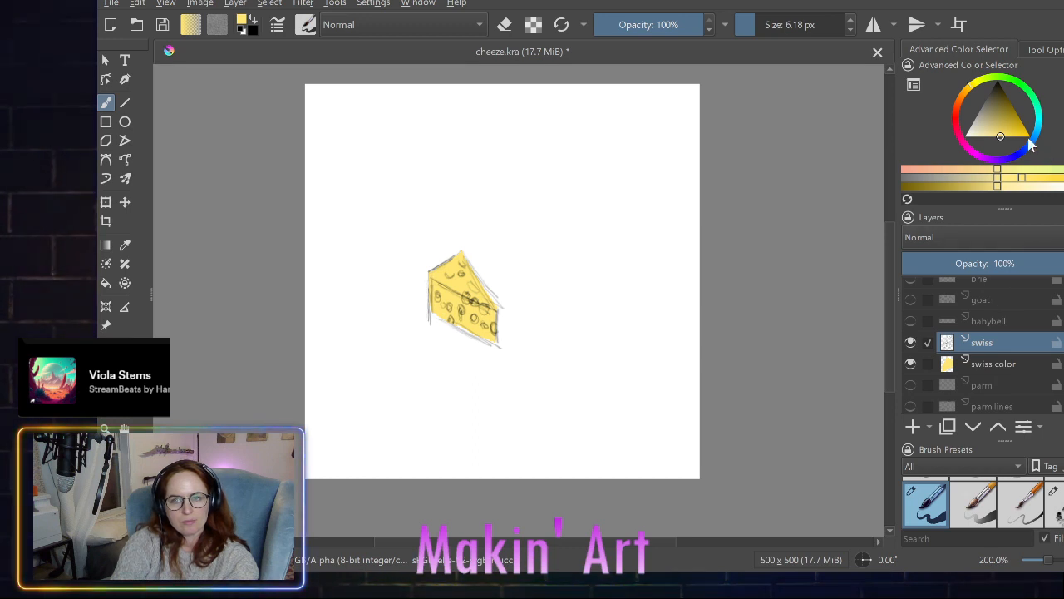
- Choose a darker mustard yellow, hide the swiss sketch, and draw the wedge's upper front edge line on the swiss color layer
{"action": "left_click", "coordinate": [1004, 129]}
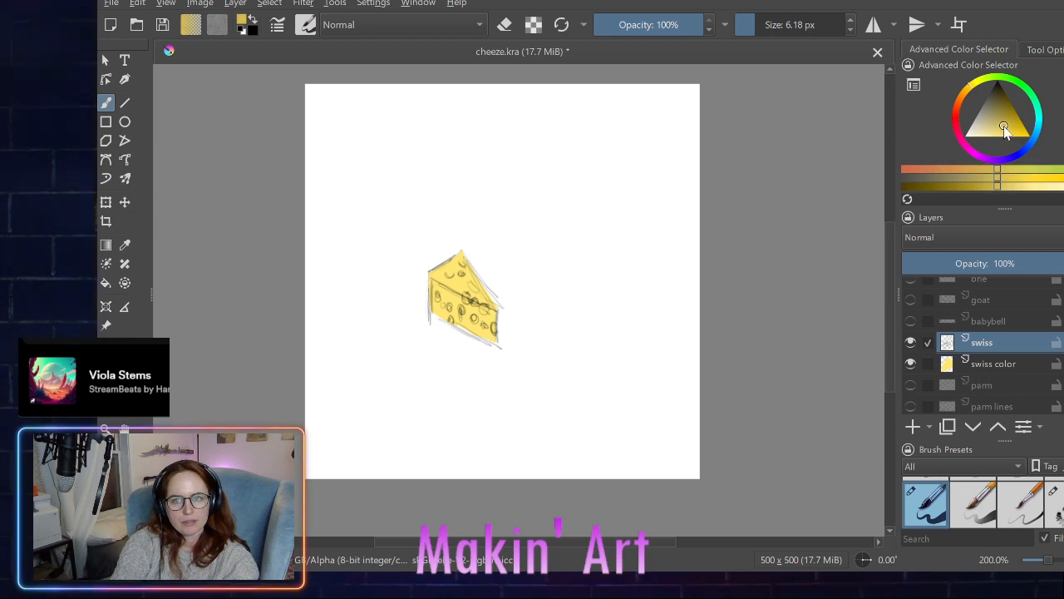
{"action": "left_click_drag", "start_coordinate": [1004, 126], "coordinate": [1010, 129]}
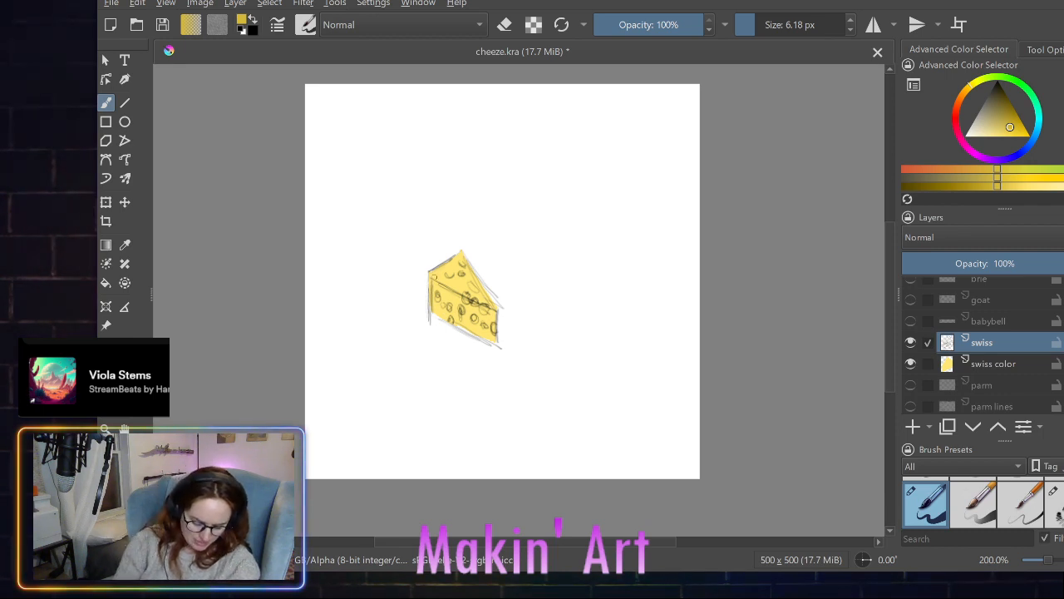
{"action": "left_click_drag", "start_coordinate": [434, 274], "coordinate": [489, 304]}
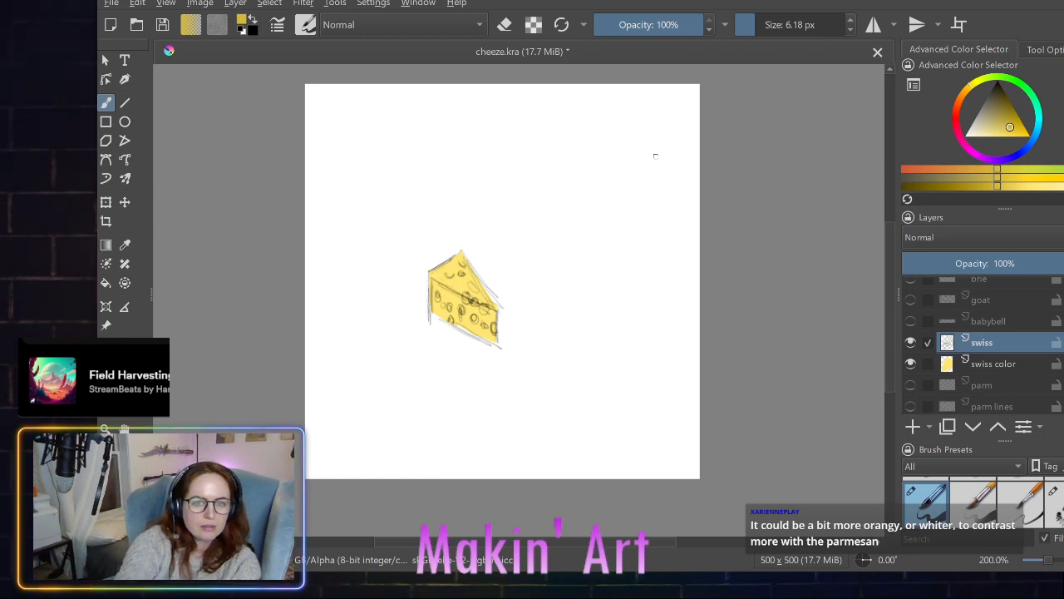
{"action": "left_click", "coordinate": [926, 357]}
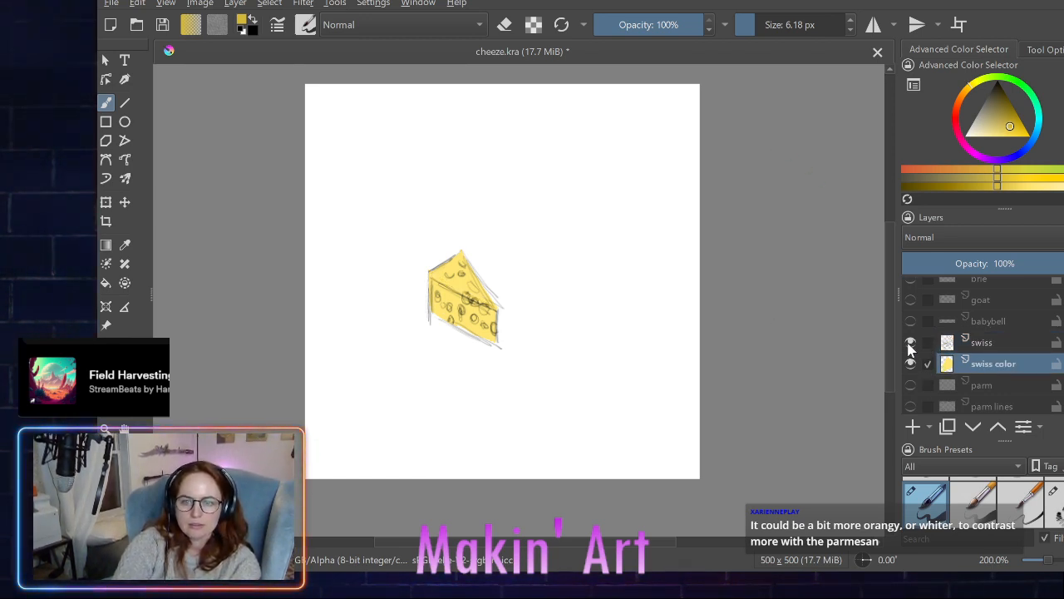
{"action": "left_click", "coordinate": [909, 343]}
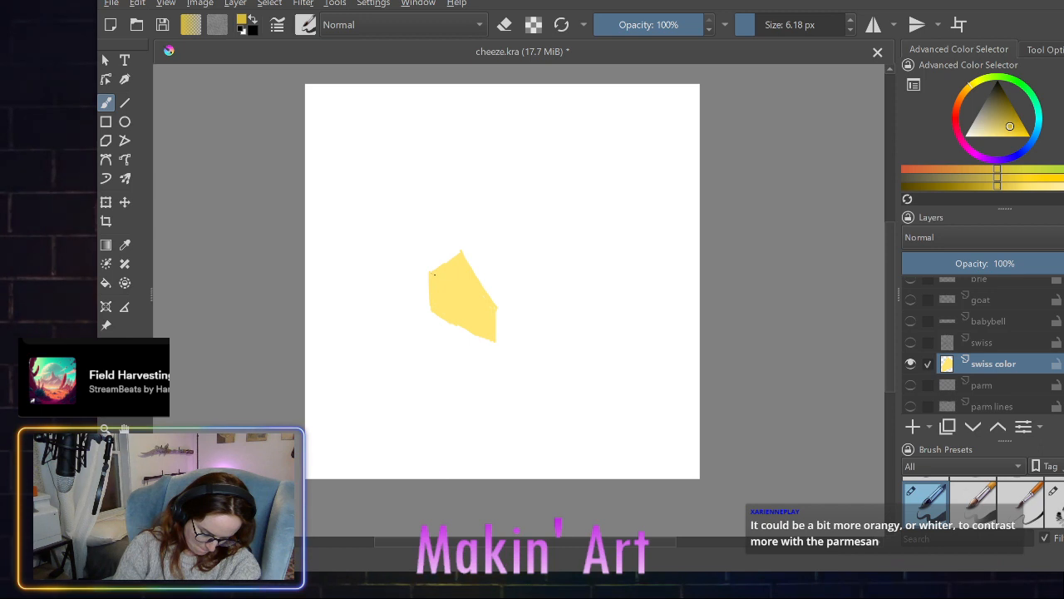
{"action": "mouse_move", "coordinate": [430, 273]}
{"action": "left_mouse_down"}
{"action": "mouse_move", "coordinate": [492, 306]}
{"action": "mouse_move", "coordinate": [430, 271]}
{"action": "left_mouse_up"}
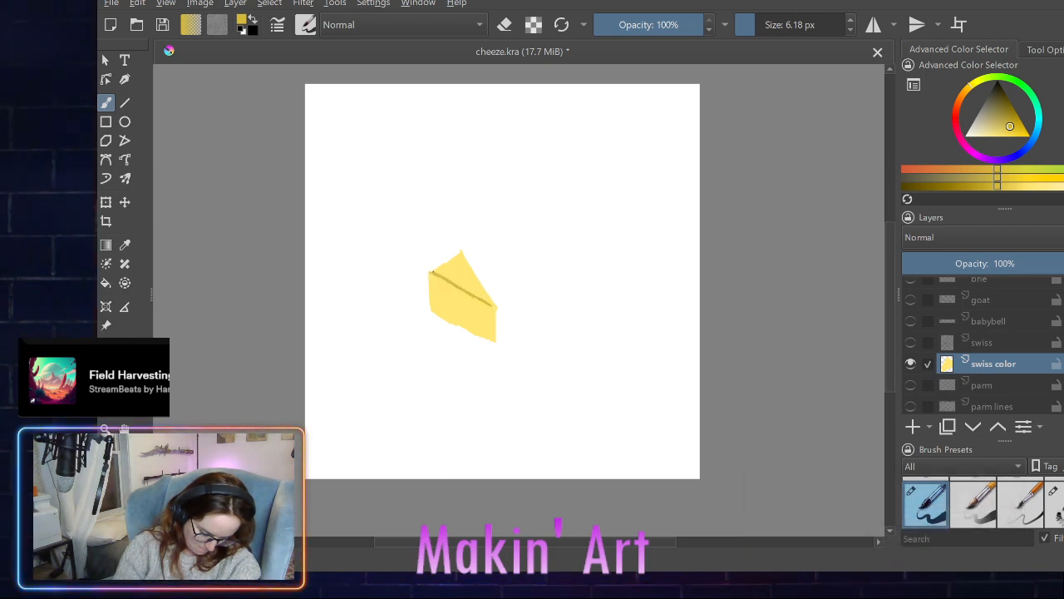
{"action": "mouse_move", "coordinate": [493, 305]}
{"action": "left_mouse_down"}
{"action": "mouse_move", "coordinate": [431, 270]}
{"action": "mouse_move", "coordinate": [493, 307]}
{"action": "left_mouse_up"}
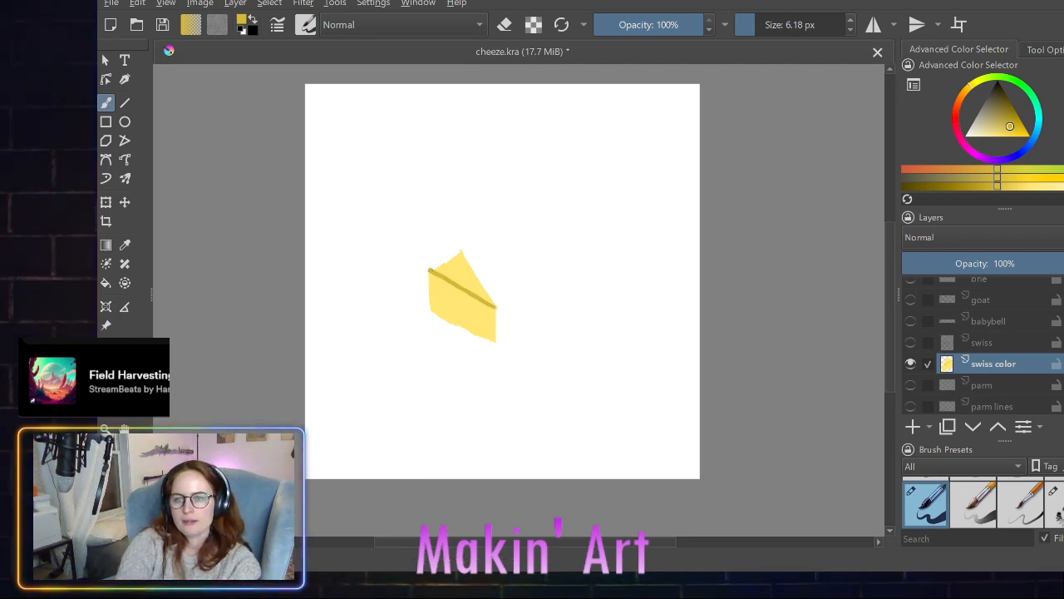
- Outline the swiss wedge's silhouette in black on the swiss color layer
{"action": "key", "text": "d"}
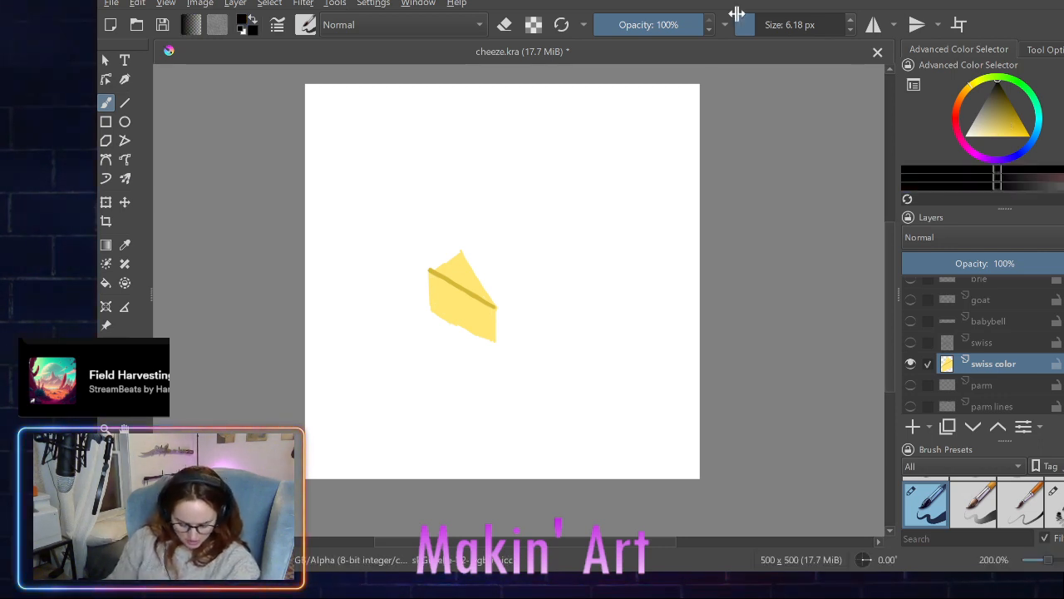
{"action": "mouse_move", "coordinate": [430, 269]}
{"action": "left_mouse_down"}
{"action": "mouse_move", "coordinate": [458, 252]}
{"action": "mouse_move", "coordinate": [429, 270]}
{"action": "mouse_move", "coordinate": [455, 252]}
{"action": "mouse_move", "coordinate": [429, 283]}
{"action": "mouse_move", "coordinate": [429, 309]}
{"action": "mouse_move", "coordinate": [429, 271]}
{"action": "left_mouse_up"}
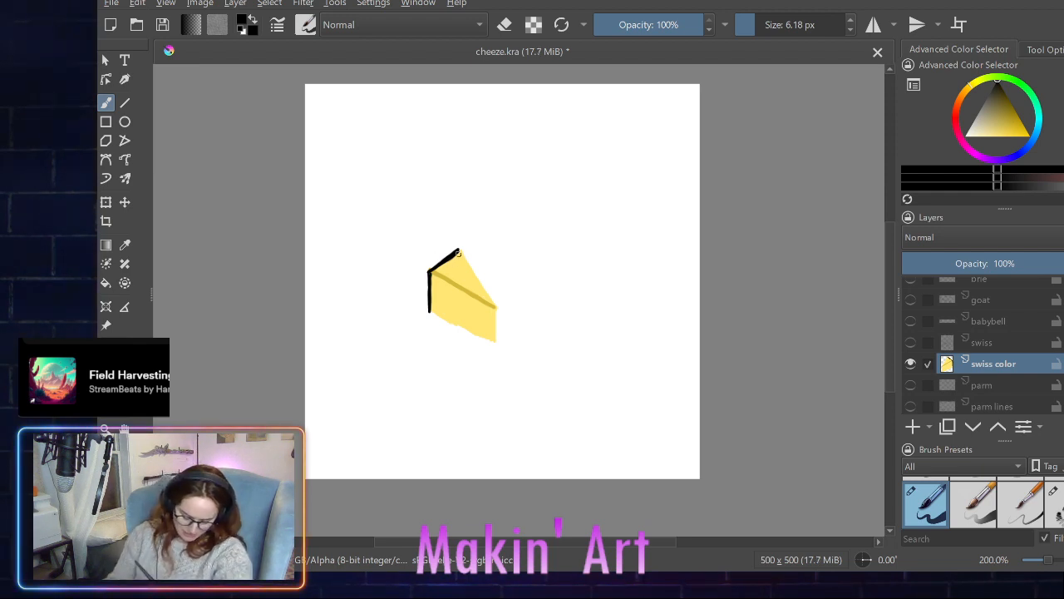
{"action": "mouse_move", "coordinate": [460, 248]}
{"action": "left_mouse_down"}
{"action": "mouse_move", "coordinate": [494, 302]}
{"action": "mouse_move", "coordinate": [495, 337]}
{"action": "left_mouse_up"}
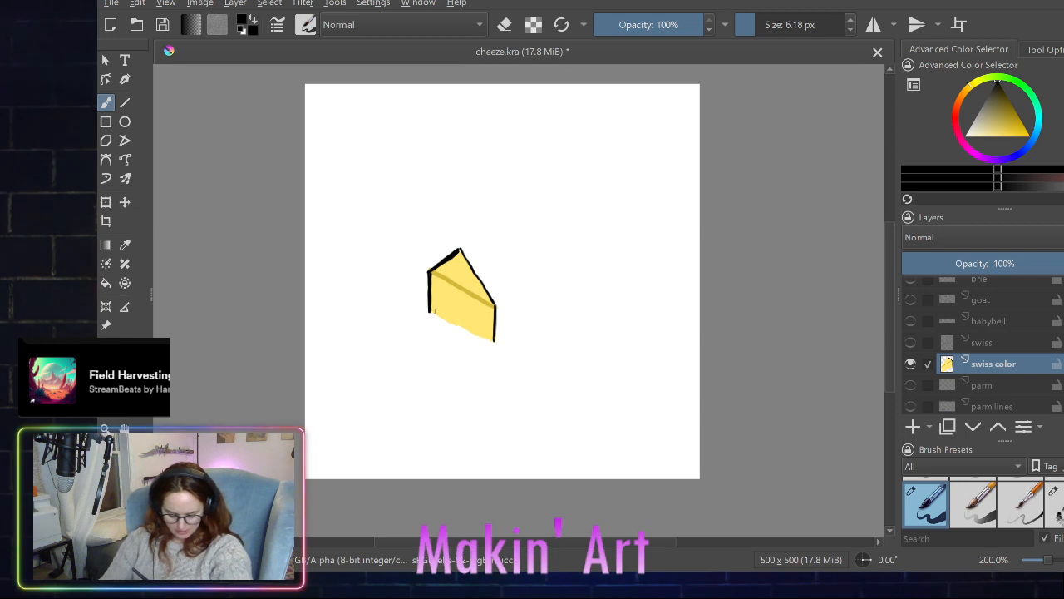
{"action": "left_click_drag", "start_coordinate": [429, 311], "coordinate": [493, 341]}
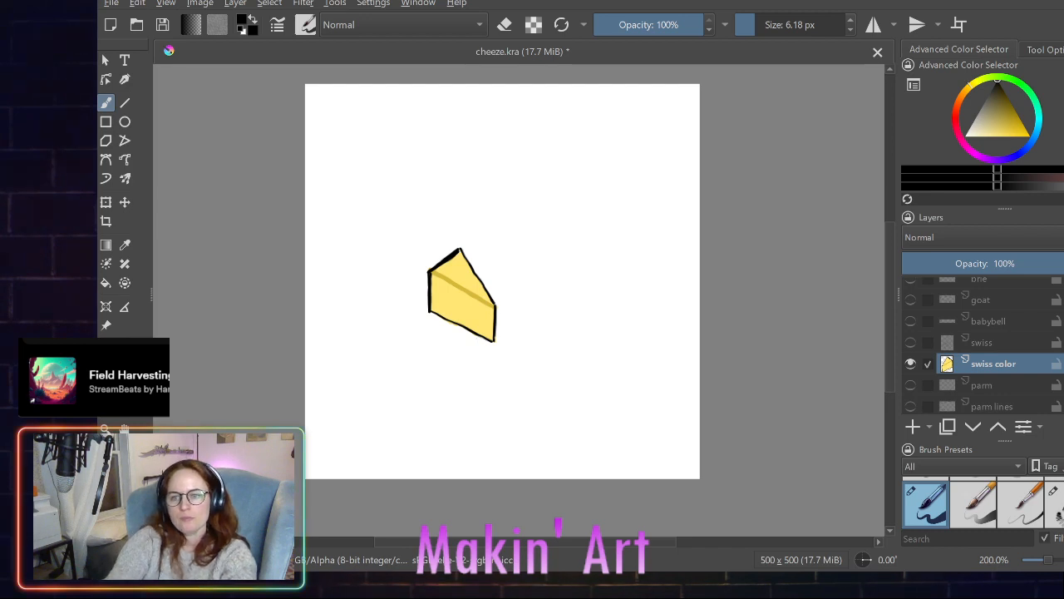
- Show the swiss sketch as a guide and paint the wedge's holes in darker mustard yellow on the swiss color layer
{"action": "left_click", "coordinate": [1010, 127]}
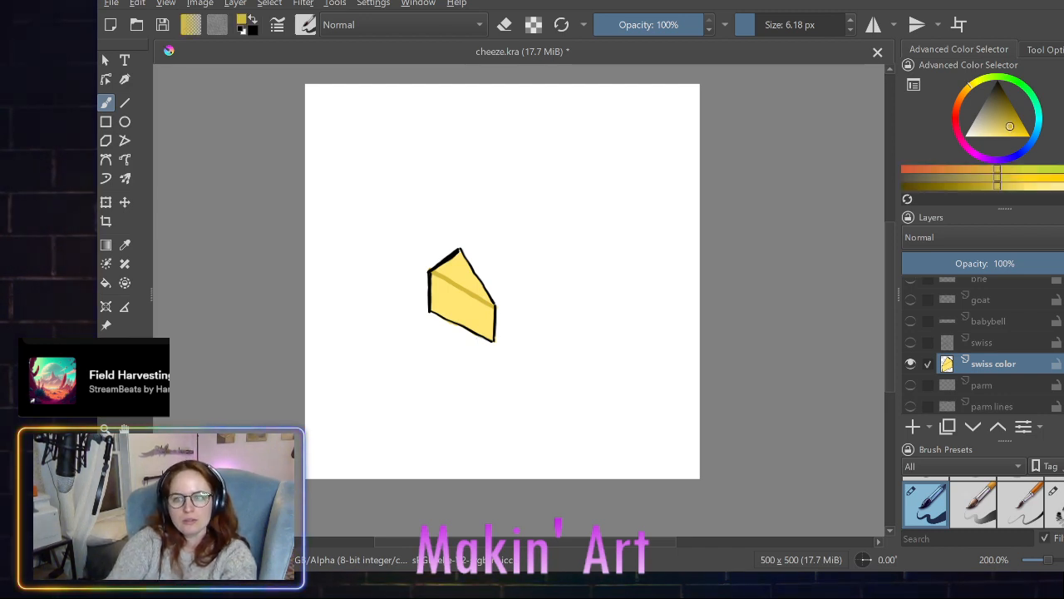
{"action": "left_click", "coordinate": [910, 342]}
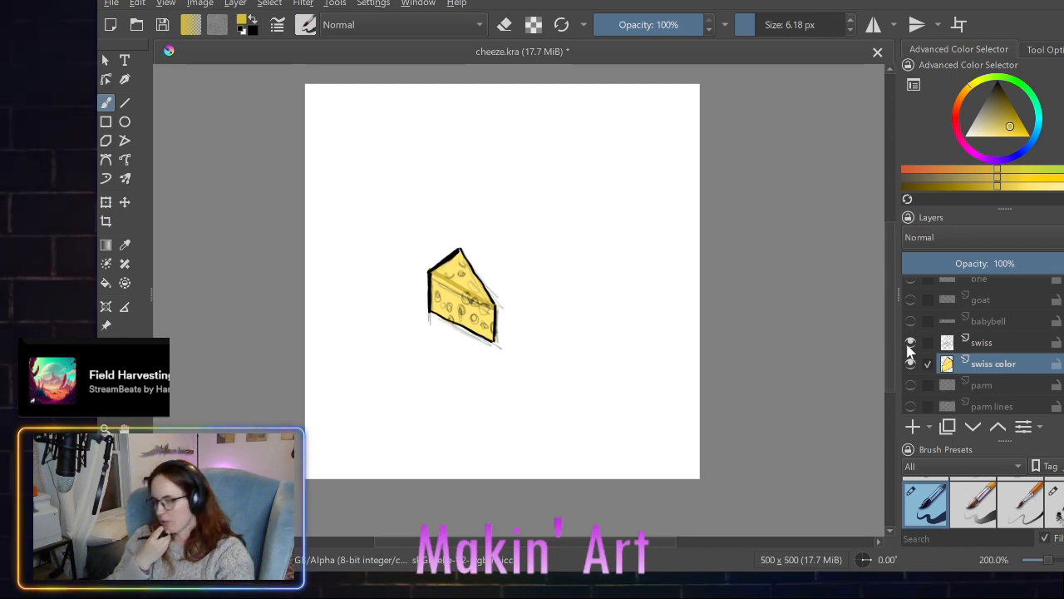
{"action": "scroll", "coordinate": [920, 398], "scroll_direction": "down", "scroll_amount": 1}
{"action": "left_click", "coordinate": [910, 401]}
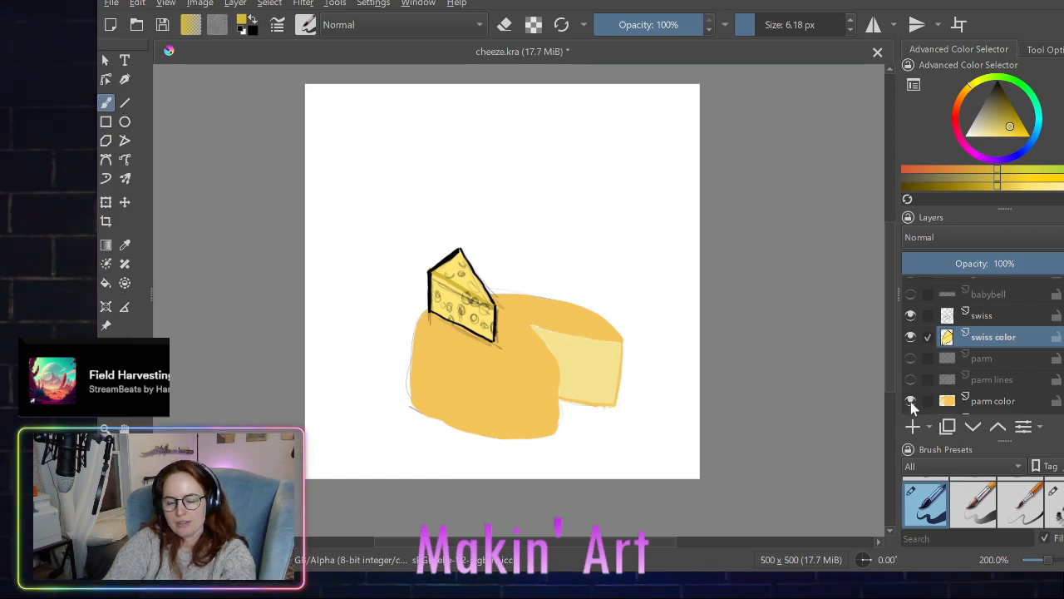
{"action": "left_click", "coordinate": [910, 401]}
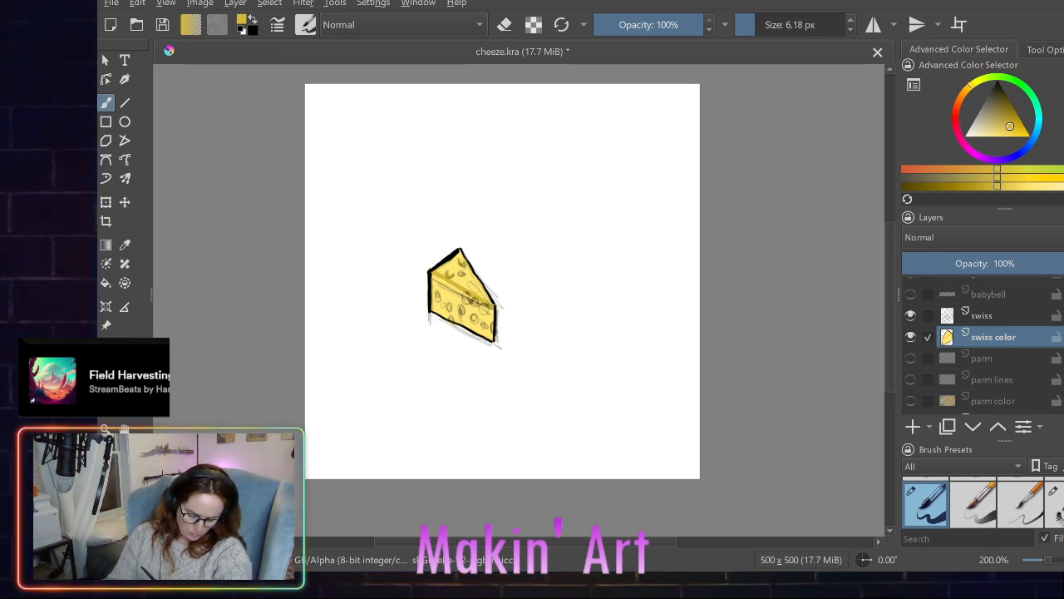
{"action": "left_click_drag", "start_coordinate": [465, 269], "coordinate": [460, 276]}
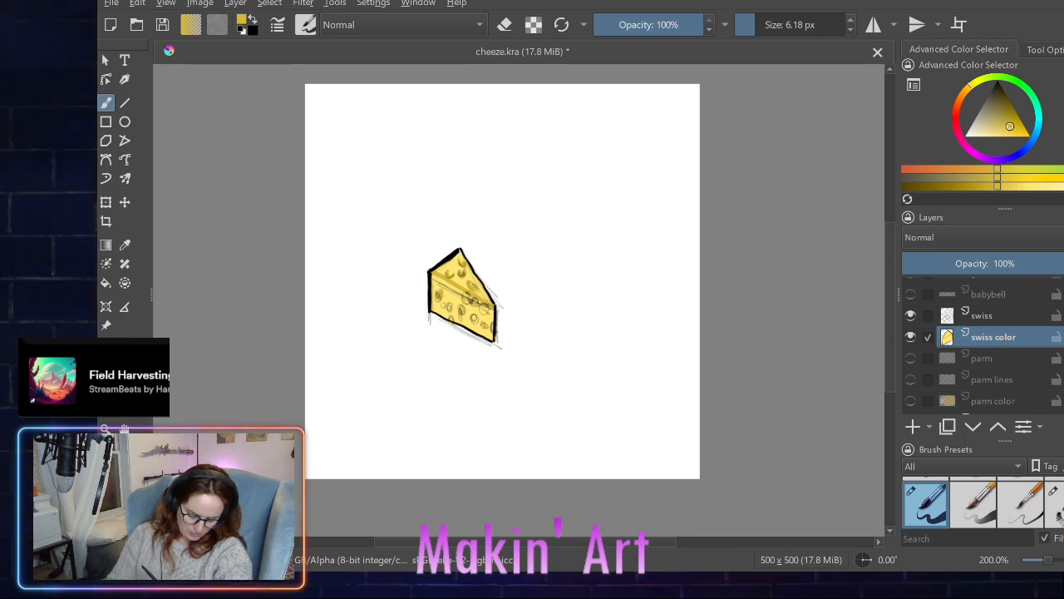
{"action": "left_click_drag", "start_coordinate": [451, 302], "coordinate": [476, 323]}
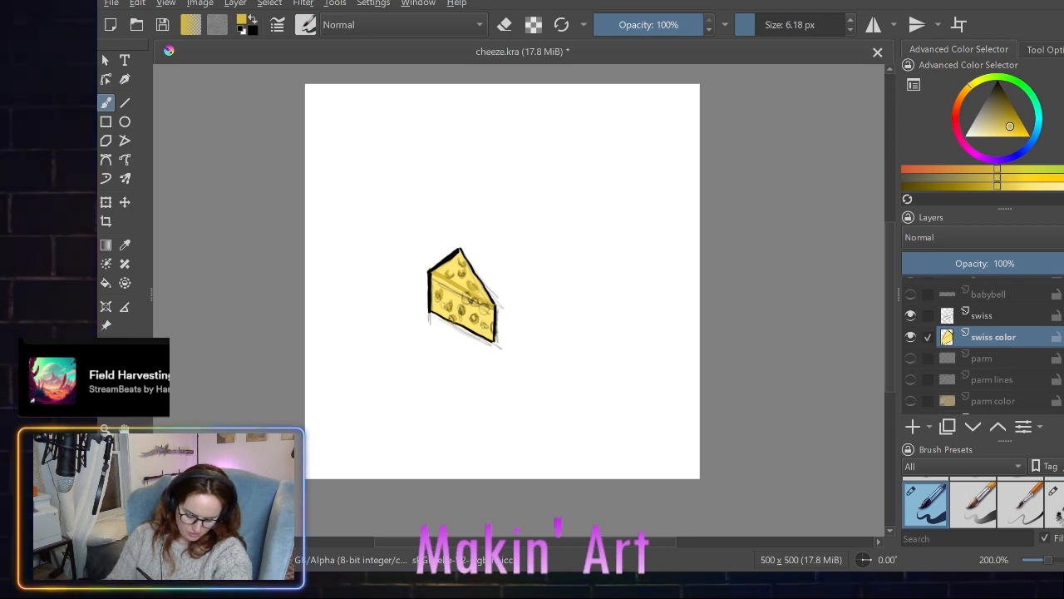
{"action": "left_click_drag", "start_coordinate": [461, 291], "coordinate": [488, 329]}
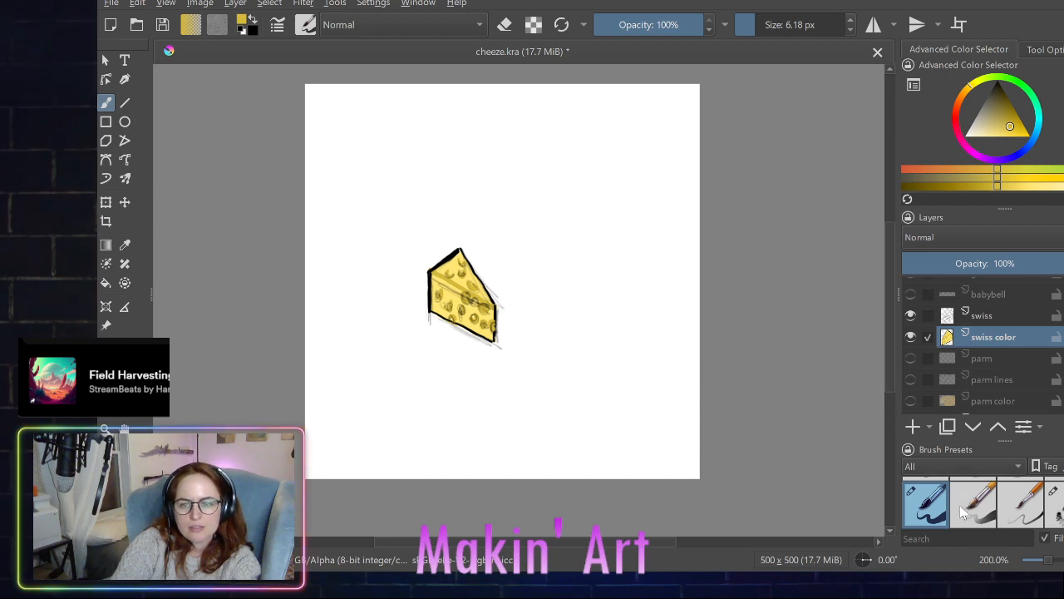
- Erase a small round notch in the wedge's right edge with an 11 px eraser and outline the notch in black
{"action": "scroll", "coordinate": [960, 504], "scroll_direction": "up", "scroll_amount": 2}
{"action": "left_click", "coordinate": [926, 501]}
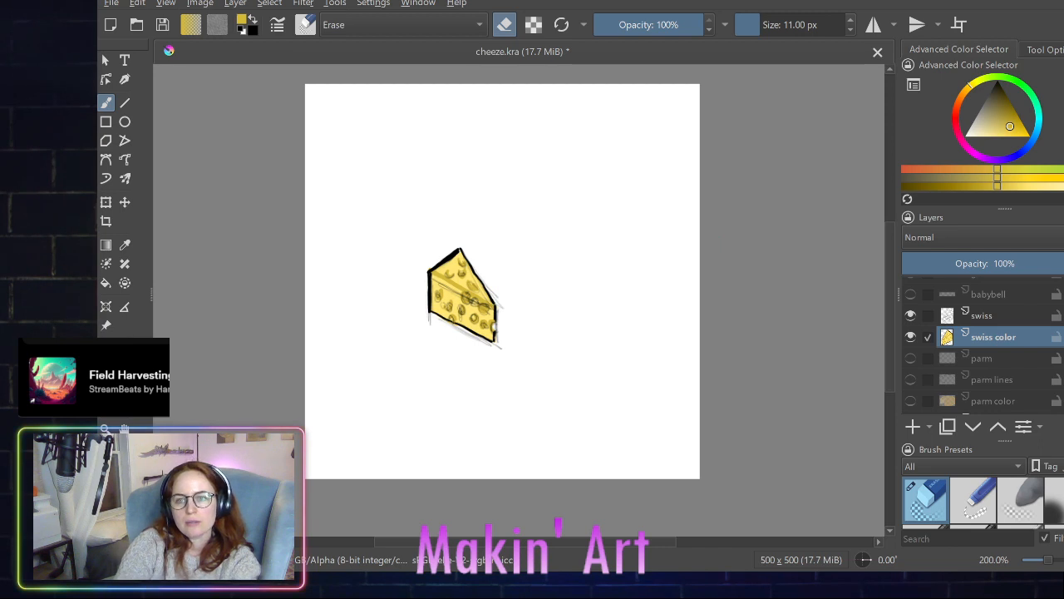
{"action": "key", "text": "d"}
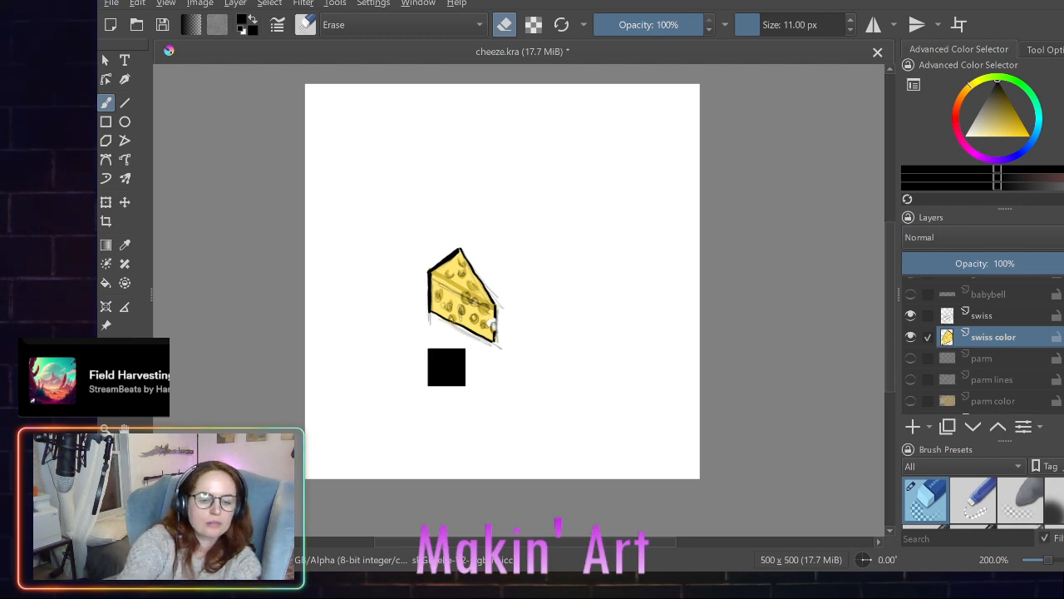
{"action": "scroll", "coordinate": [981, 515], "scroll_direction": "down", "scroll_amount": 2}
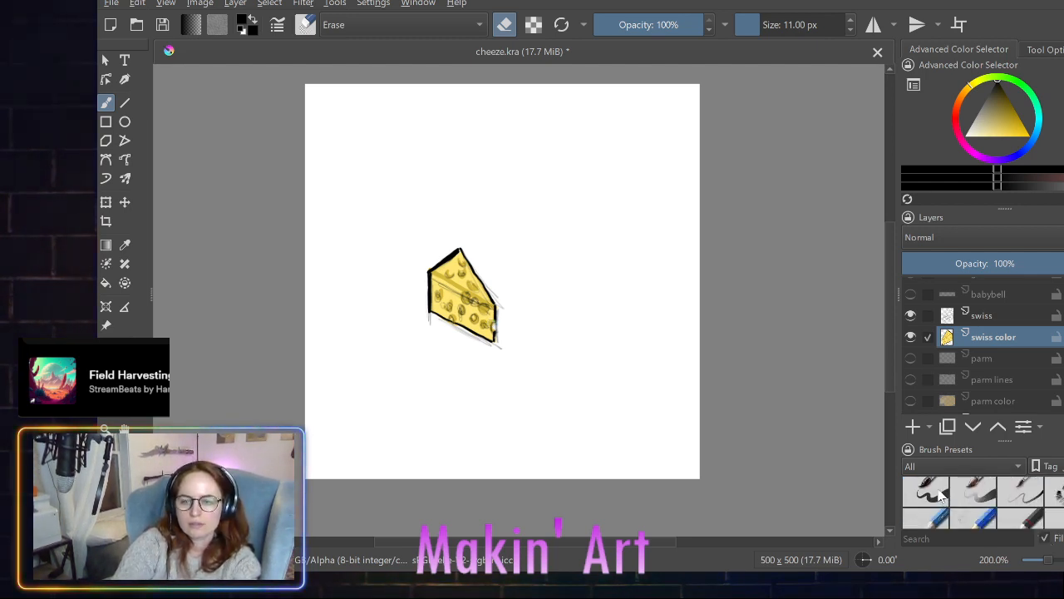
{"action": "left_click", "coordinate": [943, 496]}
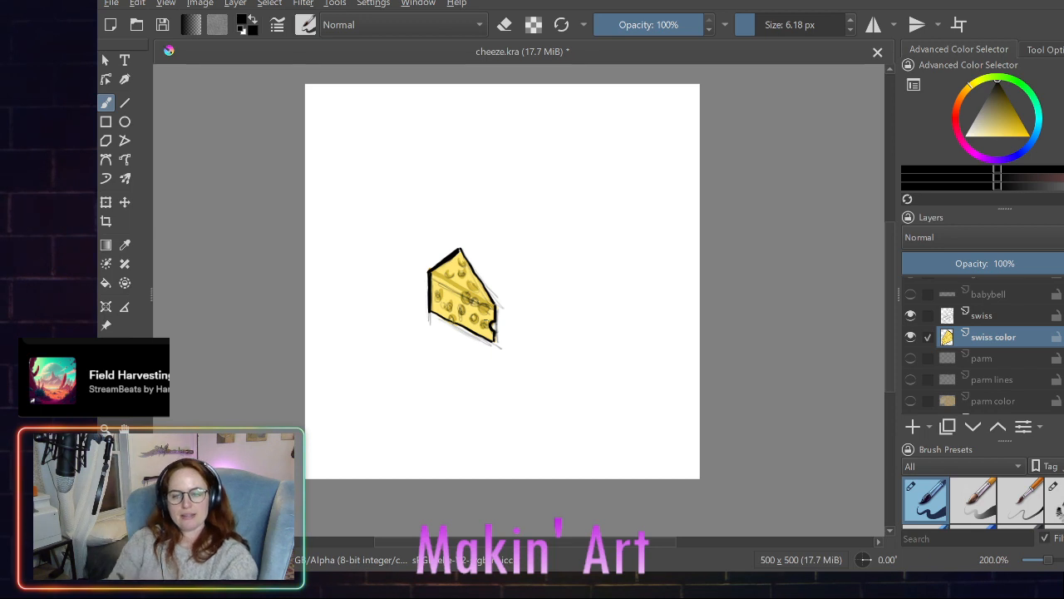
- Hide the swiss sketch layer and show the parm color and parm lines layers together with the swiss wedge
{"action": "left_click", "coordinate": [912, 314]}
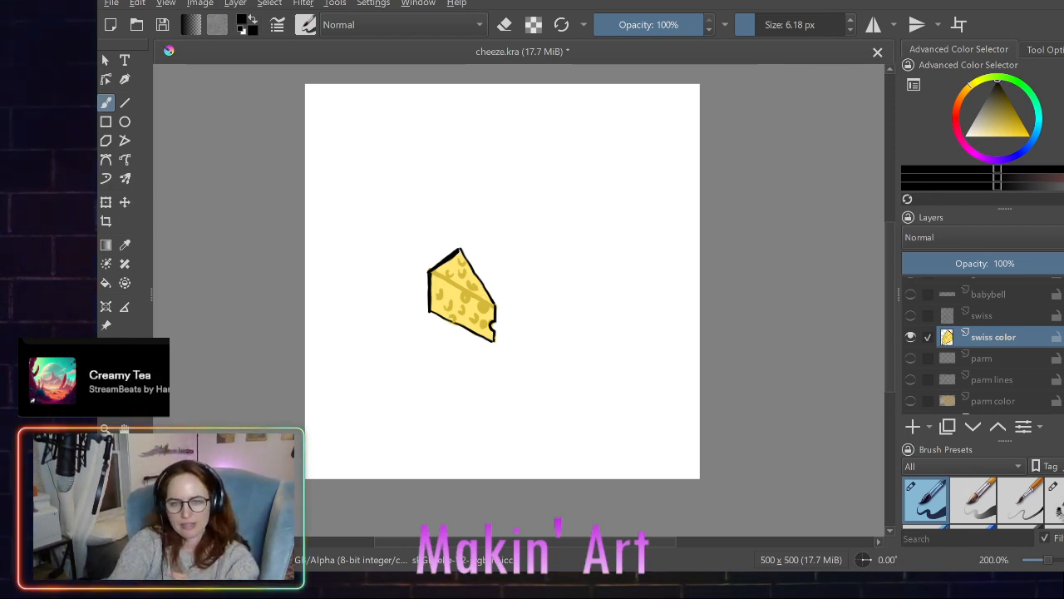
{"action": "scroll", "coordinate": [927, 382], "scroll_direction": "down", "scroll_amount": 1}
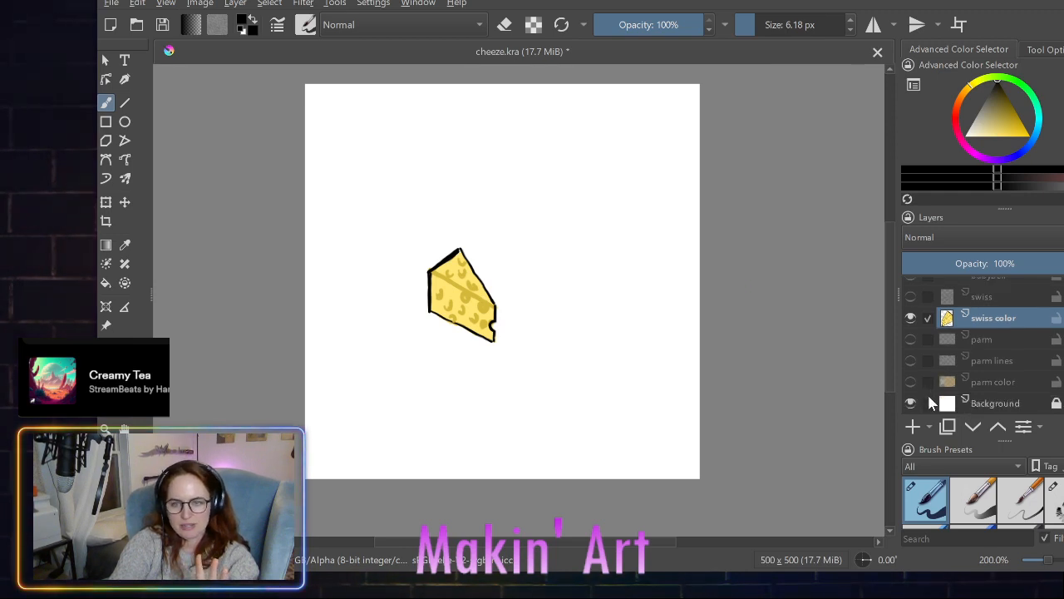
{"action": "left_click", "coordinate": [910, 382]}
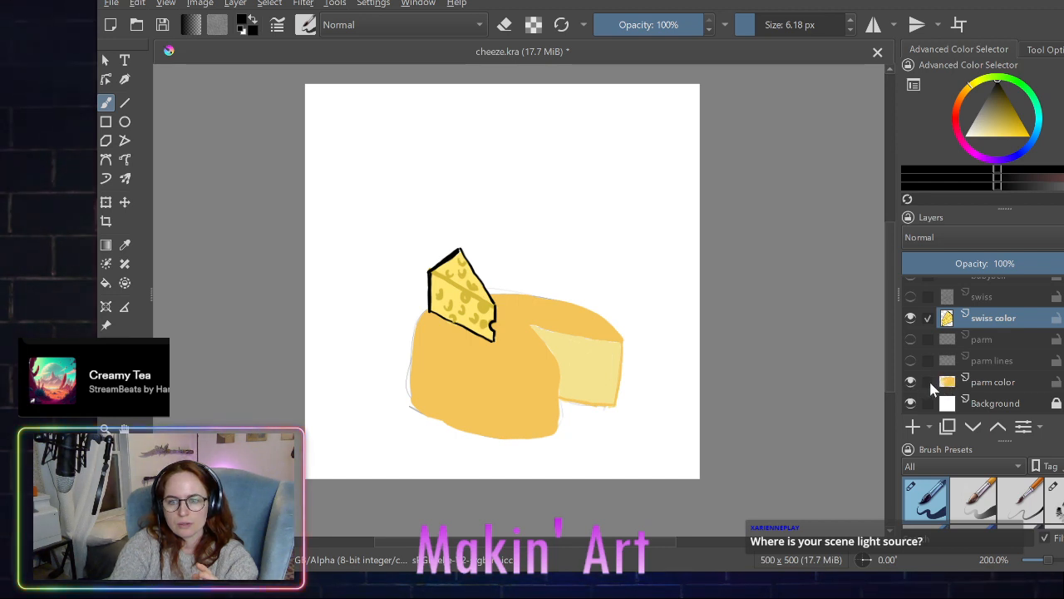
{"action": "left_click", "coordinate": [910, 361]}
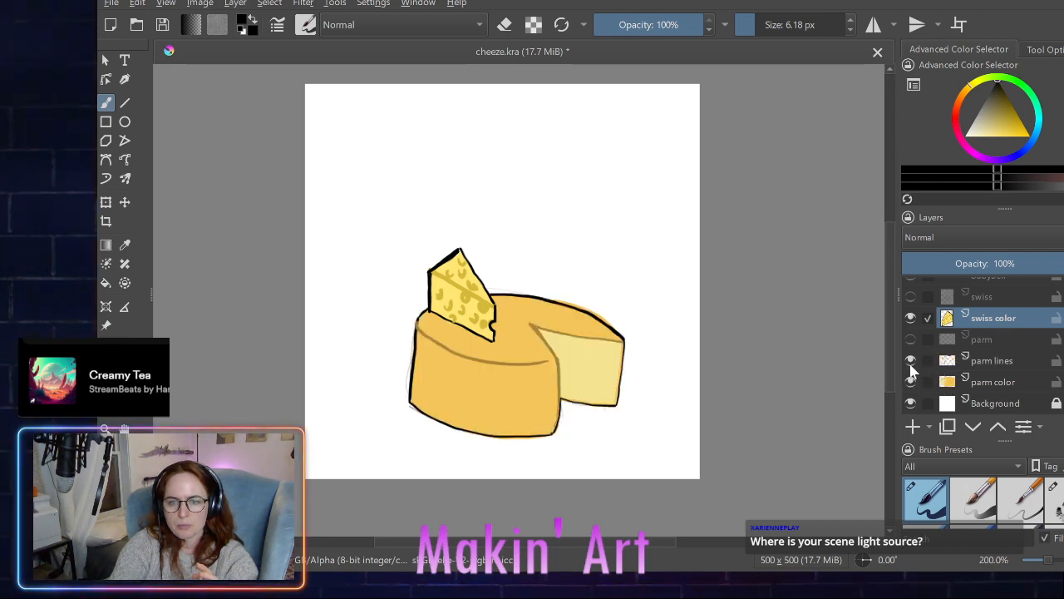